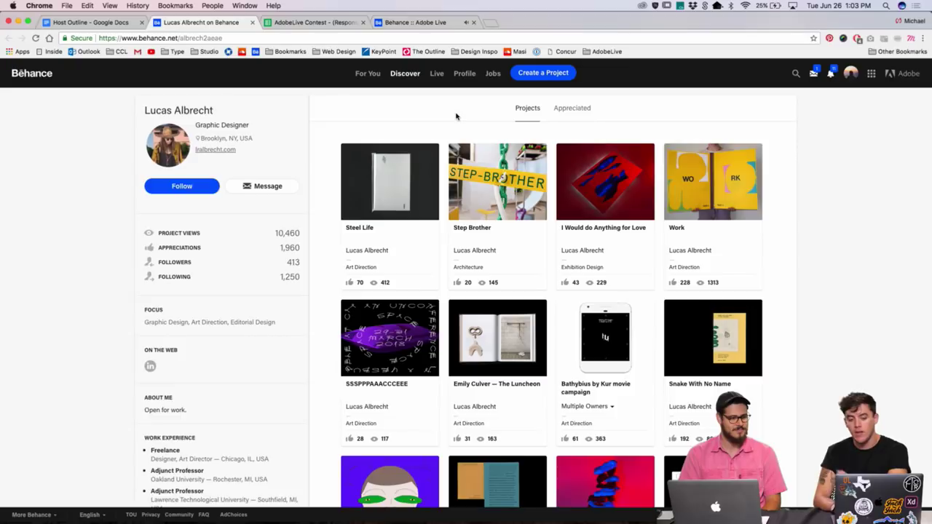
Step: Scroll the profile, open the Steel Life project and show its booklet full screen
{"action": "scroll", "coordinate": [456, 116], "scroll_direction": "down", "scroll_amount": 1}
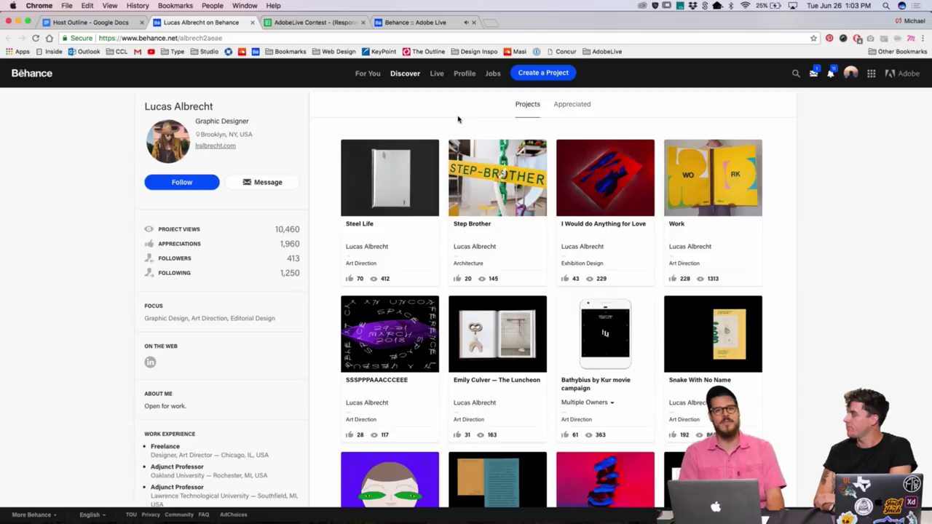
{"action": "scroll", "coordinate": [459, 119], "scroll_direction": "up", "scroll_amount": 1}
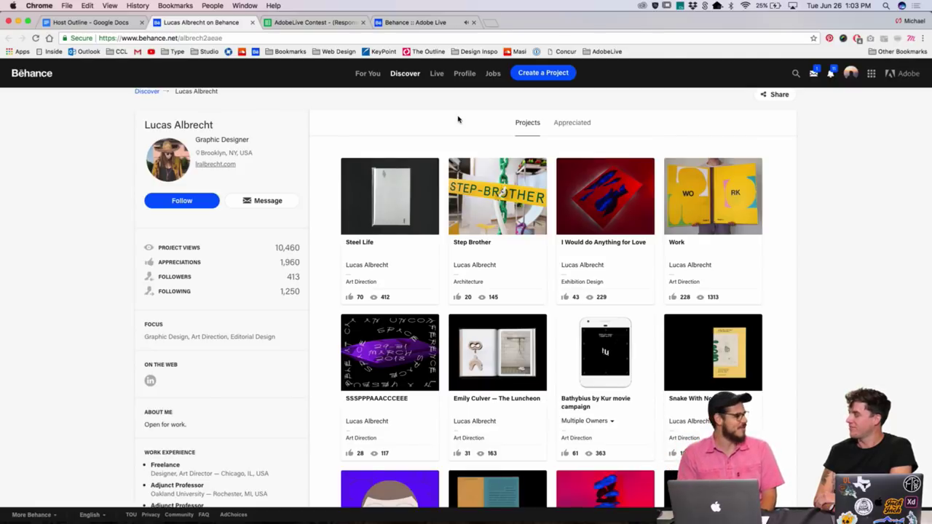
{"action": "scroll", "coordinate": [458, 120], "scroll_direction": "down", "scroll_amount": 1}
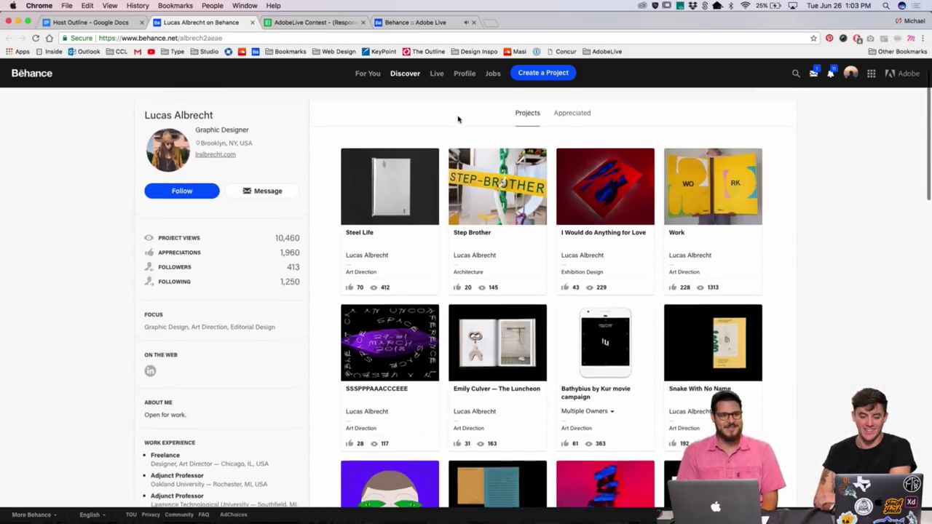
{"action": "scroll", "coordinate": [458, 119], "scroll_direction": "up", "scroll_amount": 2}
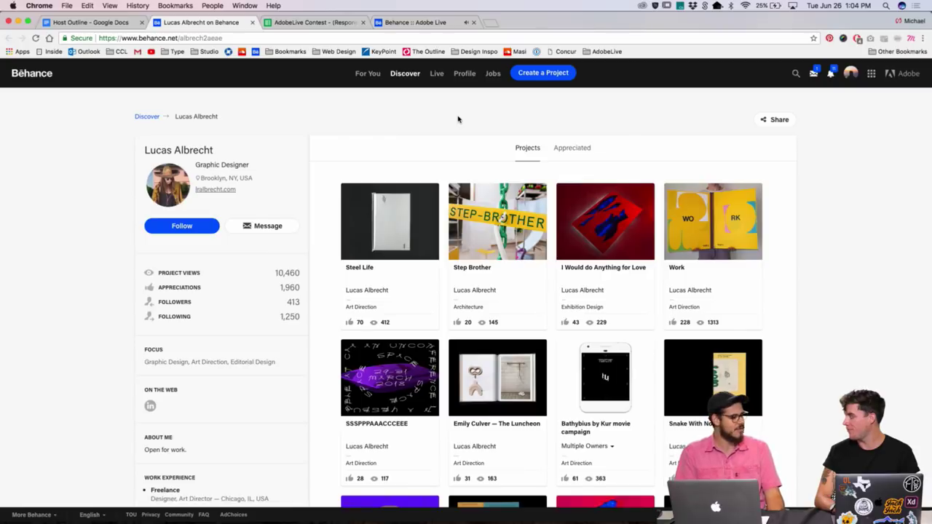
{"action": "scroll", "coordinate": [458, 119], "scroll_direction": "down", "scroll_amount": 1}
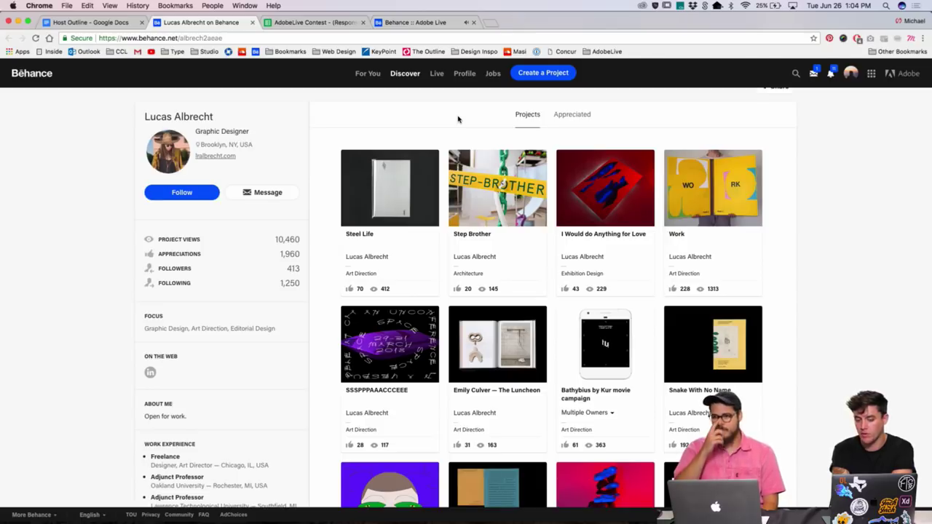
{"action": "scroll", "coordinate": [420, 123], "scroll_direction": "down", "scroll_amount": 1}
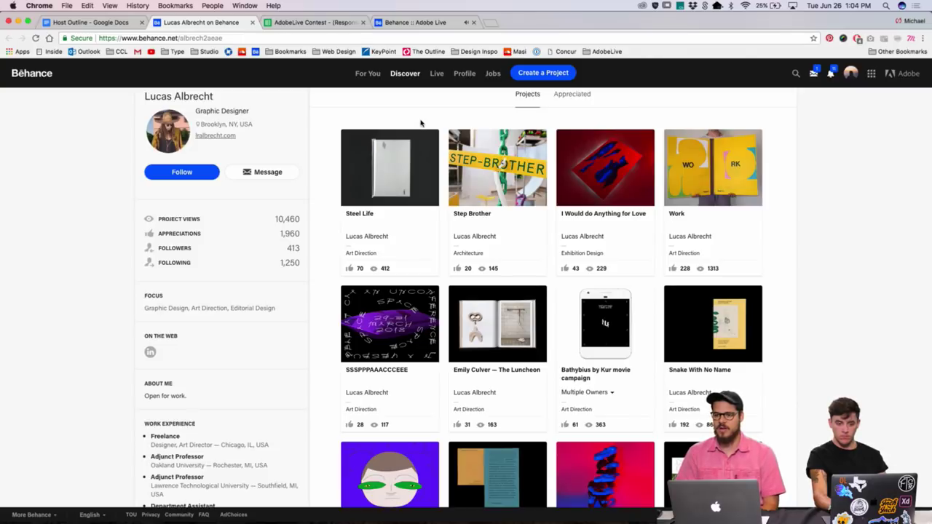
{"action": "scroll", "coordinate": [420, 124], "scroll_direction": "down", "scroll_amount": 1}
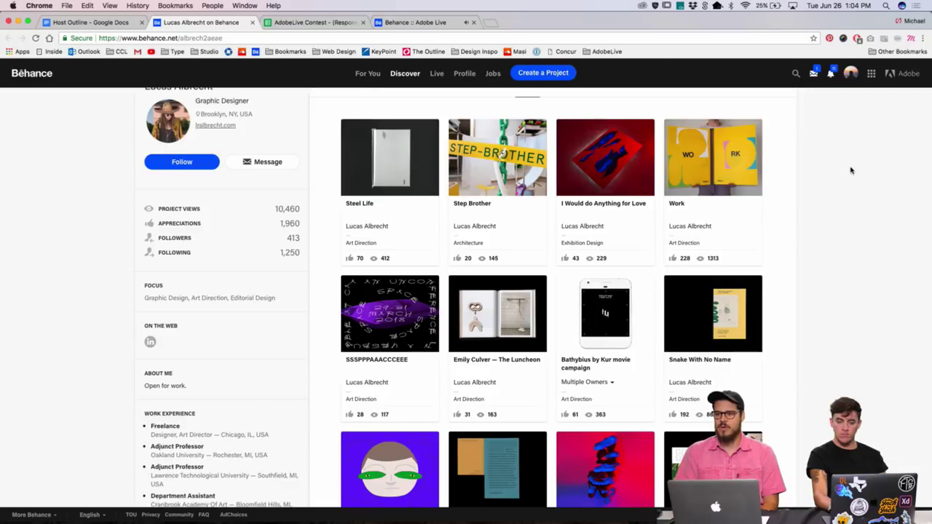
{"action": "scroll", "coordinate": [851, 170], "scroll_direction": "down", "scroll_amount": 1}
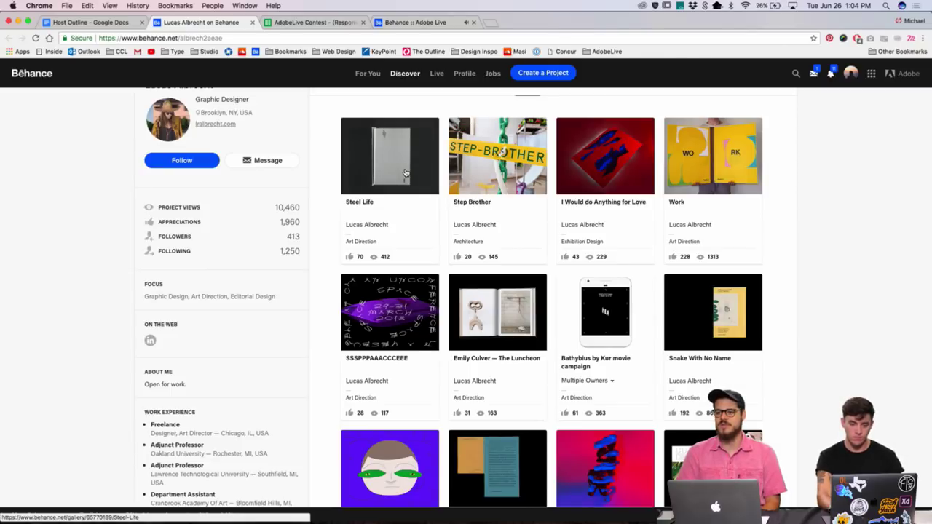
{"action": "scroll", "coordinate": [405, 172], "scroll_direction": "down", "scroll_amount": 1}
{"action": "scroll", "coordinate": [405, 172], "scroll_direction": "up", "scroll_amount": 2}
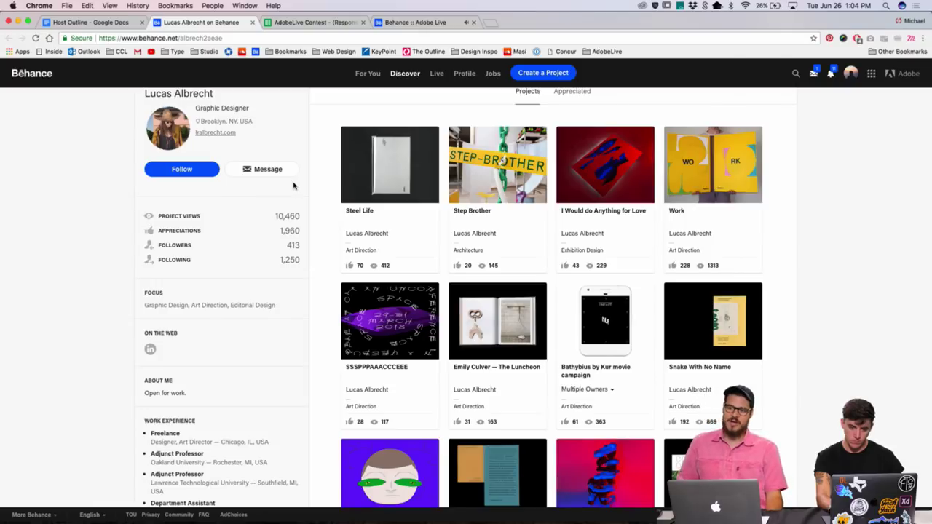
{"action": "left_click", "coordinate": [377, 166]}
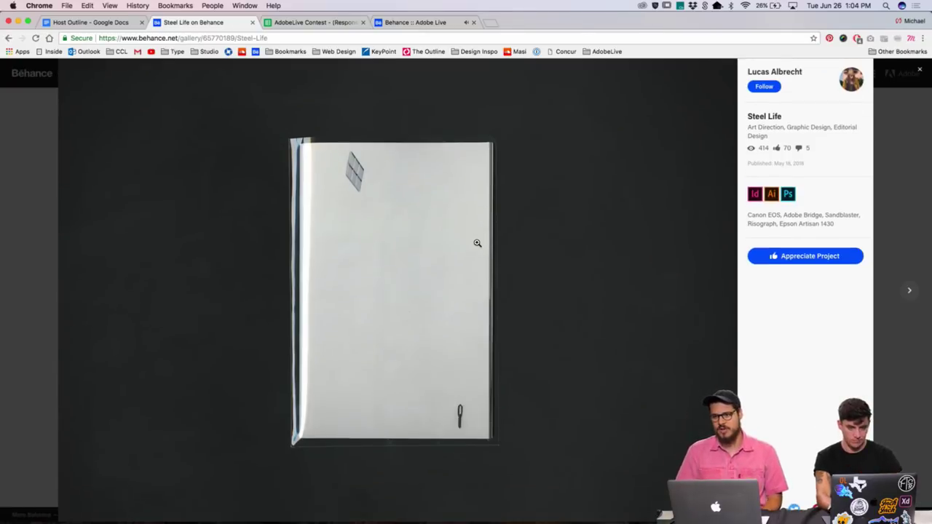
{"action": "left_click", "coordinate": [477, 243]}
Step: Page through the Steel Life spreads from chain and table to the tile grid and chain link
{"action": "left_click", "coordinate": [80, 231]}
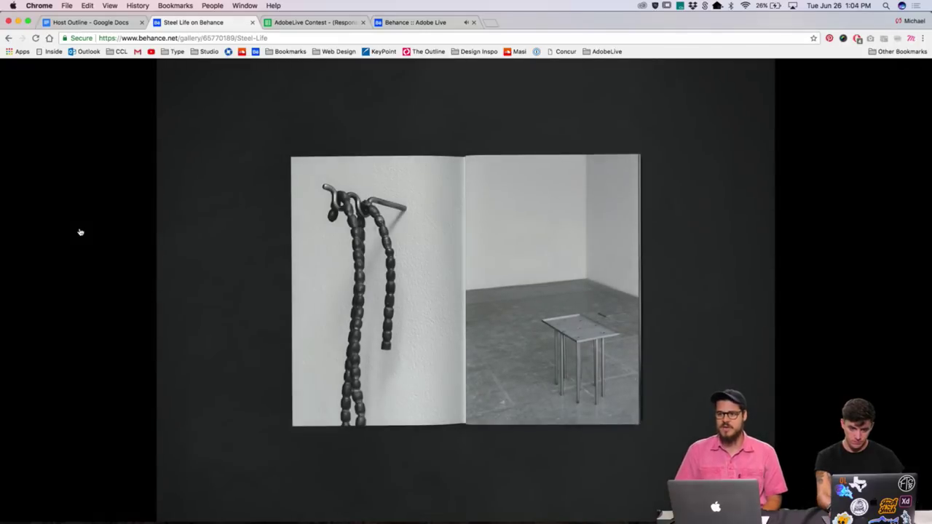
{"action": "left_click", "coordinate": [80, 231]}
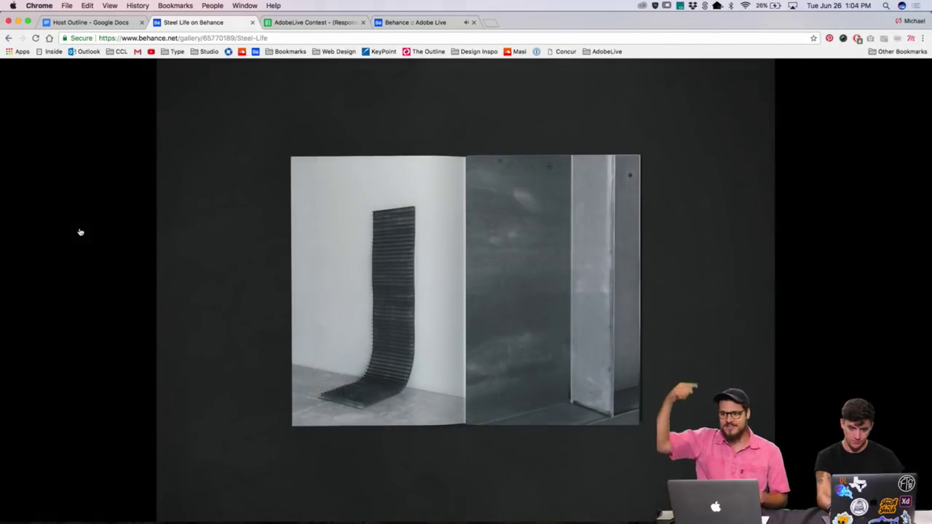
{"action": "left_click", "coordinate": [80, 231]}
{"action": "key", "text": "Right"}
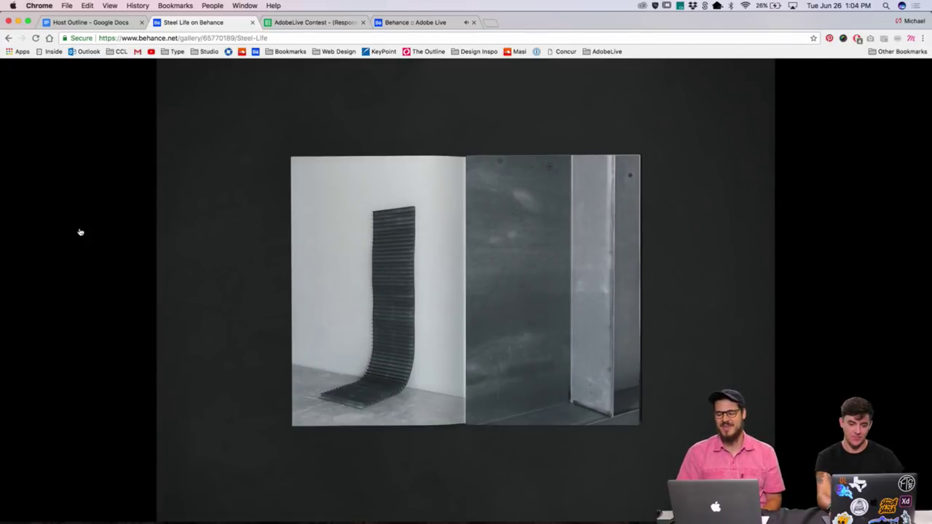
{"action": "left_click", "coordinate": [80, 232]}
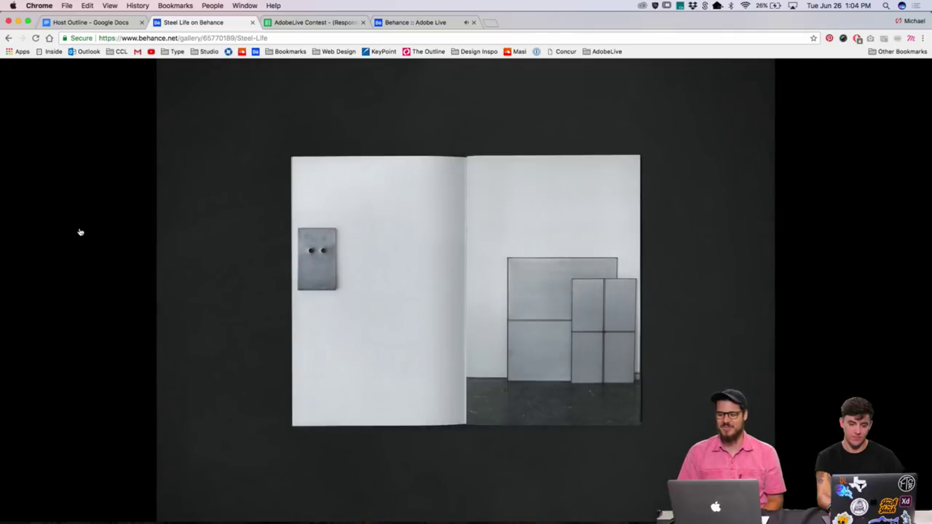
{"action": "left_click", "coordinate": [81, 231]}
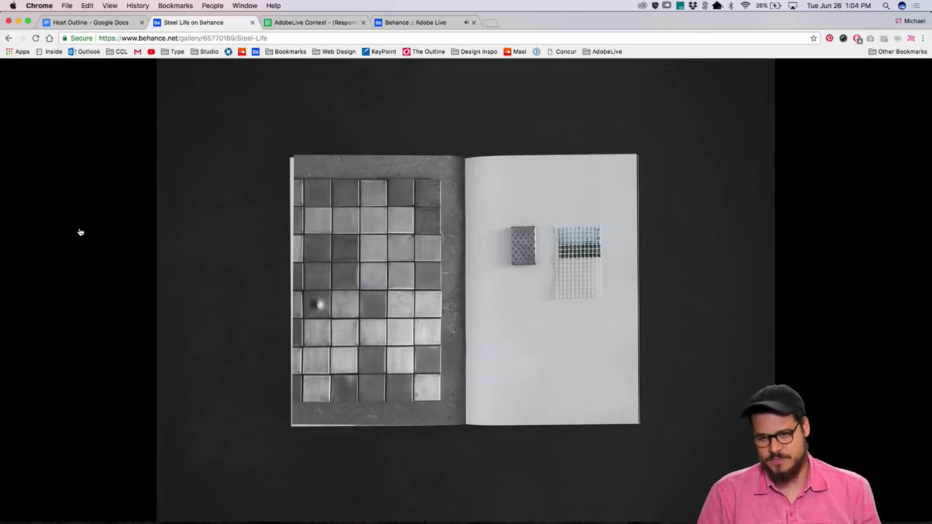
{"action": "left_click", "coordinate": [80, 231]}
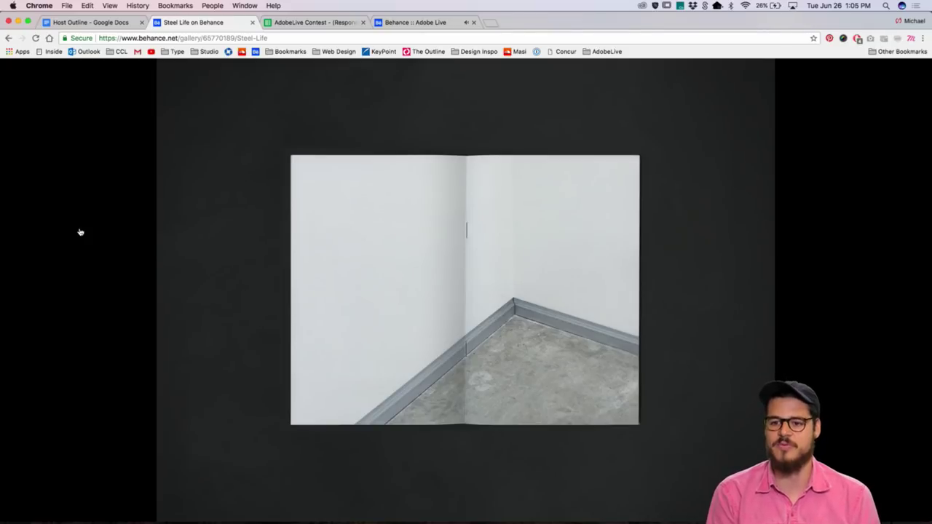
{"action": "left_click", "coordinate": [80, 232]}
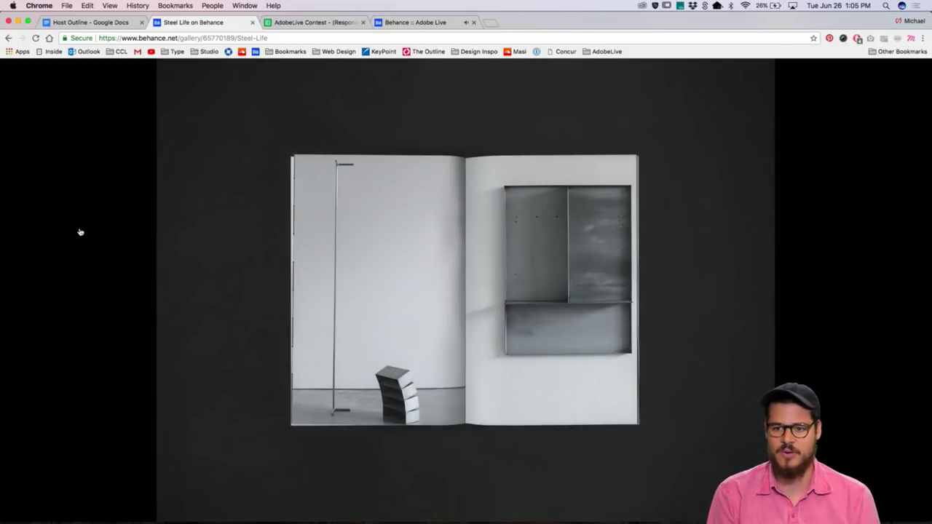
{"action": "left_click", "coordinate": [80, 232]}
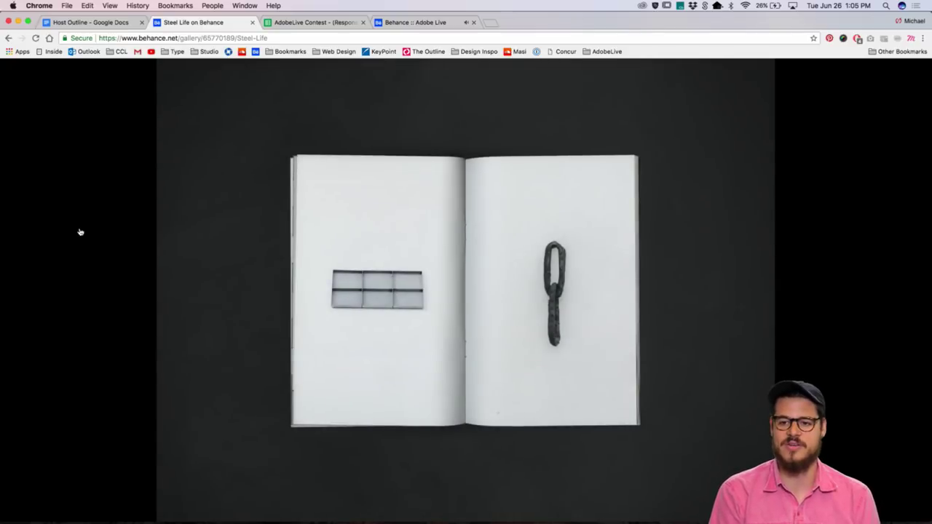
Step: Page through the remaining text and drawing spreads to the back cover, then close the viewer
{"action": "left_click", "coordinate": [80, 232]}
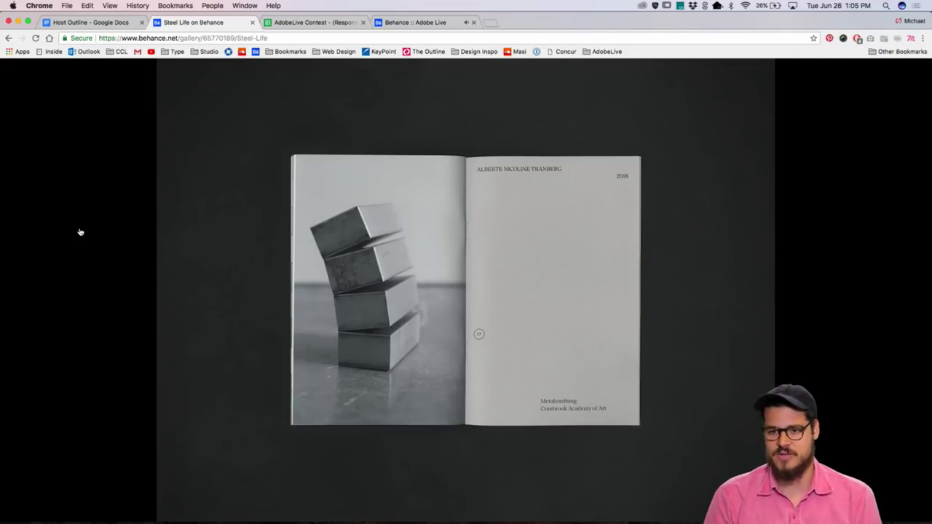
{"action": "left_click", "coordinate": [80, 231]}
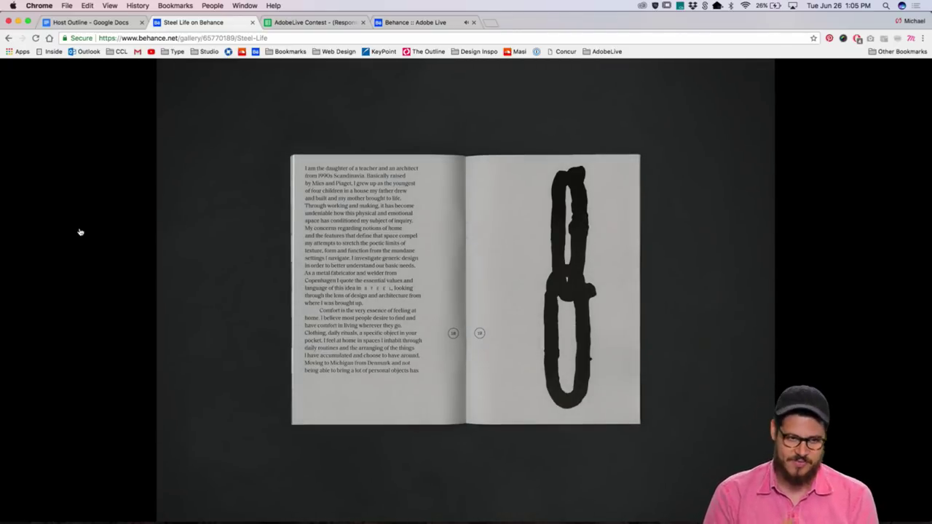
{"action": "left_click", "coordinate": [80, 232]}
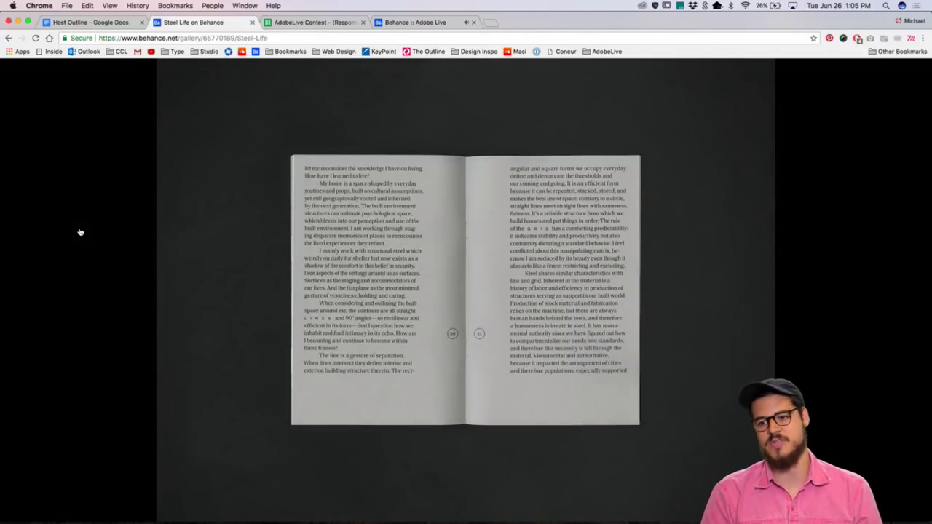
{"action": "left_click", "coordinate": [80, 232]}
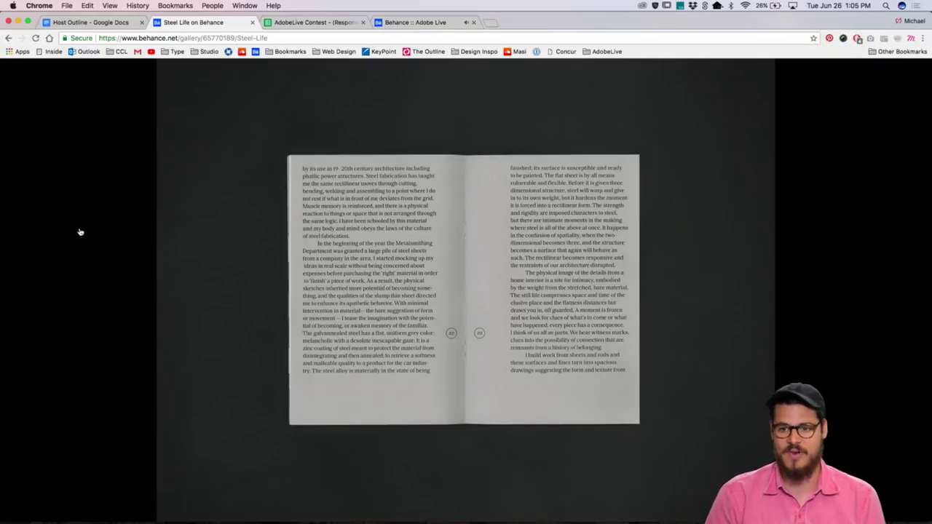
{"action": "left_click", "coordinate": [81, 231]}
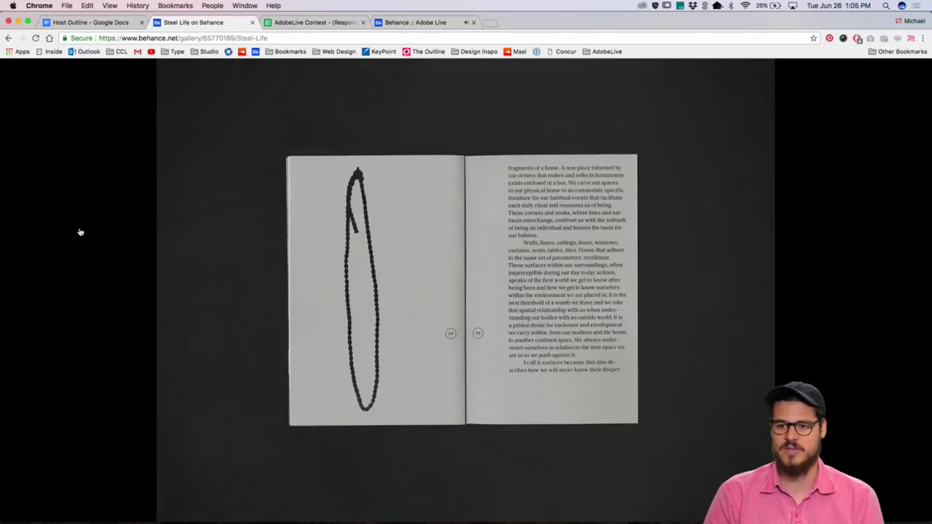
{"action": "left_click", "coordinate": [80, 232]}
{"action": "left_click", "coordinate": [80, 232]}
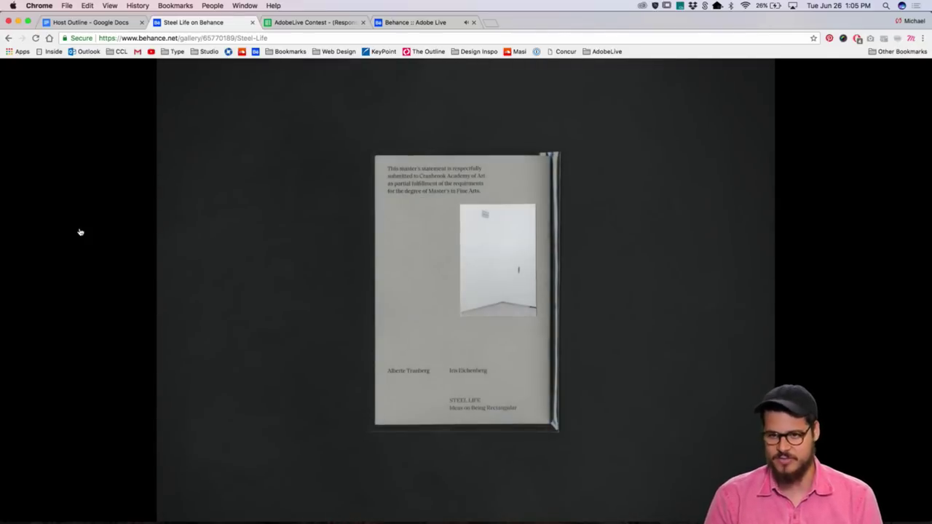
{"action": "left_click", "coordinate": [80, 232]}
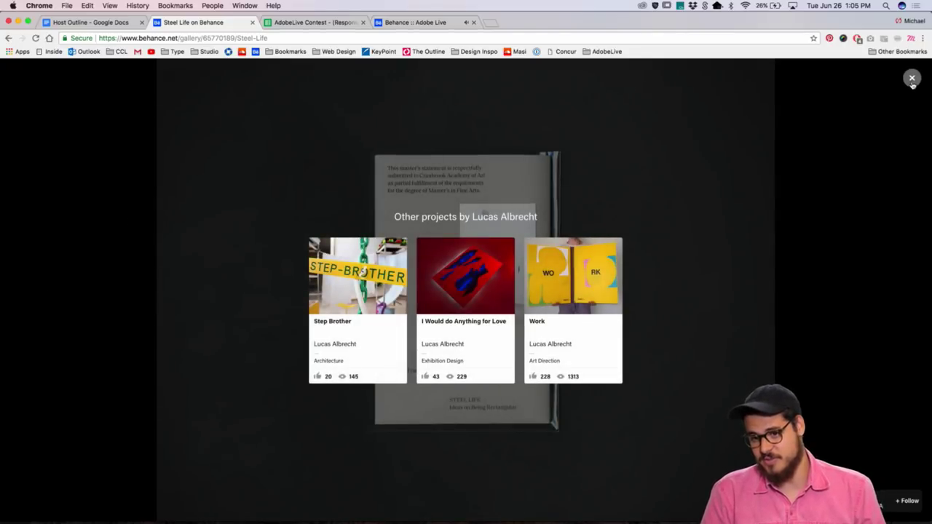
{"action": "left_click", "coordinate": [912, 78]}
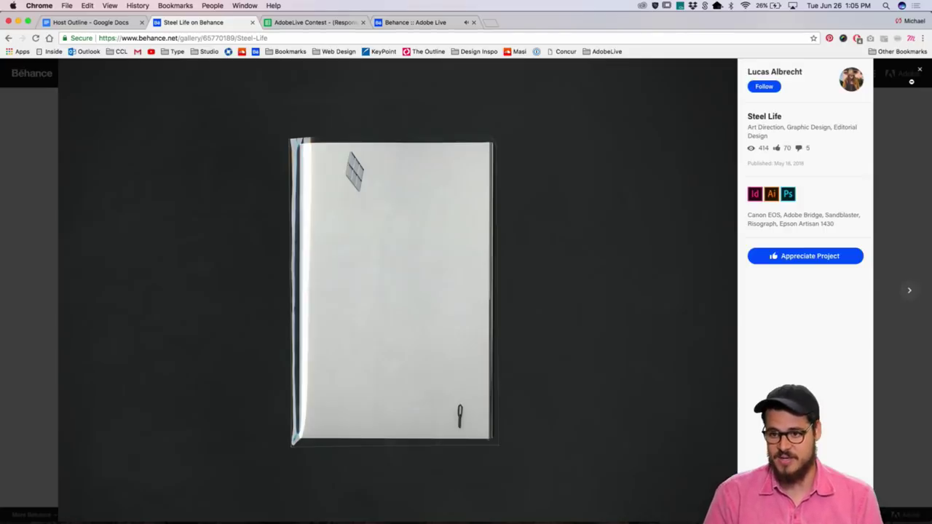
{"action": "left_click", "coordinate": [898, 128]}
{"action": "scroll", "coordinate": [473, 182], "scroll_direction": "down", "scroll_amount": 1}
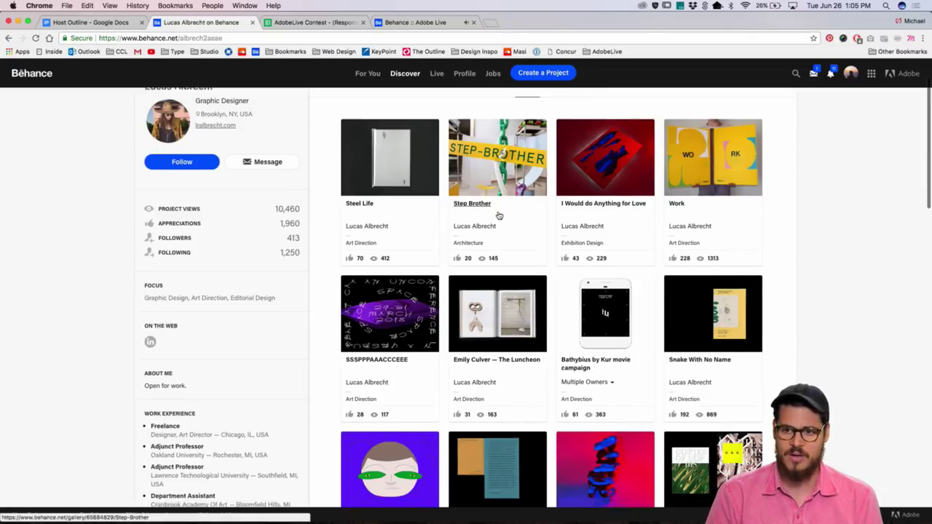
{"action": "scroll", "coordinate": [603, 256], "scroll_direction": "down", "scroll_amount": 1}
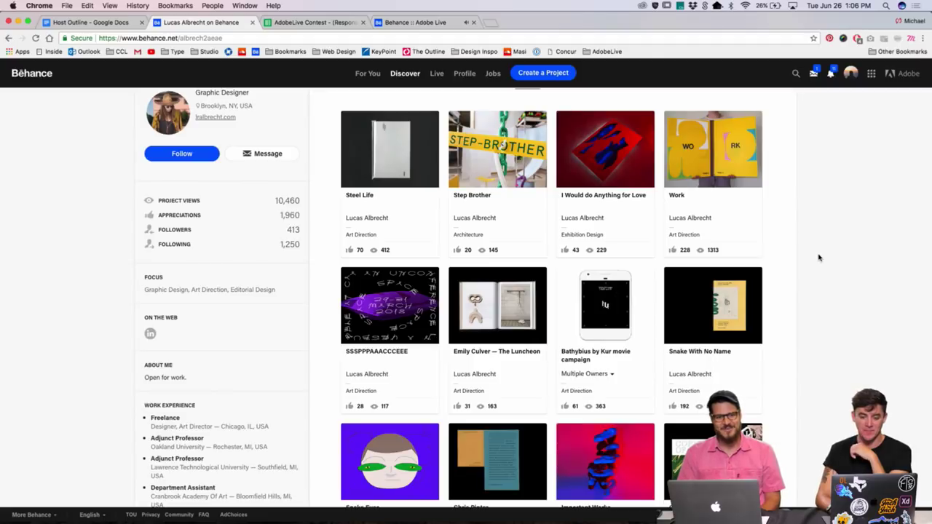
{"action": "scroll", "coordinate": [819, 257], "scroll_direction": "down", "scroll_amount": 1}
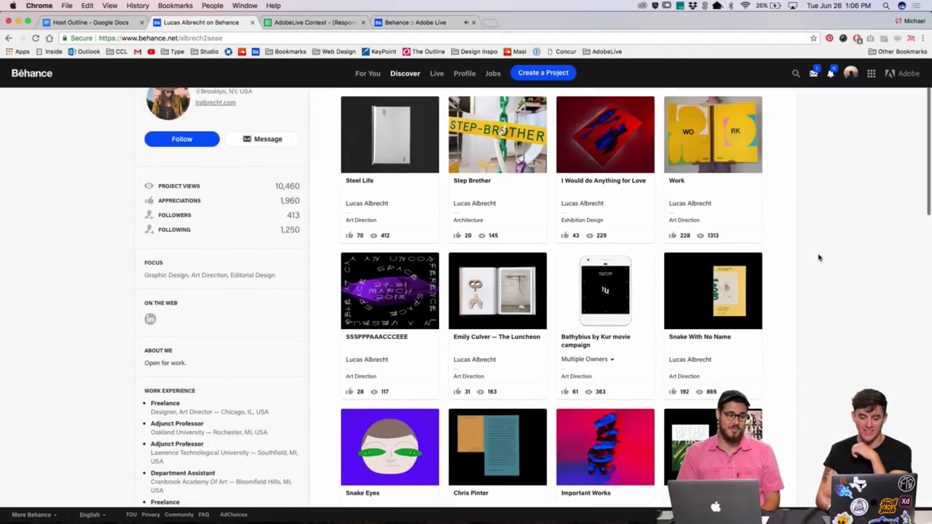
{"action": "scroll", "coordinate": [819, 258], "scroll_direction": "up", "scroll_amount": 2}
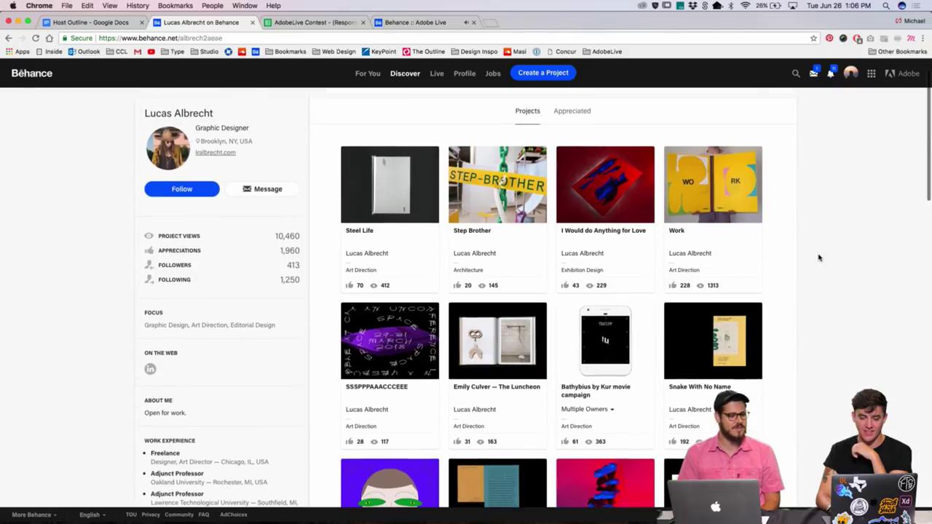
{"action": "scroll", "coordinate": [753, 312], "scroll_direction": "down", "scroll_amount": 1}
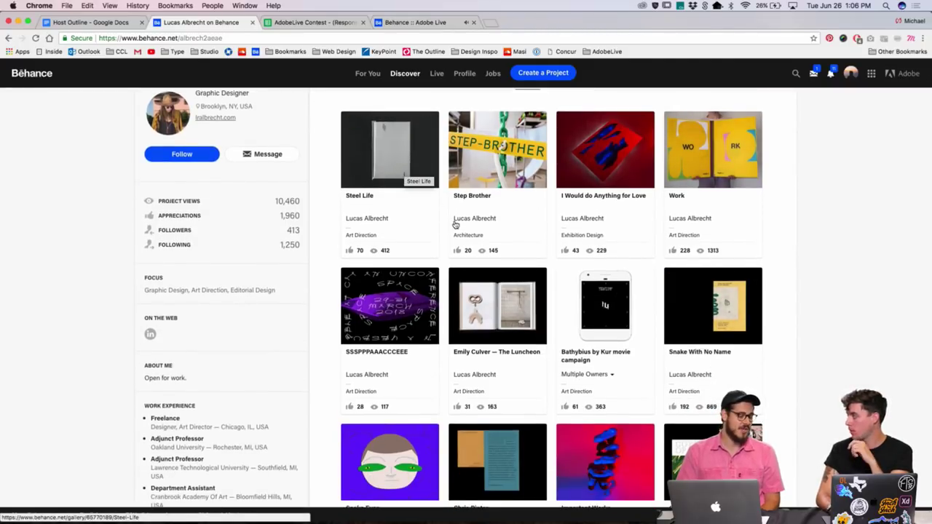
{"action": "mouse_move", "coordinate": [454, 223]}
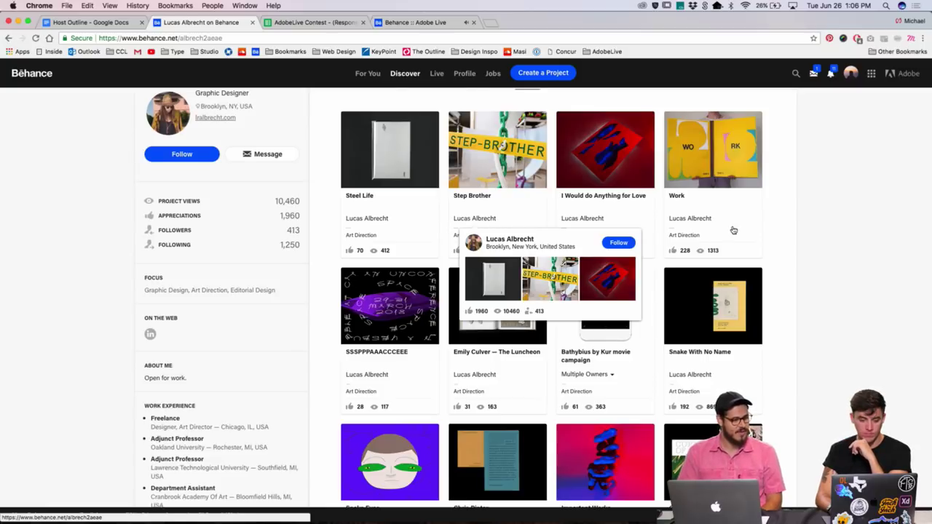
{"action": "scroll", "coordinate": [830, 255], "scroll_direction": "down", "scroll_amount": 1}
{"action": "scroll", "coordinate": [831, 256], "scroll_direction": "up", "scroll_amount": 2}
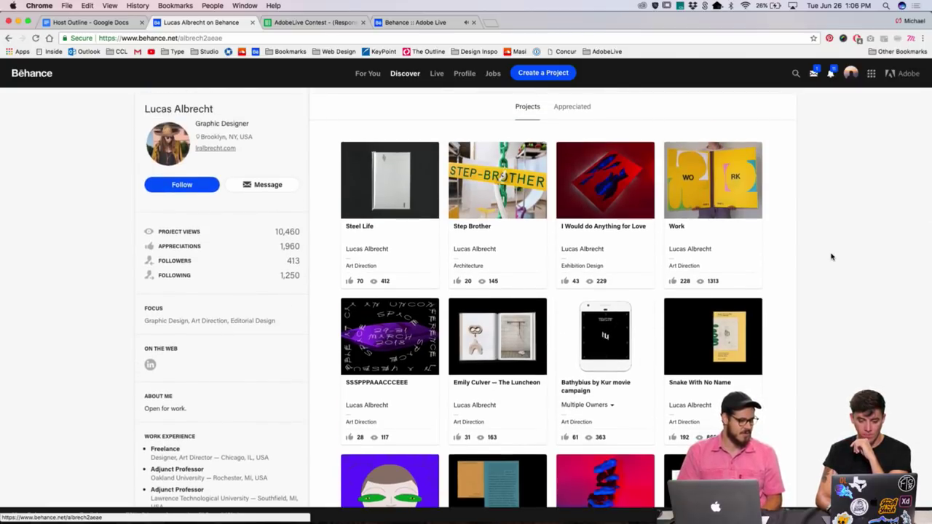
Step: Open The Luncheon project, browse its spreads, then return to its details panel
{"action": "left_click", "coordinate": [497, 335]}
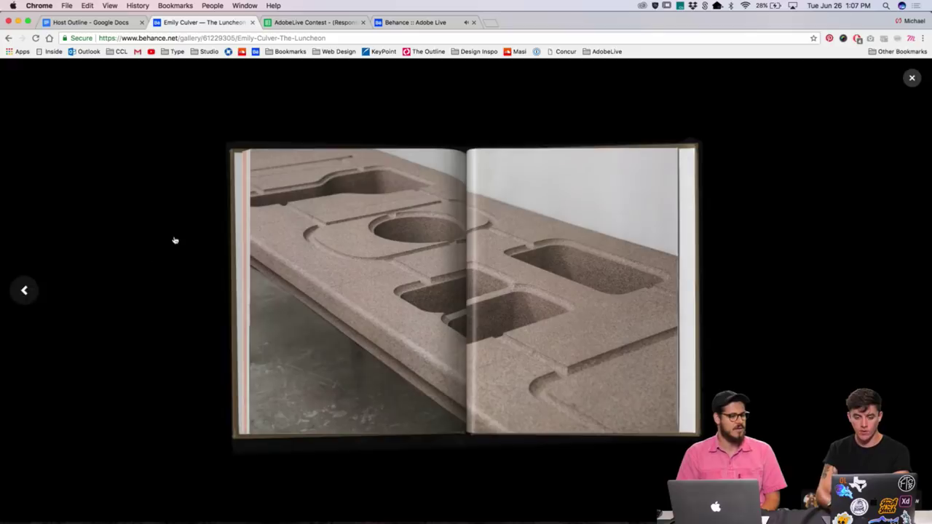
{"action": "left_click", "coordinate": [909, 78]}
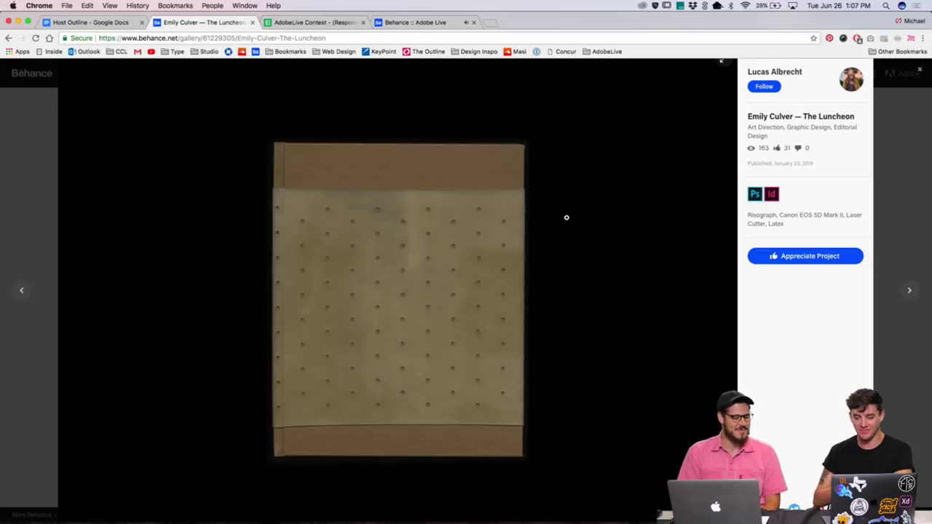
Step: Return to the designer's profile and enlarge the teal and orange book project
{"action": "left_click", "coordinate": [850, 79]}
{"action": "scroll", "coordinate": [848, 233], "scroll_direction": "down", "scroll_amount": 2}
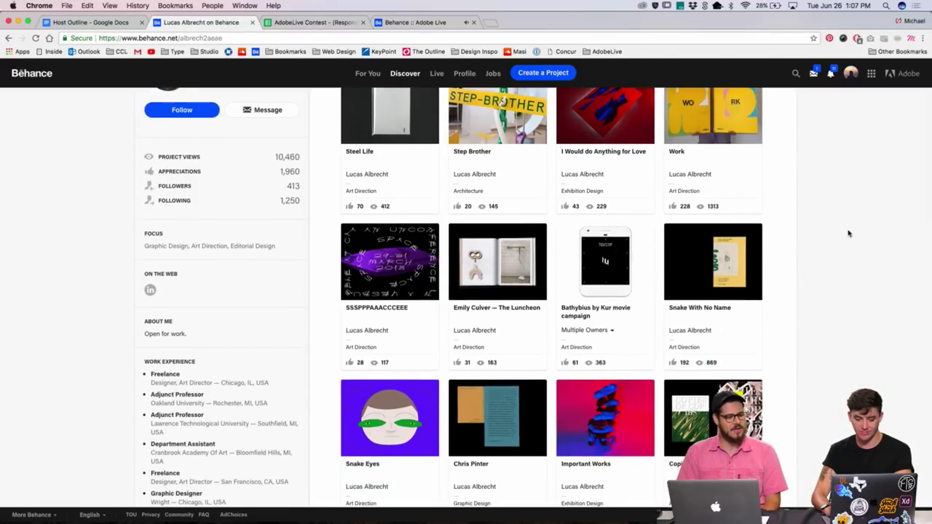
{"action": "scroll", "coordinate": [849, 233], "scroll_direction": "down", "scroll_amount": 1}
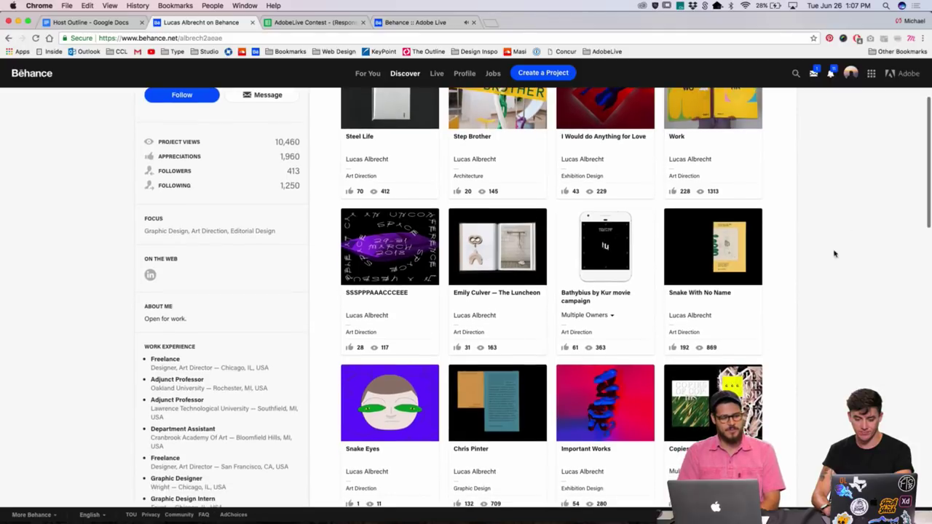
{"action": "scroll", "coordinate": [736, 385], "scroll_direction": "down", "scroll_amount": 1}
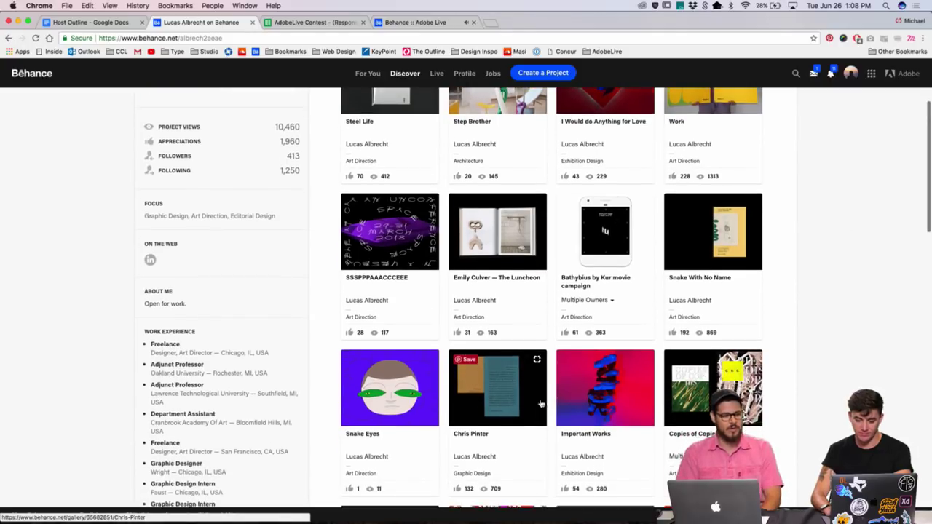
{"action": "left_click", "coordinate": [472, 379]}
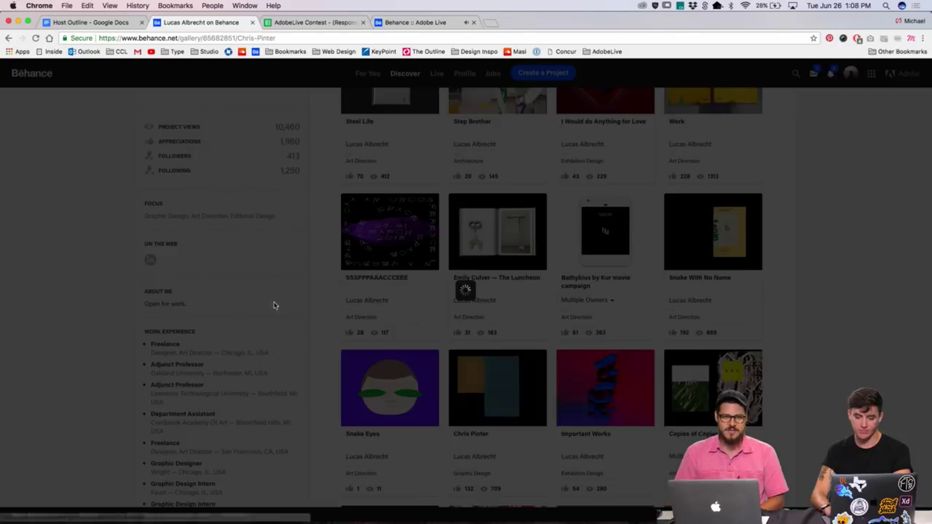
{"action": "left_click", "coordinate": [462, 313]}
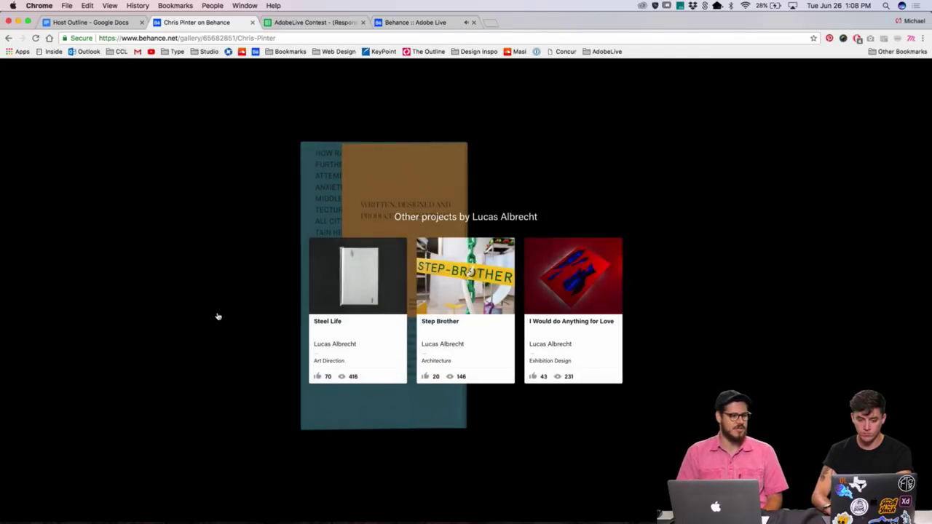
Step: Open Step Brother full-size and step through the installation, website screenshot, orange cards and snake postcards
{"action": "left_click", "coordinate": [466, 275]}
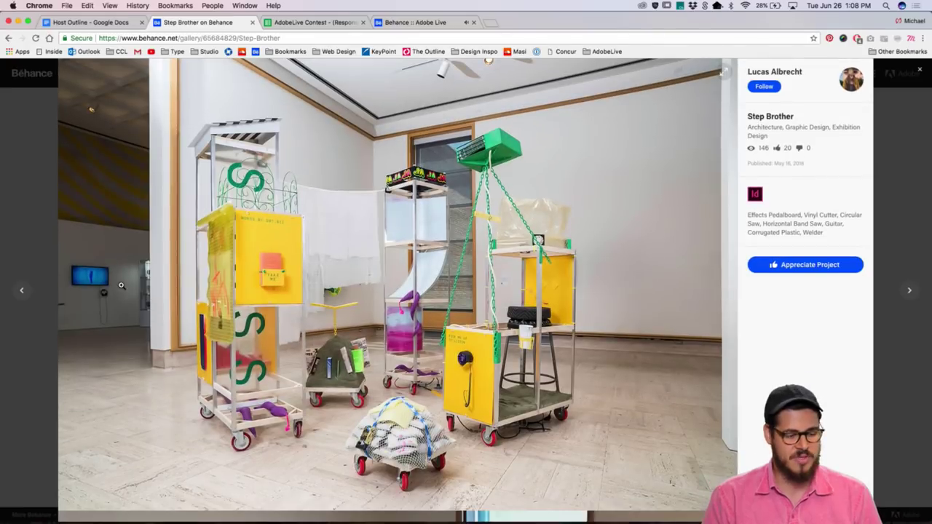
{"action": "left_click", "coordinate": [122, 285]}
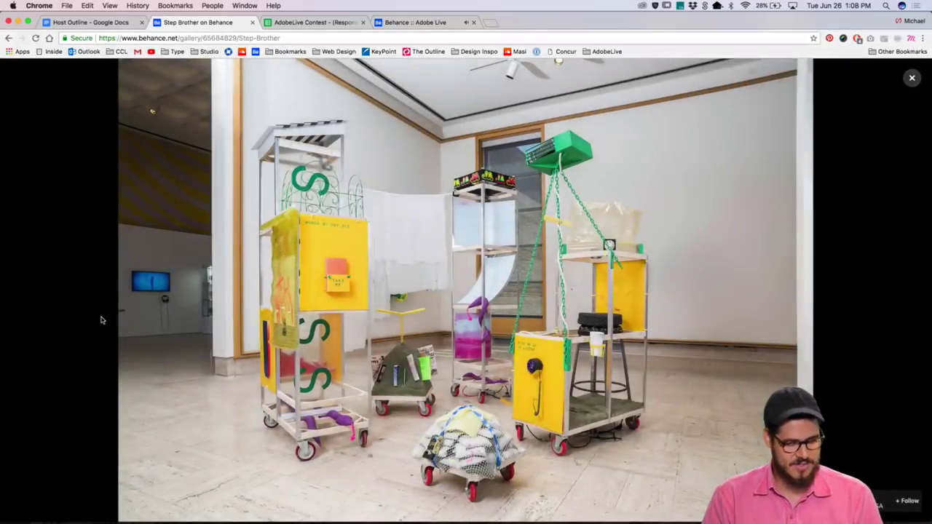
{"action": "left_click", "coordinate": [102, 320]}
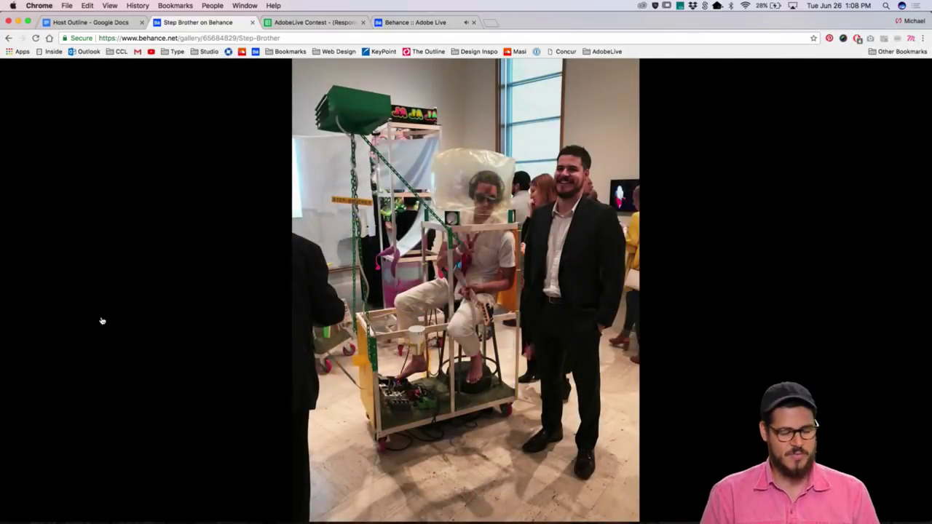
{"action": "left_click", "coordinate": [101, 320]}
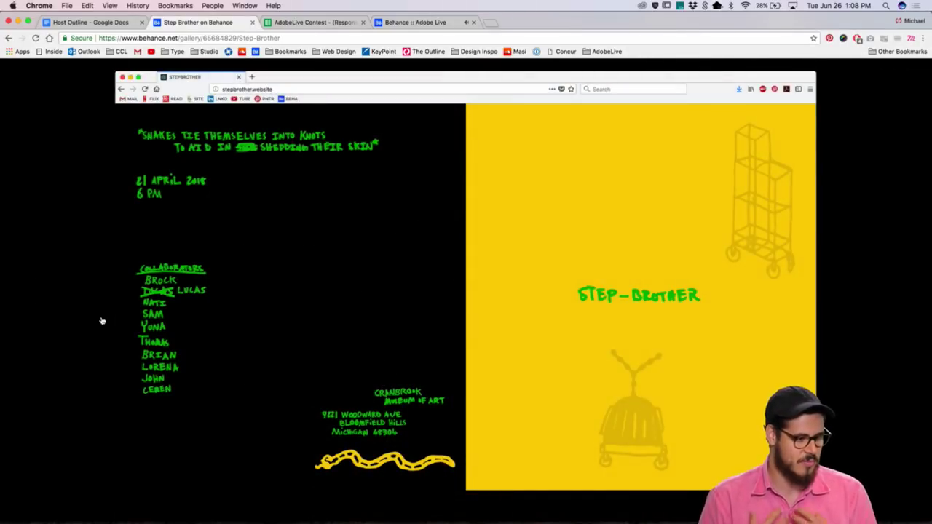
{"action": "left_click", "coordinate": [101, 320]}
{"action": "left_click", "coordinate": [102, 320]}
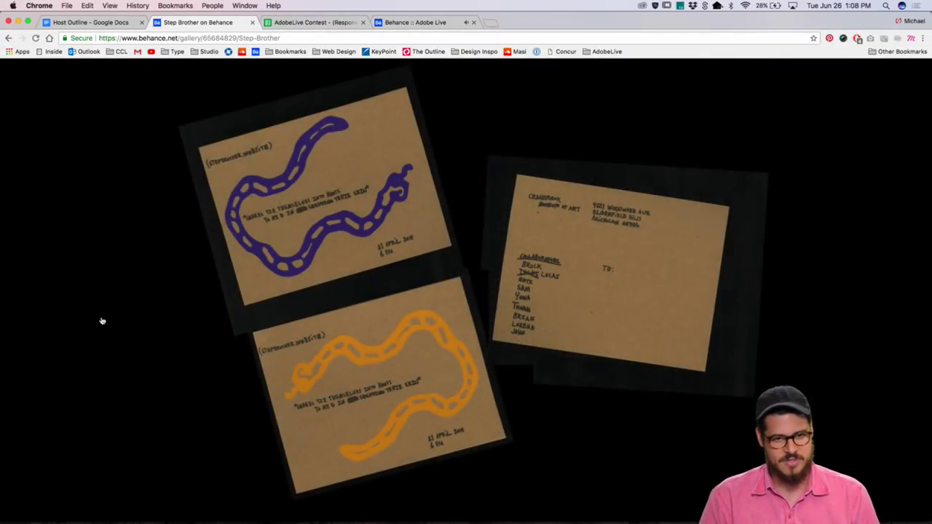
Step: Continue past the WORDS BY DOT.BIZ, PICK ME UP booth, yellow panel and flamingo photos to the end
{"action": "left_click", "coordinate": [101, 320]}
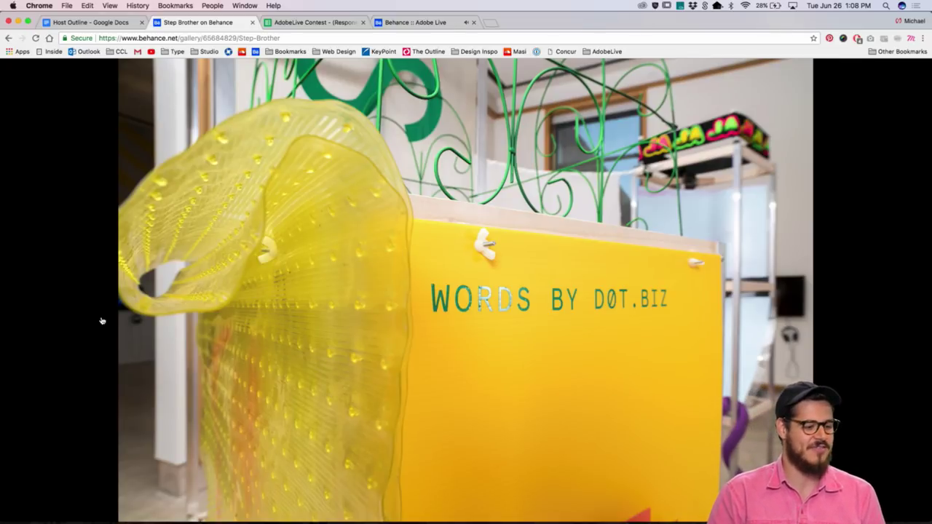
{"action": "left_click", "coordinate": [101, 321]}
{"action": "left_click", "coordinate": [102, 320]}
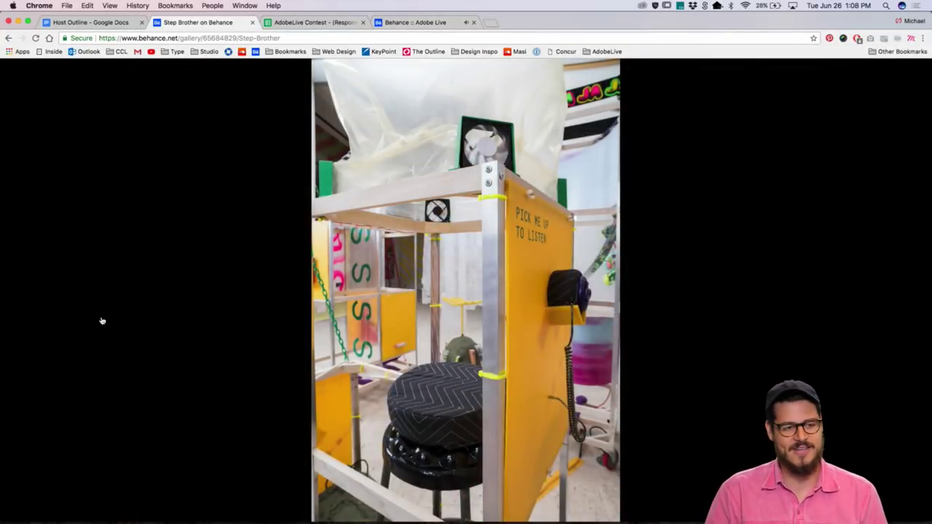
{"action": "left_click", "coordinate": [102, 320]}
{"action": "left_click", "coordinate": [101, 320]}
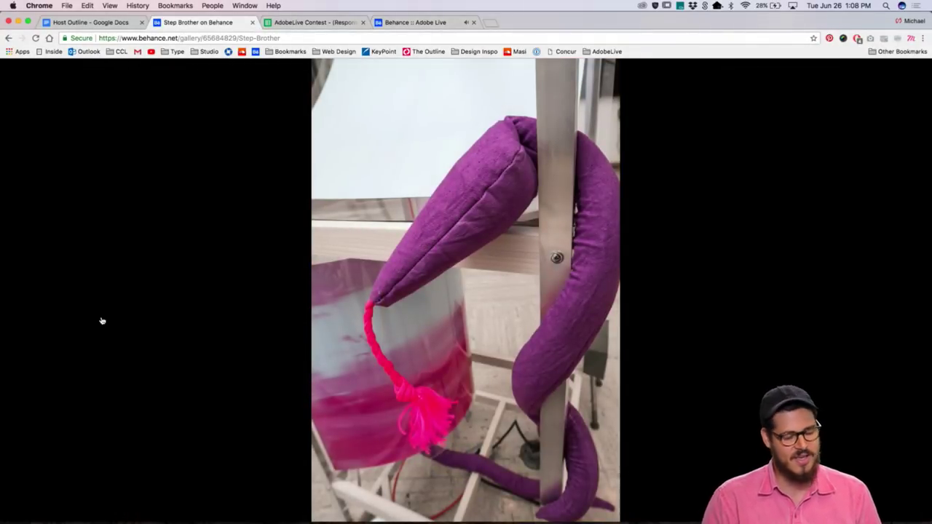
{"action": "left_click", "coordinate": [101, 320]}
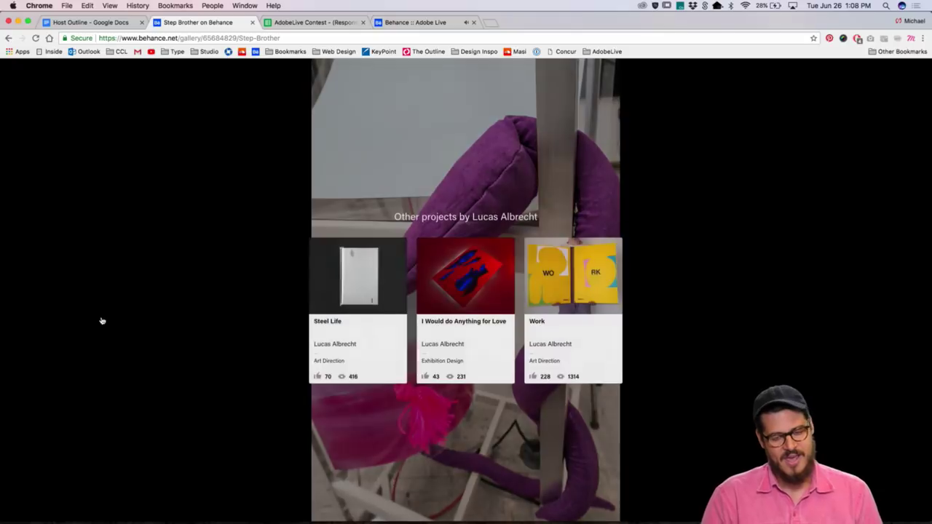
Step: View the collage, red and blue poster and red gallery images of I Would do Anything for Love
{"action": "left_click", "coordinate": [426, 293]}
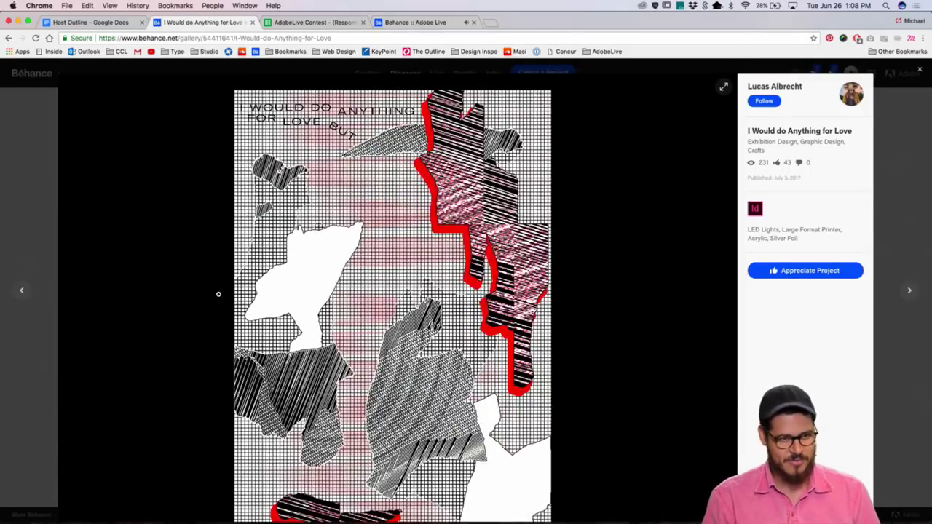
{"action": "left_click", "coordinate": [314, 296]}
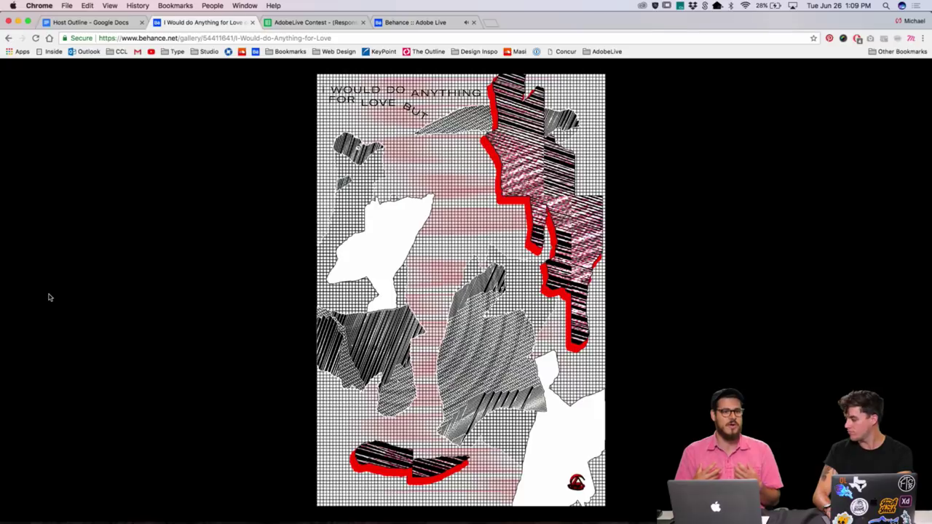
{"action": "key", "text": "Right"}
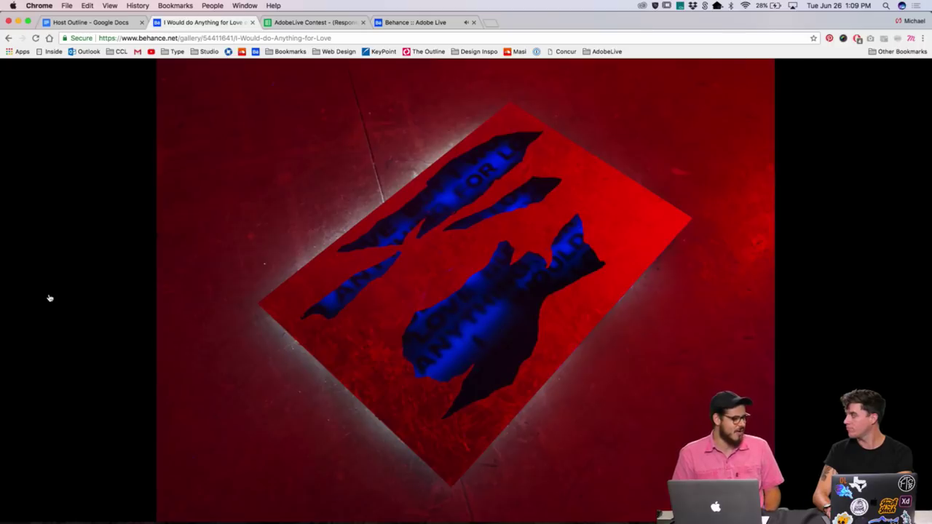
{"action": "key", "text": "Right"}
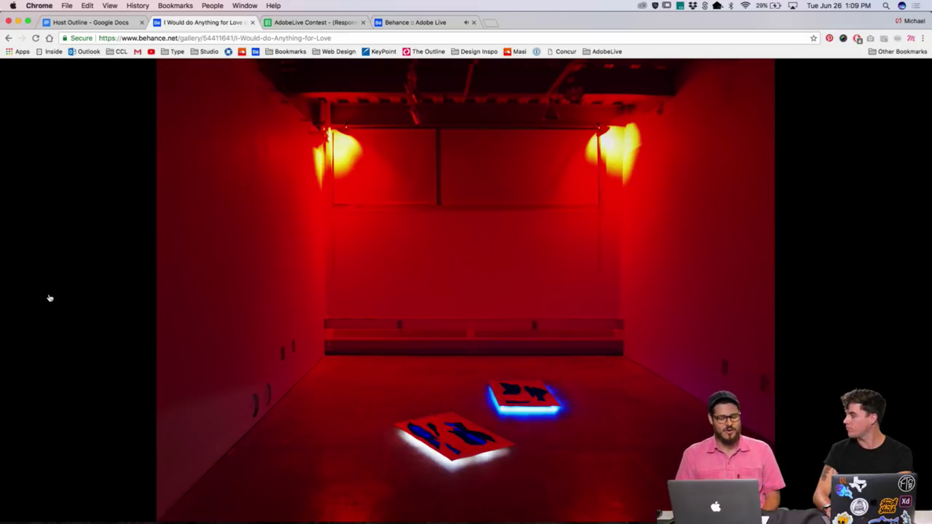
{"action": "key", "text": "Right"}
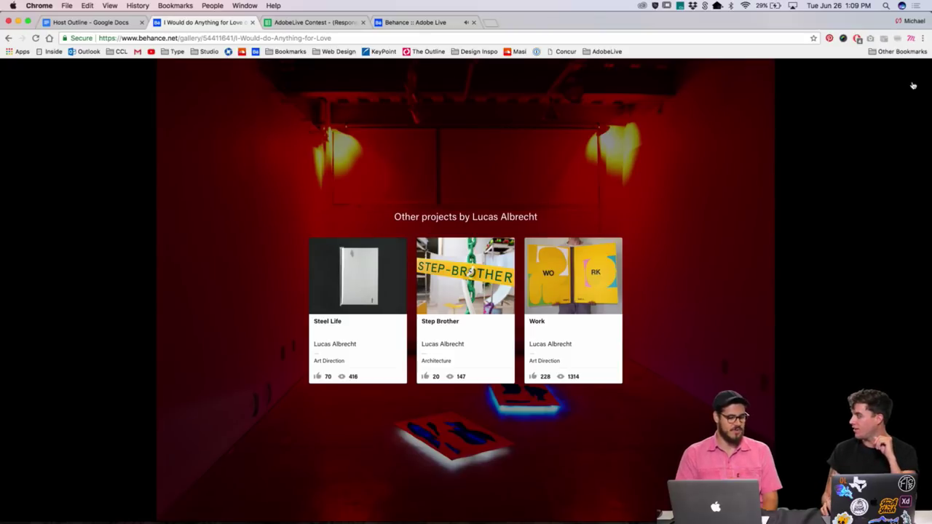
{"action": "scroll", "coordinate": [913, 86], "scroll_direction": "up", "scroll_amount": 20}
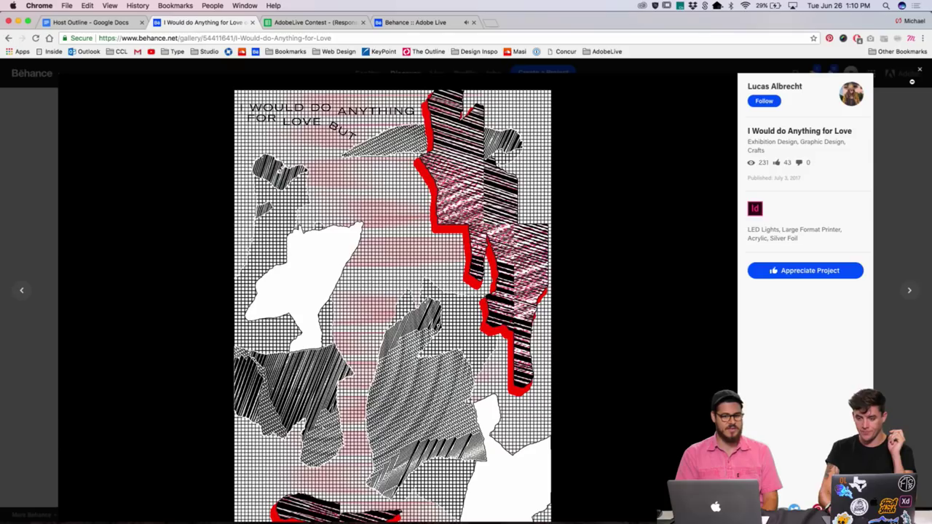
Step: Close the project, then open the Work project, page to its end and close it
{"action": "left_click", "coordinate": [920, 72]}
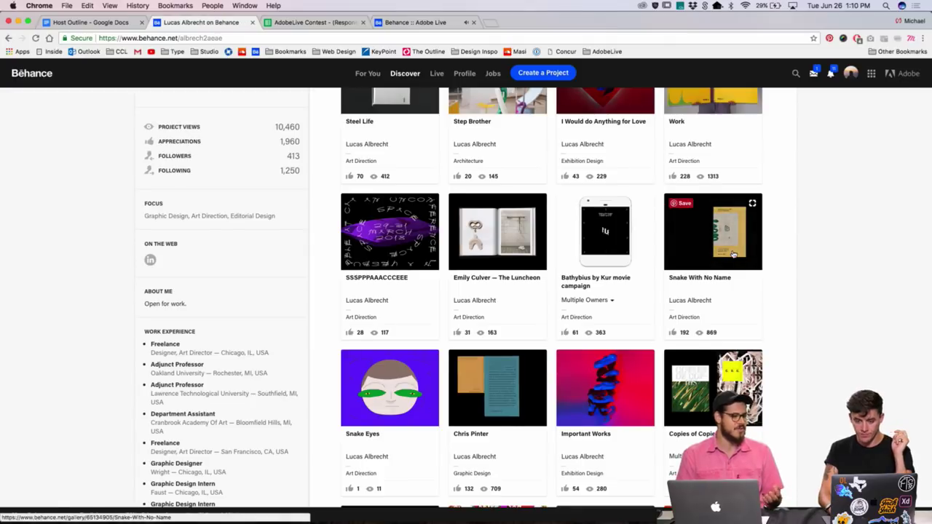
{"action": "scroll", "coordinate": [734, 254], "scroll_direction": "up", "scroll_amount": 3}
{"action": "left_click", "coordinate": [733, 255]}
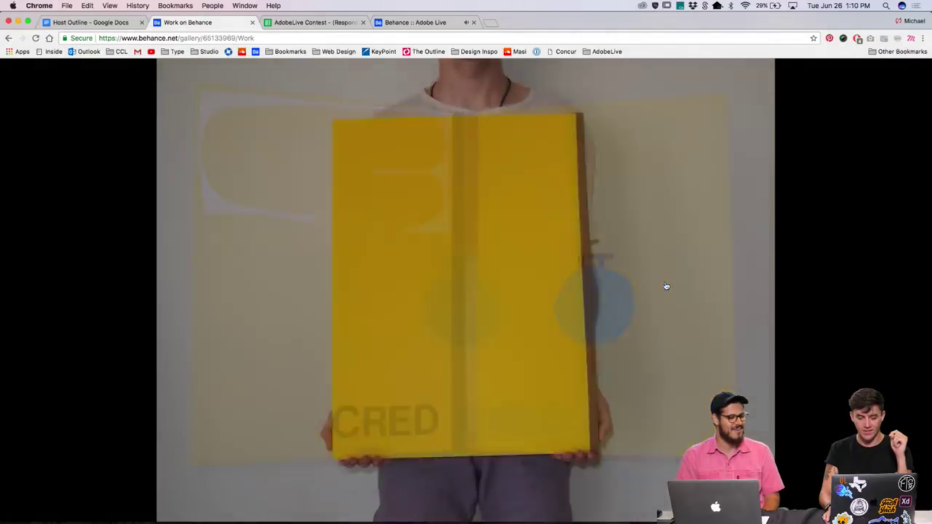
{"action": "left_click", "coordinate": [665, 286]}
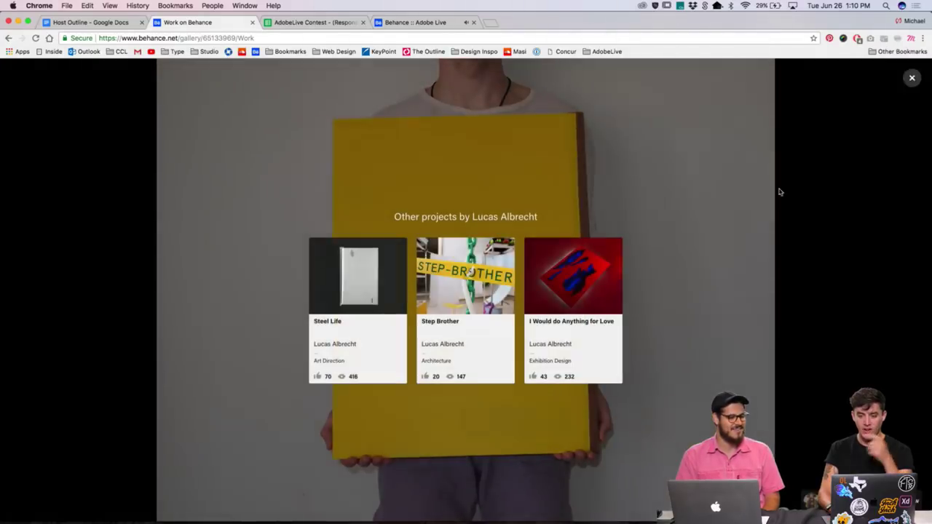
{"action": "left_click", "coordinate": [903, 122]}
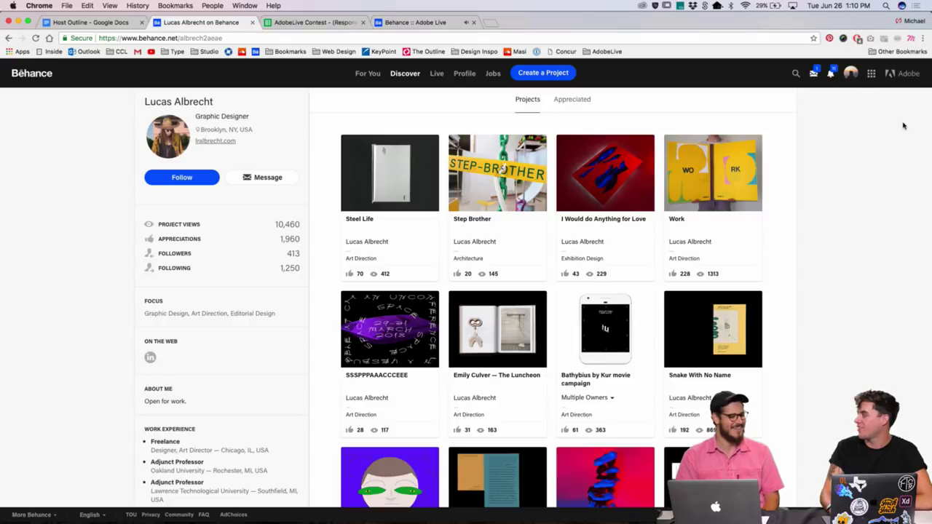
Step: Scroll the Projects grid to browse works like Snake Eyes and Important Works
{"action": "scroll", "coordinate": [865, 204], "scroll_direction": "down", "scroll_amount": 2}
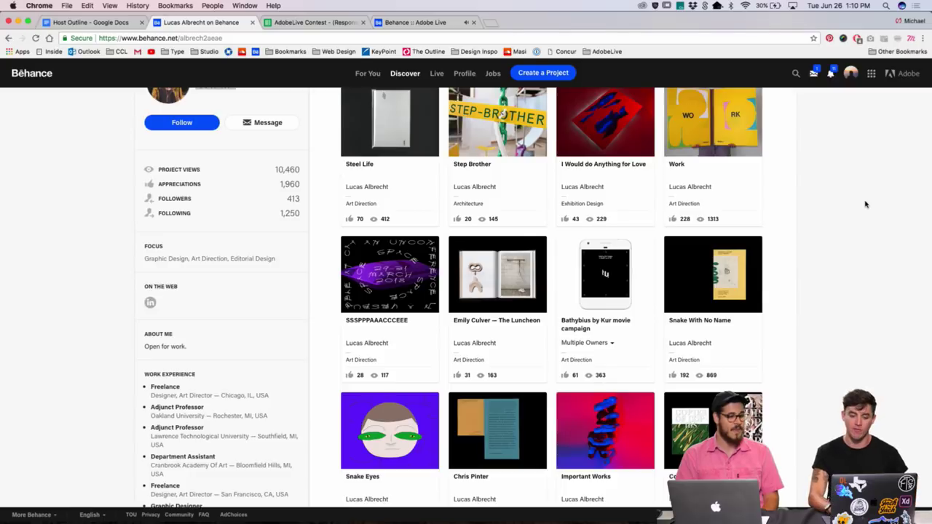
{"action": "scroll", "coordinate": [865, 205], "scroll_direction": "up", "scroll_amount": 3}
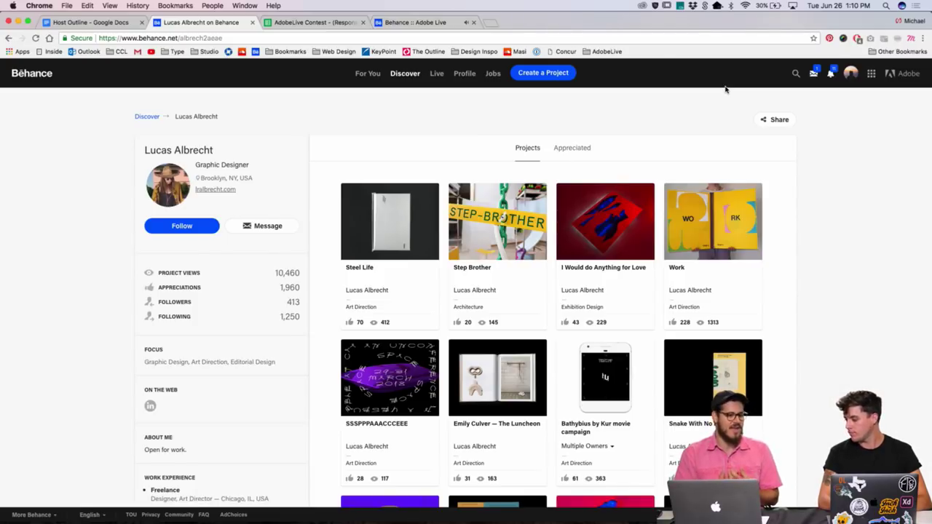
{"action": "scroll", "coordinate": [847, 179], "scroll_direction": "down", "scroll_amount": 5}
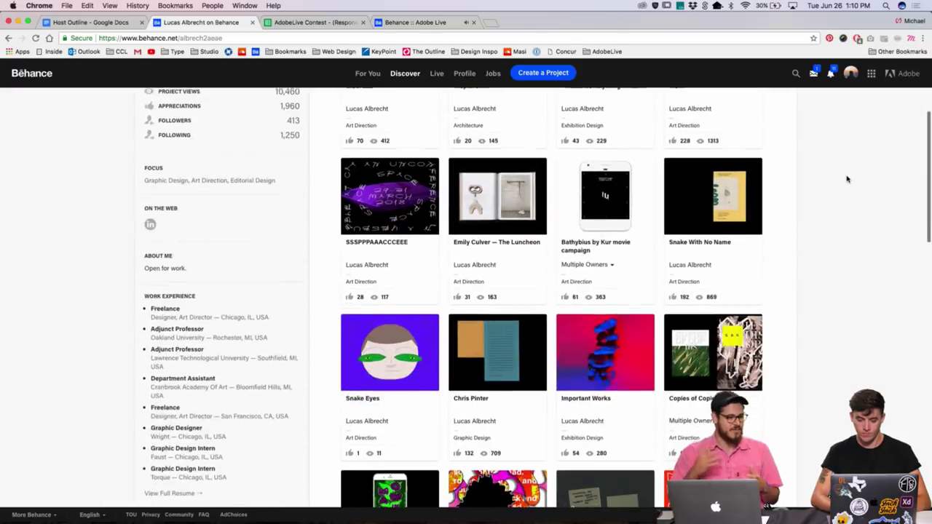
{"action": "left_click", "coordinate": [390, 139]}
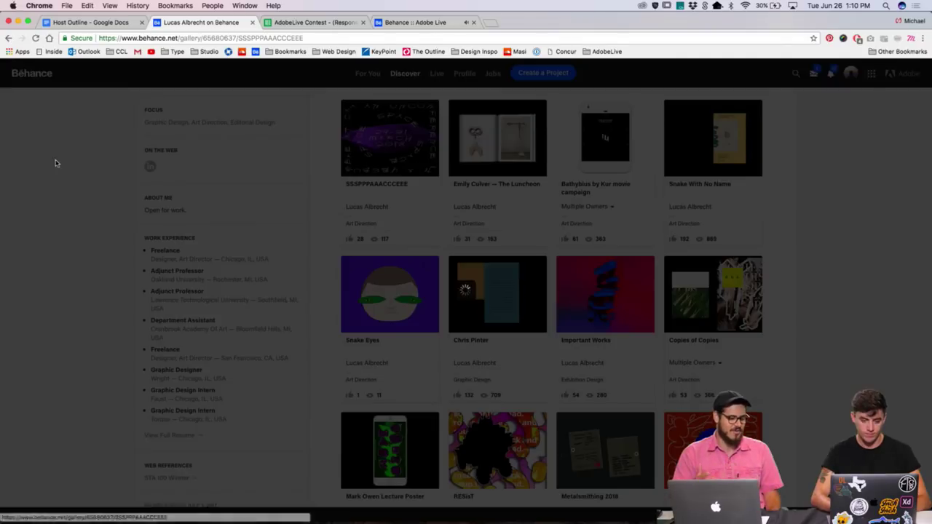
{"action": "left_click", "coordinate": [333, 299]}
{"action": "left_click", "coordinate": [1, 261]}
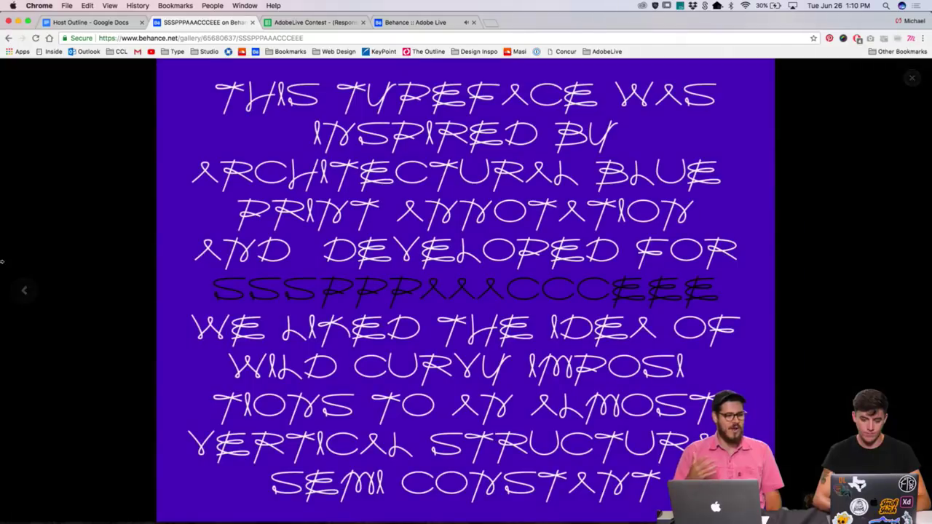
{"action": "left_click", "coordinate": [1, 261]}
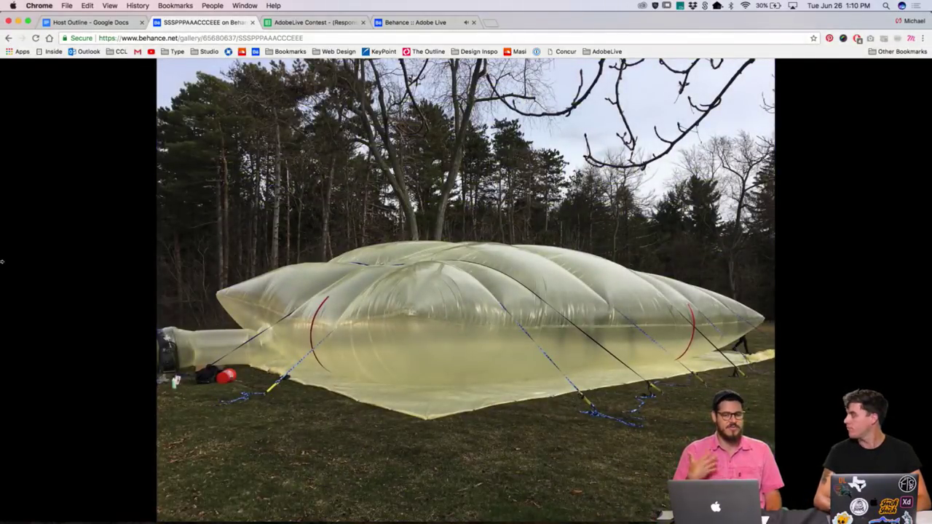
{"action": "left_click", "coordinate": [2, 261]}
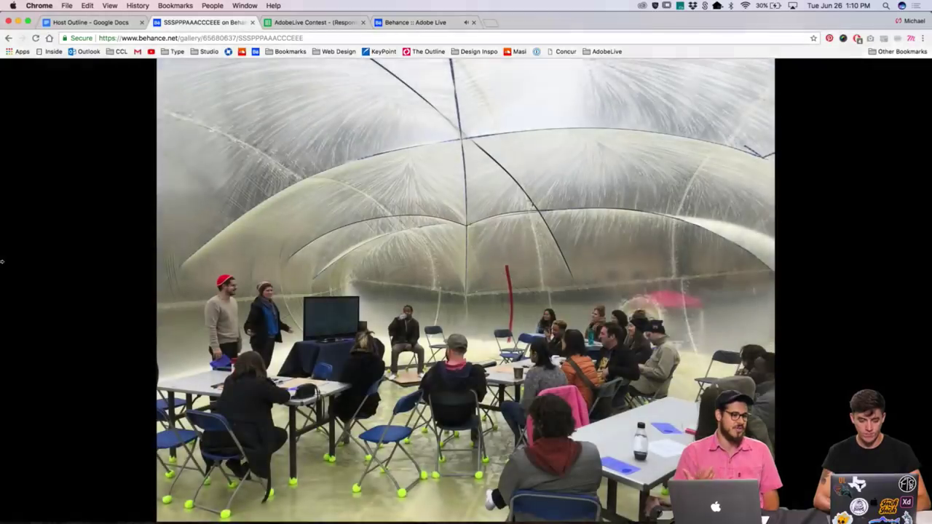
{"action": "left_click", "coordinate": [1, 261]}
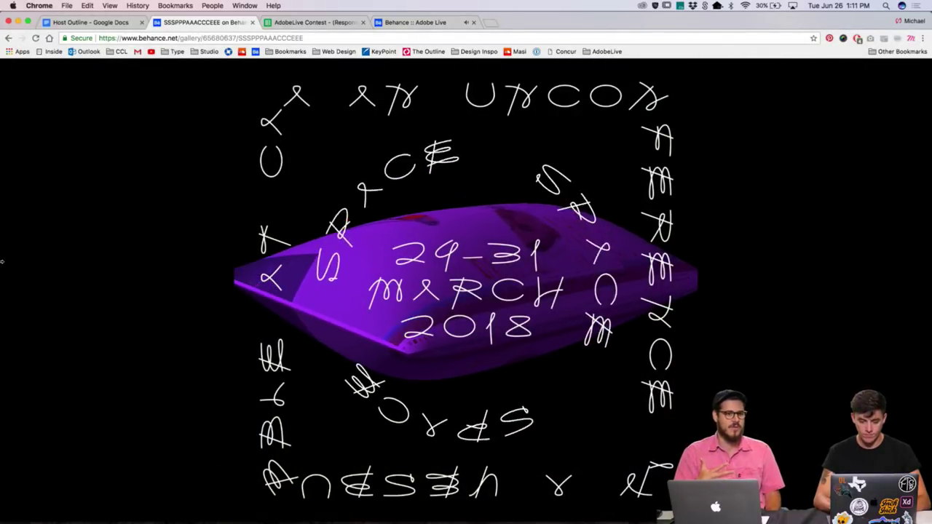
{"action": "left_click", "coordinate": [1, 261]}
{"action": "left_click", "coordinate": [2, 260]}
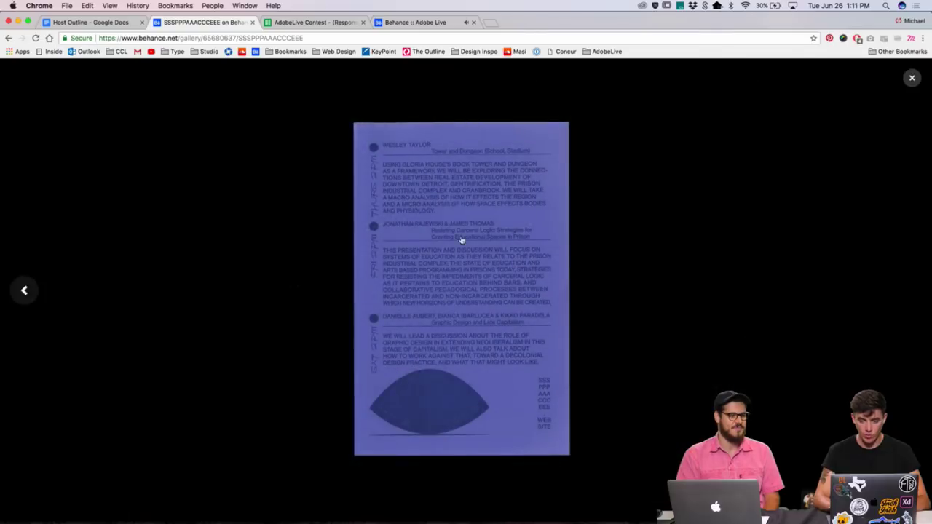
{"action": "left_click", "coordinate": [911, 78]}
{"action": "left_click", "coordinate": [889, 155]}
{"action": "scroll", "coordinate": [888, 158], "scroll_direction": "up", "scroll_amount": 3}
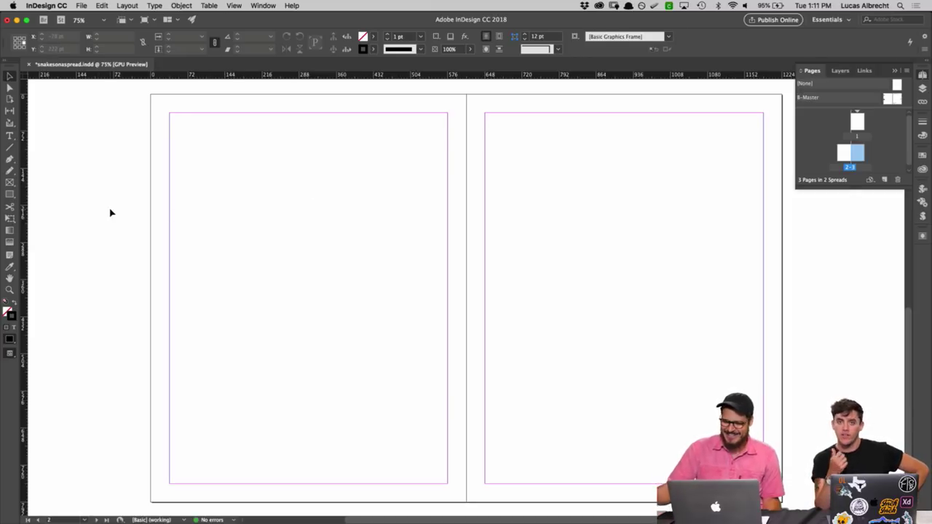
Step: With the Pencil tool, hand-draw the '3 THINGS' heading, undoing one misdrawn stroke
{"action": "left_click", "coordinate": [9, 171]}
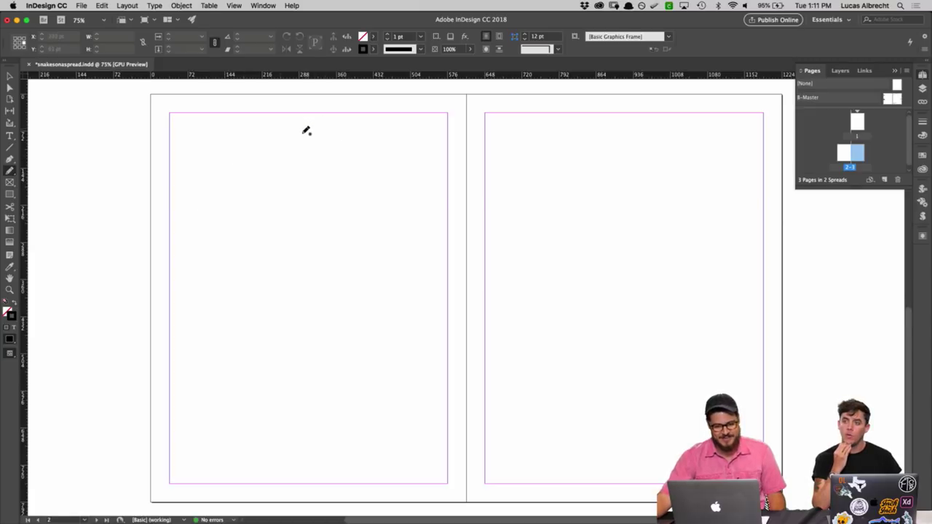
{"action": "mouse_move", "coordinate": [292, 134]}
{"action": "left_mouse_down"}
{"action": "mouse_move", "coordinate": [316, 153]}
{"action": "mouse_move", "coordinate": [283, 182]}
{"action": "left_mouse_up"}
{"action": "mouse_move", "coordinate": [372, 141]}
{"action": "left_mouse_down"}
{"action": "mouse_move", "coordinate": [379, 177]}
{"action": "mouse_move", "coordinate": [398, 141]}
{"action": "mouse_move", "coordinate": [414, 175]}
{"action": "mouse_move", "coordinate": [437, 151]}
{"action": "mouse_move", "coordinate": [435, 167]}
{"action": "left_mouse_up"}
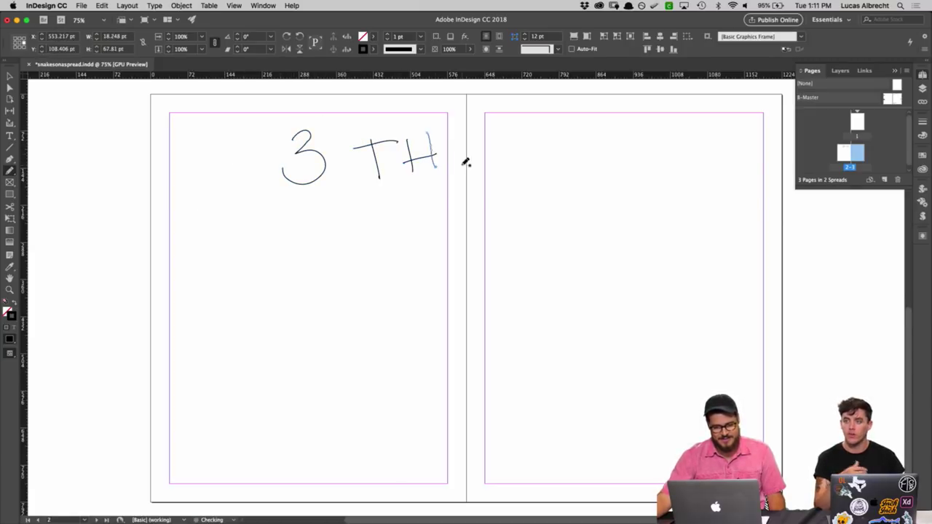
{"action": "mouse_move", "coordinate": [451, 134]}
{"action": "left_mouse_down"}
{"action": "mouse_move", "coordinate": [453, 171]}
{"action": "mouse_move", "coordinate": [486, 165]}
{"action": "mouse_move", "coordinate": [490, 130]}
{"action": "mouse_move", "coordinate": [477, 171]}
{"action": "left_mouse_up"}
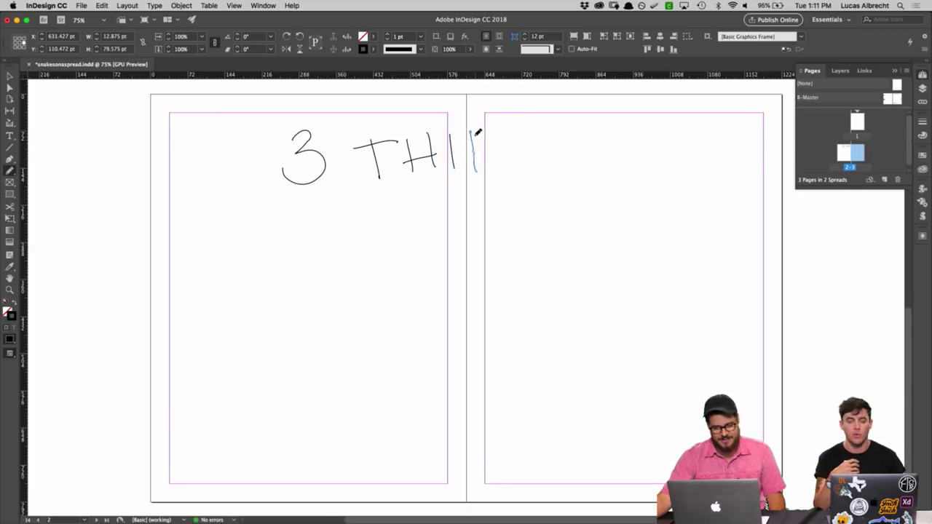
{"action": "key", "text": "super+z"}
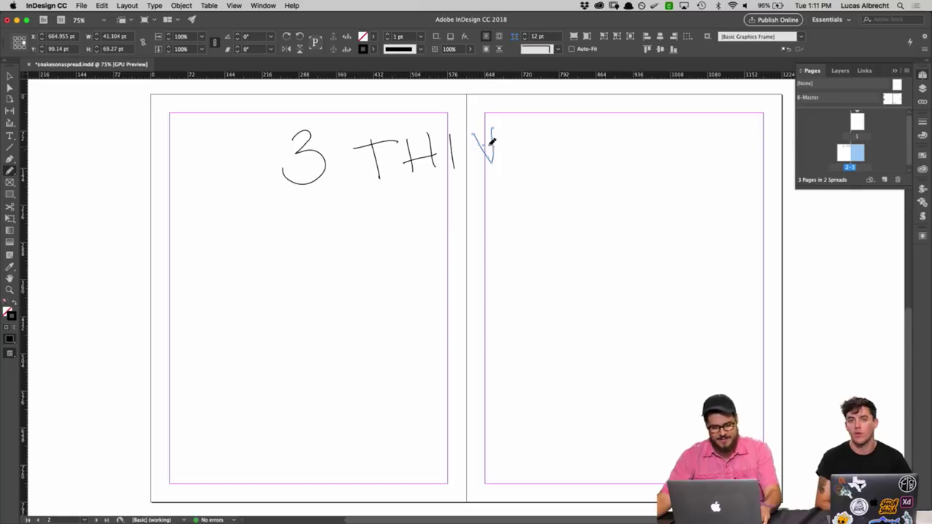
{"action": "mouse_move", "coordinate": [472, 168]}
{"action": "left_mouse_down"}
{"action": "mouse_move", "coordinate": [474, 126]}
{"action": "mouse_move", "coordinate": [525, 161]}
{"action": "mouse_move", "coordinate": [528, 145]}
{"action": "mouse_move", "coordinate": [560, 169]}
{"action": "left_mouse_up"}
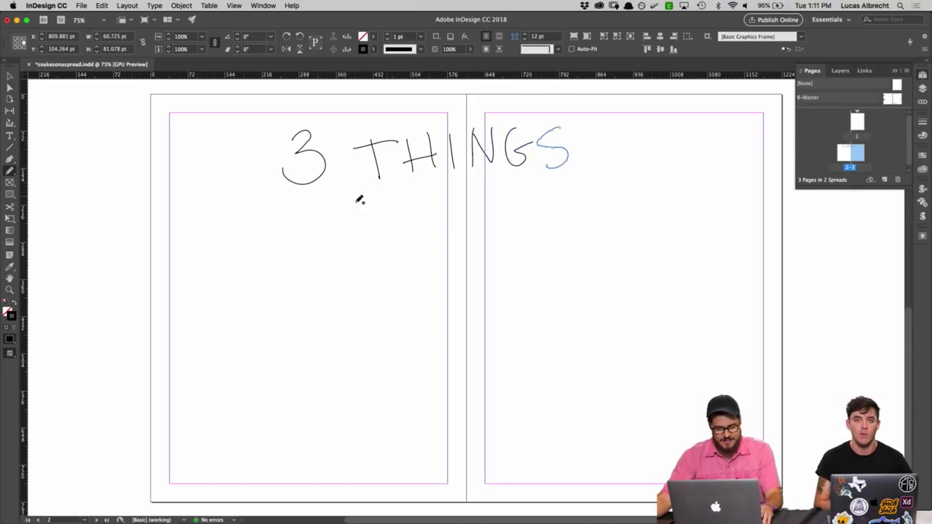
Step: Underline the heading and draw '1.' beneath it on the left page
{"action": "left_click_drag", "start_coordinate": [284, 211], "coordinate": [588, 196]}
{"action": "left_click_drag", "start_coordinate": [216, 300], "coordinate": [230, 318]}
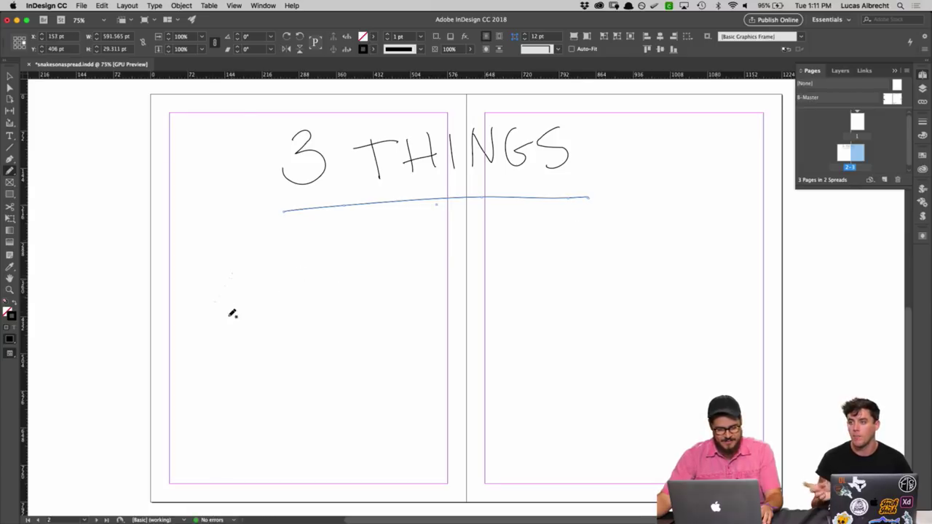
{"action": "left_click", "coordinate": [250, 312]}
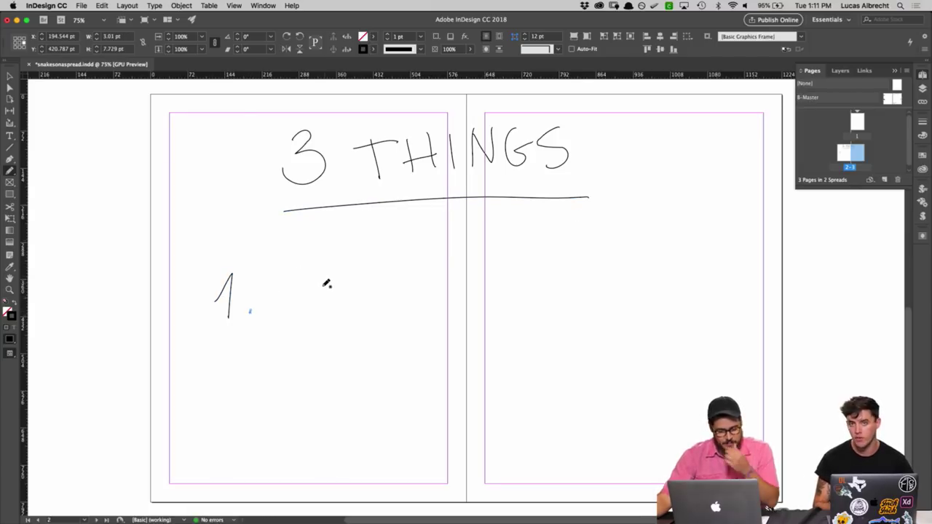
{"action": "key", "text": "super+Tab"}
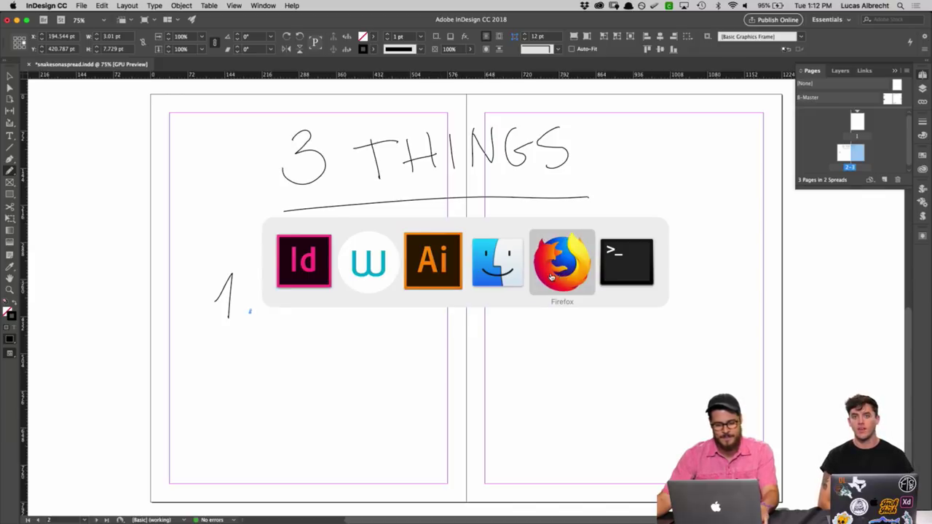
Step: Bring up the ADOBEDITORIAL outline in Firefox, select the Make file lines and fill the screen
{"action": "key", "text": "Escape"}
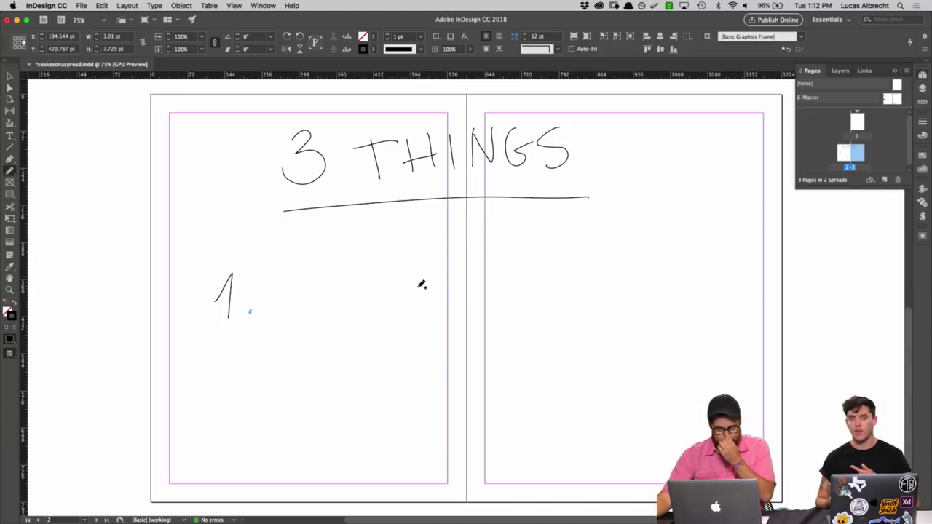
{"action": "key", "text": "super+Tab"}
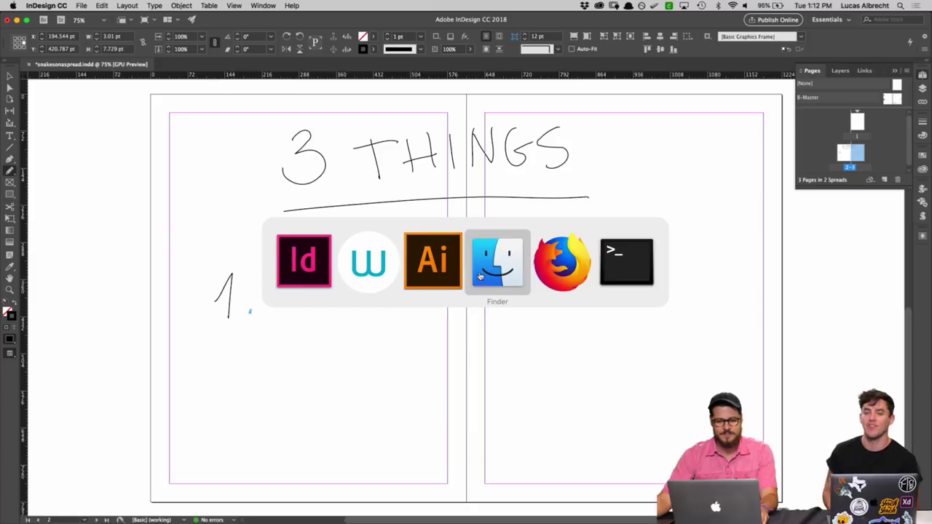
{"action": "left_click", "coordinate": [561, 274]}
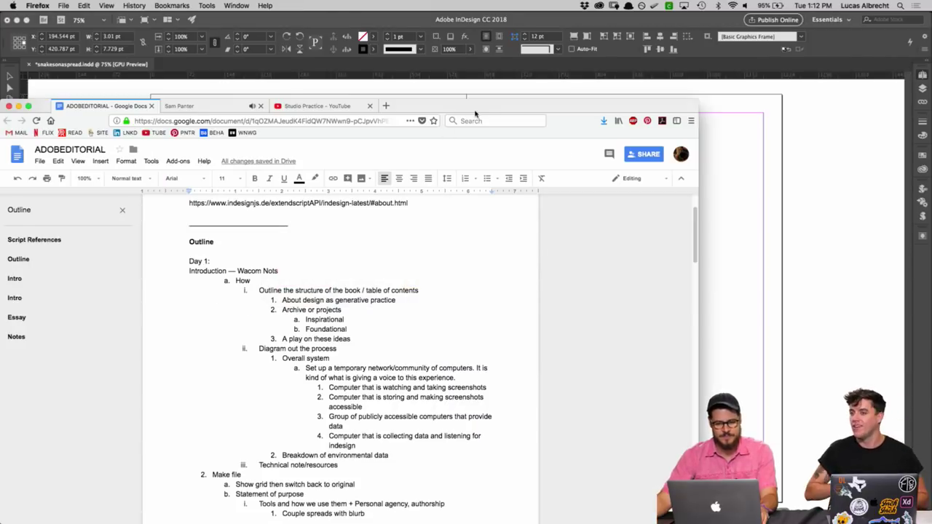
{"action": "left_click_drag", "start_coordinate": [474, 113], "coordinate": [474, 26]}
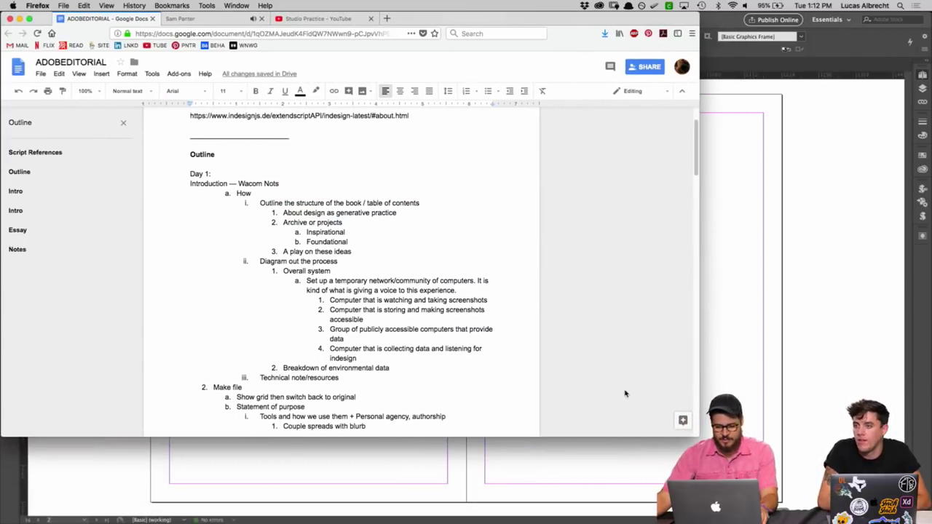
{"action": "key", "text": "shift+Up"}
{"action": "key", "text": "shift+Up"}
{"action": "key", "text": "shift+Up"}
{"action": "key", "text": "shift+Up"}
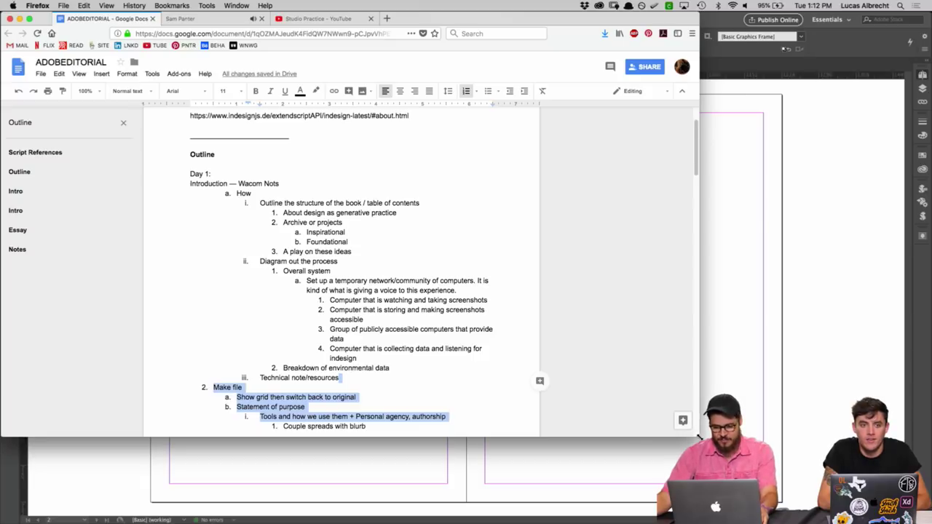
{"action": "key", "text": "super+alt+f"}
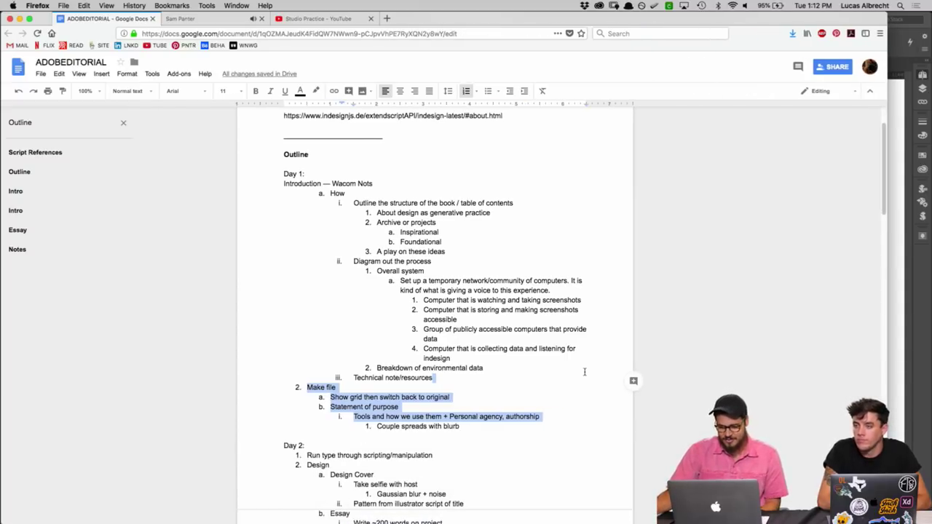
Step: Scroll through the outline, then return to the InDesign spread
{"action": "scroll", "coordinate": [584, 372], "scroll_direction": "up", "scroll_amount": 1}
{"action": "scroll", "coordinate": [584, 372], "scroll_direction": "down", "scroll_amount": 5}
{"action": "scroll", "coordinate": [584, 372], "scroll_direction": "up", "scroll_amount": 7}
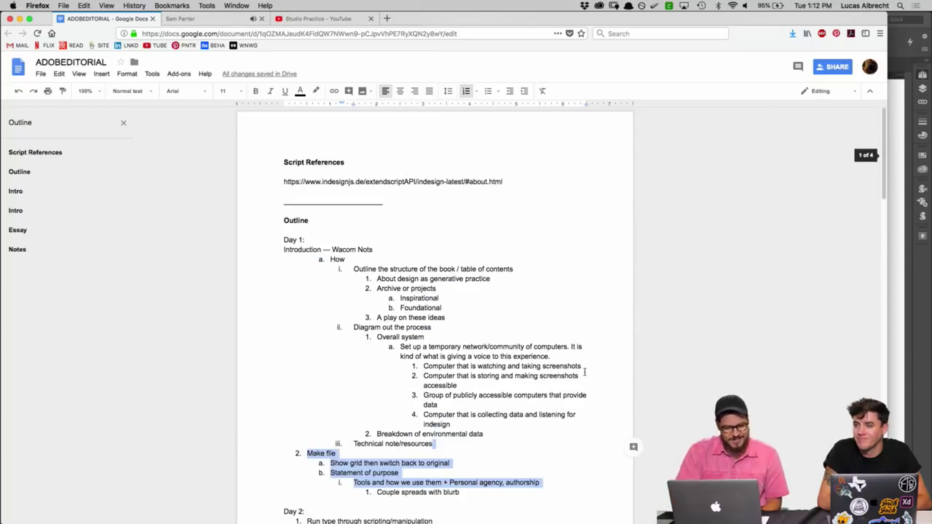
{"action": "left_click", "coordinate": [897, 238]}
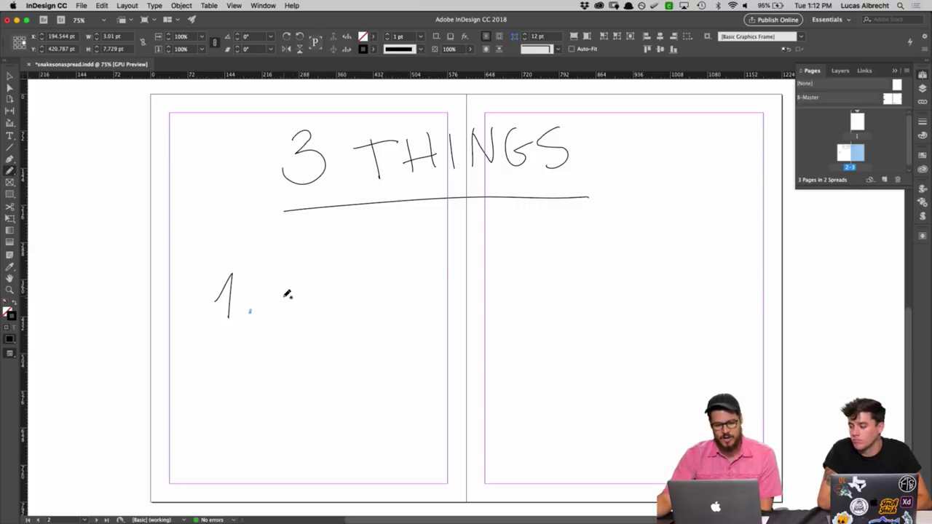
Step: Hand-letter 'ABOUT DESIGN' after '1.' across the page gutter
{"action": "mouse_move", "coordinate": [263, 307]}
{"action": "left_mouse_down"}
{"action": "mouse_move", "coordinate": [305, 307]}
{"action": "mouse_move", "coordinate": [273, 297]}
{"action": "mouse_move", "coordinate": [267, 318]}
{"action": "mouse_move", "coordinate": [283, 293]}
{"action": "mouse_move", "coordinate": [293, 320]}
{"action": "mouse_move", "coordinate": [314, 307]}
{"action": "mouse_move", "coordinate": [306, 293]}
{"action": "mouse_move", "coordinate": [300, 325]}
{"action": "left_mouse_up"}
{"action": "mouse_move", "coordinate": [342, 288]}
{"action": "left_mouse_down"}
{"action": "mouse_move", "coordinate": [362, 301]}
{"action": "mouse_move", "coordinate": [380, 280]}
{"action": "left_mouse_up"}
{"action": "mouse_move", "coordinate": [394, 284]}
{"action": "left_mouse_down"}
{"action": "mouse_move", "coordinate": [405, 314]}
{"action": "mouse_move", "coordinate": [411, 279]}
{"action": "mouse_move", "coordinate": [437, 314]}
{"action": "left_mouse_up"}
{"action": "mouse_move", "coordinate": [437, 280]}
{"action": "left_mouse_down"}
{"action": "mouse_move", "coordinate": [440, 312]}
{"action": "mouse_move", "coordinate": [482, 294]}
{"action": "mouse_move", "coordinate": [462, 290]}
{"action": "left_mouse_up"}
{"action": "mouse_move", "coordinate": [513, 274]}
{"action": "left_mouse_down"}
{"action": "mouse_move", "coordinate": [517, 300]}
{"action": "mouse_move", "coordinate": [494, 309]}
{"action": "left_mouse_up"}
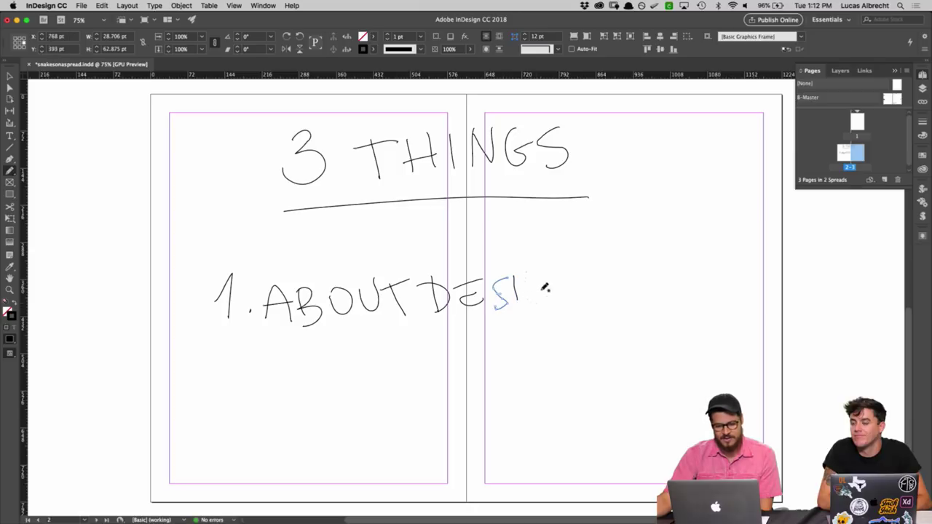
{"action": "mouse_move", "coordinate": [533, 276]}
{"action": "left_mouse_down"}
{"action": "mouse_move", "coordinate": [567, 280]}
{"action": "mouse_move", "coordinate": [563, 298]}
{"action": "mouse_move", "coordinate": [586, 294]}
{"action": "mouse_move", "coordinate": [593, 271]}
{"action": "mouse_move", "coordinate": [610, 286]}
{"action": "mouse_move", "coordinate": [611, 272]}
{"action": "mouse_move", "coordinate": [607, 284]}
{"action": "mouse_move", "coordinate": [638, 298]}
{"action": "mouse_move", "coordinate": [609, 297]}
{"action": "left_mouse_up"}
Step: Add 'AS' and 'GENERATIVE' to item 1, then draw a '2' below it
{"action": "left_click_drag", "start_coordinate": [619, 265], "coordinate": [626, 300]}
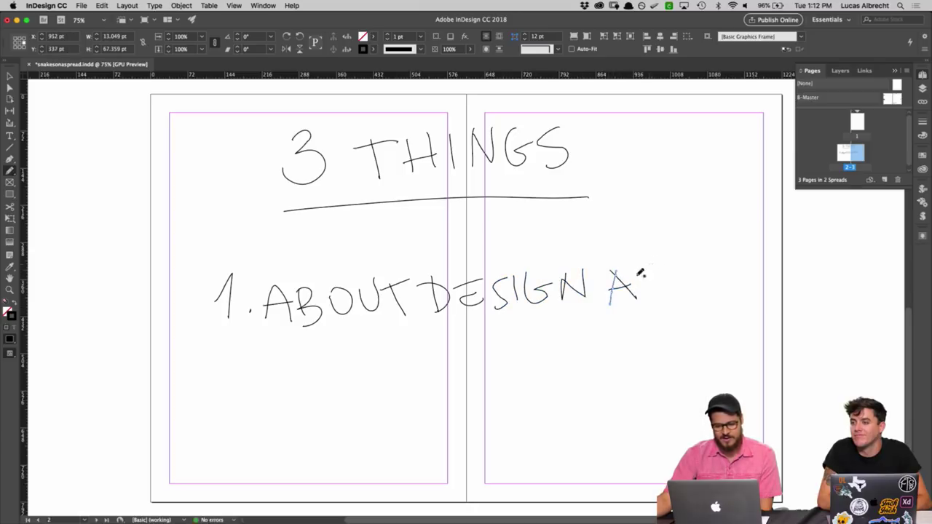
{"action": "left_click_drag", "start_coordinate": [654, 268], "coordinate": [641, 300]}
{"action": "mouse_move", "coordinate": [364, 333]}
{"action": "left_mouse_down"}
{"action": "mouse_move", "coordinate": [374, 359]}
{"action": "mouse_move", "coordinate": [417, 333]}
{"action": "mouse_move", "coordinate": [447, 345]}
{"action": "mouse_move", "coordinate": [418, 341]}
{"action": "mouse_move", "coordinate": [436, 327]}
{"action": "mouse_move", "coordinate": [462, 339]}
{"action": "mouse_move", "coordinate": [417, 349]}
{"action": "mouse_move", "coordinate": [460, 342]}
{"action": "mouse_move", "coordinate": [457, 360]}
{"action": "mouse_move", "coordinate": [477, 327]}
{"action": "mouse_move", "coordinate": [492, 340]}
{"action": "mouse_move", "coordinate": [516, 343]}
{"action": "mouse_move", "coordinate": [485, 336]}
{"action": "mouse_move", "coordinate": [515, 328]}
{"action": "mouse_move", "coordinate": [530, 336]}
{"action": "mouse_move", "coordinate": [525, 343]}
{"action": "mouse_move", "coordinate": [525, 332]}
{"action": "mouse_move", "coordinate": [552, 343]}
{"action": "mouse_move", "coordinate": [576, 337]}
{"action": "mouse_move", "coordinate": [564, 323]}
{"action": "mouse_move", "coordinate": [574, 348]}
{"action": "mouse_move", "coordinate": [594, 325]}
{"action": "mouse_move", "coordinate": [583, 326]}
{"action": "mouse_move", "coordinate": [609, 322]}
{"action": "mouse_move", "coordinate": [615, 338]}
{"action": "mouse_move", "coordinate": [640, 339]}
{"action": "mouse_move", "coordinate": [625, 324]}
{"action": "mouse_move", "coordinate": [636, 344]}
{"action": "mouse_move", "coordinate": [668, 320]}
{"action": "left_mouse_up"}
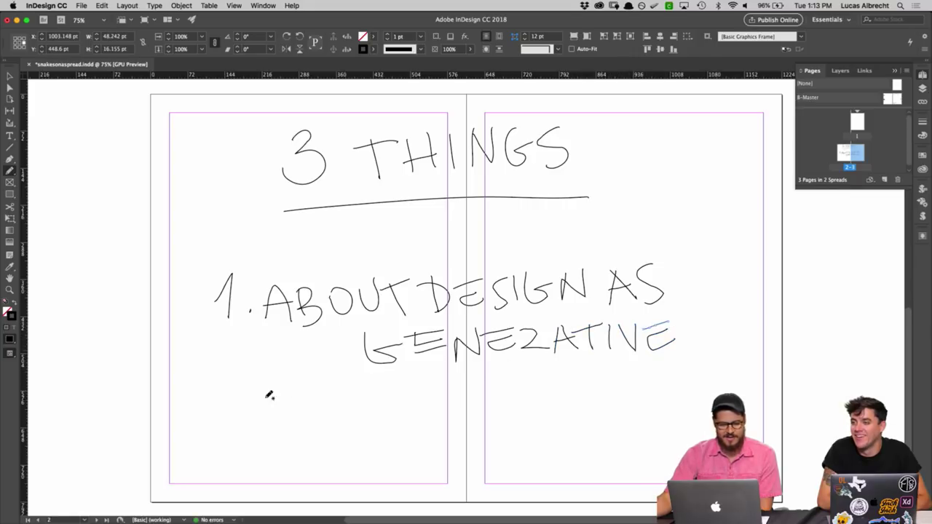
{"action": "mouse_move", "coordinate": [215, 394]}
{"action": "left_mouse_down"}
{"action": "mouse_move", "coordinate": [245, 413]}
{"action": "mouse_move", "coordinate": [265, 406]}
{"action": "left_mouse_up"}
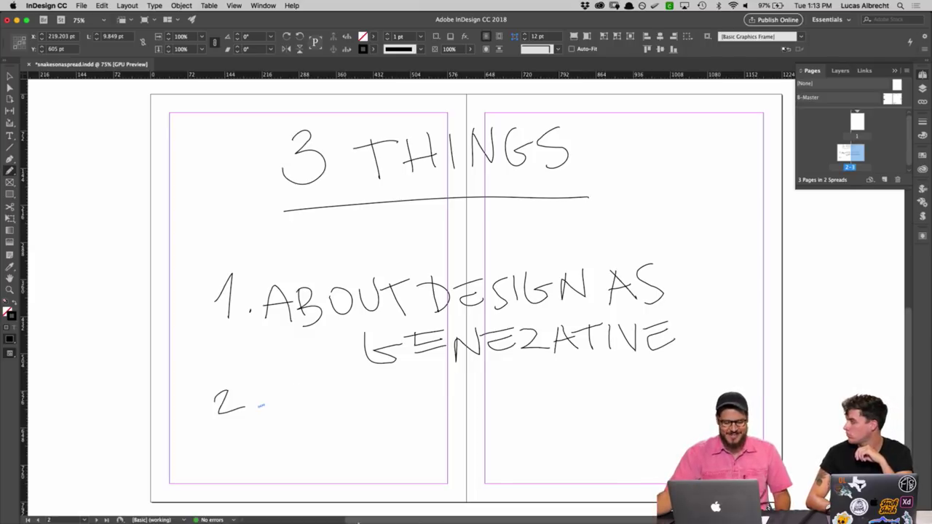
{"action": "mouse_move", "coordinate": [356, 509]}
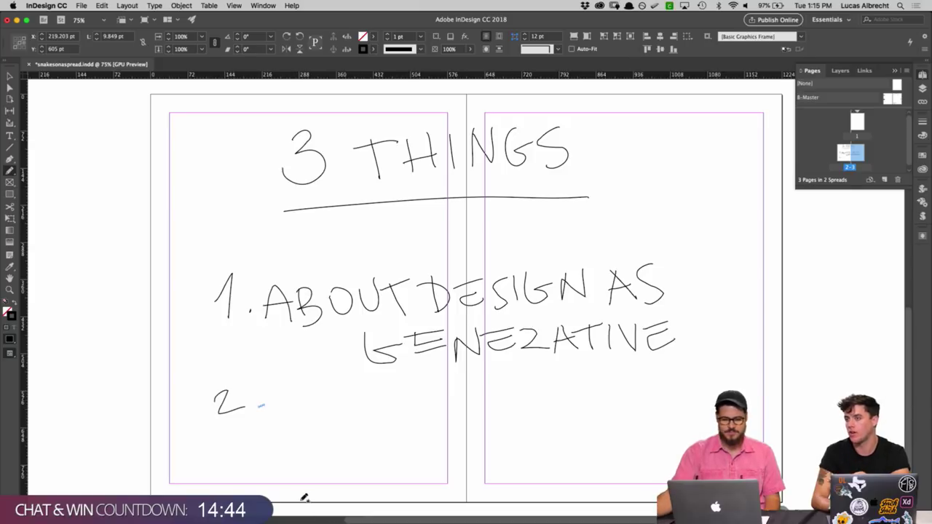
Step: Dot the '2', hand-letter 'ARCHIVE' after it, undoing one stroke, then draw '3' below
{"action": "left_click", "coordinate": [275, 419]}
{"action": "mouse_move", "coordinate": [297, 387]}
{"action": "left_mouse_down"}
{"action": "mouse_move", "coordinate": [303, 408]}
{"action": "mouse_move", "coordinate": [281, 401]}
{"action": "mouse_move", "coordinate": [321, 396]}
{"action": "mouse_move", "coordinate": [289, 391]}
{"action": "mouse_move", "coordinate": [278, 406]}
{"action": "mouse_move", "coordinate": [284, 382]}
{"action": "mouse_move", "coordinate": [308, 416]}
{"action": "mouse_move", "coordinate": [324, 407]}
{"action": "mouse_move", "coordinate": [320, 391]}
{"action": "mouse_move", "coordinate": [318, 427]}
{"action": "left_mouse_up"}
{"action": "key", "text": "ctrl+z"}
{"action": "key", "text": "ctrl+z"}
{"action": "mouse_move", "coordinate": [312, 393]}
{"action": "left_mouse_down"}
{"action": "mouse_move", "coordinate": [373, 417]}
{"action": "mouse_move", "coordinate": [397, 399]}
{"action": "mouse_move", "coordinate": [400, 417]}
{"action": "left_mouse_up"}
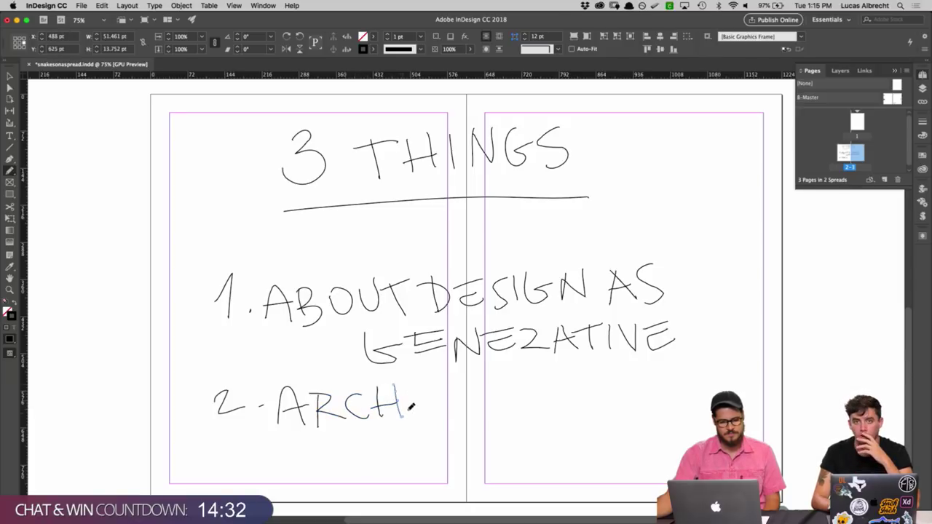
{"action": "mouse_move", "coordinate": [412, 382]}
{"action": "left_mouse_down"}
{"action": "mouse_move", "coordinate": [423, 410]}
{"action": "mouse_move", "coordinate": [425, 388]}
{"action": "mouse_move", "coordinate": [442, 399]}
{"action": "mouse_move", "coordinate": [454, 387]}
{"action": "mouse_move", "coordinate": [458, 409]}
{"action": "mouse_move", "coordinate": [484, 398]}
{"action": "mouse_move", "coordinate": [463, 399]}
{"action": "mouse_move", "coordinate": [468, 393]}
{"action": "mouse_move", "coordinate": [457, 385]}
{"action": "mouse_move", "coordinate": [483, 409]}
{"action": "left_mouse_up"}
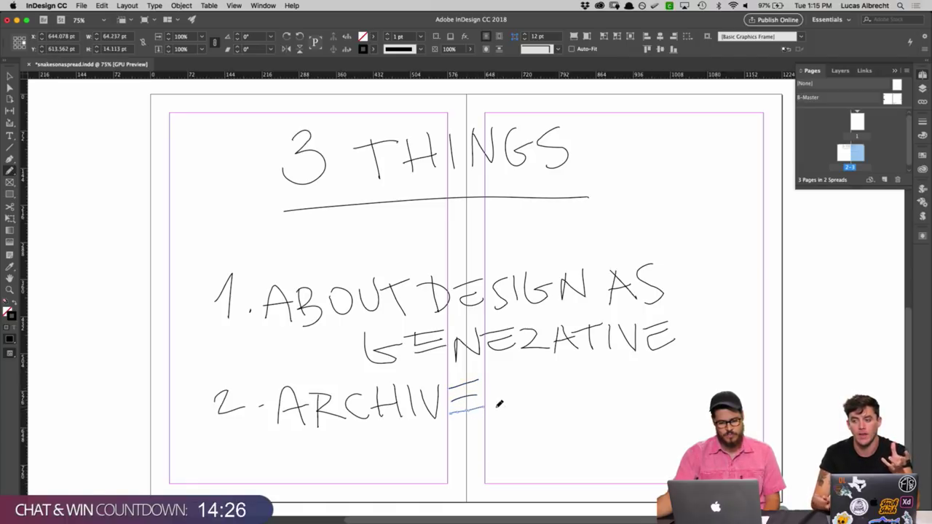
{"action": "mouse_move", "coordinate": [218, 449]}
{"action": "left_mouse_down"}
{"action": "mouse_move", "coordinate": [228, 477]}
{"action": "mouse_move", "coordinate": [214, 473]}
{"action": "mouse_move", "coordinate": [287, 479]}
{"action": "left_mouse_up"}
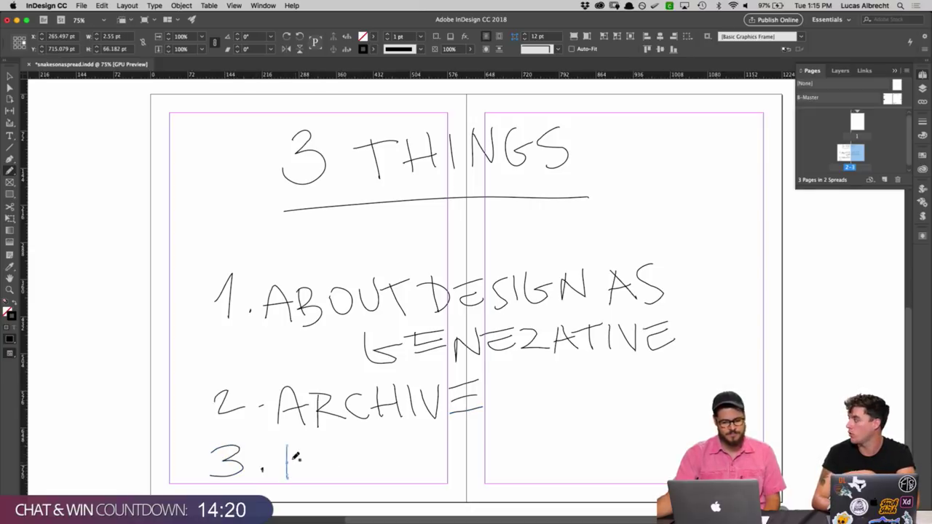
Step: Hand-letter 'PLAY ON THESE' after '3.' and begin the following word toward the right edge
{"action": "mouse_move", "coordinate": [274, 446]}
{"action": "left_mouse_down"}
{"action": "mouse_move", "coordinate": [307, 452]}
{"action": "mouse_move", "coordinate": [288, 466]}
{"action": "mouse_move", "coordinate": [311, 459]}
{"action": "mouse_move", "coordinate": [311, 445]}
{"action": "mouse_move", "coordinate": [318, 467]}
{"action": "mouse_move", "coordinate": [352, 441]}
{"action": "mouse_move", "coordinate": [344, 470]}
{"action": "mouse_move", "coordinate": [349, 442]}
{"action": "mouse_move", "coordinate": [364, 463]}
{"action": "mouse_move", "coordinate": [350, 443]}
{"action": "mouse_move", "coordinate": [341, 470]}
{"action": "mouse_move", "coordinate": [368, 468]}
{"action": "mouse_move", "coordinate": [357, 460]}
{"action": "mouse_move", "coordinate": [343, 475]}
{"action": "mouse_move", "coordinate": [350, 441]}
{"action": "left_mouse_up"}
{"action": "mouse_move", "coordinate": [350, 440]}
{"action": "left_mouse_down"}
{"action": "mouse_move", "coordinate": [380, 458]}
{"action": "mouse_move", "coordinate": [376, 442]}
{"action": "mouse_move", "coordinate": [353, 438]}
{"action": "mouse_move", "coordinate": [342, 480]}
{"action": "left_mouse_up"}
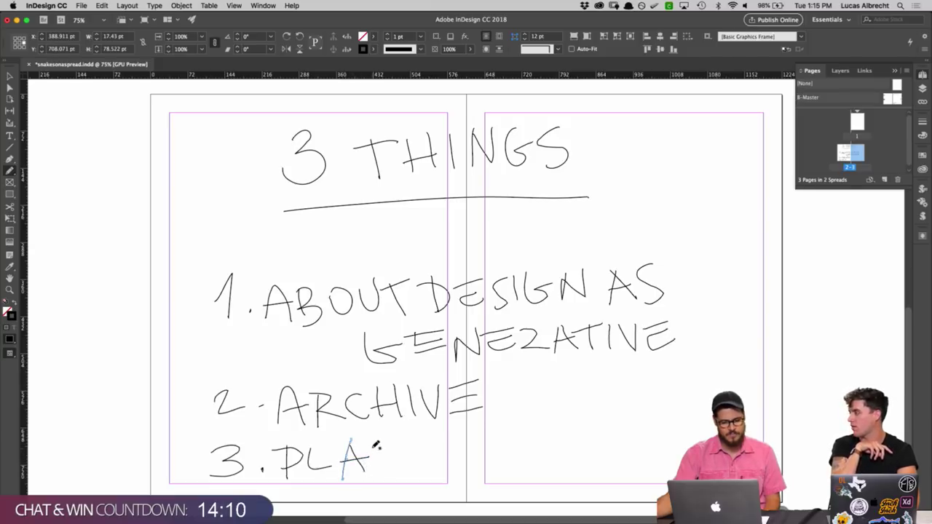
{"action": "mouse_move", "coordinate": [374, 444]}
{"action": "left_mouse_down"}
{"action": "mouse_move", "coordinate": [390, 466]}
{"action": "mouse_move", "coordinate": [401, 443]}
{"action": "mouse_move", "coordinate": [387, 482]}
{"action": "left_mouse_up"}
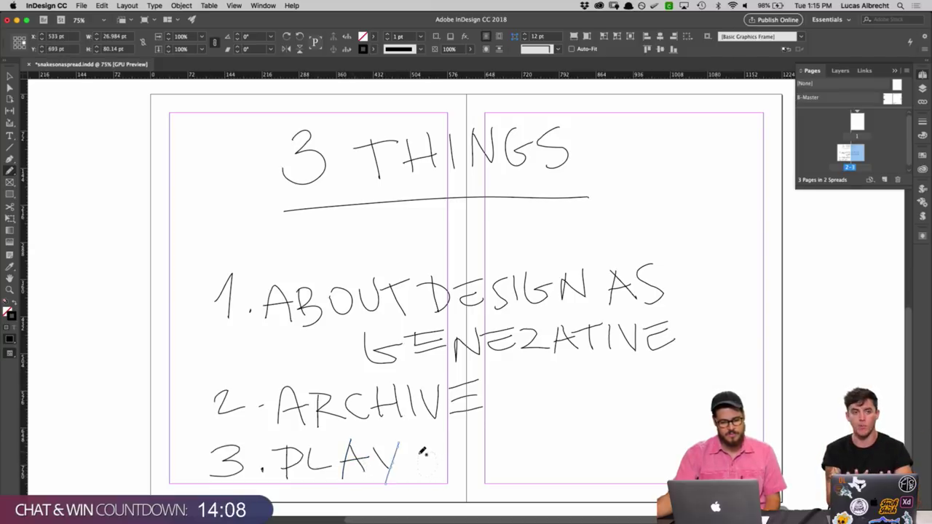
{"action": "left_click_drag", "start_coordinate": [427, 448], "coordinate": [429, 451]}
{"action": "mouse_move", "coordinate": [442, 477]}
{"action": "left_mouse_down"}
{"action": "mouse_move", "coordinate": [451, 447]}
{"action": "mouse_move", "coordinate": [463, 468]}
{"action": "mouse_move", "coordinate": [475, 436]}
{"action": "mouse_move", "coordinate": [498, 452]}
{"action": "mouse_move", "coordinate": [493, 440]}
{"action": "mouse_move", "coordinate": [493, 456]}
{"action": "mouse_move", "coordinate": [515, 441]}
{"action": "mouse_move", "coordinate": [515, 460]}
{"action": "mouse_move", "coordinate": [514, 441]}
{"action": "mouse_move", "coordinate": [514, 455]}
{"action": "mouse_move", "coordinate": [542, 439]}
{"action": "mouse_move", "coordinate": [541, 466]}
{"action": "mouse_move", "coordinate": [563, 458]}
{"action": "mouse_move", "coordinate": [541, 452]}
{"action": "mouse_move", "coordinate": [563, 445]}
{"action": "mouse_move", "coordinate": [539, 440]}
{"action": "mouse_move", "coordinate": [561, 437]}
{"action": "mouse_move", "coordinate": [581, 459]}
{"action": "mouse_move", "coordinate": [610, 452]}
{"action": "mouse_move", "coordinate": [596, 451]}
{"action": "mouse_move", "coordinate": [610, 434]}
{"action": "left_mouse_up"}
{"action": "mouse_move", "coordinate": [587, 464]}
{"action": "left_mouse_down"}
{"action": "mouse_move", "coordinate": [617, 457]}
{"action": "mouse_move", "coordinate": [644, 466]}
{"action": "mouse_move", "coordinate": [662, 437]}
{"action": "mouse_move", "coordinate": [663, 465]}
{"action": "mouse_move", "coordinate": [710, 435]}
{"action": "mouse_move", "coordinate": [739, 448]}
{"action": "mouse_move", "coordinate": [743, 437]}
{"action": "mouse_move", "coordinate": [736, 452]}
{"action": "left_mouse_up"}
{"action": "left_click_drag", "start_coordinate": [737, 416], "coordinate": [751, 455]}
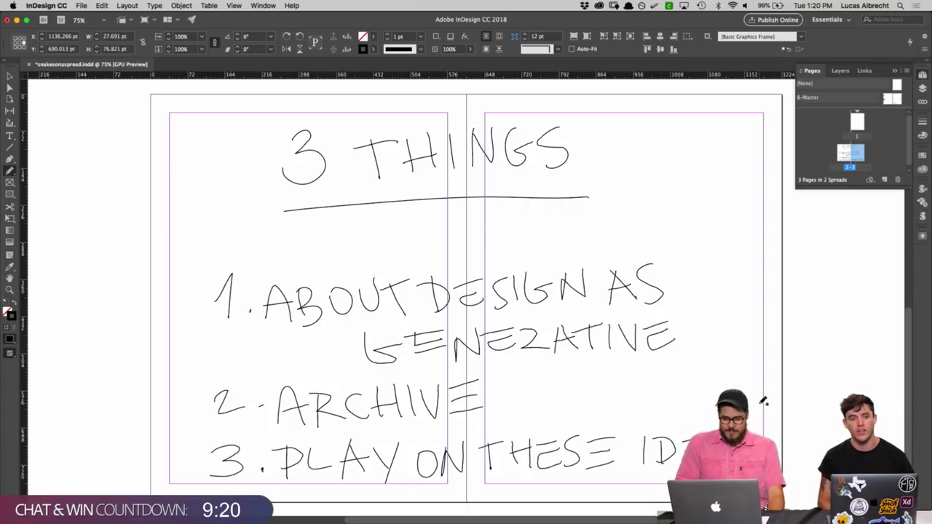
Step: Return to the Selection tool and add a new two-page spread 4–5 in the Pages panel
{"action": "key", "text": "v"}
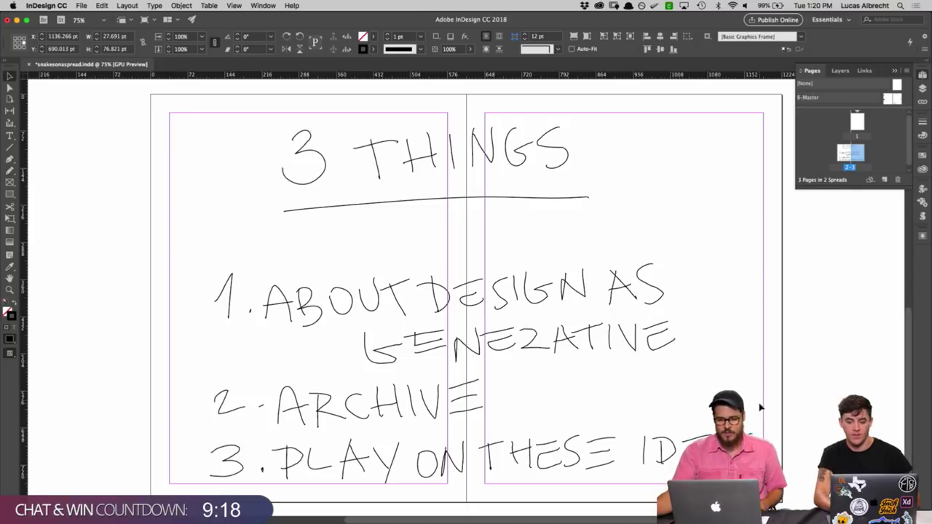
{"action": "left_click", "coordinate": [884, 181]}
{"action": "left_click", "coordinate": [884, 181]}
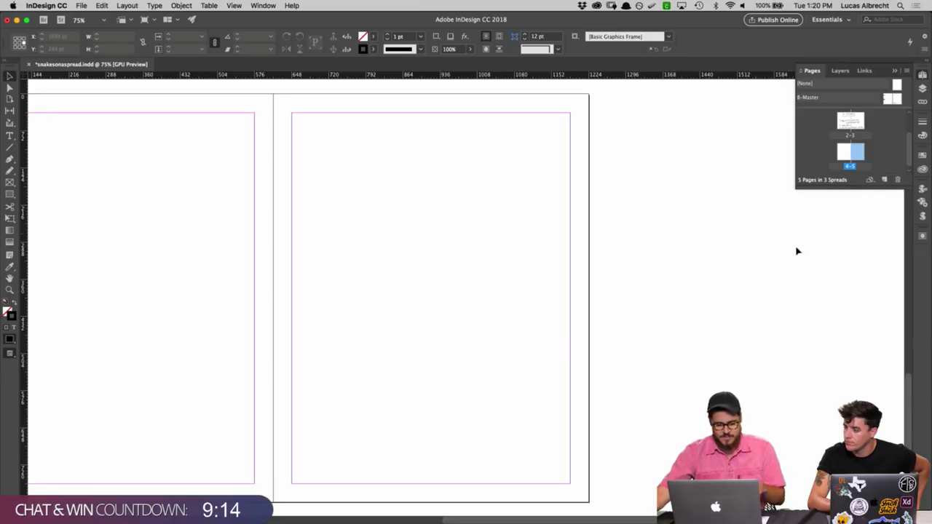
Step: Glance over the Google Docs outline in the browser, then come back to InDesign
{"action": "key", "text": "super+Tab"}
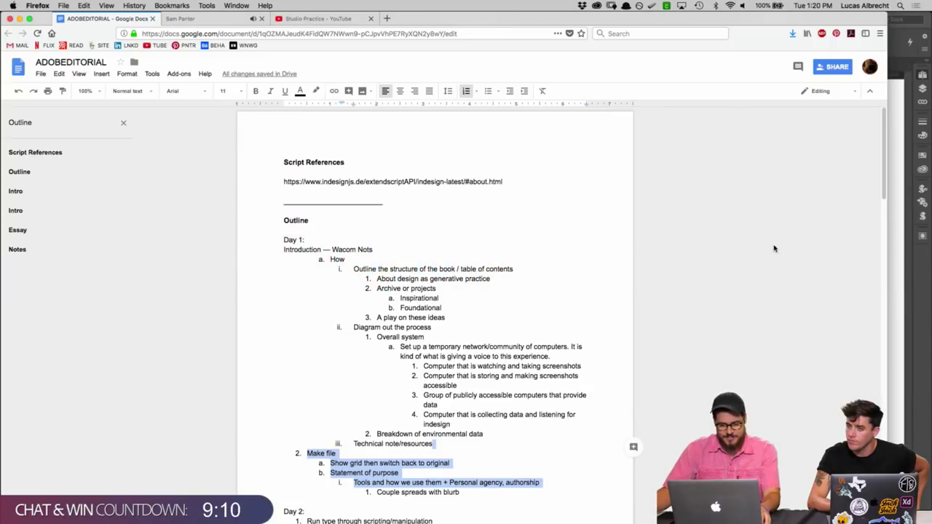
{"action": "scroll", "coordinate": [774, 249], "scroll_direction": "down", "scroll_amount": 3}
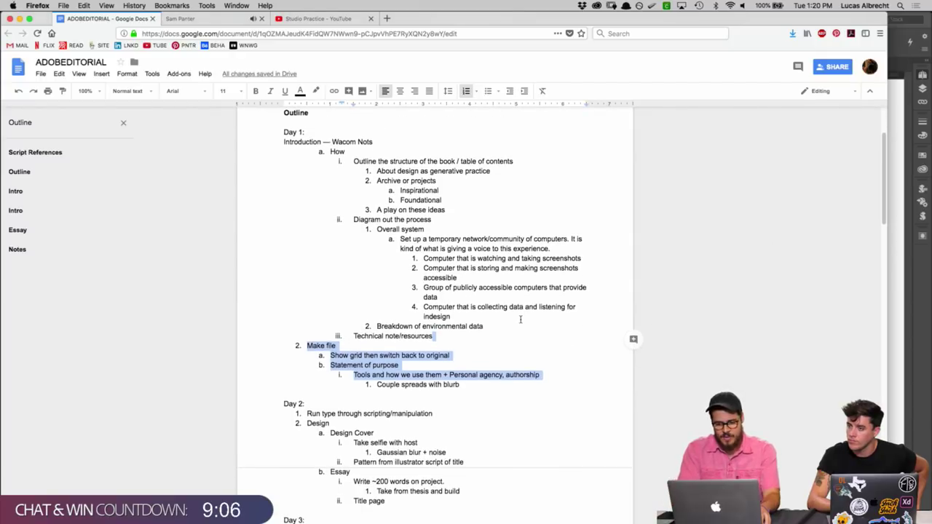
{"action": "key", "text": "super+Tab"}
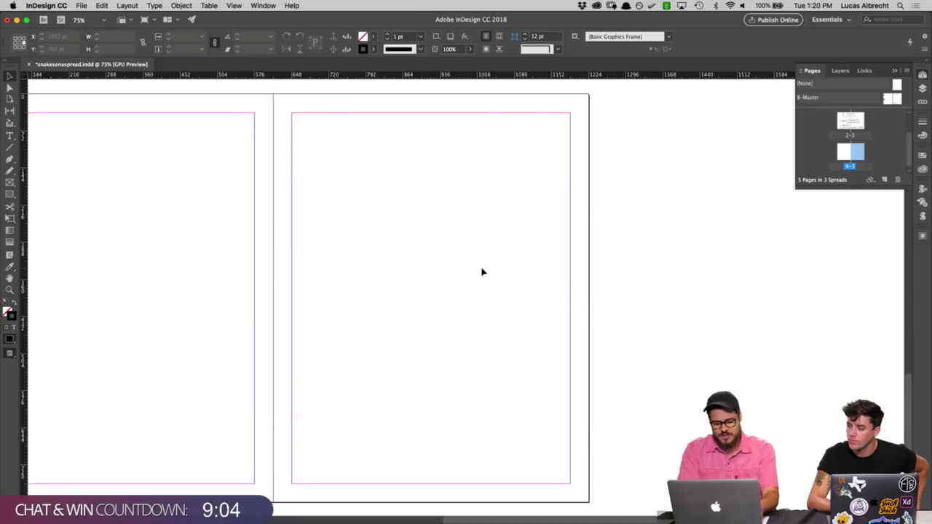
Step: Drag the desk and computer-rack photos from the Desktop's computers folder into InDesign
{"action": "scroll", "coordinate": [359, 245], "scroll_direction": "left", "scroll_amount": 6}
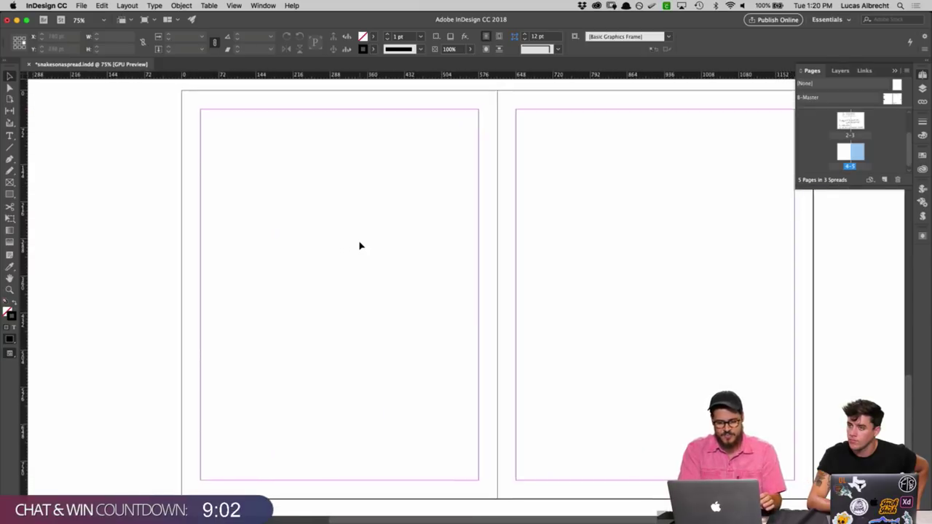
{"action": "scroll", "coordinate": [359, 246], "scroll_direction": "up", "scroll_amount": 15}
{"action": "scroll", "coordinate": [360, 245], "scroll_direction": "down", "scroll_amount": 2}
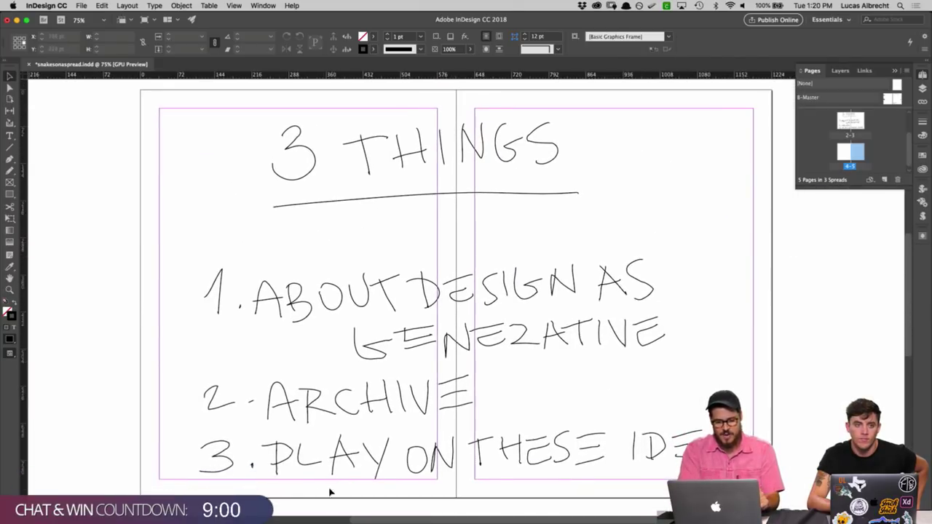
{"action": "scroll", "coordinate": [668, 452], "scroll_direction": "down", "scroll_amount": 15}
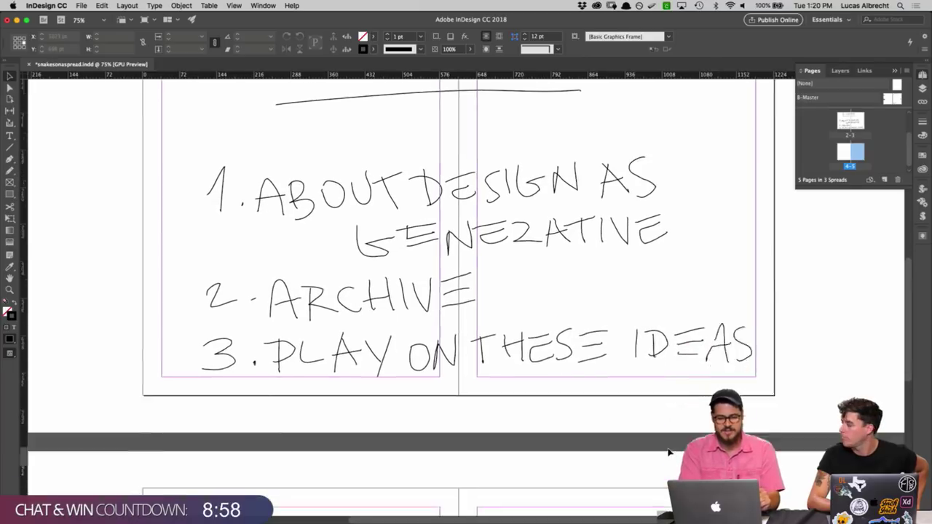
{"action": "scroll", "coordinate": [669, 452], "scroll_direction": "up", "scroll_amount": 2}
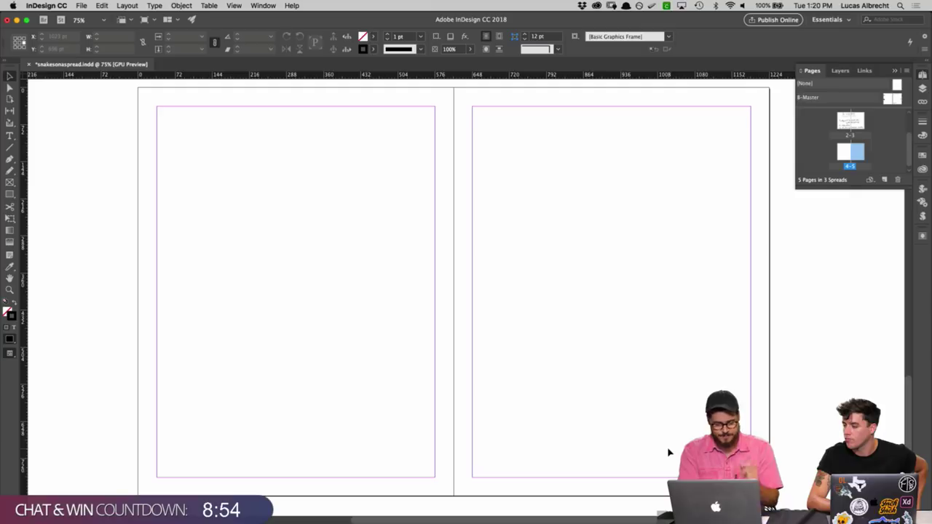
{"action": "scroll", "coordinate": [668, 453], "scroll_direction": "up", "scroll_amount": 1}
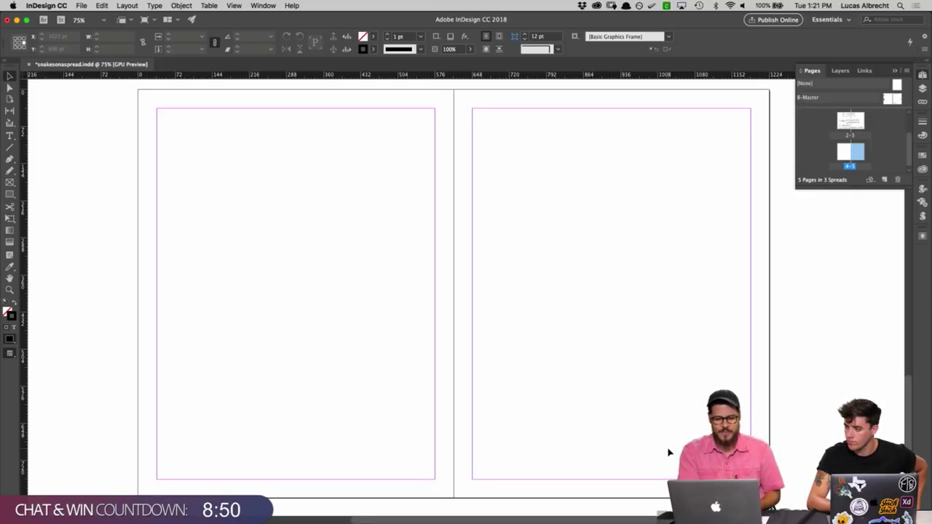
{"action": "mouse_move", "coordinate": [565, 510]}
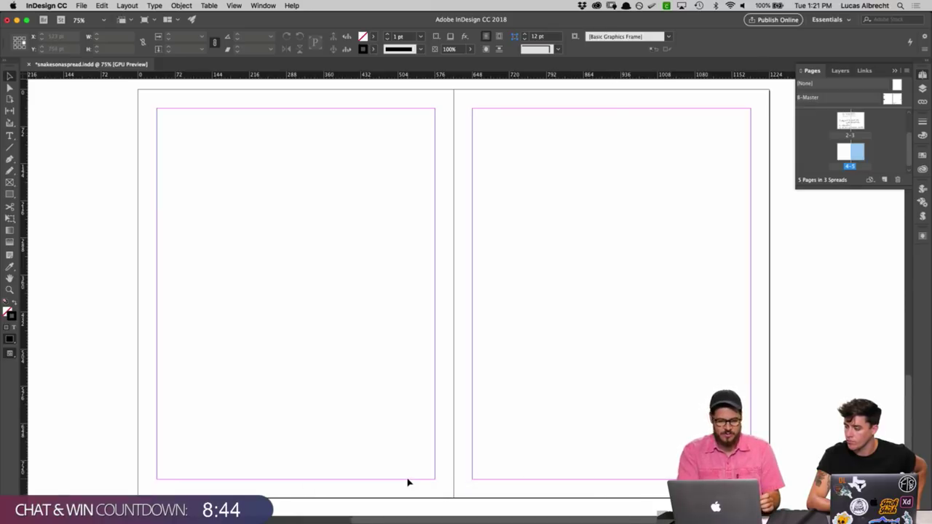
{"action": "key", "text": "super+Tab"}
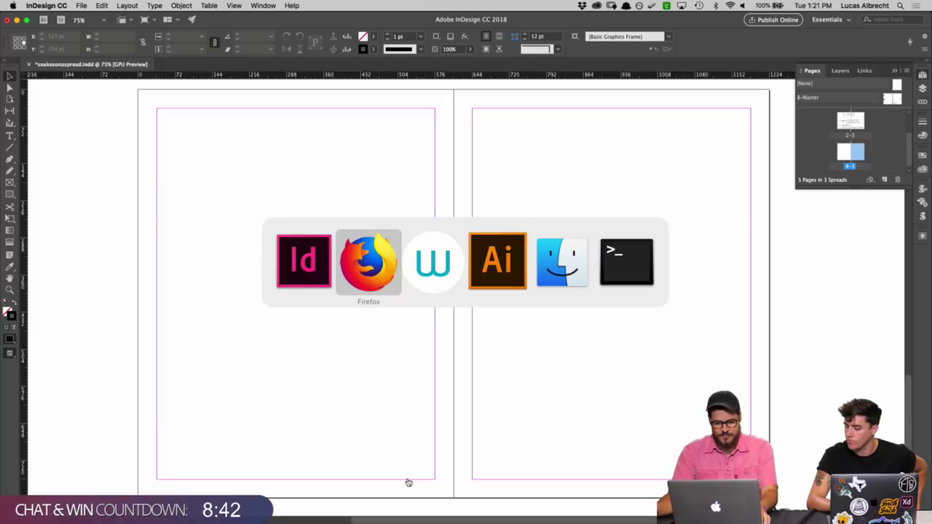
{"action": "key", "text": "super+Tab"}
{"action": "key", "text": "super+Tab"}
{"action": "key", "text": "super+Tab"}
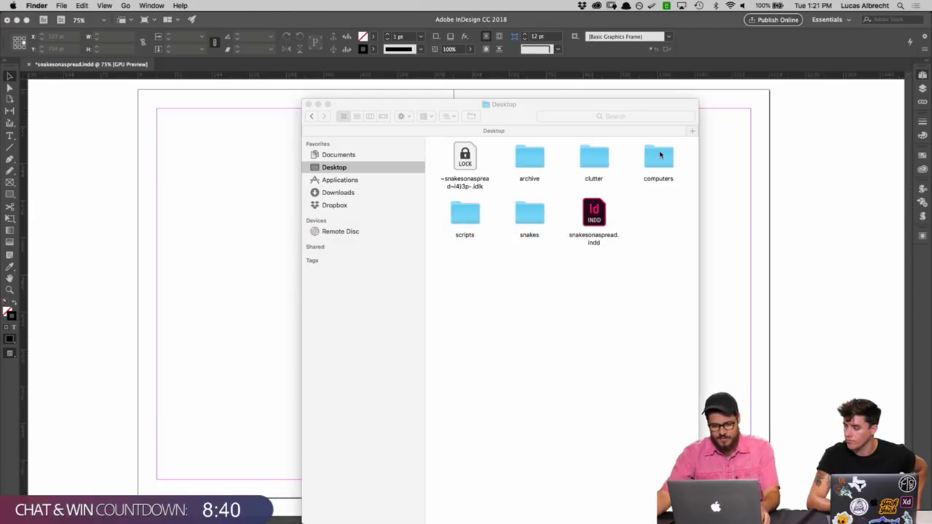
{"action": "left_click", "coordinate": [658, 158]}
{"action": "double_click", "coordinate": [658, 162]}
{"action": "left_click_drag", "start_coordinate": [436, 233], "coordinate": [537, 142]}
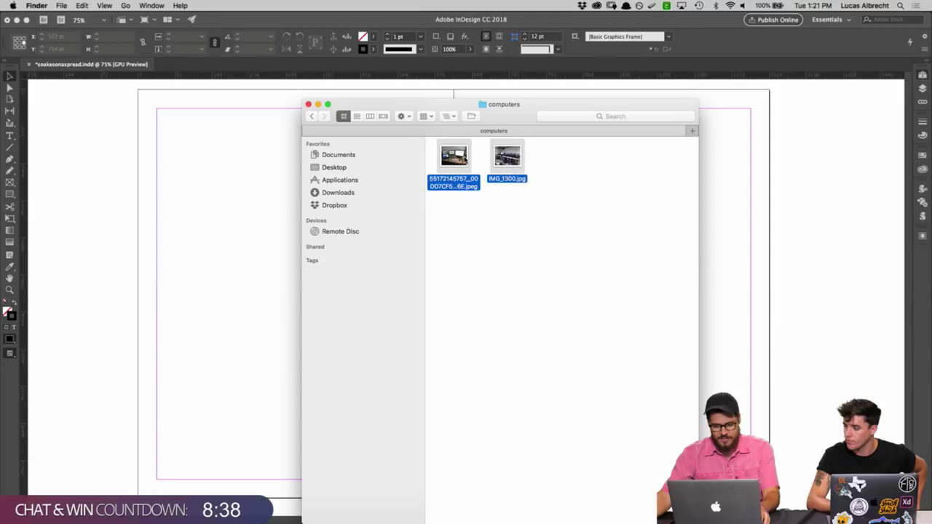
{"action": "left_click_drag", "start_coordinate": [454, 156], "coordinate": [237, 221]}
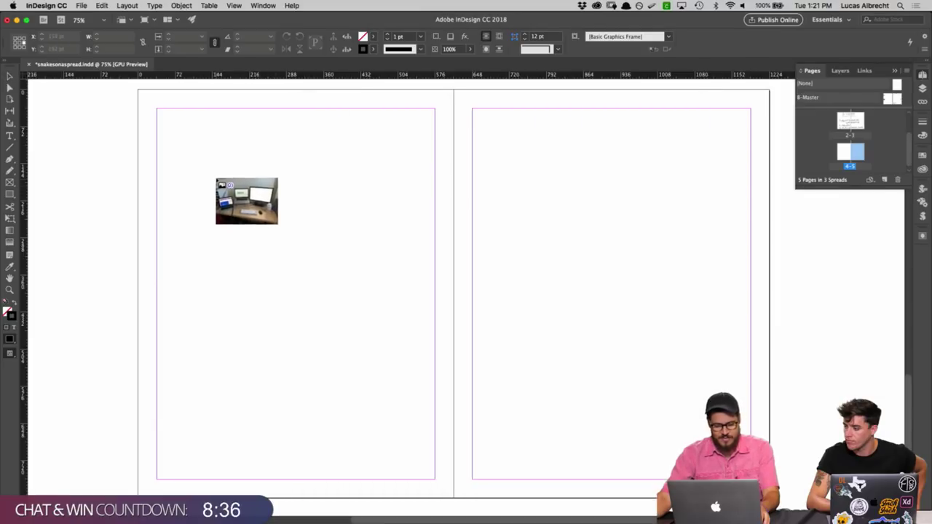
Step: Frame the desk photo on the left page and the rack photo on the right, nudging the desk photo up-left
{"action": "left_click_drag", "start_coordinate": [218, 177], "coordinate": [440, 342]}
{"action": "left_click_drag", "start_coordinate": [501, 185], "coordinate": [644, 356]}
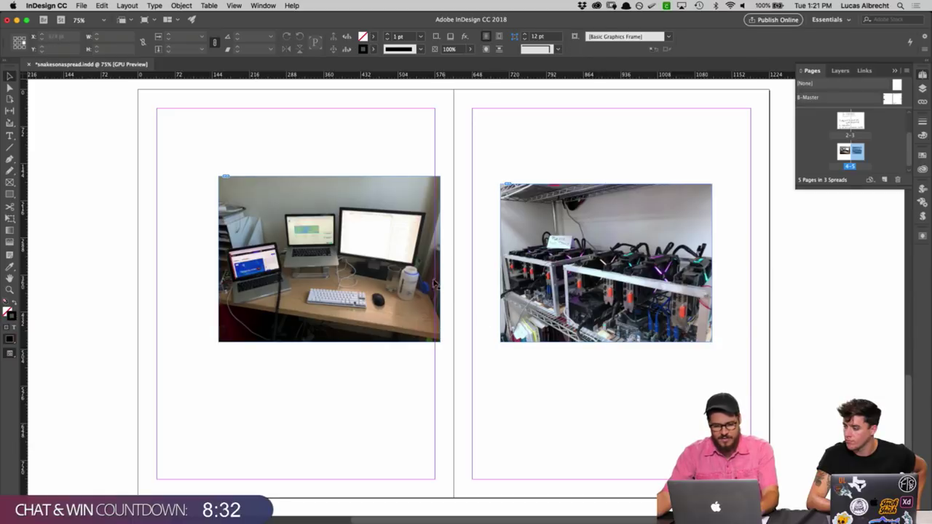
{"action": "left_click_drag", "start_coordinate": [424, 284], "coordinate": [397, 259]}
{"action": "left_click", "coordinate": [350, 376]}
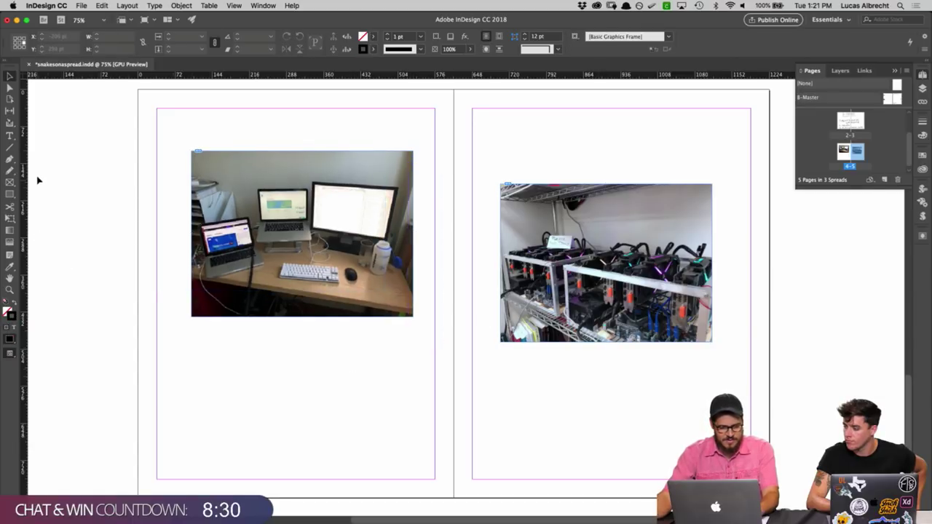
{"action": "left_click", "coordinate": [11, 173]}
Step: Hand-letter NY beneath the desk photo with the Pencil
{"action": "mouse_move", "coordinate": [232, 393]}
{"action": "left_mouse_down"}
{"action": "mouse_move", "coordinate": [241, 341]}
{"action": "mouse_move", "coordinate": [270, 354]}
{"action": "mouse_move", "coordinate": [235, 391]}
{"action": "left_mouse_up"}
{"action": "mouse_move", "coordinate": [243, 347]}
{"action": "left_mouse_down"}
{"action": "mouse_move", "coordinate": [269, 354]}
{"action": "mouse_move", "coordinate": [270, 334]}
{"action": "mouse_move", "coordinate": [226, 398]}
{"action": "left_mouse_up"}
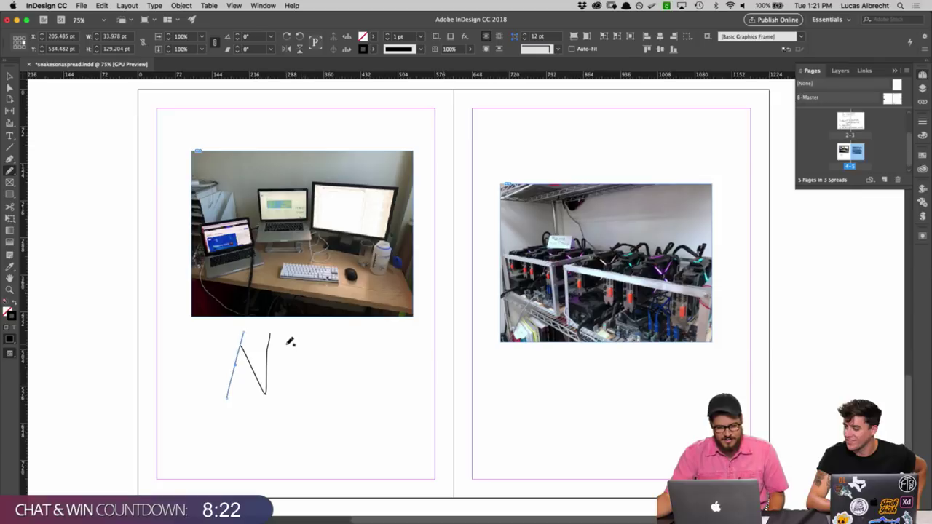
{"action": "left_click_drag", "start_coordinate": [286, 344], "coordinate": [309, 392]}
{"action": "left_click_drag", "start_coordinate": [324, 343], "coordinate": [306, 417]}
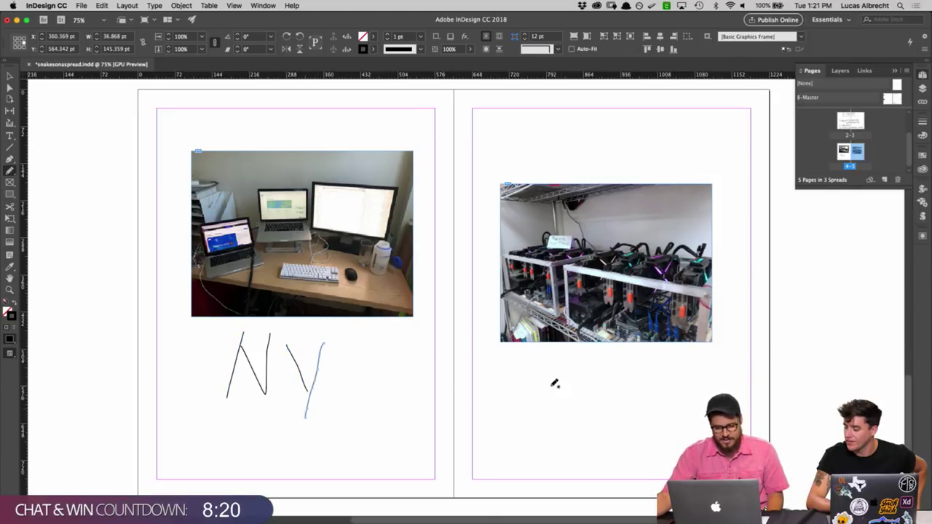
Step: Hand-letter DETROIT beneath the server-rack photo on the right page
{"action": "mouse_move", "coordinate": [539, 405]}
{"action": "left_mouse_down"}
{"action": "mouse_move", "coordinate": [523, 372]}
{"action": "mouse_move", "coordinate": [538, 413]}
{"action": "left_mouse_up"}
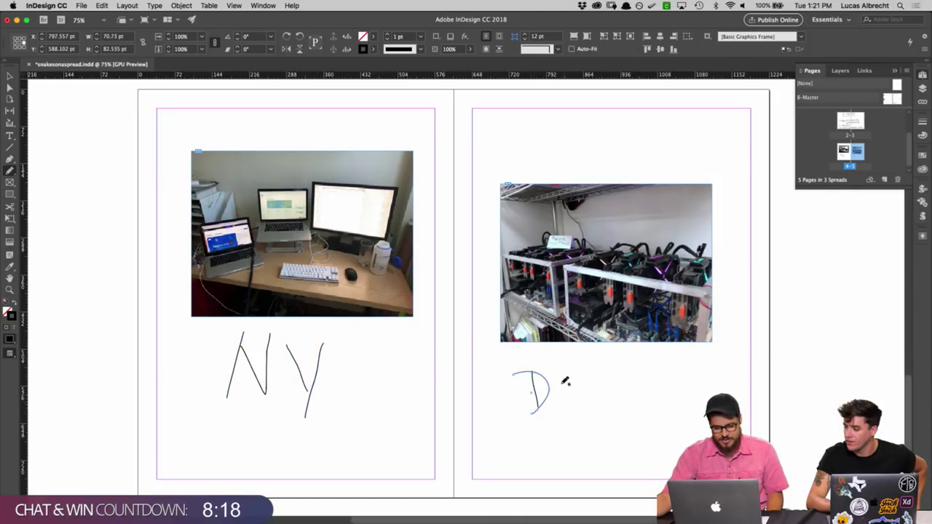
{"action": "left_click_drag", "start_coordinate": [590, 380], "coordinate": [591, 399]}
{"action": "mouse_move", "coordinate": [557, 372]}
{"action": "left_mouse_down"}
{"action": "mouse_move", "coordinate": [584, 368]}
{"action": "mouse_move", "coordinate": [608, 401]}
{"action": "left_mouse_up"}
{"action": "left_click_drag", "start_coordinate": [634, 369], "coordinate": [634, 402]}
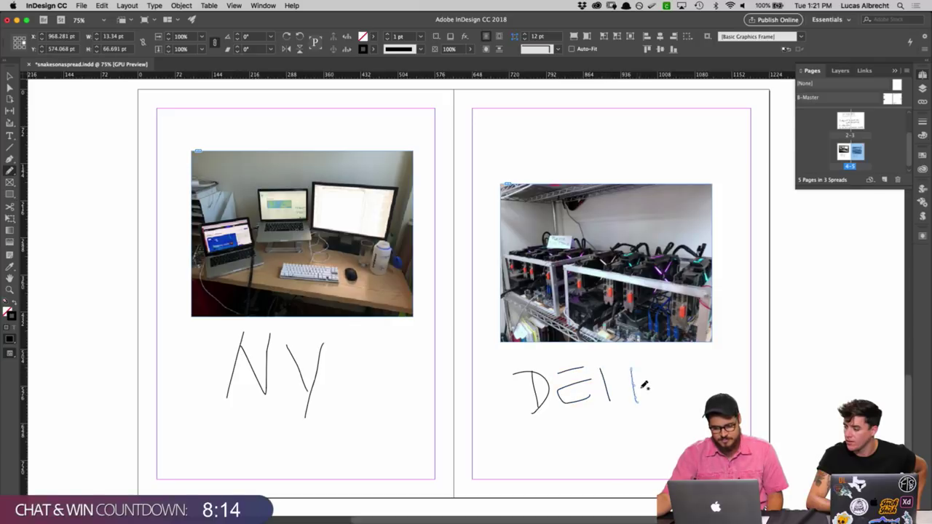
{"action": "mouse_move", "coordinate": [632, 369]}
{"action": "left_mouse_down"}
{"action": "mouse_move", "coordinate": [667, 388]}
{"action": "mouse_move", "coordinate": [687, 364]}
{"action": "mouse_move", "coordinate": [717, 392]}
{"action": "left_mouse_up"}
{"action": "left_click_drag", "start_coordinate": [743, 359], "coordinate": [742, 392]}
{"action": "left_click_drag", "start_coordinate": [726, 358], "coordinate": [763, 355]}
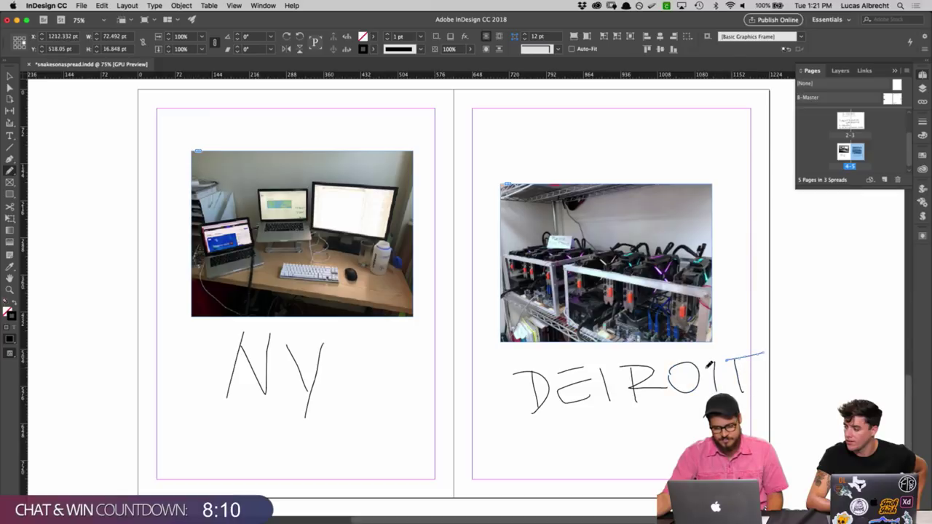
{"action": "left_click_drag", "start_coordinate": [586, 364], "coordinate": [625, 362]}
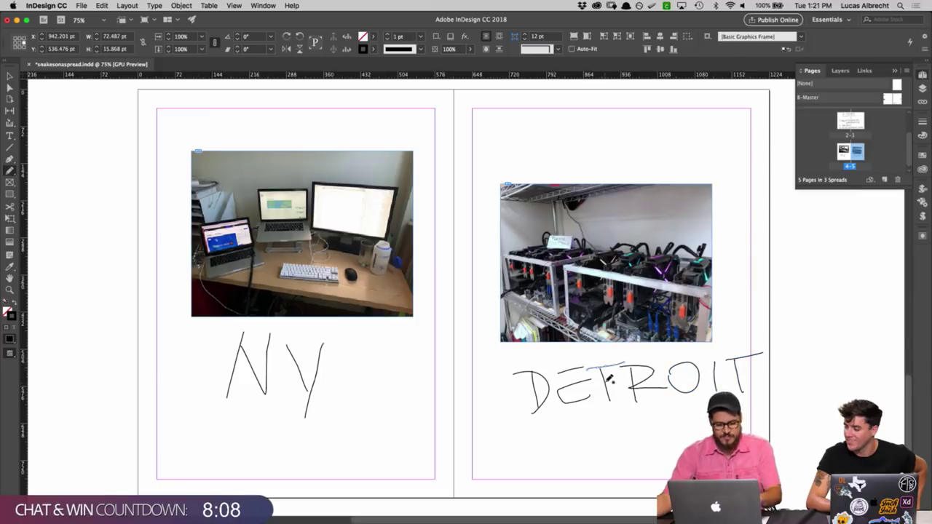
Step: Return to the Selection tool and bring the Google Docs outline to the front
{"action": "key", "text": "v"}
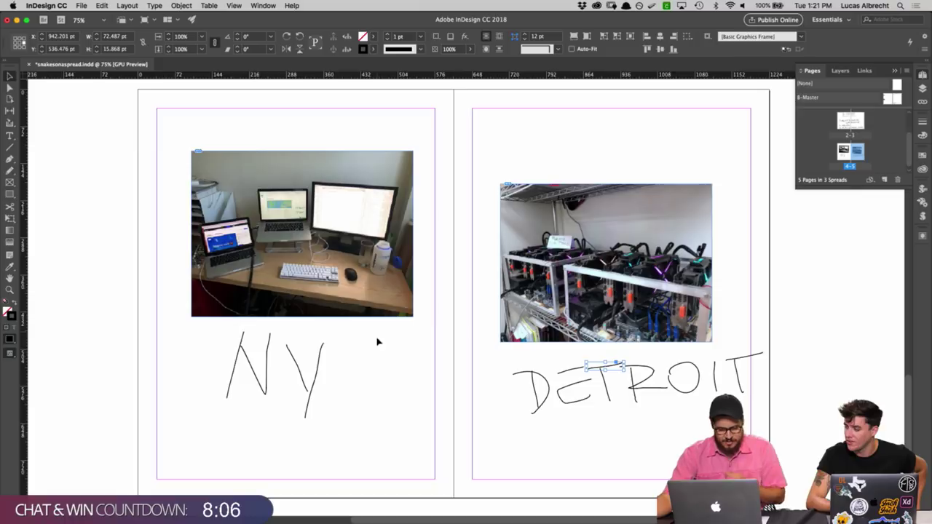
{"action": "key", "text": "super+Tab"}
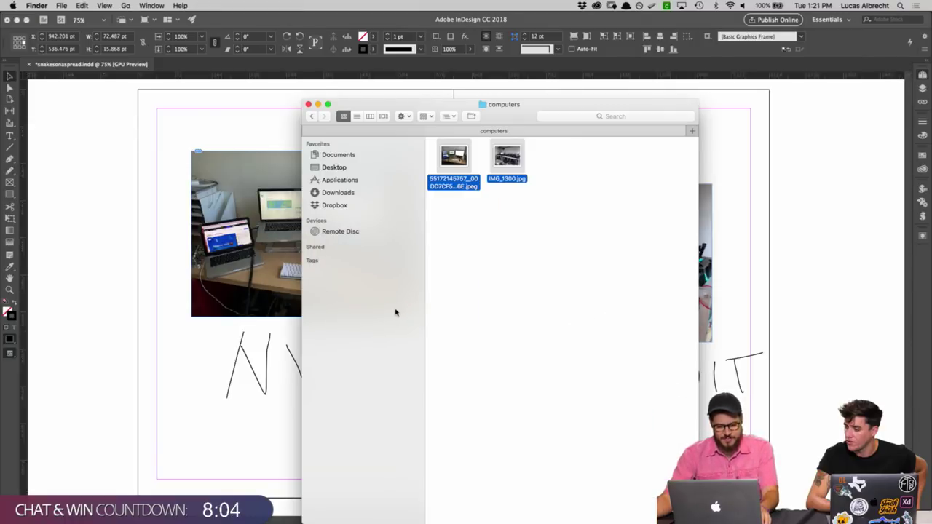
{"action": "key", "text": "super+Tab"}
{"action": "key", "text": "super+Tab"}
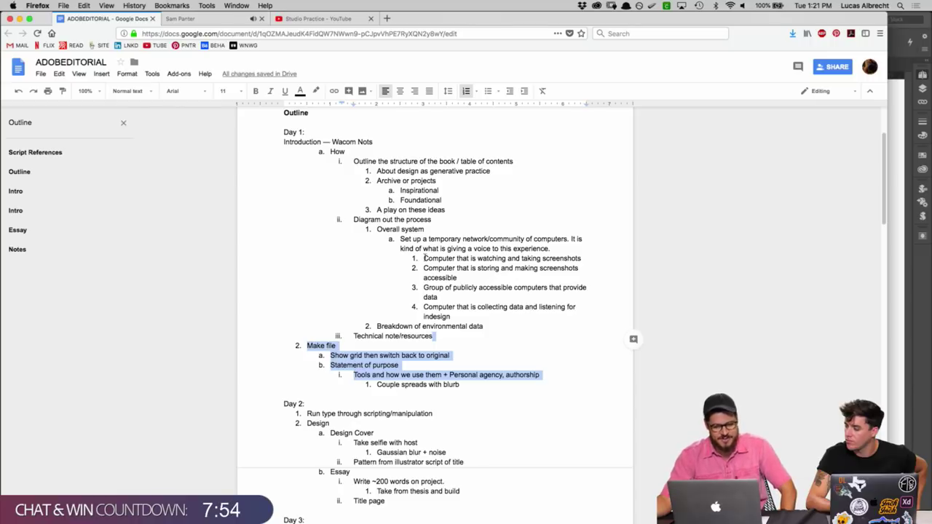
Step: Highlight the first computer item and the storing-screenshots item in the outline, then head back to InDesign
{"action": "left_click_drag", "start_coordinate": [423, 257], "coordinate": [578, 258]}
{"action": "left_click", "coordinate": [585, 252]}
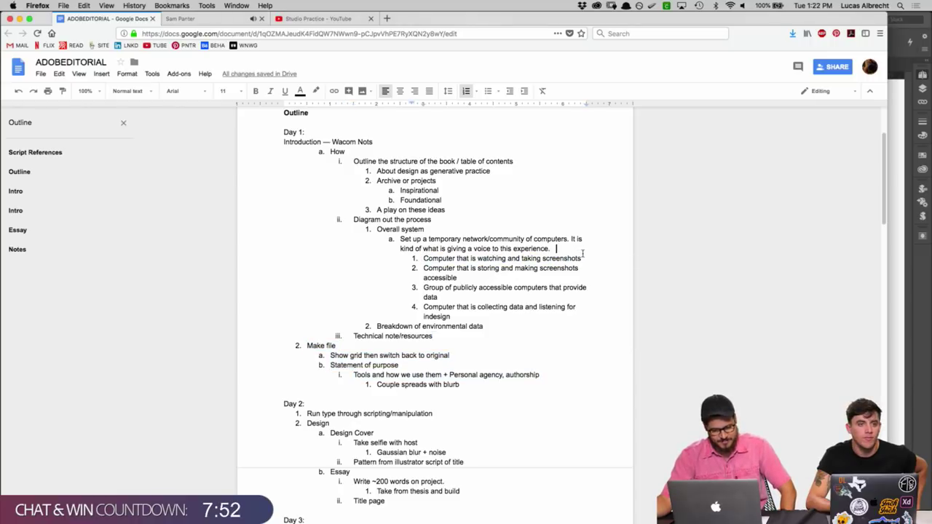
{"action": "triple_click", "coordinate": [589, 254]}
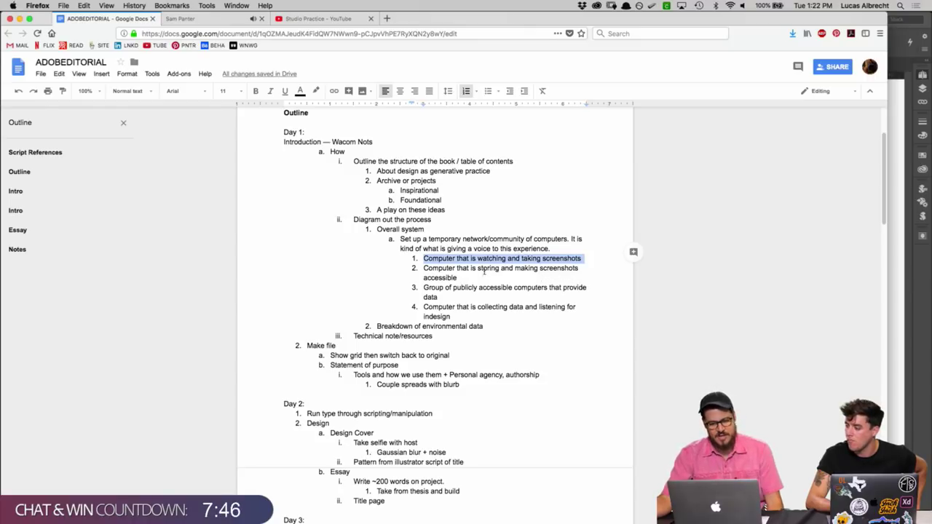
{"action": "left_click_drag", "start_coordinate": [421, 269], "coordinate": [453, 295]}
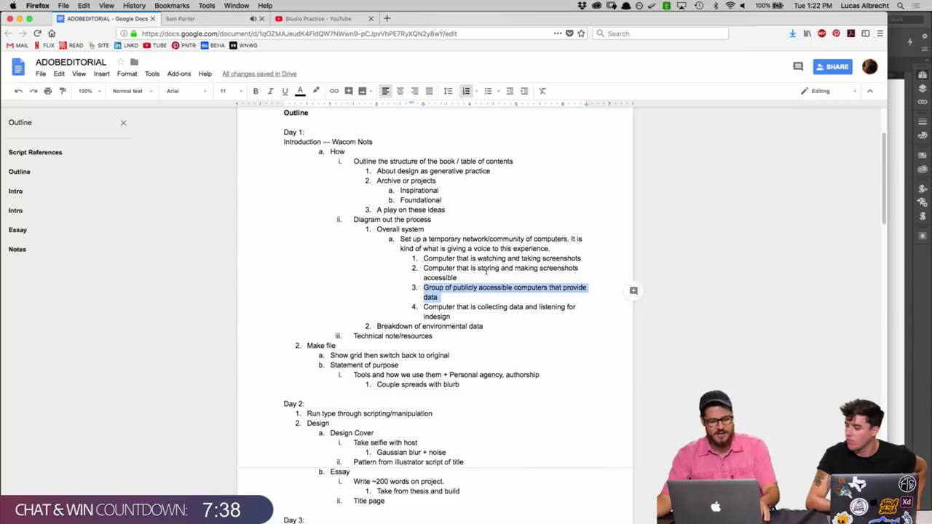
{"action": "key", "text": "super+Tab"}
{"action": "key", "text": "super+Tab"}
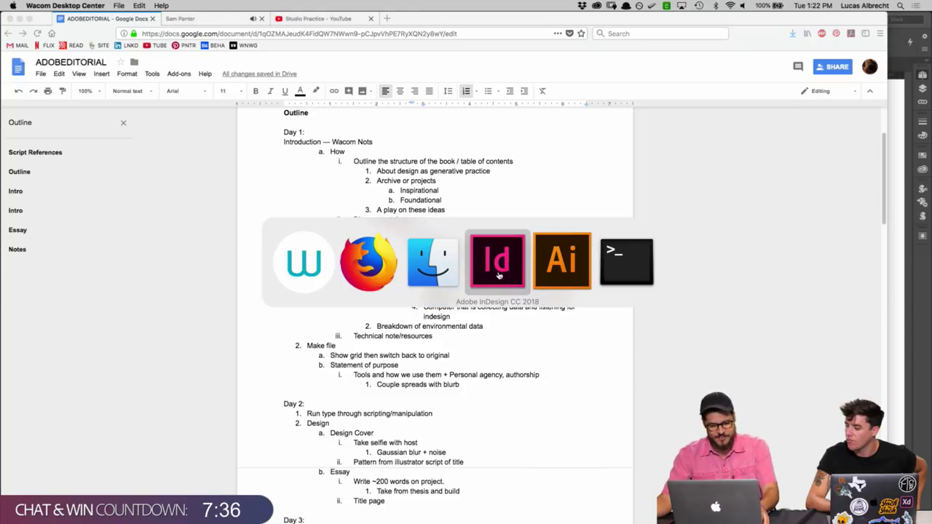
{"action": "left_click", "coordinate": [498, 273]}
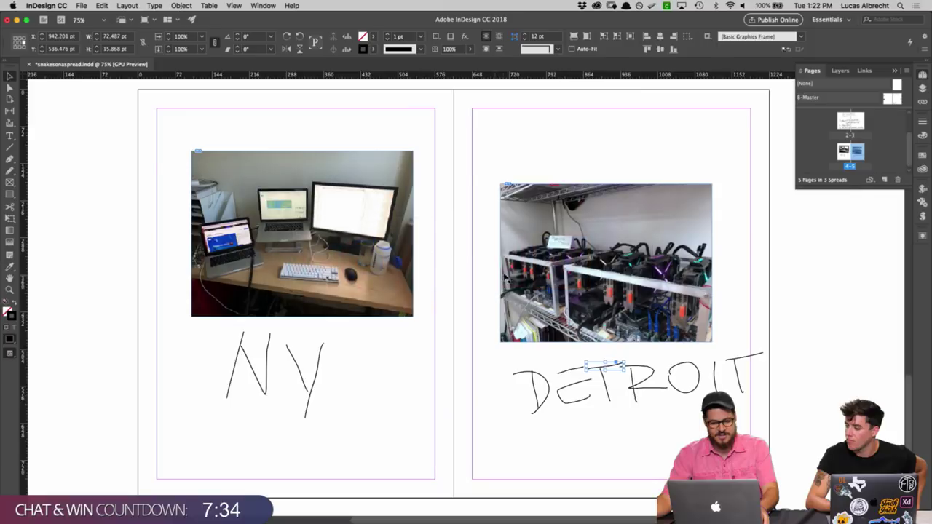
{"action": "left_click", "coordinate": [570, 157]}
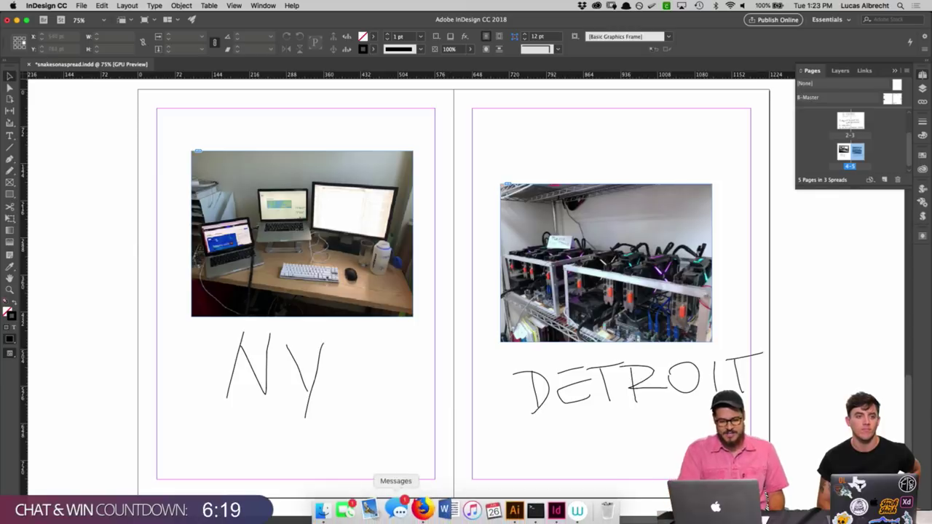
Step: Select the Script References URL in the Google Docs outline, scroll through it, and return to InDesign
{"action": "left_click", "coordinate": [422, 510]}
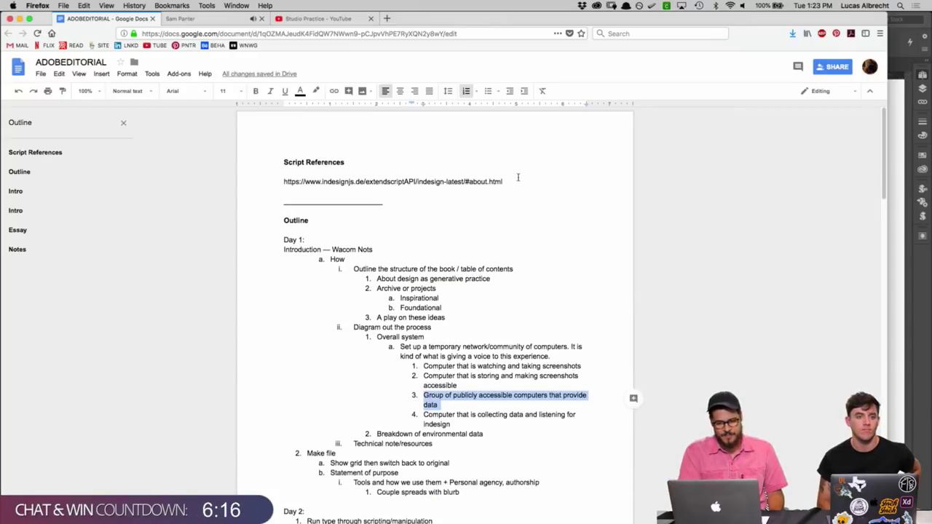
{"action": "left_click_drag", "start_coordinate": [518, 177], "coordinate": [276, 181]}
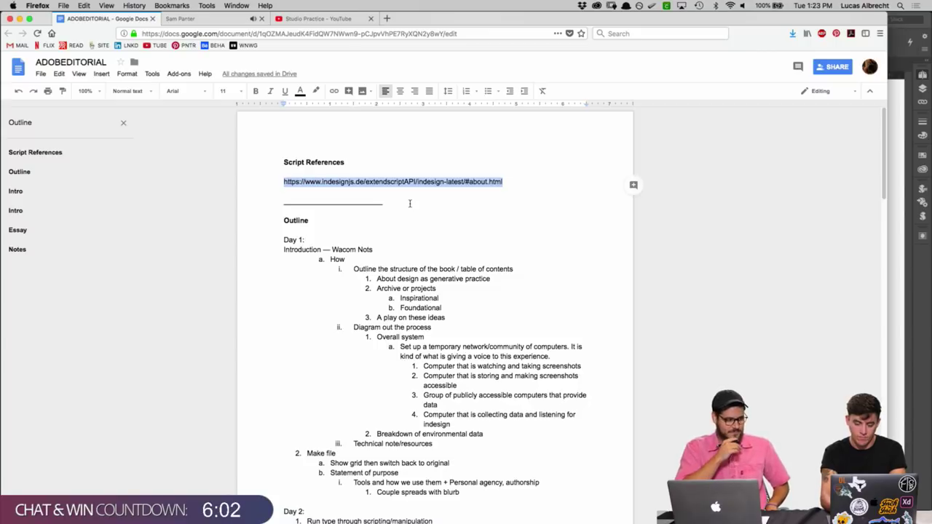
{"action": "scroll", "coordinate": [484, 248], "scroll_direction": "down", "scroll_amount": 5}
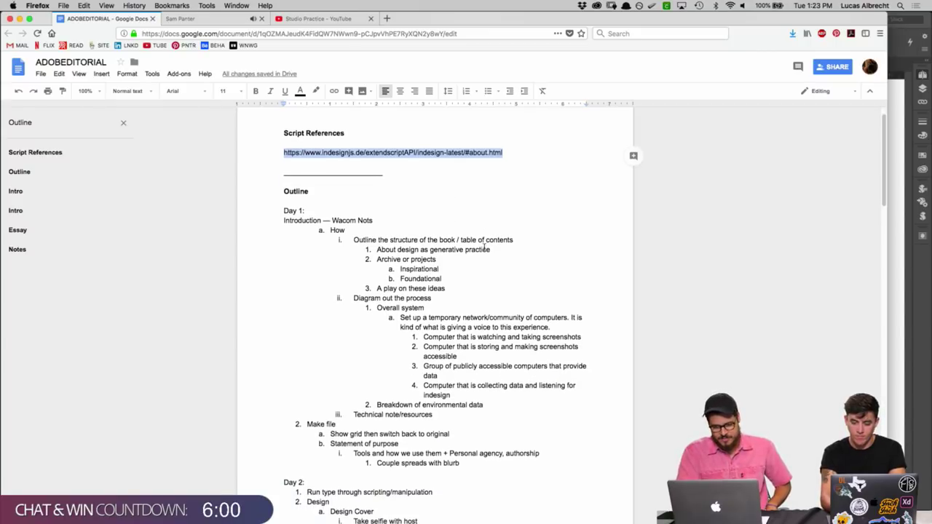
{"action": "scroll", "coordinate": [483, 248], "scroll_direction": "down", "scroll_amount": 5}
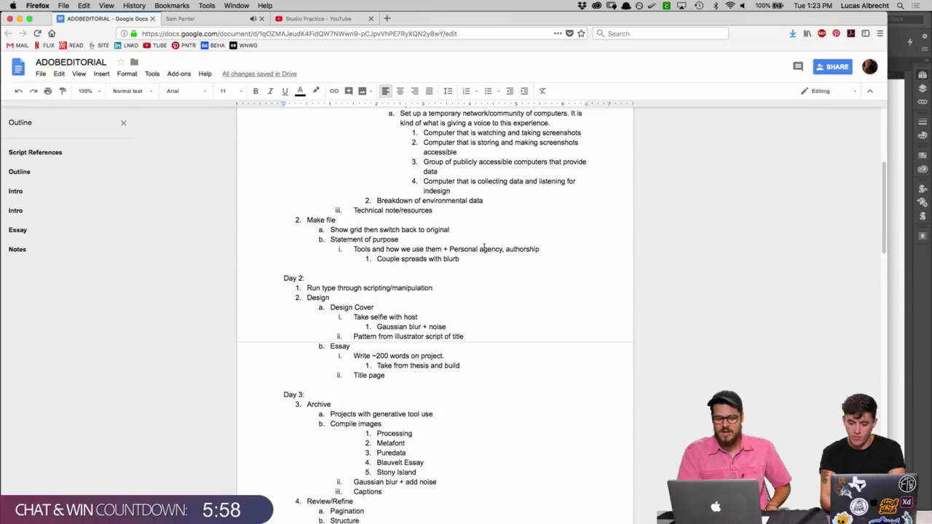
{"action": "scroll", "coordinate": [484, 249], "scroll_direction": "up", "scroll_amount": 9}
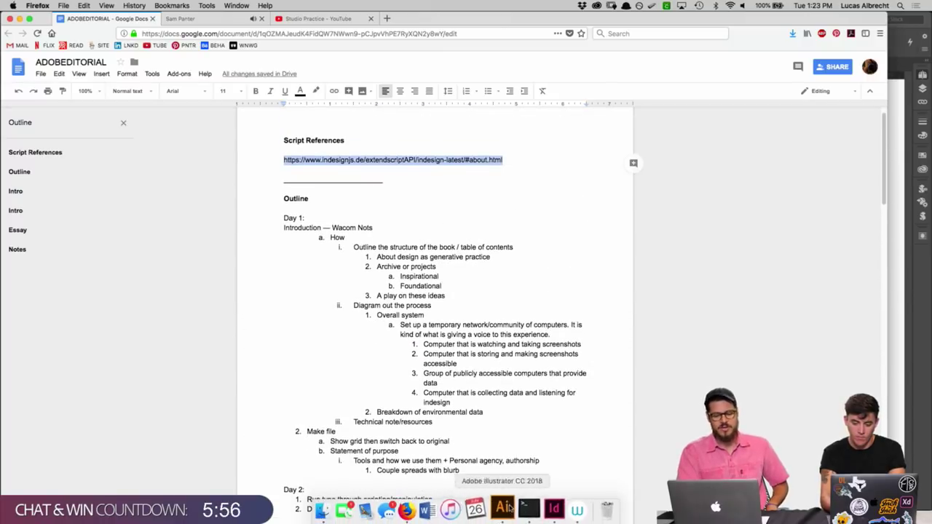
{"action": "left_click", "coordinate": [545, 508]}
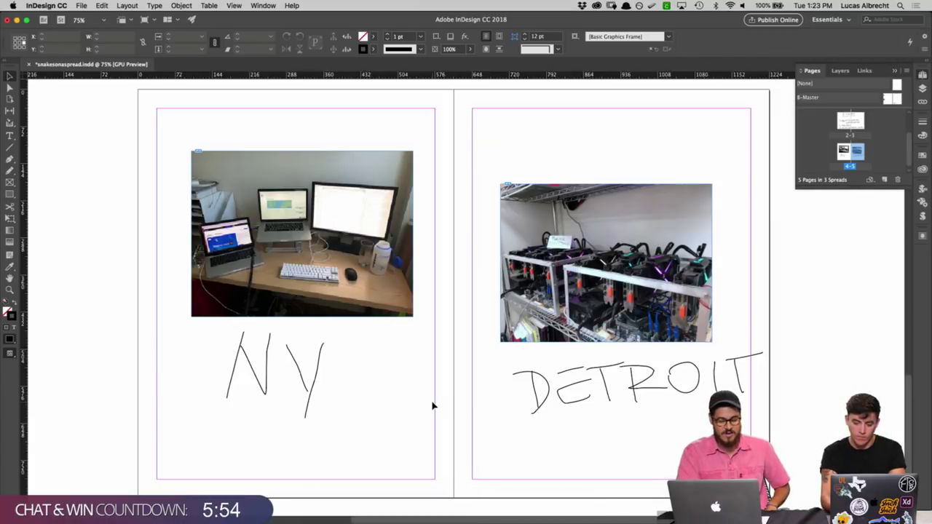
Step: Run autoEnviron.jsx from the Scripts panel to generate data spread 6–7, then reopen Pages
{"action": "left_click", "coordinate": [923, 217]}
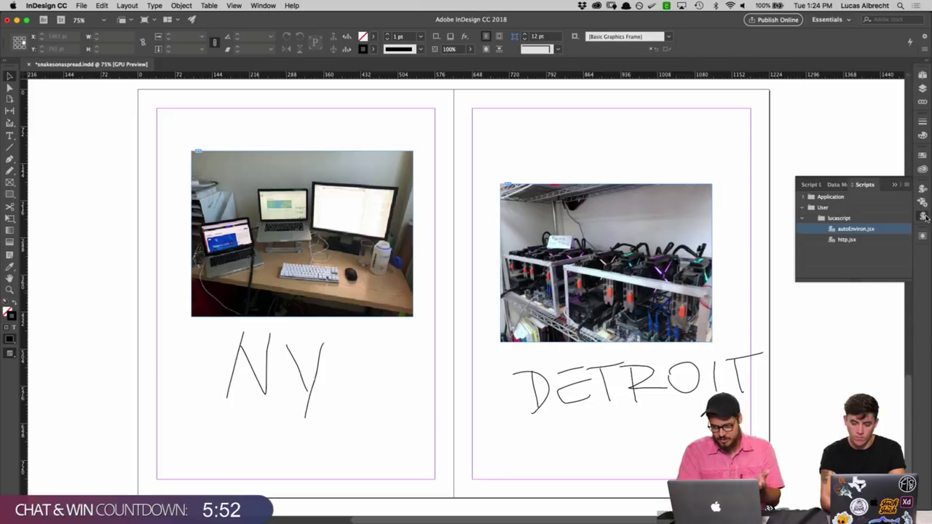
{"action": "double_click", "coordinate": [856, 230]}
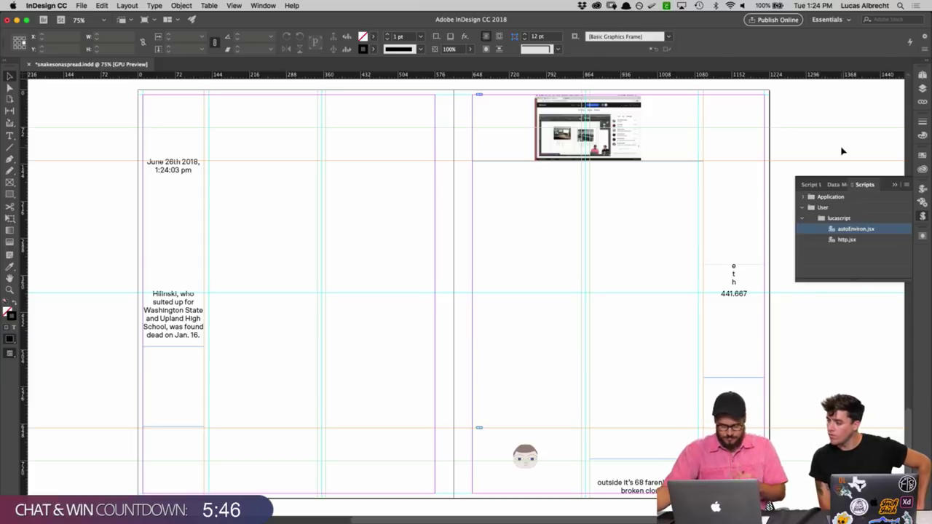
{"action": "left_click", "coordinate": [923, 76]}
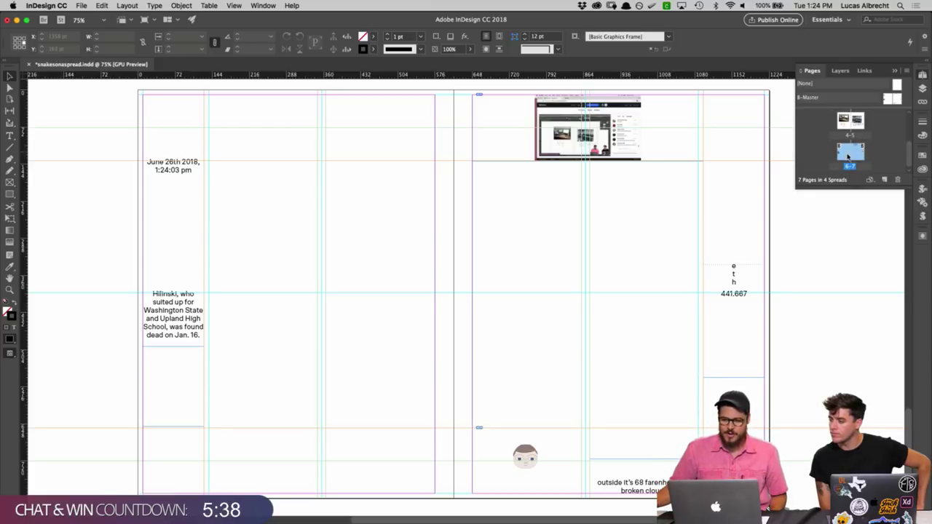
Step: Zoom in on the generated date text
{"action": "key", "text": "z"}
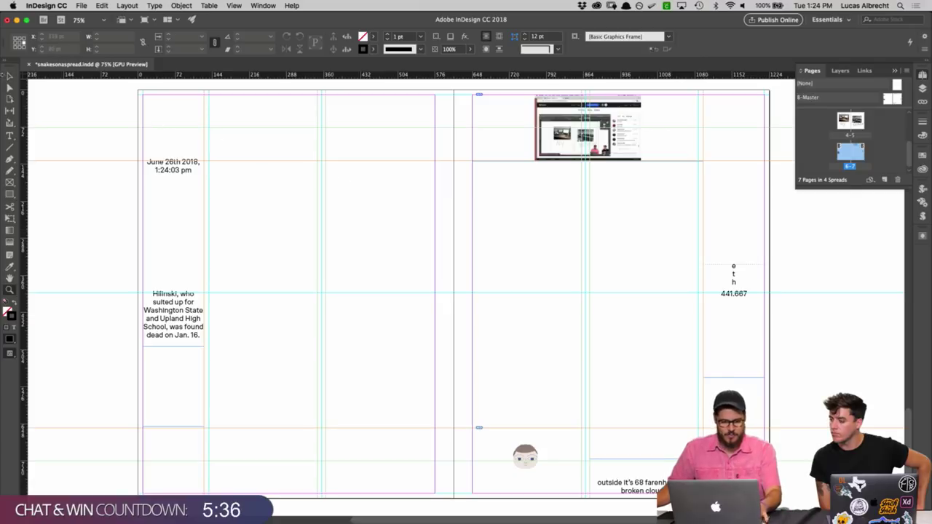
{"action": "left_click", "coordinate": [166, 155]}
{"action": "scroll", "coordinate": [334, 251], "scroll_direction": "down", "scroll_amount": 5}
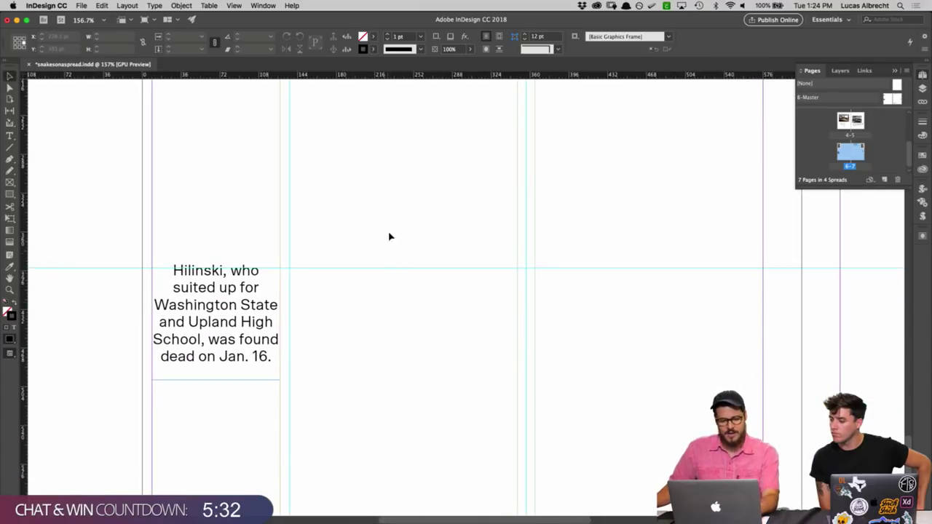
Step: Draw a pointer line from the date text and handwrite DATE beside it
{"action": "scroll", "coordinate": [389, 235], "scroll_direction": "up", "scroll_amount": 5}
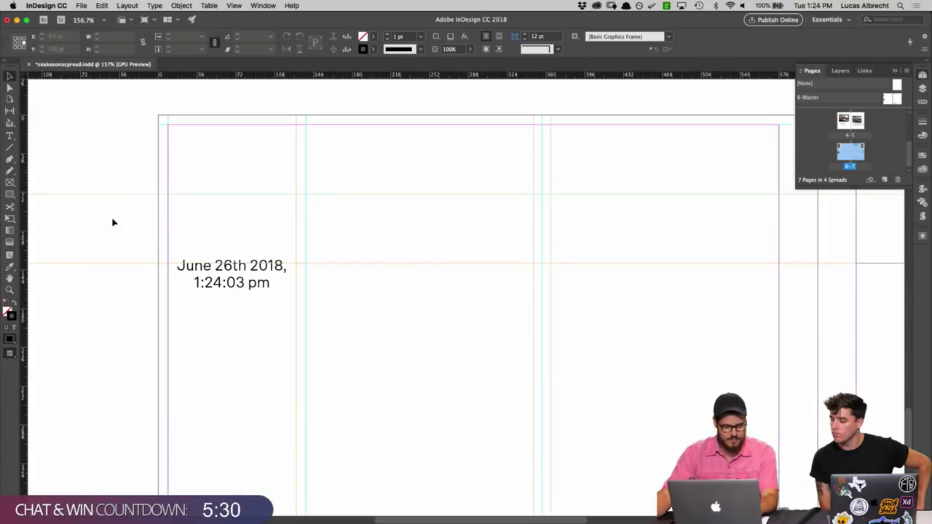
{"action": "left_click", "coordinate": [10, 170]}
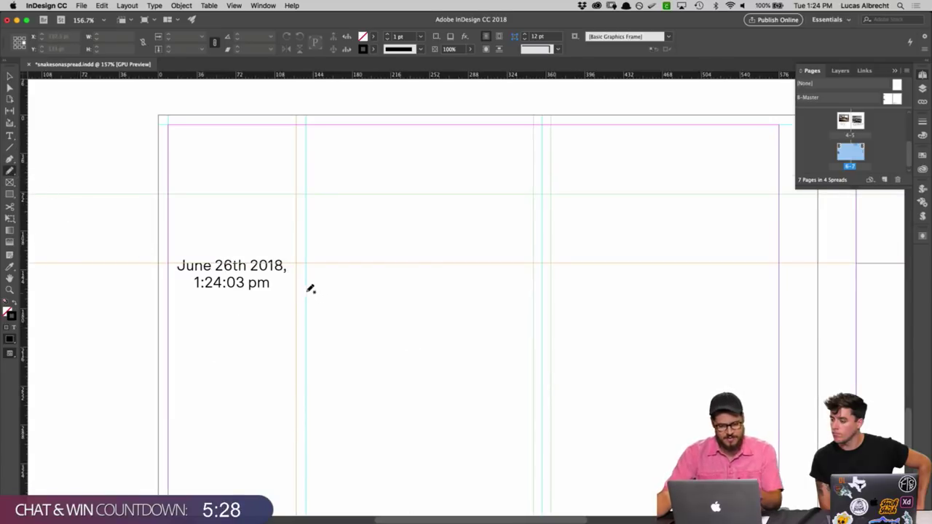
{"action": "left_click_drag", "start_coordinate": [305, 292], "coordinate": [378, 328]}
{"action": "left_click_drag", "start_coordinate": [398, 290], "coordinate": [414, 364]}
{"action": "left_click_drag", "start_coordinate": [386, 311], "coordinate": [410, 363]}
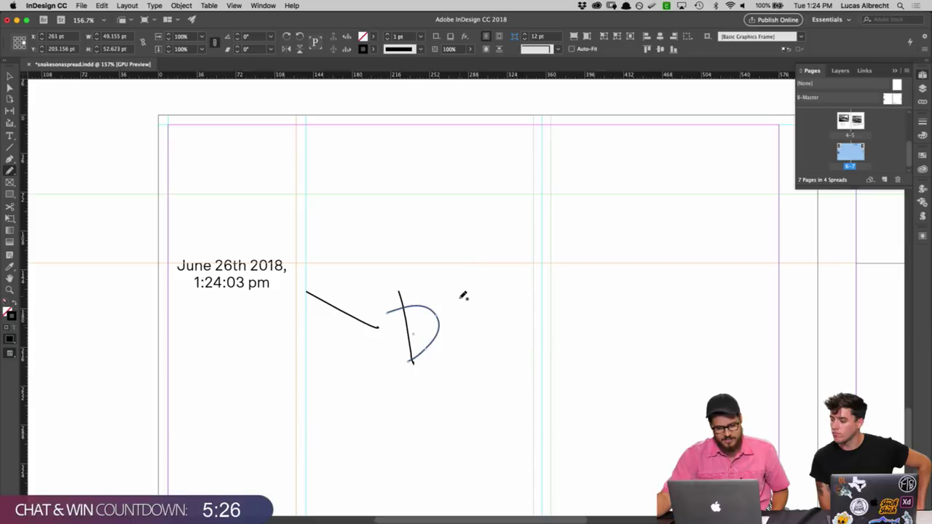
{"action": "mouse_move", "coordinate": [452, 295]}
{"action": "left_mouse_down"}
{"action": "mouse_move", "coordinate": [492, 343]}
{"action": "mouse_move", "coordinate": [477, 325]}
{"action": "left_mouse_up"}
{"action": "left_click_drag", "start_coordinate": [499, 280], "coordinate": [508, 332]}
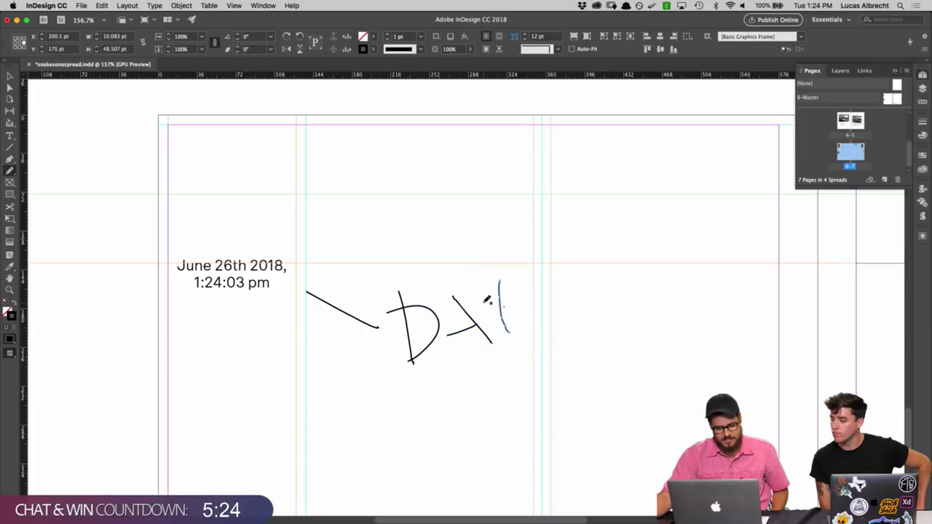
{"action": "mouse_move", "coordinate": [533, 299]}
{"action": "left_mouse_down"}
{"action": "mouse_move", "coordinate": [574, 277]}
{"action": "mouse_move", "coordinate": [525, 281]}
{"action": "left_mouse_up"}
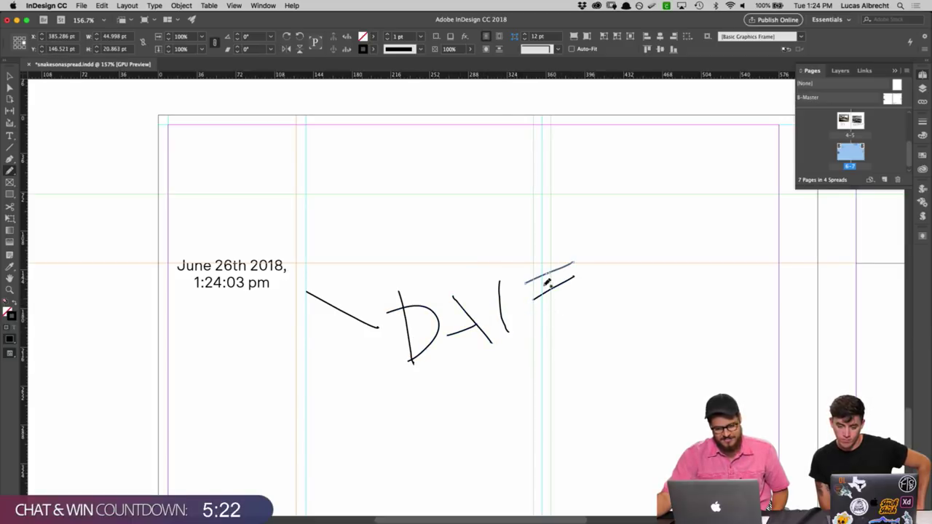
{"action": "left_click_drag", "start_coordinate": [586, 294], "coordinate": [531, 321]}
{"action": "left_click_drag", "start_coordinate": [478, 297], "coordinate": [533, 270]}
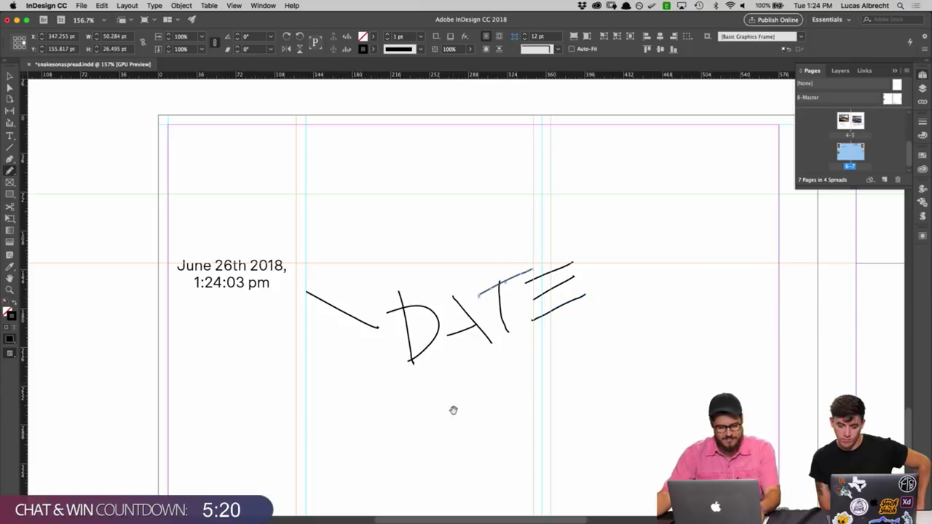
Step: Handwrite TIME next to DATE, undoing a stray stroke
{"action": "scroll", "coordinate": [448, 372], "scroll_direction": "down", "scroll_amount": 3}
{"action": "left_click_drag", "start_coordinate": [443, 333], "coordinate": [460, 380]}
{"action": "mouse_move", "coordinate": [417, 347]}
{"action": "left_mouse_down"}
{"action": "mouse_move", "coordinate": [474, 321]}
{"action": "mouse_move", "coordinate": [503, 359]}
{"action": "mouse_move", "coordinate": [558, 289]}
{"action": "mouse_move", "coordinate": [586, 329]}
{"action": "left_mouse_up"}
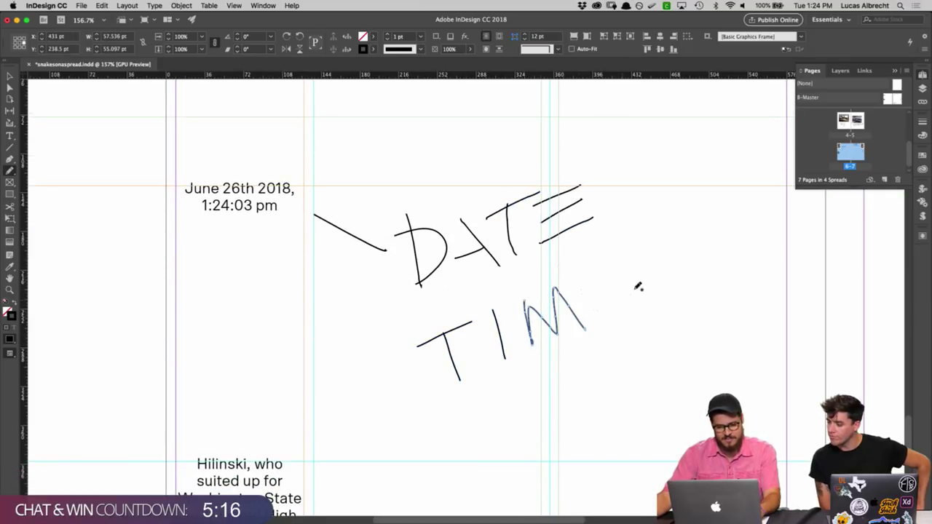
{"action": "mouse_move", "coordinate": [639, 287]}
{"action": "left_mouse_down"}
{"action": "mouse_move", "coordinate": [595, 292]}
{"action": "mouse_move", "coordinate": [620, 275]}
{"action": "mouse_move", "coordinate": [590, 275]}
{"action": "mouse_move", "coordinate": [632, 252]}
{"action": "left_mouse_up"}
{"action": "key", "text": "super+z"}
{"action": "left_click_drag", "start_coordinate": [598, 310], "coordinate": [642, 286]}
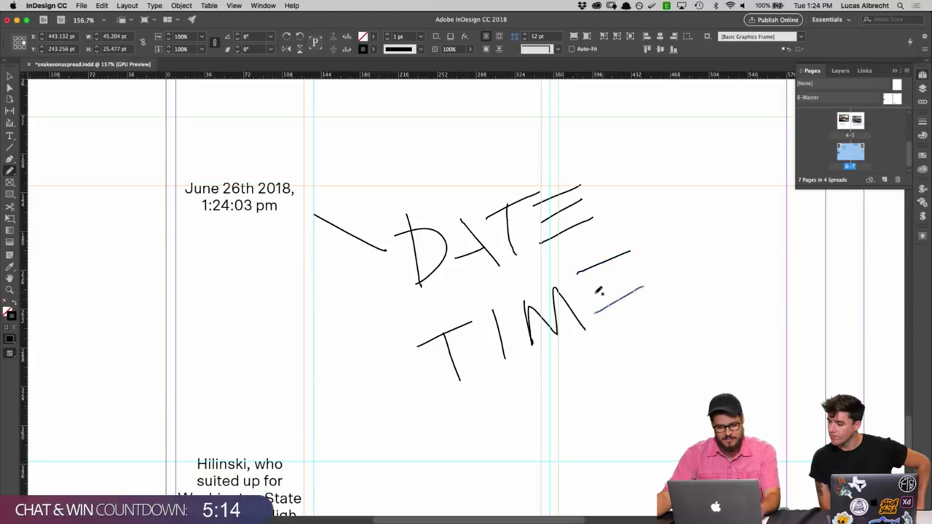
{"action": "left_click_drag", "start_coordinate": [586, 296], "coordinate": [635, 270]}
Step: Handwrite NEWS below the DATE TIME label
{"action": "scroll", "coordinate": [536, 254], "scroll_direction": "down", "scroll_amount": 5}
{"action": "left_click_drag", "start_coordinate": [389, 391], "coordinate": [403, 453]}
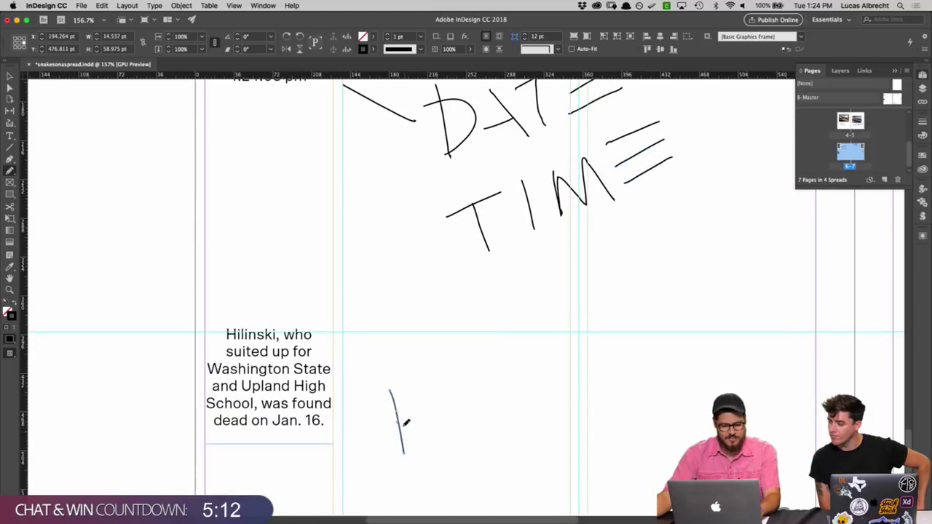
{"action": "left_click_drag", "start_coordinate": [418, 360], "coordinate": [441, 441]}
{"action": "mouse_move", "coordinate": [386, 396]}
{"action": "left_mouse_down"}
{"action": "mouse_move", "coordinate": [408, 461]}
{"action": "mouse_move", "coordinate": [462, 443]}
{"action": "left_mouse_up"}
{"action": "mouse_move", "coordinate": [450, 377]}
{"action": "left_mouse_down"}
{"action": "mouse_move", "coordinate": [480, 418]}
{"action": "mouse_move", "coordinate": [498, 396]}
{"action": "mouse_move", "coordinate": [523, 397]}
{"action": "left_mouse_up"}
{"action": "left_click_drag", "start_coordinate": [466, 395], "coordinate": [505, 370]}
{"action": "left_click_drag", "start_coordinate": [452, 381], "coordinate": [500, 349]}
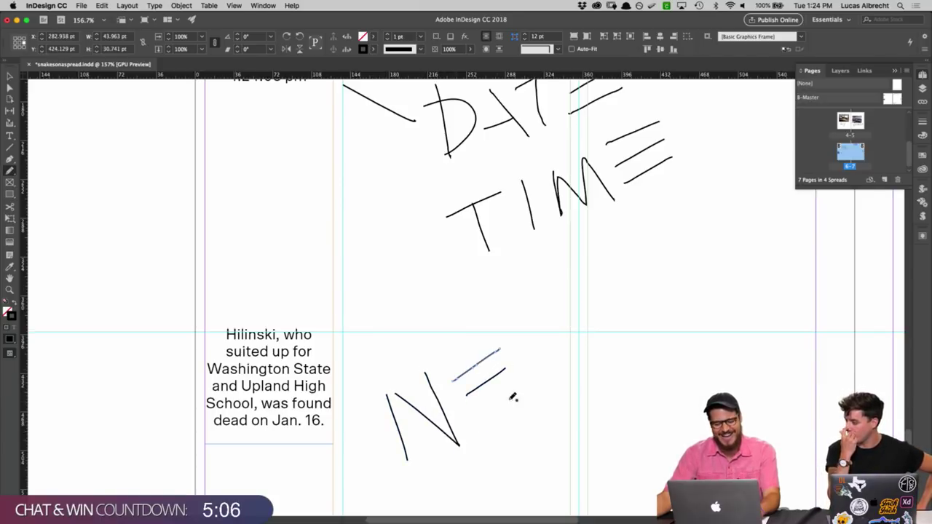
{"action": "left_click_drag", "start_coordinate": [512, 405], "coordinate": [525, 397]}
{"action": "mouse_move", "coordinate": [519, 356]}
{"action": "left_mouse_down"}
{"action": "mouse_move", "coordinate": [549, 346]}
{"action": "mouse_move", "coordinate": [585, 375]}
{"action": "mouse_move", "coordinate": [571, 307]}
{"action": "left_mouse_up"}
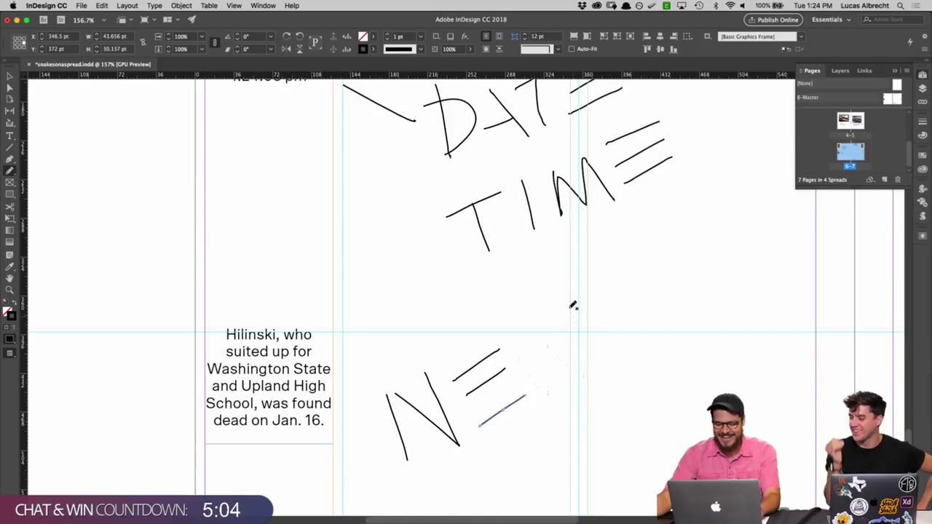
{"action": "mouse_move", "coordinate": [622, 289]}
{"action": "left_mouse_down"}
{"action": "mouse_move", "coordinate": [626, 366]}
{"action": "mouse_move", "coordinate": [648, 333]}
{"action": "mouse_move", "coordinate": [590, 298]}
{"action": "left_mouse_up"}
Step: Zoom out and draw a pointer line from NEWS toward the Hilinski news text
{"action": "key", "text": "super+minus"}
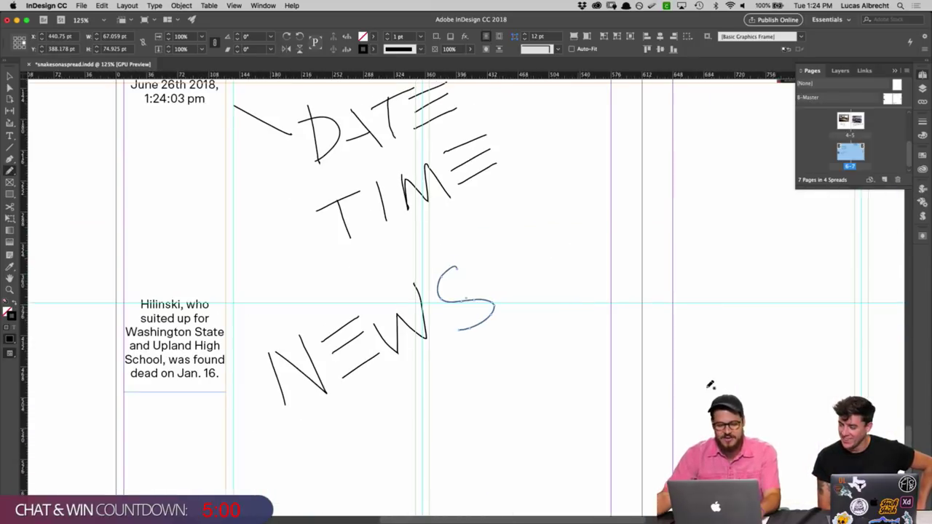
{"action": "left_click_drag", "start_coordinate": [674, 308], "coordinate": [612, 346]}
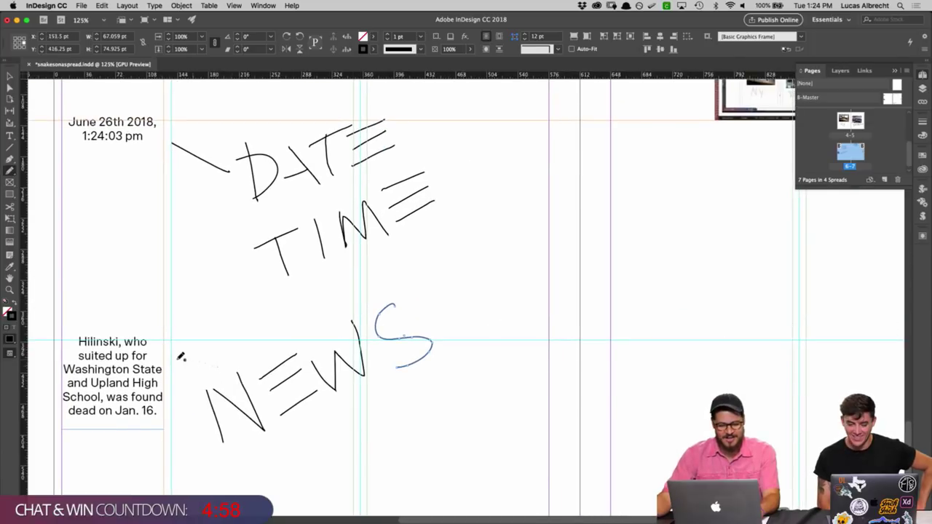
{"action": "left_click_drag", "start_coordinate": [175, 359], "coordinate": [218, 366]}
{"action": "scroll", "coordinate": [398, 357], "scroll_direction": "down", "scroll_amount": 5}
{"action": "scroll", "coordinate": [422, 321], "scroll_direction": "left", "scroll_amount": 3}
{"action": "scroll", "coordinate": [451, 306], "scroll_direction": "up", "scroll_amount": 2}
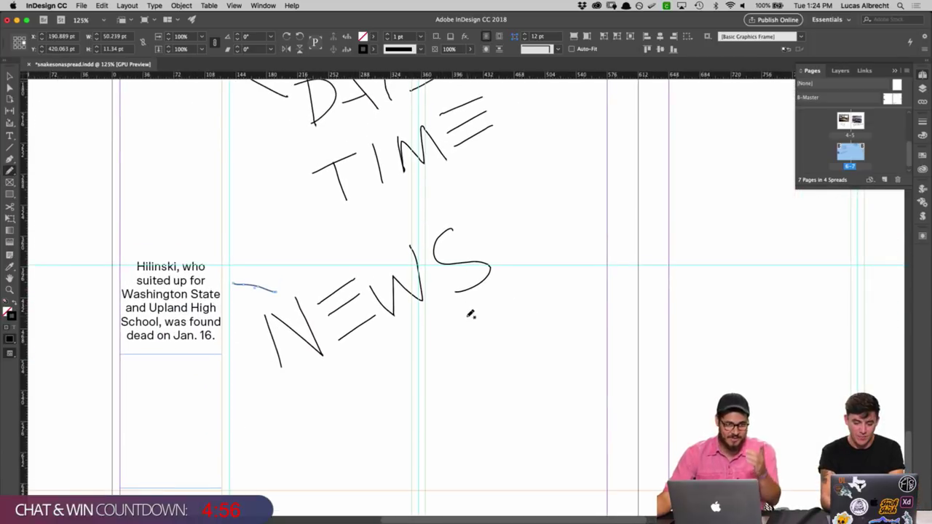
{"action": "scroll", "coordinate": [509, 389], "scroll_direction": "down", "scroll_amount": 4}
{"action": "scroll", "coordinate": [521, 346], "scroll_direction": "left", "scroll_amount": 1}
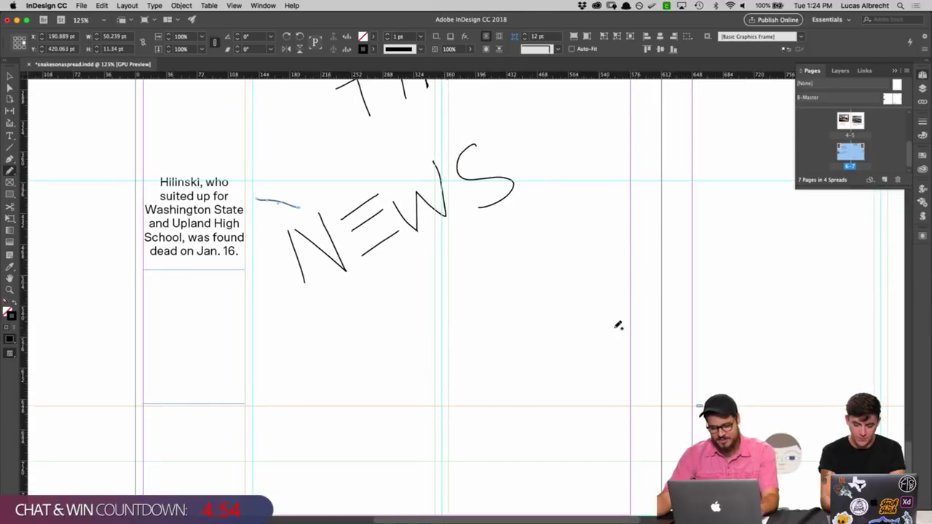
Step: Pan across the spread to centre the embedded screenshot image
{"action": "left_click_drag", "start_coordinate": [617, 326], "coordinate": [514, 295]}
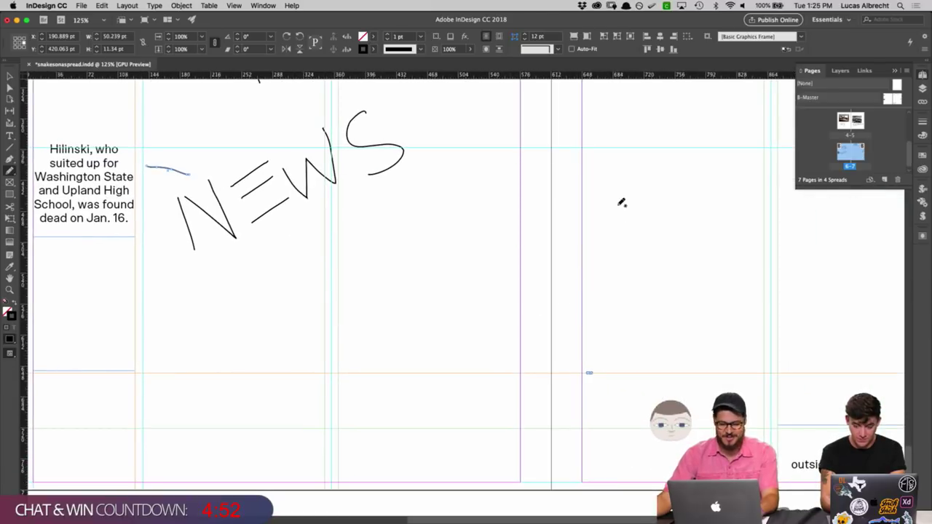
{"action": "left_click_drag", "start_coordinate": [621, 203], "coordinate": [508, 339]}
{"action": "scroll", "coordinate": [549, 273], "scroll_direction": "up", "scroll_amount": 3}
{"action": "scroll", "coordinate": [549, 273], "scroll_direction": "left", "scroll_amount": 4}
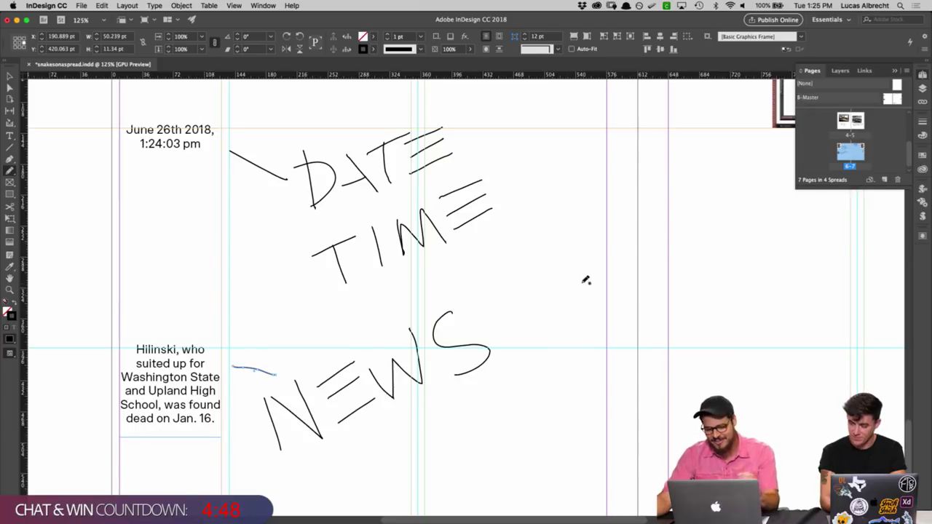
{"action": "left_click_drag", "start_coordinate": [647, 291], "coordinate": [518, 337]}
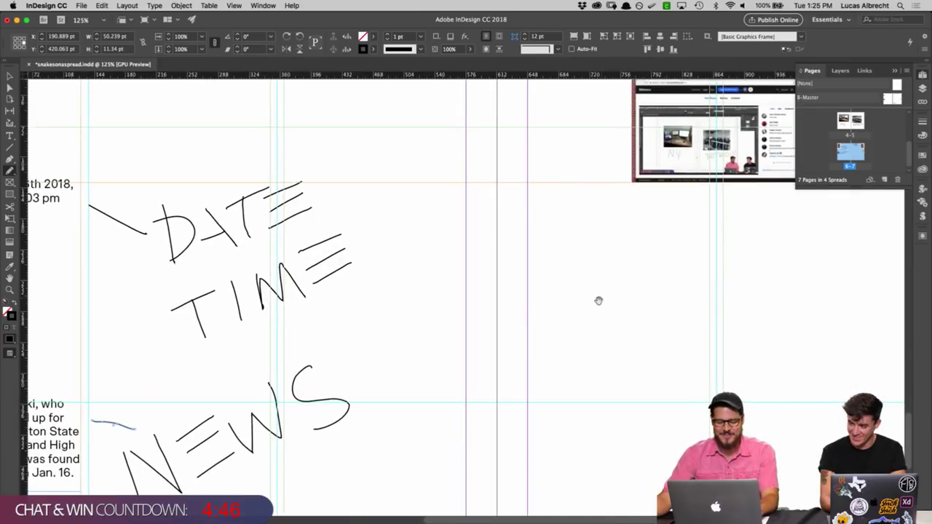
{"action": "left_click_drag", "start_coordinate": [598, 300], "coordinate": [491, 350]}
{"action": "scroll", "coordinate": [520, 356], "scroll_direction": "right", "scroll_amount": 3}
{"action": "scroll", "coordinate": [520, 356], "scroll_direction": "up", "scroll_amount": 1}
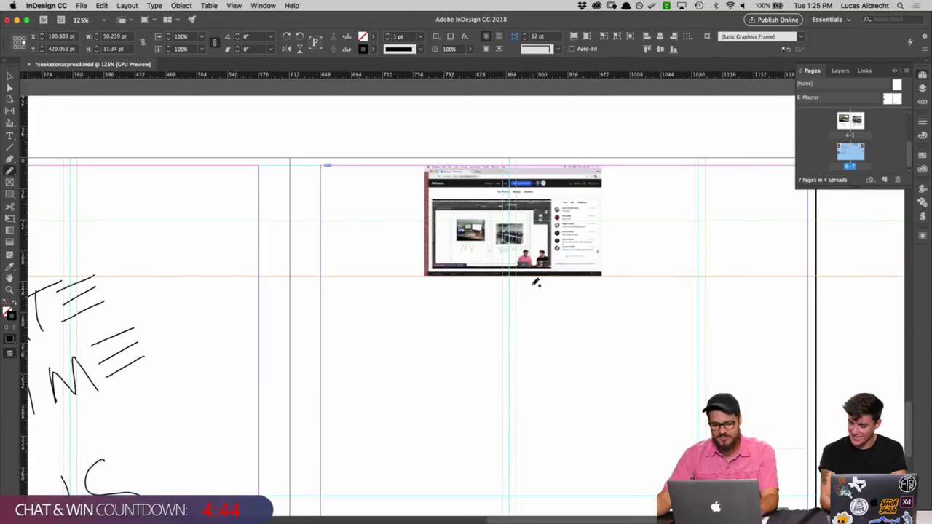
Step: Draw a pointer line below the screenshot image and adjust the zoom around it
{"action": "left_click_drag", "start_coordinate": [532, 281], "coordinate": [530, 315]}
{"action": "mouse_move", "coordinate": [599, 342]}
{"action": "left_mouse_down"}
{"action": "mouse_move", "coordinate": [610, 326]}
{"action": "mouse_move", "coordinate": [691, 302]}
{"action": "mouse_move", "coordinate": [688, 376]}
{"action": "left_mouse_up"}
{"action": "key", "text": "z"}
{"action": "scroll", "coordinate": [681, 370], "scroll_direction": "down", "scroll_amount": 2}
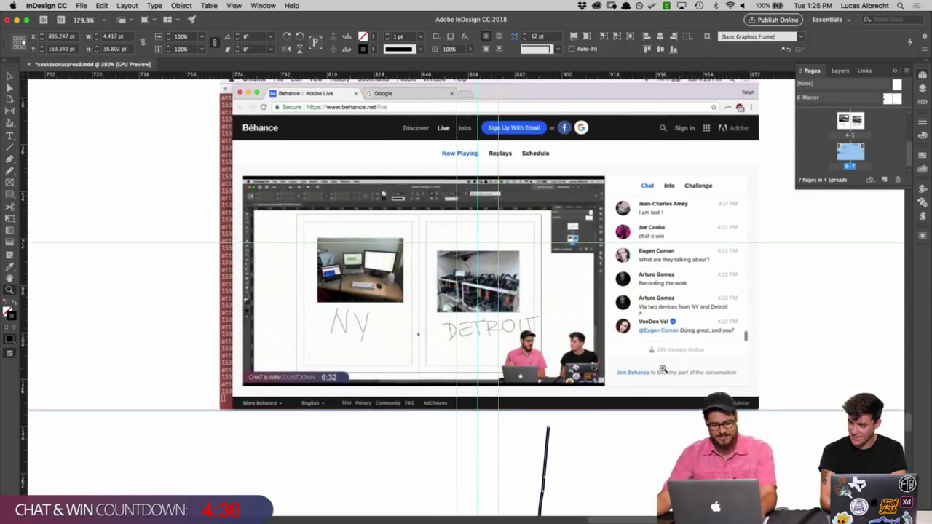
{"action": "key", "text": "super+minus"}
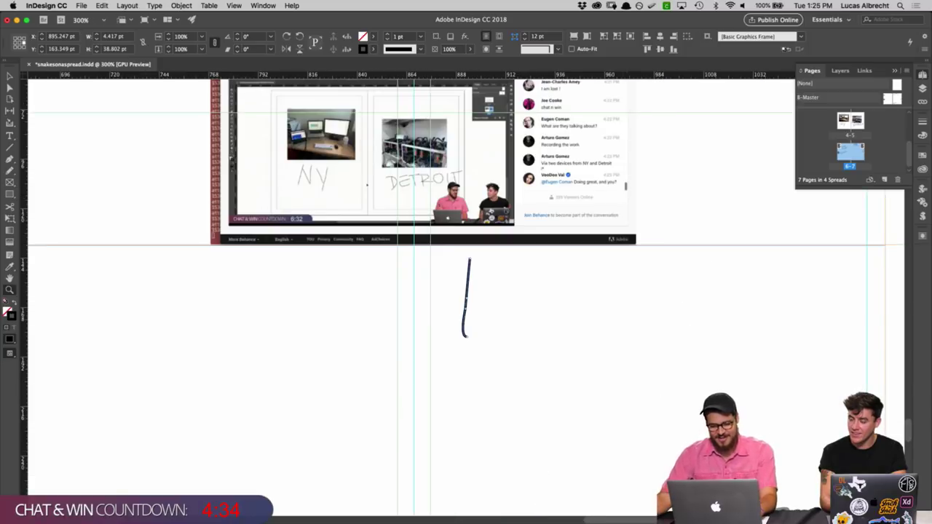
{"action": "mouse_move", "coordinate": [567, 307]}
{"action": "left_mouse_down"}
{"action": "mouse_move", "coordinate": [619, 376]}
{"action": "mouse_move", "coordinate": [610, 438]}
{"action": "mouse_move", "coordinate": [613, 291]}
{"action": "mouse_move", "coordinate": [593, 248]}
{"action": "left_mouse_up"}
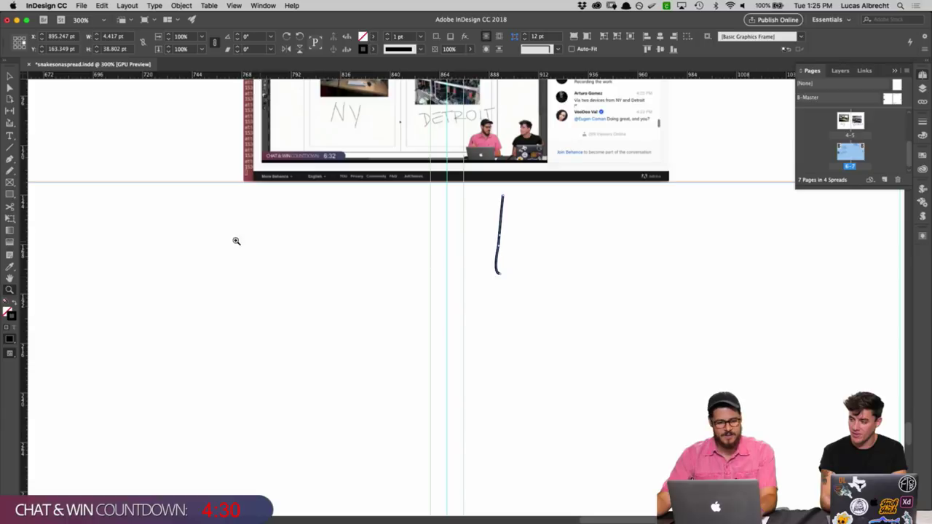
{"action": "left_click", "coordinate": [12, 171]}
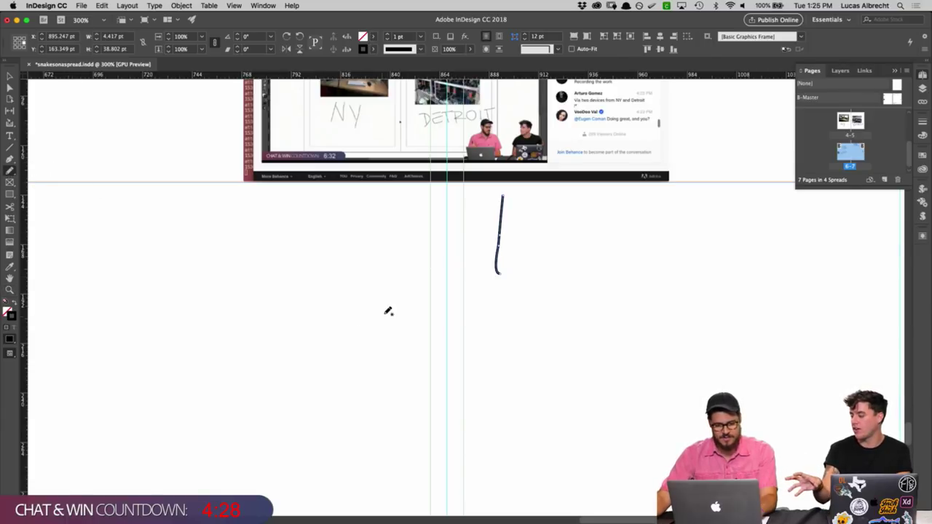
Step: Handwrite SCREEN beneath the pointer line
{"action": "left_click_drag", "start_coordinate": [386, 313], "coordinate": [363, 384]}
{"action": "mouse_move", "coordinate": [447, 313]}
{"action": "left_mouse_down"}
{"action": "mouse_move", "coordinate": [460, 372]}
{"action": "mouse_move", "coordinate": [483, 369]}
{"action": "left_mouse_up"}
{"action": "mouse_move", "coordinate": [502, 306]}
{"action": "left_mouse_down"}
{"action": "mouse_move", "coordinate": [516, 363]}
{"action": "mouse_move", "coordinate": [498, 354]}
{"action": "mouse_move", "coordinate": [571, 362]}
{"action": "left_mouse_up"}
{"action": "mouse_move", "coordinate": [648, 335]}
{"action": "left_mouse_down"}
{"action": "mouse_move", "coordinate": [574, 316]}
{"action": "mouse_move", "coordinate": [651, 312]}
{"action": "mouse_move", "coordinate": [580, 336]}
{"action": "left_mouse_up"}
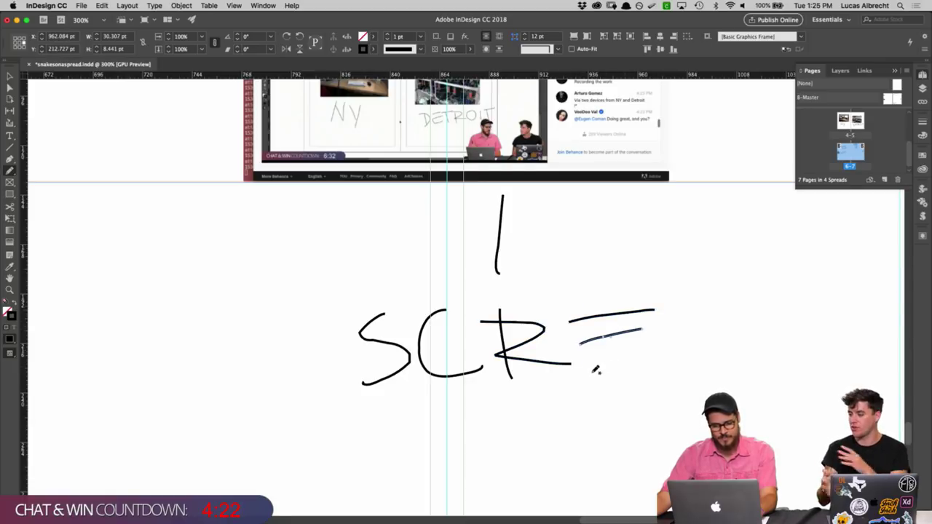
{"action": "left_click_drag", "start_coordinate": [593, 373], "coordinate": [658, 353]}
{"action": "left_click_drag", "start_coordinate": [668, 307], "coordinate": [729, 295]}
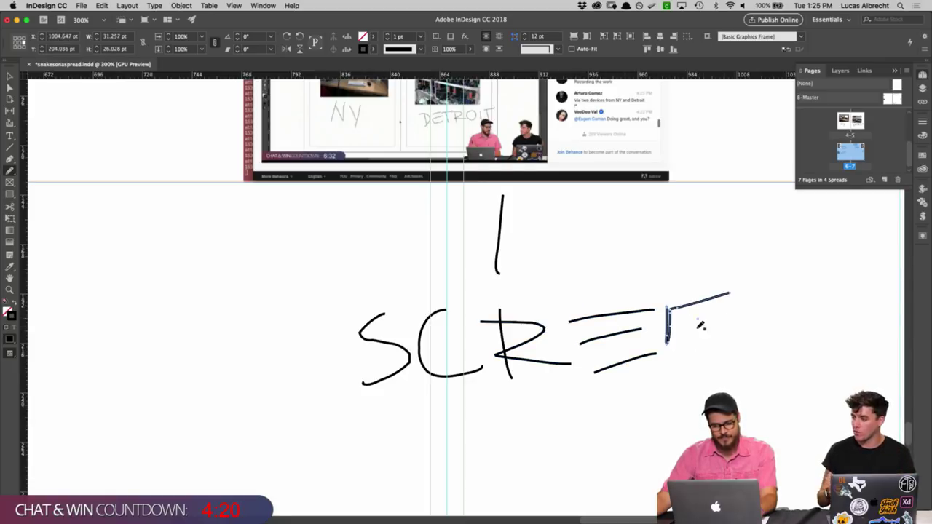
{"action": "left_click_drag", "start_coordinate": [678, 330], "coordinate": [734, 314]}
{"action": "left_click_drag", "start_coordinate": [674, 358], "coordinate": [743, 336]}
{"action": "mouse_move", "coordinate": [753, 355]}
{"action": "left_mouse_down"}
{"action": "mouse_move", "coordinate": [762, 308]}
{"action": "mouse_move", "coordinate": [823, 323]}
{"action": "mouse_move", "coordinate": [814, 266]}
{"action": "left_mouse_up"}
Step: Handwrite SHOT underneath SCREEN
{"action": "left_click_drag", "start_coordinate": [526, 413], "coordinate": [478, 466]}
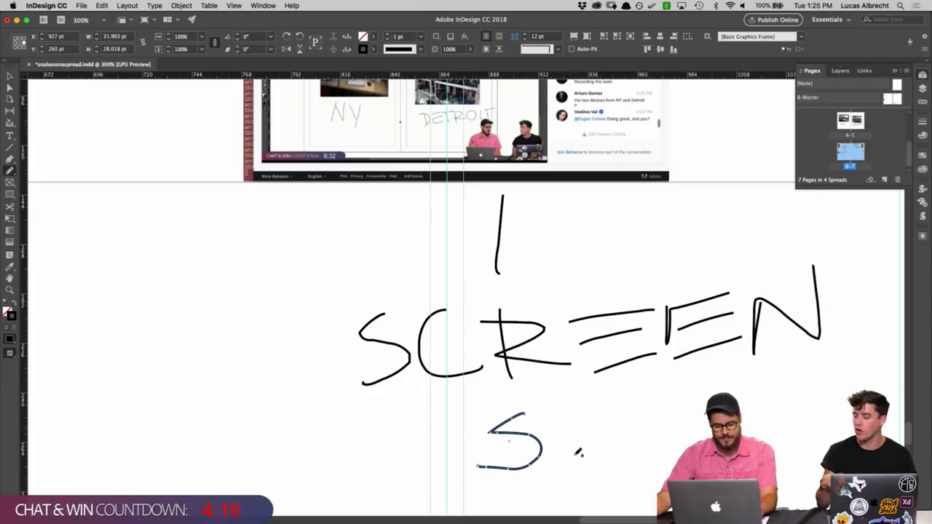
{"action": "mouse_move", "coordinate": [569, 408]}
{"action": "left_mouse_down"}
{"action": "mouse_move", "coordinate": [577, 463]}
{"action": "mouse_move", "coordinate": [625, 428]}
{"action": "mouse_move", "coordinate": [626, 455]}
{"action": "left_mouse_up"}
{"action": "mouse_move", "coordinate": [681, 400]}
{"action": "left_mouse_down"}
{"action": "mouse_move", "coordinate": [695, 408]}
{"action": "mouse_move", "coordinate": [757, 371]}
{"action": "left_mouse_up"}
{"action": "key", "text": "super+0"}
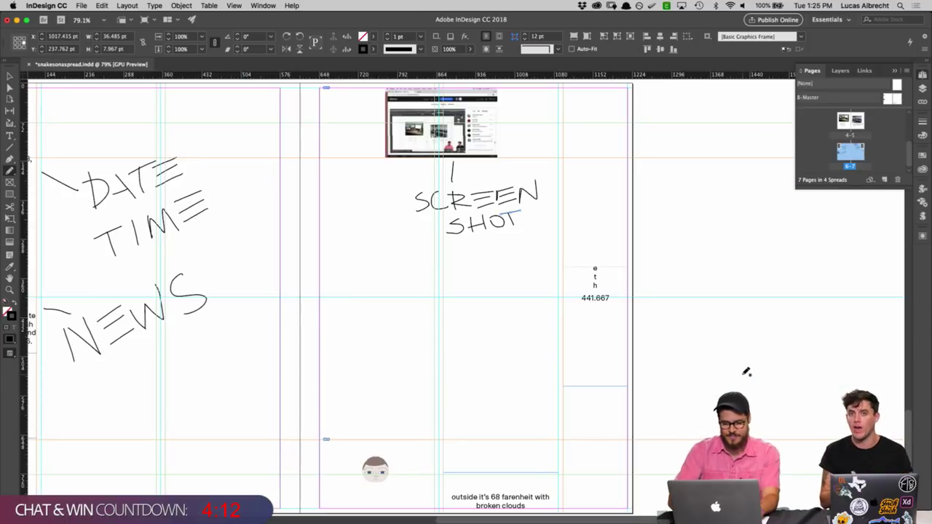
{"action": "scroll", "coordinate": [525, 362], "scroll_direction": "up", "scroll_amount": 2}
{"action": "key", "text": "v"}
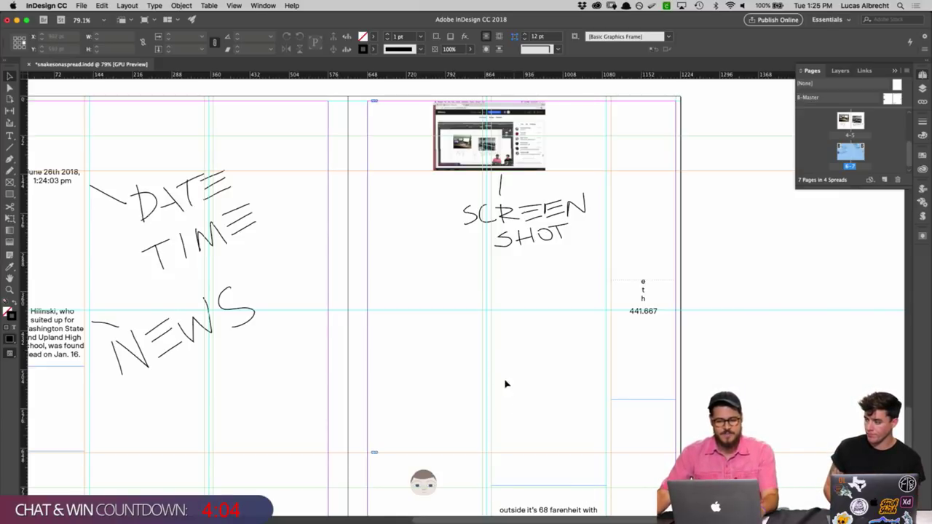
{"action": "scroll", "coordinate": [495, 371], "scroll_direction": "left", "scroll_amount": 5}
{"action": "scroll", "coordinate": [495, 372], "scroll_direction": "down", "scroll_amount": 1}
{"action": "scroll", "coordinate": [565, 337], "scroll_direction": "down", "scroll_amount": 1}
{"action": "scroll", "coordinate": [565, 337], "scroll_direction": "right", "scroll_amount": 1}
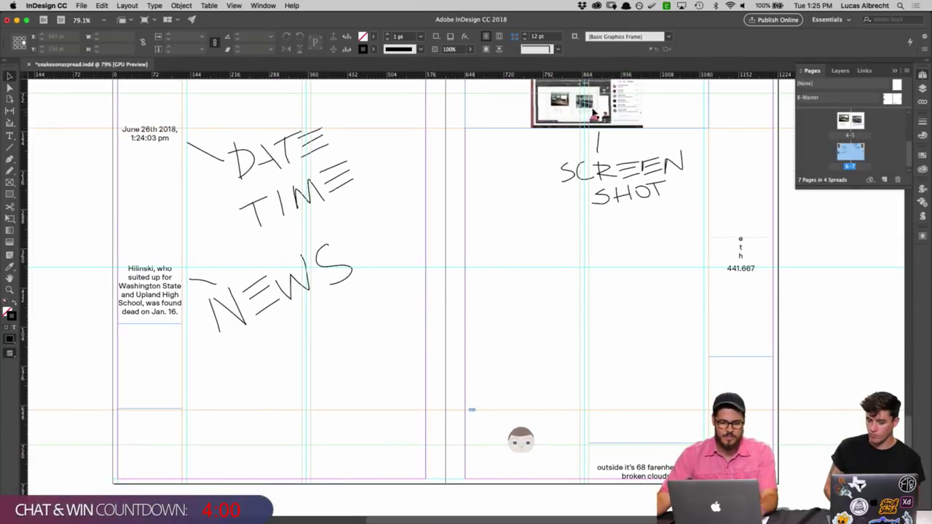
{"action": "left_click_drag", "start_coordinate": [564, 148], "coordinate": [548, 196]}
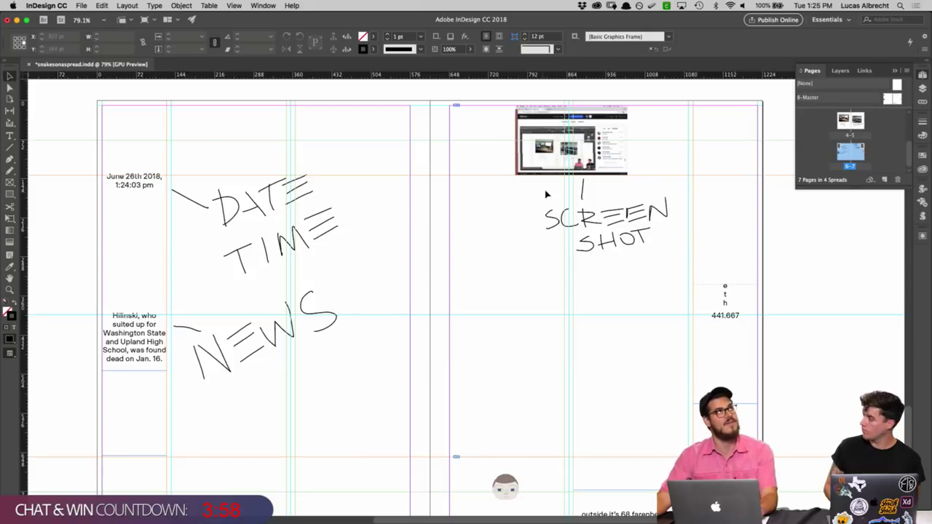
{"action": "scroll", "coordinate": [509, 268], "scroll_direction": "down", "scroll_amount": 1}
{"action": "scroll", "coordinate": [510, 268], "scroll_direction": "right", "scroll_amount": 1}
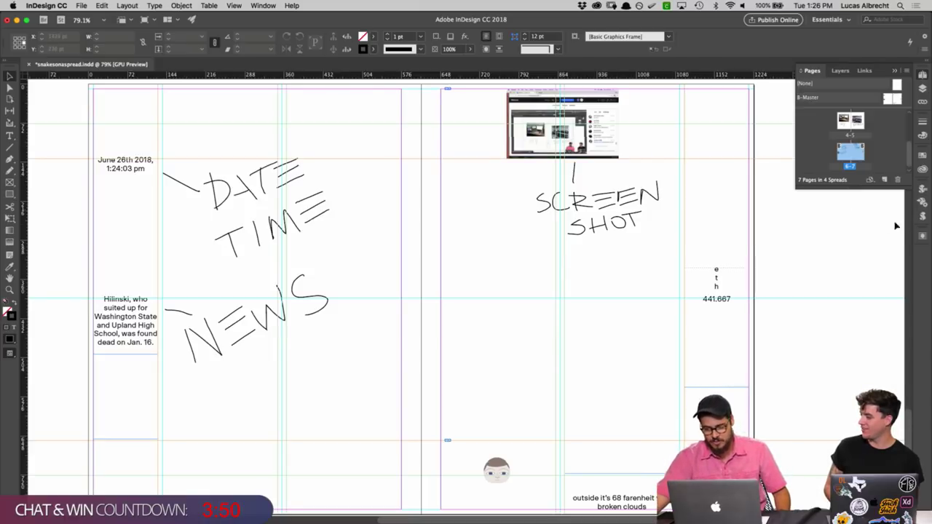
{"action": "left_click", "coordinate": [923, 217]}
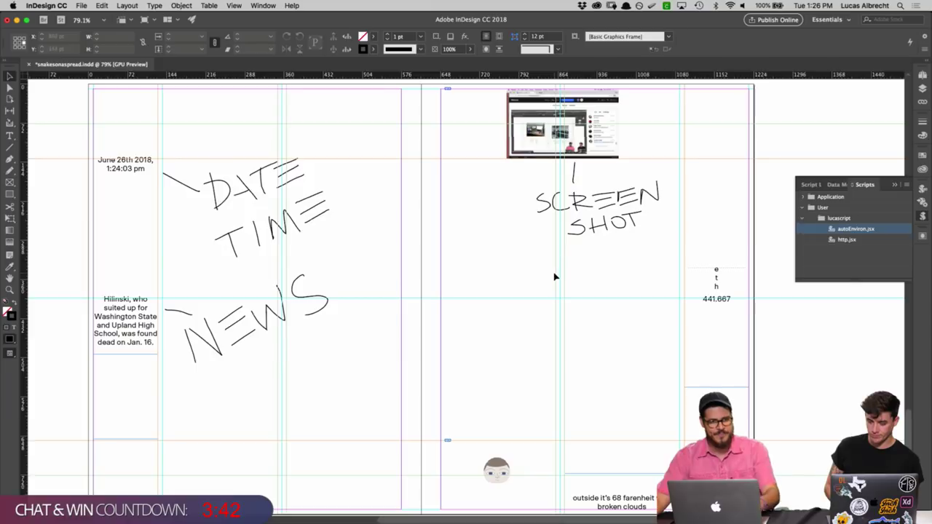
{"action": "scroll", "coordinate": [555, 277], "scroll_direction": "right", "scroll_amount": 3}
{"action": "scroll", "coordinate": [594, 334], "scroll_direction": "up", "scroll_amount": 5}
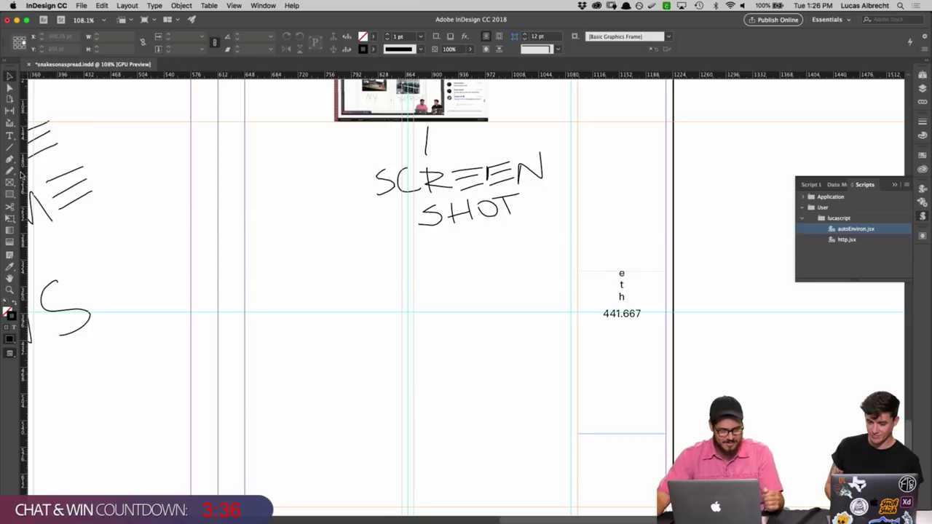
{"action": "left_click", "coordinate": [12, 171]}
{"action": "key", "text": "v"}
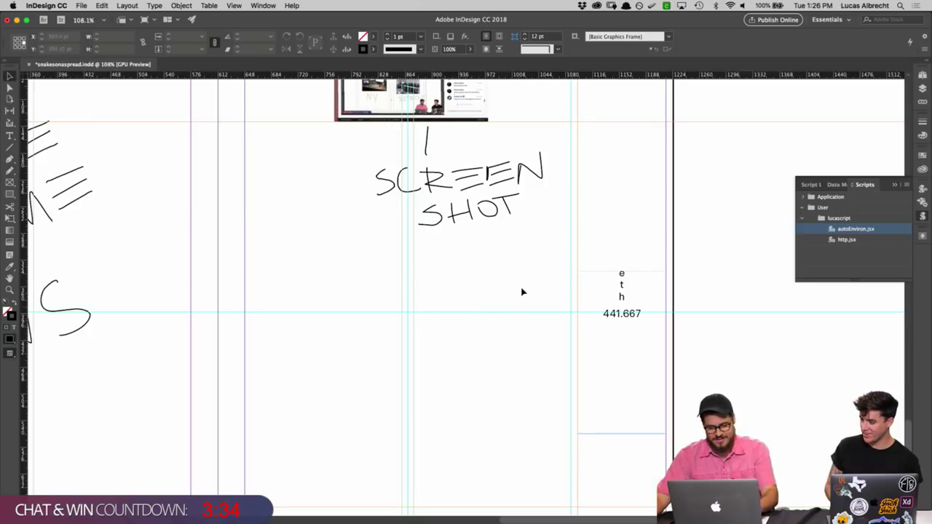
{"action": "scroll", "coordinate": [522, 291], "scroll_direction": "down", "scroll_amount": 3}
{"action": "scroll", "coordinate": [522, 291], "scroll_direction": "left", "scroll_amount": 1}
{"action": "left_click_drag", "start_coordinate": [440, 322], "coordinate": [500, 277]}
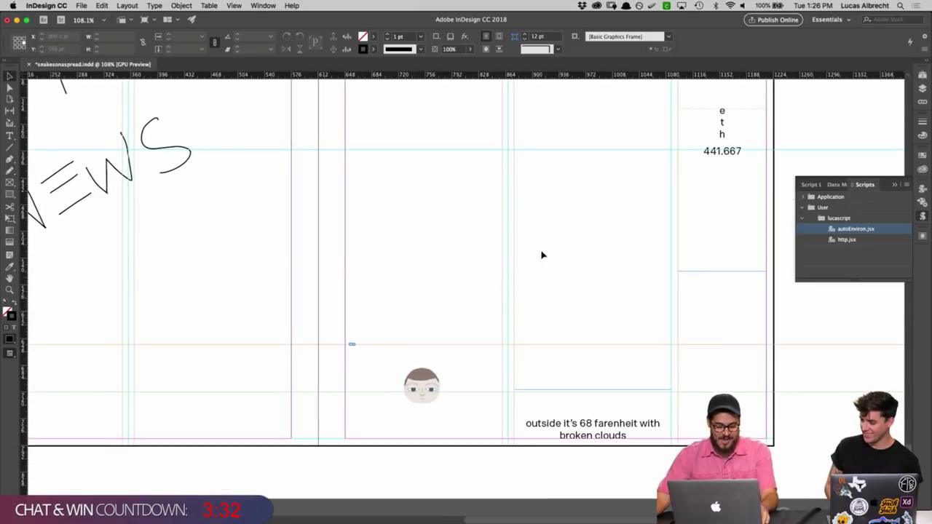
{"action": "scroll", "coordinate": [542, 255], "scroll_direction": "up", "scroll_amount": 15}
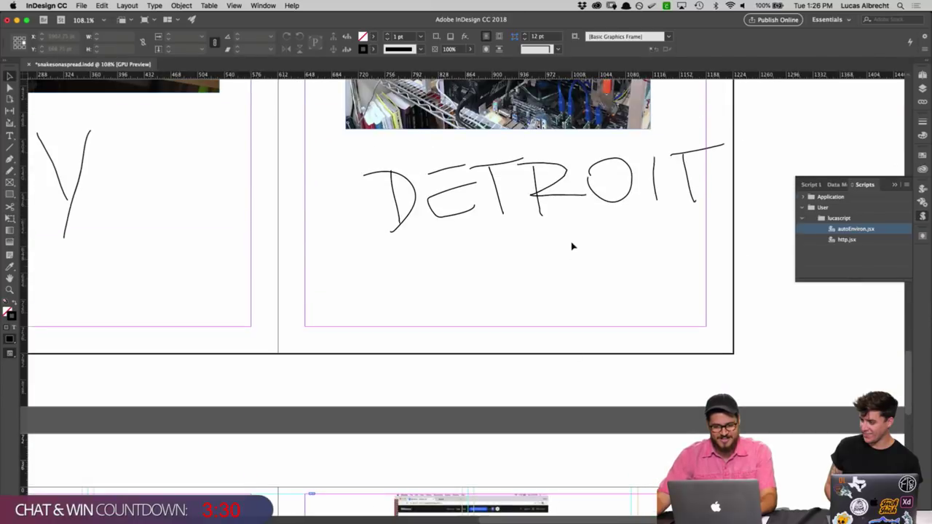
{"action": "scroll", "coordinate": [571, 246], "scroll_direction": "up", "scroll_amount": 10}
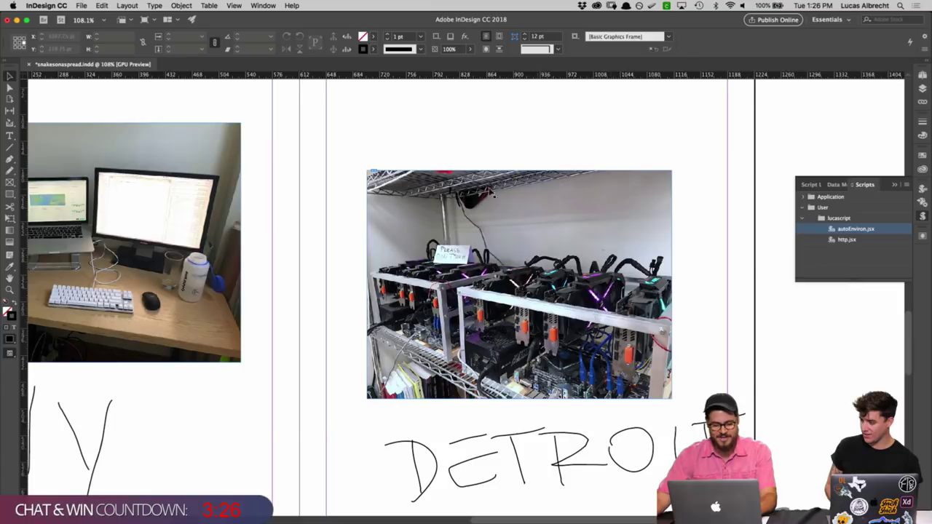
{"action": "scroll", "coordinate": [619, 291], "scroll_direction": "down", "scroll_amount": 5}
{"action": "scroll", "coordinate": [583, 263], "scroll_direction": "up", "scroll_amount": 4}
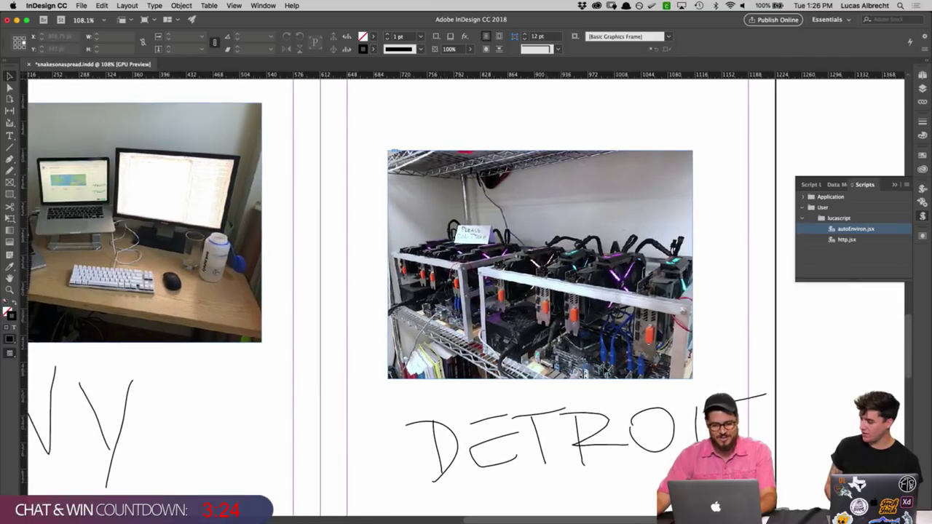
{"action": "scroll", "coordinate": [564, 399], "scroll_direction": "down", "scroll_amount": 15}
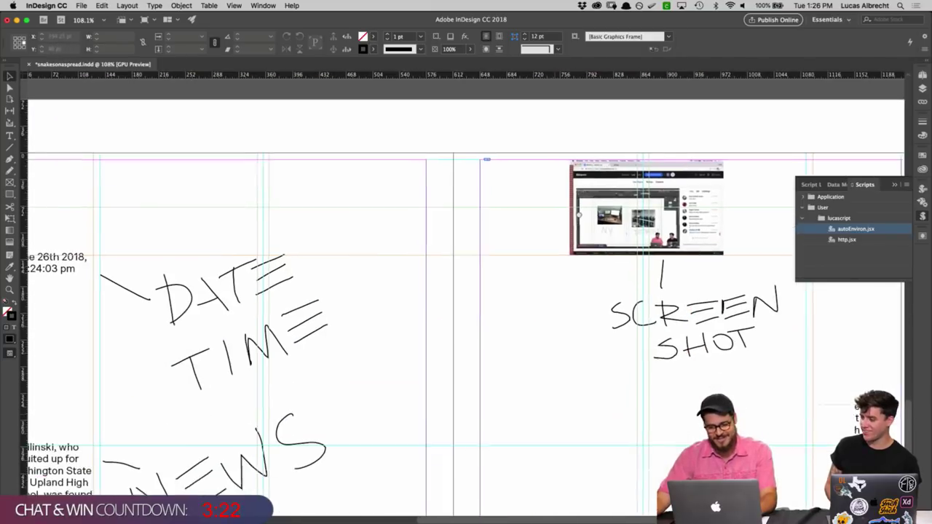
{"action": "scroll", "coordinate": [534, 302], "scroll_direction": "down", "scroll_amount": 10}
{"action": "scroll", "coordinate": [560, 277], "scroll_direction": "right", "scroll_amount": 3}
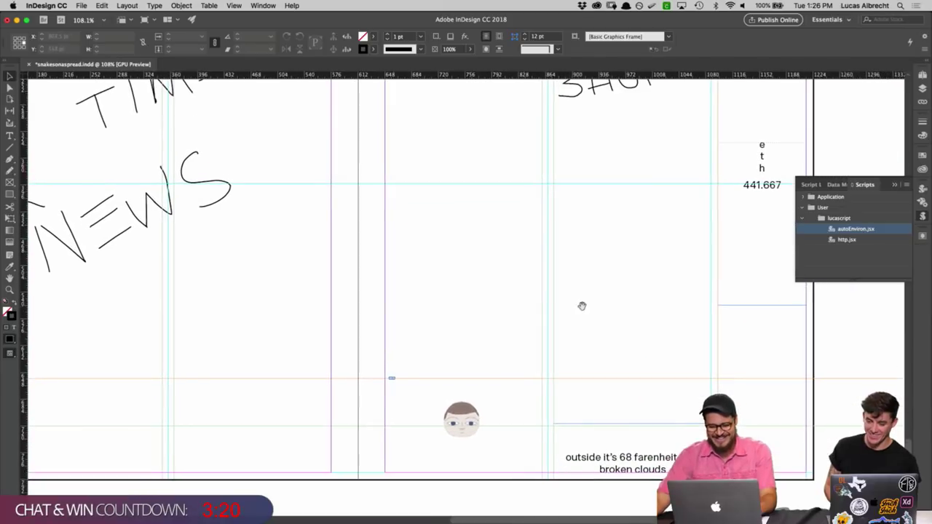
{"action": "scroll", "coordinate": [552, 301], "scroll_direction": "up", "scroll_amount": 1}
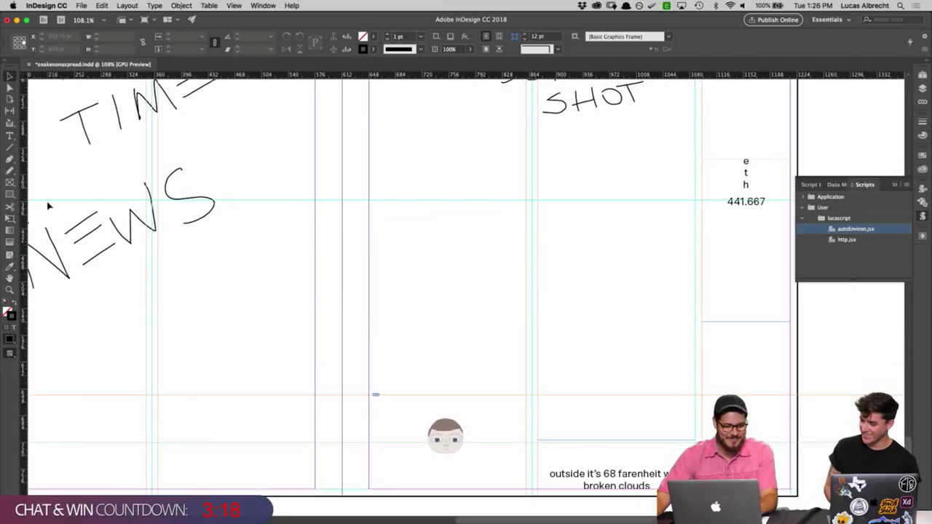
Step: Hand-letter WEATHER above the 'outside it's 68 farenheit' text with the Pencil, then deselect
{"action": "left_click", "coordinate": [10, 172]}
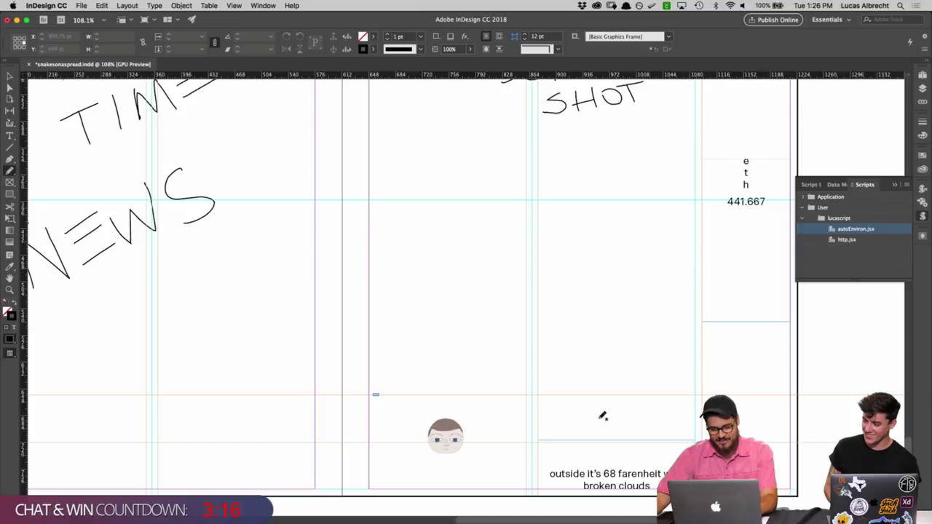
{"action": "mouse_move", "coordinate": [618, 397]}
{"action": "left_mouse_down"}
{"action": "mouse_move", "coordinate": [662, 420]}
{"action": "mouse_move", "coordinate": [635, 416]}
{"action": "mouse_move", "coordinate": [627, 409]}
{"action": "mouse_move", "coordinate": [663, 413]}
{"action": "mouse_move", "coordinate": [645, 429]}
{"action": "mouse_move", "coordinate": [665, 421]}
{"action": "left_mouse_up"}
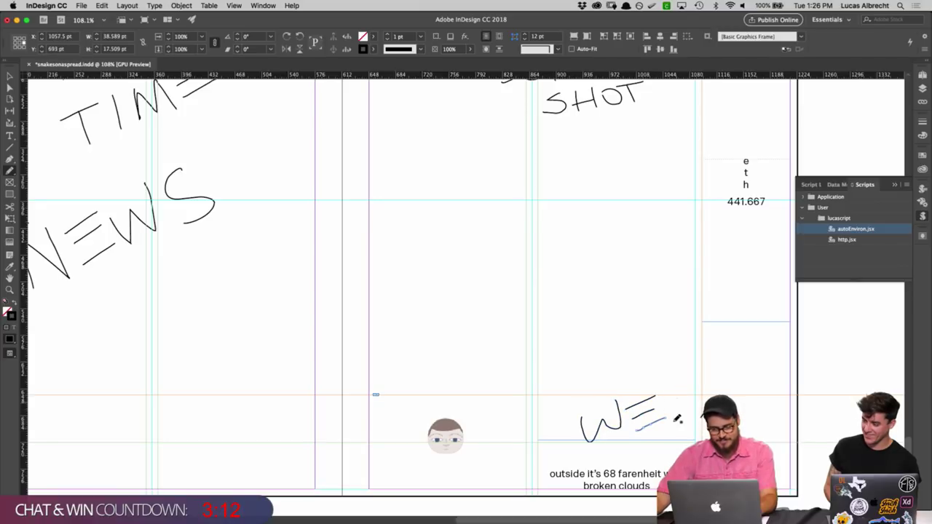
{"action": "mouse_move", "coordinate": [677, 389]}
{"action": "left_mouse_down"}
{"action": "mouse_move", "coordinate": [701, 412]}
{"action": "mouse_move", "coordinate": [681, 426]}
{"action": "left_mouse_up"}
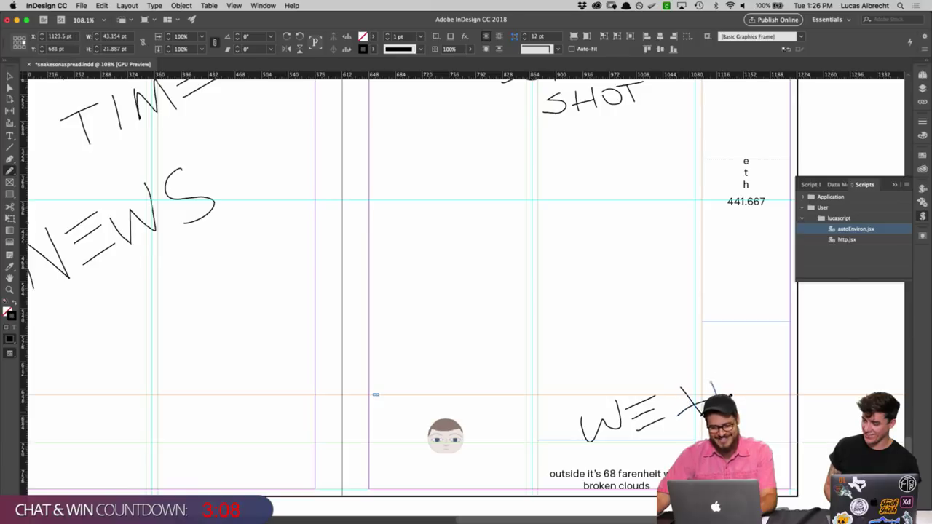
{"action": "left_click_drag", "start_coordinate": [711, 381], "coordinate": [718, 398]}
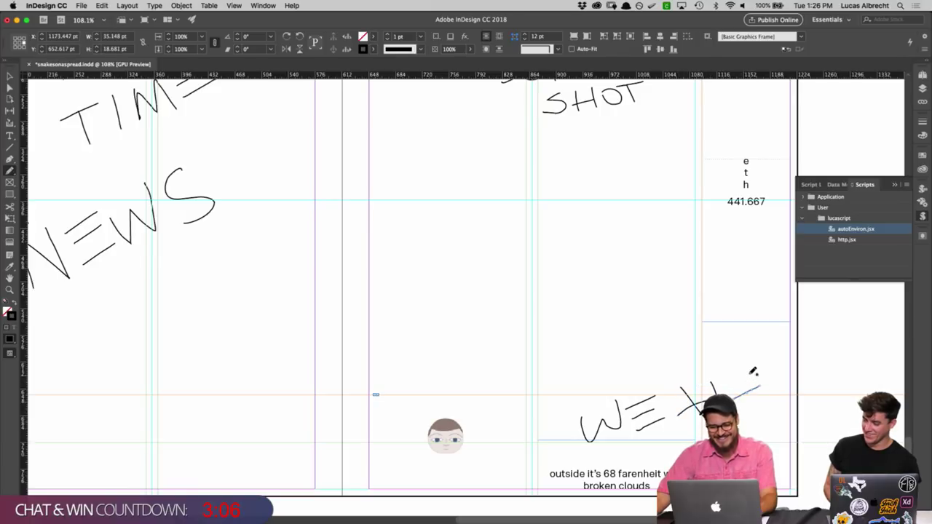
{"action": "mouse_move", "coordinate": [750, 369]}
{"action": "left_mouse_down"}
{"action": "mouse_move", "coordinate": [763, 397]}
{"action": "mouse_move", "coordinate": [802, 381]}
{"action": "mouse_move", "coordinate": [787, 357]}
{"action": "mouse_move", "coordinate": [804, 383]}
{"action": "mouse_move", "coordinate": [839, 374]}
{"action": "left_mouse_up"}
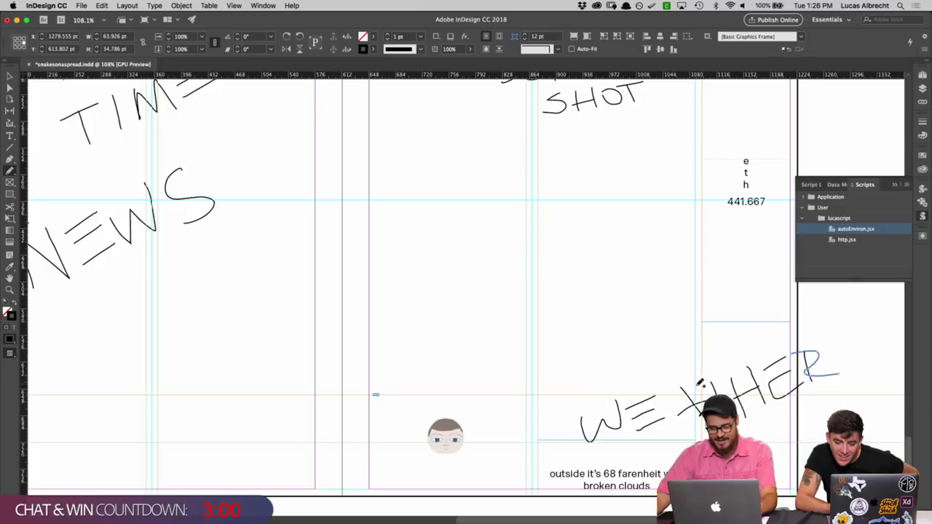
{"action": "key", "text": "super+shift+a"}
{"action": "key", "text": "super+minus"}
{"action": "key", "text": "super+minus"}
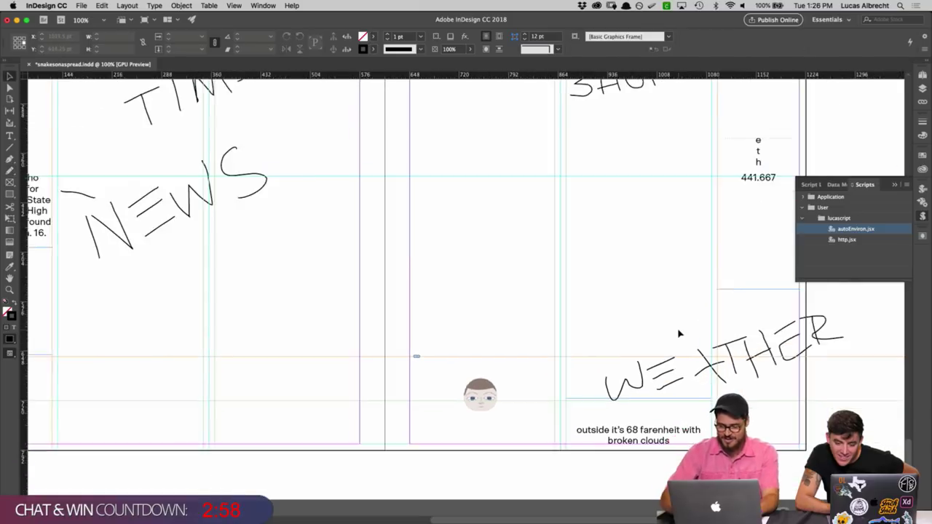
{"action": "scroll", "coordinate": [590, 339], "scroll_direction": "up", "scroll_amount": 2}
{"action": "scroll", "coordinate": [603, 346], "scroll_direction": "up", "scroll_amount": 2}
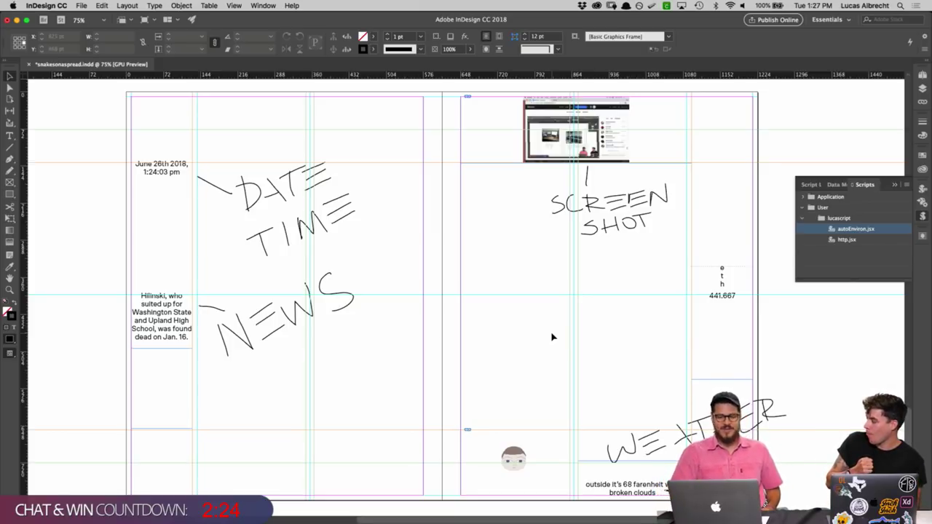
{"action": "key", "text": "z"}
{"action": "left_click", "coordinate": [523, 104]}
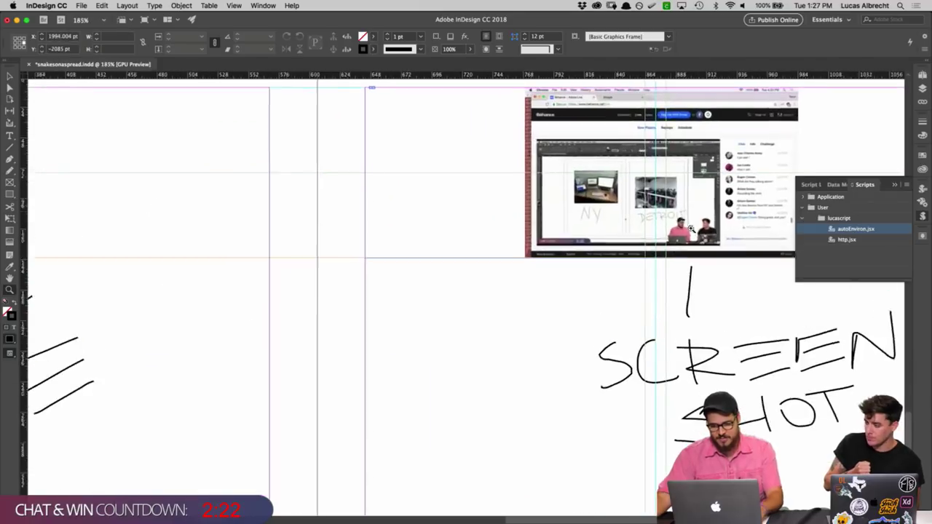
{"action": "scroll", "coordinate": [638, 313], "scroll_direction": "up", "scroll_amount": 3}
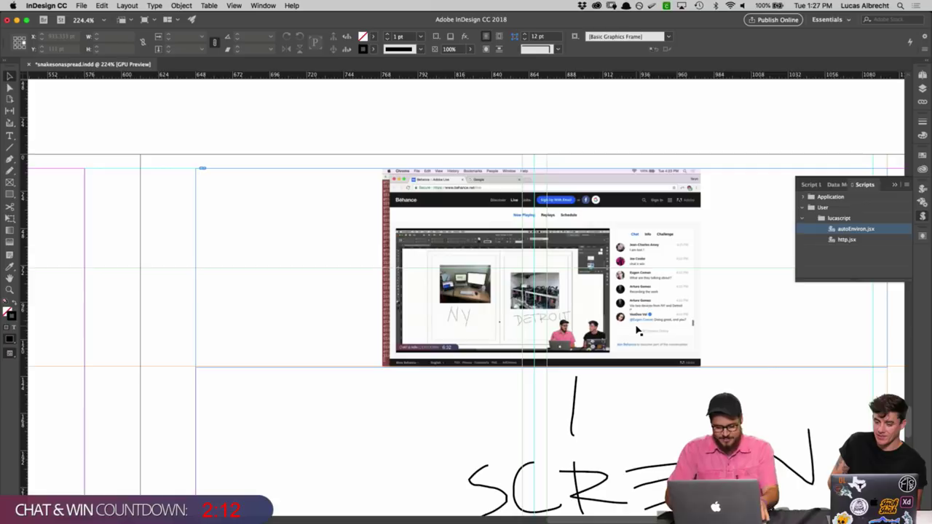
{"action": "scroll", "coordinate": [638, 331], "scroll_direction": "down", "scroll_amount": 5}
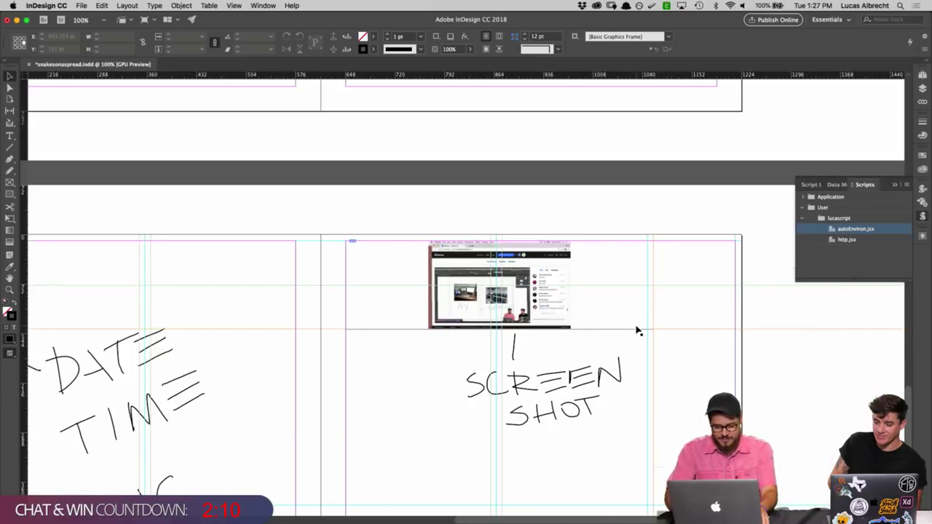
{"action": "scroll", "coordinate": [638, 331], "scroll_direction": "down", "scroll_amount": 2}
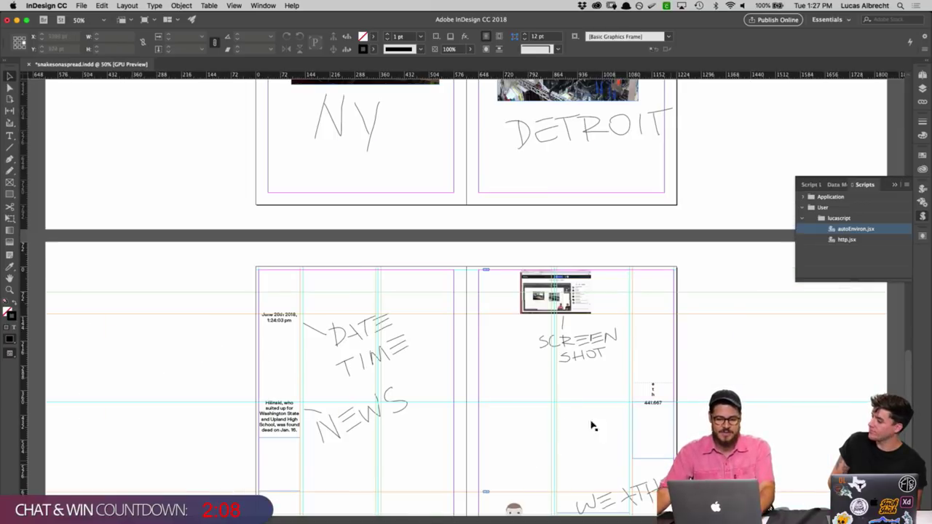
{"action": "scroll", "coordinate": [458, 344], "scroll_direction": "down", "scroll_amount": 2}
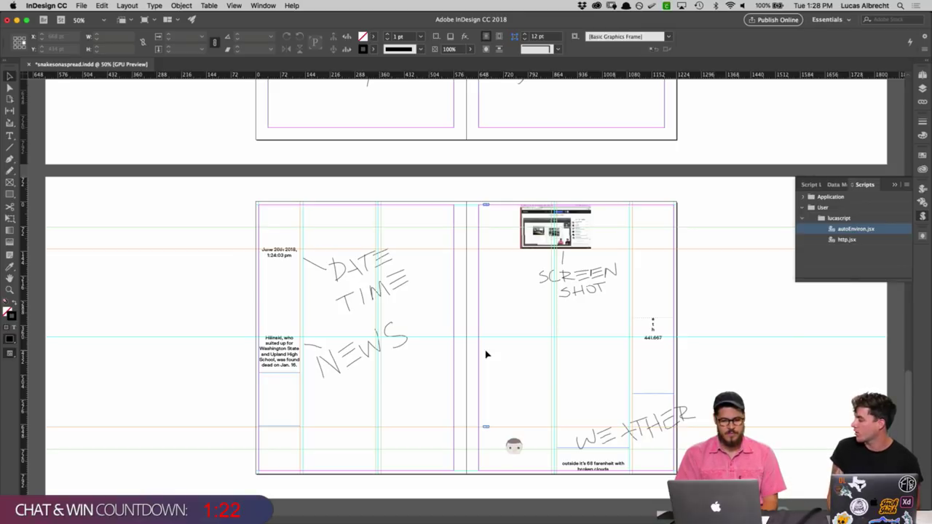
{"action": "key", "text": "z"}
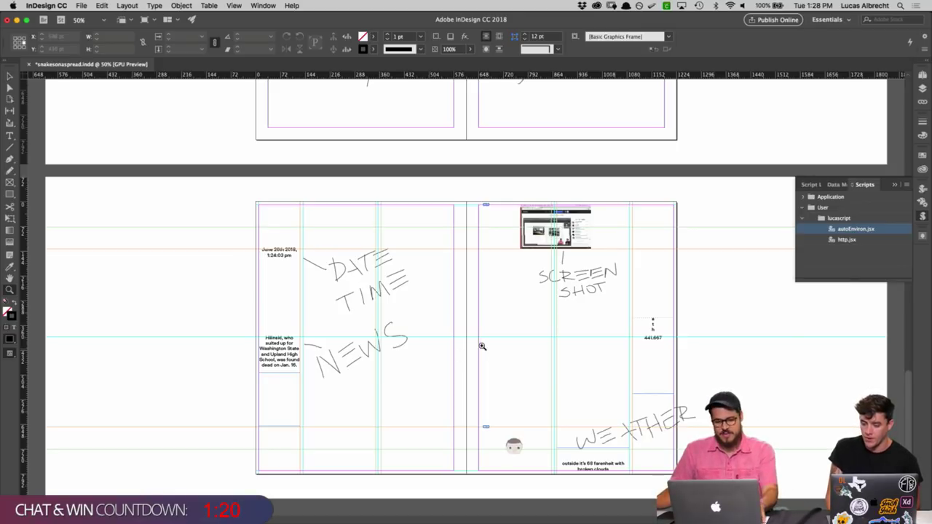
{"action": "left_click_drag", "start_coordinate": [485, 339], "coordinate": [535, 316]}
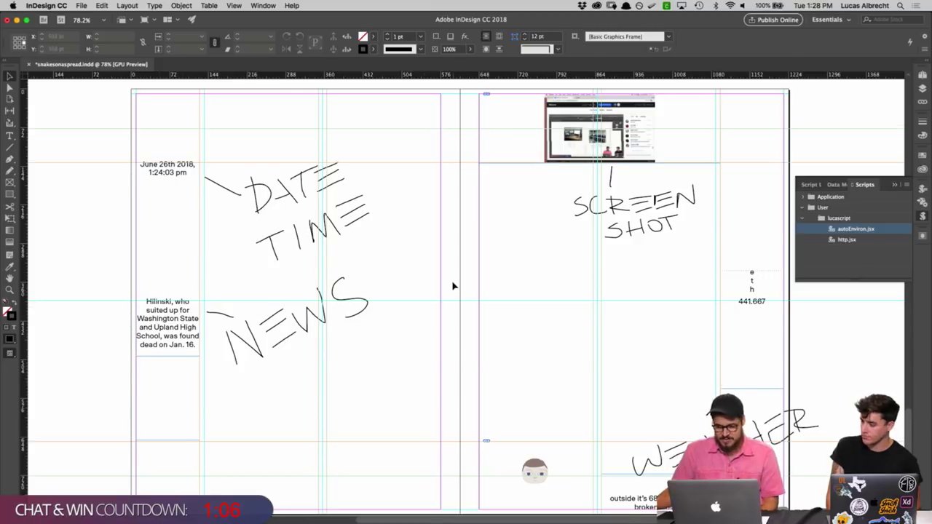
{"action": "scroll", "coordinate": [453, 286], "scroll_direction": "down", "scroll_amount": 2}
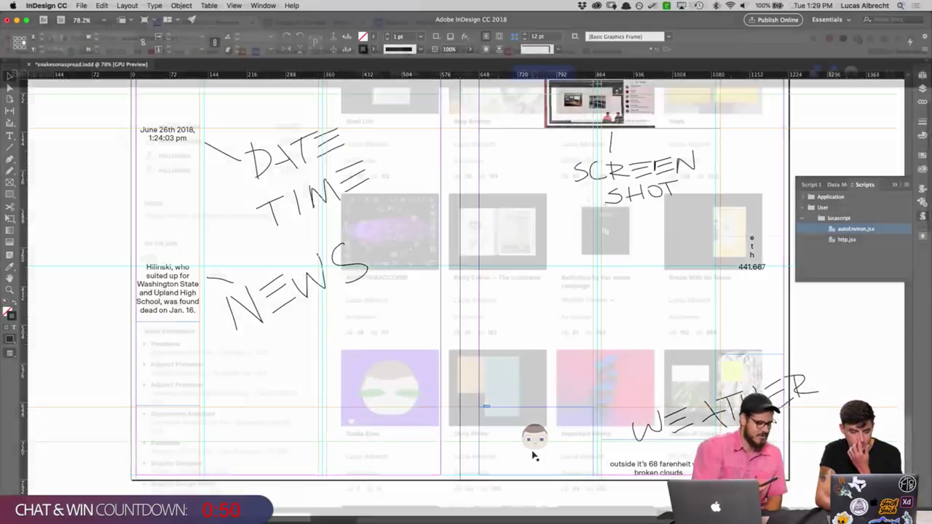
{"action": "left_click", "coordinate": [343, 416]}
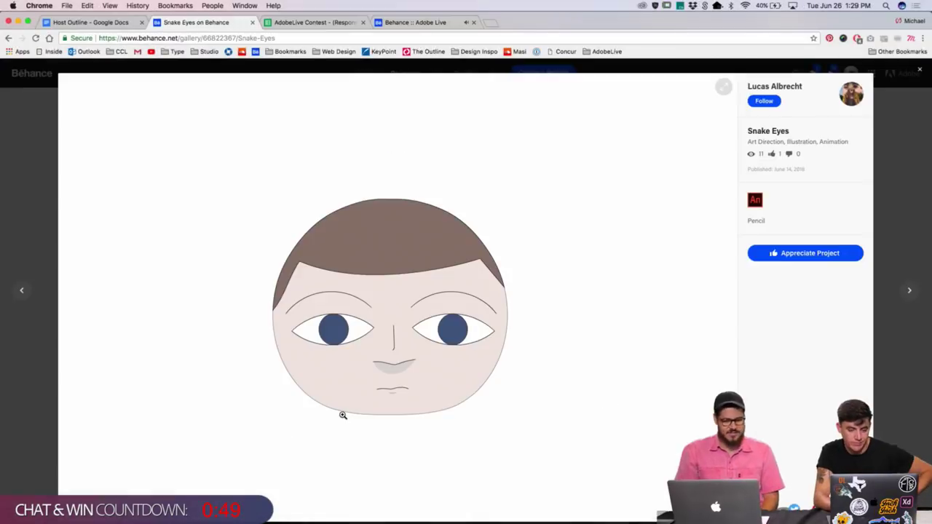
{"action": "left_click", "coordinate": [655, 347]}
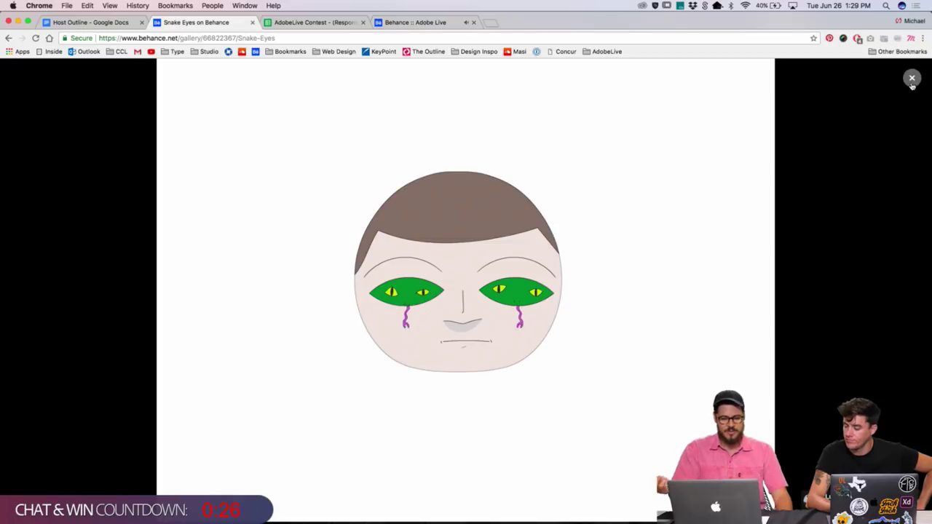
{"action": "left_click", "coordinate": [911, 78]}
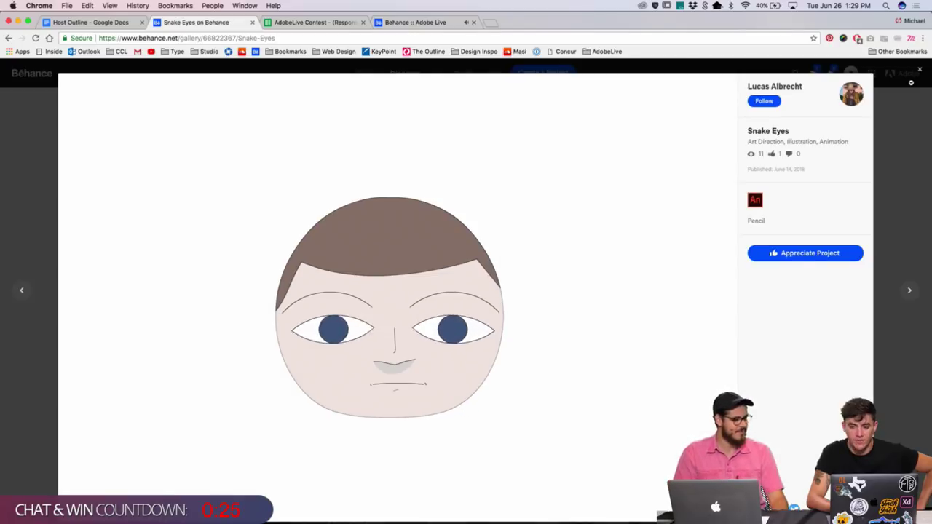
{"action": "left_click", "coordinate": [902, 148]}
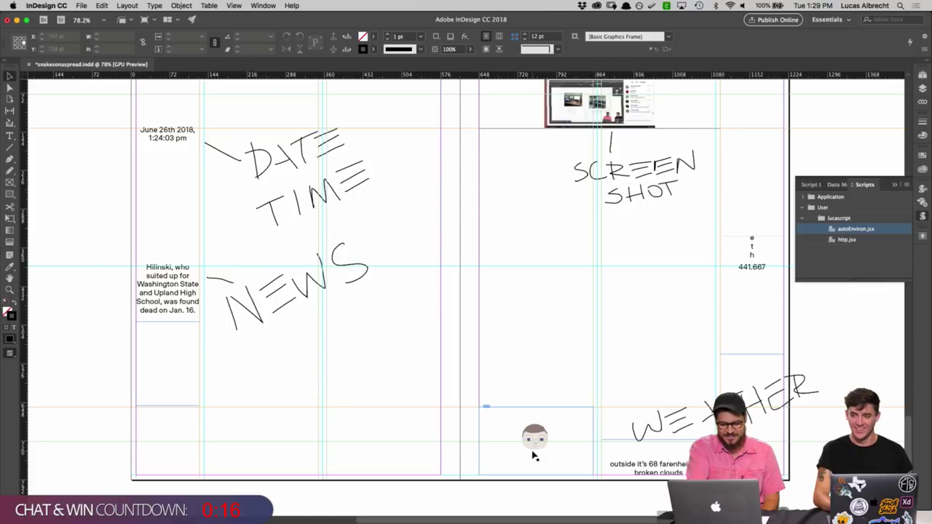
{"action": "key", "text": "shift+w"}
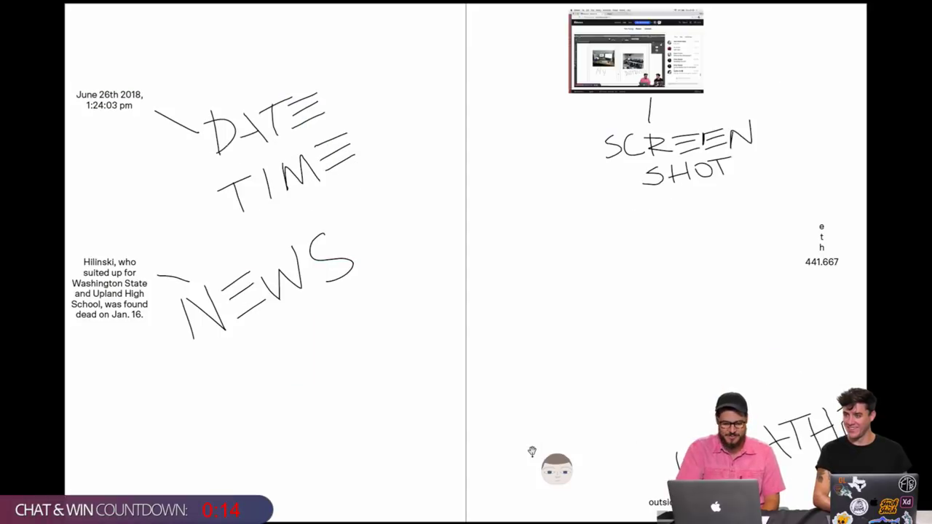
{"action": "key", "text": "Escape"}
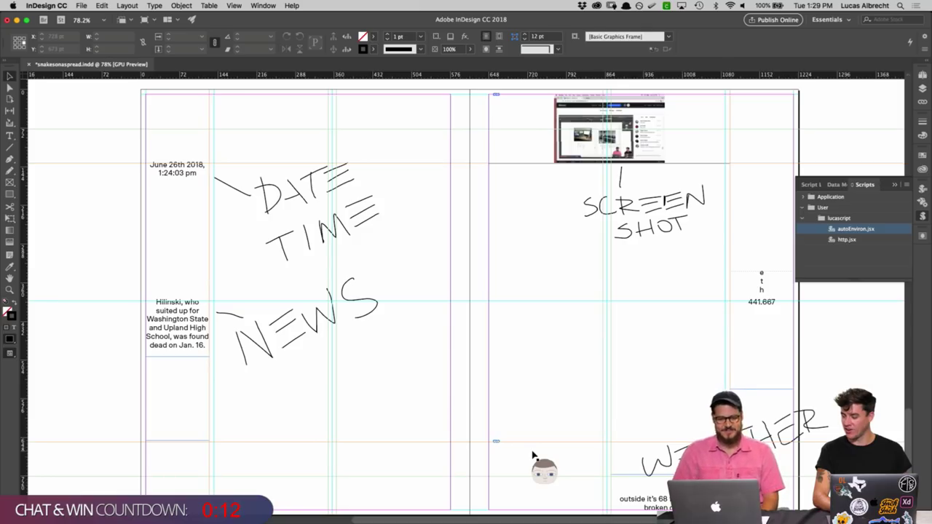
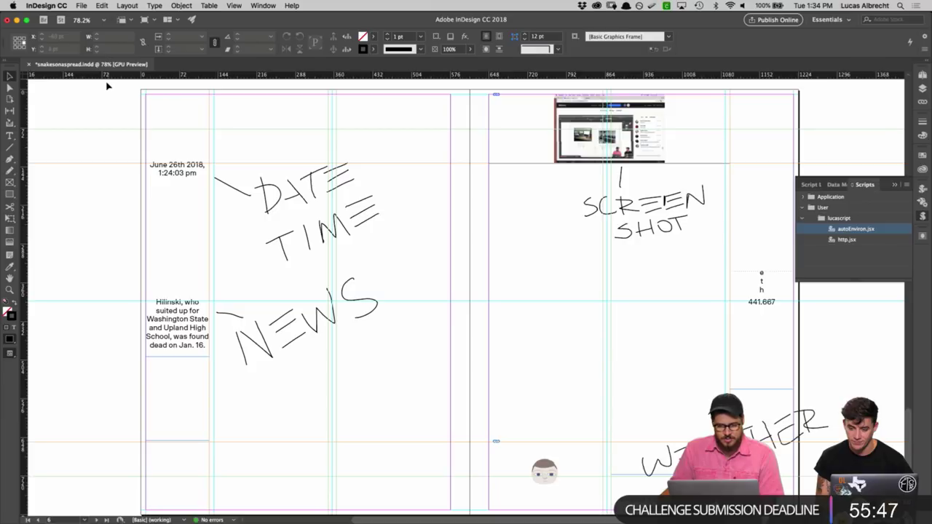
Step: Display the B-Master spread of snakesonaspread.indd from the Pages panel
{"action": "left_click", "coordinate": [82, 5]}
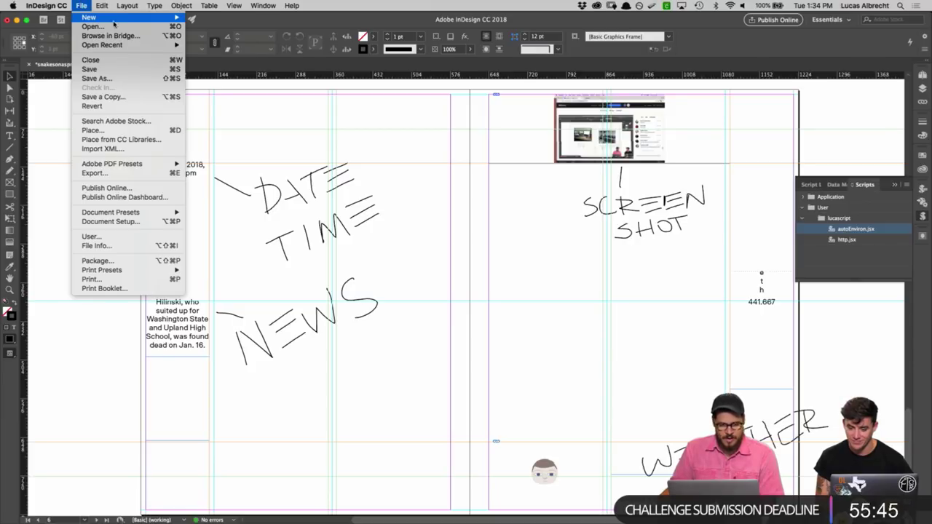
{"action": "left_click", "coordinate": [56, 115]}
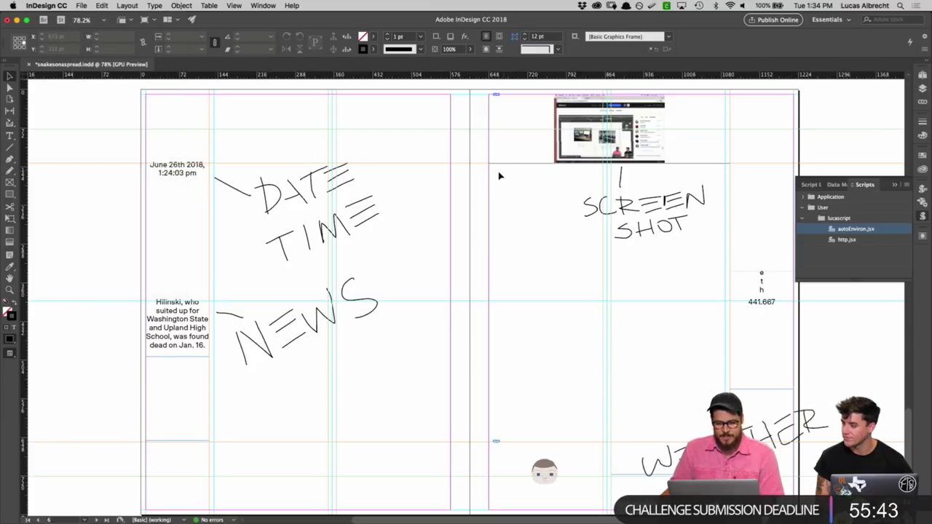
{"action": "scroll", "coordinate": [498, 175], "scroll_direction": "down", "scroll_amount": 2}
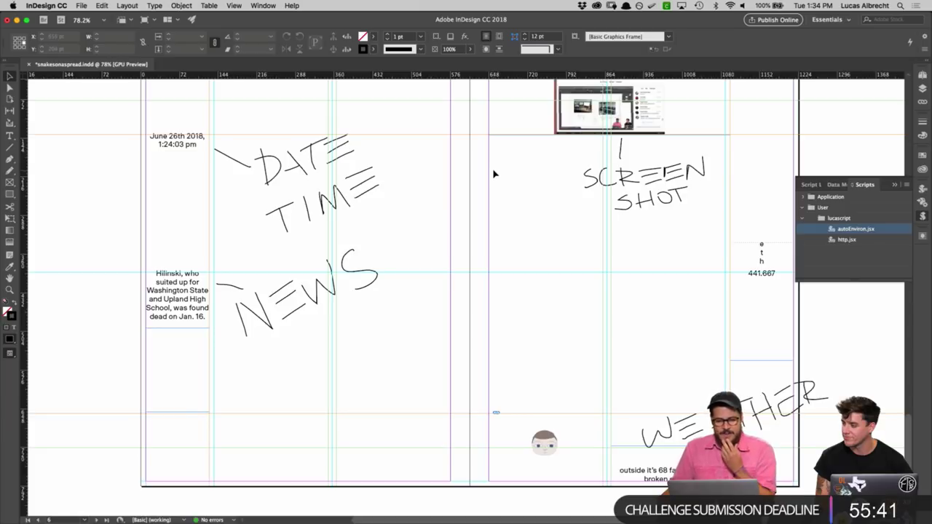
{"action": "scroll", "coordinate": [493, 175], "scroll_direction": "up", "scroll_amount": 4}
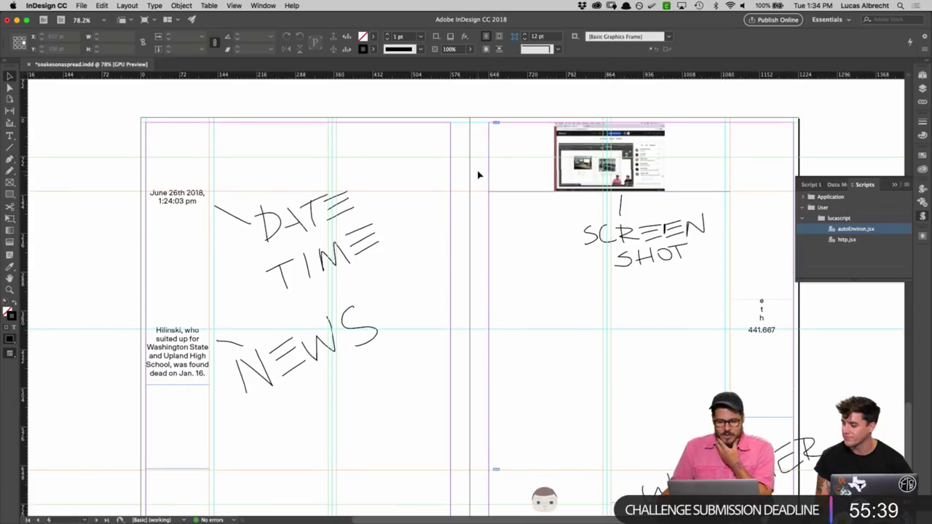
{"action": "scroll", "coordinate": [488, 179], "scroll_direction": "down", "scroll_amount": 2}
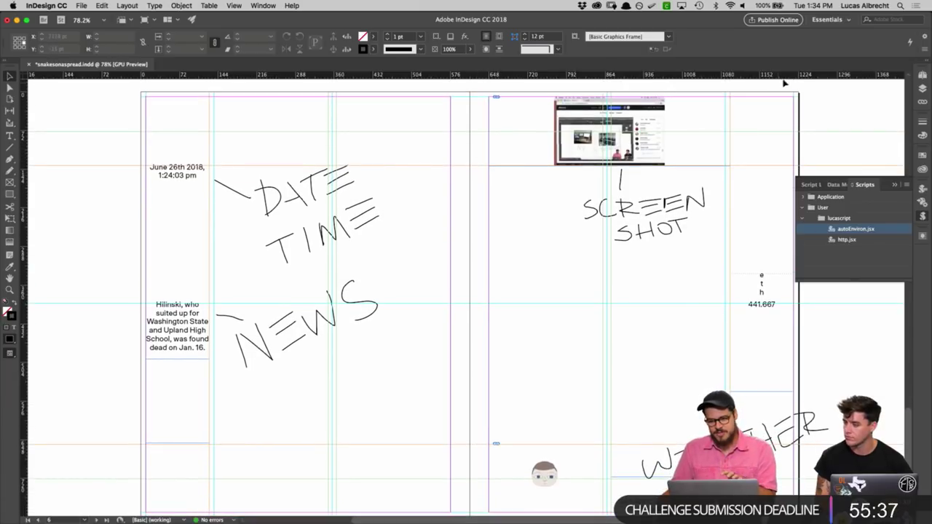
{"action": "left_click", "coordinate": [923, 75]}
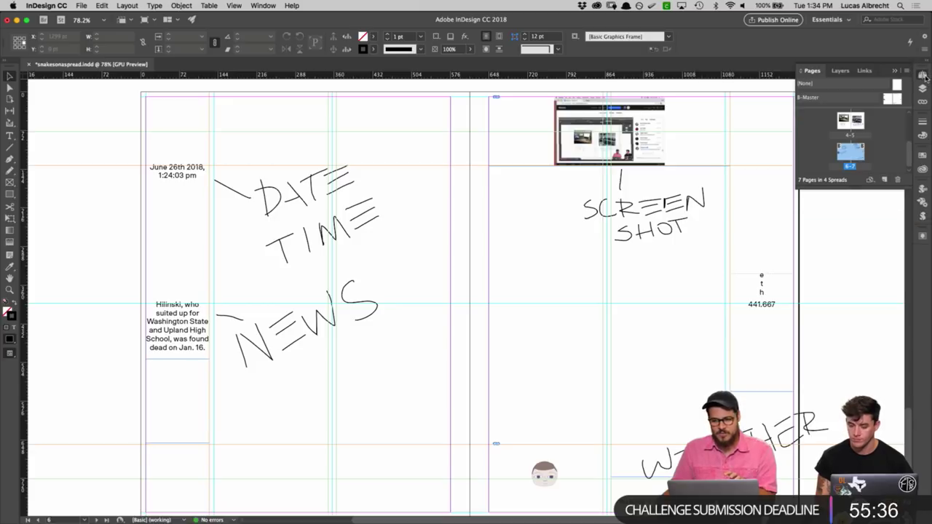
{"action": "double_click", "coordinate": [890, 98]}
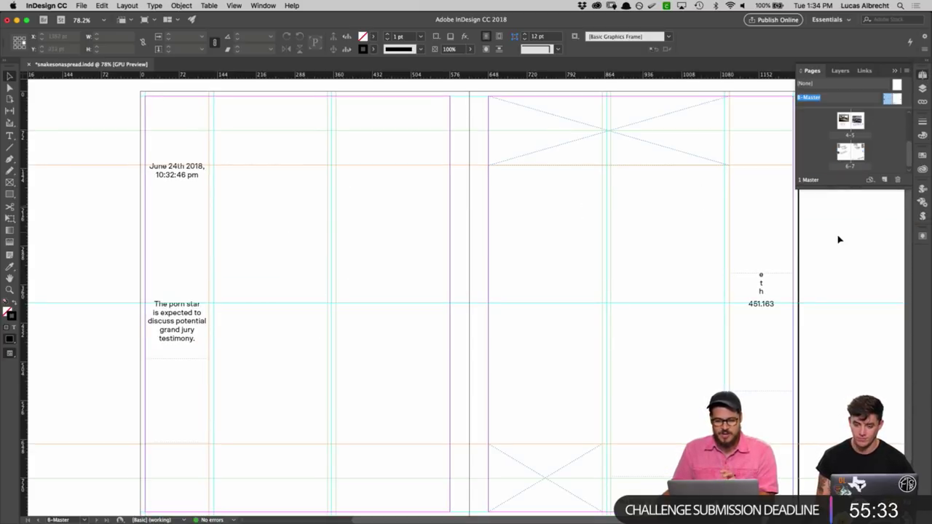
Step: Glance at the Layers panel, then return to the Pages panel
{"action": "scroll", "coordinate": [836, 237], "scroll_direction": "down", "scroll_amount": 2}
{"action": "scroll", "coordinate": [838, 233], "scroll_direction": "down", "scroll_amount": 2}
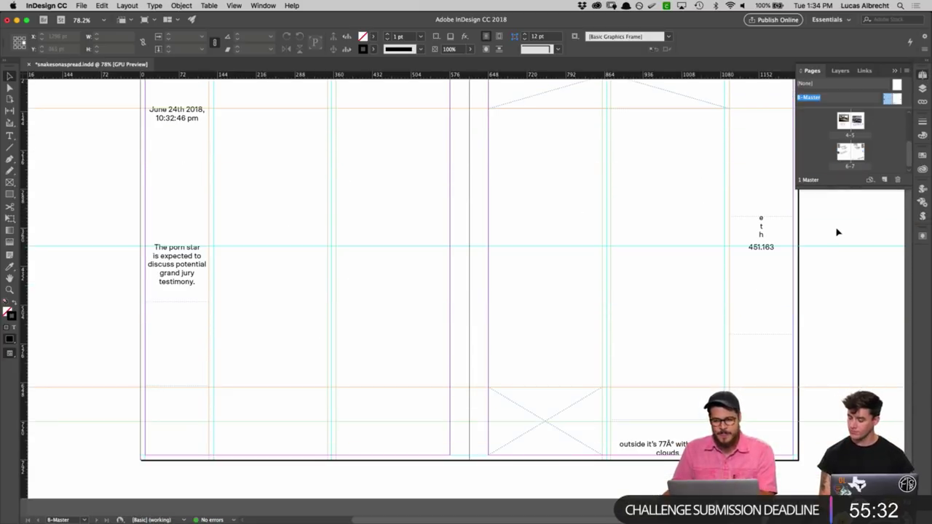
{"action": "left_click", "coordinate": [922, 88]}
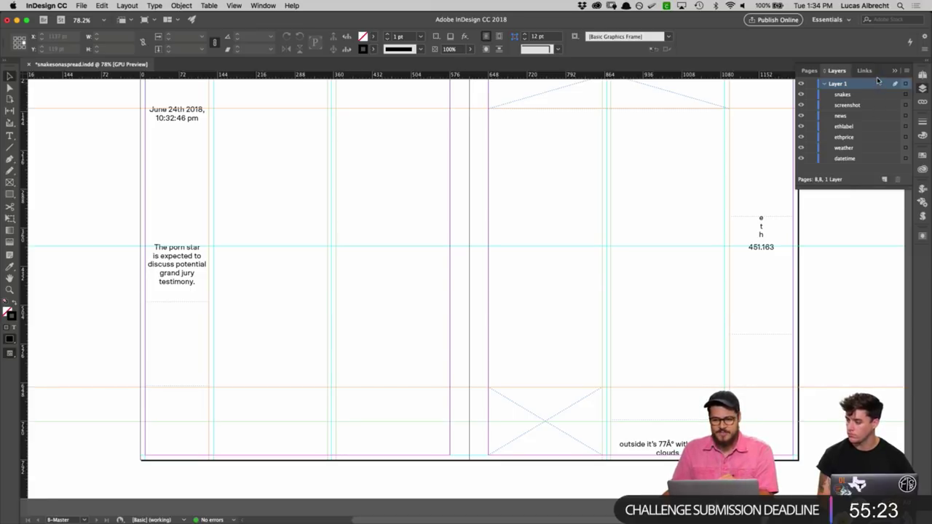
{"action": "left_click", "coordinate": [895, 71]}
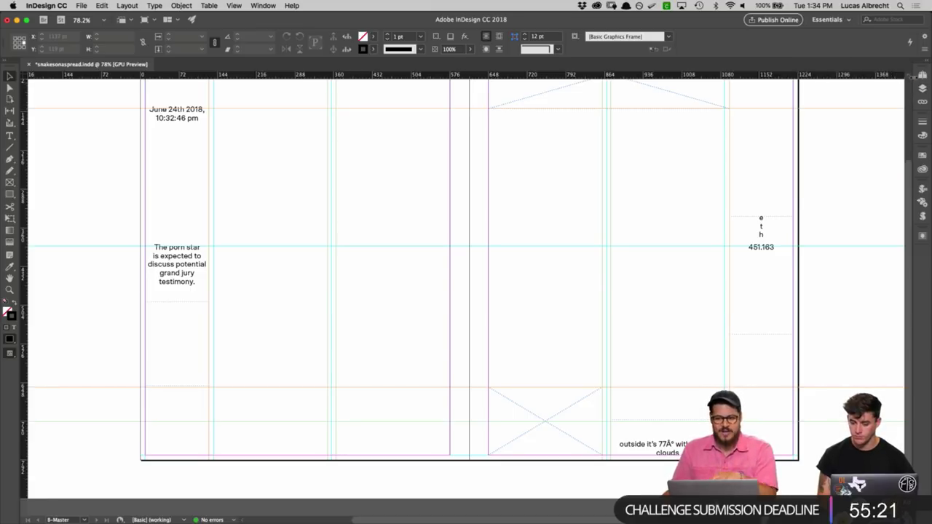
{"action": "left_click", "coordinate": [923, 76]}
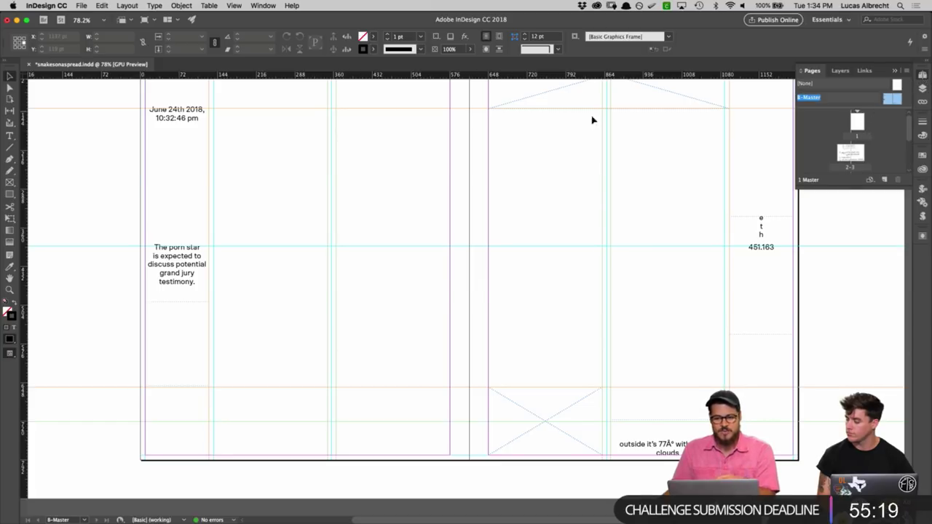
{"action": "left_click", "coordinate": [82, 5]}
Step: Create a new 8.5 × 11 in document in inches with Facing Pages turned on
{"action": "mouse_move", "coordinate": [102, 17]}
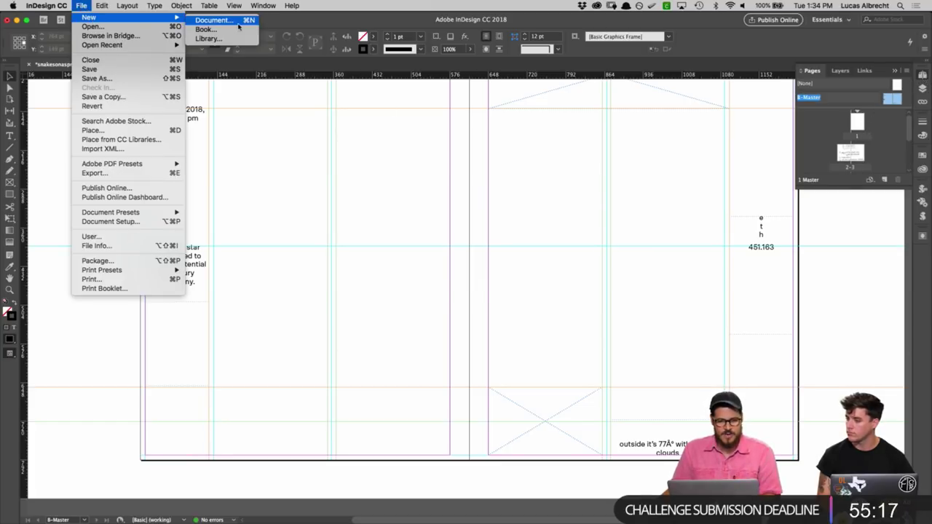
{"action": "left_click", "coordinate": [235, 23]}
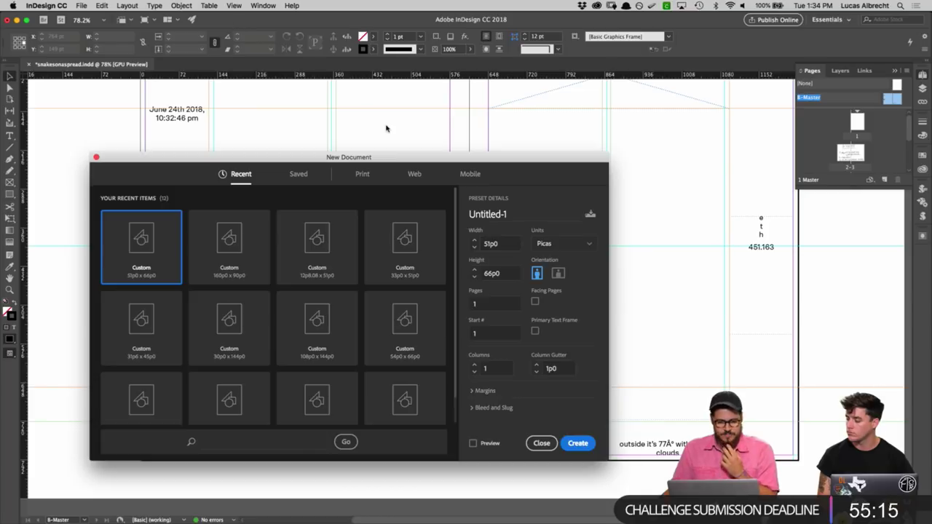
{"action": "left_click_drag", "start_coordinate": [391, 157], "coordinate": [464, 100]}
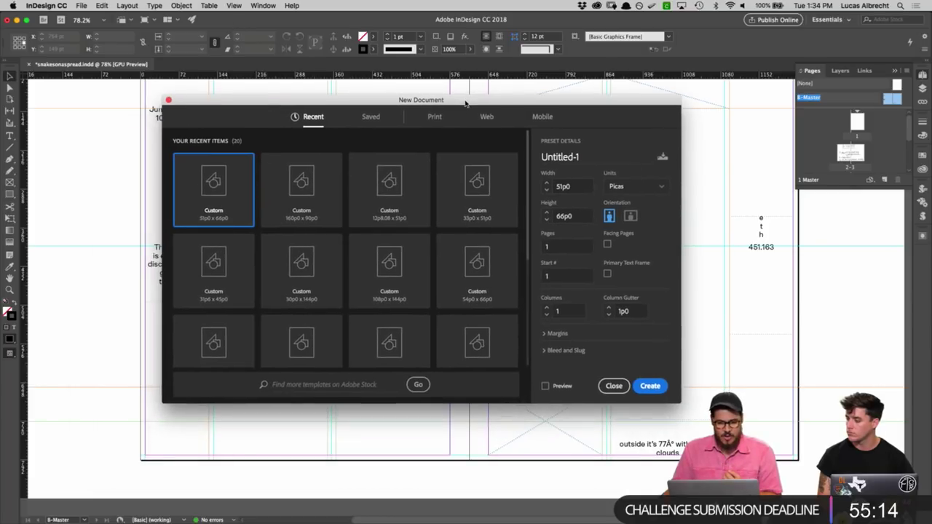
{"action": "left_click", "coordinate": [645, 189]}
{"action": "left_click", "coordinate": [646, 239]}
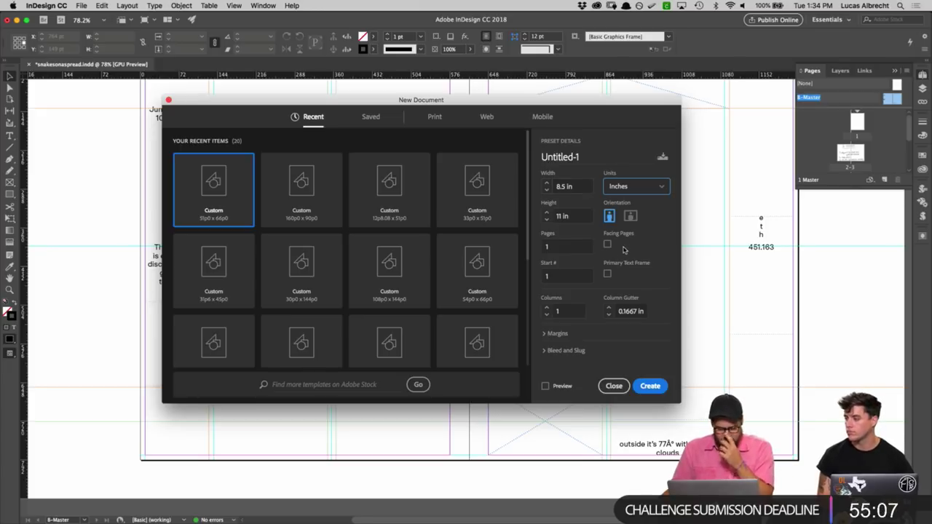
{"action": "left_click", "coordinate": [608, 246]}
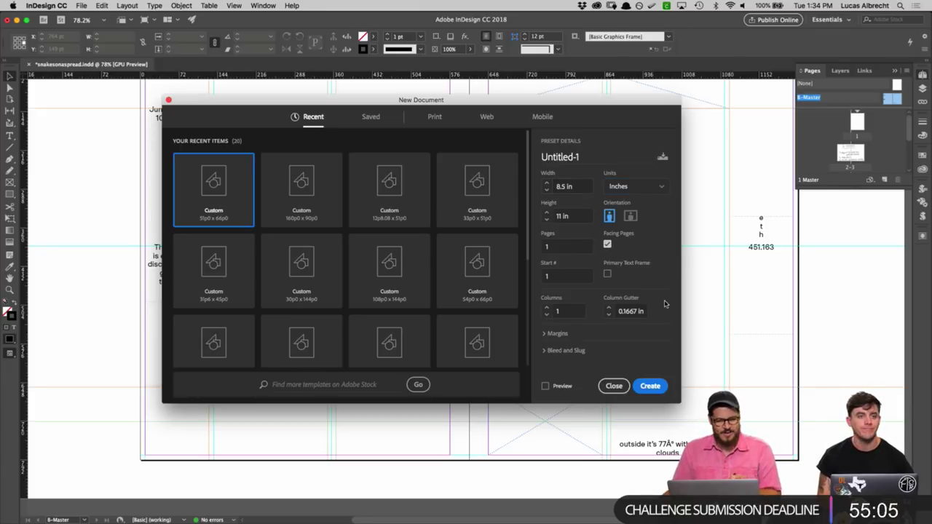
{"action": "left_click", "coordinate": [650, 386]}
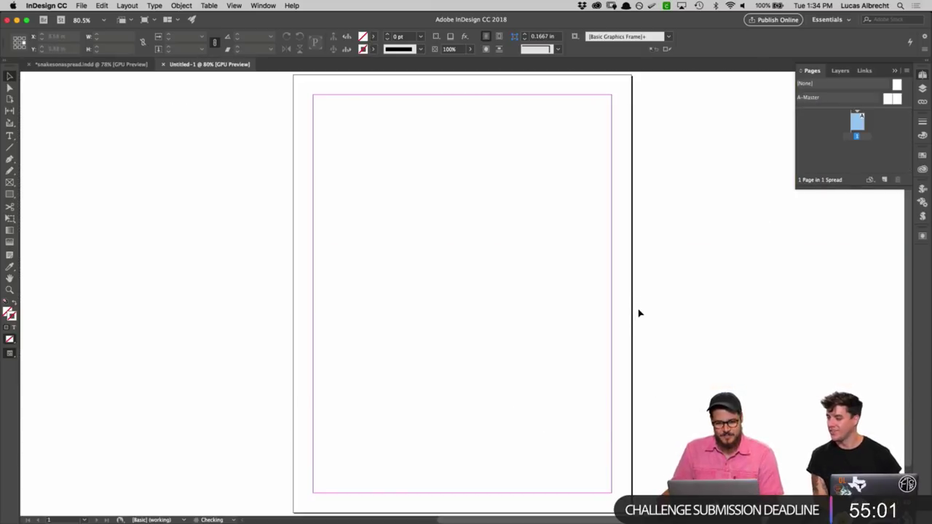
Step: Show Untitled-1's A-Master spread and select its left page
{"action": "double_click", "coordinate": [887, 99]}
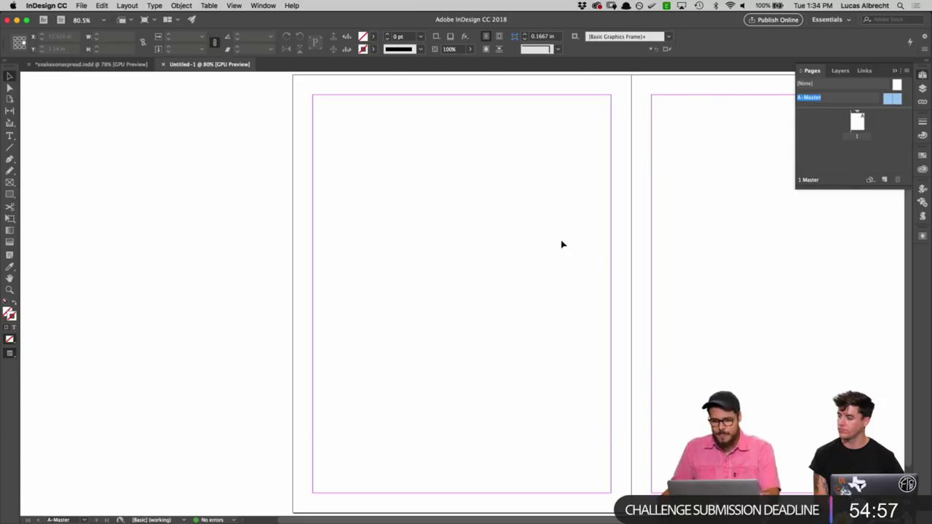
{"action": "scroll", "coordinate": [604, 250], "scroll_direction": "right", "scroll_amount": 5}
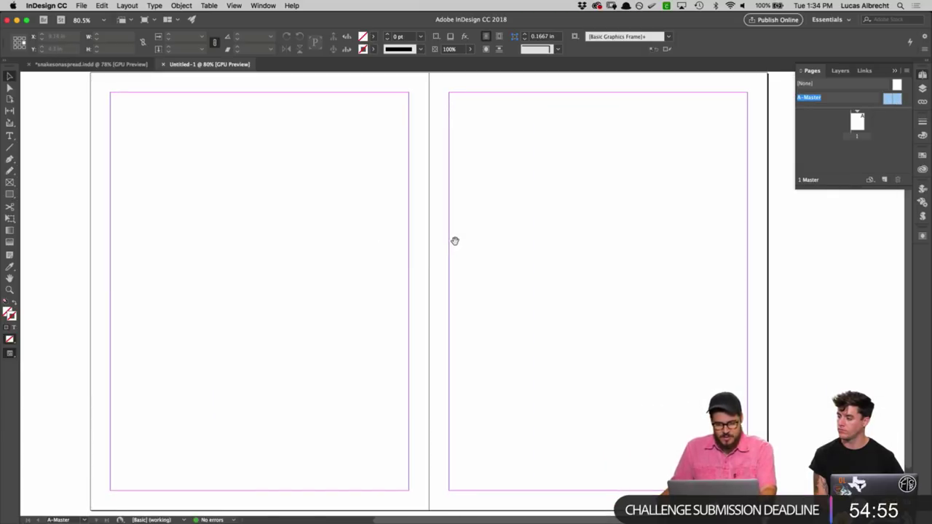
{"action": "scroll", "coordinate": [450, 246], "scroll_direction": "down", "scroll_amount": 1}
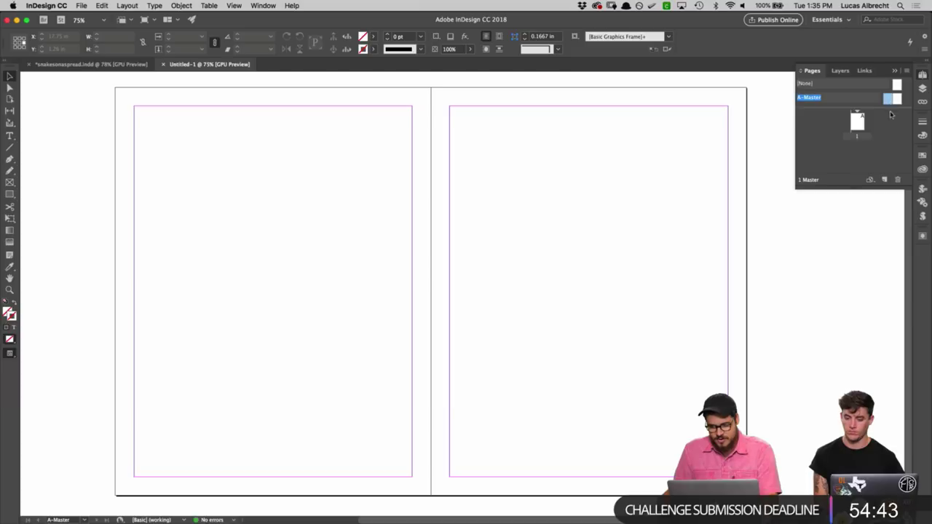
{"action": "left_click", "coordinate": [886, 100]}
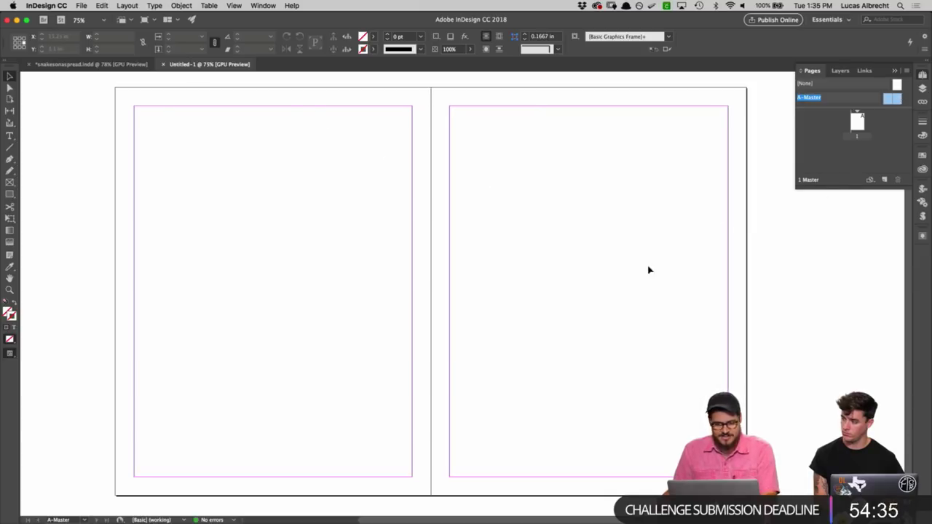
Step: Check the 0.5 in margins in Margins and Columns without changing them
{"action": "left_click", "coordinate": [81, 5]}
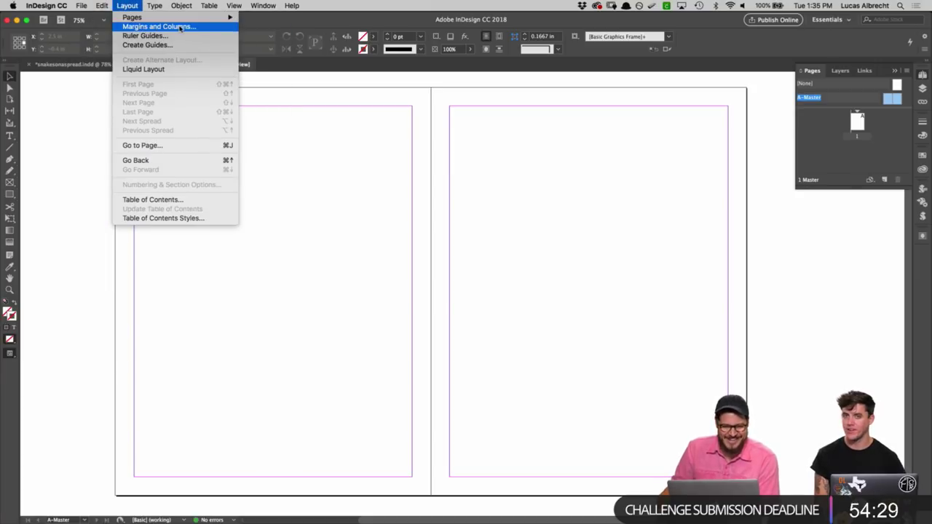
{"action": "left_click", "coordinate": [184, 28]}
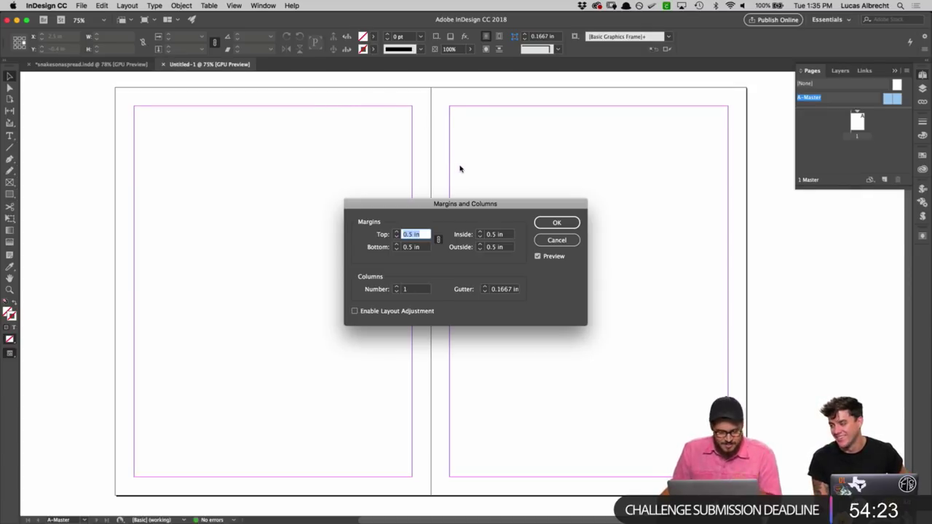
{"action": "left_click", "coordinate": [558, 240]}
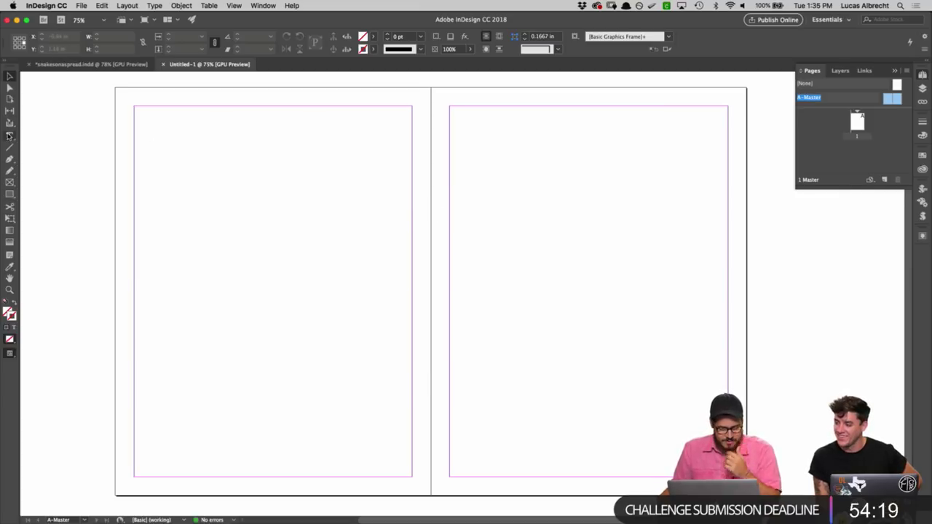
Step: Draw a text frame and set Scto Grotesk A Regular, 14 pt on 16 pt leading
{"action": "key", "text": "t"}
{"action": "left_click_drag", "start_coordinate": [217, 157], "coordinate": [380, 247]}
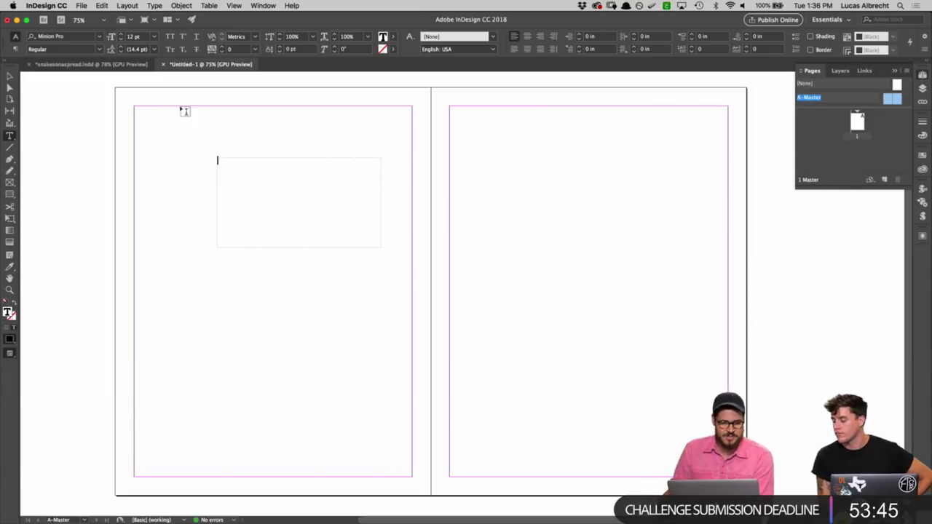
{"action": "left_click", "coordinate": [139, 36]}
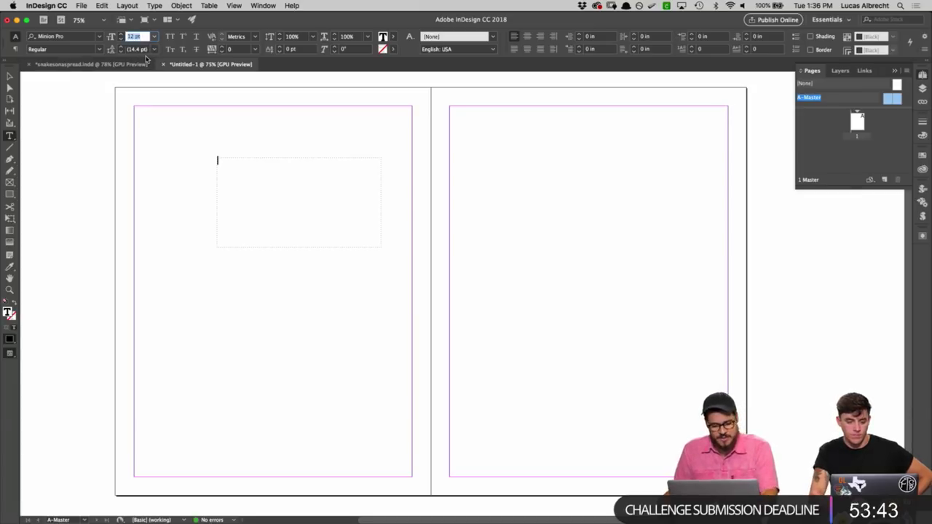
{"action": "type", "text": "14"}
{"action": "key", "text": "Tab"}
{"action": "type", "text": "16"}
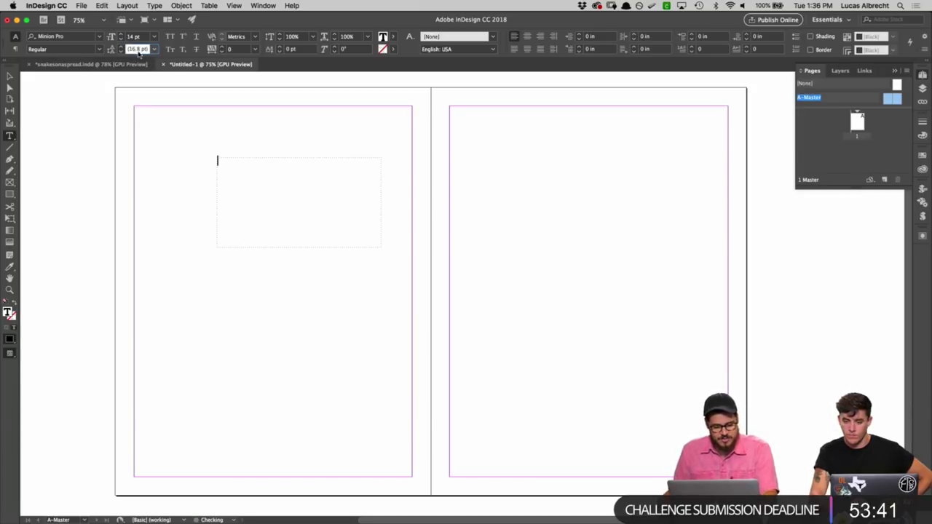
{"action": "left_click", "coordinate": [53, 35]}
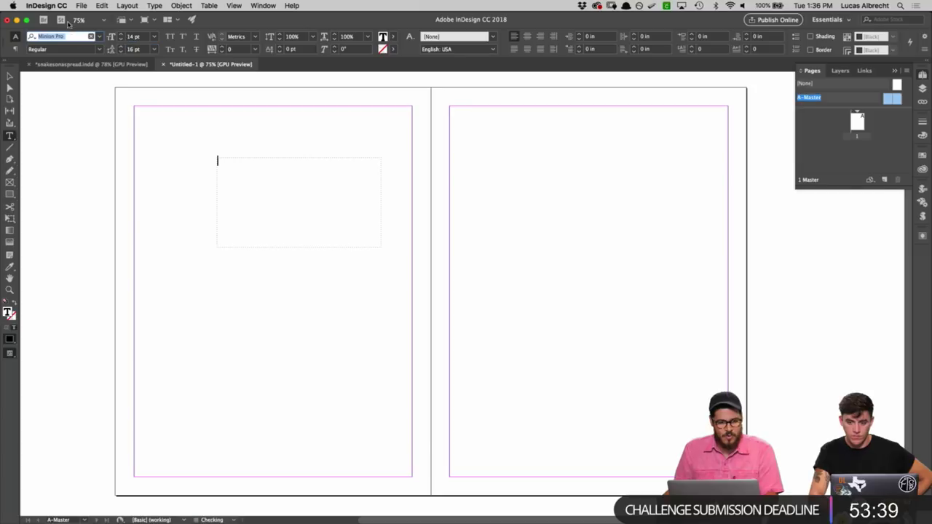
{"action": "type", "text": "sct"}
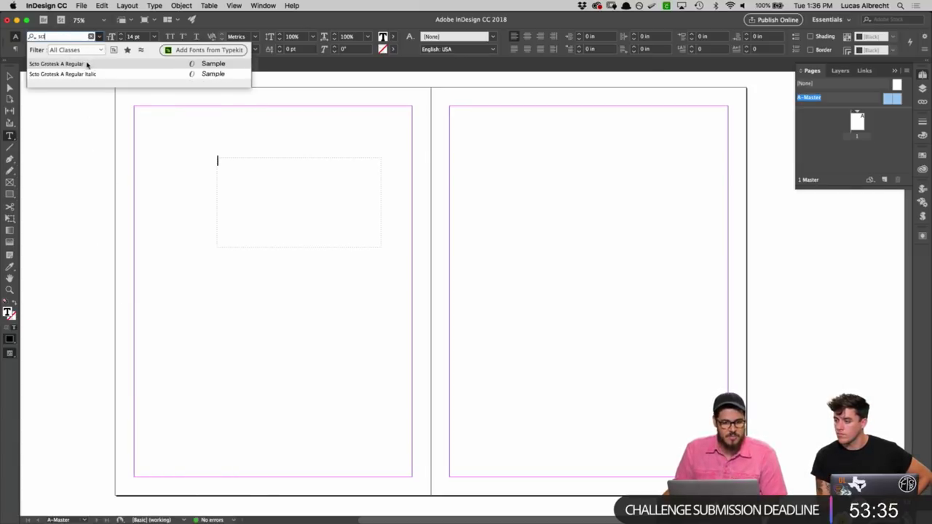
{"action": "left_click", "coordinate": [87, 64]}
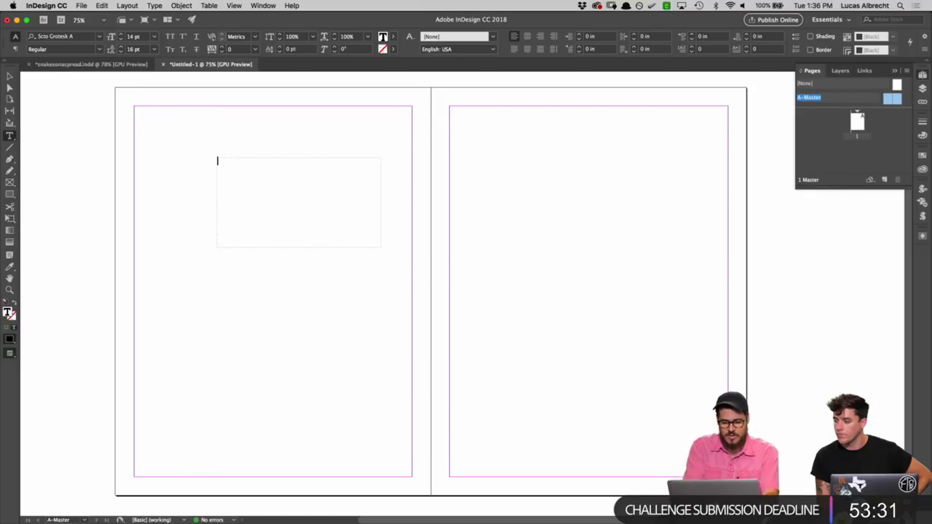
Step: Type 'this is the type' and paste copies to fill four lines
{"action": "type", "text": "this is the type"}
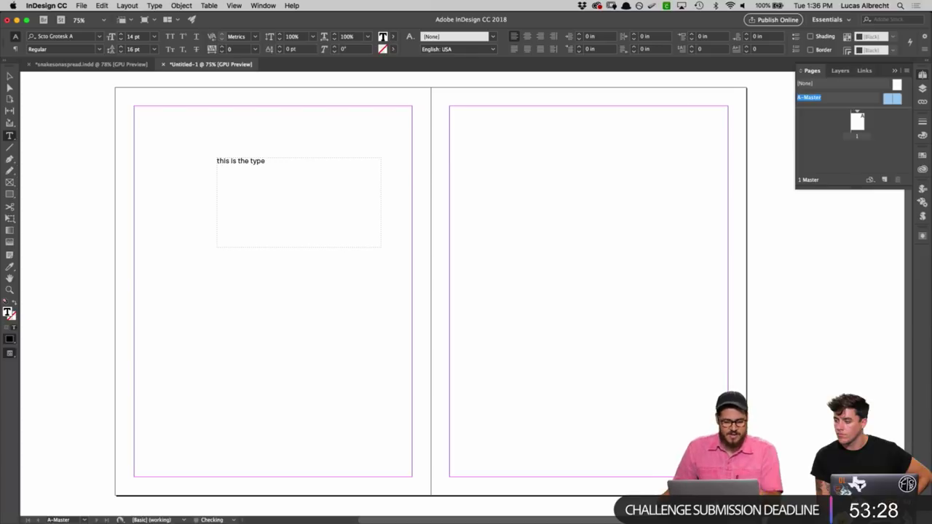
{"action": "key", "text": "cmd+a"}
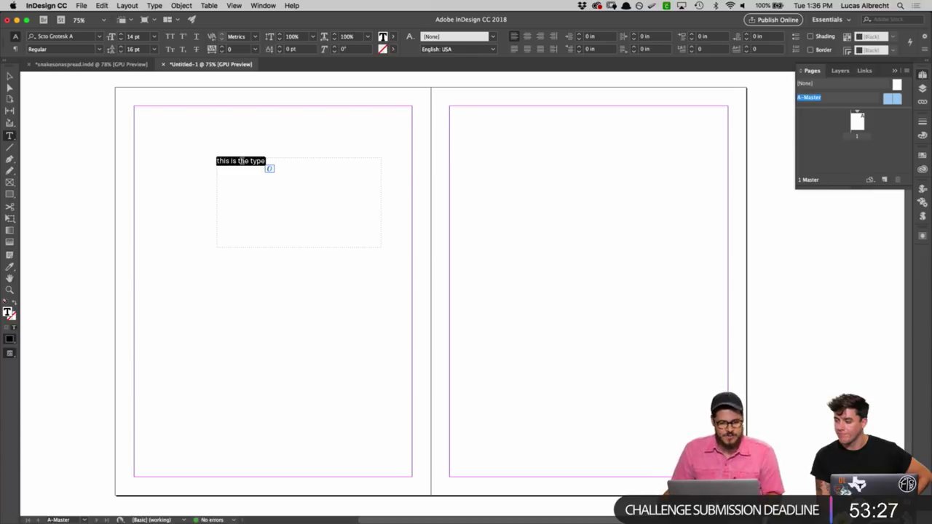
{"action": "key", "text": "cmd+c"}
{"action": "key", "text": "Right"}
{"action": "key", "text": "Return"}
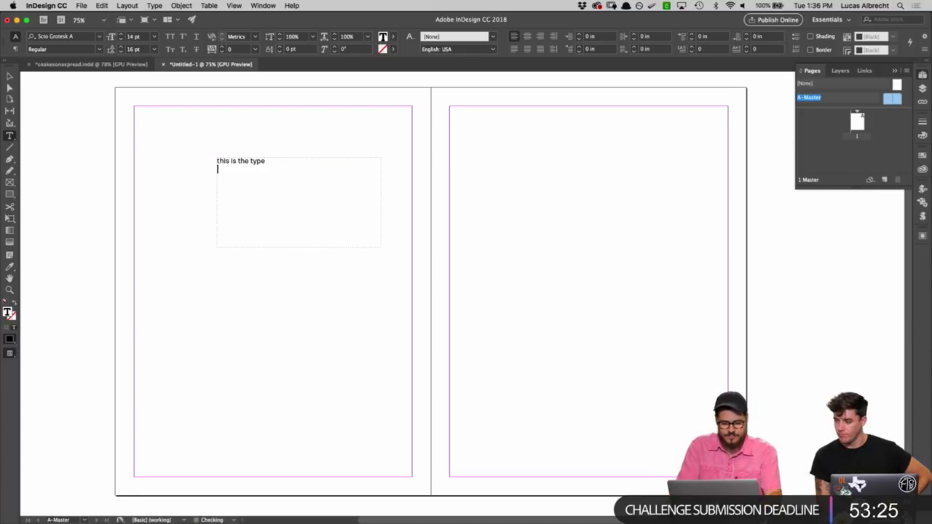
{"action": "key", "text": "cmd+v"}
{"action": "key", "text": "cmd+v"}
{"action": "key", "text": "Return"}
{"action": "key", "text": "cmd+v"}
{"action": "key", "text": "cmd+v"}
{"action": "key", "text": "Return"}
{"action": "key", "text": "cmd+v"}
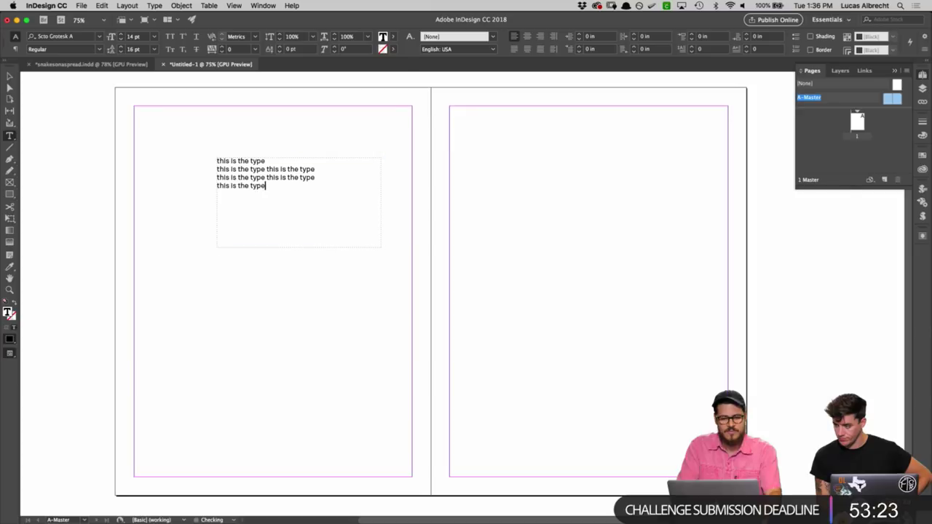
{"action": "key", "text": "Escape"}
{"action": "key", "text": "z"}
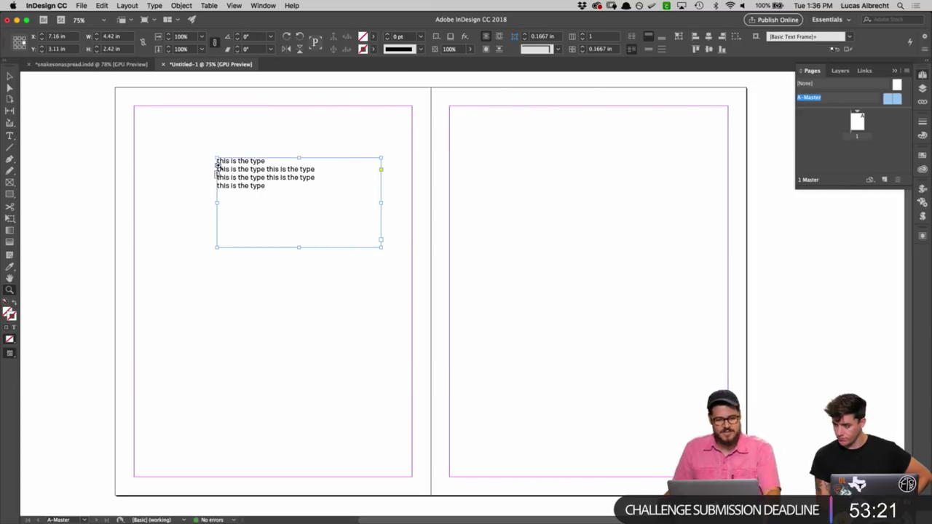
{"action": "left_click_drag", "start_coordinate": [220, 160], "coordinate": [447, 254]}
{"action": "scroll", "coordinate": [437, 253], "scroll_direction": "up", "scroll_amount": 1}
{"action": "scroll", "coordinate": [406, 250], "scroll_direction": "right", "scroll_amount": 2}
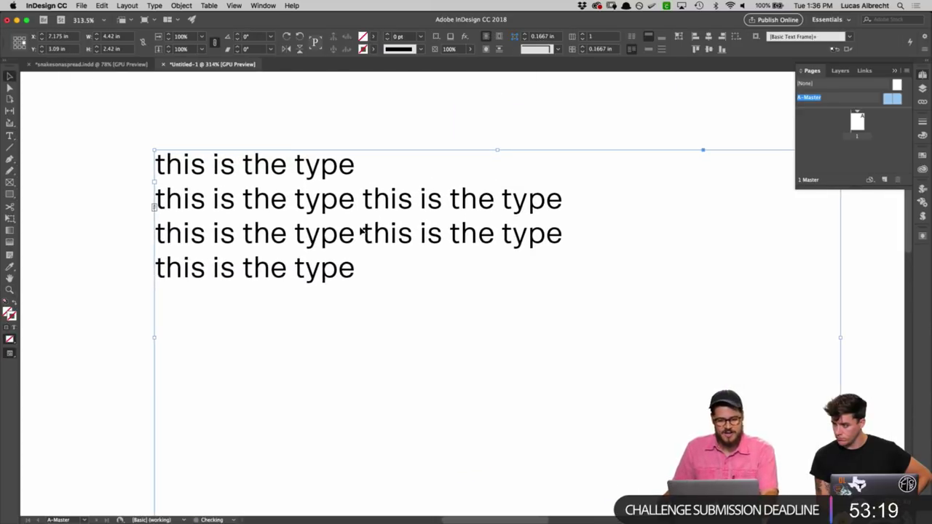
{"action": "key", "text": "v"}
{"action": "scroll", "coordinate": [426, 226], "scroll_direction": "right", "scroll_amount": 2}
{"action": "double_click", "coordinate": [318, 200]}
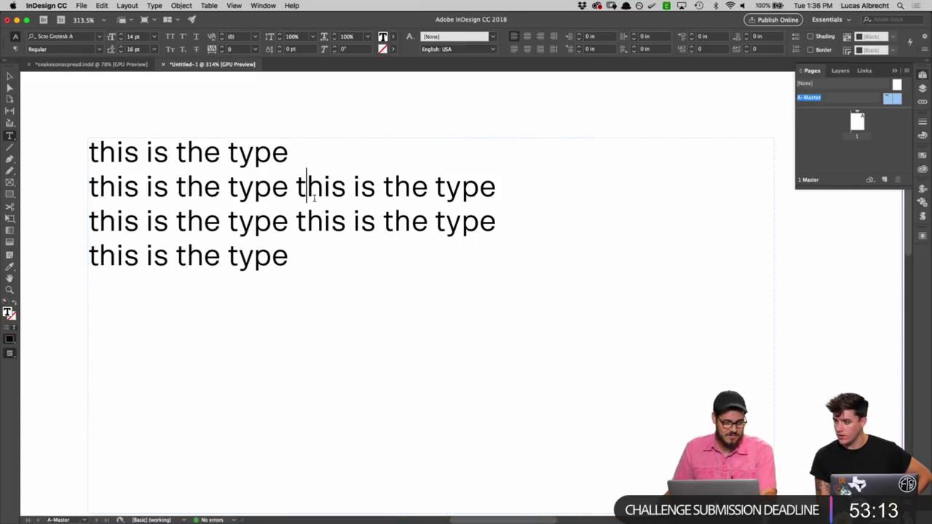
{"action": "key", "text": "Escape"}
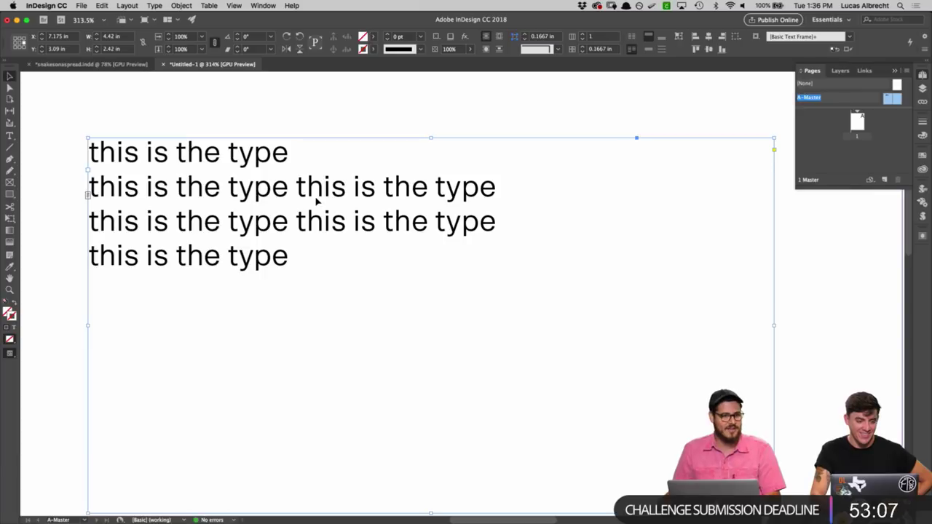
{"action": "left_click_drag", "start_coordinate": [304, 208], "coordinate": [344, 230]}
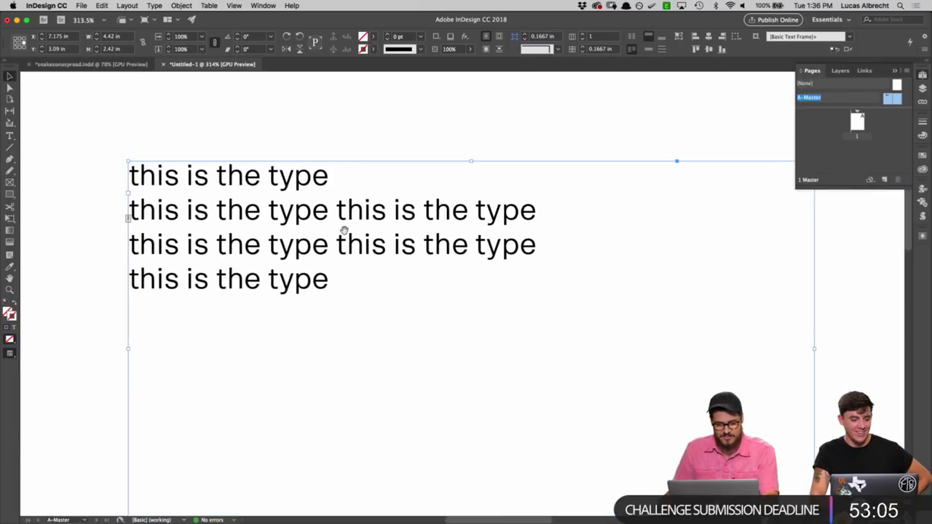
{"action": "left_click", "coordinate": [352, 125]}
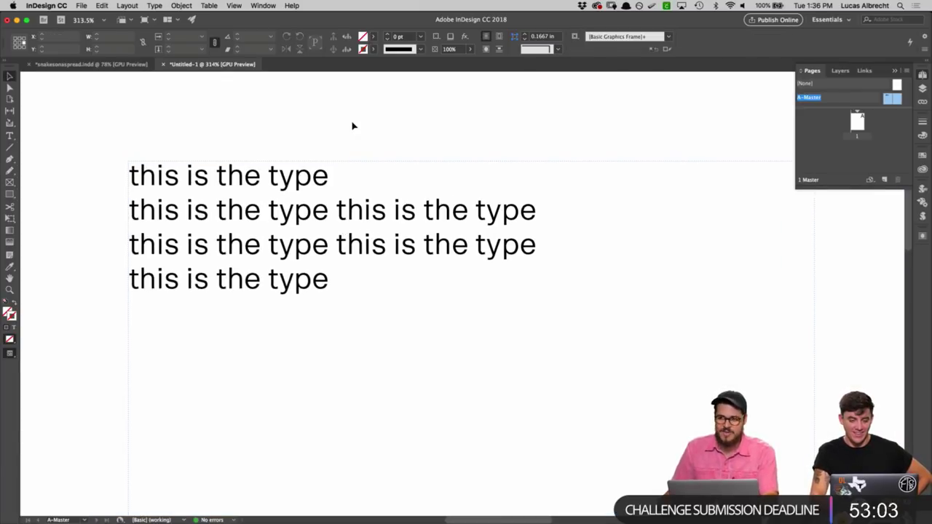
{"action": "left_click", "coordinate": [437, 210]}
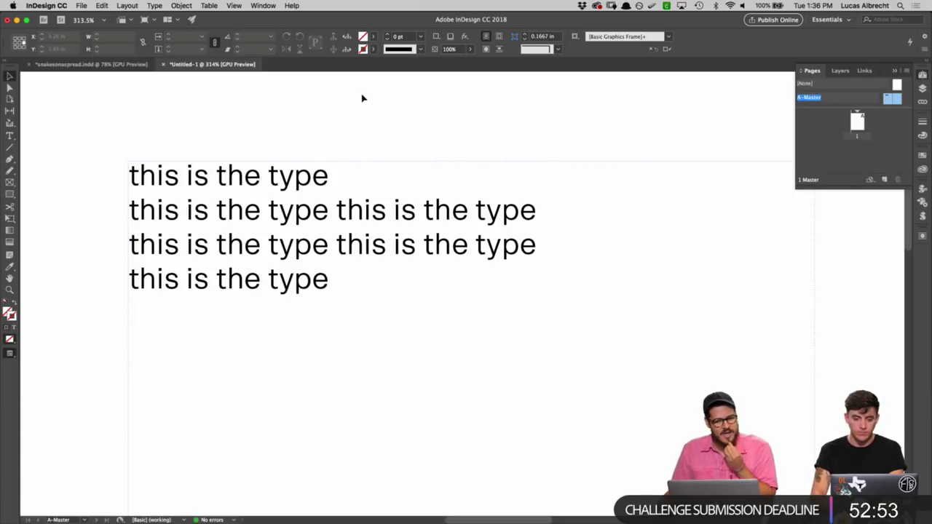
{"action": "scroll", "coordinate": [364, 270], "scroll_direction": "left", "scroll_amount": 5}
{"action": "scroll", "coordinate": [418, 245], "scroll_direction": "up", "scroll_amount": 2}
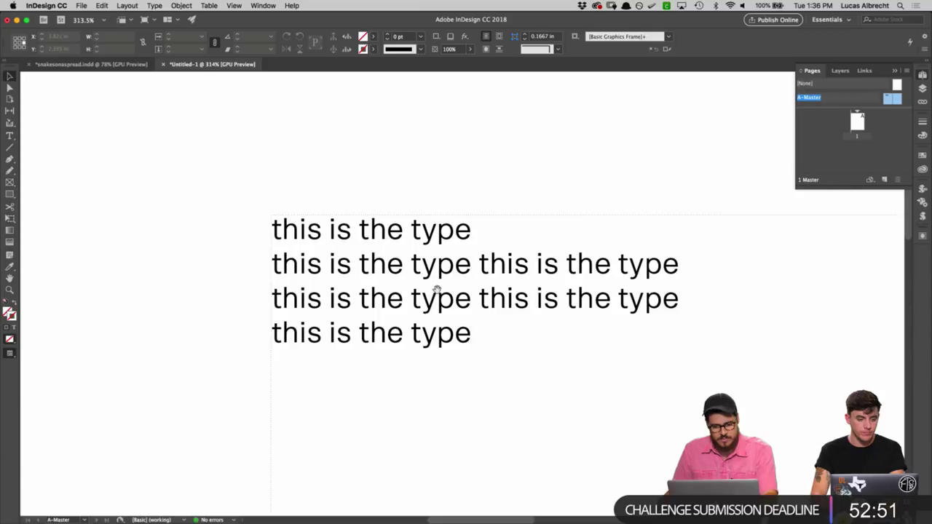
{"action": "scroll", "coordinate": [437, 270], "scroll_direction": "left", "scroll_amount": 5}
{"action": "scroll", "coordinate": [437, 269], "scroll_direction": "up", "scroll_amount": 3}
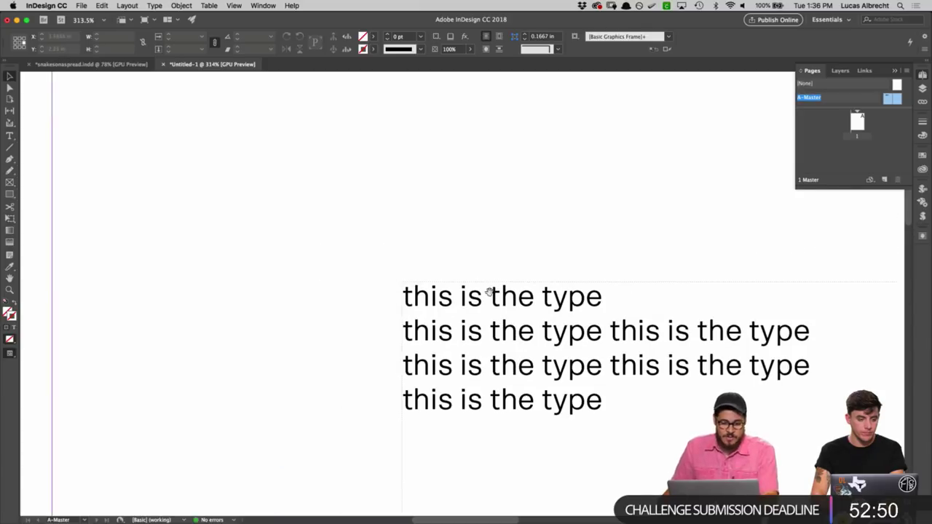
{"action": "scroll", "coordinate": [451, 248], "scroll_direction": "right", "scroll_amount": 3}
{"action": "scroll", "coordinate": [452, 248], "scroll_direction": "down", "scroll_amount": 3}
Step: Set the sample frame's first baseline offset to x Height in Text Frame Options
{"action": "left_click", "coordinate": [458, 263]}
{"action": "key", "text": "super+b"}
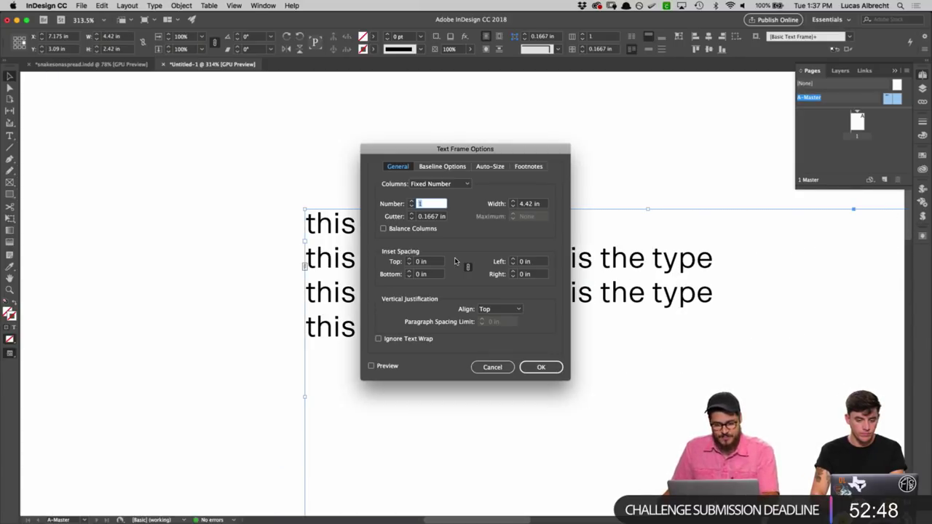
{"action": "left_click", "coordinate": [442, 166]}
{"action": "left_click", "coordinate": [440, 196]}
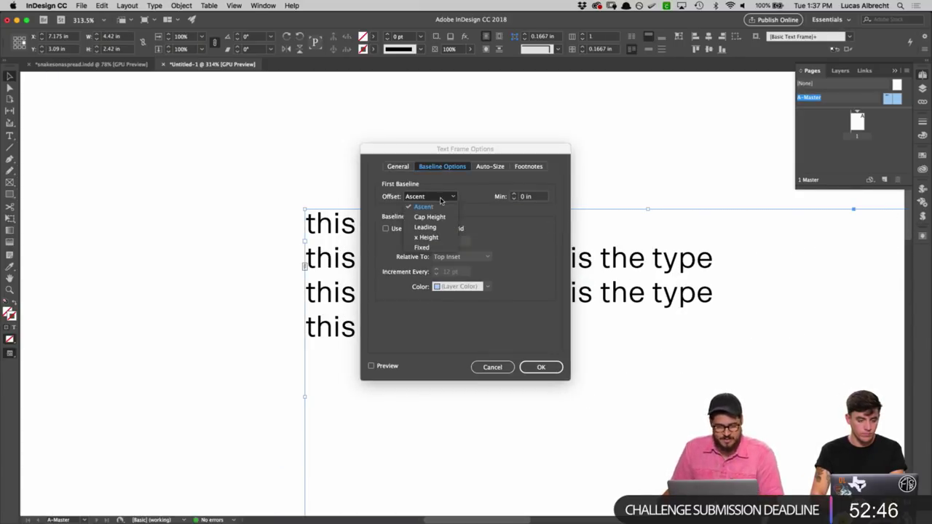
{"action": "left_click", "coordinate": [441, 237]}
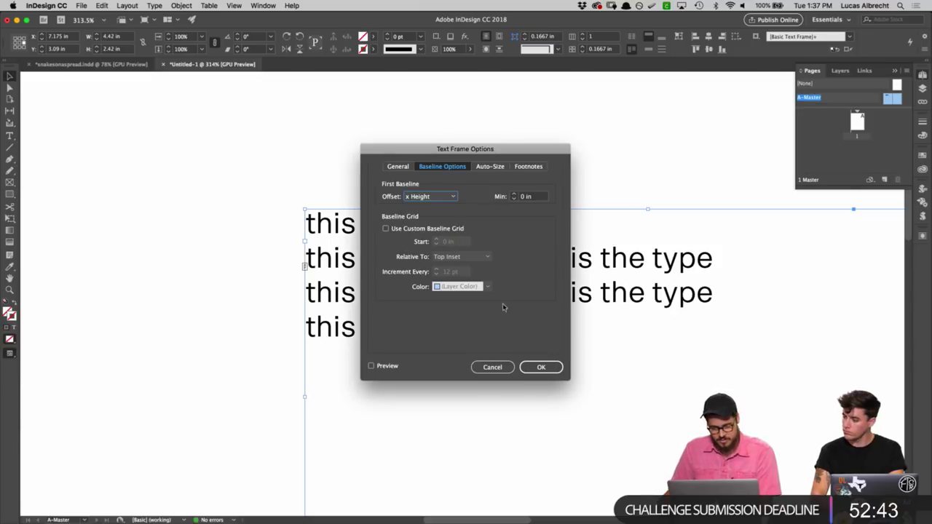
{"action": "left_click", "coordinate": [539, 367]}
{"action": "left_click", "coordinate": [516, 164]}
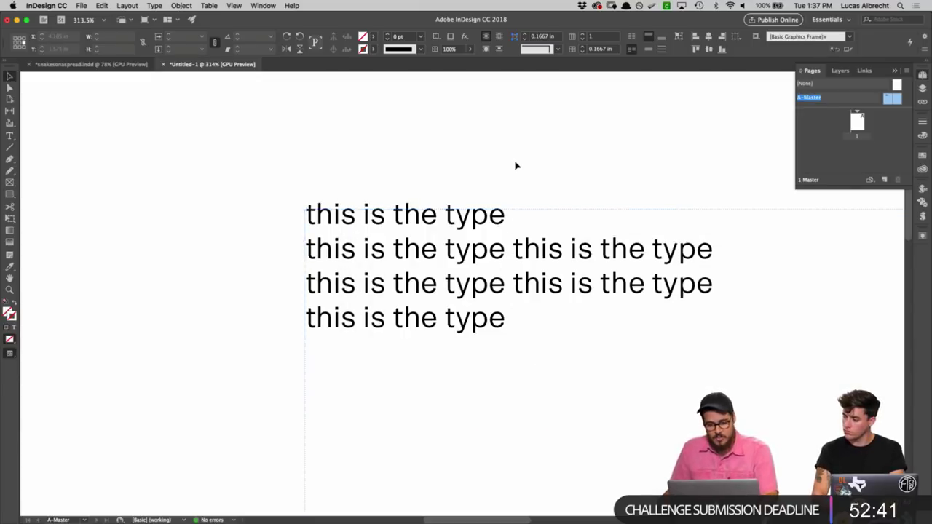
{"action": "left_click", "coordinate": [454, 214]}
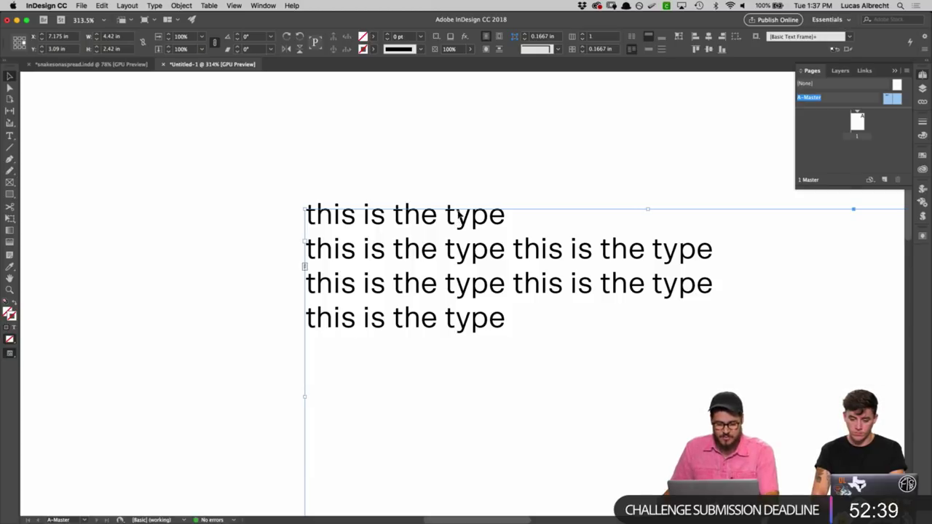
Step: Delete the sample text frame and set all margins to 0.125 in
{"action": "key", "text": "BackSpace"}
{"action": "key", "text": "super+0"}
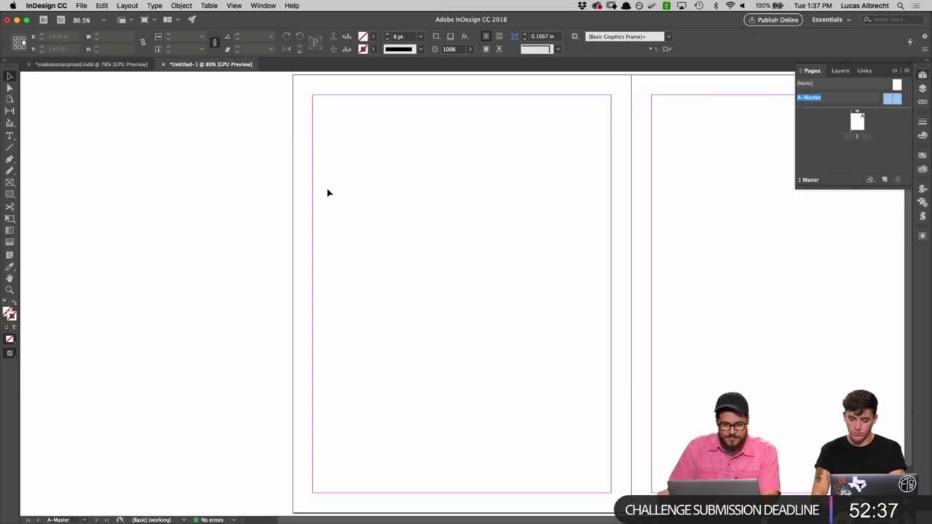
{"action": "scroll", "coordinate": [277, 164], "scroll_direction": "right", "scroll_amount": 3}
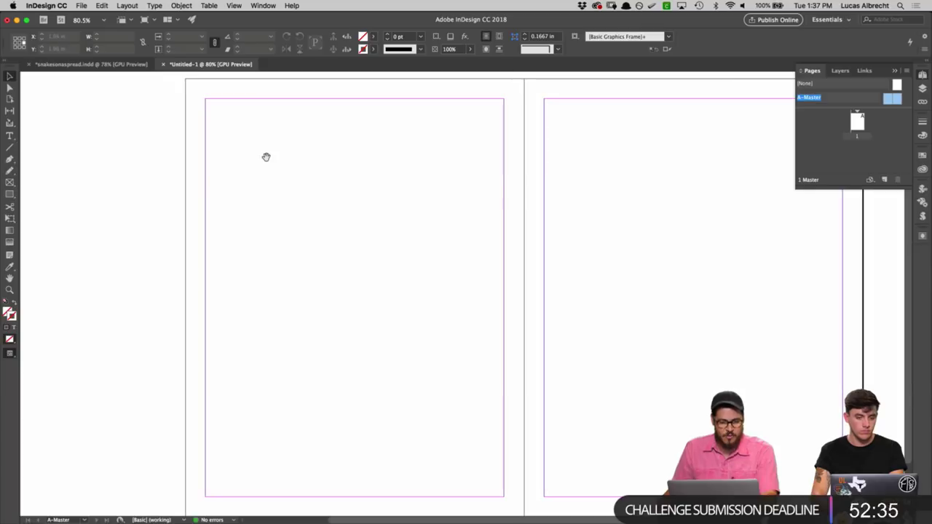
{"action": "left_click", "coordinate": [127, 6]}
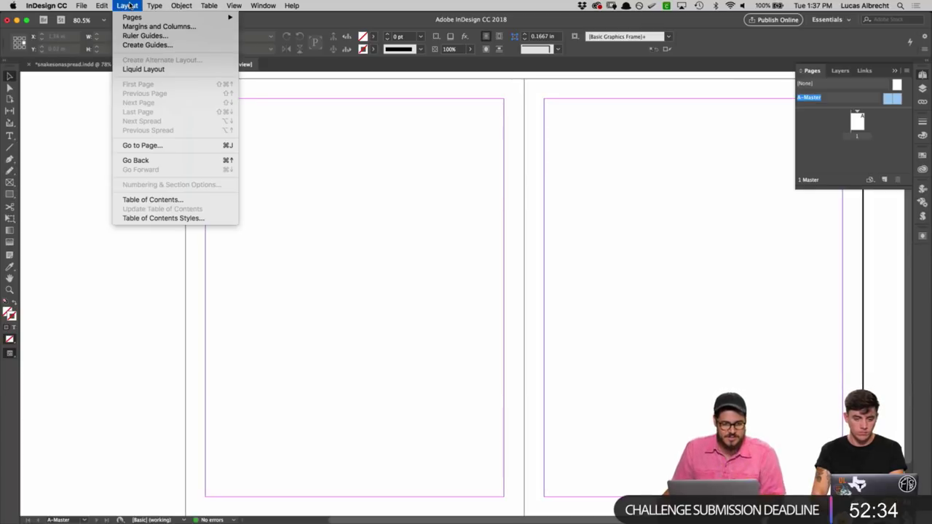
{"action": "left_click", "coordinate": [159, 27]}
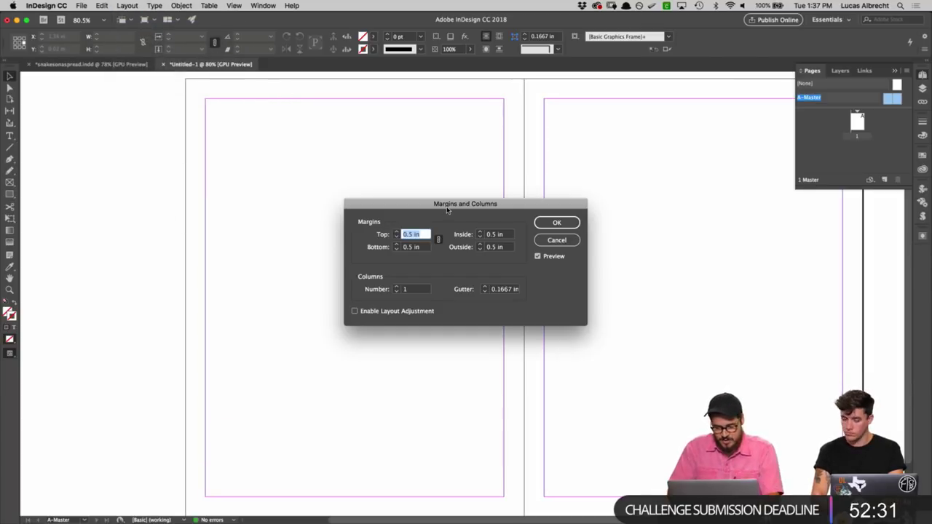
{"action": "type", "text": "5"}
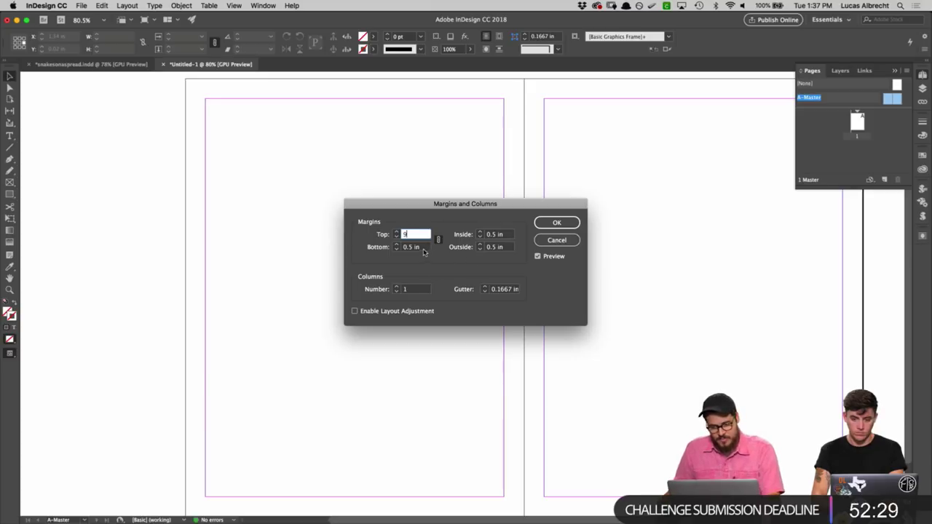
{"action": "key", "text": "Tab"}
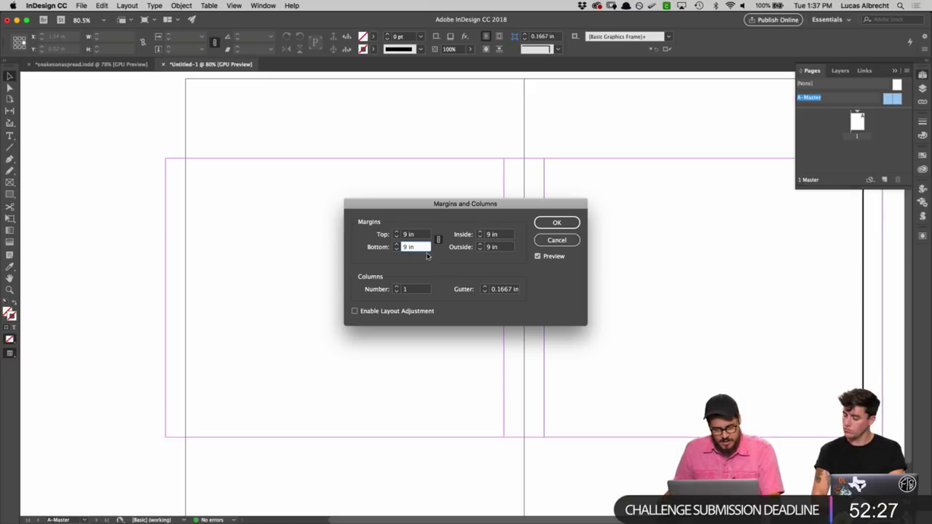
{"action": "key", "text": "shift+Tab"}
{"action": "type", "text": "0p"}
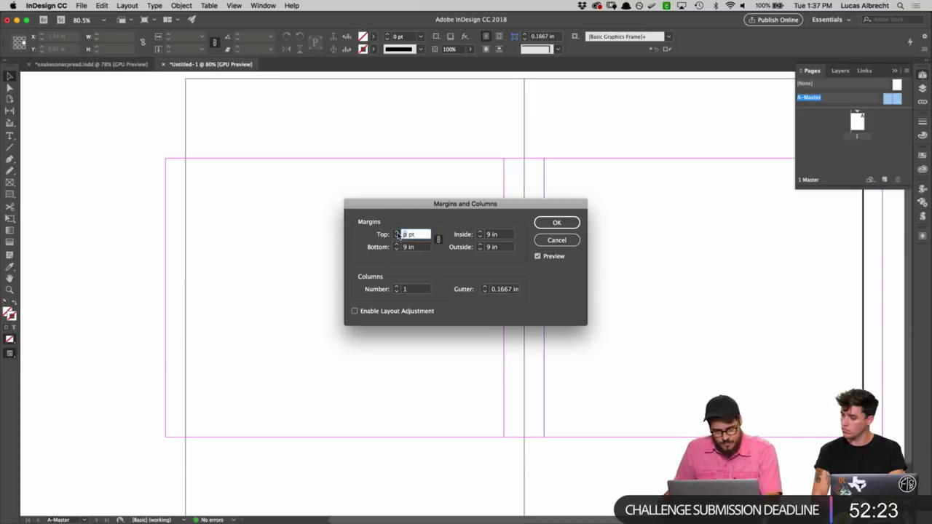
{"action": "left_click", "coordinate": [397, 236]}
{"action": "left_click", "coordinate": [421, 247]}
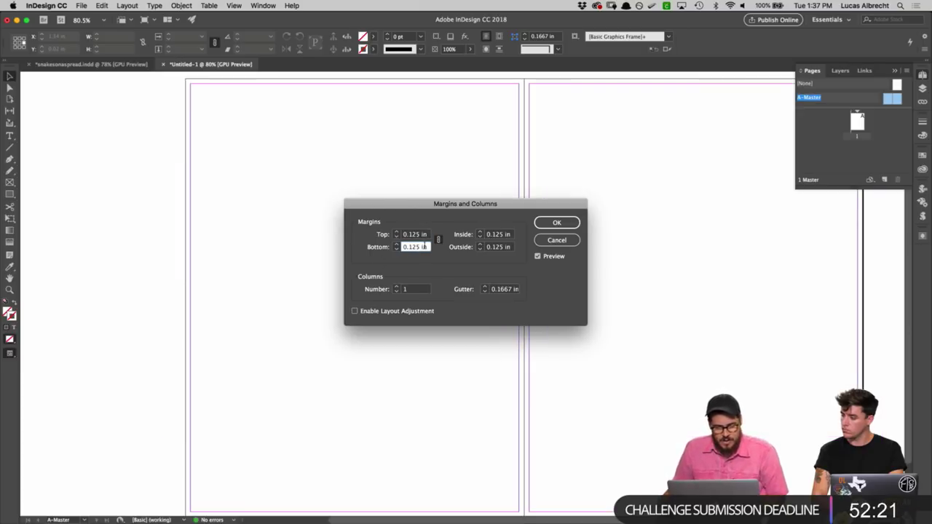
Step: Unlink the margins, set the inside margin to 36 pt, and show rulers
{"action": "left_click", "coordinate": [438, 240]}
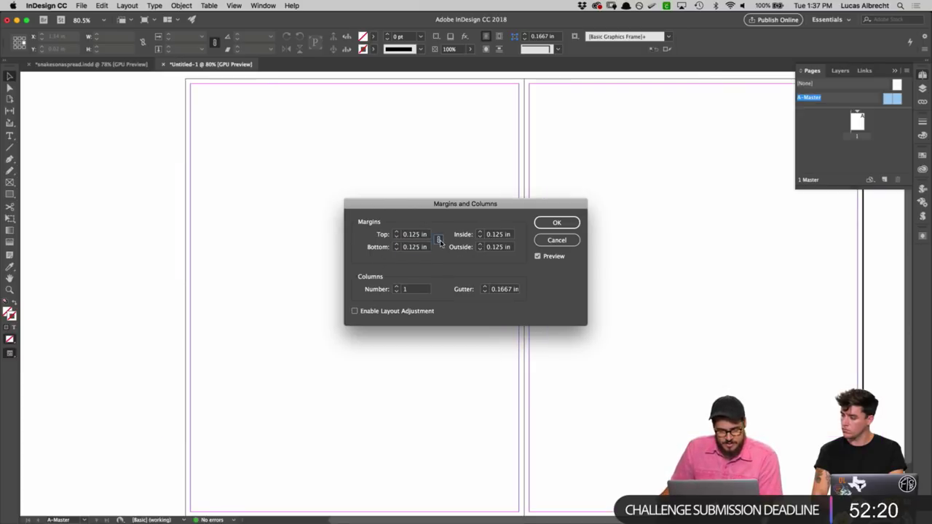
{"action": "left_click", "coordinate": [512, 237]}
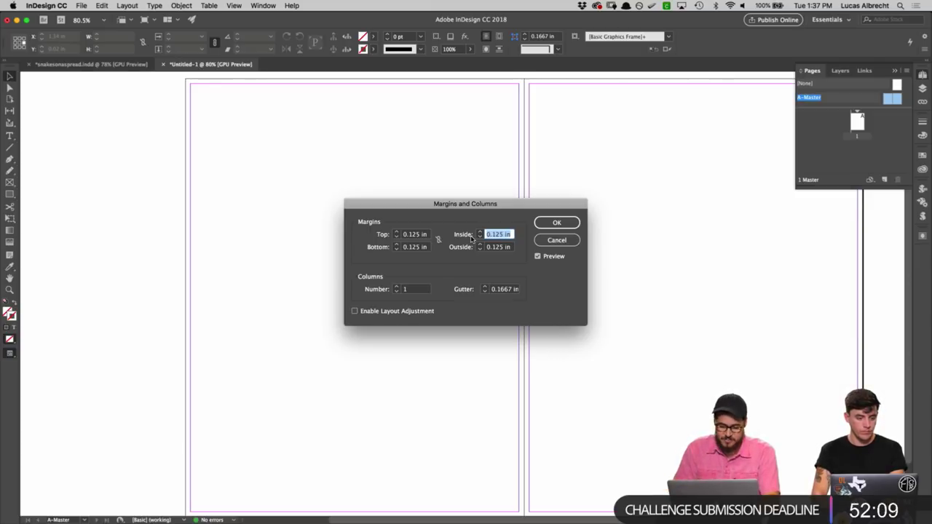
{"action": "type", "text": "36"}
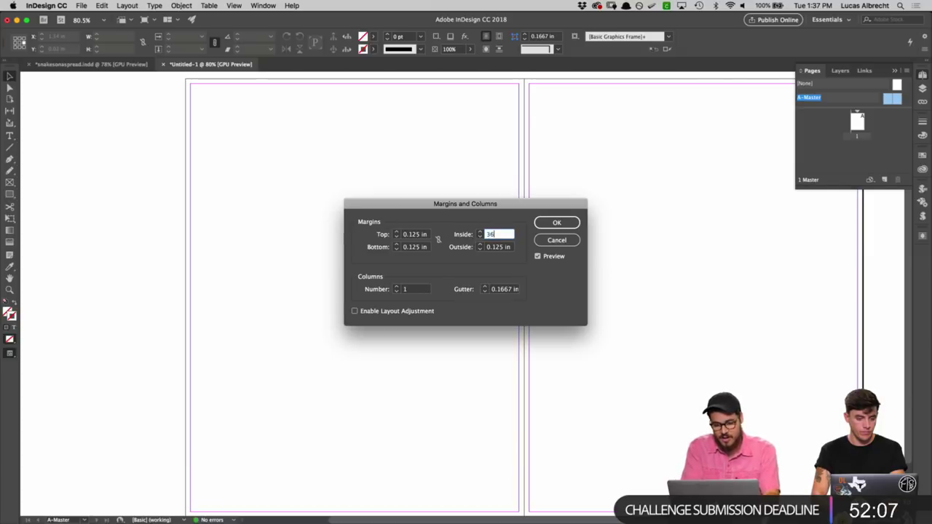
{"action": "key", "text": "super+a"}
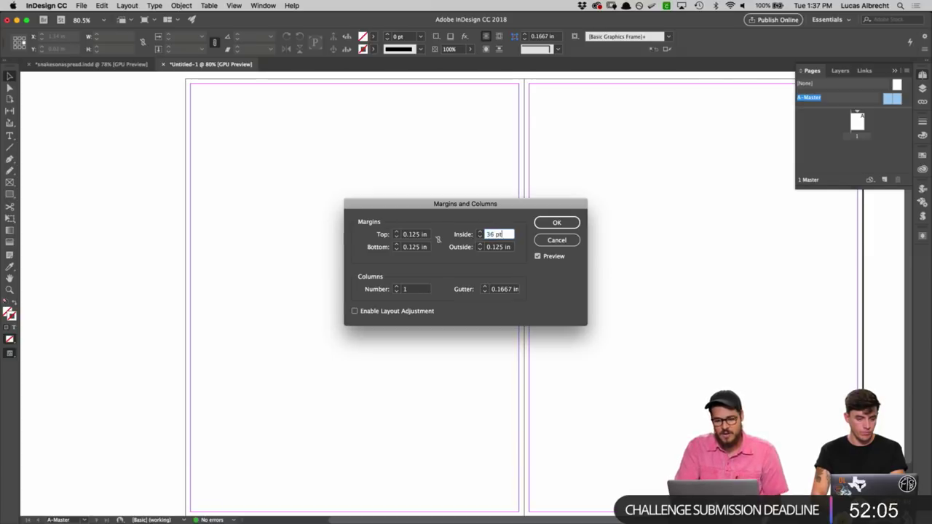
{"action": "key", "text": "Return"}
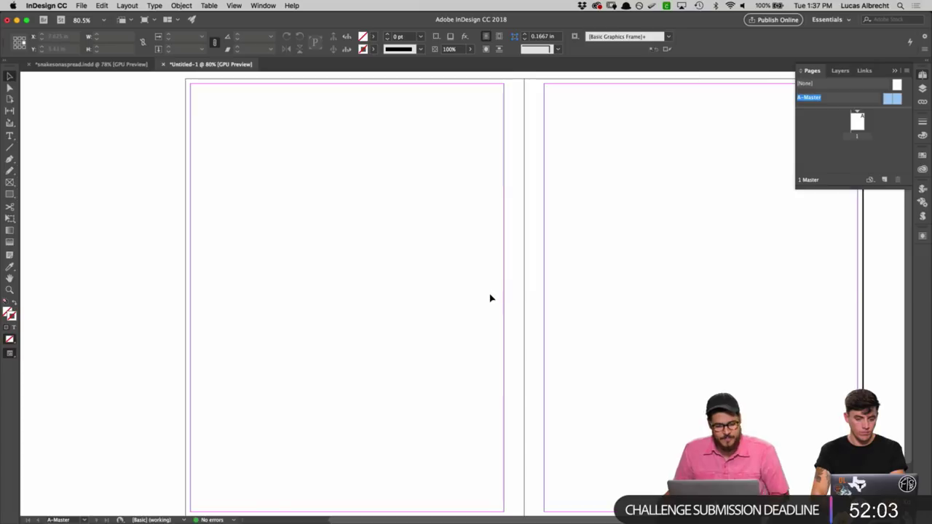
{"action": "key", "text": "super+r"}
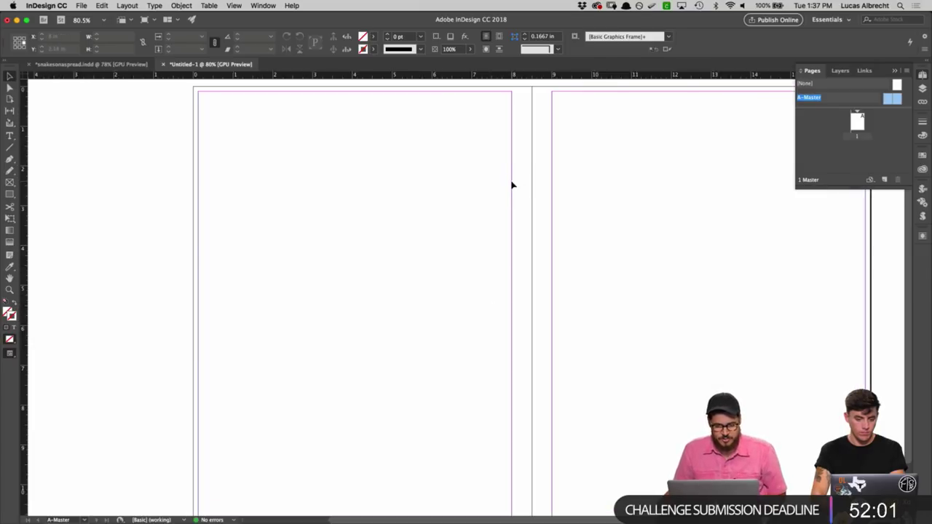
Step: Switch both the top and side rulers to points
{"action": "right_click", "coordinate": [438, 78]}
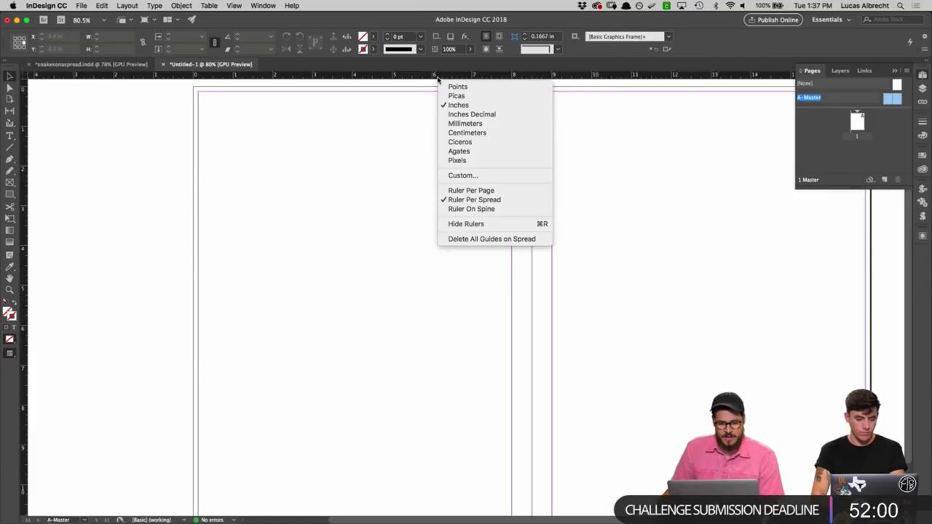
{"action": "left_click", "coordinate": [508, 87]}
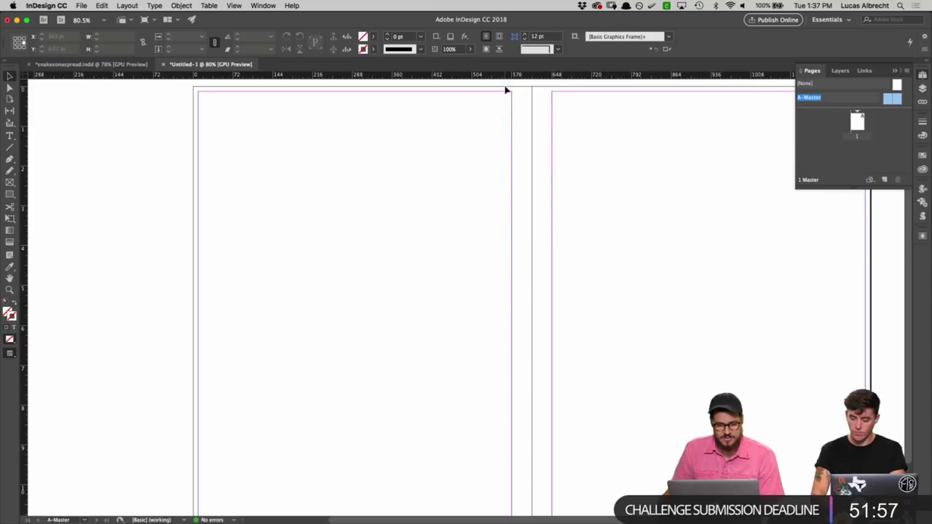
{"action": "right_click", "coordinate": [23, 149]}
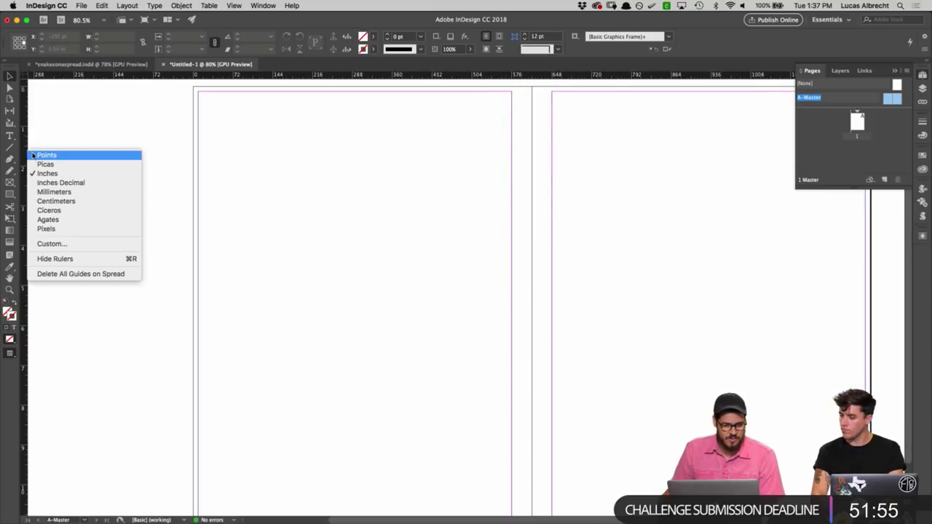
{"action": "left_click", "coordinate": [81, 151]}
Step: Review the margins, now 9 pt with 36 pt inside, without changing them
{"action": "left_click", "coordinate": [128, 5]}
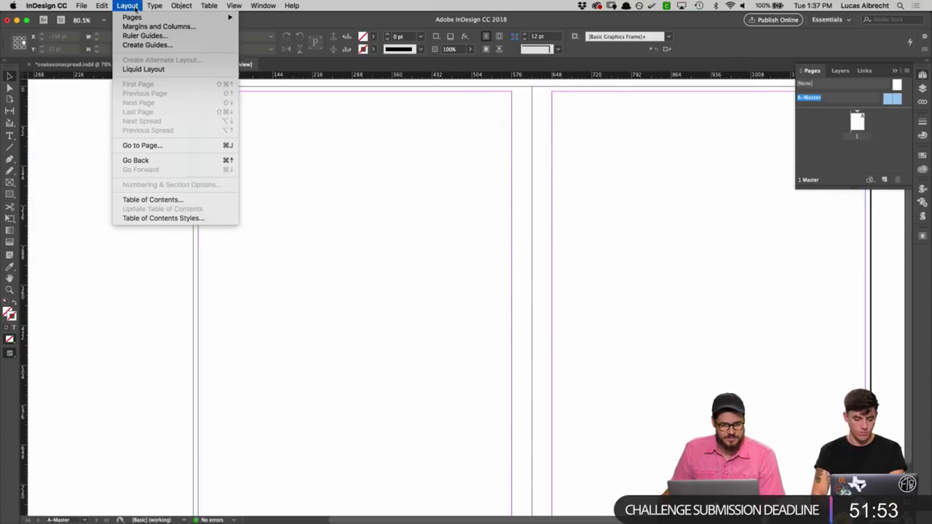
{"action": "left_click", "coordinate": [146, 29]}
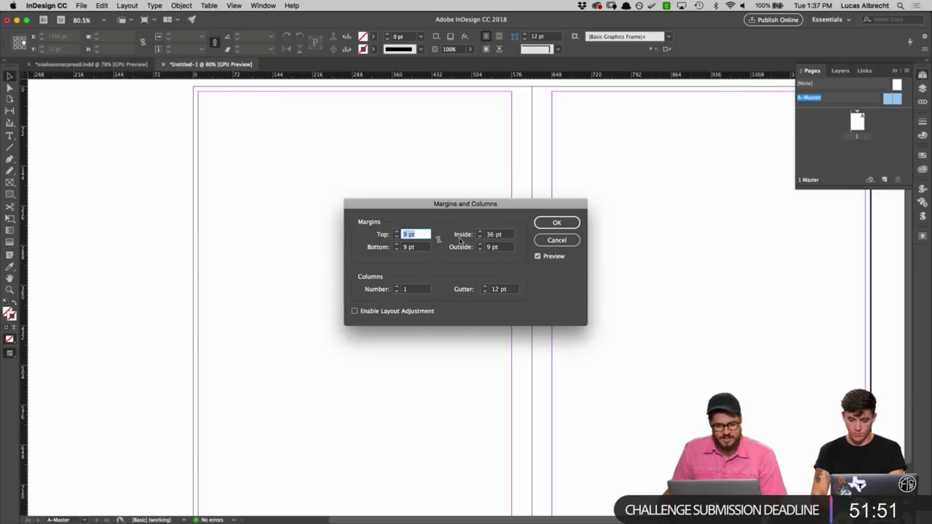
{"action": "left_click", "coordinate": [556, 241]}
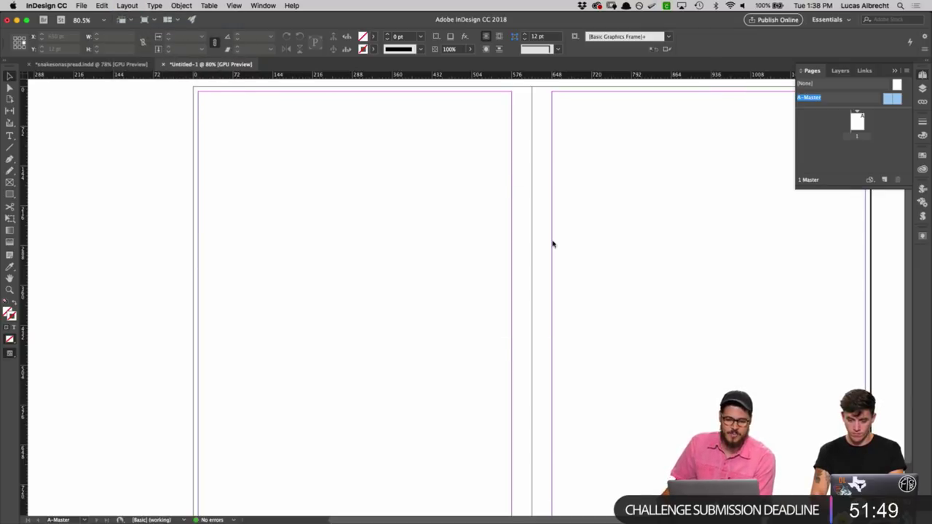
{"action": "left_click", "coordinate": [128, 5]}
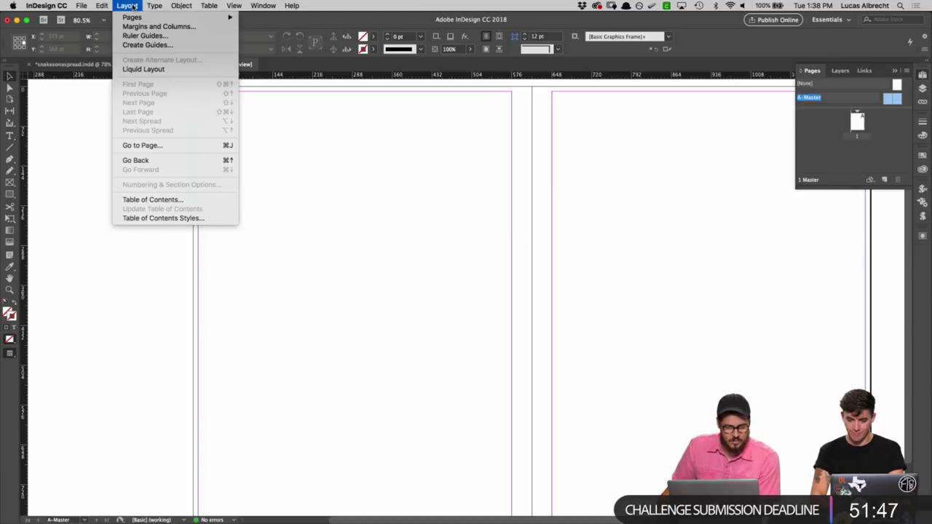
Step: Start a Create Guides grid with 6 rows and a 16 pt row gutter
{"action": "left_click", "coordinate": [157, 44]}
{"action": "left_click_drag", "start_coordinate": [368, 277], "coordinate": [607, 218]}
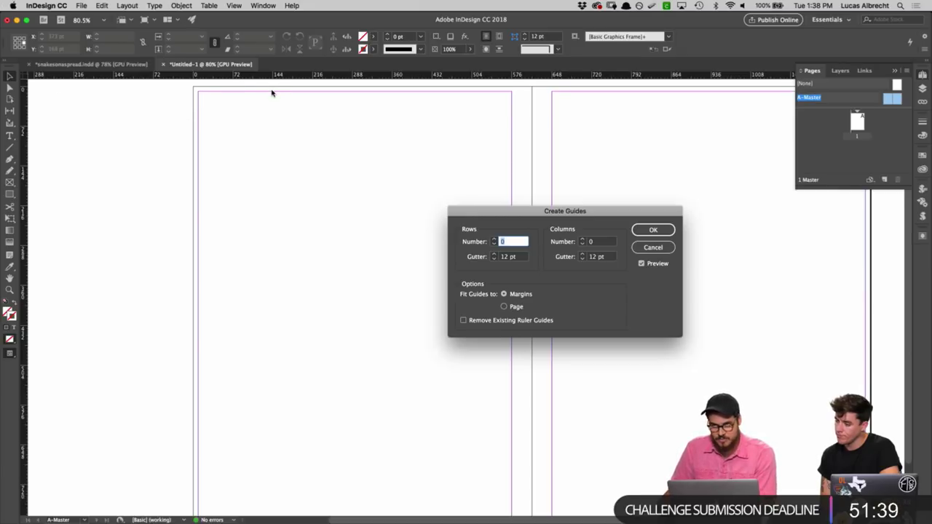
{"action": "left_click_drag", "start_coordinate": [571, 212], "coordinate": [557, 196]}
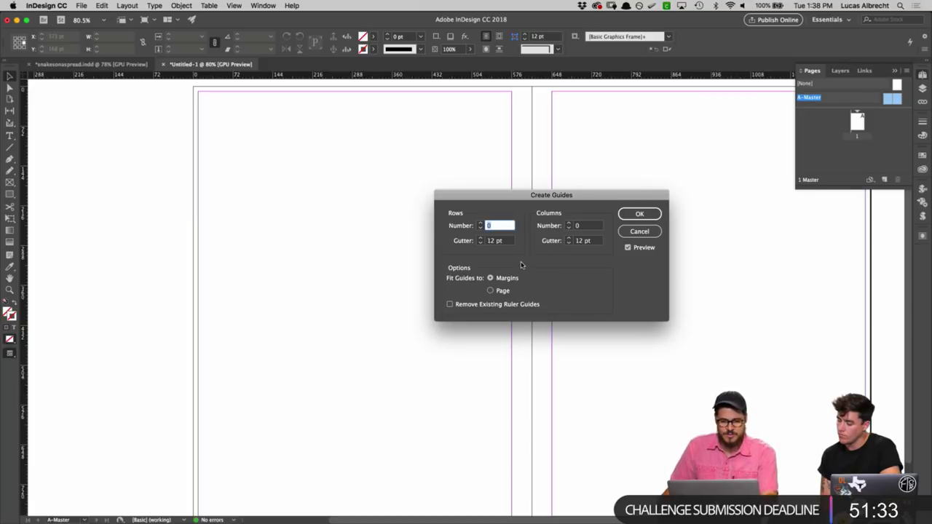
{"action": "type", "text": "6"}
{"action": "key", "text": "Tab"}
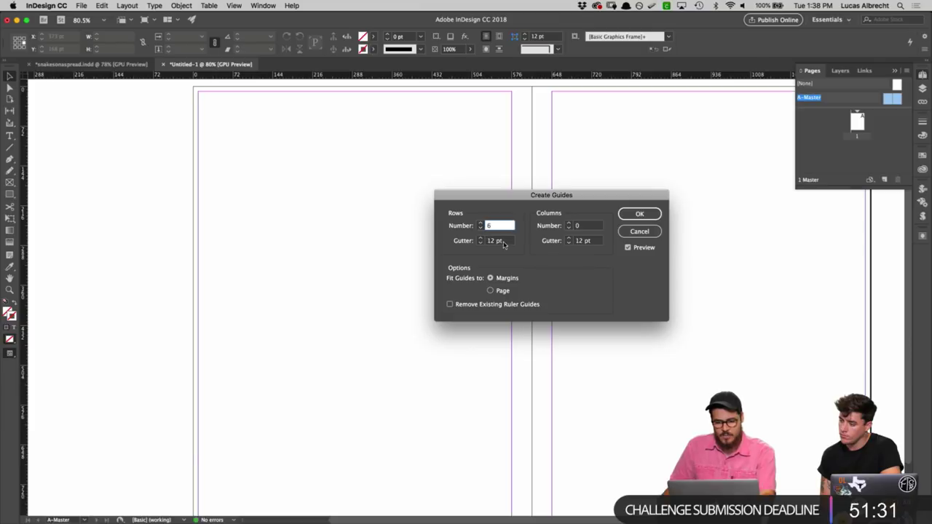
{"action": "type", "text": "16"}
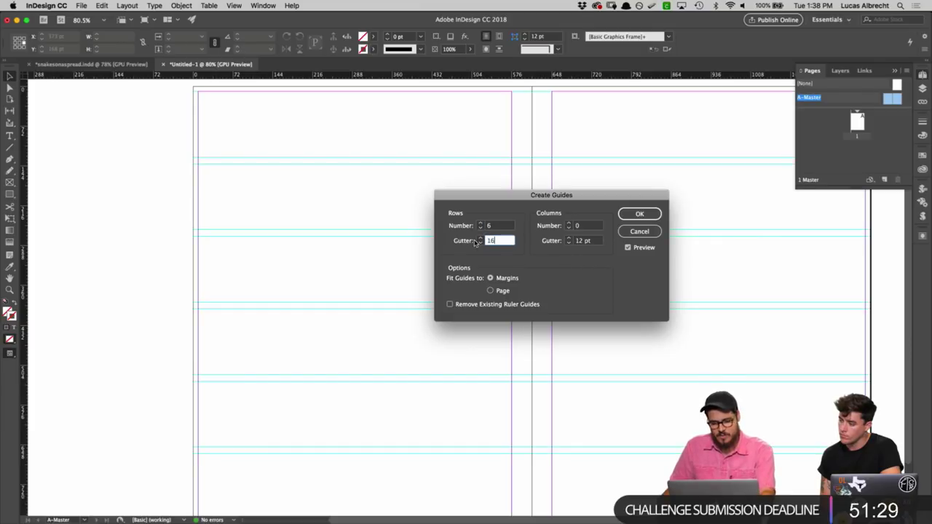
{"action": "key", "text": "Tab"}
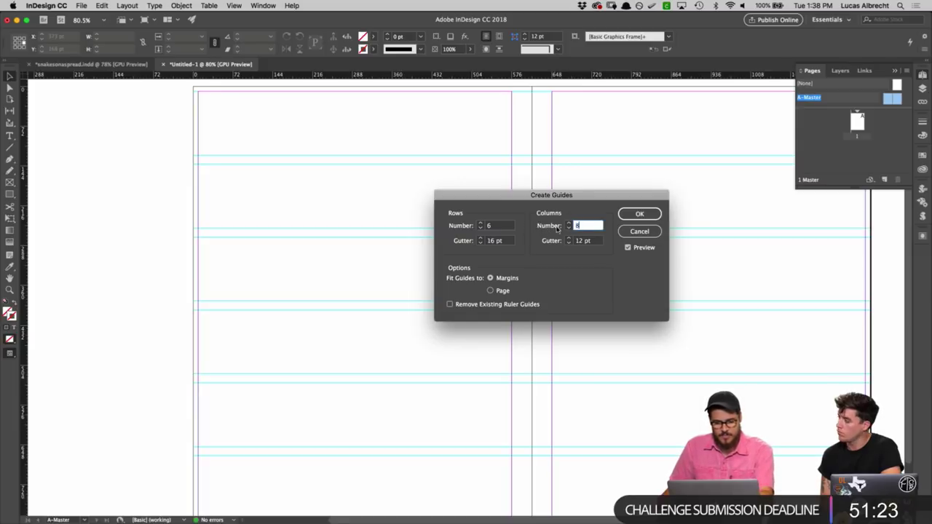
Step: Add 9 columns with a 16 pt gutter and apply the guide grid
{"action": "type", "text": "8"}
{"action": "key", "text": "Tab"}
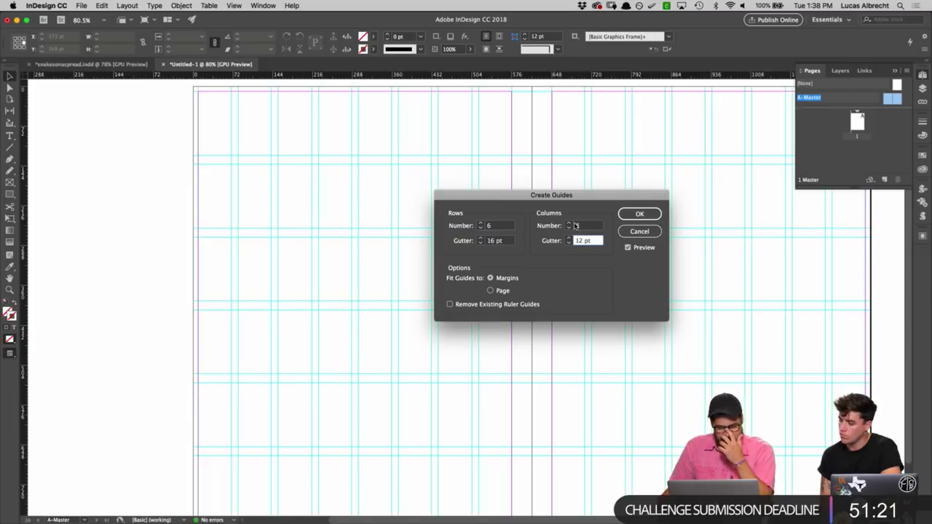
{"action": "double_click", "coordinate": [584, 226]}
{"action": "type", "text": "9"}
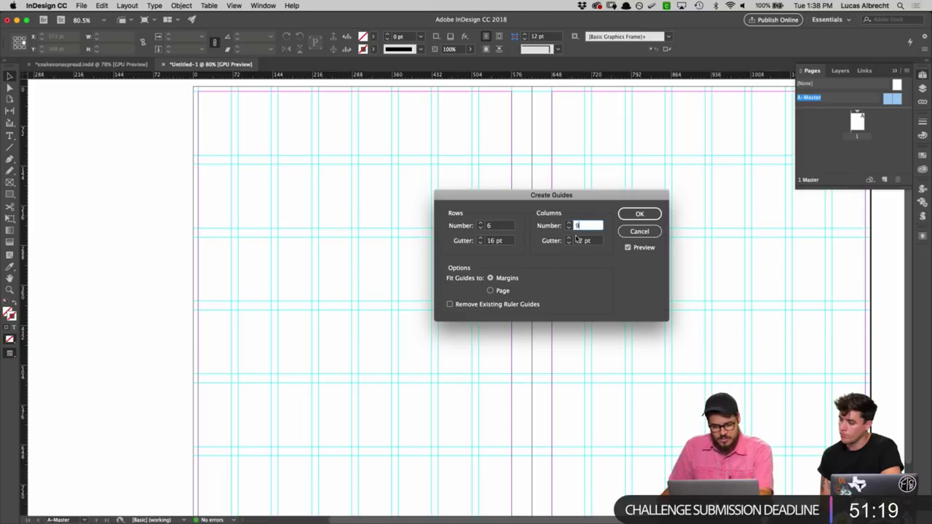
{"action": "key", "text": "Tab"}
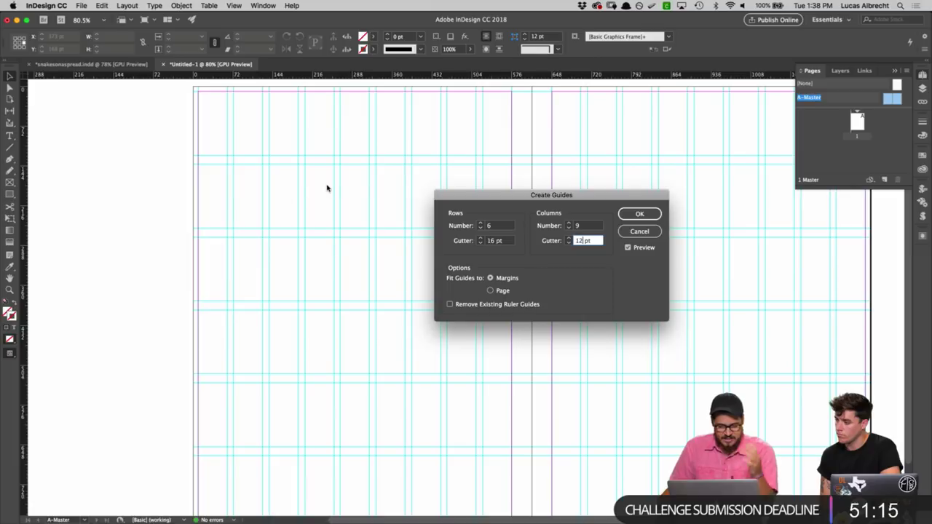
{"action": "left_click", "coordinate": [641, 233]}
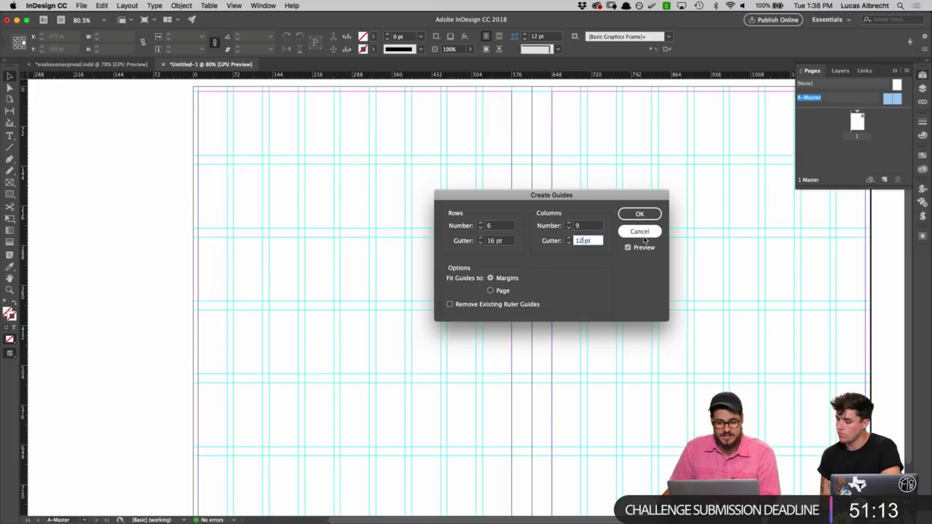
{"action": "triple_click", "coordinate": [583, 241]}
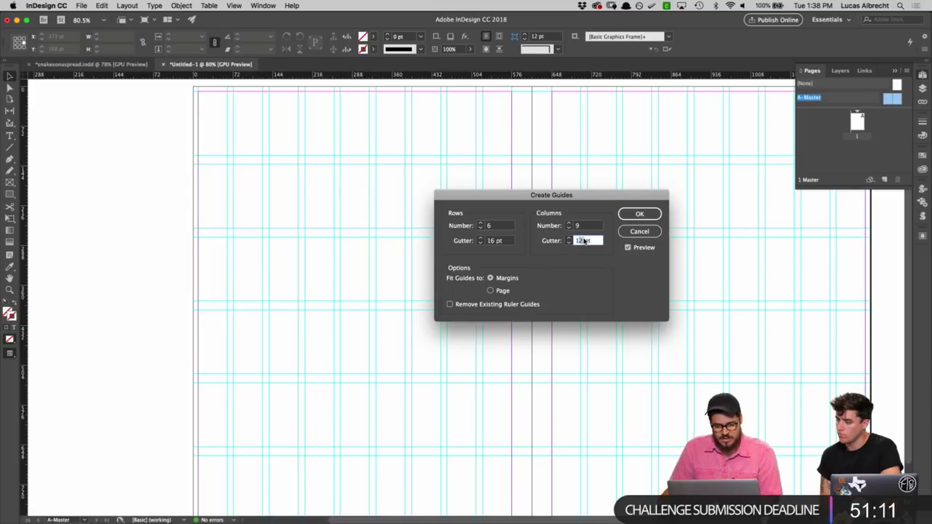
{"action": "type", "text": "16"}
{"action": "left_click", "coordinate": [634, 214]}
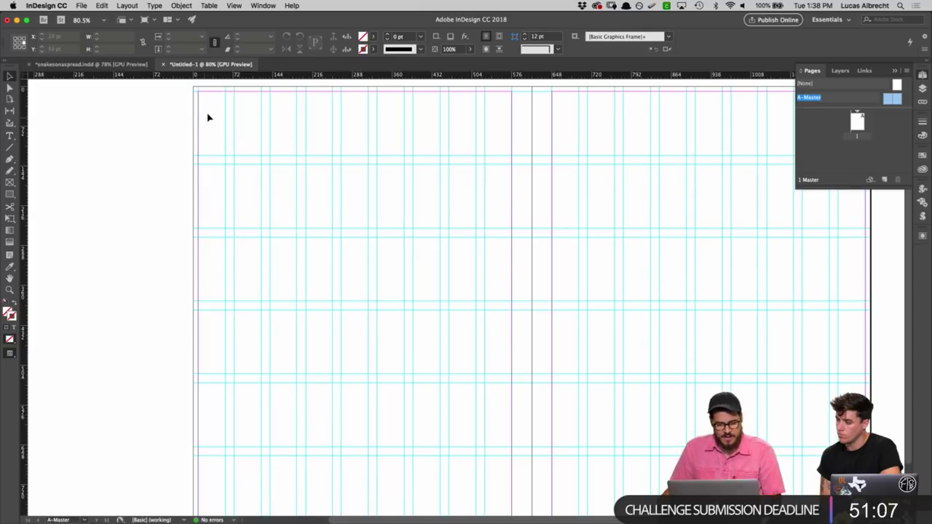
{"action": "left_click_drag", "start_coordinate": [208, 114], "coordinate": [246, 139]}
{"action": "key", "text": "cmd+z"}
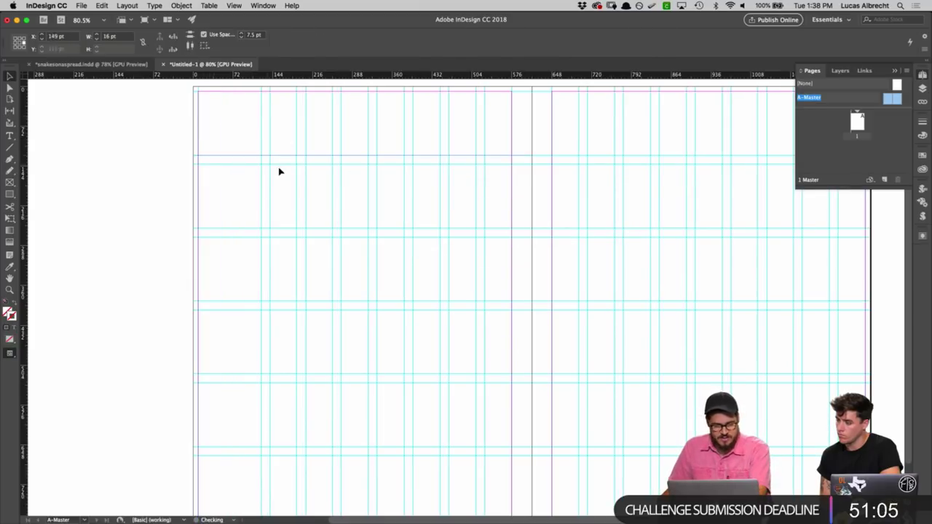
Step: Undo a trial rectangle and pick the Rectangle Frame tool back in Untitled-1
{"action": "key", "text": "m"}
{"action": "left_click_drag", "start_coordinate": [287, 202], "coordinate": [836, 409]}
{"action": "key", "text": "cmd+z"}
{"action": "key", "text": "cmd+z"}
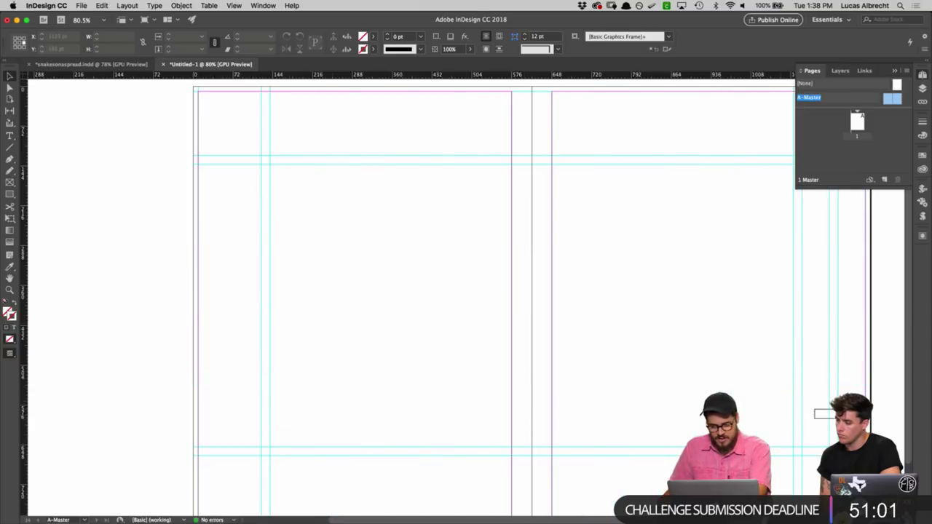
{"action": "scroll", "coordinate": [622, 325], "scroll_direction": "right", "scroll_amount": 3}
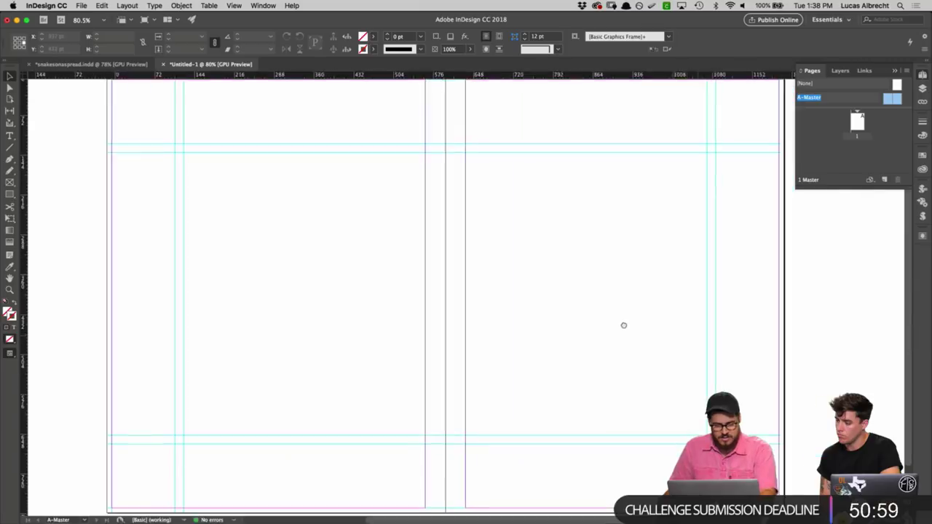
{"action": "scroll", "coordinate": [638, 342], "scroll_direction": "right", "scroll_amount": 2}
{"action": "scroll", "coordinate": [638, 342], "scroll_direction": "down", "scroll_amount": 1}
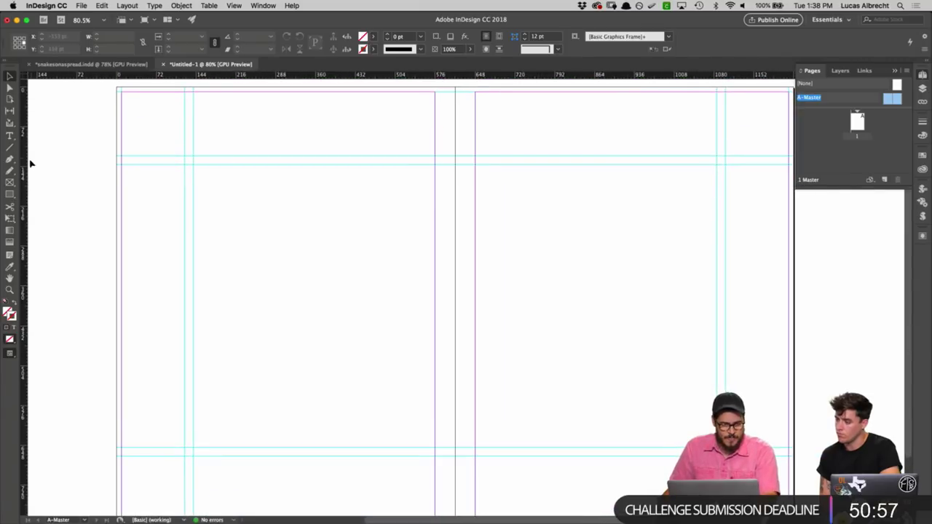
{"action": "left_click", "coordinate": [10, 182]}
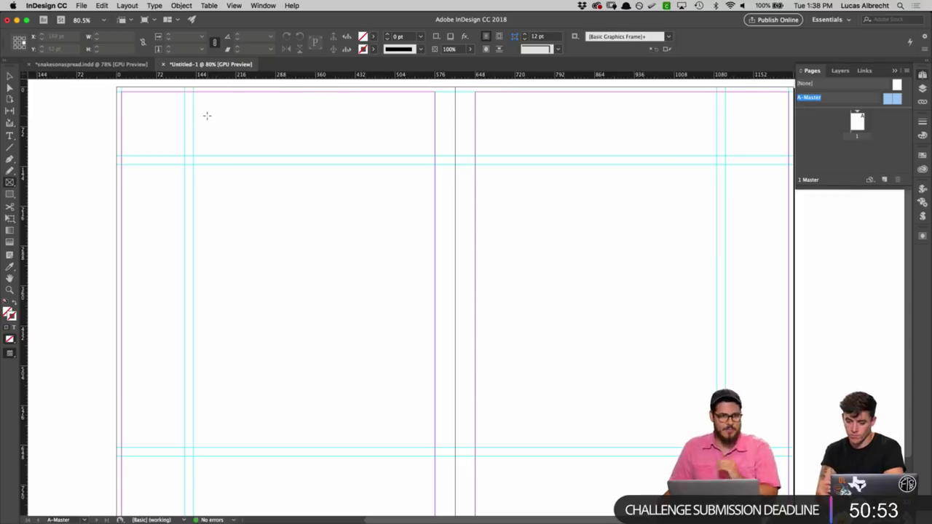
{"action": "left_click", "coordinate": [91, 64]}
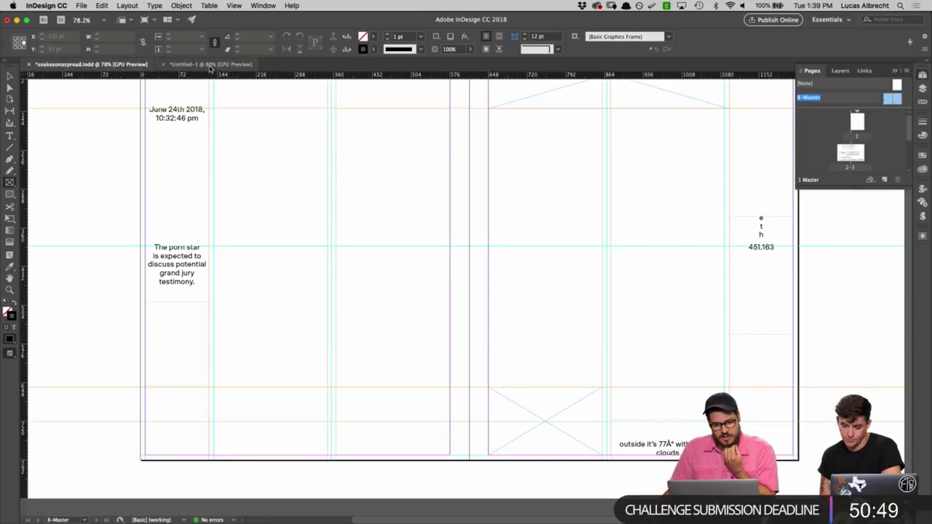
{"action": "left_click", "coordinate": [218, 64]}
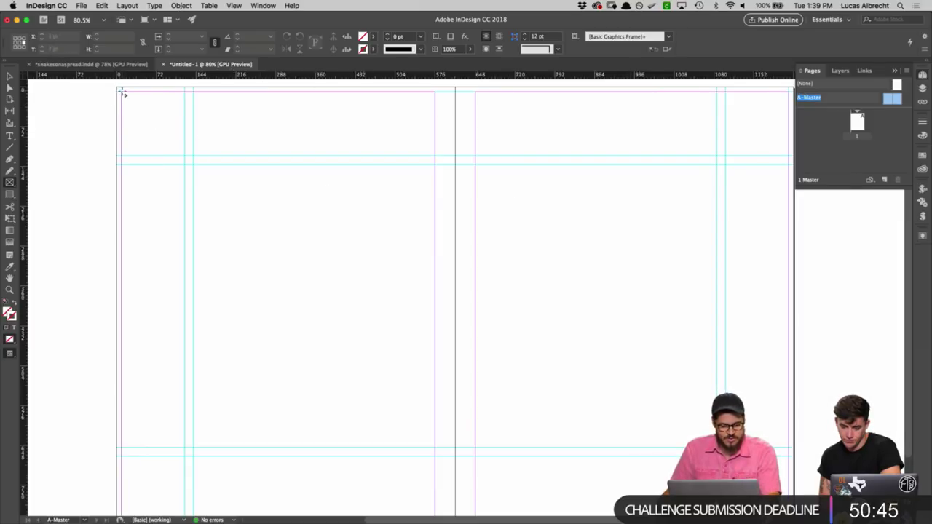
Step: Add a horizontal guide through a temporary top-left frame, delete the frame, and select the guide
{"action": "left_click_drag", "start_coordinate": [121, 91], "coordinate": [241, 155]}
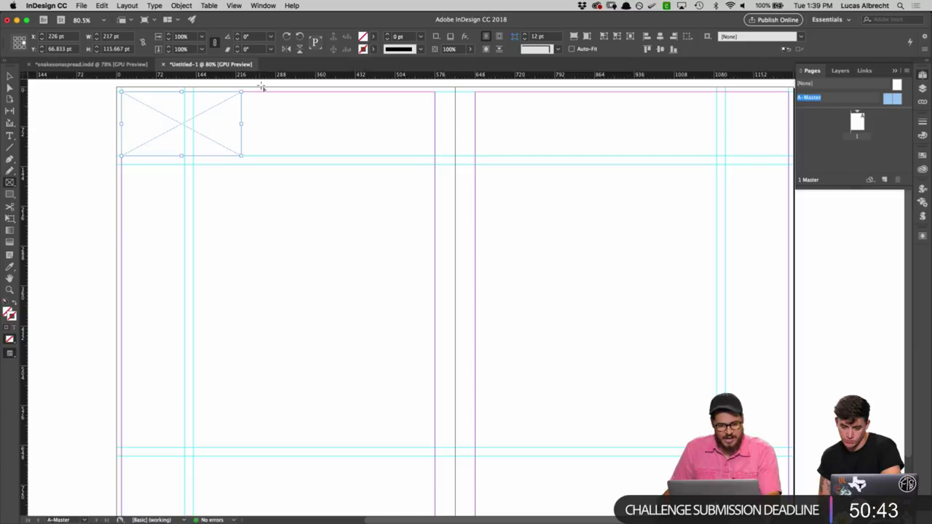
{"action": "left_click_drag", "start_coordinate": [264, 76], "coordinate": [241, 124]}
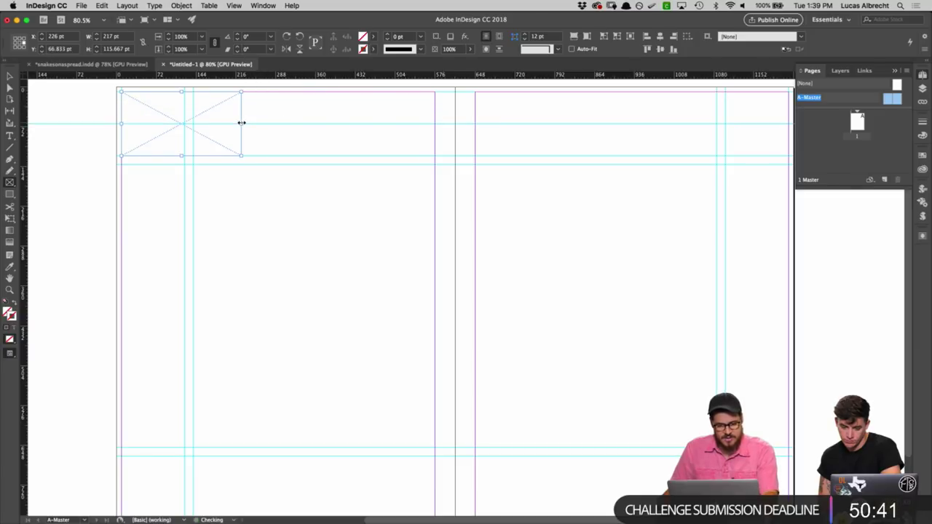
{"action": "key", "text": "BackSpace"}
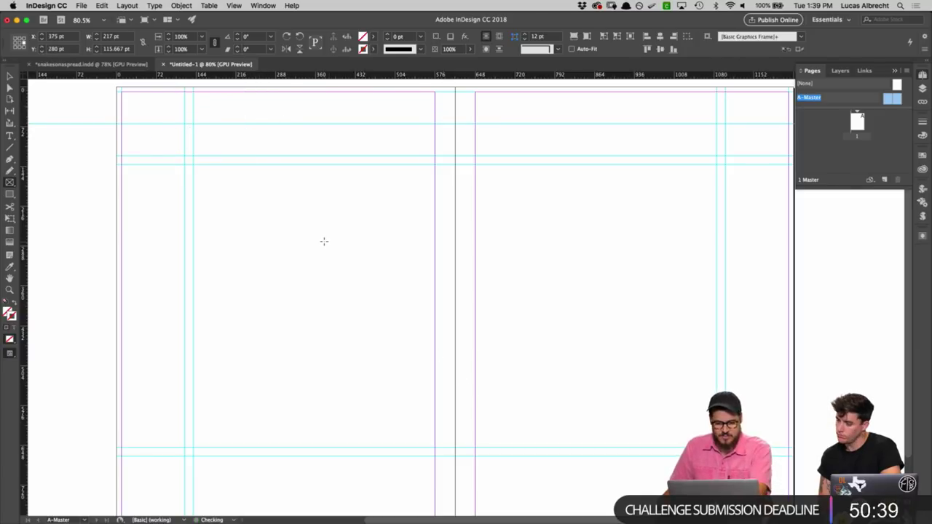
{"action": "key", "text": "v"}
{"action": "left_click_drag", "start_coordinate": [260, 118], "coordinate": [285, 139]}
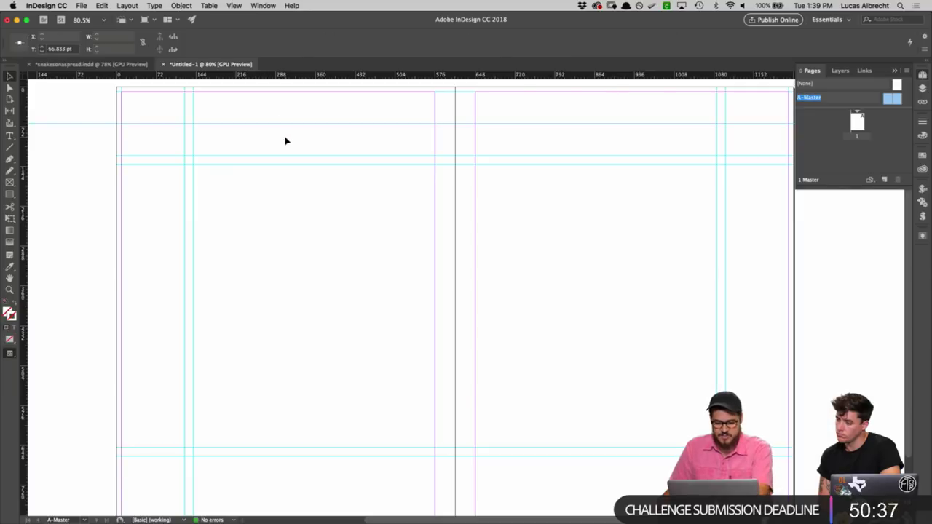
Step: Delete the marquee-selected ruler guide near the top of the spread
{"action": "key", "text": "BackSpace"}
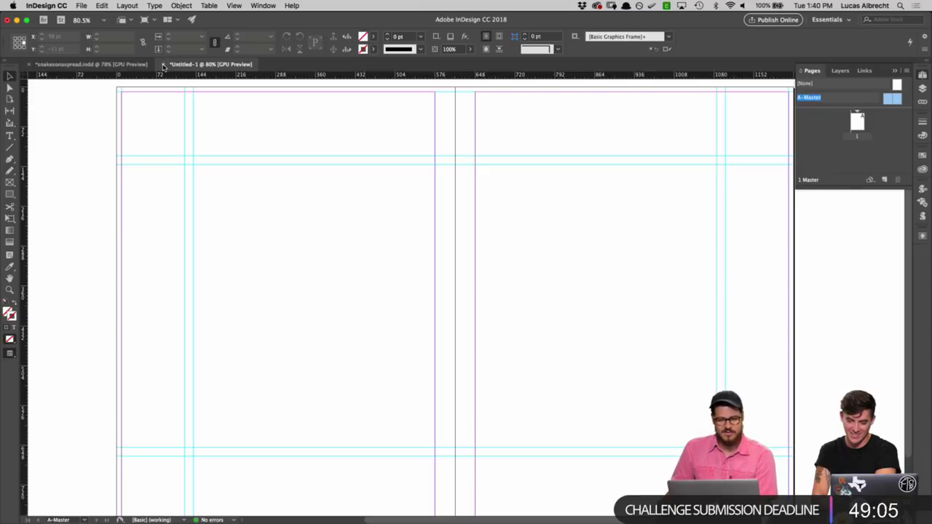
Step: Close Untitled-1 without saving, leaving the snakesonaspread.indd B-Master spread in view
{"action": "left_click", "coordinate": [165, 65]}
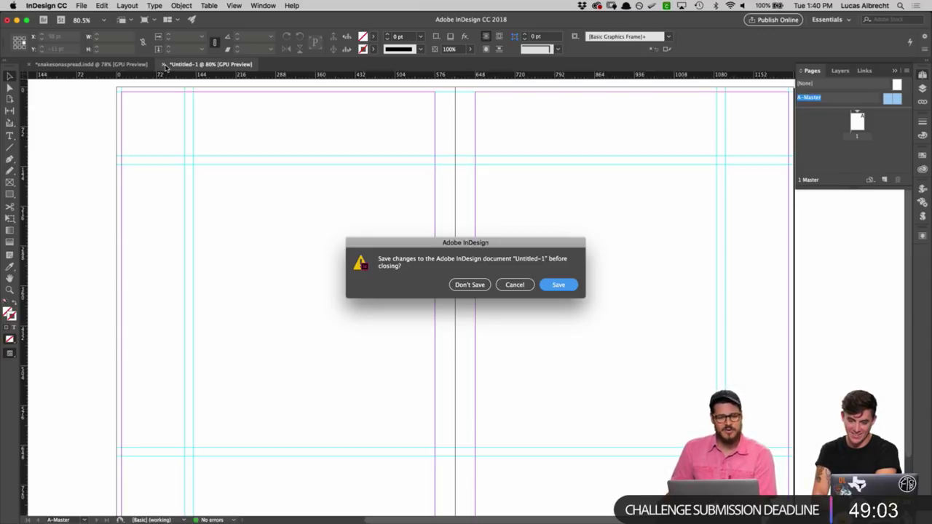
{"action": "left_click", "coordinate": [470, 285]}
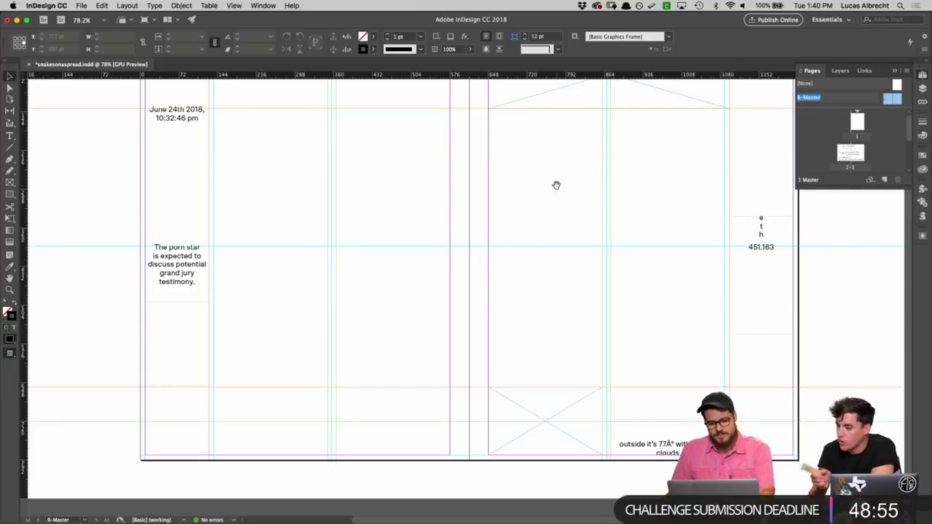
{"action": "left_click_drag", "start_coordinate": [556, 185], "coordinate": [498, 270]}
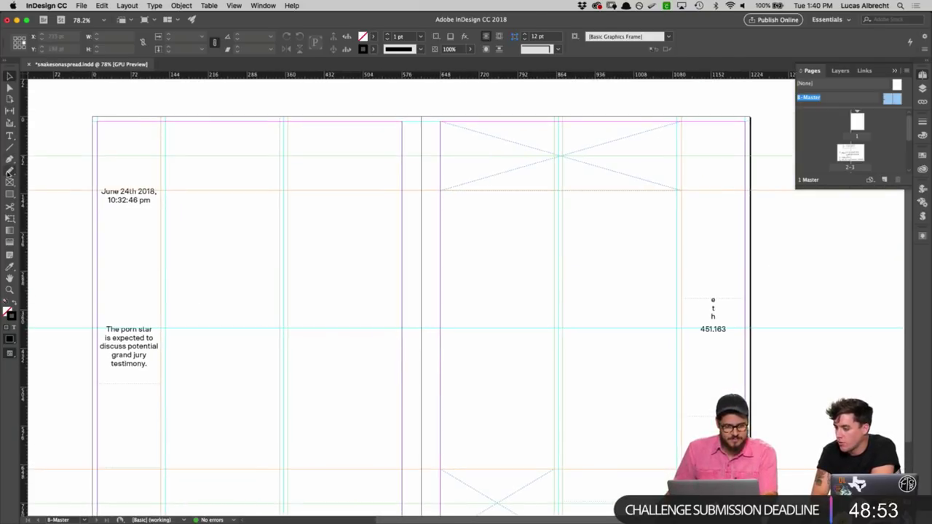
{"action": "left_click", "coordinate": [10, 170]}
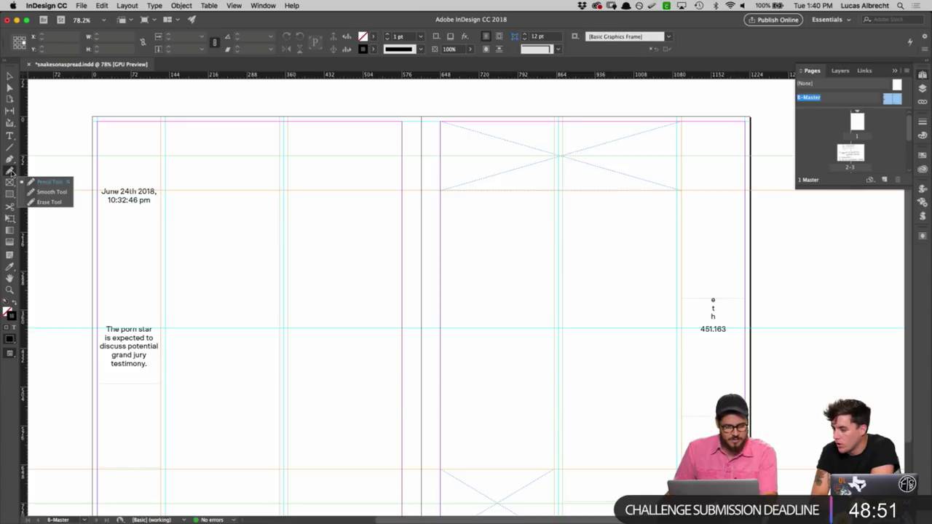
Step: Turn off Keep Selected in Pencil Tool Preferences, keeping fidelity at 2.5 pixels and smoothness 0%
{"action": "double_click", "coordinate": [11, 171]}
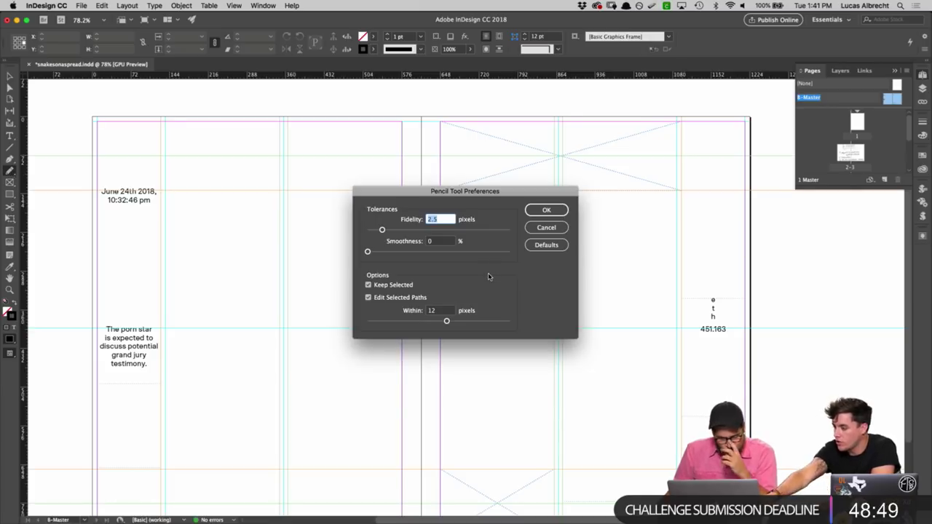
{"action": "left_click", "coordinate": [368, 286]}
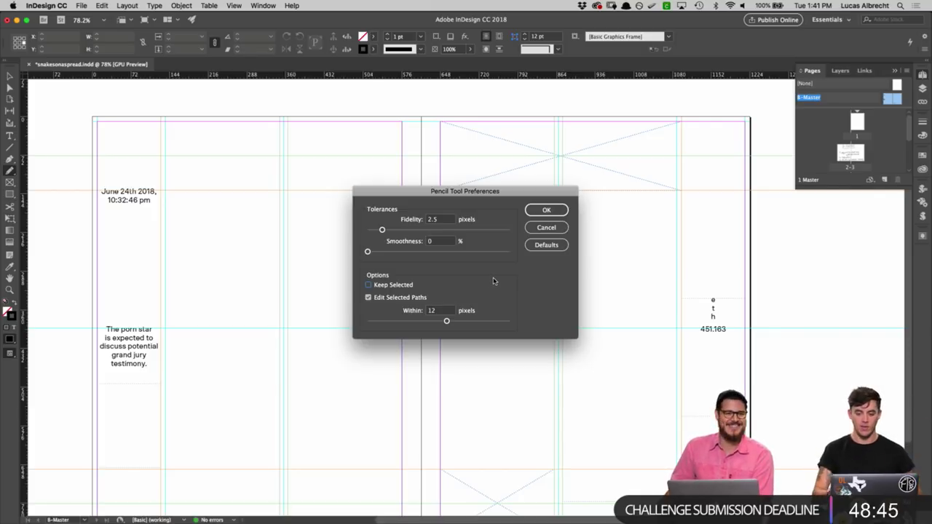
{"action": "left_click", "coordinate": [551, 212]}
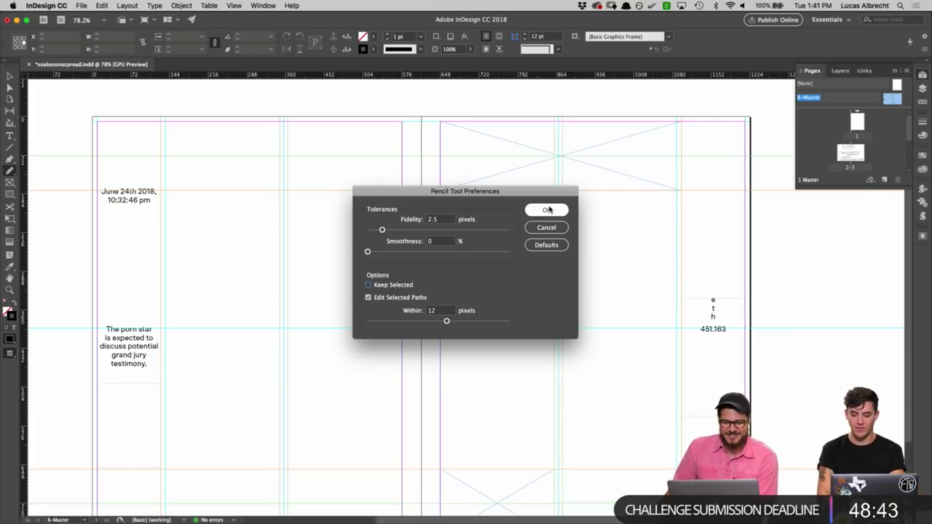
{"action": "left_click", "coordinate": [550, 210]}
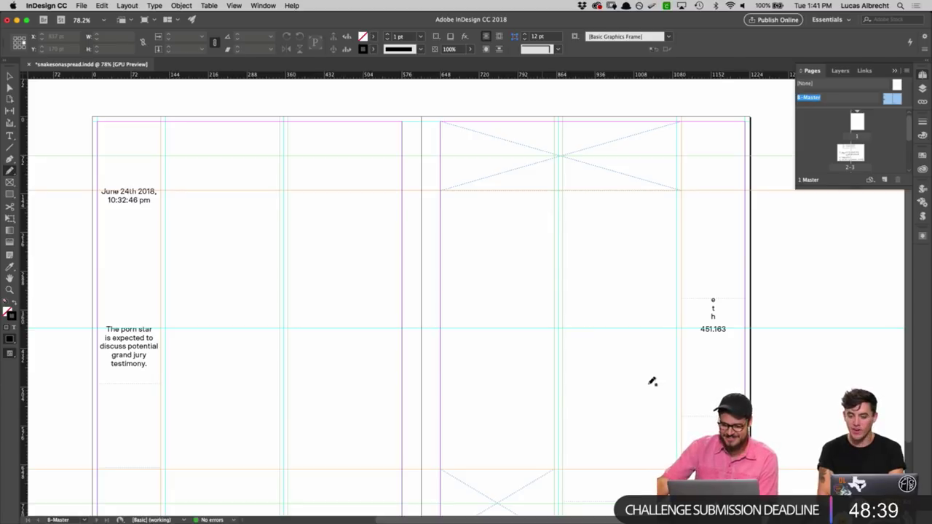
{"action": "mouse_move", "coordinate": [348, 337]}
{"action": "left_mouse_down"}
{"action": "mouse_move", "coordinate": [335, 276]}
{"action": "mouse_move", "coordinate": [321, 313]}
{"action": "left_mouse_up"}
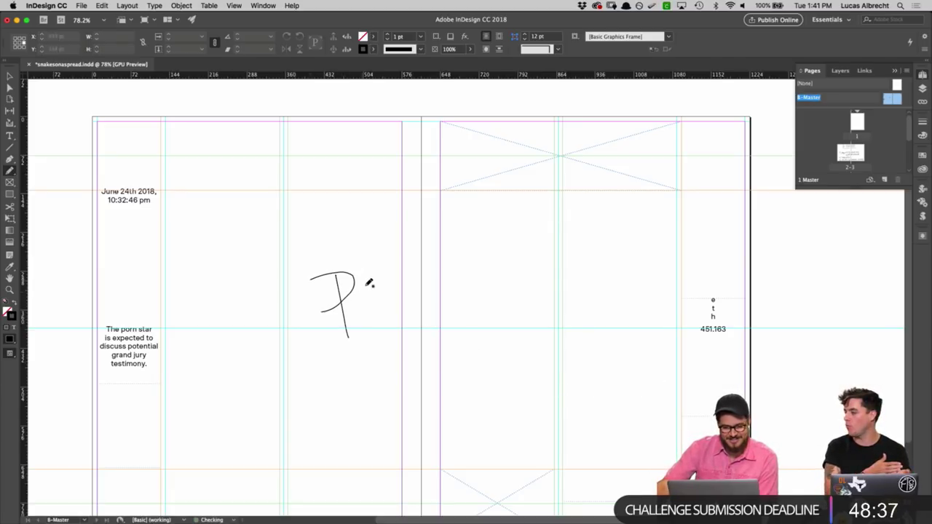
{"action": "mouse_move", "coordinate": [387, 270]}
{"action": "left_mouse_down"}
{"action": "mouse_move", "coordinate": [385, 295]}
{"action": "mouse_move", "coordinate": [399, 312]}
{"action": "mouse_move", "coordinate": [430, 256]}
{"action": "left_mouse_up"}
{"action": "mouse_move", "coordinate": [457, 249]}
{"action": "left_mouse_down"}
{"action": "mouse_move", "coordinate": [469, 290]}
{"action": "mouse_move", "coordinate": [475, 243]}
{"action": "left_mouse_up"}
{"action": "mouse_move", "coordinate": [481, 251]}
{"action": "left_mouse_down"}
{"action": "mouse_move", "coordinate": [512, 248]}
{"action": "mouse_move", "coordinate": [542, 219]}
{"action": "mouse_move", "coordinate": [599, 228]}
{"action": "left_mouse_up"}
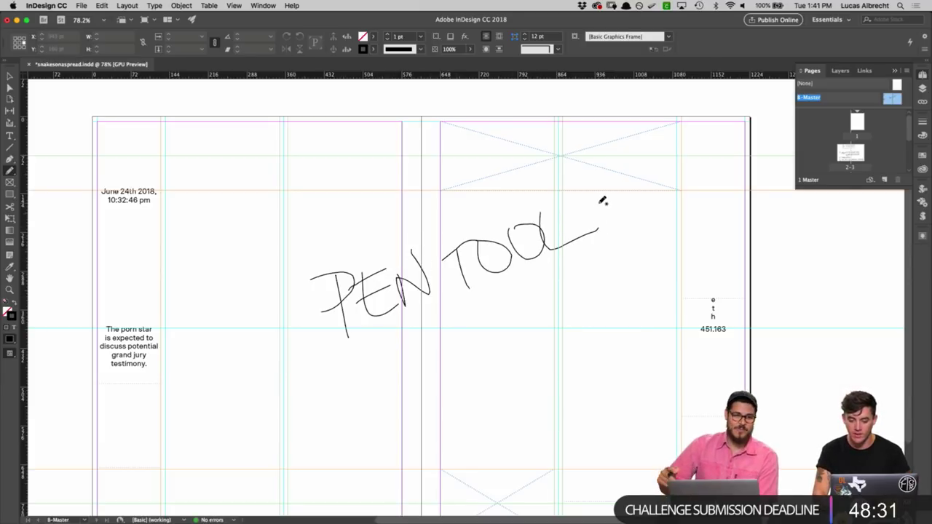
{"action": "key", "text": "v"}
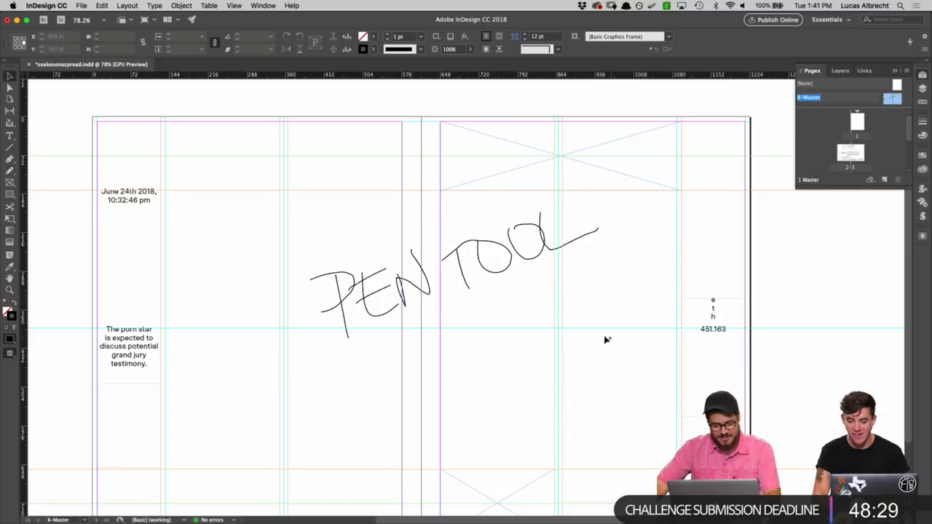
{"action": "mouse_move", "coordinate": [611, 337]}
{"action": "left_mouse_down"}
{"action": "mouse_move", "coordinate": [368, 235]}
{"action": "mouse_move", "coordinate": [314, 236]}
{"action": "left_mouse_up"}
{"action": "key", "text": "Delete"}
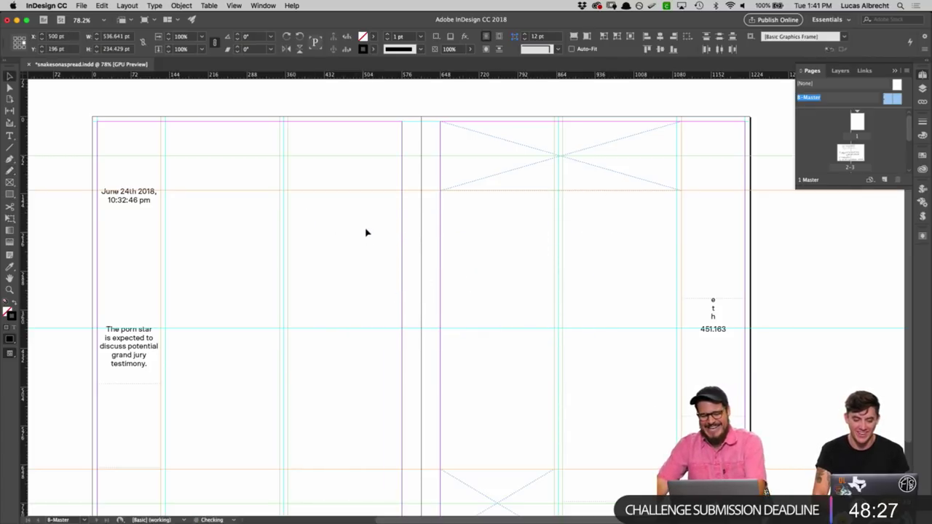
{"action": "scroll", "coordinate": [391, 281], "scroll_direction": "up", "scroll_amount": 1}
Step: Handwrite ANIMAION with a pointer line toward the small face icon on the 6-7 spread's right page
{"action": "scroll", "coordinate": [437, 266], "scroll_direction": "down", "scroll_amount": 3}
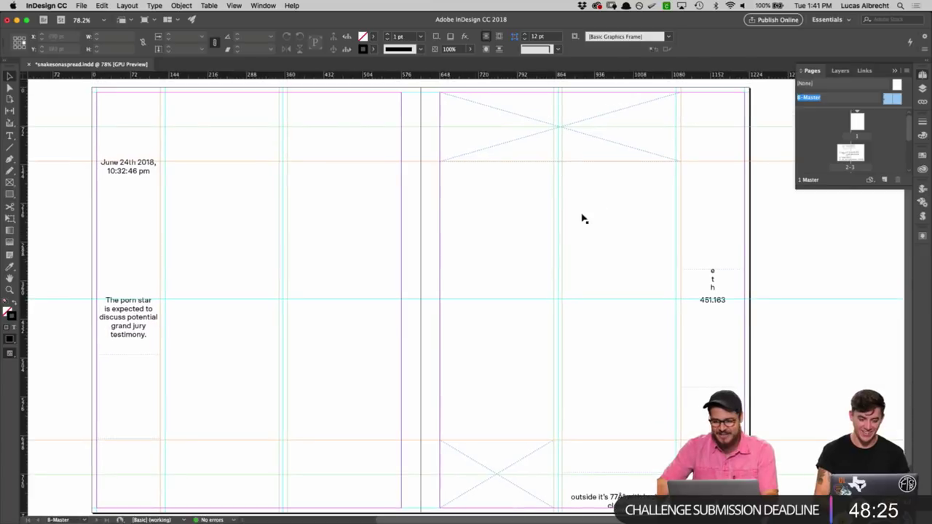
{"action": "double_click", "coordinate": [847, 153]}
{"action": "scroll", "coordinate": [564, 342], "scroll_direction": "down", "scroll_amount": 10}
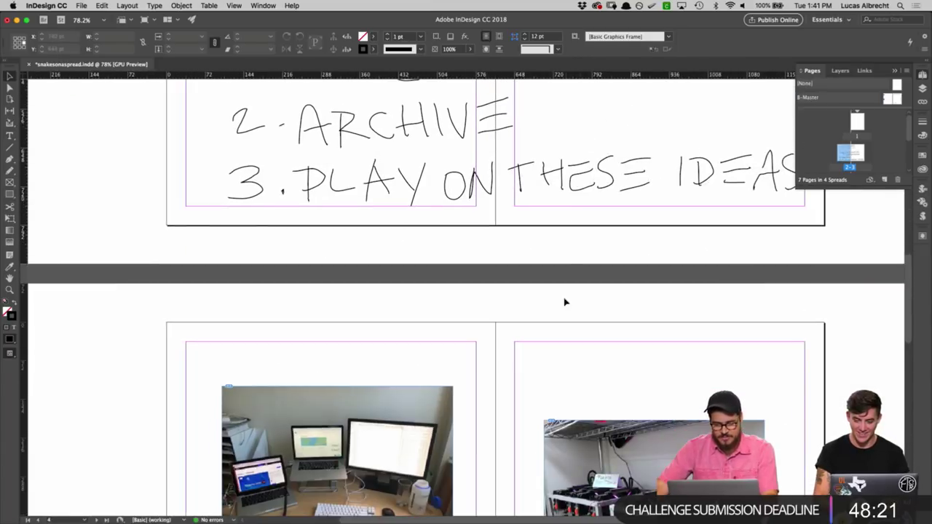
{"action": "scroll", "coordinate": [546, 165], "scroll_direction": "down", "scroll_amount": 10}
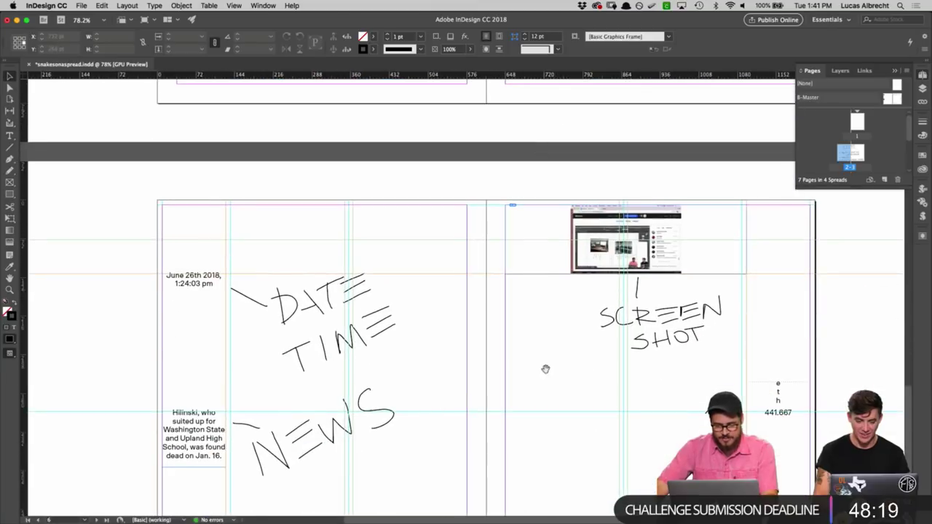
{"action": "scroll", "coordinate": [544, 222], "scroll_direction": "up", "scroll_amount": 3}
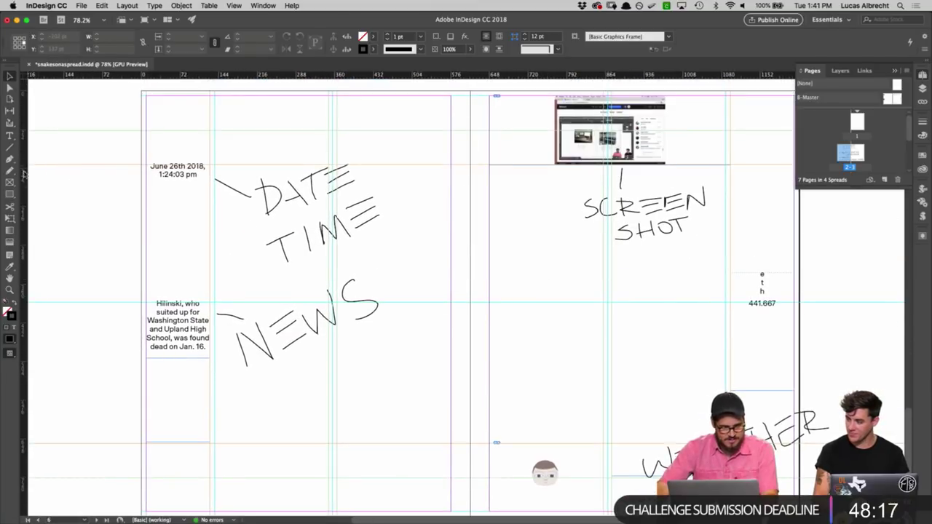
{"action": "left_click_drag", "start_coordinate": [519, 421], "coordinate": [508, 455]}
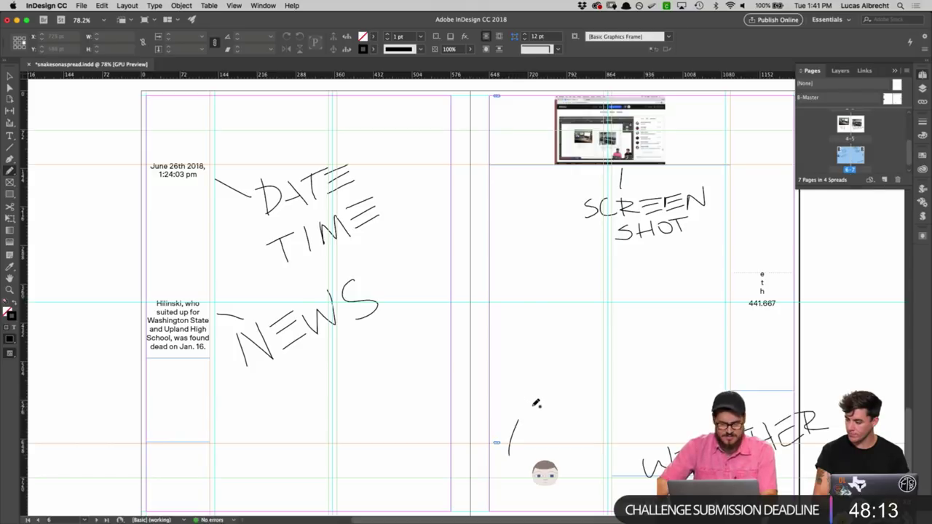
{"action": "mouse_move", "coordinate": [525, 397]}
{"action": "left_mouse_down"}
{"action": "mouse_move", "coordinate": [545, 406]}
{"action": "mouse_move", "coordinate": [566, 376]}
{"action": "mouse_move", "coordinate": [571, 393]}
{"action": "mouse_move", "coordinate": [583, 389]}
{"action": "mouse_move", "coordinate": [624, 366]}
{"action": "mouse_move", "coordinate": [621, 350]}
{"action": "mouse_move", "coordinate": [624, 371]}
{"action": "mouse_move", "coordinate": [680, 321]}
{"action": "mouse_move", "coordinate": [639, 336]}
{"action": "left_mouse_up"}
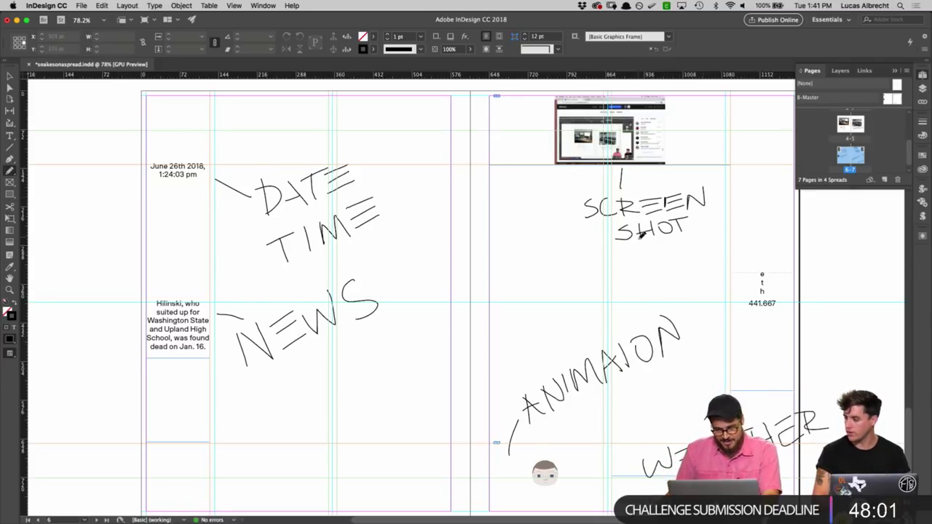
{"action": "scroll", "coordinate": [642, 239], "scroll_direction": "up", "scroll_amount": 1}
{"action": "scroll", "coordinate": [642, 239], "scroll_direction": "up", "scroll_amount": 5}
{"action": "scroll", "coordinate": [641, 238], "scroll_direction": "down", "scroll_amount": 6}
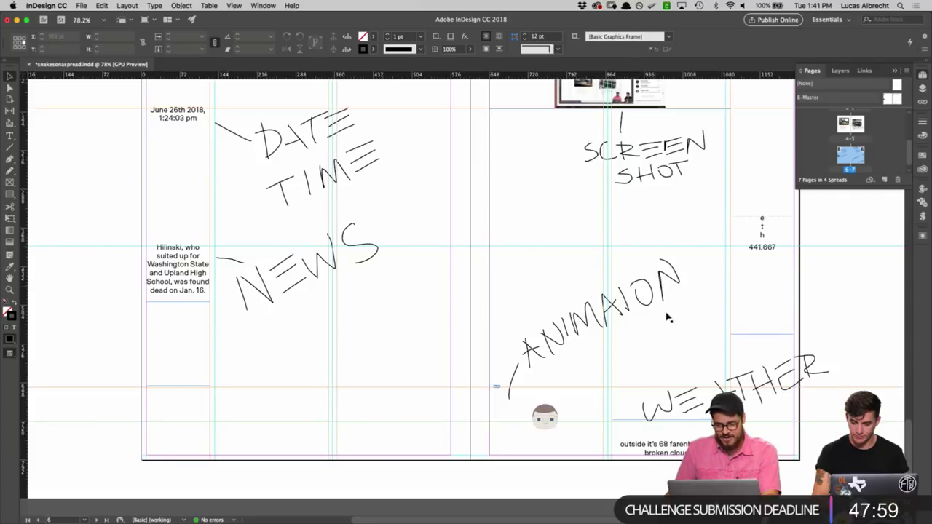
Step: Nudge the THER strokes of WEATHER left and down toward WE, then zoom out to the whole spread
{"action": "key", "text": "v"}
{"action": "mouse_move", "coordinate": [667, 356]}
{"action": "left_mouse_down"}
{"action": "mouse_move", "coordinate": [794, 377]}
{"action": "mouse_move", "coordinate": [685, 332]}
{"action": "mouse_move", "coordinate": [836, 391]}
{"action": "mouse_move", "coordinate": [850, 387]}
{"action": "left_mouse_up"}
{"action": "key", "text": "shift+Left"}
{"action": "key", "text": "shift+Left"}
{"action": "key", "text": "shift+Left"}
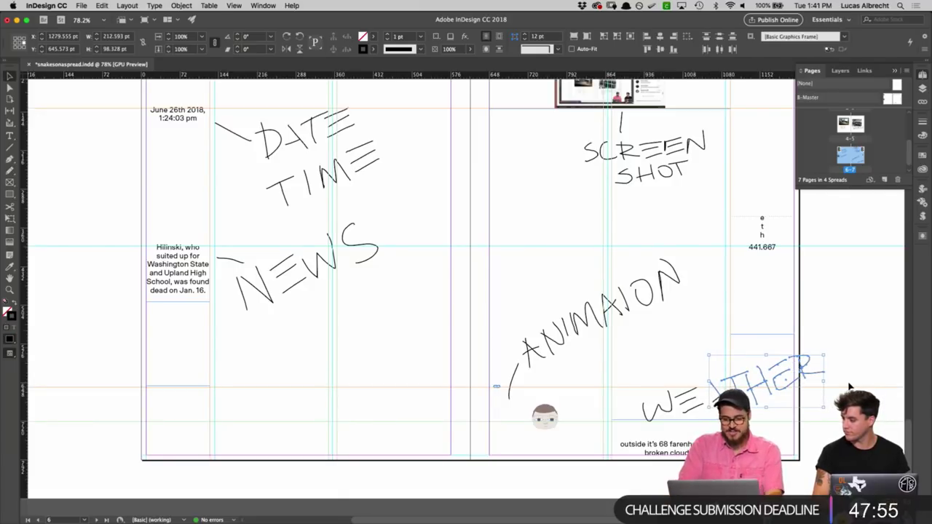
{"action": "key", "text": "shift+Down"}
{"action": "key", "text": "Right"}
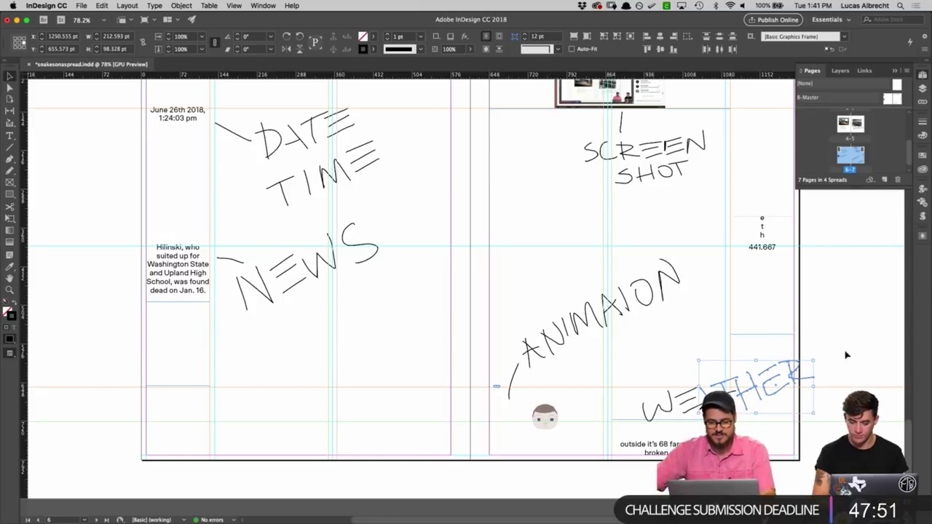
{"action": "key", "text": "super+shift+a"}
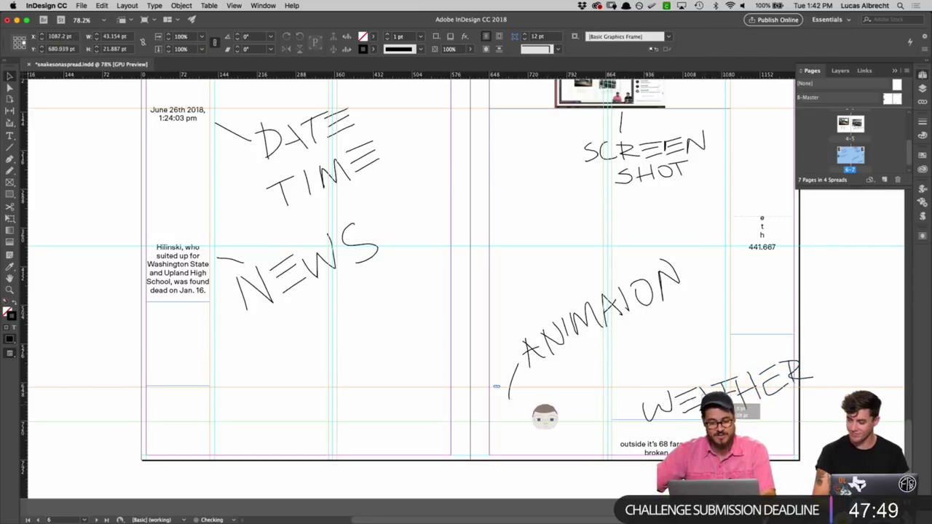
{"action": "scroll", "coordinate": [704, 359], "scroll_direction": "up", "scroll_amount": 2}
{"action": "key", "text": "super+minus"}
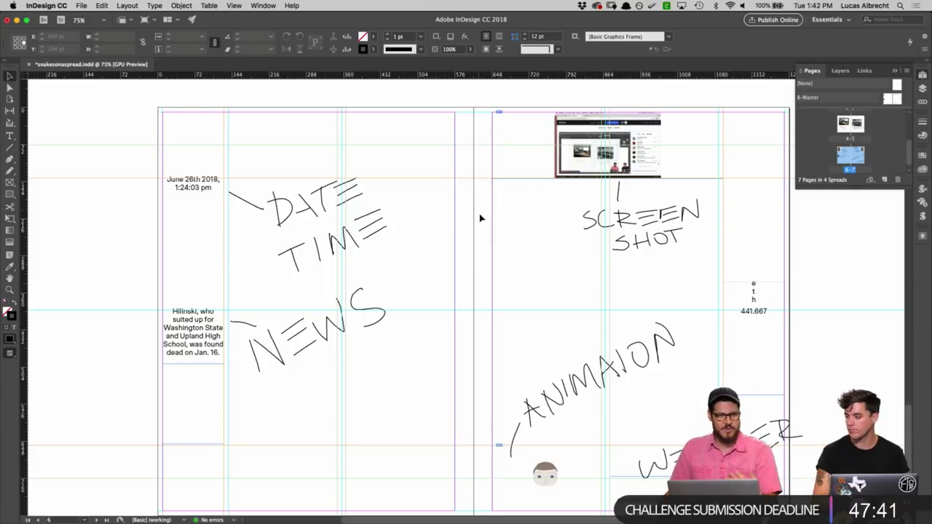
{"action": "scroll", "coordinate": [481, 233], "scroll_direction": "up", "scroll_amount": 10}
{"action": "scroll", "coordinate": [477, 230], "scroll_direction": "up", "scroll_amount": 10}
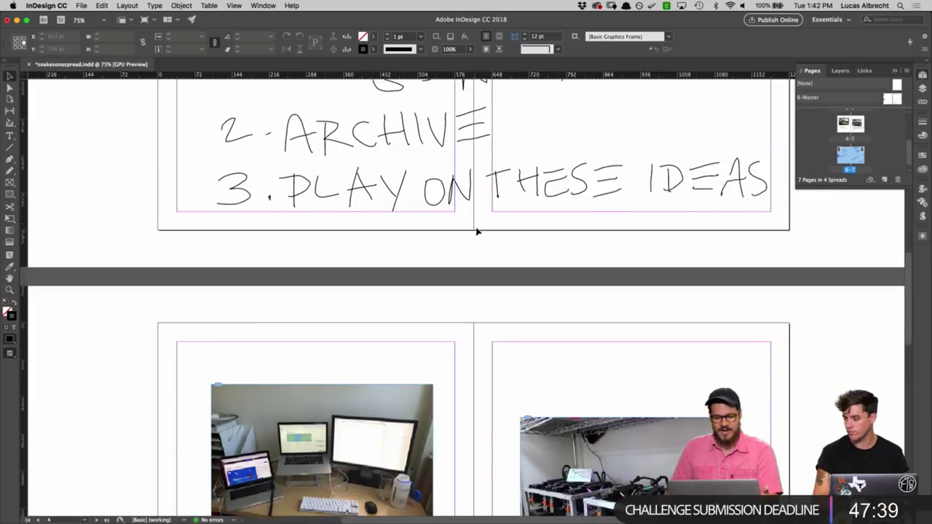
{"action": "scroll", "coordinate": [478, 230], "scroll_direction": "down", "scroll_amount": 15}
{"action": "scroll", "coordinate": [479, 230], "scroll_direction": "down", "scroll_amount": 5}
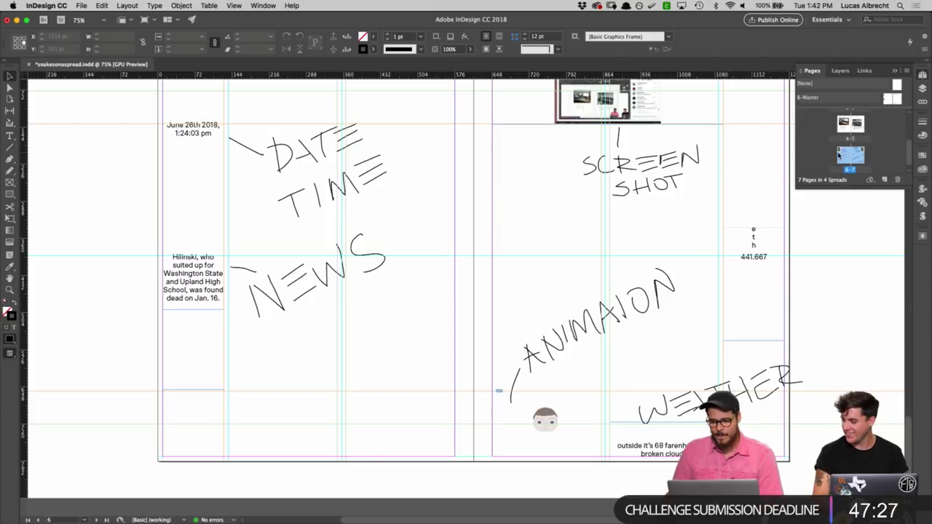
{"action": "scroll", "coordinate": [667, 224], "scroll_direction": "up", "scroll_amount": 3}
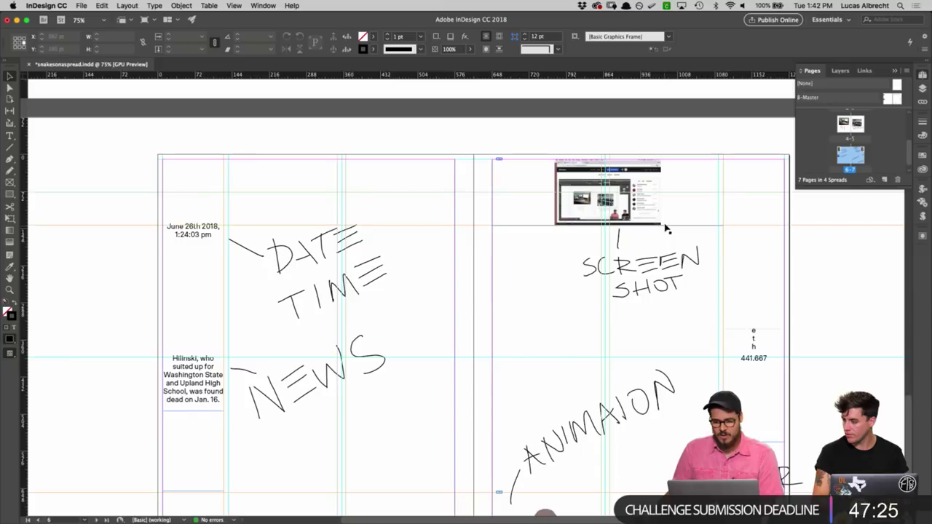
{"action": "scroll", "coordinate": [668, 225], "scroll_direction": "down", "scroll_amount": 1}
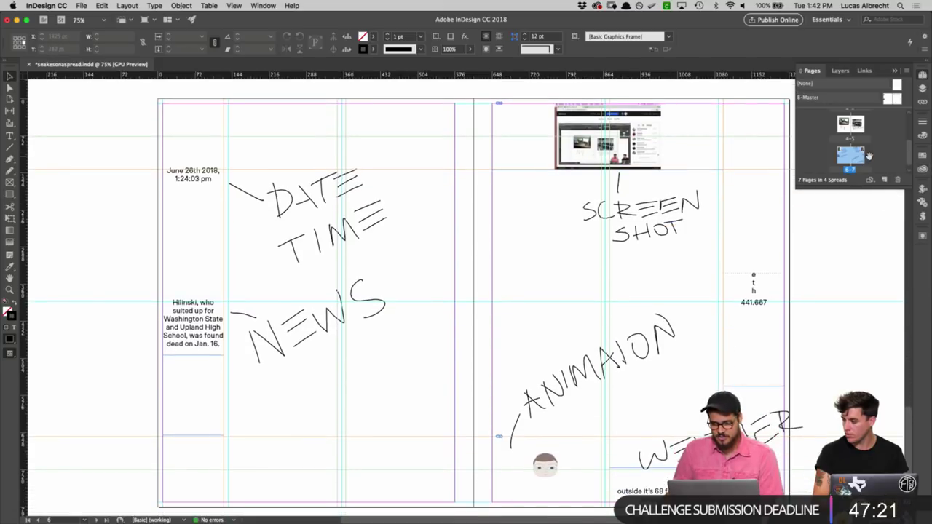
Step: Run autoEnviron.jsx from User > lucascript to refresh the spread's date, time, news and ETH number
{"action": "left_click", "coordinate": [923, 191]}
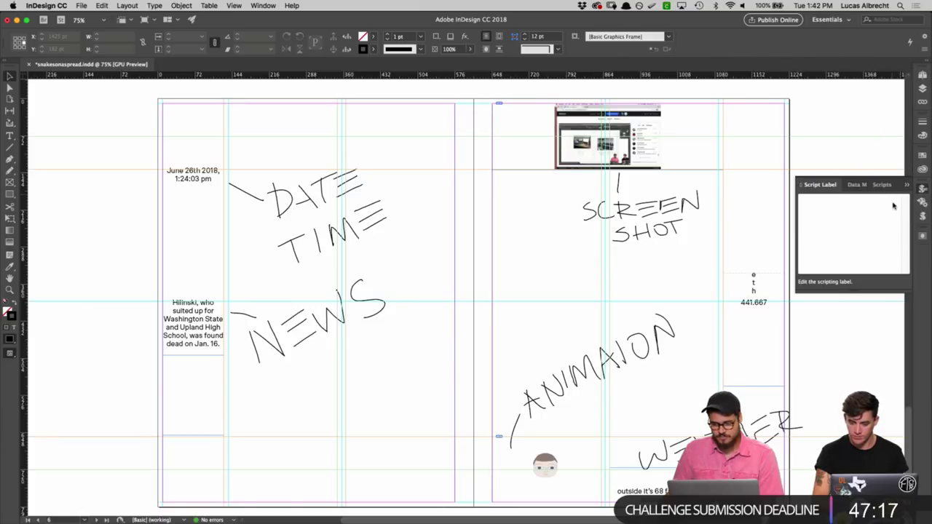
{"action": "left_click", "coordinate": [923, 205]}
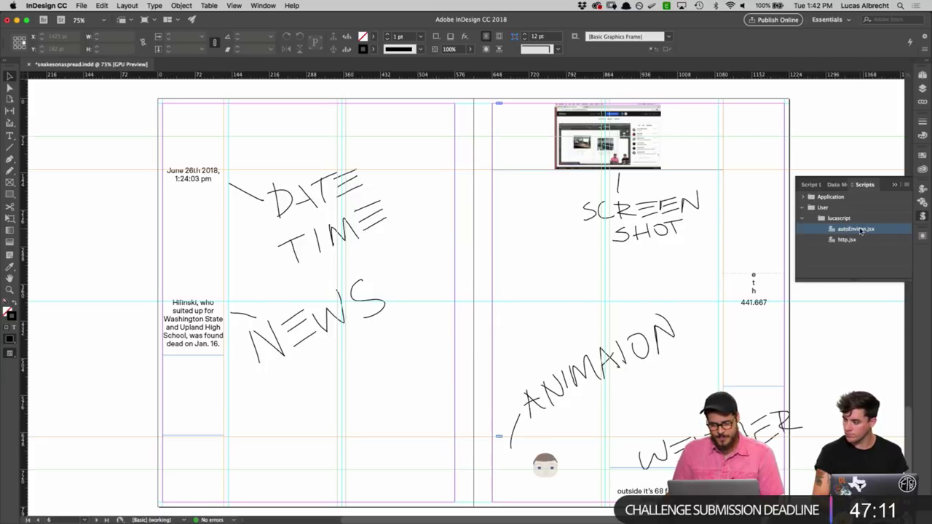
{"action": "scroll", "coordinate": [666, 208], "scroll_direction": "down", "scroll_amount": 2}
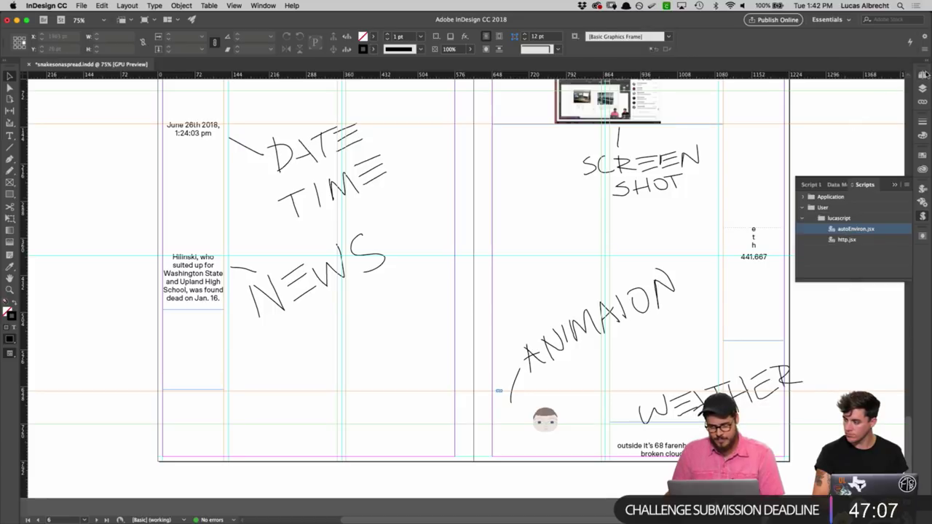
{"action": "double_click", "coordinate": [853, 229]}
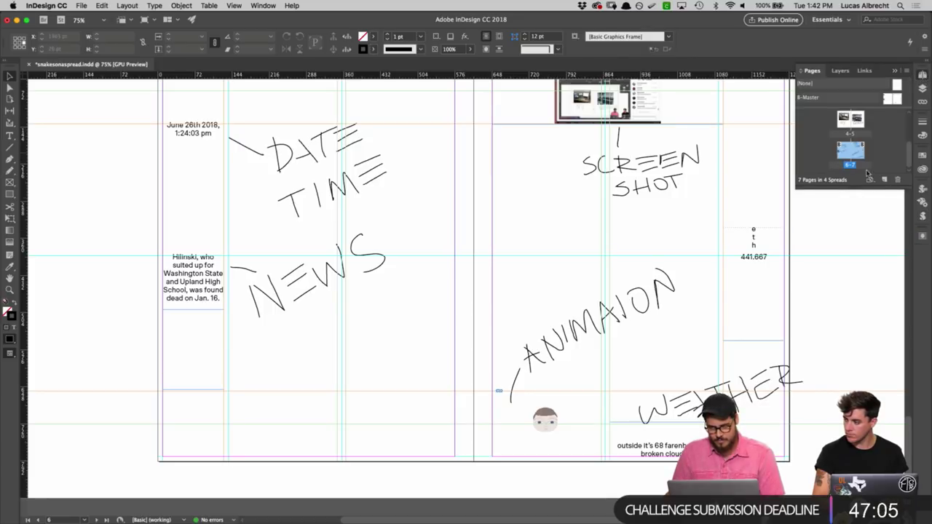
{"action": "left_click", "coordinate": [922, 217]}
{"action": "double_click", "coordinate": [856, 230]}
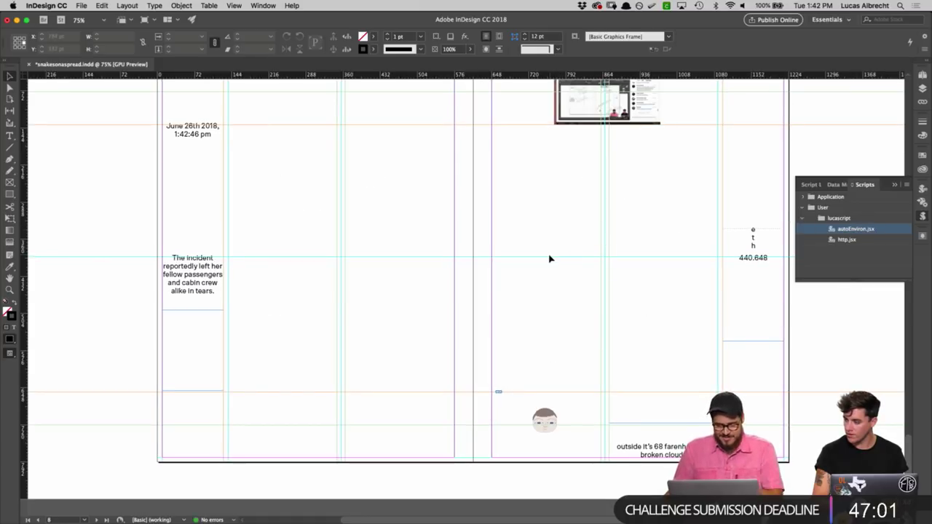
{"action": "scroll", "coordinate": [537, 216], "scroll_direction": "up", "scroll_amount": 2}
{"action": "key", "text": "z"}
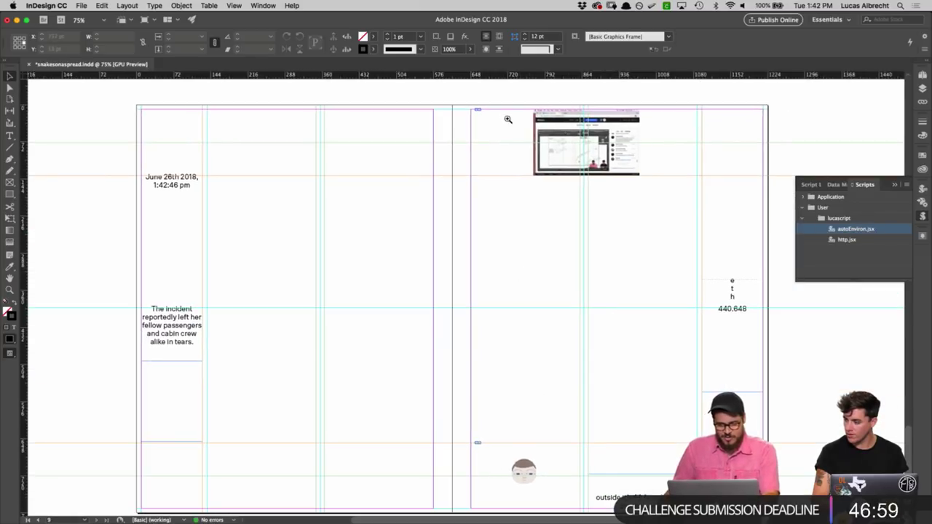
{"action": "left_click_drag", "start_coordinate": [505, 119], "coordinate": [442, 386]}
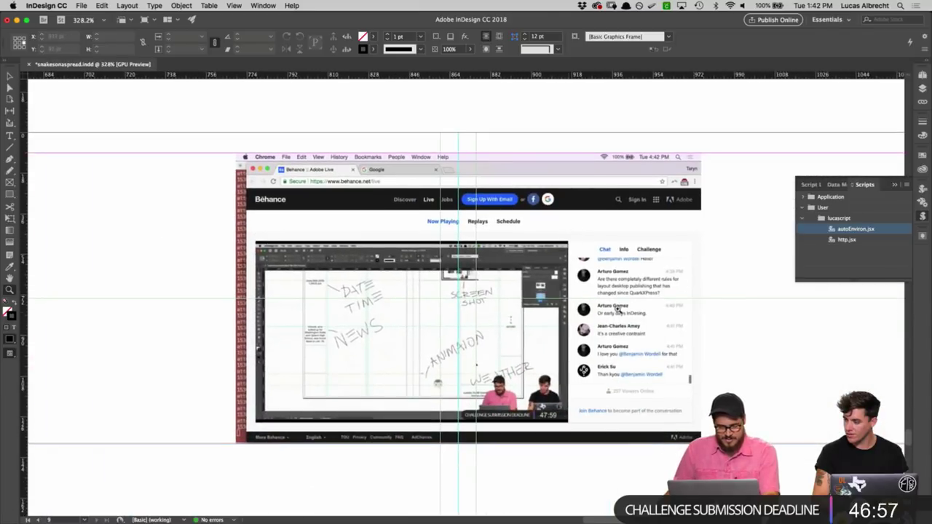
{"action": "key", "text": "super+1"}
{"action": "scroll", "coordinate": [350, 362], "scroll_direction": "down", "scroll_amount": 10}
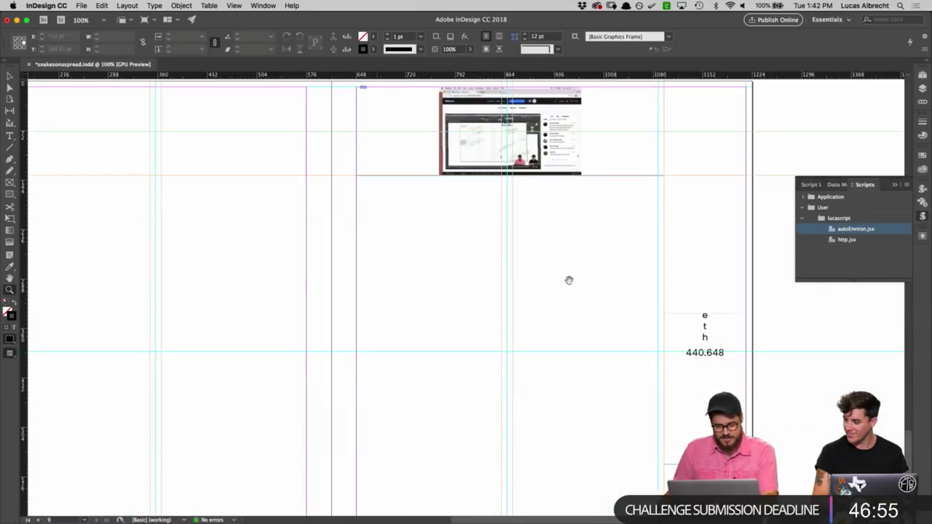
{"action": "scroll", "coordinate": [679, 234], "scroll_direction": "up", "scroll_amount": 5}
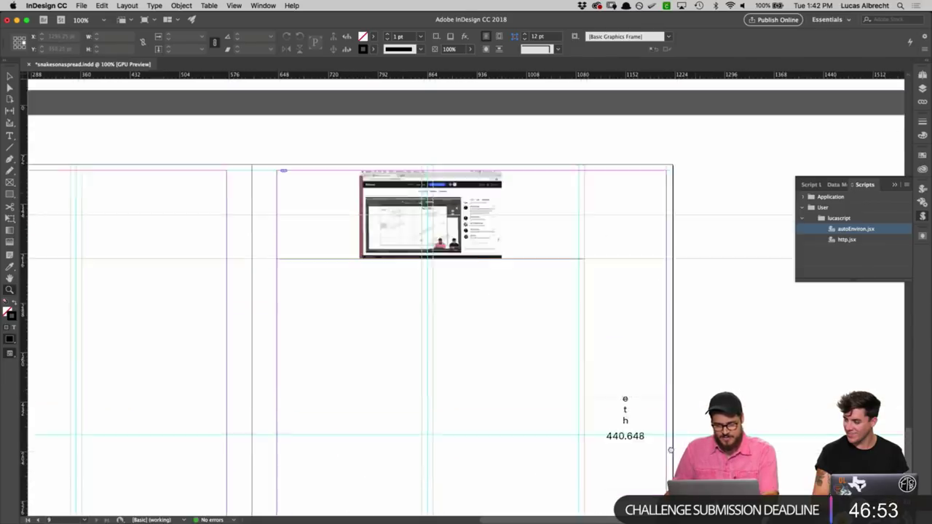
{"action": "scroll", "coordinate": [648, 210], "scroll_direction": "down", "scroll_amount": 8}
{"action": "scroll", "coordinate": [655, 254], "scroll_direction": "up", "scroll_amount": 3}
{"action": "scroll", "coordinate": [632, 183], "scroll_direction": "up", "scroll_amount": 5}
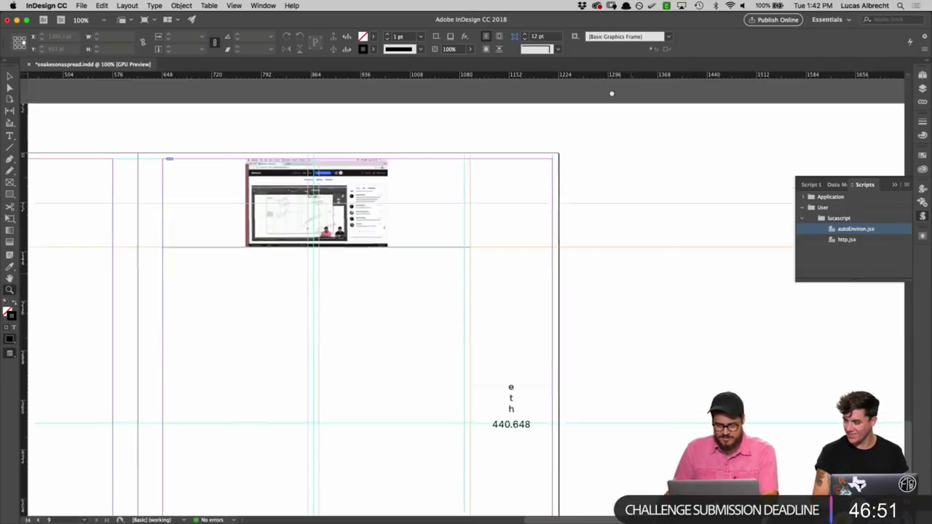
{"action": "scroll", "coordinate": [609, 92], "scroll_direction": "down", "scroll_amount": 5}
{"action": "scroll", "coordinate": [588, 266], "scroll_direction": "left", "scroll_amount": 6}
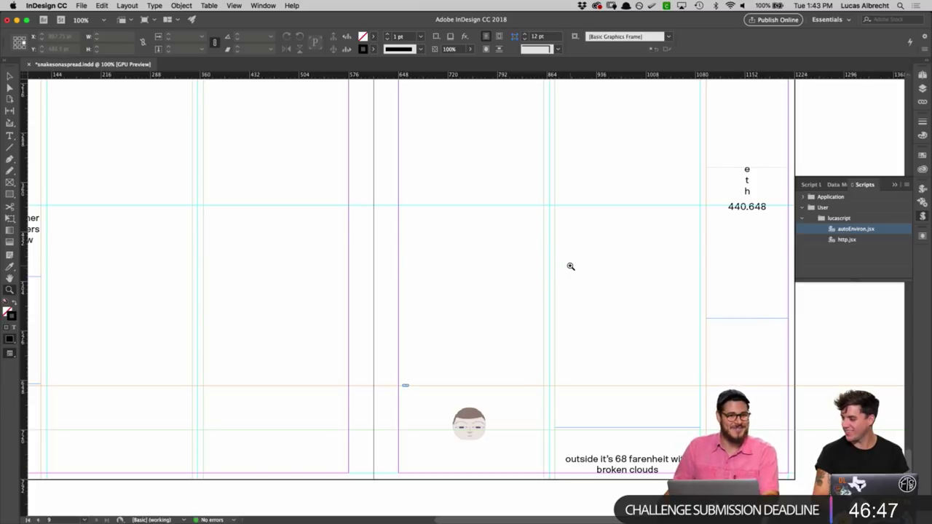
{"action": "left_click_drag", "start_coordinate": [495, 182], "coordinate": [579, 180]}
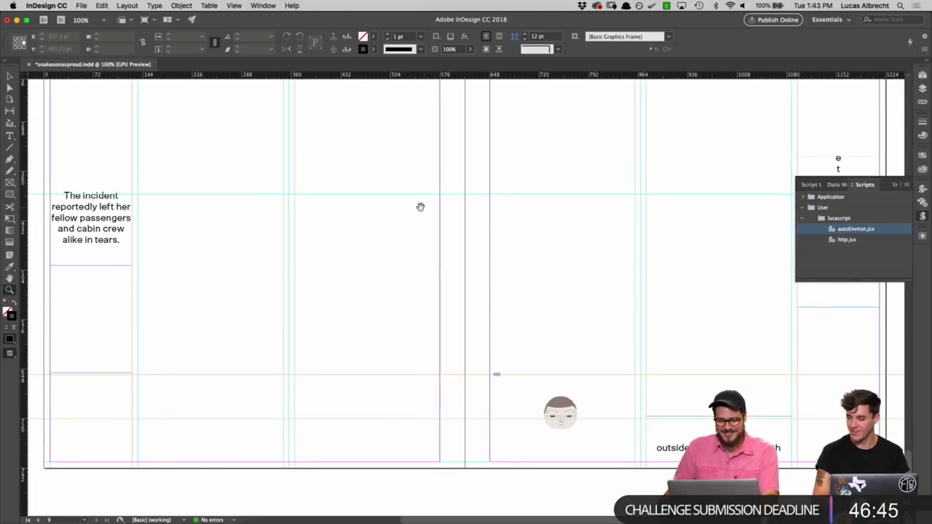
{"action": "left_click_drag", "start_coordinate": [420, 206], "coordinate": [489, 213]}
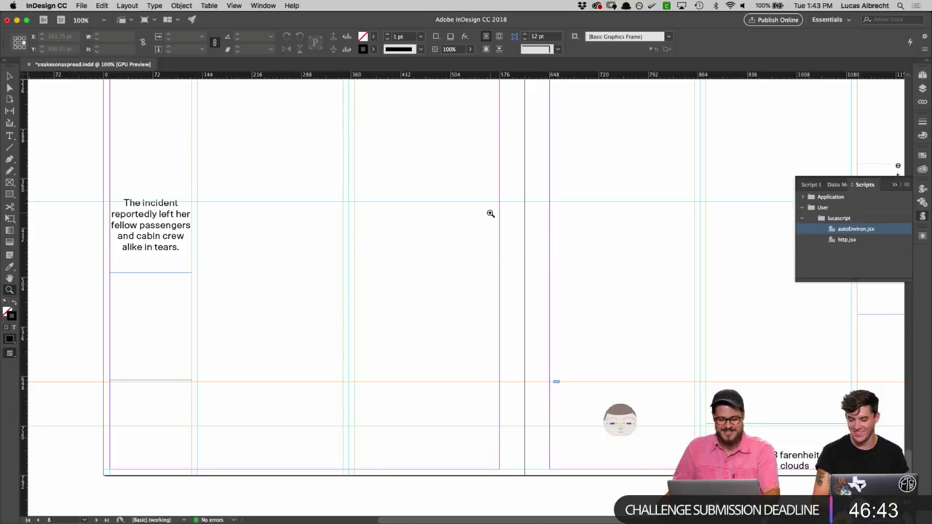
{"action": "scroll", "coordinate": [508, 218], "scroll_direction": "right", "scroll_amount": 3}
{"action": "scroll", "coordinate": [503, 238], "scroll_direction": "right", "scroll_amount": 3}
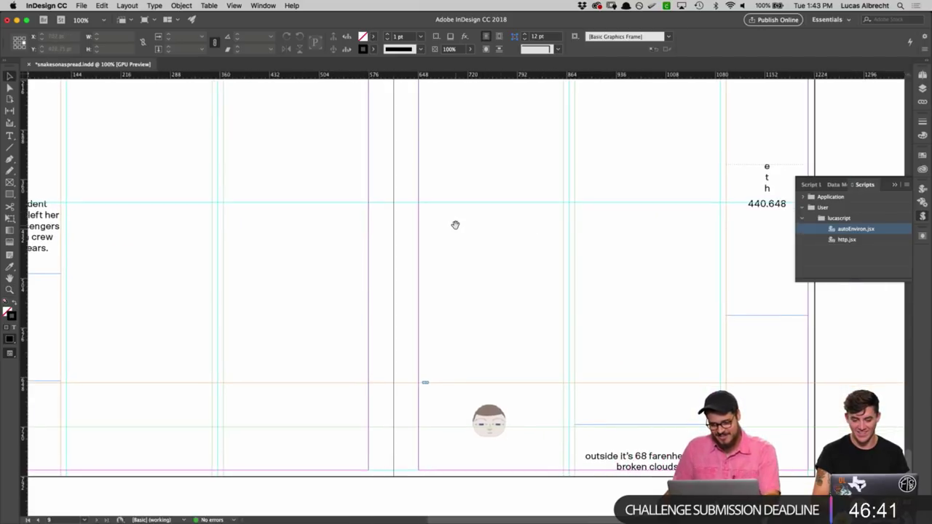
{"action": "scroll", "coordinate": [402, 217], "scroll_direction": "left", "scroll_amount": 1}
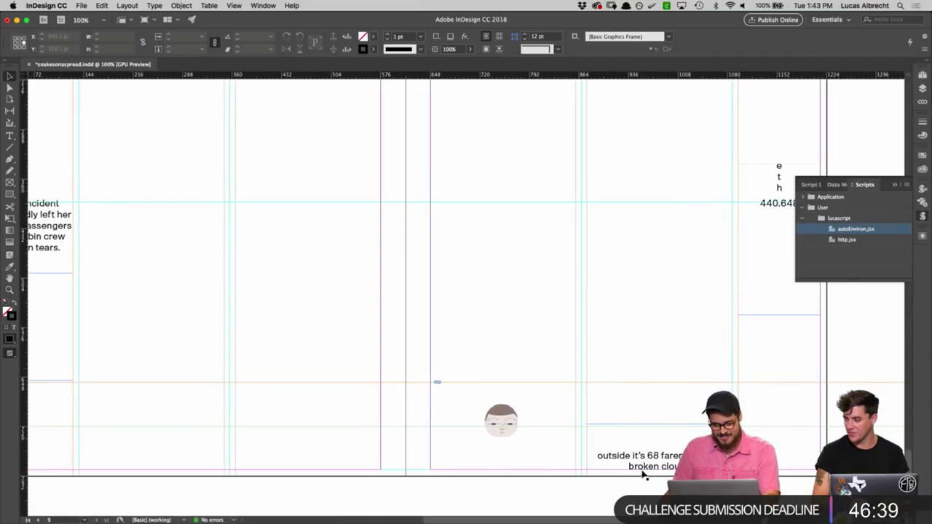
{"action": "scroll", "coordinate": [510, 299], "scroll_direction": "left", "scroll_amount": 4}
{"action": "scroll", "coordinate": [614, 283], "scroll_direction": "up", "scroll_amount": 15}
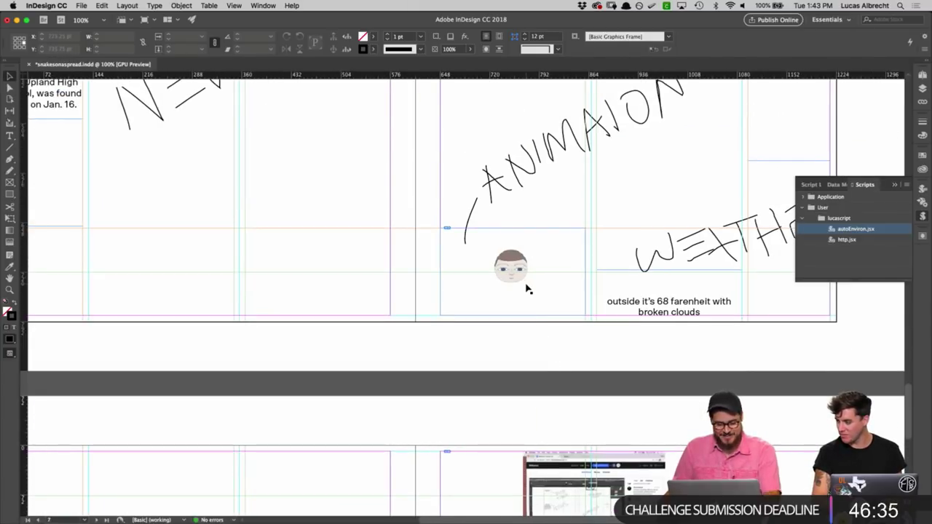
{"action": "scroll", "coordinate": [503, 328], "scroll_direction": "down", "scroll_amount": 10}
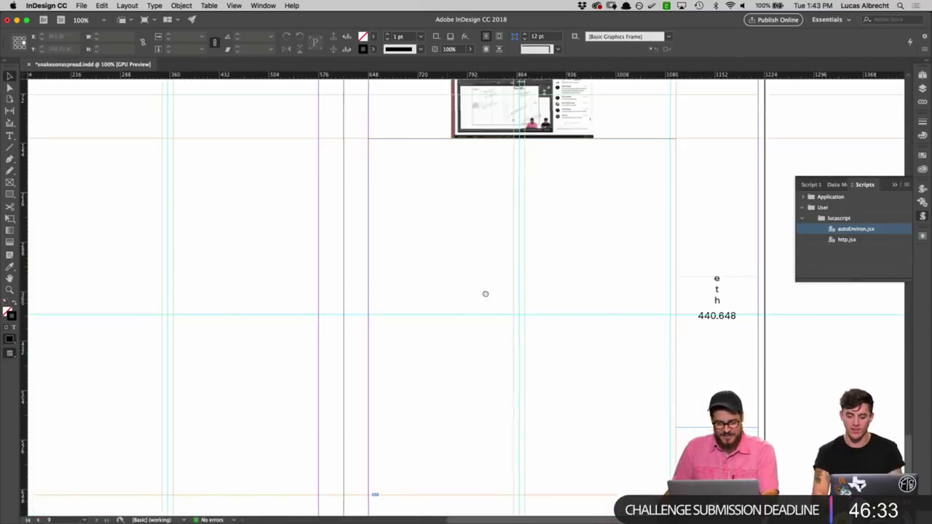
{"action": "scroll", "coordinate": [462, 264], "scroll_direction": "left", "scroll_amount": 10}
{"action": "scroll", "coordinate": [547, 289], "scroll_direction": "up", "scroll_amount": 3}
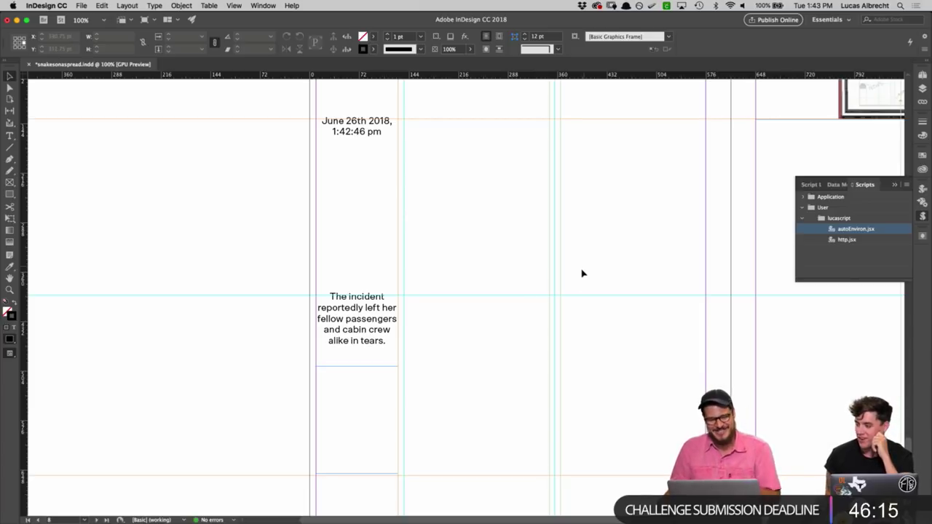
Step: Draw a text frame on the pasteboard left of the spread and type INTRO into it
{"action": "scroll", "coordinate": [437, 308], "scroll_direction": "down", "scroll_amount": 3}
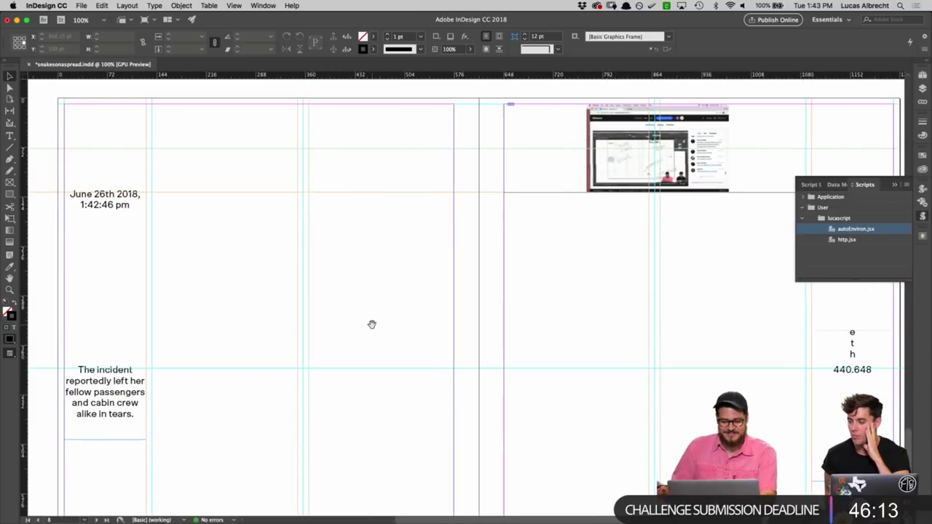
{"action": "scroll", "coordinate": [372, 329], "scroll_direction": "down", "scroll_amount": 2}
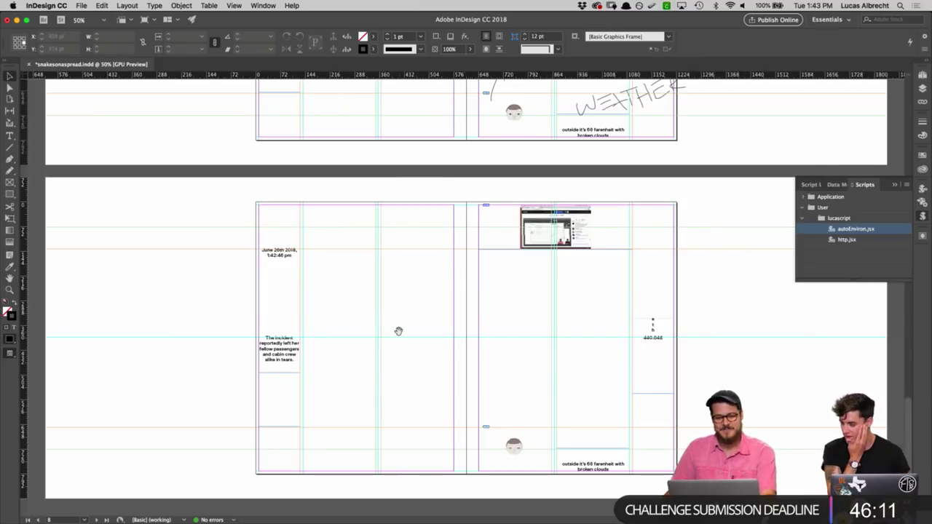
{"action": "key", "text": "z"}
{"action": "scroll", "coordinate": [430, 337], "scroll_direction": "up", "scroll_amount": 1}
{"action": "scroll", "coordinate": [446, 337], "scroll_direction": "down", "scroll_amount": 1}
{"action": "scroll", "coordinate": [446, 337], "scroll_direction": "right", "scroll_amount": 1}
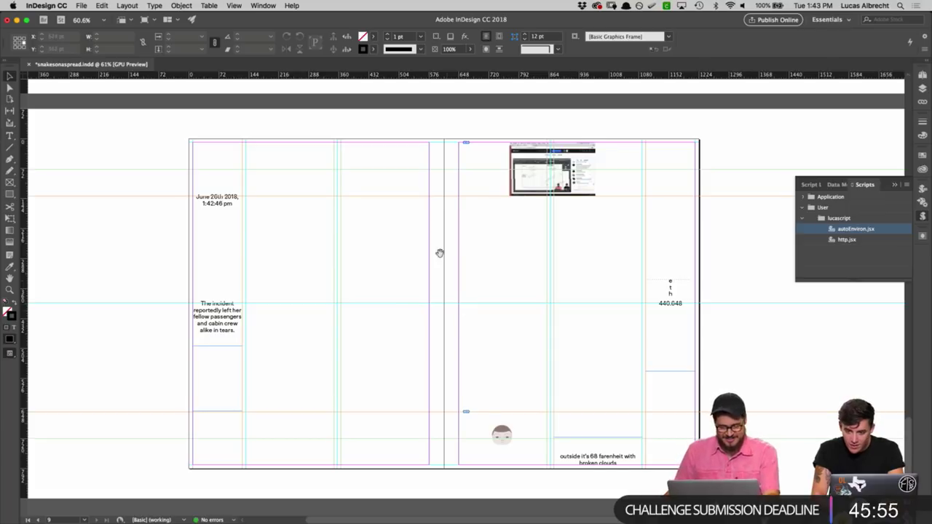
{"action": "scroll", "coordinate": [452, 350], "scroll_direction": "up", "scroll_amount": 3}
{"action": "scroll", "coordinate": [276, 365], "scroll_direction": "up", "scroll_amount": 3}
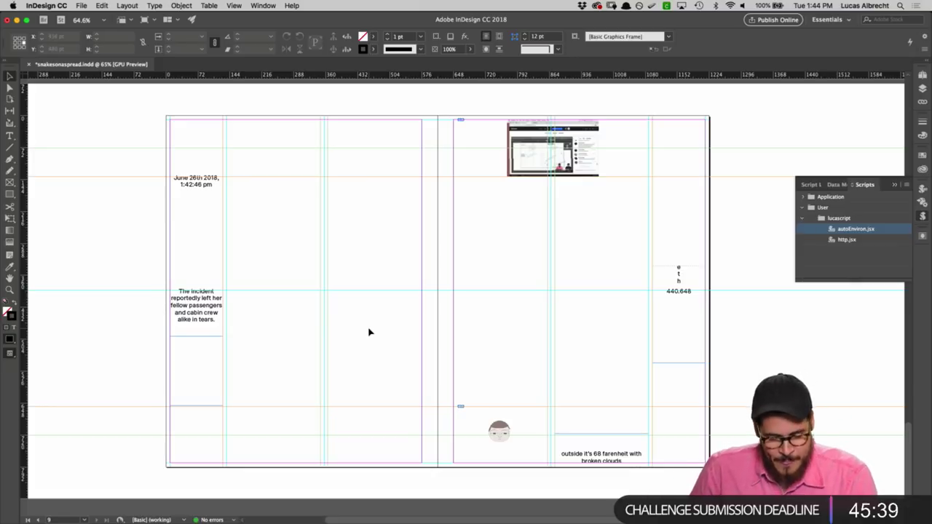
{"action": "scroll", "coordinate": [359, 325], "scroll_direction": "left", "scroll_amount": 5}
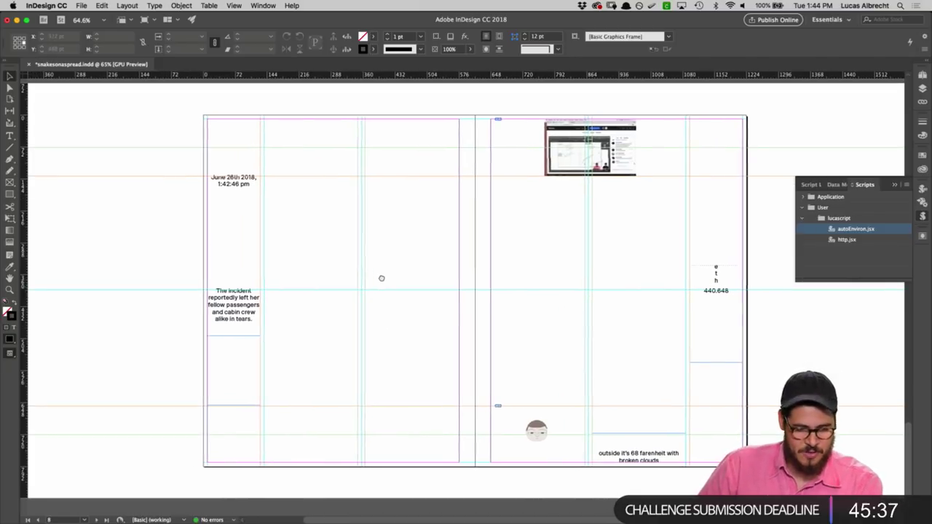
{"action": "left_click", "coordinate": [10, 136]}
{"action": "left_click_drag", "start_coordinate": [71, 206], "coordinate": [225, 327]}
{"action": "type", "text": "INTR"}
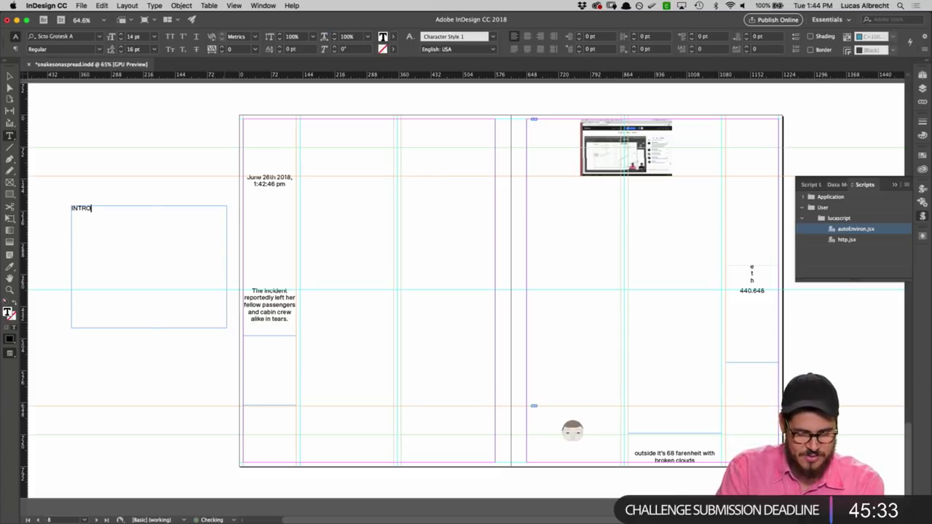
{"action": "type", "text": "O"}
{"action": "key", "text": "super+a"}
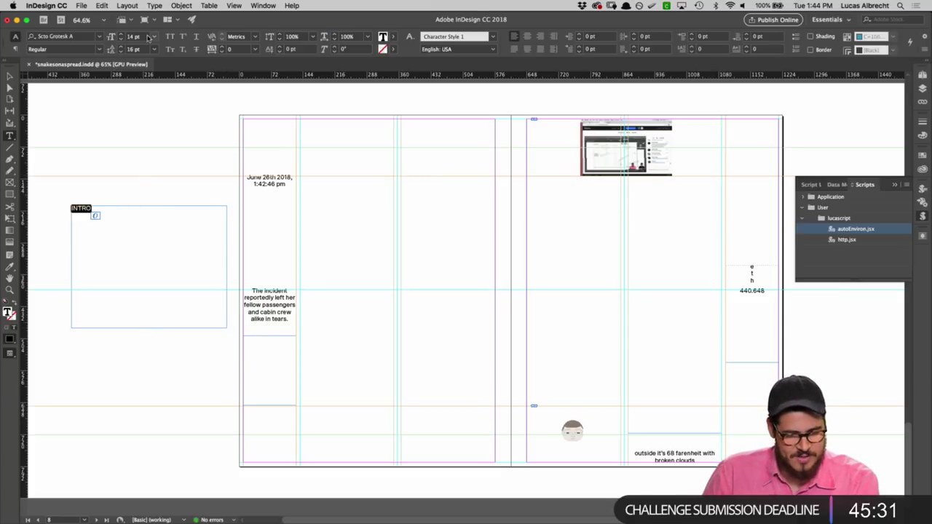
Step: Set INTRO in Saol Display (OTF) Light and zoom in closely on the heading
{"action": "left_click", "coordinate": [84, 36]}
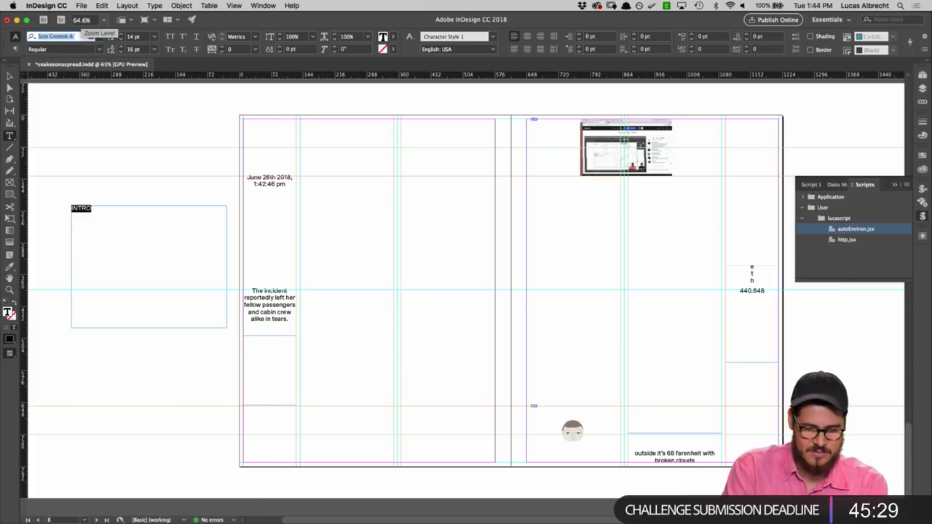
{"action": "type", "text": "saol"}
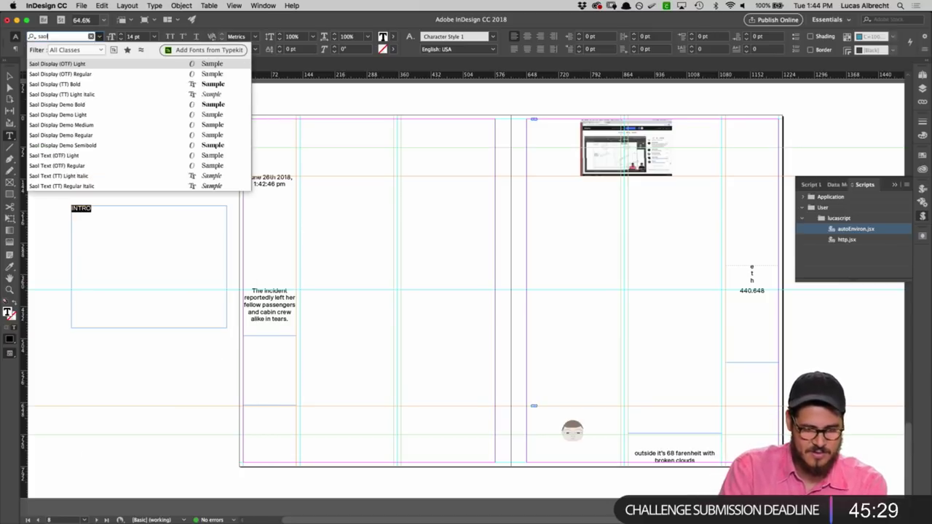
{"action": "left_click", "coordinate": [86, 64]}
{"action": "key", "text": "Escape"}
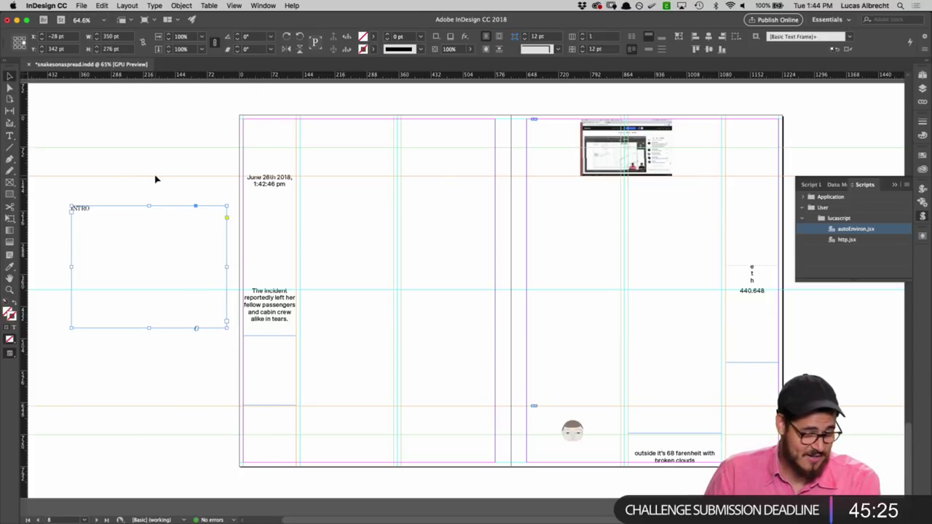
{"action": "left_click", "coordinate": [68, 201]}
{"action": "key", "text": "z"}
{"action": "left_click", "coordinate": [69, 199]}
{"action": "left_click_drag", "start_coordinate": [235, 241], "coordinate": [389, 236]}
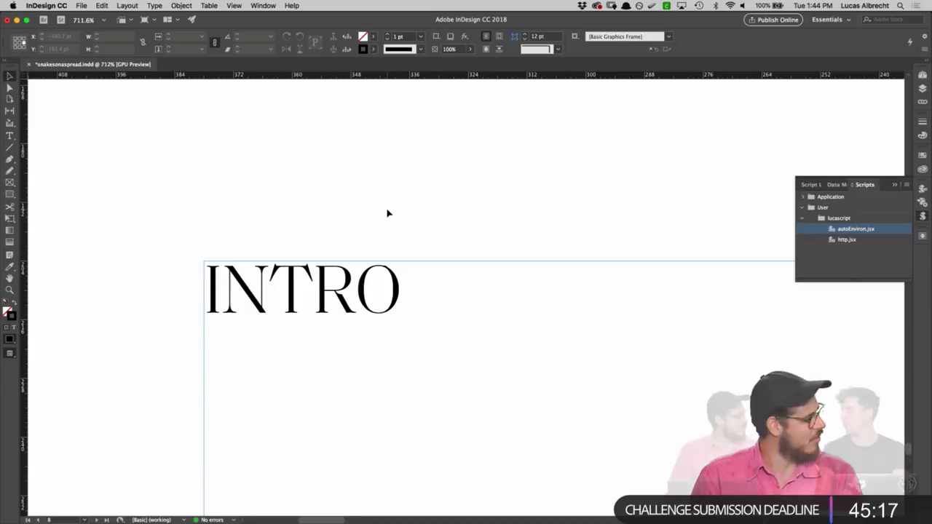
Step: Set the INTRO text to a 900 pt font size
{"action": "double_click", "coordinate": [394, 281]}
{"action": "key", "text": "super+1"}
{"action": "key", "text": "Escape"}
{"action": "key", "text": "super+equal"}
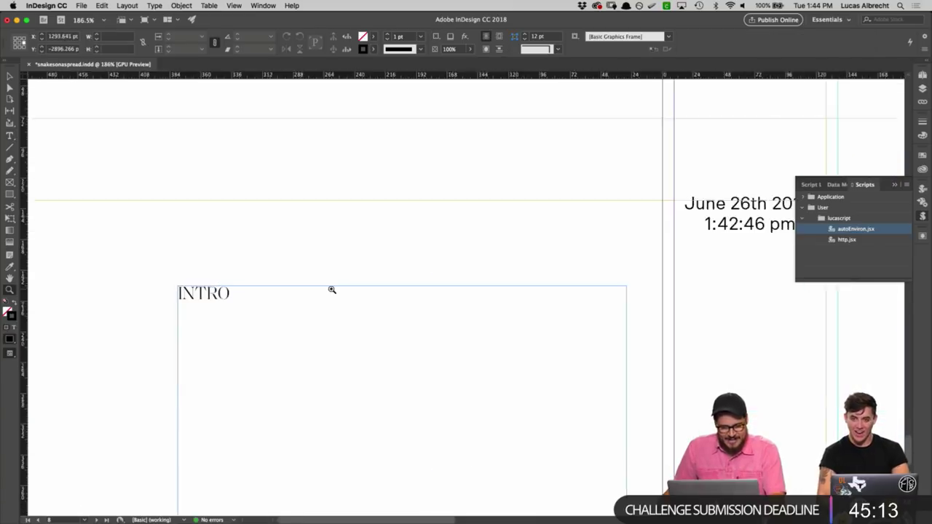
{"action": "right_click", "coordinate": [209, 297]}
{"action": "double_click", "coordinate": [188, 297]}
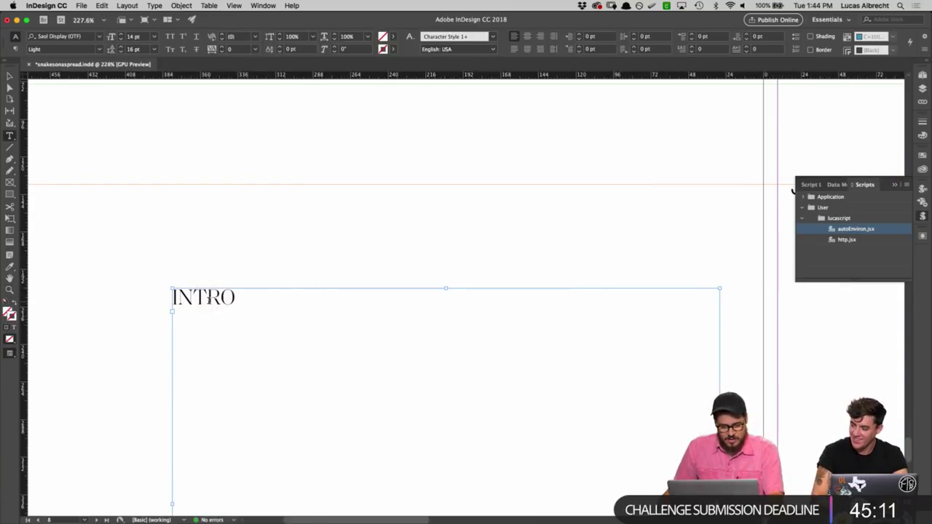
{"action": "key", "text": "super+a"}
{"action": "left_click", "coordinate": [136, 38]}
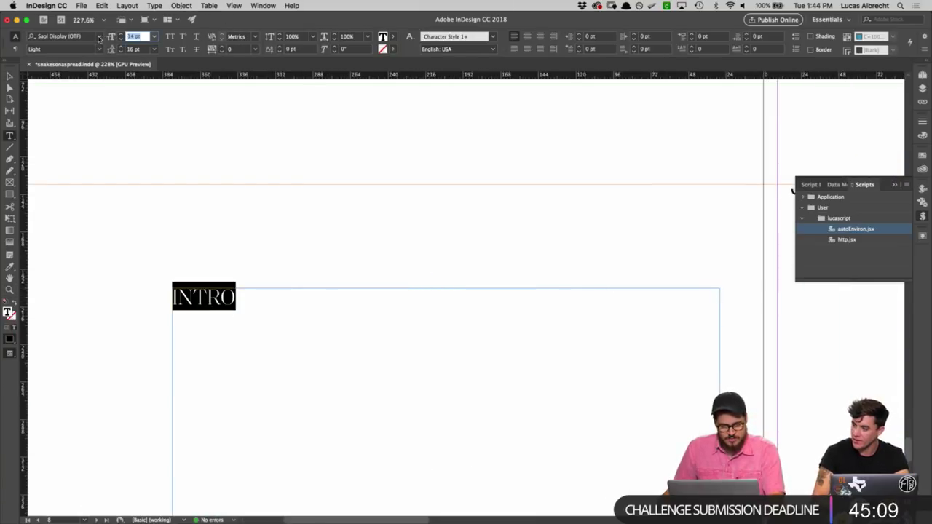
{"action": "type", "text": "900"}
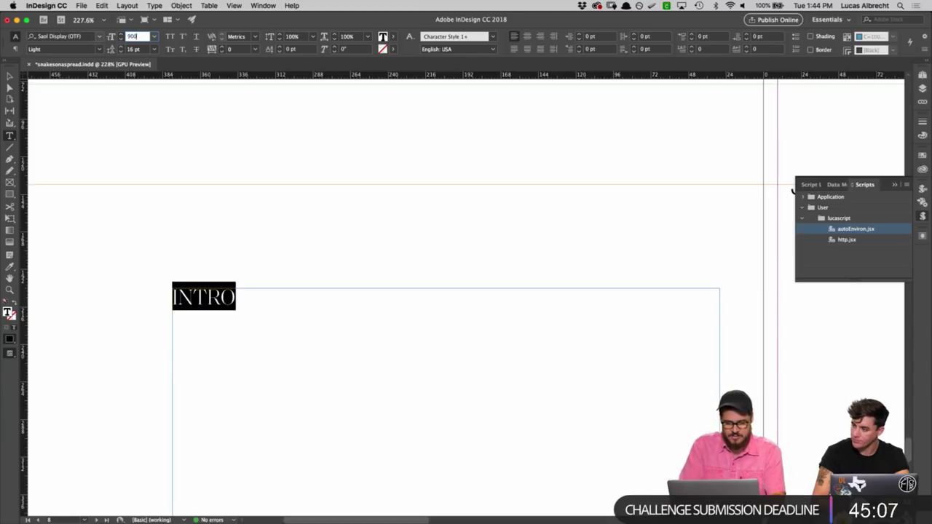
{"action": "key", "text": "Return"}
{"action": "key", "text": "Escape"}
{"action": "key", "text": "super+1"}
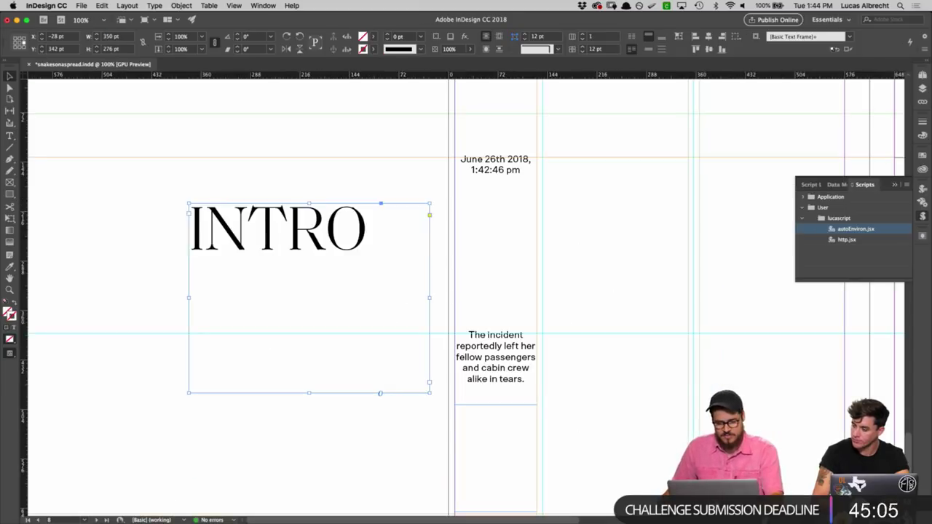
Step: Select the enlarged INTRO text frame
{"action": "scroll", "coordinate": [291, 240], "scroll_direction": "right", "scroll_amount": 2}
{"action": "right_click", "coordinate": [268, 260]}
{"action": "left_click", "coordinate": [241, 222]}
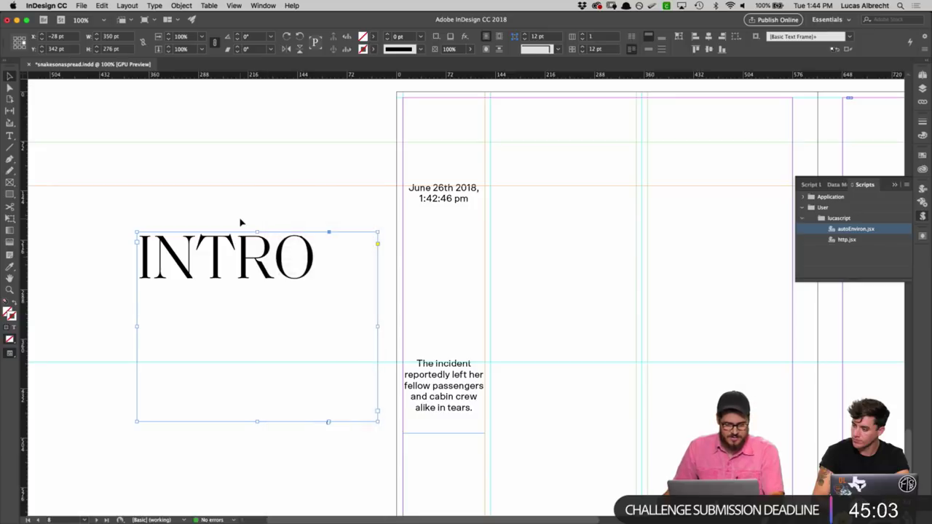
{"action": "left_click", "coordinate": [240, 222]}
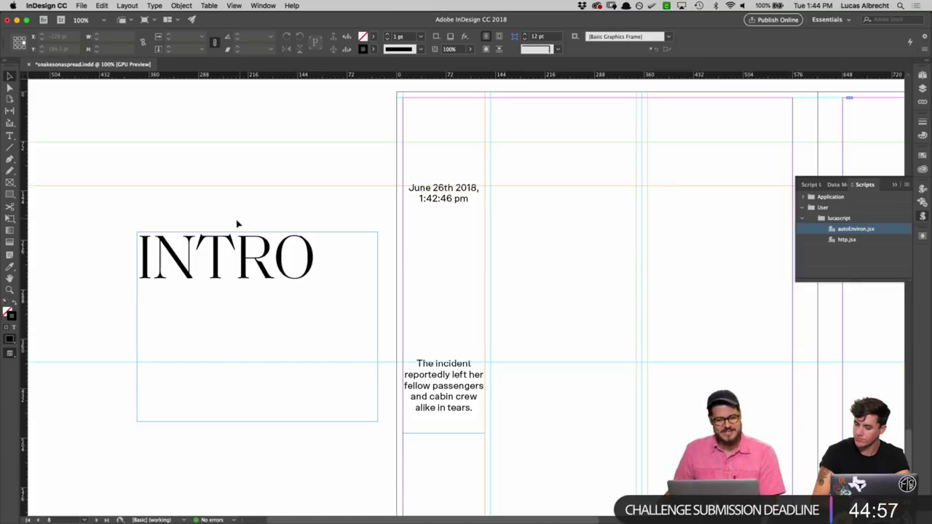
{"action": "right_click", "coordinate": [245, 257]}
{"action": "left_click", "coordinate": [268, 201]}
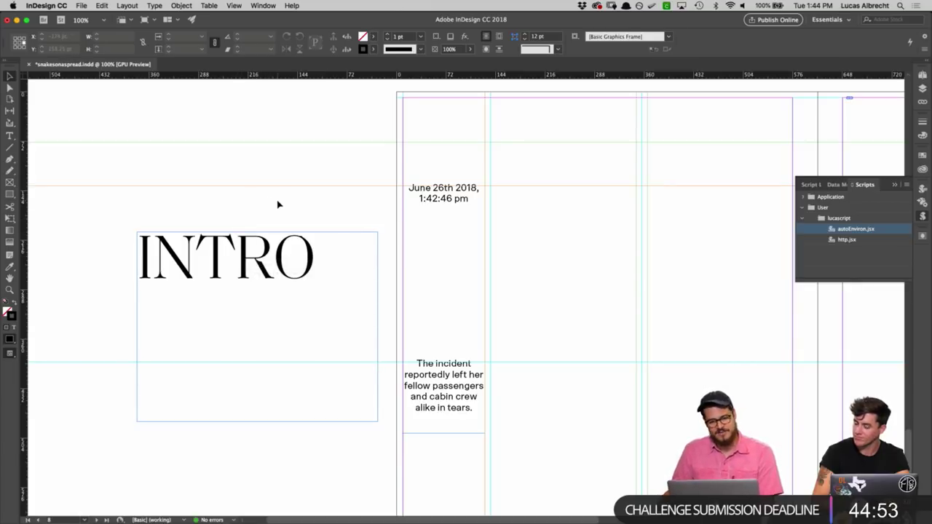
{"action": "right_click", "coordinate": [264, 268]}
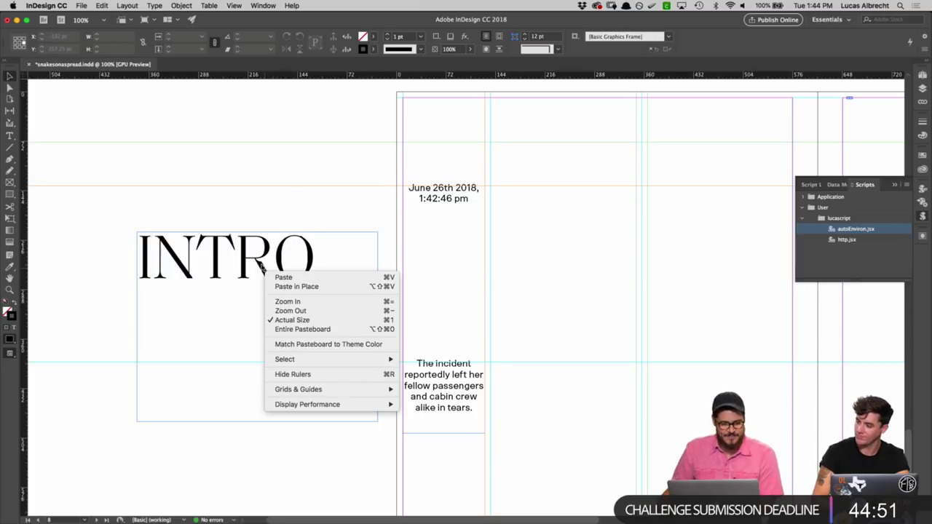
{"action": "left_click", "coordinate": [246, 218]}
{"action": "left_click", "coordinate": [231, 273]}
Step: Convert INTRO to outlines with Type > Create Outlines and move them to the page top
{"action": "left_click", "coordinate": [154, 5]}
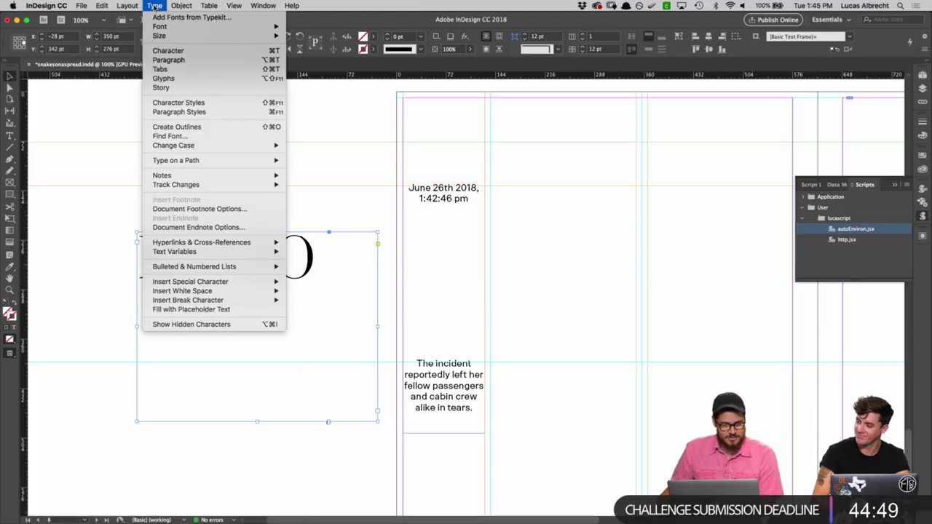
{"action": "left_click", "coordinate": [177, 127]}
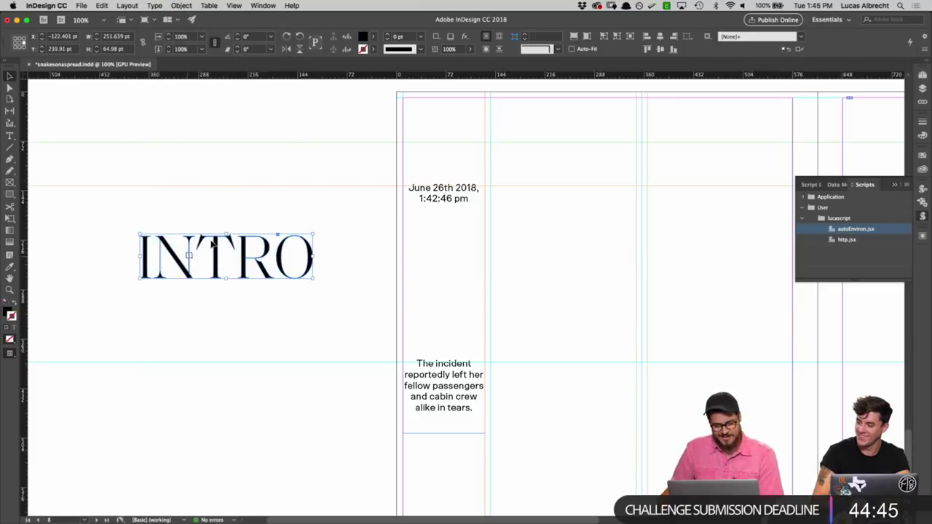
{"action": "left_click_drag", "start_coordinate": [186, 259], "coordinate": [502, 144]}
{"action": "left_click_drag", "start_coordinate": [280, 256], "coordinate": [544, 124]}
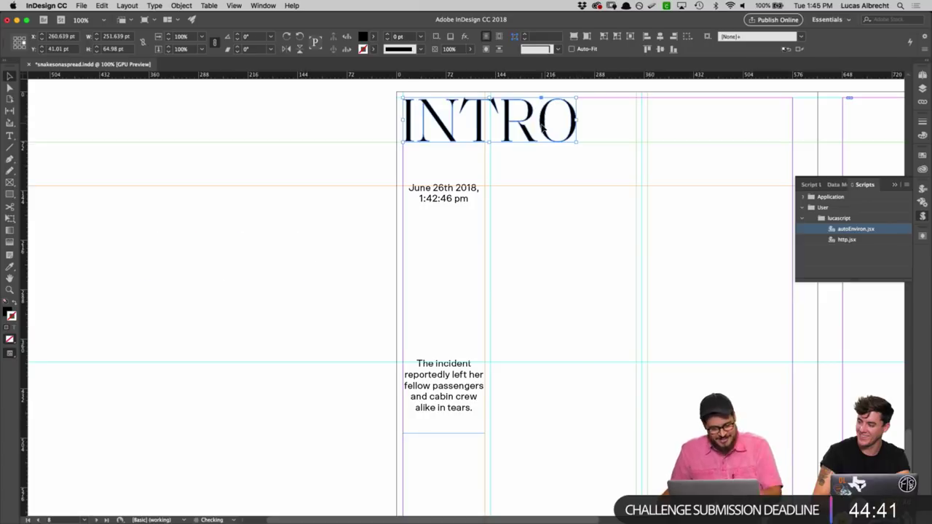
Step: Zoom out to 75%, switch to preview mode, and select the large INTRO lettering
{"action": "scroll", "coordinate": [543, 129], "scroll_direction": "up", "scroll_amount": 5}
{"action": "key", "text": "super+minus"}
{"action": "scroll", "coordinate": [597, 264], "scroll_direction": "up", "scroll_amount": 5}
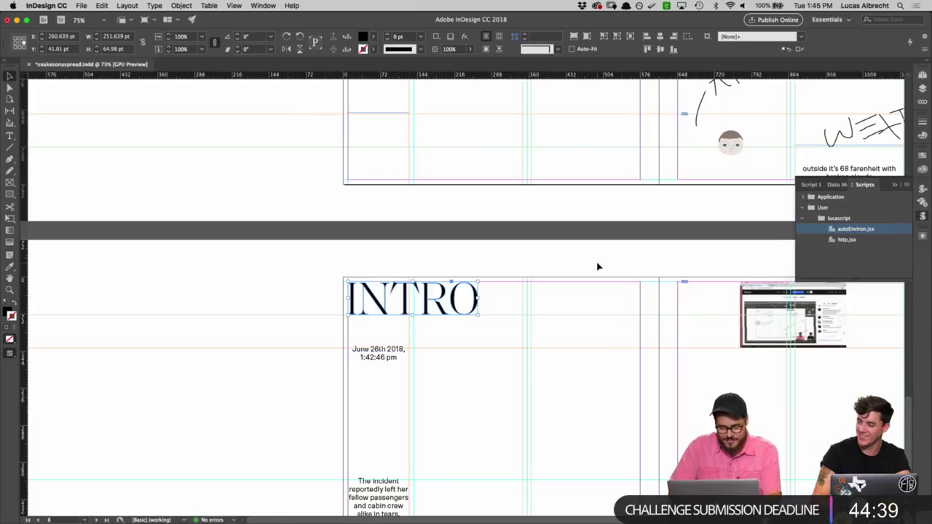
{"action": "scroll", "coordinate": [656, 358], "scroll_direction": "down", "scroll_amount": 5}
{"action": "scroll", "coordinate": [657, 359], "scroll_direction": "right", "scroll_amount": 5}
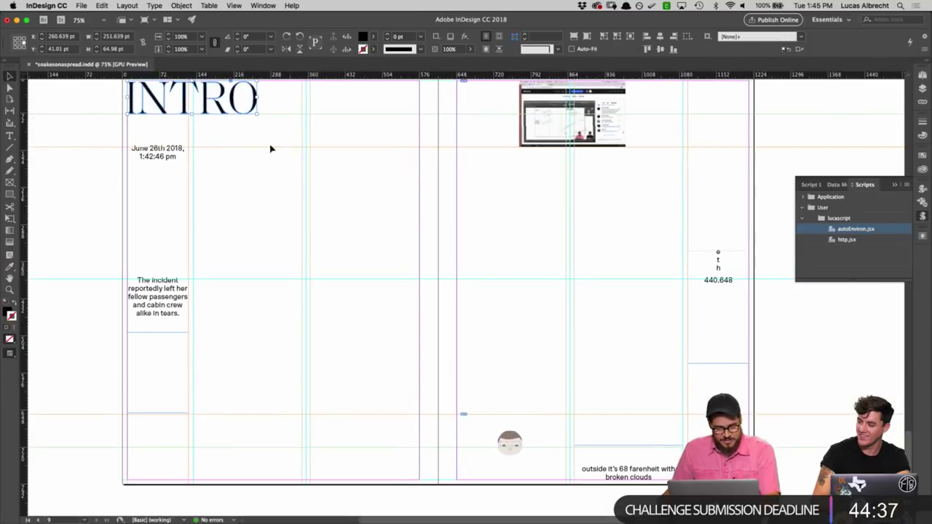
{"action": "left_click", "coordinate": [452, 213]}
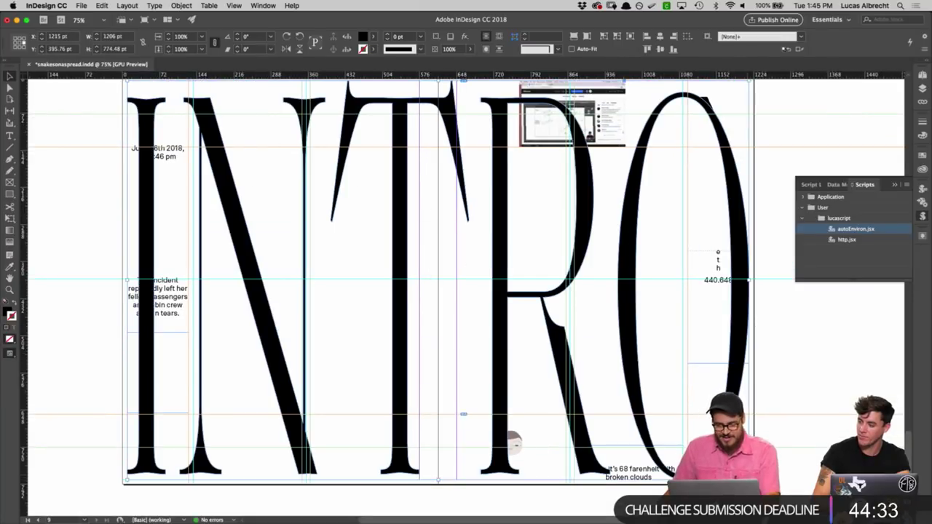
{"action": "left_click", "coordinate": [804, 409]}
{"action": "key", "text": "w"}
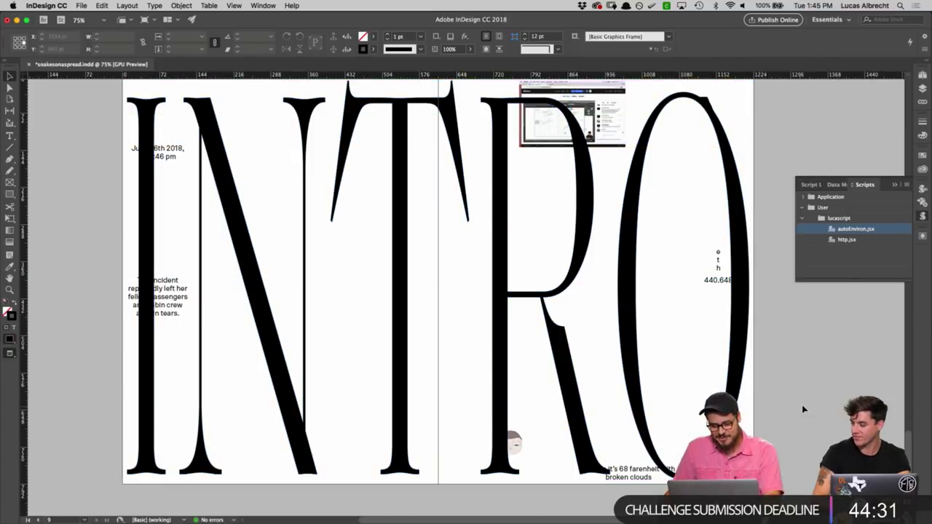
{"action": "left_click", "coordinate": [398, 187]}
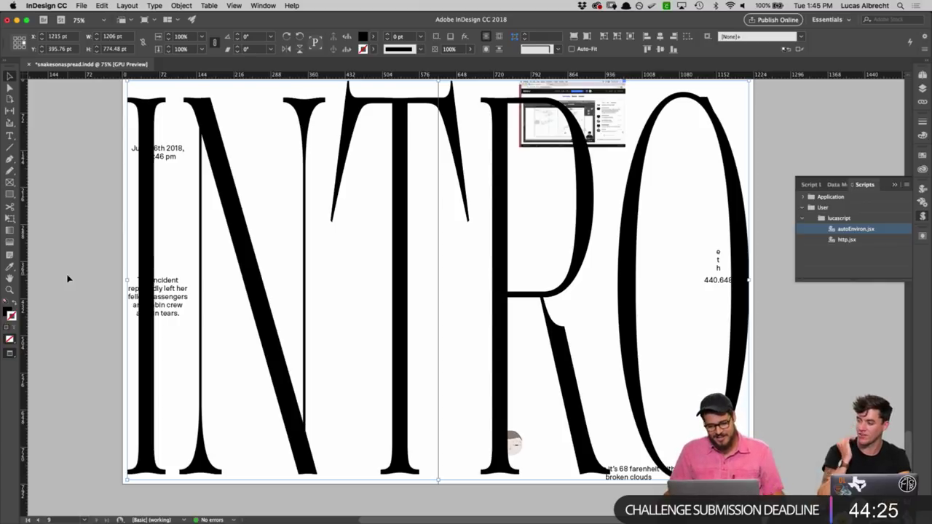
Step: Swap fill and stroke so the INTRO letters are hollow black outlines, undoing a None stroke
{"action": "left_click", "coordinate": [15, 305]}
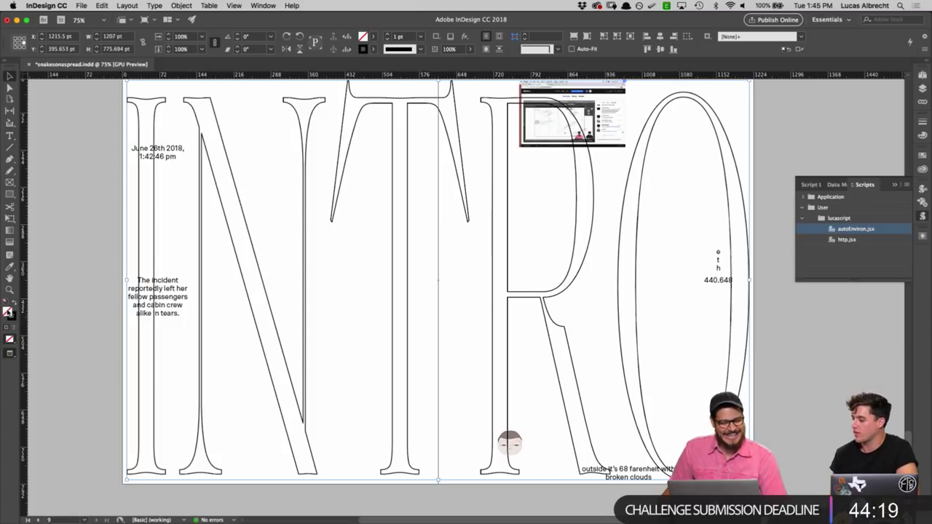
{"action": "left_click", "coordinate": [374, 37]}
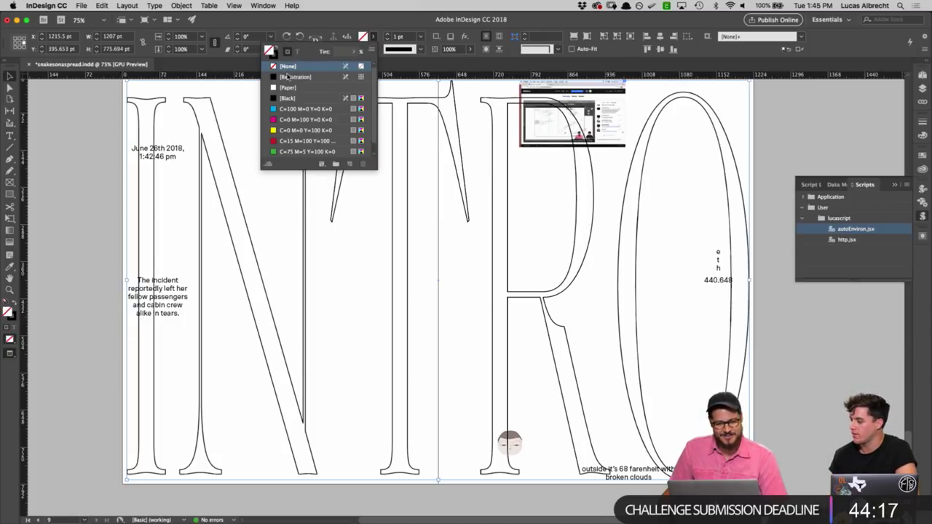
{"action": "left_click", "coordinate": [288, 88]}
{"action": "left_click", "coordinate": [248, 224]}
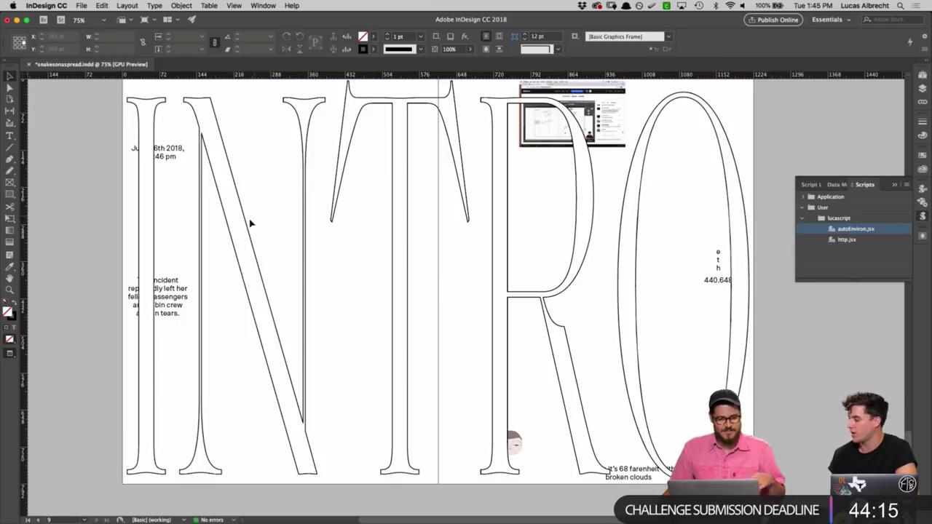
{"action": "key", "text": "super+z"}
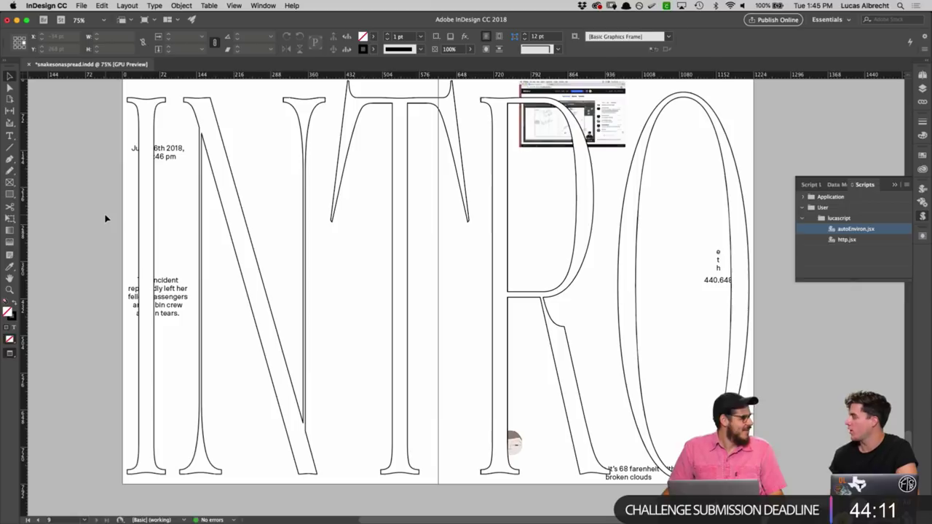
{"action": "key", "text": "super+shift+z"}
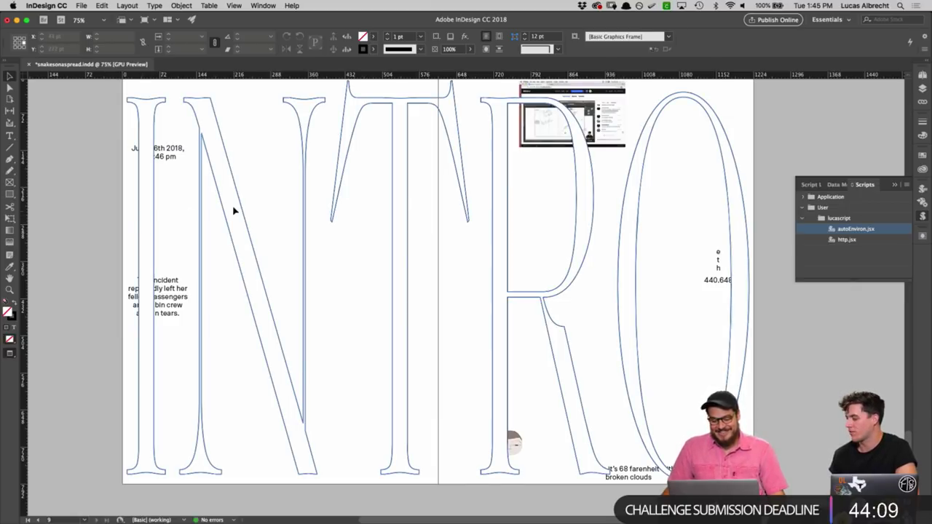
{"action": "key", "text": "super+z"}
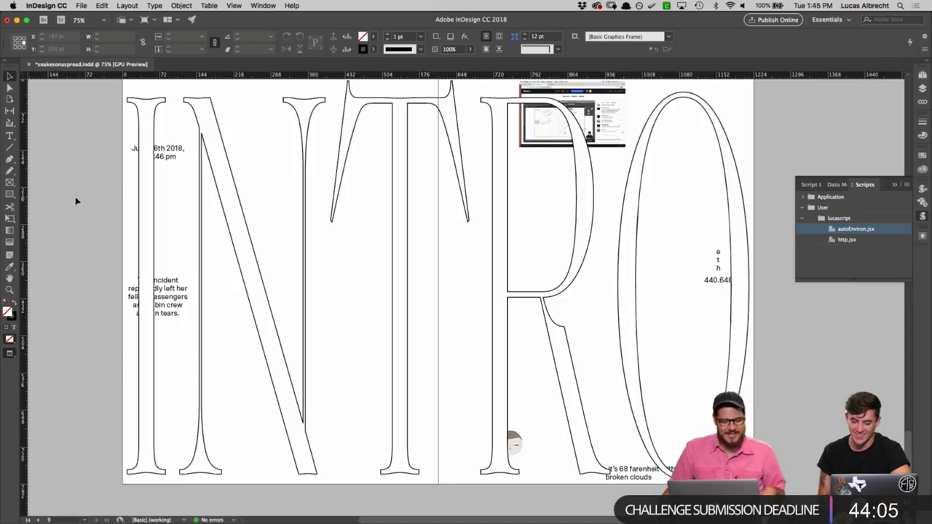
Step: Paste the INTRO outlines onto Illustrator's Untitled-1 artboard as a clip group
{"action": "mouse_move", "coordinate": [532, 516]}
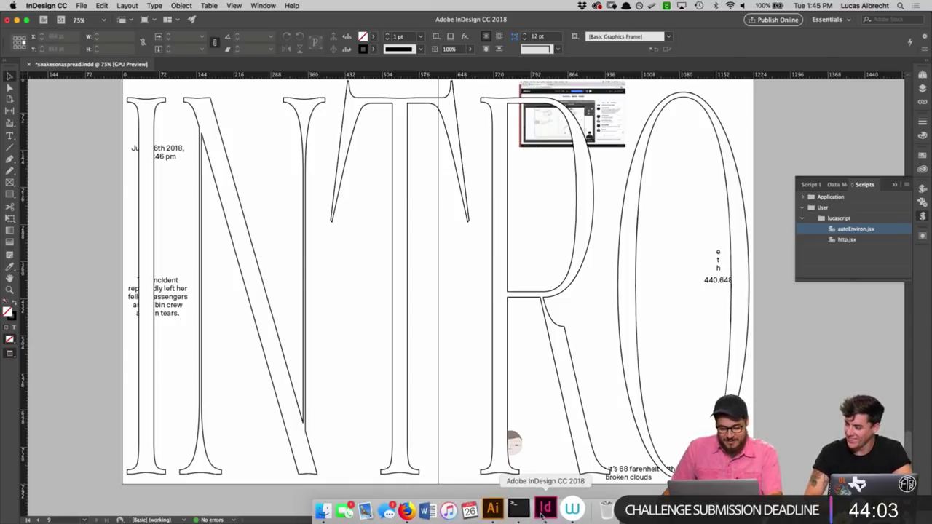
{"action": "left_click", "coordinate": [501, 510]}
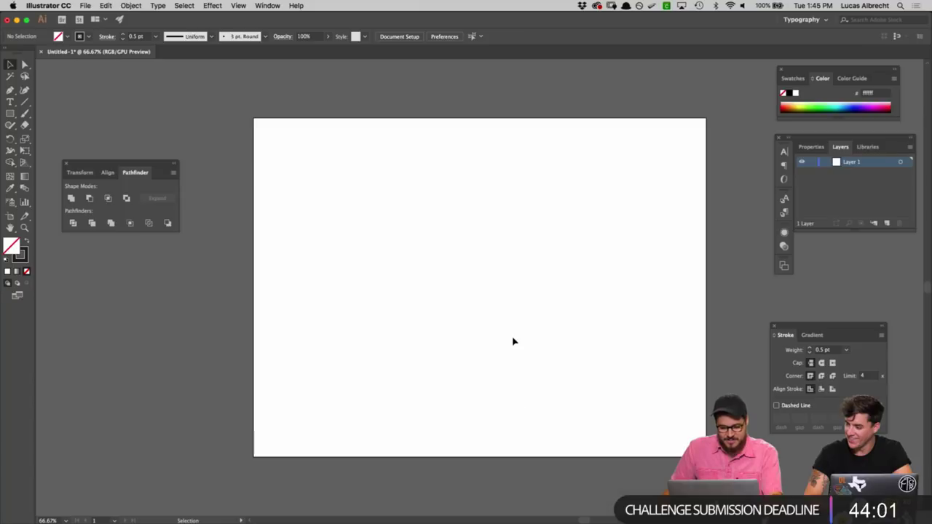
{"action": "key", "text": "super+v"}
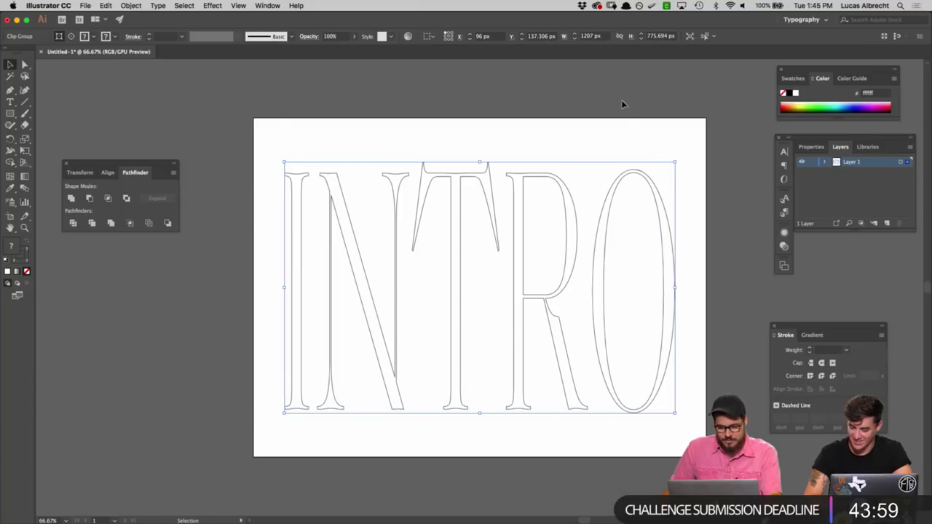
{"action": "left_click", "coordinate": [589, 124]}
{"action": "left_click", "coordinate": [488, 189]}
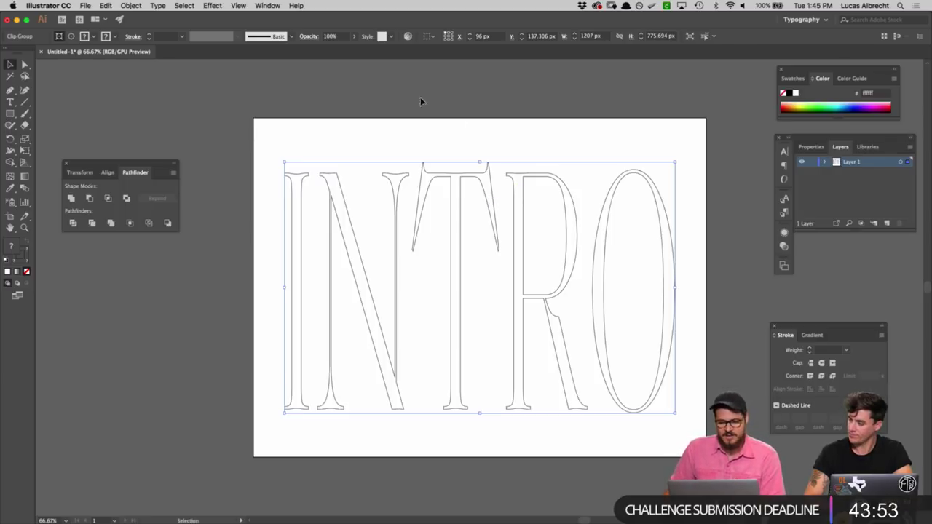
{"action": "left_click", "coordinate": [85, 6]}
Step: Run 4-duplicate-object.jsx from the Desktop scripts folder to scatter rotated, scaled INTRO copies
{"action": "mouse_move", "coordinate": [123, 198]}
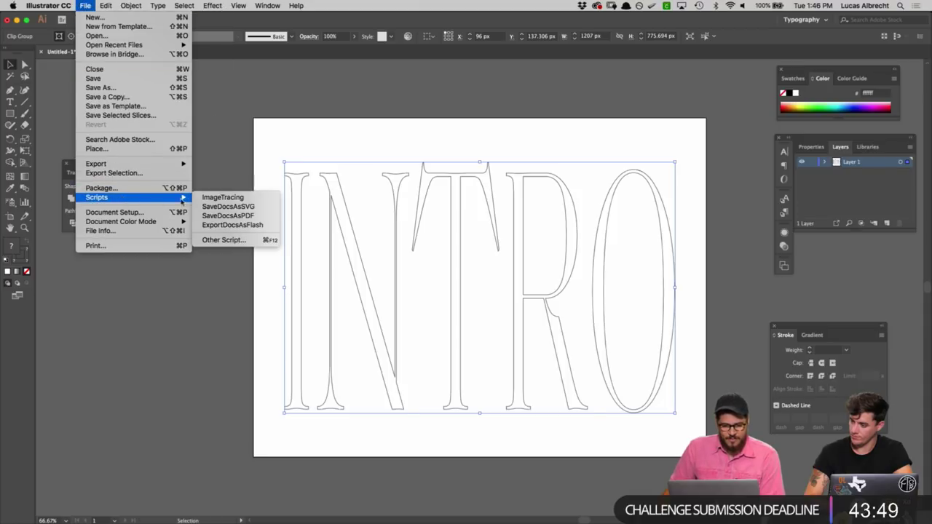
{"action": "left_click", "coordinate": [219, 241]}
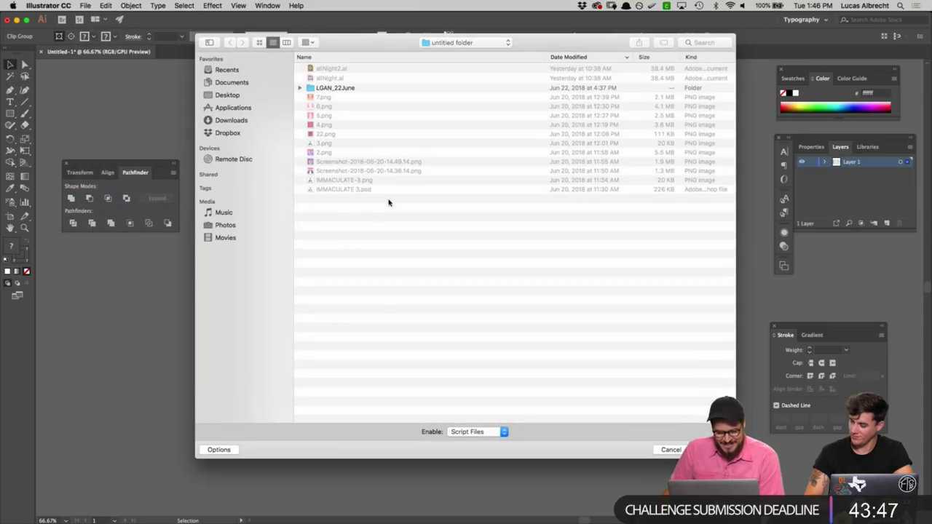
{"action": "left_click", "coordinate": [239, 96]}
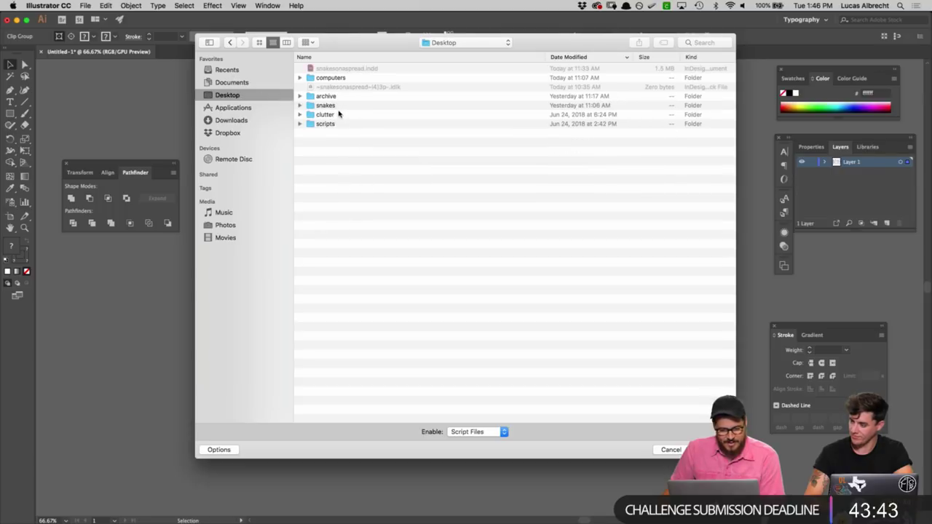
{"action": "double_click", "coordinate": [333, 124]}
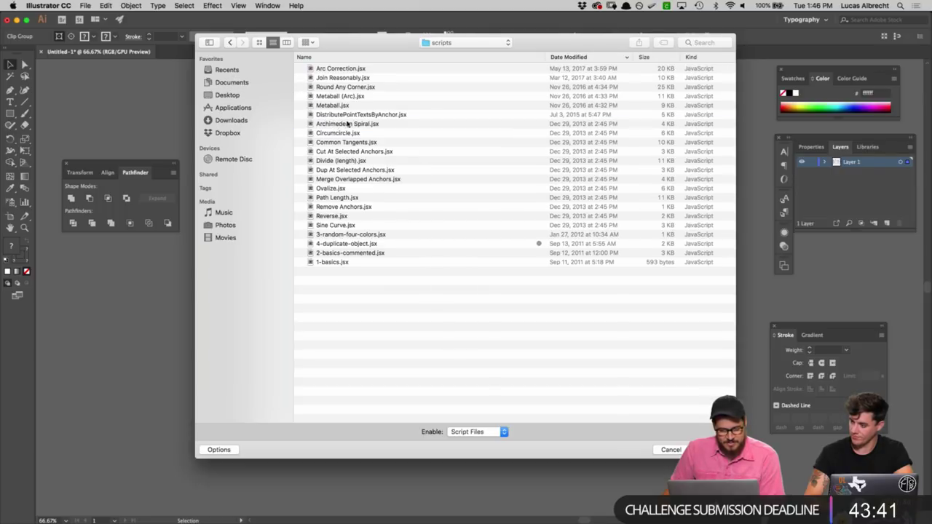
{"action": "left_click", "coordinate": [392, 244]}
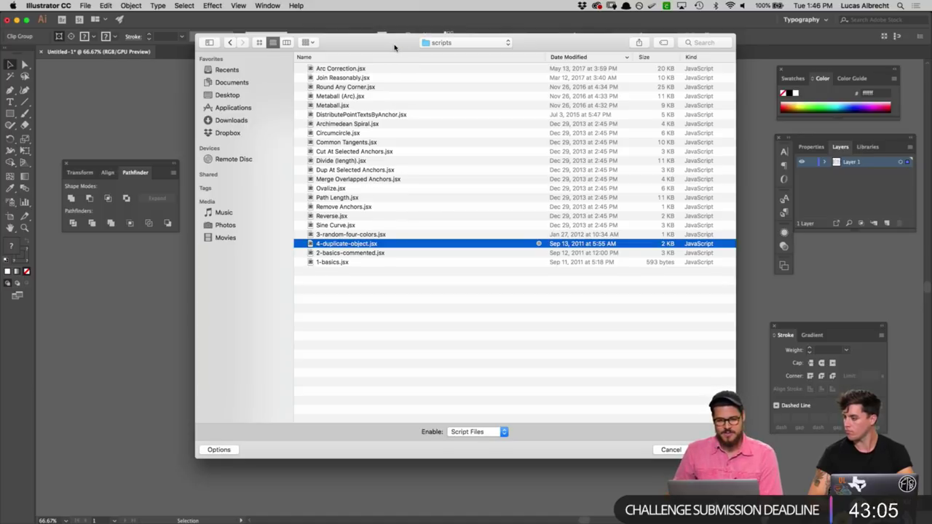
{"action": "left_click_drag", "start_coordinate": [394, 47], "coordinate": [386, 37]}
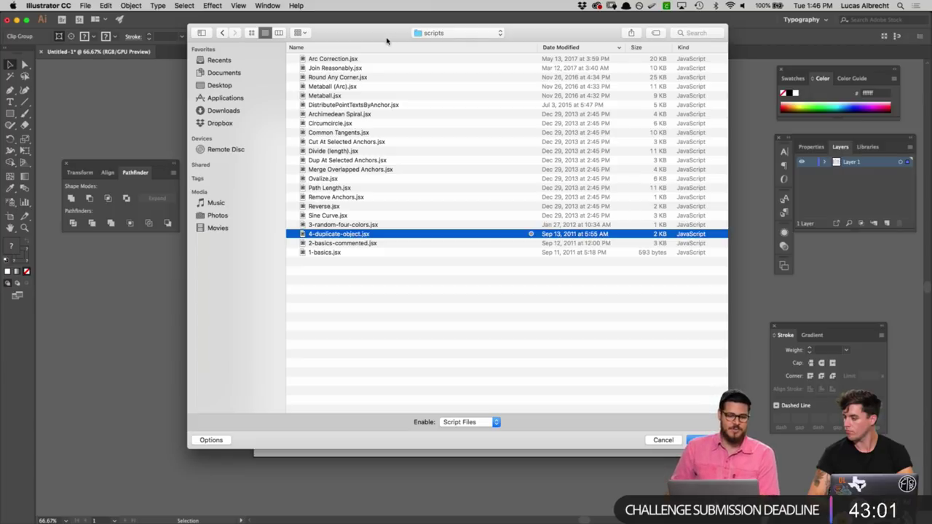
{"action": "left_click_drag", "start_coordinate": [387, 38], "coordinate": [386, 34]}
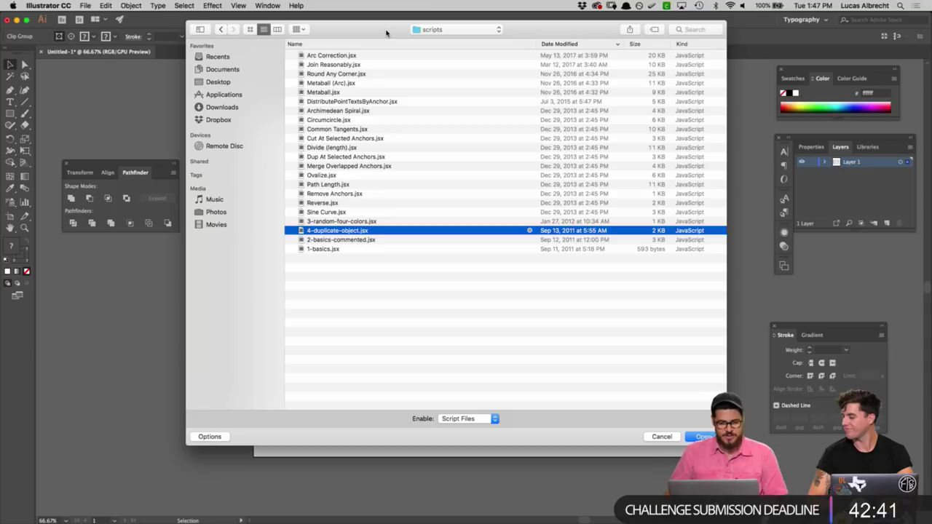
{"action": "left_click", "coordinate": [699, 436]}
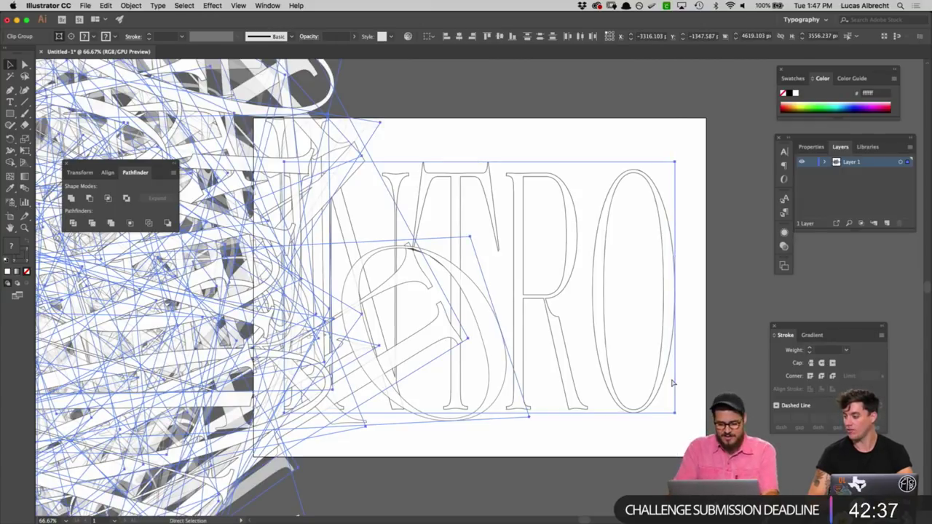
Step: Move the scattered INTRO copies left of the artboard and return the INTRO outline onto it
{"action": "key", "text": "super+minus"}
{"action": "key", "text": "super+minus"}
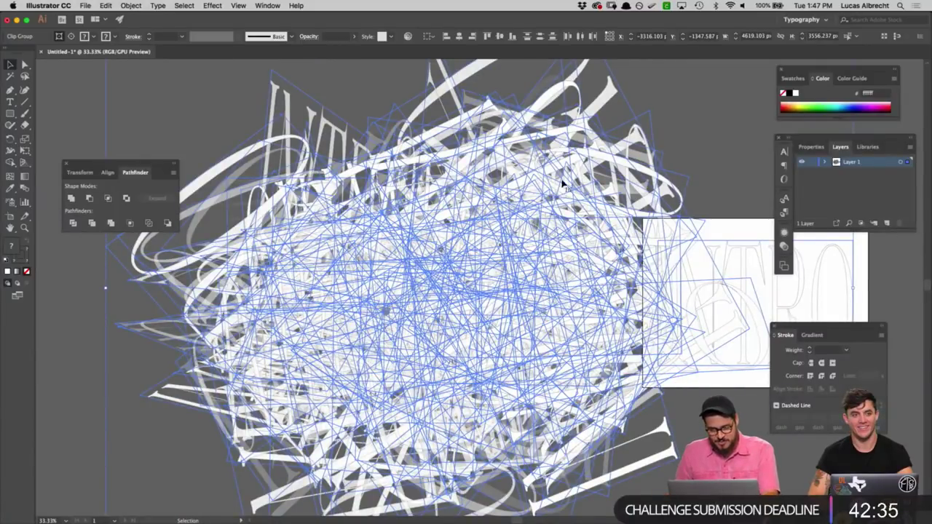
{"action": "left_click_drag", "start_coordinate": [673, 381], "coordinate": [685, 142]}
{"action": "left_click", "coordinate": [685, 141]}
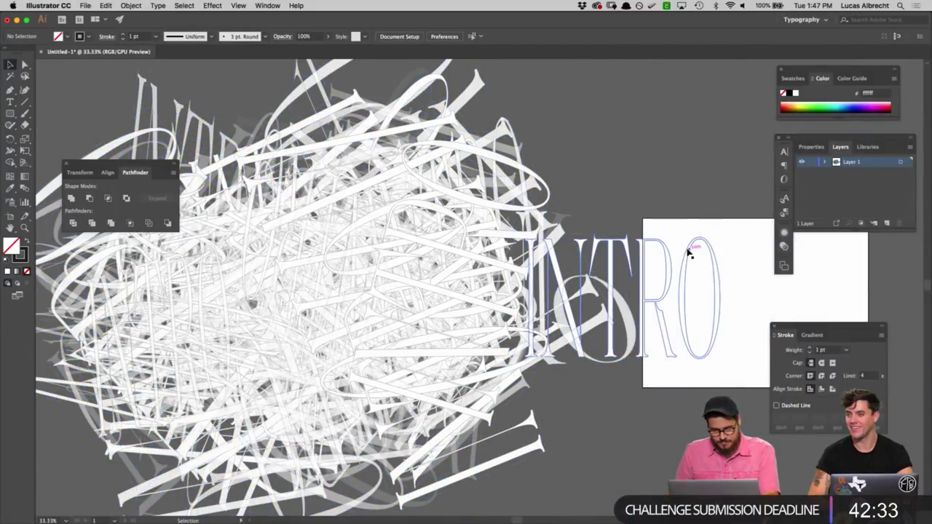
{"action": "left_click_drag", "start_coordinate": [587, 249], "coordinate": [859, 272]}
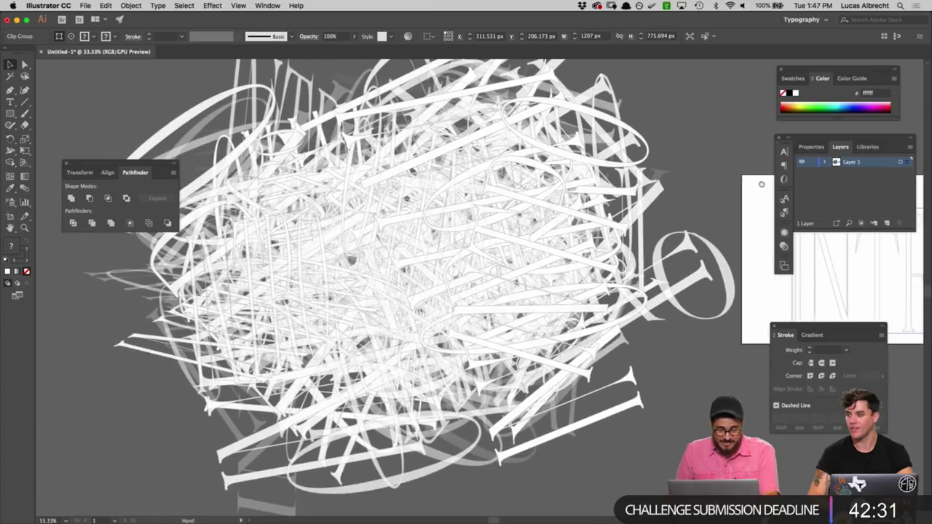
Step: Zoom out to 25%, select the whole scattered scribble group, and reposition the Pathfinder panel
{"action": "scroll", "coordinate": [750, 185], "scroll_direction": "left", "scroll_amount": 3}
{"action": "scroll", "coordinate": [750, 185], "scroll_direction": "down", "scroll_amount": 1}
{"action": "key", "text": "super+minus"}
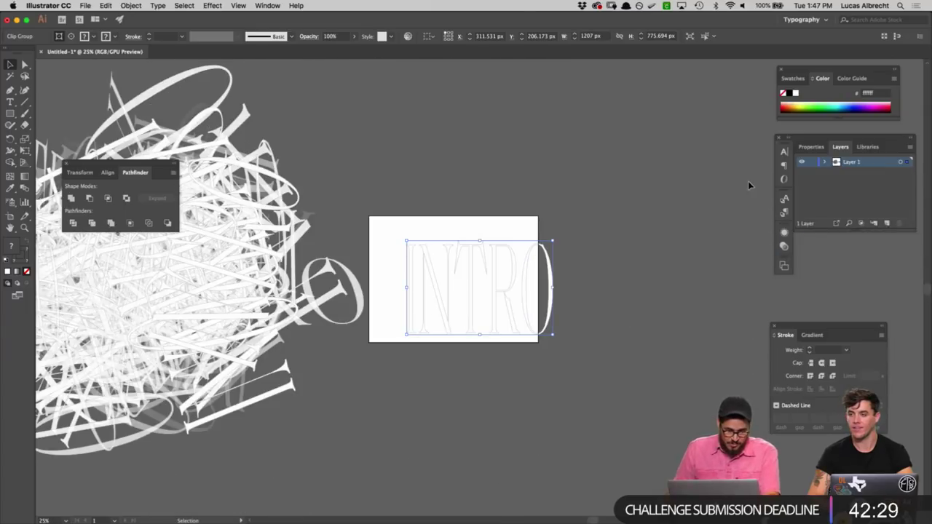
{"action": "left_click_drag", "start_coordinate": [488, 170], "coordinate": [724, 166]}
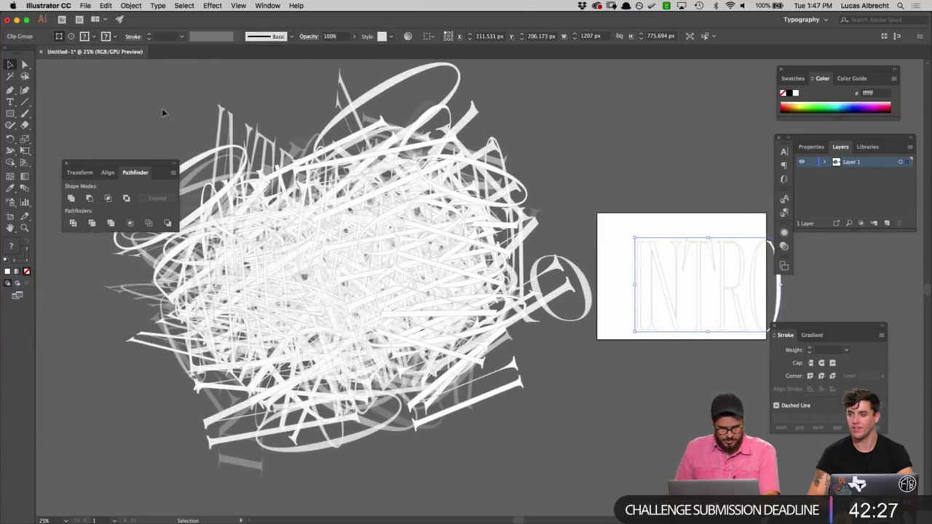
{"action": "left_click", "coordinate": [576, 457]}
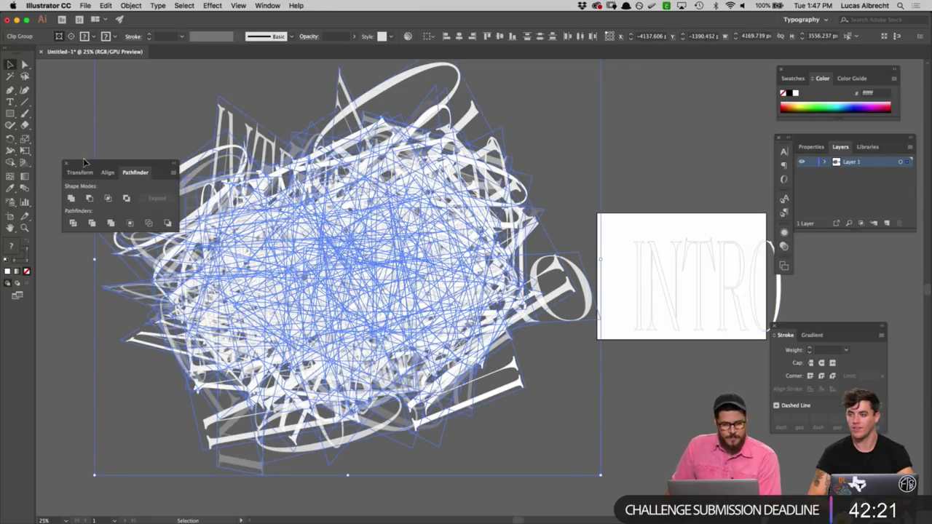
{"action": "left_click_drag", "start_coordinate": [86, 163], "coordinate": [704, 114]}
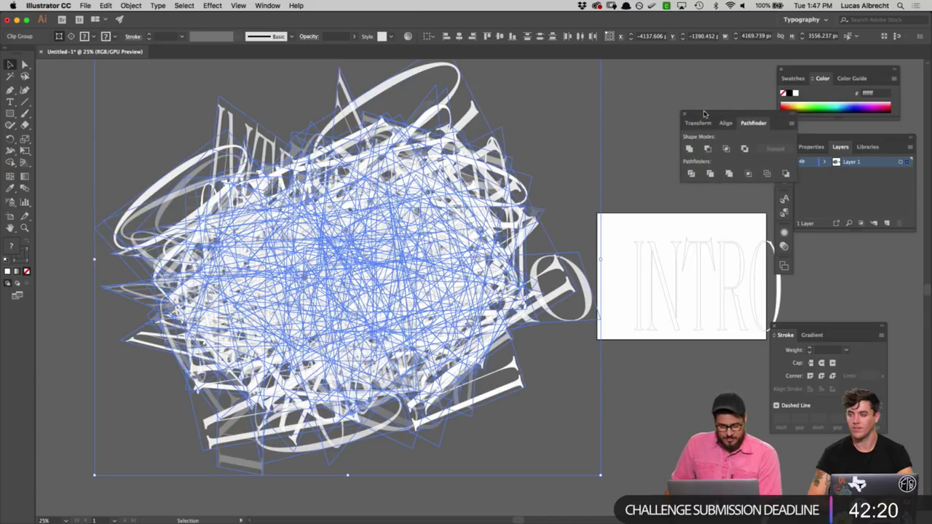
Step: Apply Pathfinder Unite to merge the scattered INTRO scribble into one jagged outline
{"action": "left_click", "coordinate": [688, 150]}
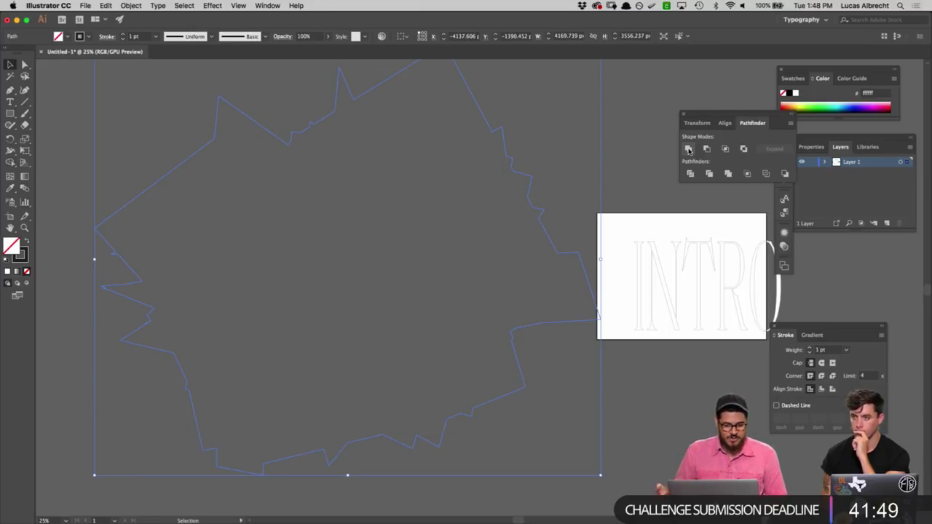
Step: Swap fill and stroke on the merged starburst so it fills solid near-black (231f20)
{"action": "left_click", "coordinate": [582, 118]}
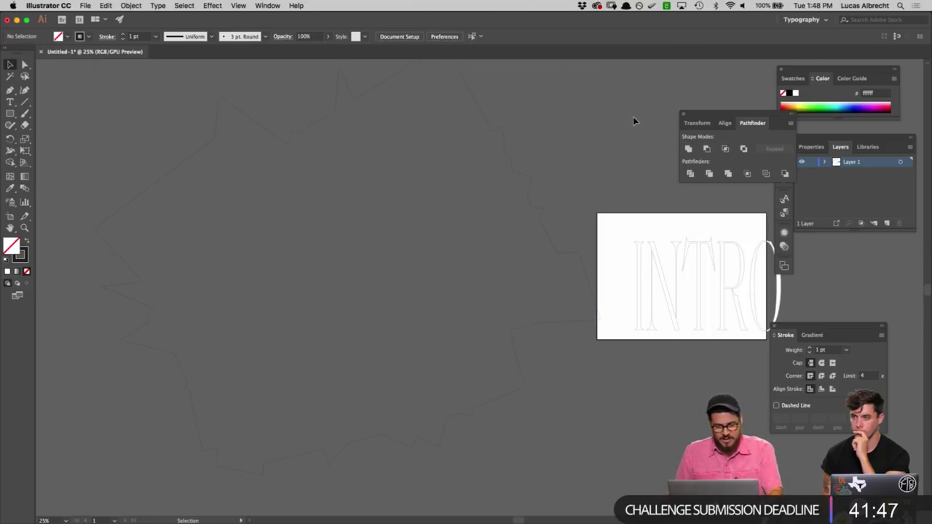
{"action": "key", "text": "a"}
{"action": "key", "text": "v"}
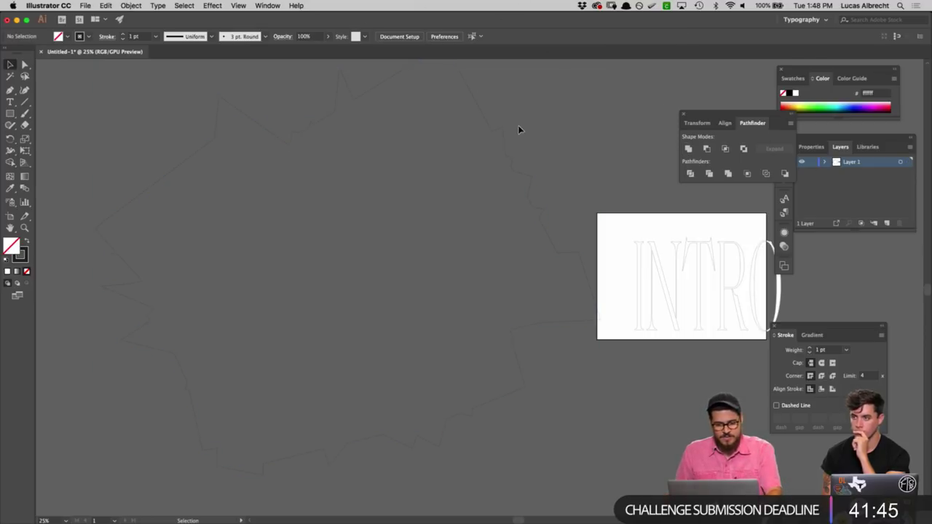
{"action": "left_click", "coordinate": [510, 149]}
{"action": "left_click", "coordinate": [25, 243]}
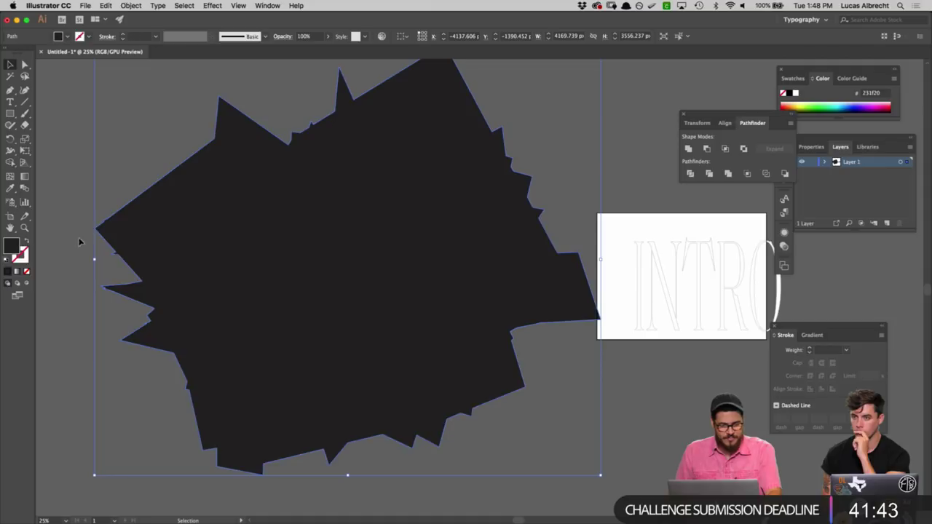
{"action": "left_click", "coordinate": [568, 152]}
{"action": "left_click_drag", "start_coordinate": [568, 150], "coordinate": [610, 169]}
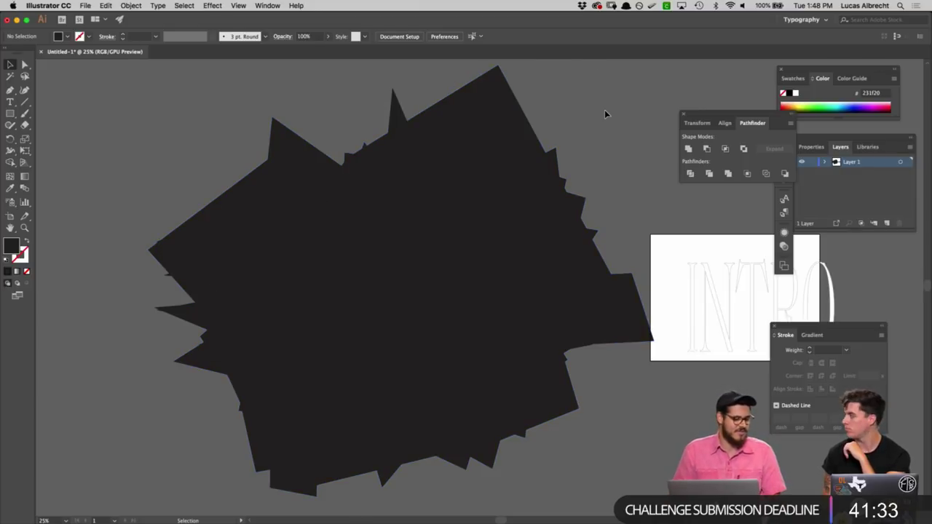
Step: Check the dark starburst, then select the INTRO outline group on the artboard
{"action": "left_click", "coordinate": [460, 261]}
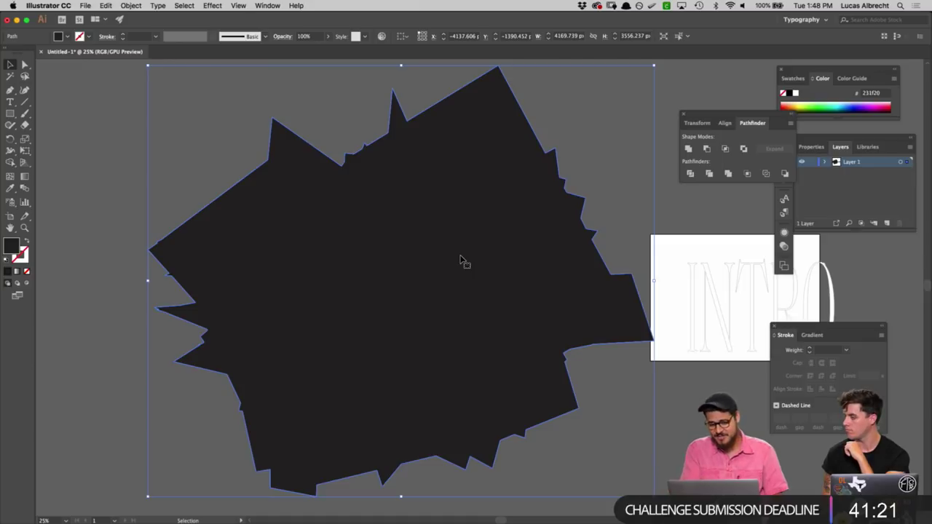
{"action": "key", "text": "super+shift+a"}
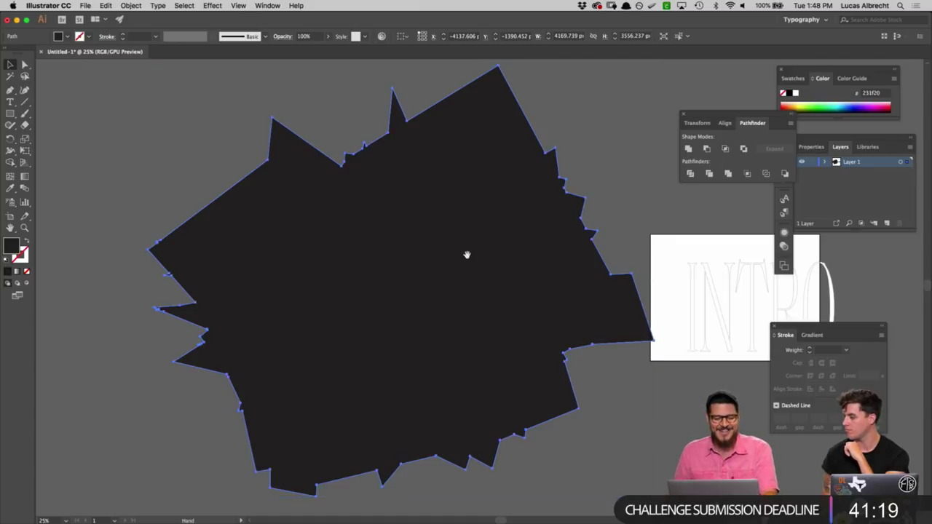
{"action": "scroll", "coordinate": [466, 254], "scroll_direction": "right", "scroll_amount": 5}
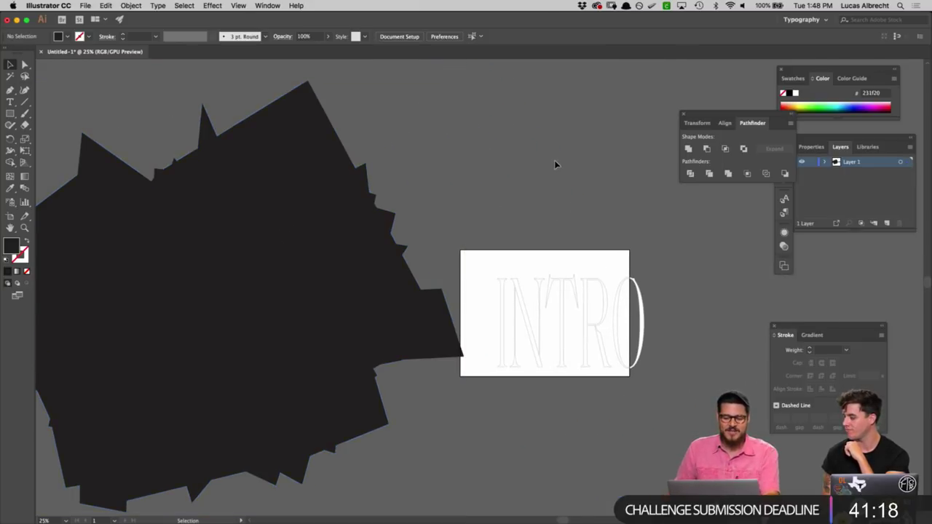
{"action": "left_click", "coordinate": [561, 279]}
{"action": "left_click", "coordinate": [488, 216]}
{"action": "scroll", "coordinate": [489, 217], "scroll_direction": "left", "scroll_amount": 3}
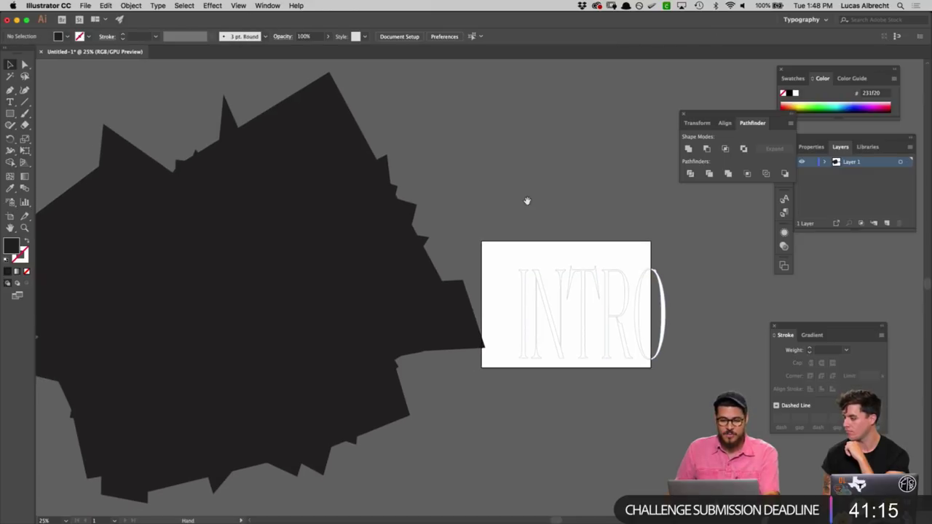
{"action": "left_click", "coordinate": [585, 331]}
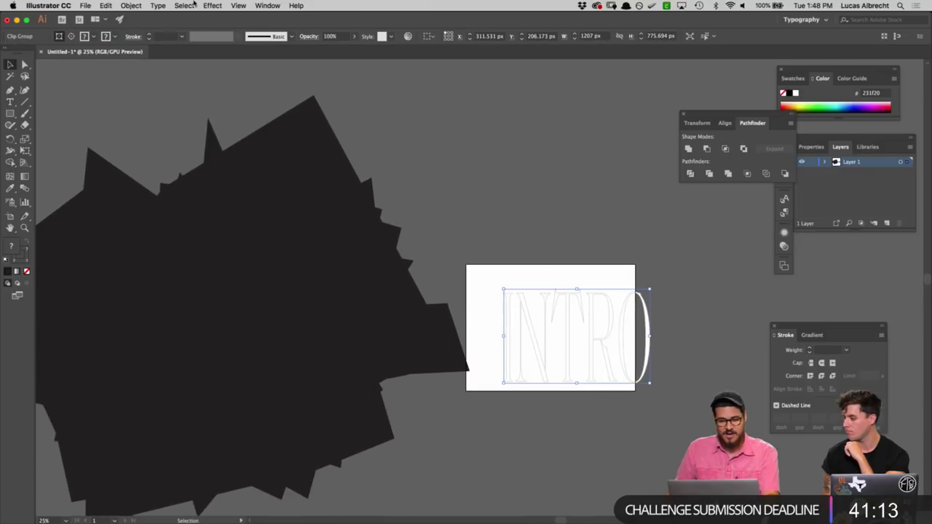
Step: Run the 4-duplicate-object script from File > Scripts > Other Script on INTRO
{"action": "left_click", "coordinate": [85, 4]}
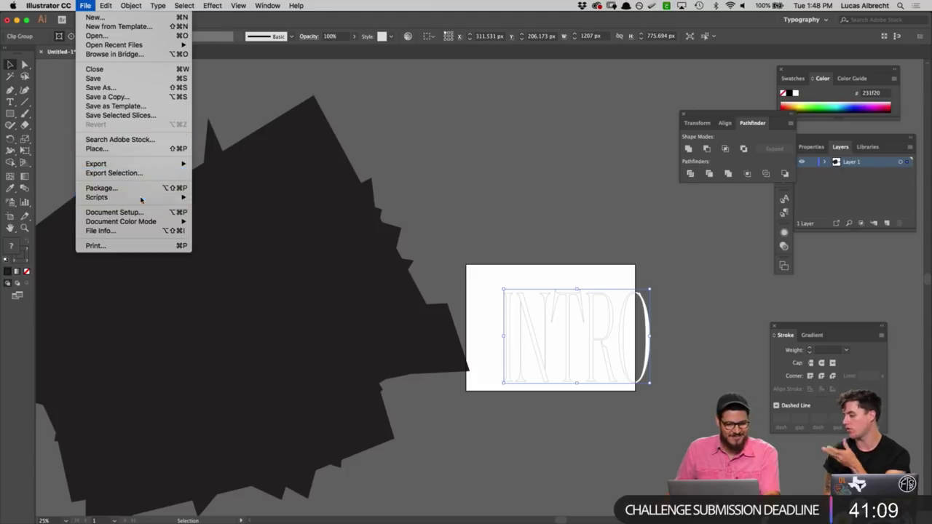
{"action": "key", "text": "Escape"}
{"action": "left_click", "coordinate": [134, 5]}
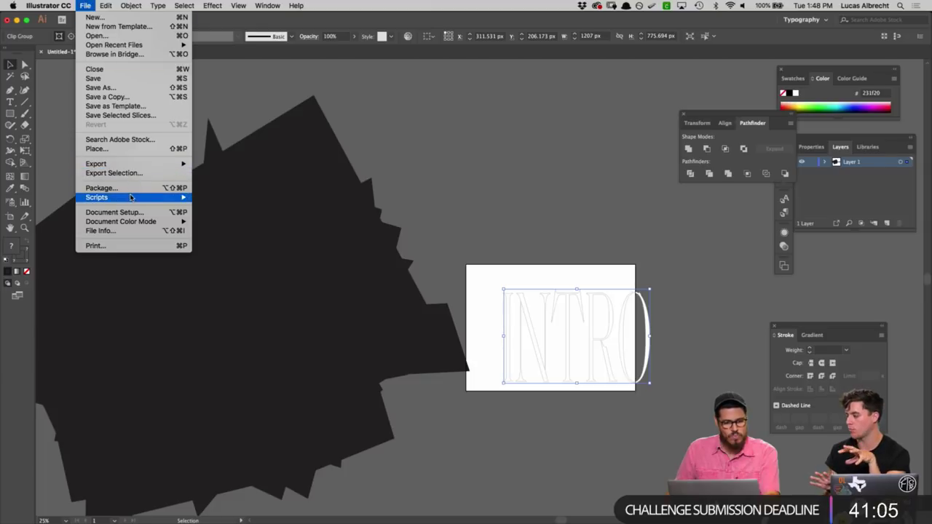
{"action": "mouse_move", "coordinate": [137, 198]}
{"action": "left_click", "coordinate": [243, 240]}
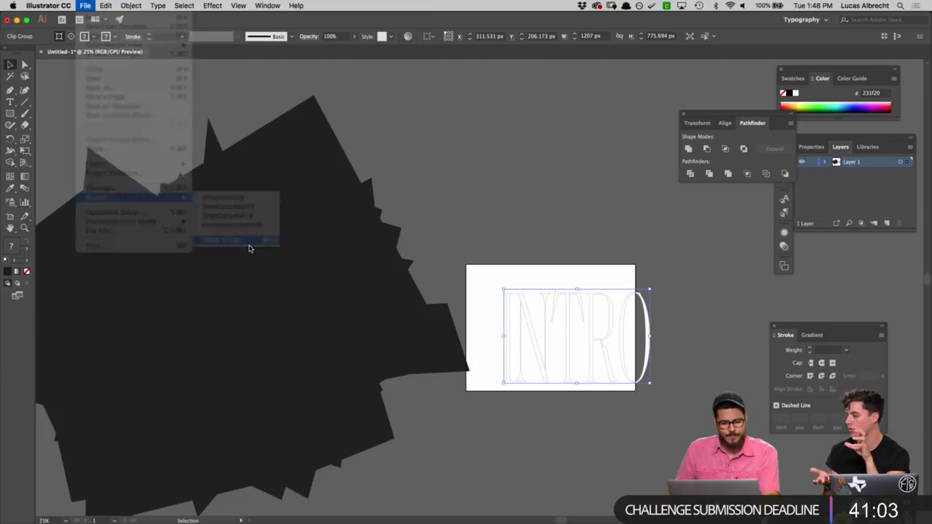
{"action": "left_click", "coordinate": [430, 245]}
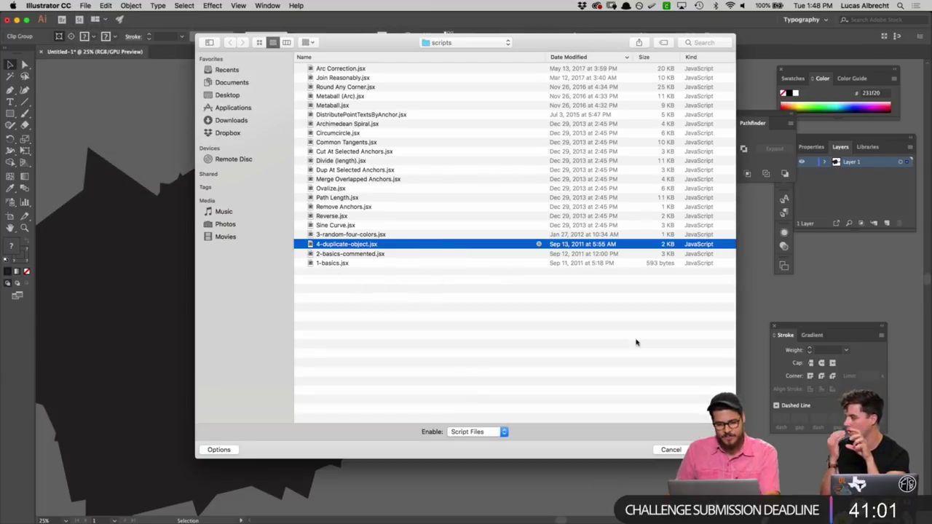
{"action": "key", "text": "Return"}
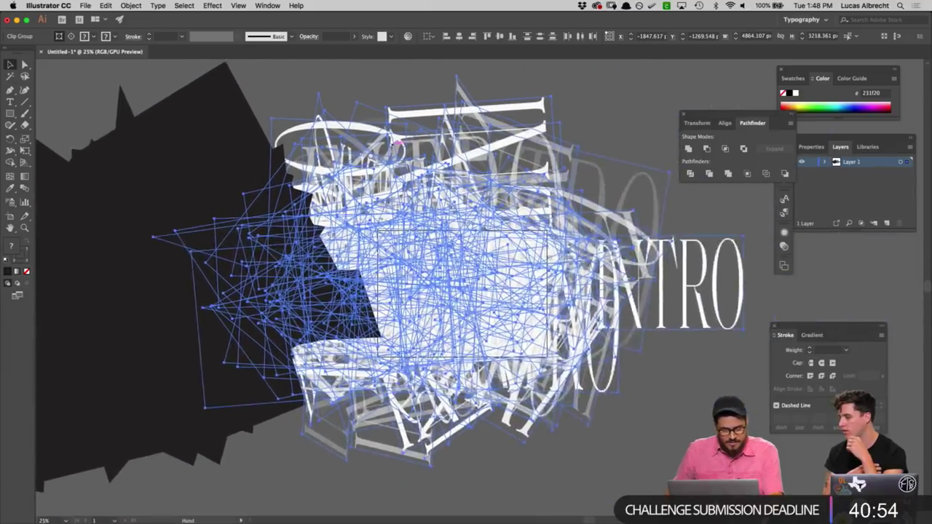
Step: Move the new scattered copies away from the first blob and fill the merged result dark
{"action": "left_click_drag", "start_coordinate": [301, 125], "coordinate": [482, 194]}
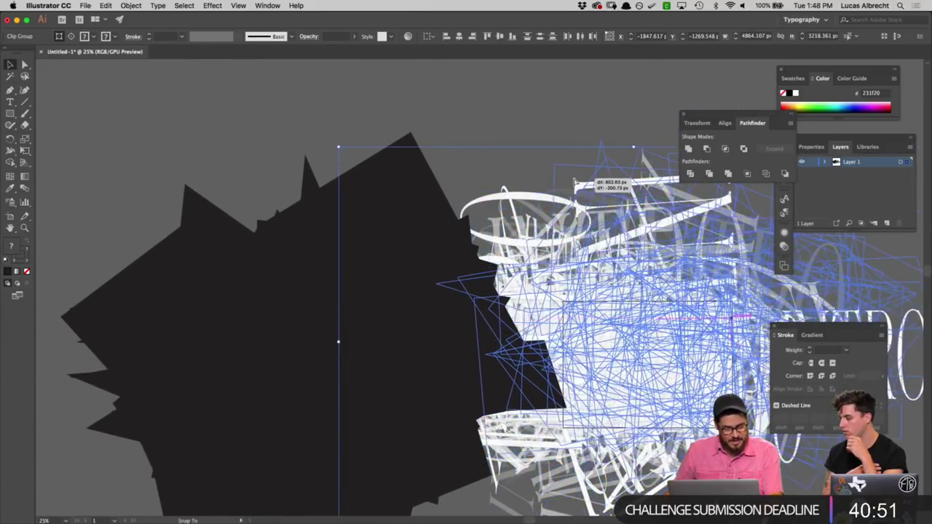
{"action": "left_click_drag", "start_coordinate": [534, 144], "coordinate": [220, 165]}
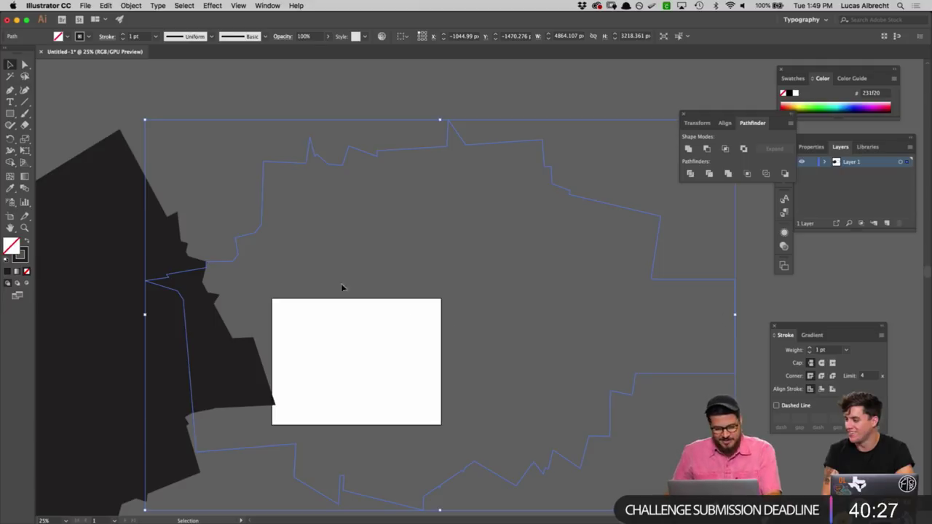
{"action": "left_click", "coordinate": [27, 242]}
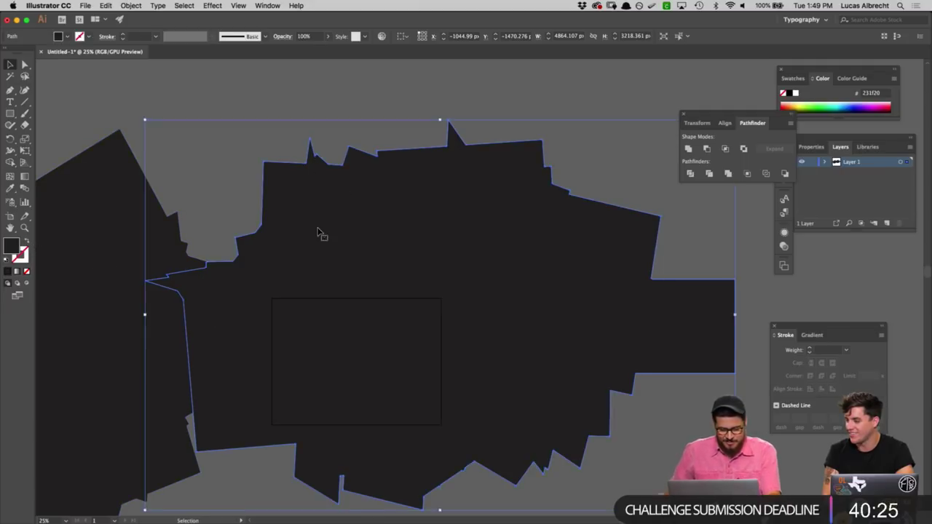
Step: Zoom out and align the two dark blobs side by side at the same height
{"action": "key", "text": "super+minus"}
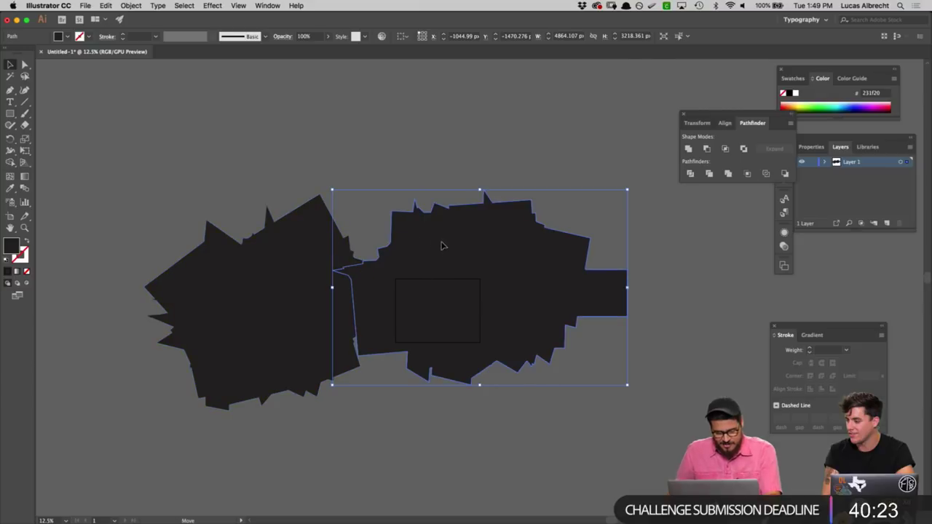
{"action": "left_click_drag", "start_coordinate": [429, 248], "coordinate": [542, 131]}
{"action": "scroll", "coordinate": [405, 360], "scroll_direction": "up", "scroll_amount": 3}
{"action": "scroll", "coordinate": [405, 360], "scroll_direction": "left", "scroll_amount": 3}
{"action": "left_click_drag", "start_coordinate": [405, 360], "coordinate": [399, 217]}
{"action": "left_click", "coordinate": [574, 413]}
{"action": "scroll", "coordinate": [574, 413], "scroll_direction": "right", "scroll_amount": 3}
{"action": "scroll", "coordinate": [575, 413], "scroll_direction": "up", "scroll_amount": 1}
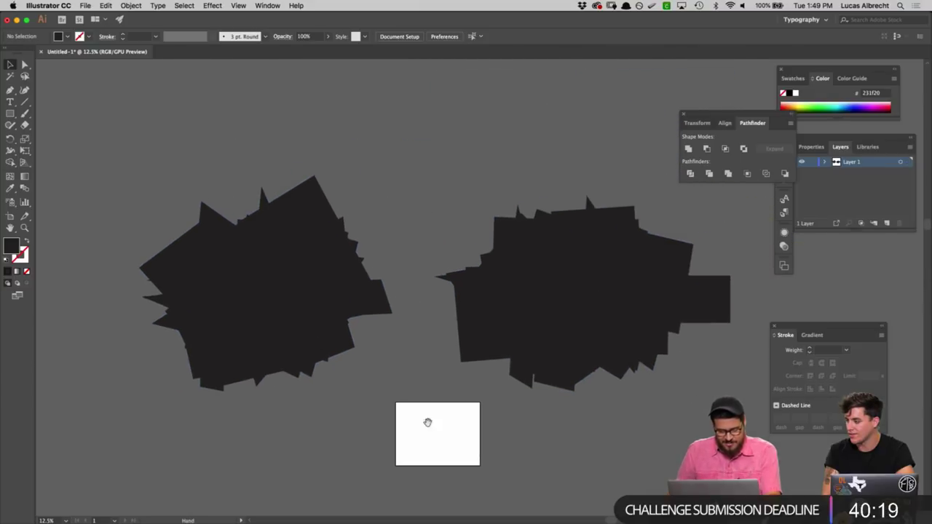
Step: Draw a text frame above the left blob and set its font size to 200 pt
{"action": "left_click", "coordinate": [10, 103]}
{"action": "left_click_drag", "start_coordinate": [121, 132], "coordinate": [237, 195]}
{"action": "key", "text": "BackSpace"}
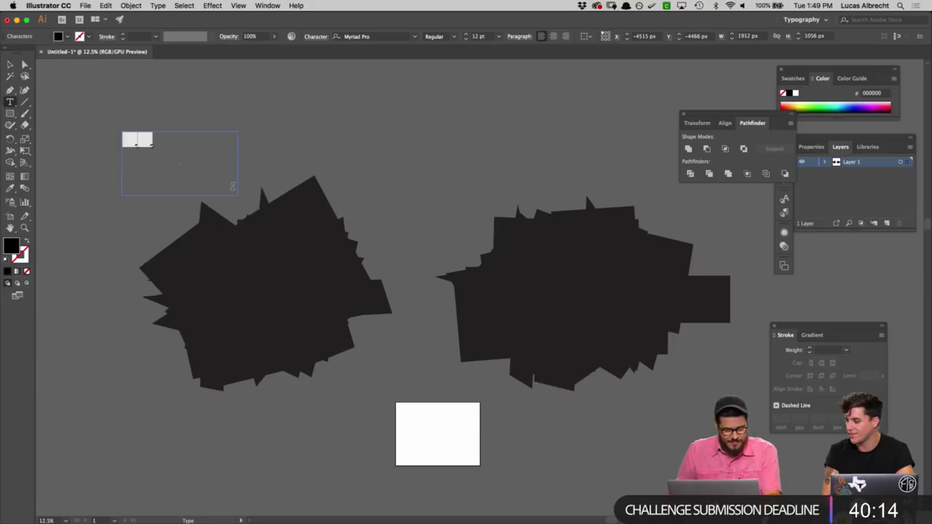
{"action": "left_click", "coordinate": [477, 37]}
{"action": "type", "text": "200"}
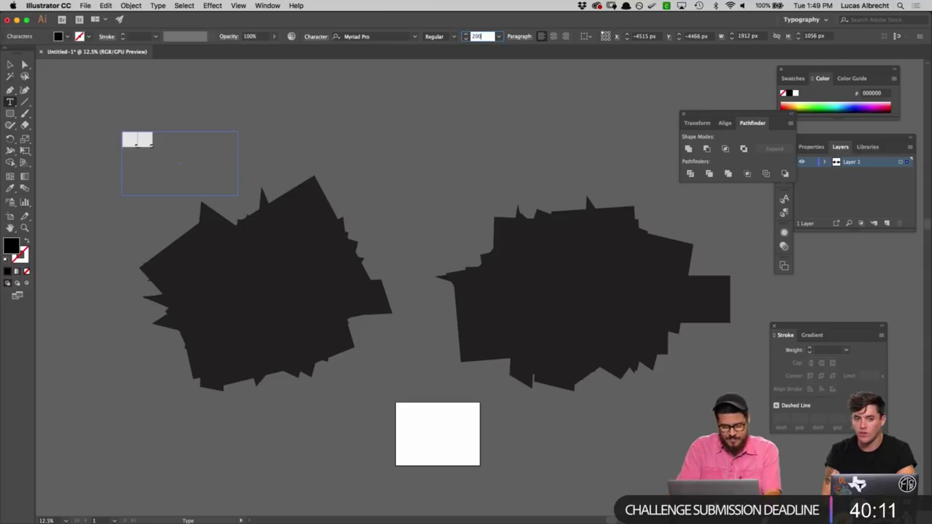
{"action": "key", "text": "Return"}
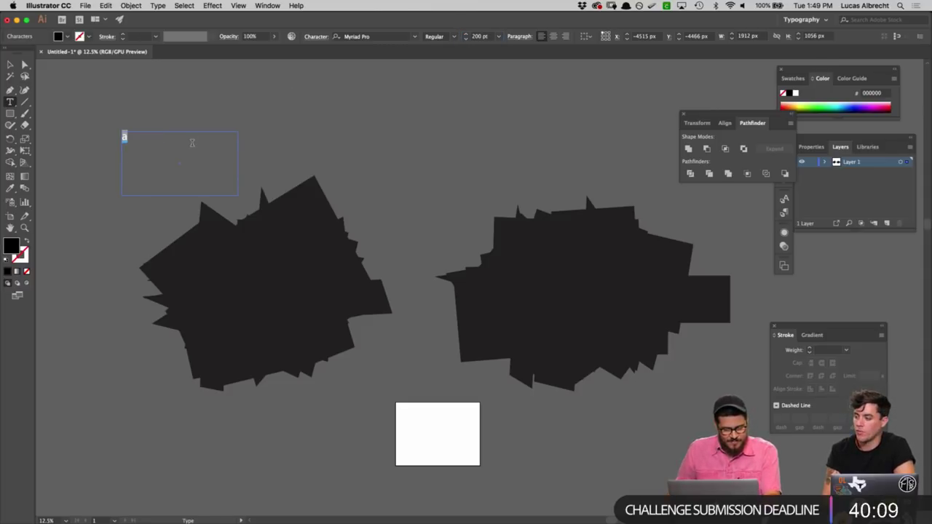
{"action": "key", "text": "Escape"}
Step: Select the frame's text and move the letter a onto the white rectangle
{"action": "double_click", "coordinate": [125, 136]}
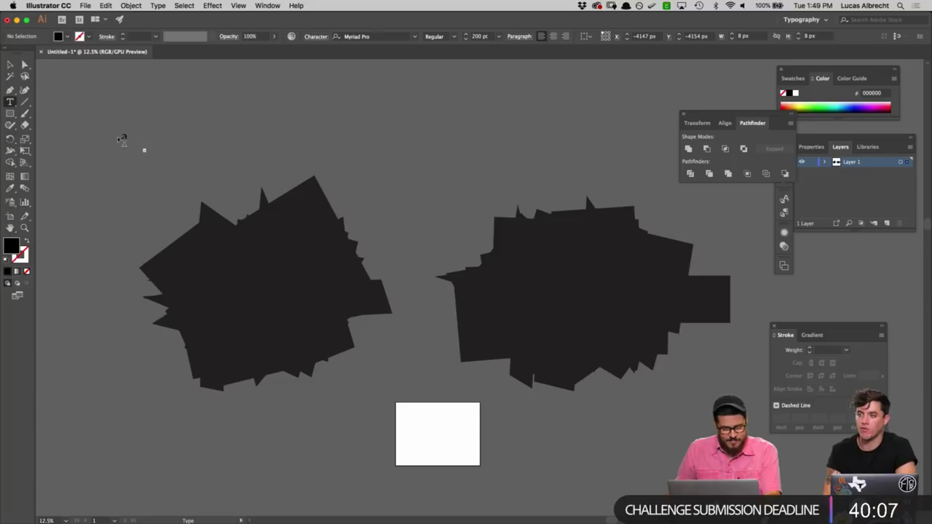
{"action": "key", "text": "super+a"}
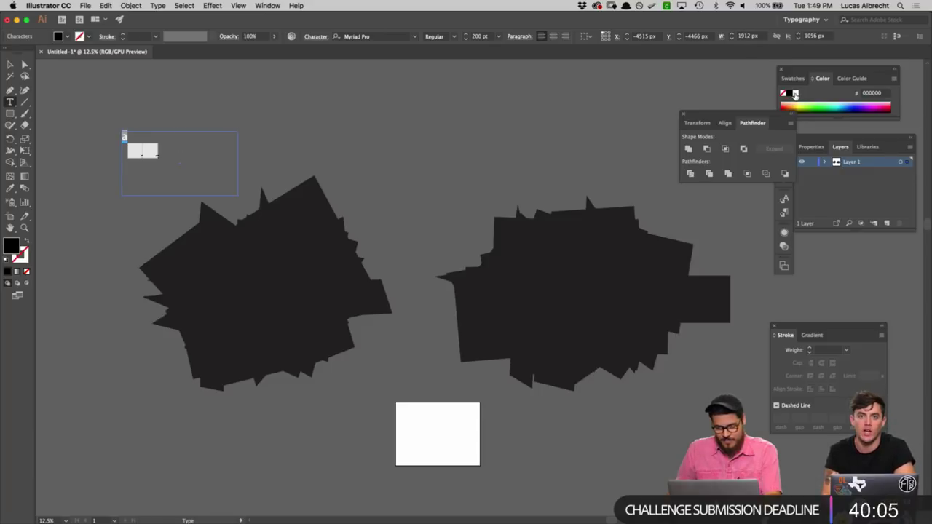
{"action": "key", "text": "Escape"}
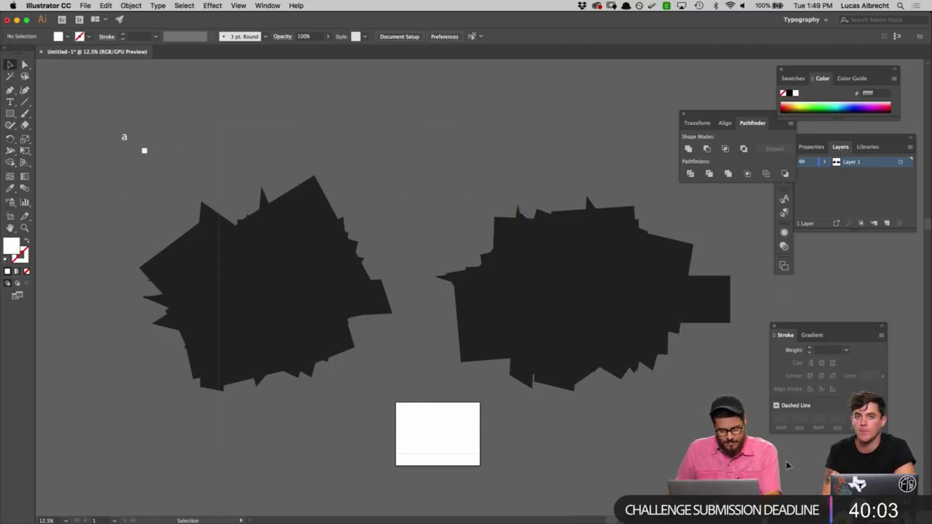
{"action": "key", "text": "super+a"}
{"action": "key", "text": "shift+super+a"}
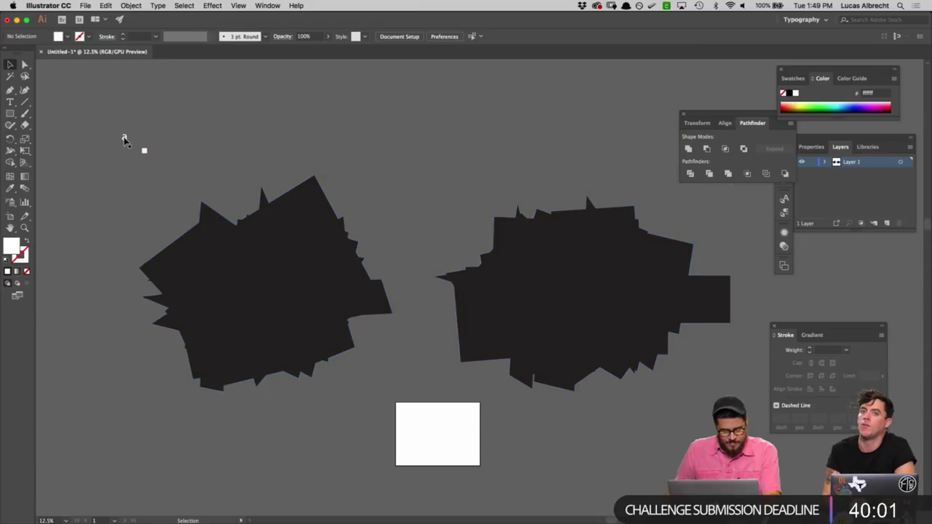
{"action": "left_click_drag", "start_coordinate": [144, 166], "coordinate": [401, 428]}
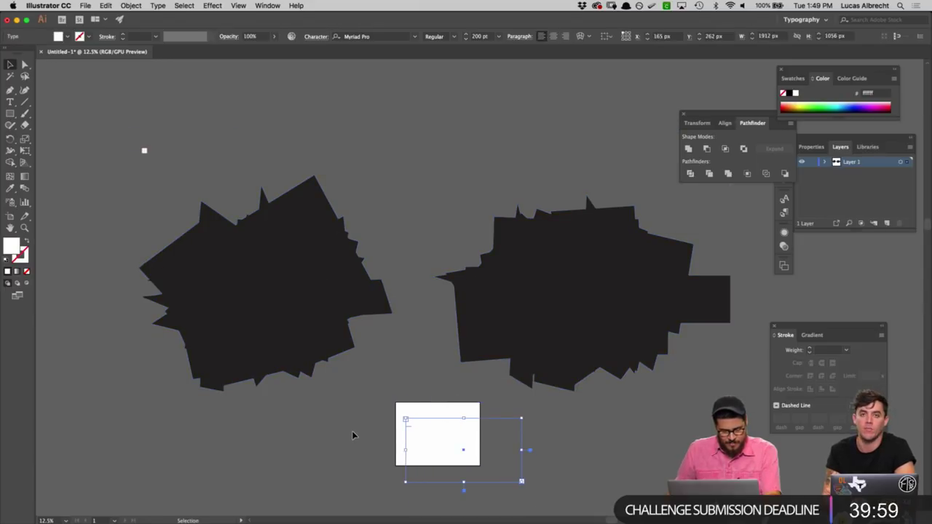
{"action": "left_click", "coordinate": [353, 434]}
Step: Paste the INTRO text between the two blobs and shift the right blob further right
{"action": "key", "text": "super+v"}
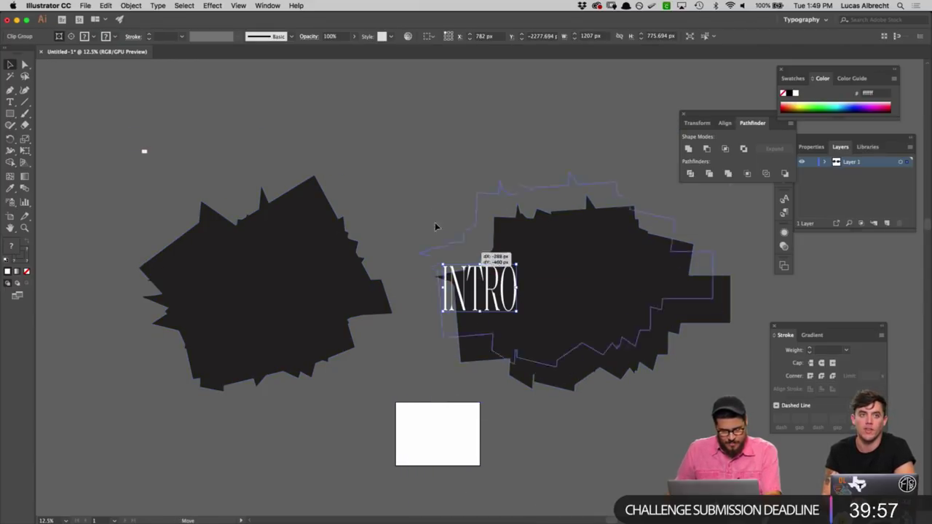
{"action": "left_click_drag", "start_coordinate": [512, 293], "coordinate": [638, 293]}
{"action": "left_click", "coordinate": [510, 290]}
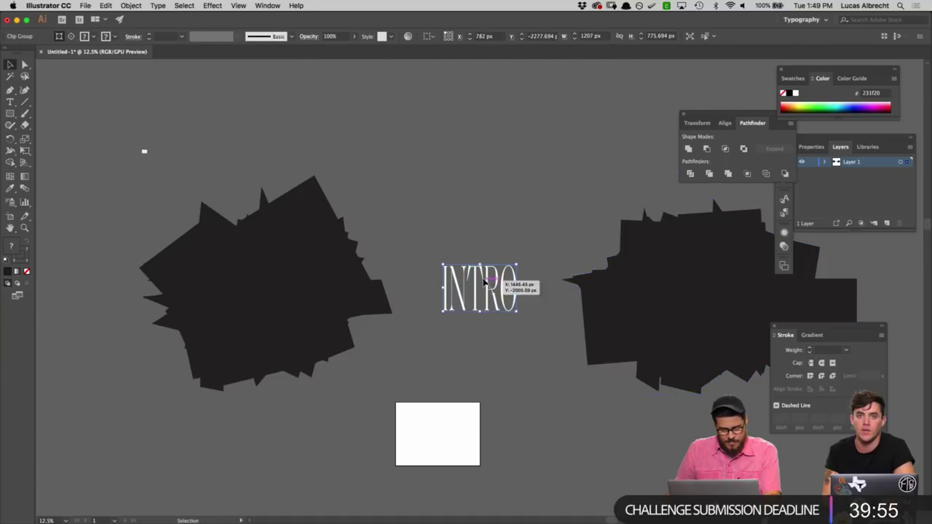
{"action": "left_click", "coordinate": [167, 169]}
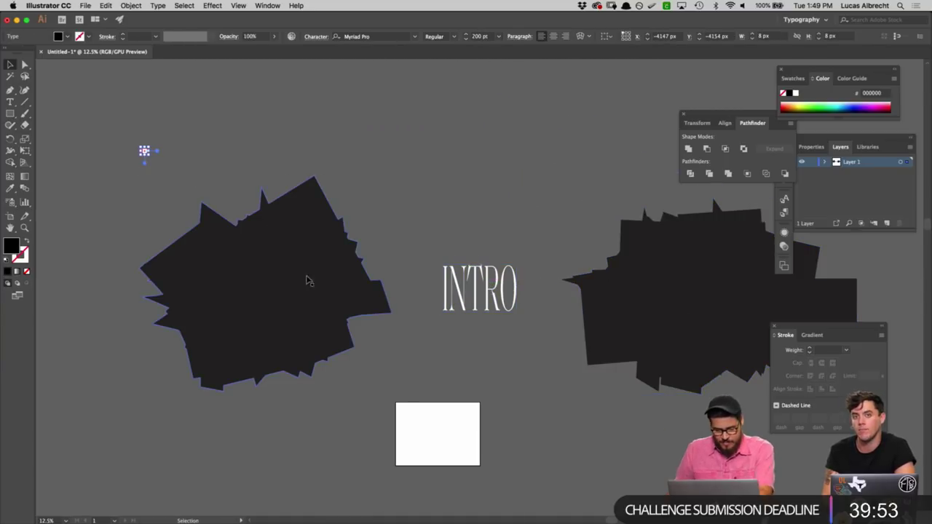
Step: Move the letter a onto the left blob and select the INTRO text
{"action": "left_click", "coordinate": [462, 452]}
{"action": "left_click_drag", "start_coordinate": [416, 431], "coordinate": [256, 287]}
{"action": "left_click", "coordinate": [424, 308]}
{"action": "left_click", "coordinate": [510, 277]}
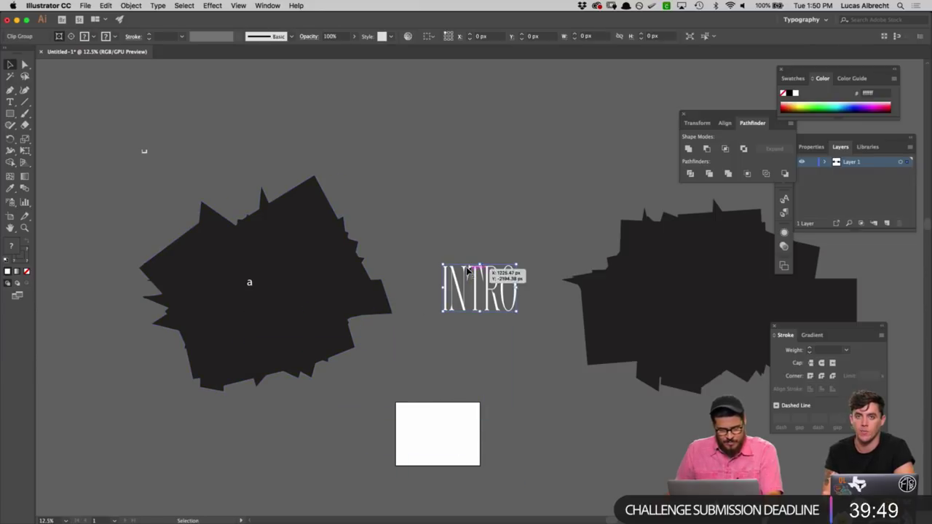
{"action": "left_click", "coordinate": [85, 6]}
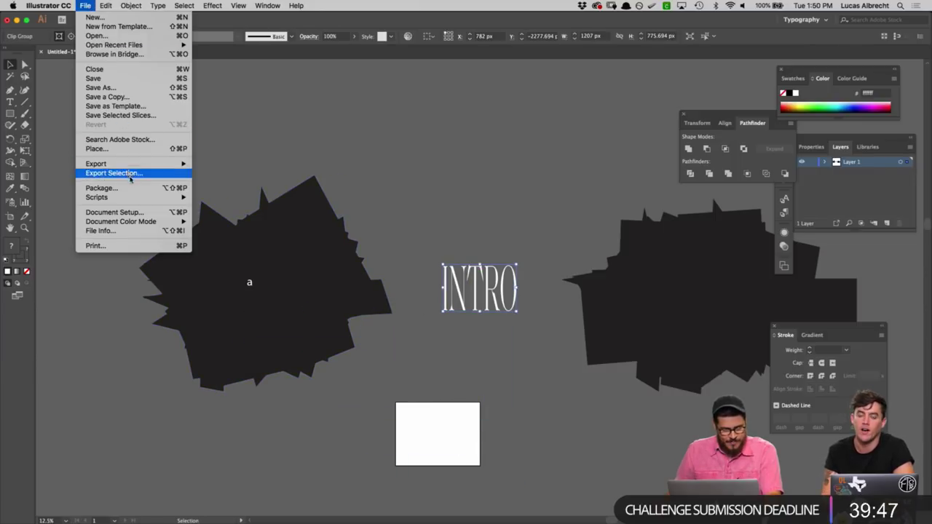
Step: Run the 4-duplicate-object.jsx script on INTRO and move the scribbled copies to the top area
{"action": "mouse_move", "coordinate": [131, 198]}
{"action": "left_click", "coordinate": [224, 240]}
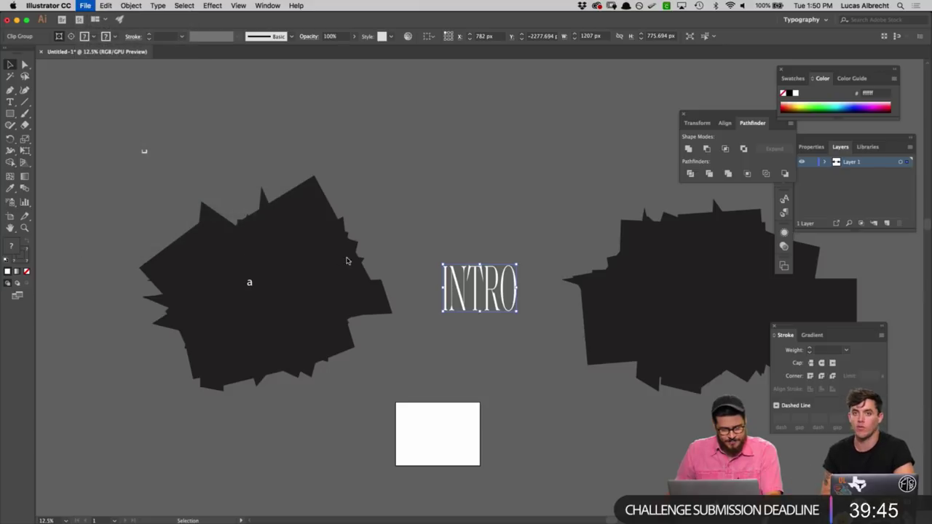
{"action": "left_click", "coordinate": [472, 245]}
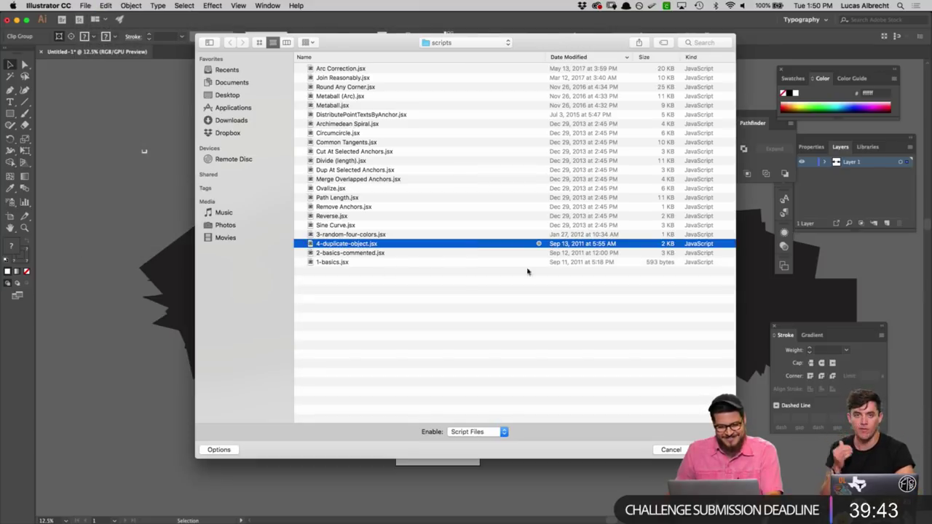
{"action": "key", "text": "Return"}
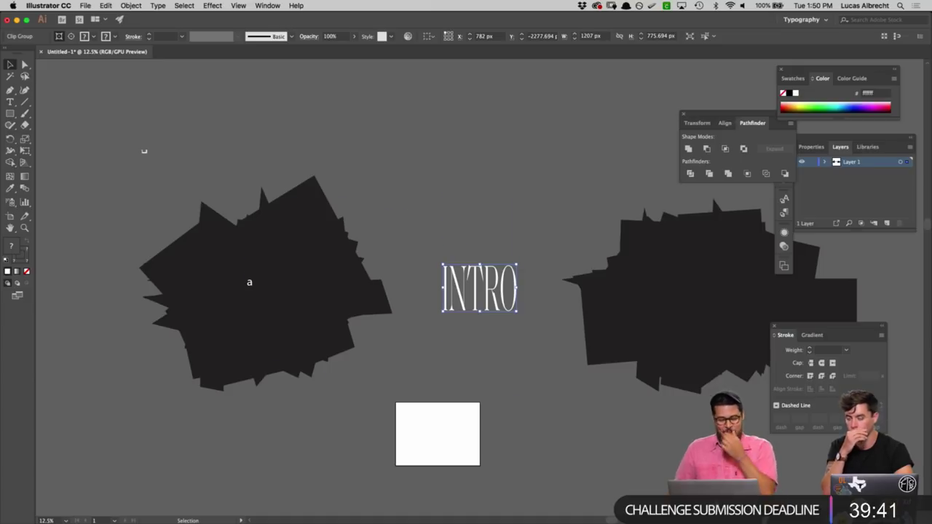
{"action": "mouse_move", "coordinate": [393, 262]}
{"action": "left_mouse_down"}
{"action": "mouse_move", "coordinate": [493, 177]}
{"action": "mouse_move", "coordinate": [495, 133]}
{"action": "mouse_move", "coordinate": [525, 133]}
{"action": "left_mouse_up"}
{"action": "left_click", "coordinate": [659, 136]}
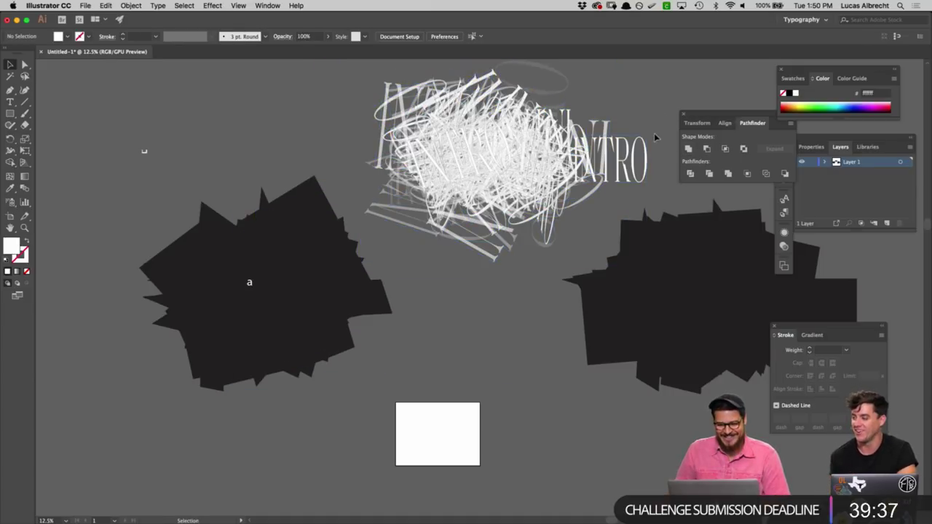
Step: Delete the stray INTRO copy, unite all scribble pieces, and swap to a dark fill without stroke
{"action": "left_click", "coordinate": [638, 166]}
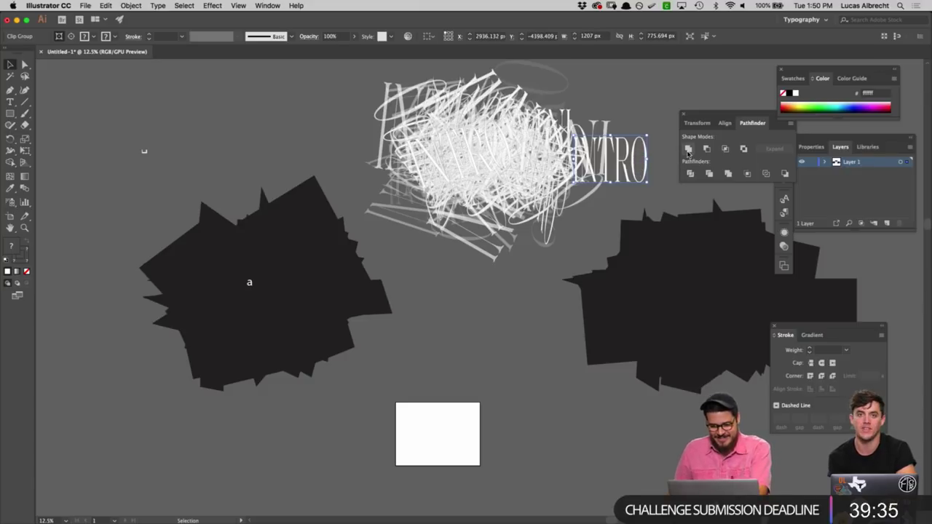
{"action": "key", "text": "Delete"}
{"action": "left_click", "coordinate": [555, 175]}
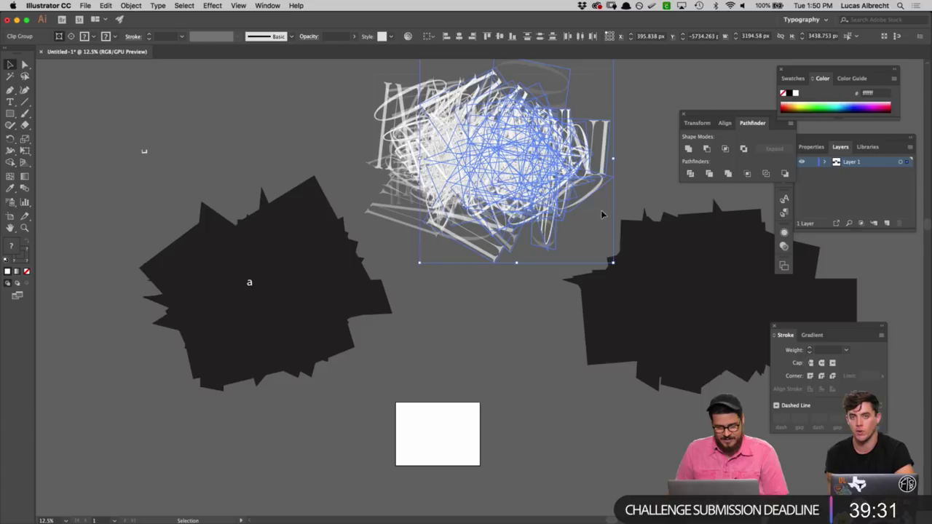
{"action": "left_click", "coordinate": [608, 236], "text": "shift"}
{"action": "left_click", "coordinate": [688, 150]}
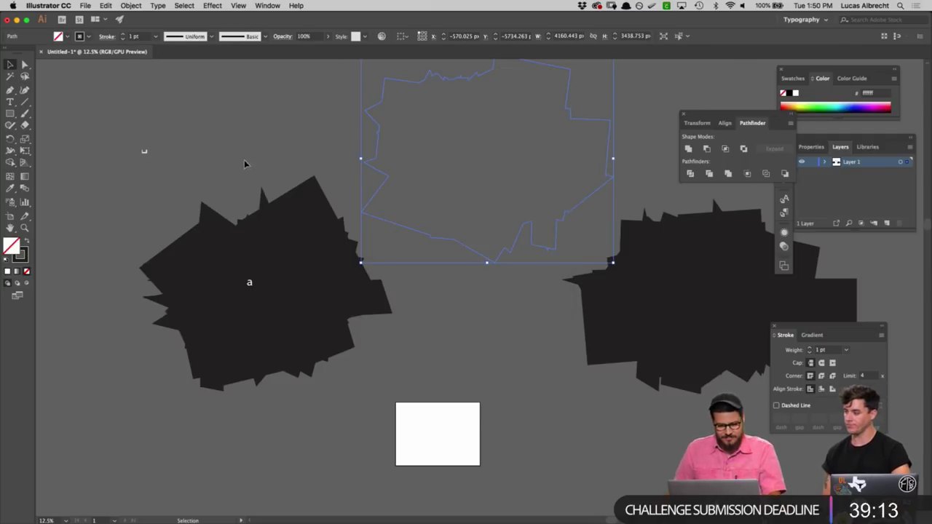
{"action": "key", "text": "shift+x"}
Step: Copy the letter a onto the top blob and change it to b
{"action": "left_click", "coordinate": [91, 216]}
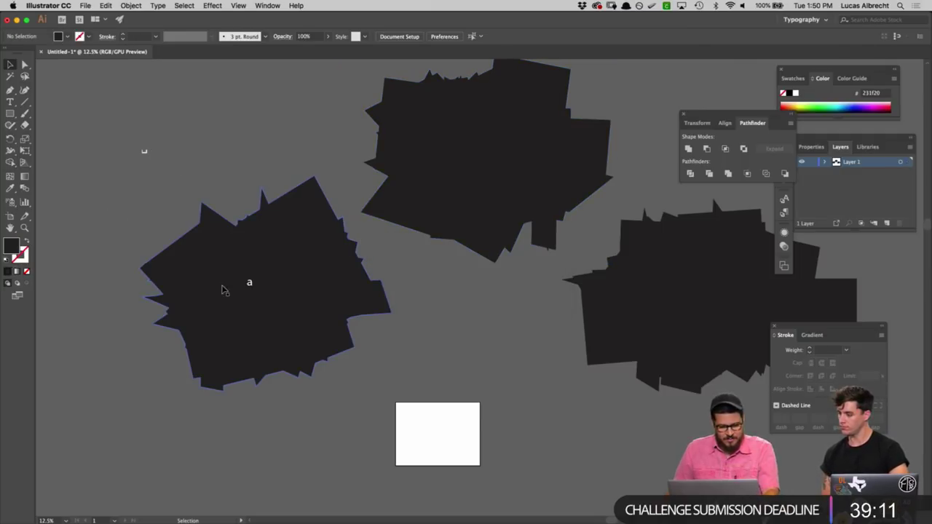
{"action": "left_click_drag", "start_coordinate": [249, 282], "coordinate": [492, 151]}
{"action": "double_click", "coordinate": [485, 139]}
{"action": "key", "text": "Escape"}
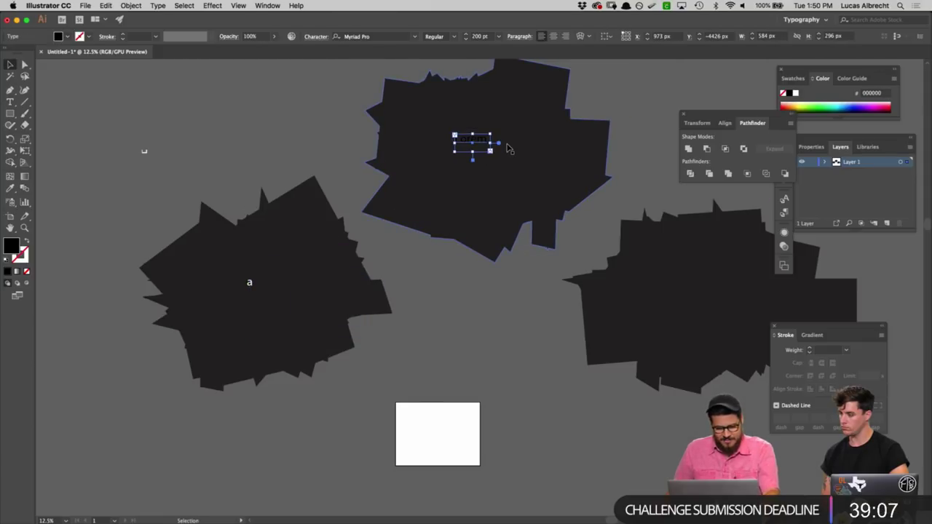
{"action": "key", "text": "Delete"}
{"action": "left_click", "coordinate": [534, 141]}
{"action": "key", "text": "ctrl+z"}
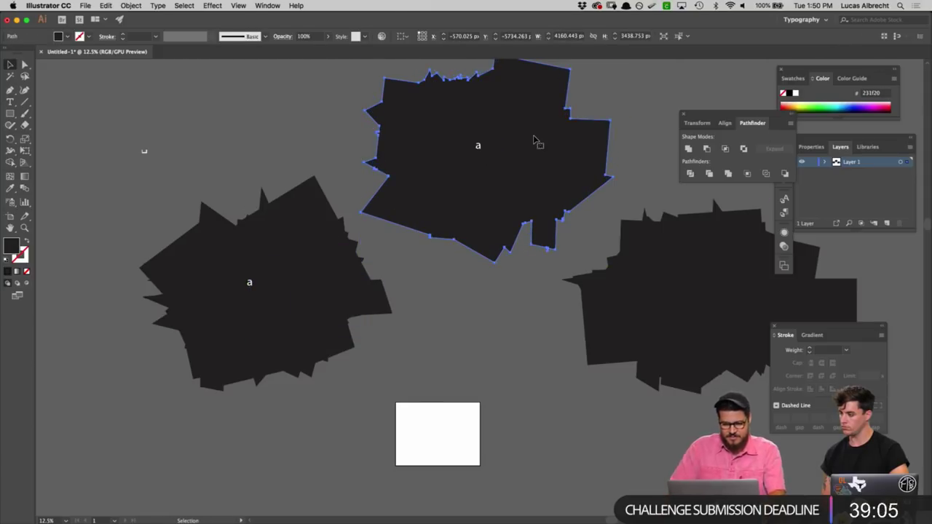
{"action": "key", "text": "ctrl+z"}
{"action": "double_click", "coordinate": [479, 146]}
{"action": "type", "text": "b"}
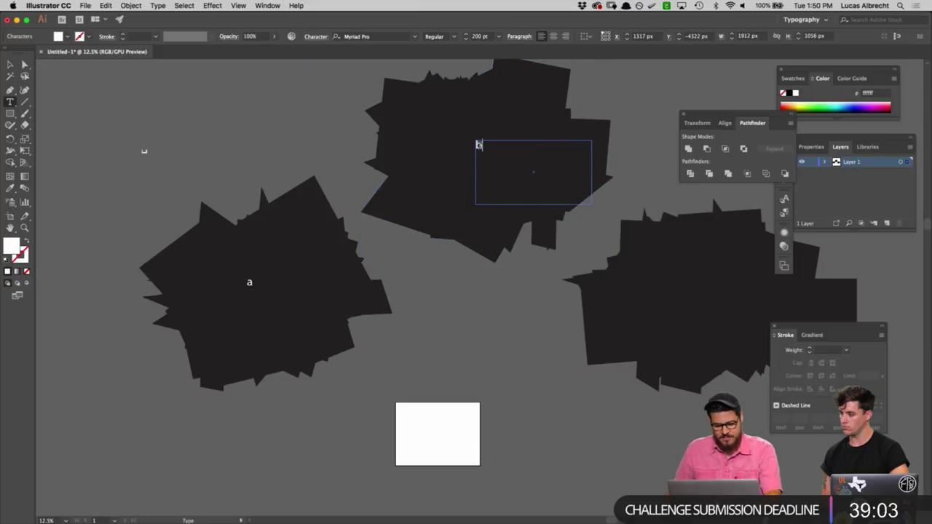
{"action": "key", "text": "Escape"}
Step: Copy the letter b onto the right blob, change it to c, and recentre the view
{"action": "left_click_drag", "start_coordinate": [483, 150], "coordinate": [703, 292]}
{"action": "double_click", "coordinate": [696, 284]}
{"action": "type", "text": "c"}
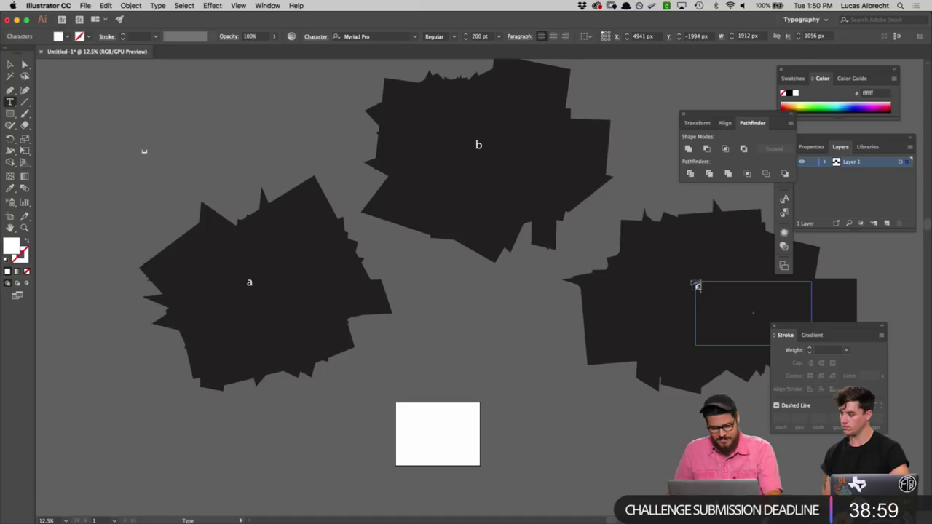
{"action": "key", "text": "Escape"}
{"action": "left_click", "coordinate": [518, 314]}
{"action": "mouse_move", "coordinate": [529, 305]}
{"action": "left_mouse_down"}
{"action": "mouse_move", "coordinate": [430, 355]}
{"action": "mouse_move", "coordinate": [436, 343]}
{"action": "left_mouse_up"}
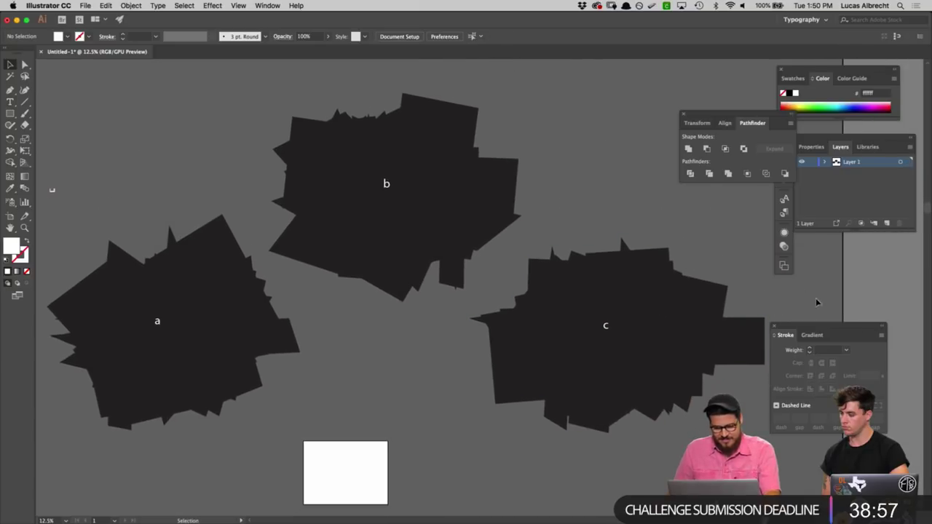
{"action": "mouse_move", "coordinate": [837, 326]}
{"action": "left_mouse_down"}
{"action": "mouse_move", "coordinate": [887, 305]}
{"action": "mouse_move", "coordinate": [892, 279]}
{"action": "left_mouse_up"}
{"action": "scroll", "coordinate": [643, 194], "scroll_direction": "up", "scroll_amount": 2}
{"action": "scroll", "coordinate": [644, 194], "scroll_direction": "left", "scroll_amount": 2}
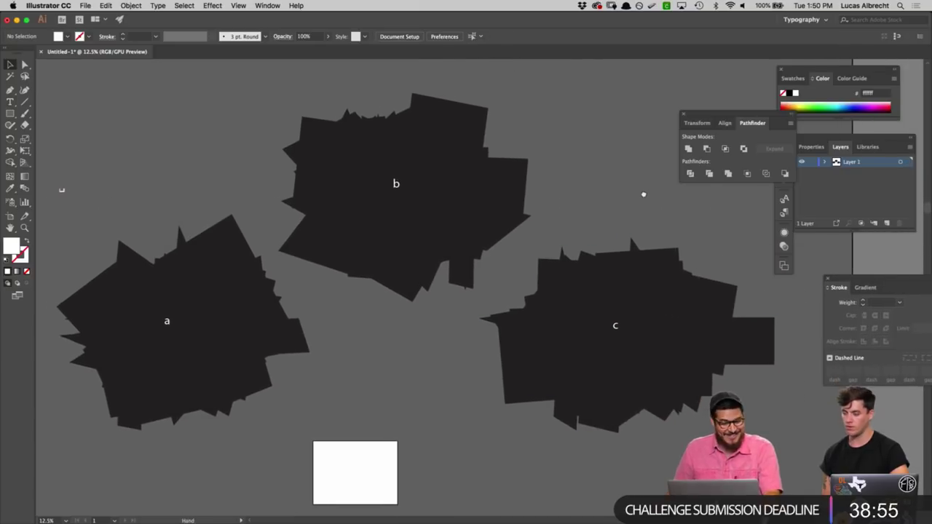
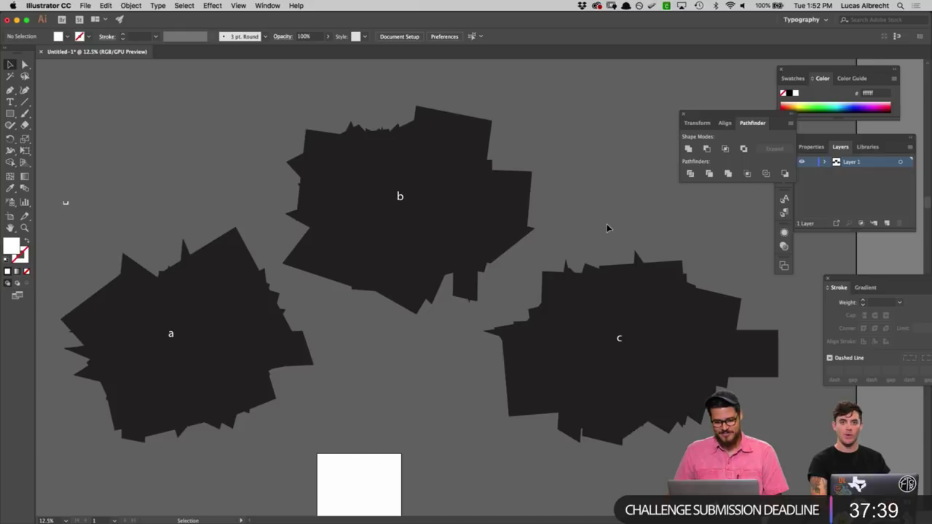
Step: Marquee-select jagged shape c in Illustrator and delete it
{"action": "left_click_drag", "start_coordinate": [607, 226], "coordinate": [693, 399]}
{"action": "key", "text": "Delete"}
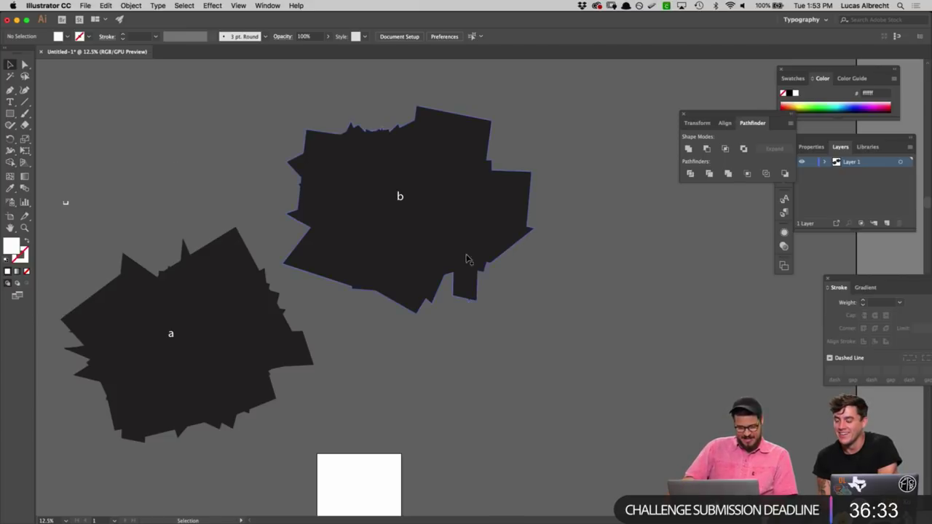
Step: Bring shapes a and b into view, then select shape a and delete it
{"action": "scroll", "coordinate": [474, 317], "scroll_direction": "left", "scroll_amount": 5}
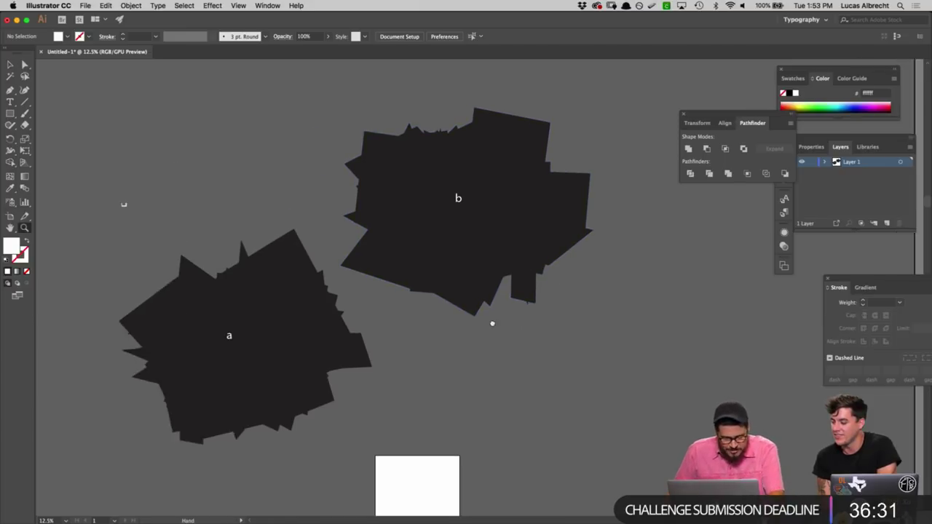
{"action": "scroll", "coordinate": [435, 354], "scroll_direction": "up", "scroll_amount": 3}
{"action": "left_click_drag", "start_coordinate": [505, 367], "coordinate": [539, 337]}
{"action": "key", "text": "v"}
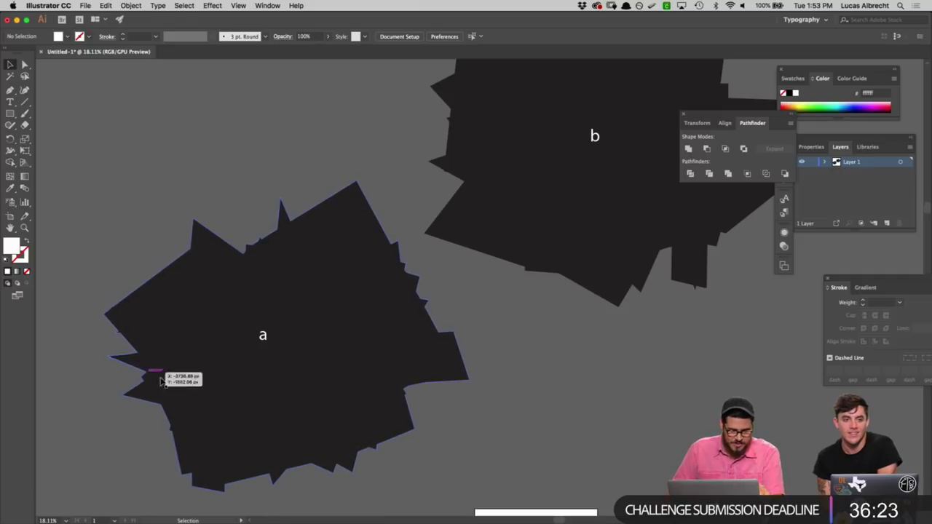
{"action": "left_click_drag", "start_coordinate": [295, 209], "coordinate": [449, 66]}
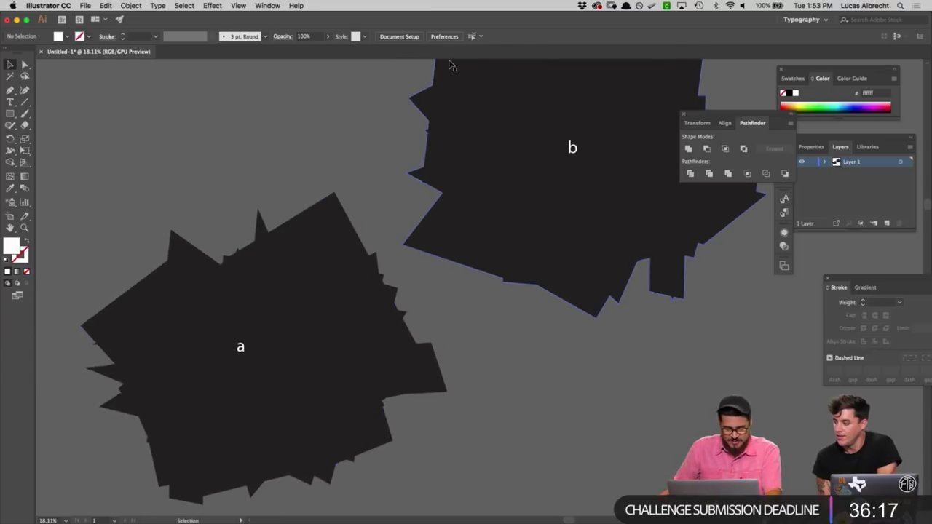
{"action": "left_click_drag", "start_coordinate": [279, 409], "coordinate": [285, 410]}
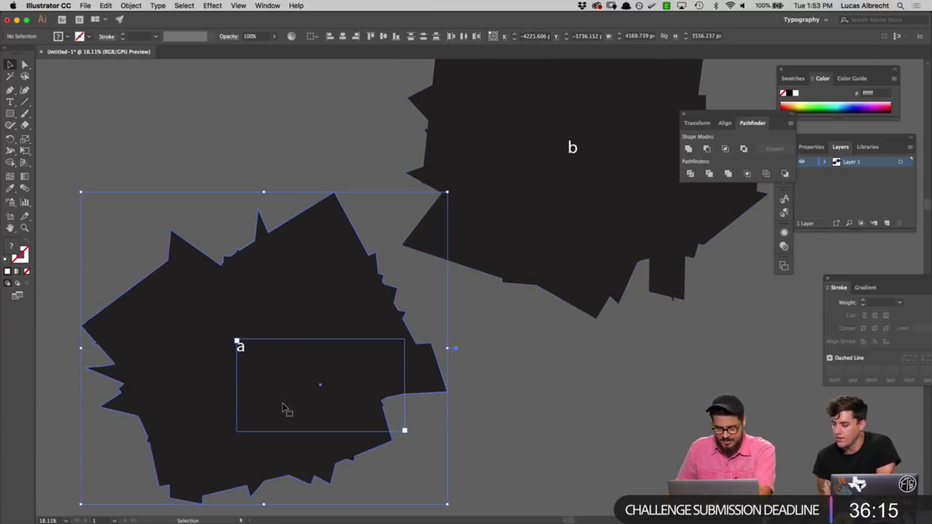
{"action": "key", "text": "Delete"}
Step: Select the remaining dark shape b and remove it from the canvas
{"action": "scroll", "coordinate": [295, 279], "scroll_direction": "up", "scroll_amount": 5}
{"action": "scroll", "coordinate": [296, 279], "scroll_direction": "right", "scroll_amount": 5}
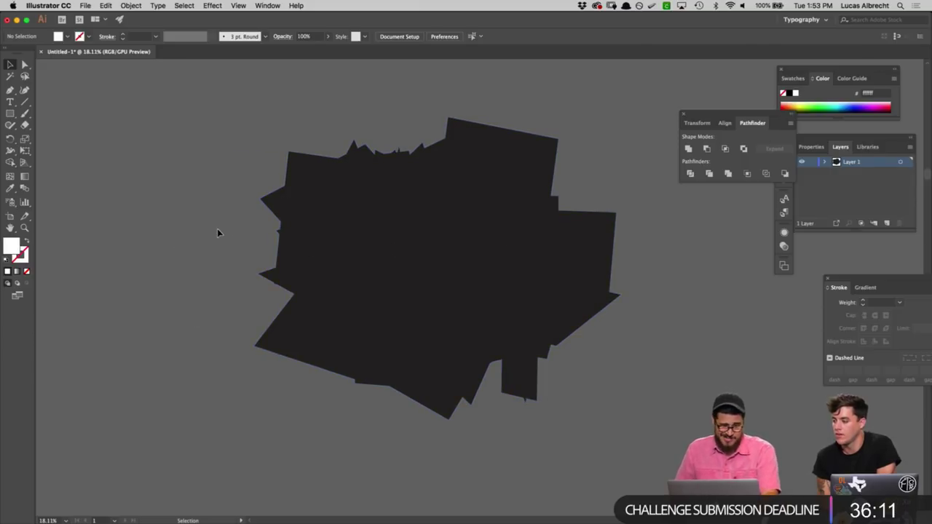
{"action": "left_click", "coordinate": [399, 260]}
{"action": "key", "text": "Delete"}
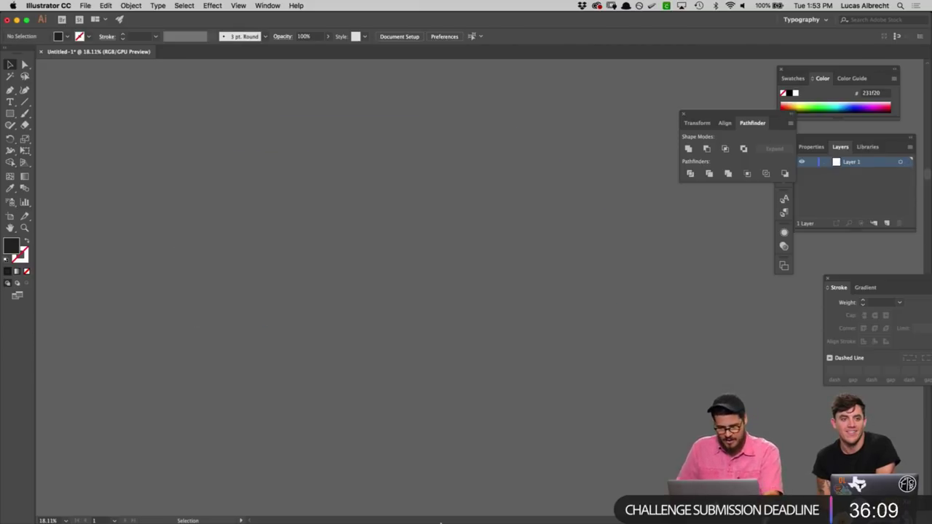
Step: In InDesign, paste the jagged black shape and shrink it onto the last spread
{"action": "mouse_move", "coordinate": [432, 517]}
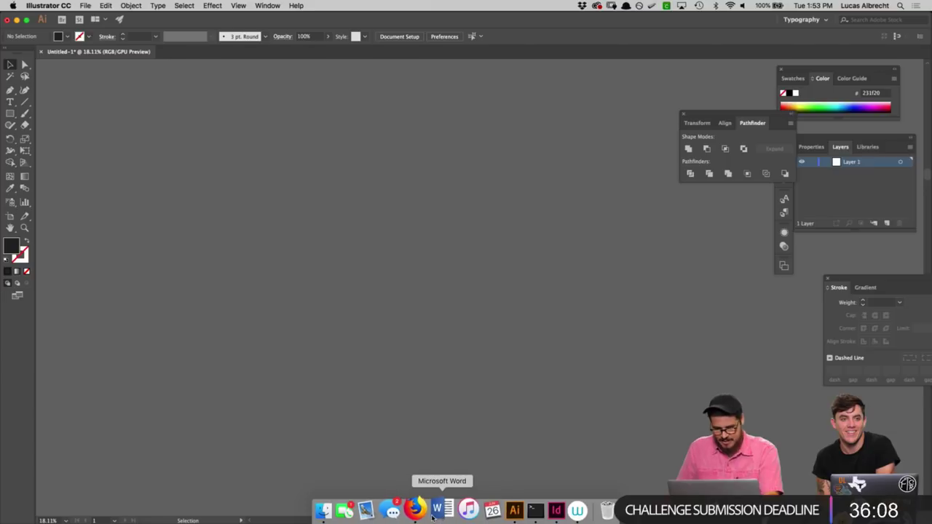
{"action": "left_click", "coordinate": [548, 510]}
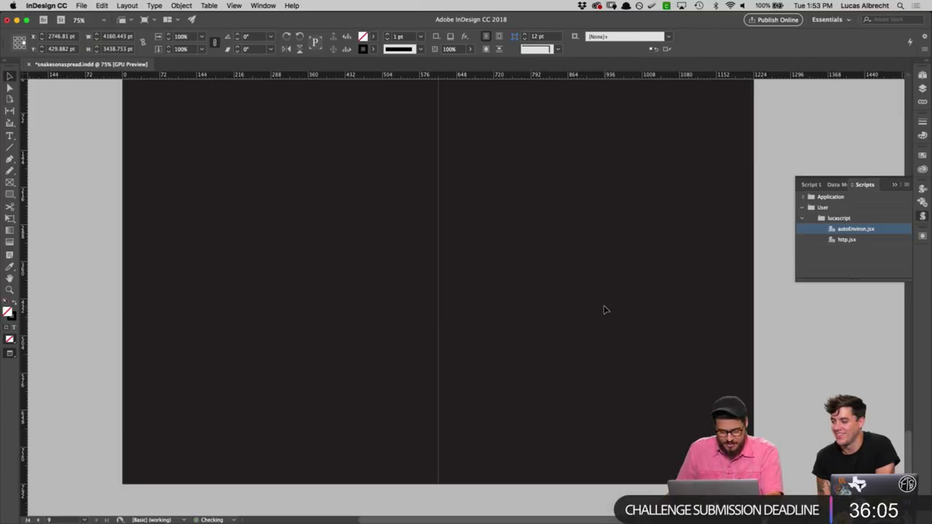
{"action": "key", "text": "super+minus"}
{"action": "key", "text": "super+minus"}
{"action": "key", "text": "super+minus"}
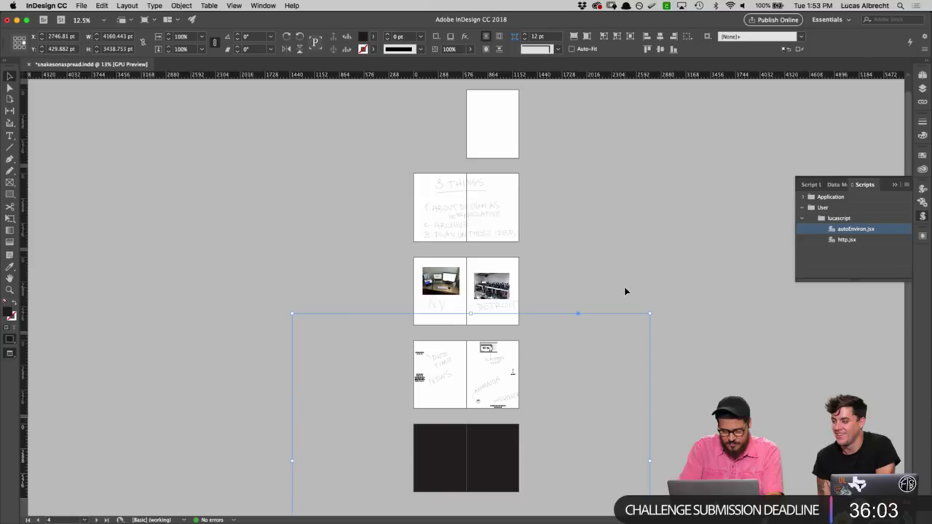
{"action": "left_click_drag", "start_coordinate": [650, 314], "coordinate": [525, 421]}
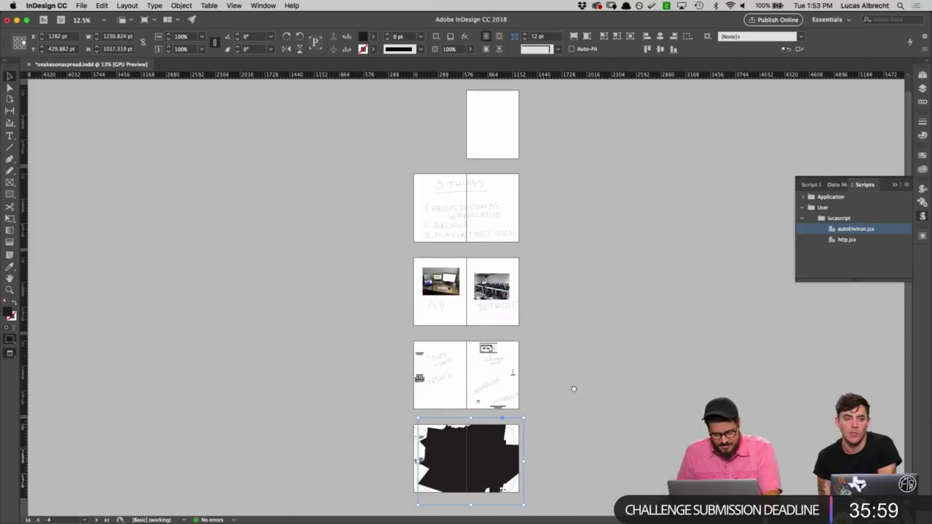
Step: Switch to Normal view, reposition the shape on spread 8–9, and show the Pages panel
{"action": "scroll", "coordinate": [541, 435], "scroll_direction": "up", "scroll_amount": 5}
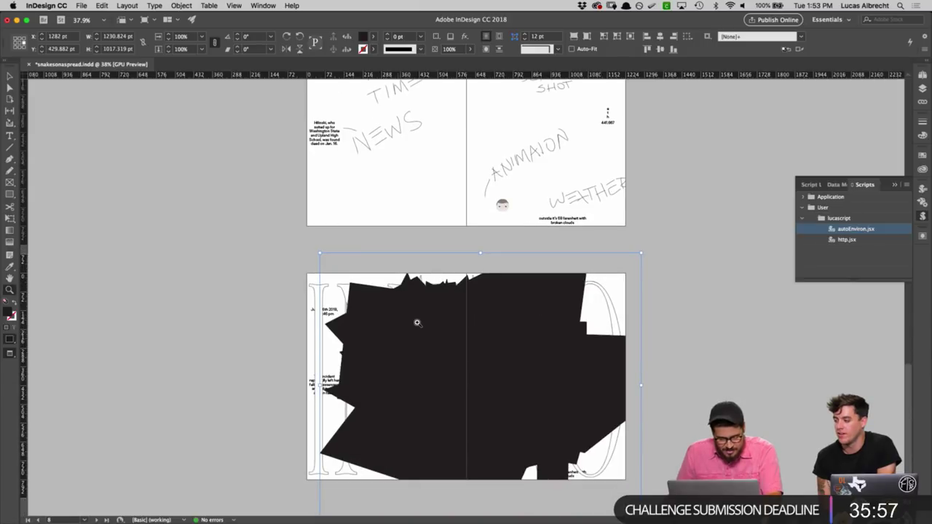
{"action": "key", "text": "v"}
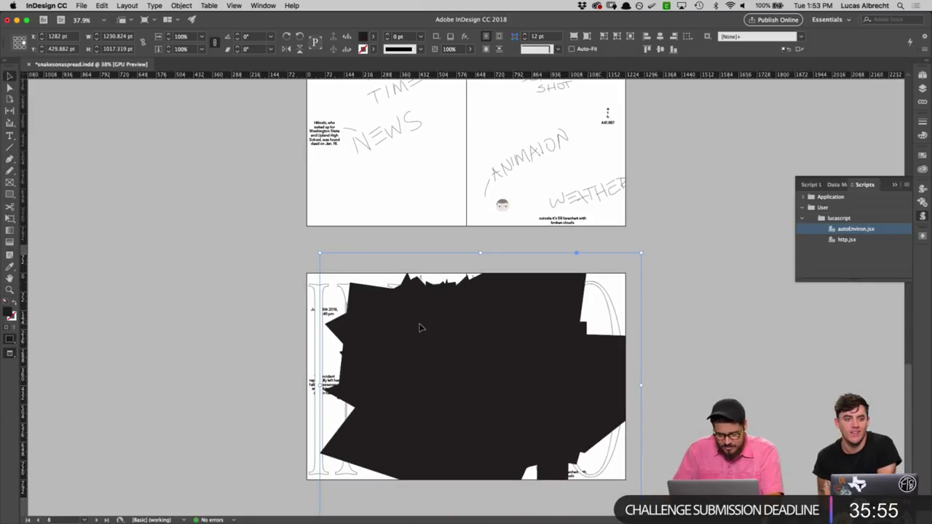
{"action": "key", "text": "w"}
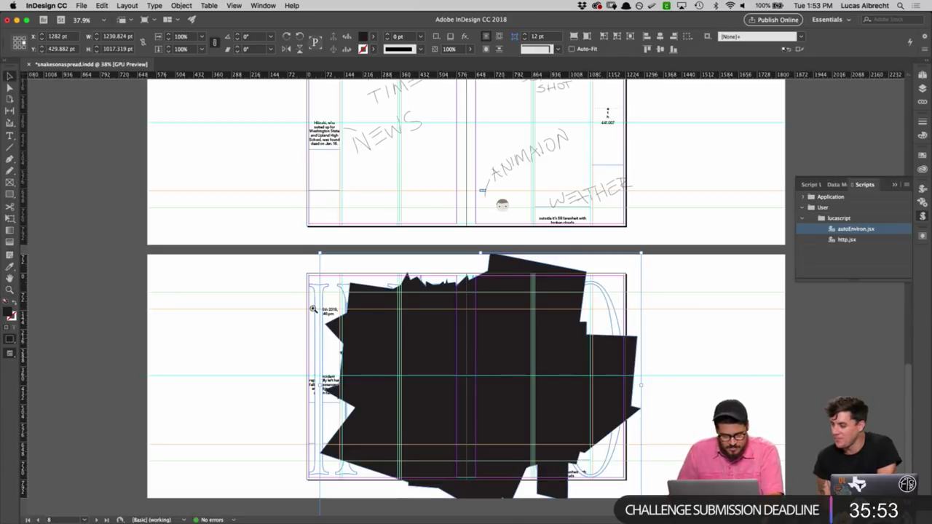
{"action": "scroll", "coordinate": [408, 324], "scroll_direction": "up", "scroll_amount": 3}
{"action": "left_click_drag", "start_coordinate": [425, 323], "coordinate": [412, 399]}
{"action": "scroll", "coordinate": [428, 360], "scroll_direction": "down", "scroll_amount": 5}
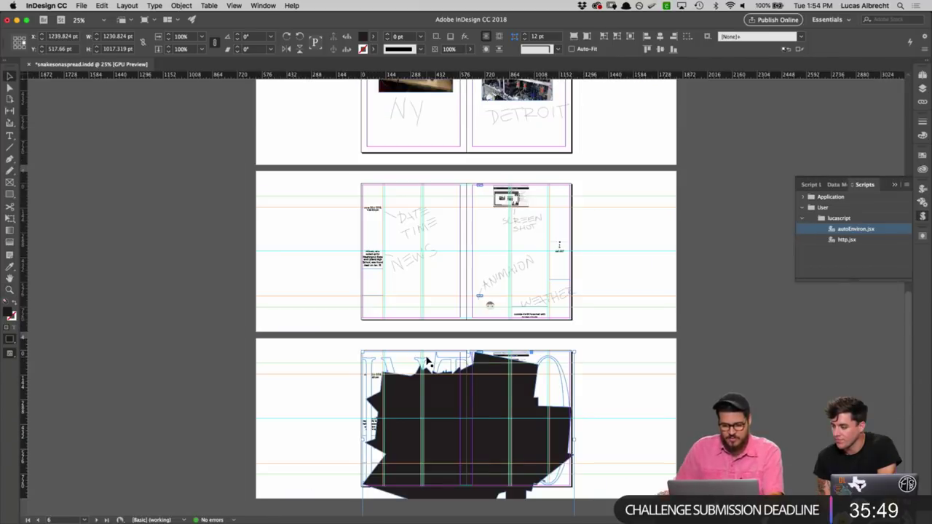
{"action": "left_click", "coordinate": [922, 76]}
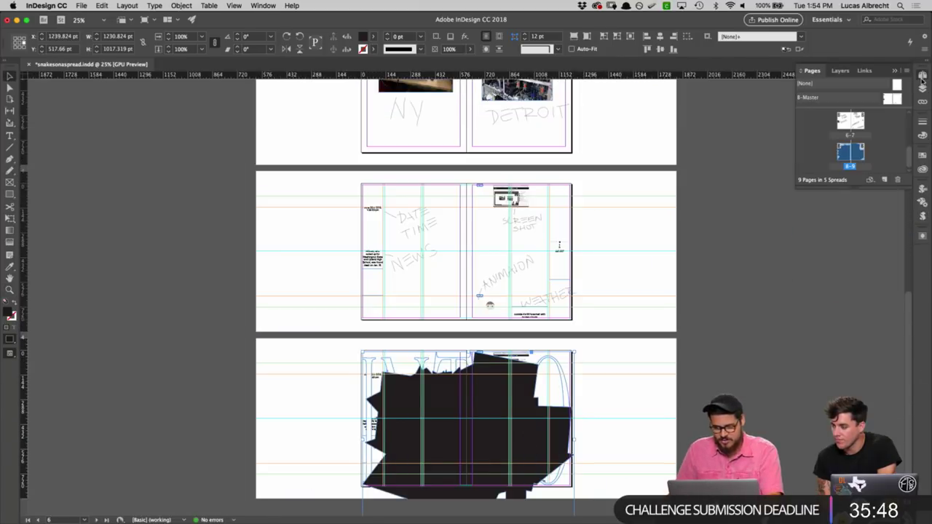
{"action": "double_click", "coordinate": [887, 102]}
{"action": "key", "text": "z"}
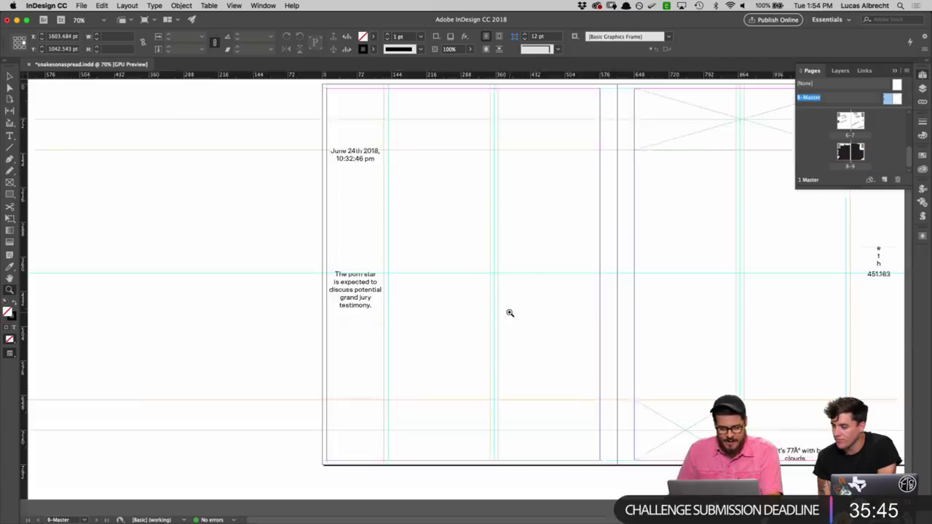
{"action": "left_click_drag", "start_coordinate": [508, 312], "coordinate": [593, 256]}
{"action": "scroll", "coordinate": [356, 274], "scroll_direction": "down", "scroll_amount": 3}
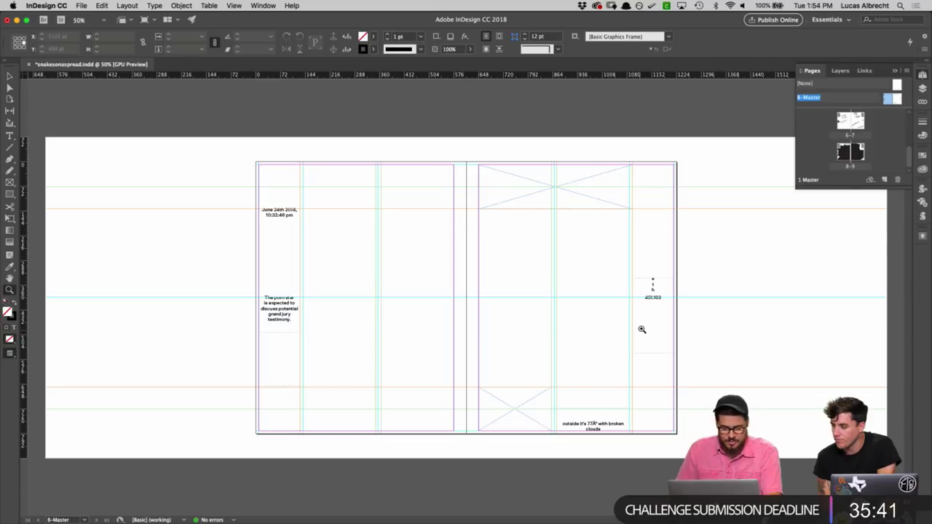
{"action": "left_click", "coordinate": [348, 207]}
{"action": "key", "text": "v"}
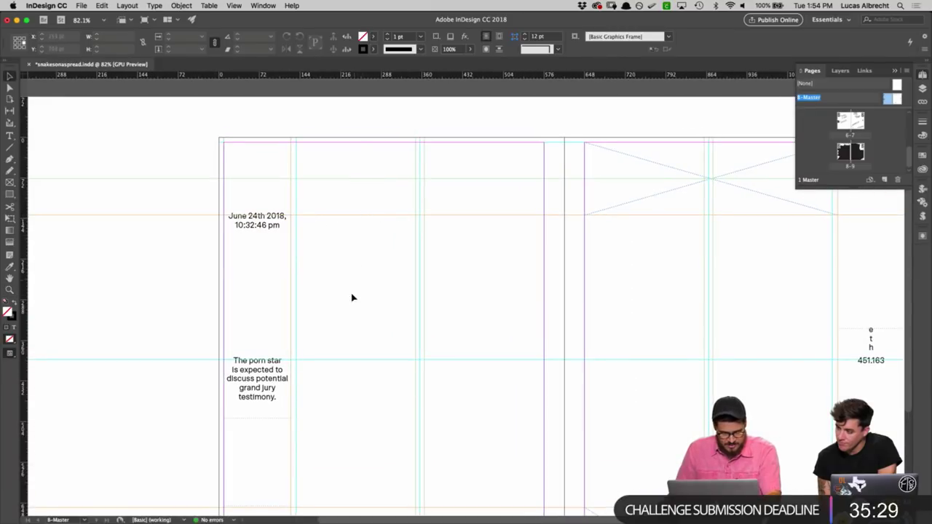
{"action": "scroll", "coordinate": [349, 284], "scroll_direction": "down", "scroll_amount": 4}
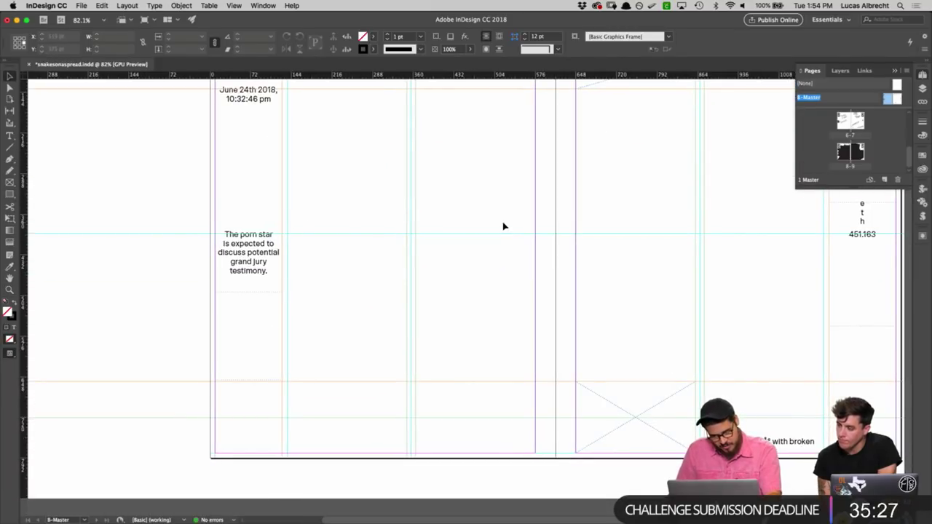
{"action": "scroll", "coordinate": [377, 214], "scroll_direction": "left", "scroll_amount": 1}
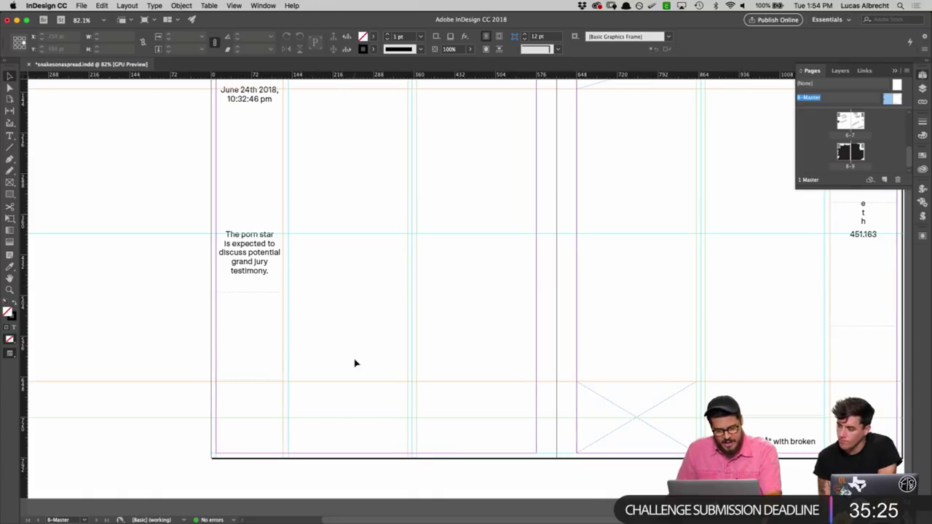
{"action": "left_click", "coordinate": [351, 420]}
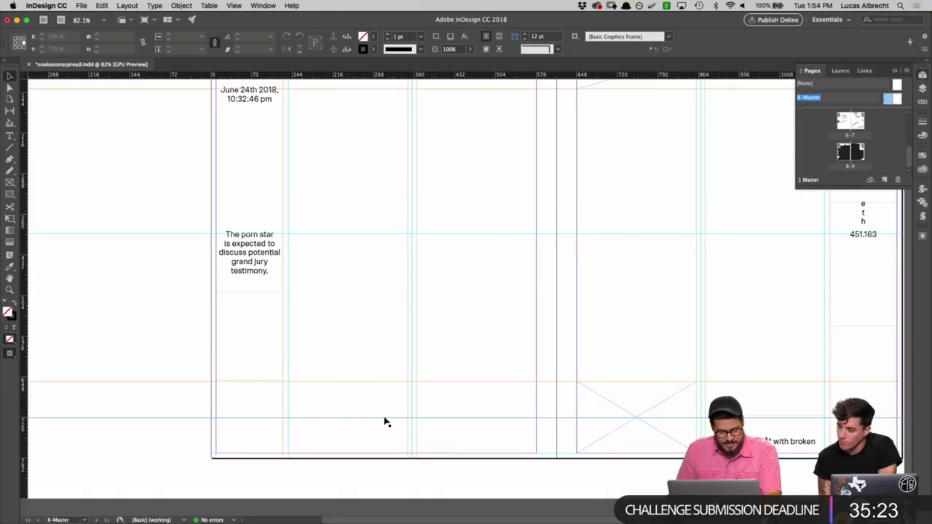
{"action": "left_click", "coordinate": [385, 421]}
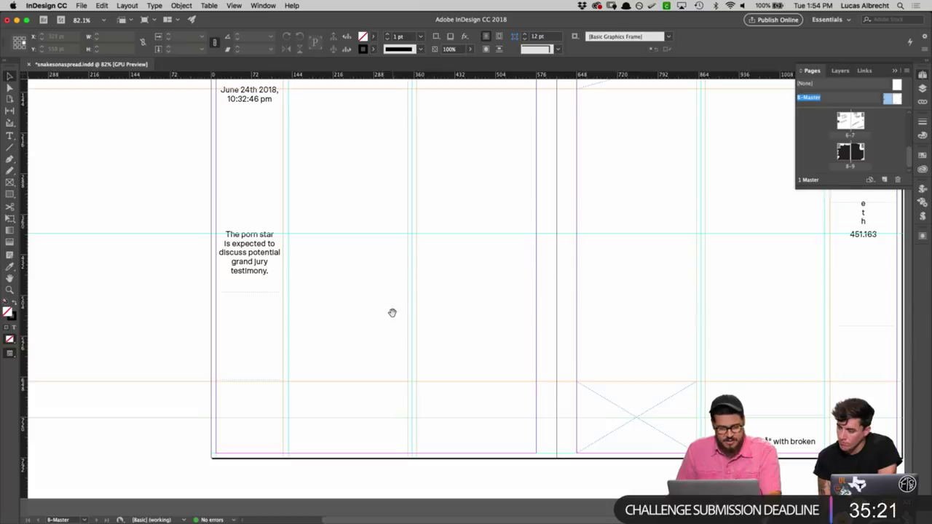
{"action": "left_click_drag", "start_coordinate": [391, 312], "coordinate": [281, 368]}
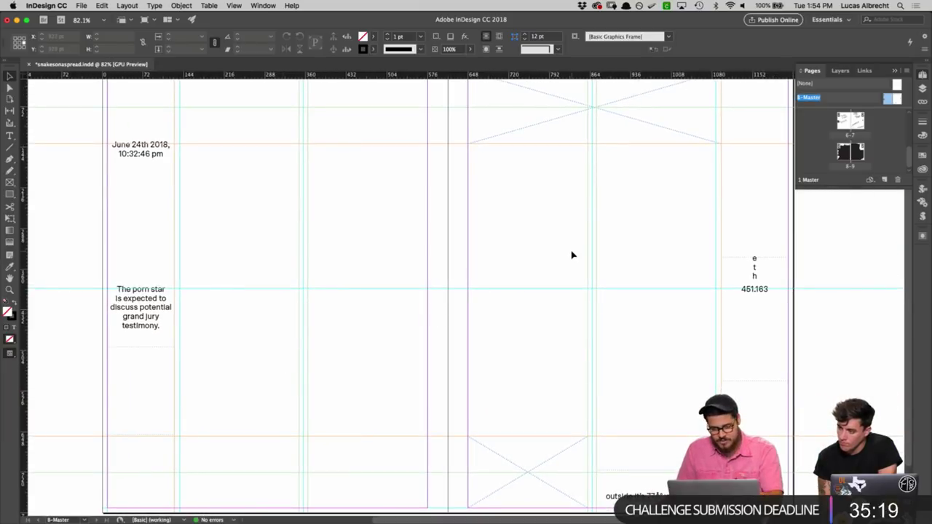
{"action": "double_click", "coordinate": [849, 154]}
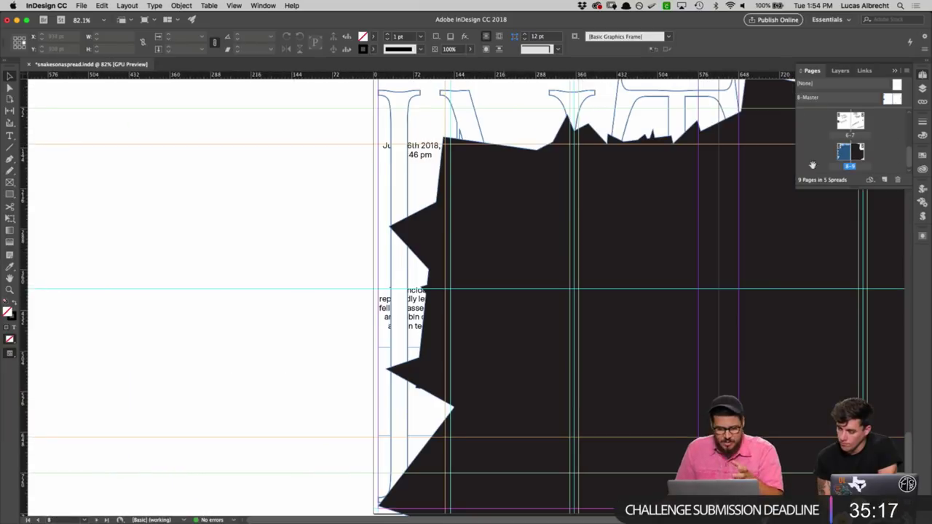
{"action": "scroll", "coordinate": [621, 224], "scroll_direction": "left", "scroll_amount": 5}
{"action": "scroll", "coordinate": [621, 224], "scroll_direction": "up", "scroll_amount": 2}
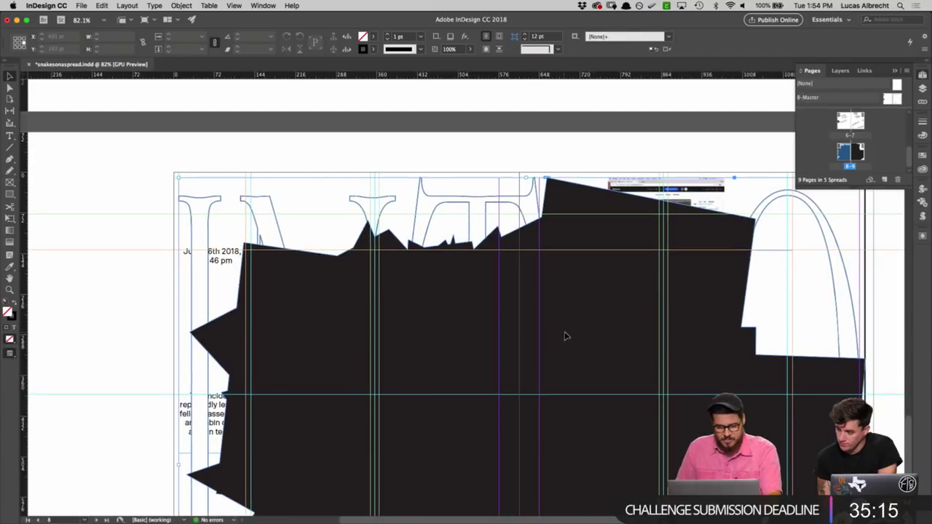
{"action": "left_click", "coordinate": [570, 293]}
{"action": "left_click_drag", "start_coordinate": [569, 294], "coordinate": [467, 190]}
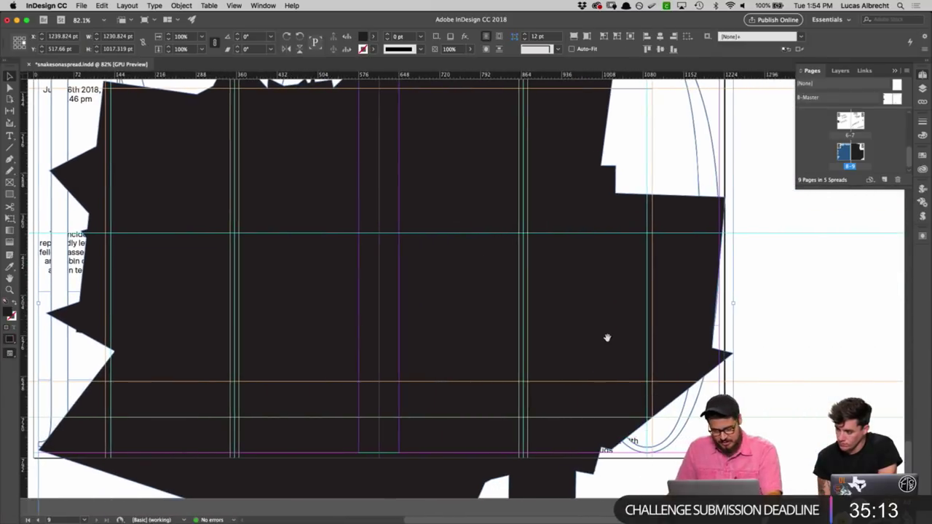
{"action": "left_click_drag", "start_coordinate": [606, 335], "coordinate": [583, 291]}
{"action": "key", "text": "ctrl+minus"}
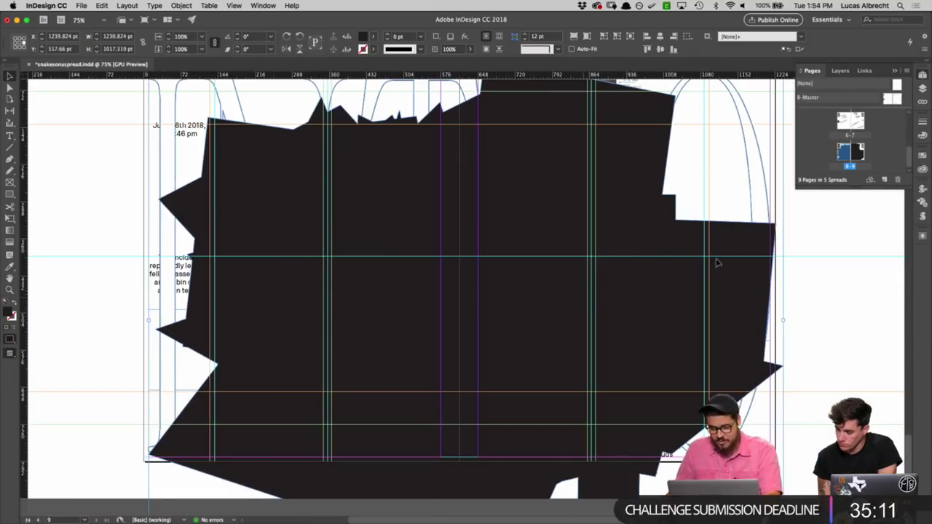
{"action": "left_click_drag", "start_coordinate": [747, 317], "coordinate": [744, 317]}
{"action": "left_click_drag", "start_coordinate": [654, 351], "coordinate": [663, 268]}
{"action": "left_click_drag", "start_coordinate": [781, 492], "coordinate": [768, 456]}
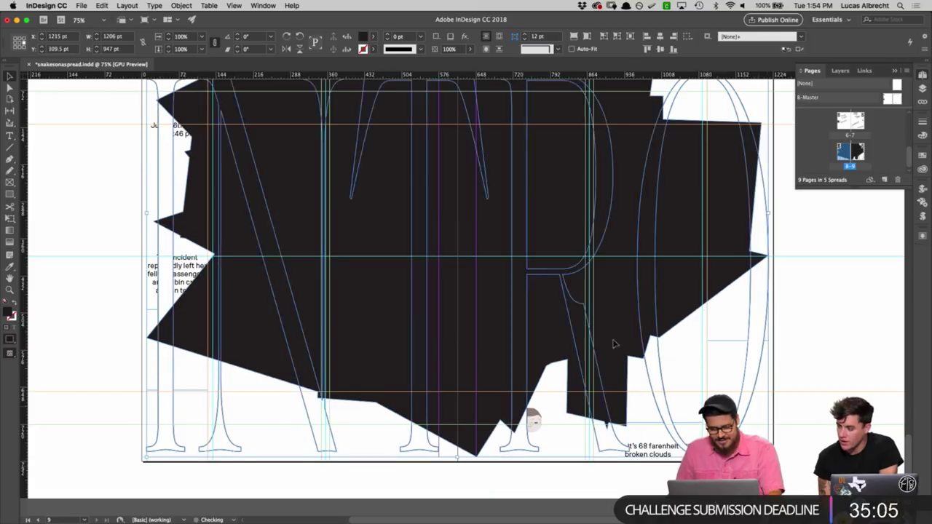
{"action": "scroll", "coordinate": [466, 291], "scroll_direction": "up", "scroll_amount": 5}
{"action": "left_click_drag", "start_coordinate": [232, 186], "coordinate": [233, 272]}
{"action": "scroll", "coordinate": [292, 235], "scroll_direction": "down", "scroll_amount": 3}
{"action": "scroll", "coordinate": [292, 235], "scroll_direction": "right", "scroll_amount": 2}
{"action": "scroll", "coordinate": [292, 235], "scroll_direction": "down", "scroll_amount": 2}
{"action": "scroll", "coordinate": [292, 235], "scroll_direction": "right", "scroll_amount": 1}
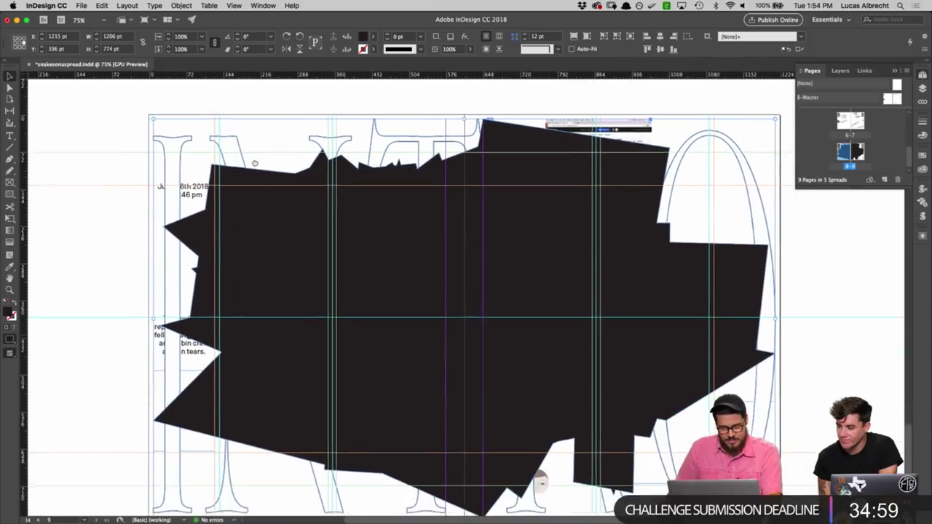
{"action": "left_click", "coordinate": [866, 318]}
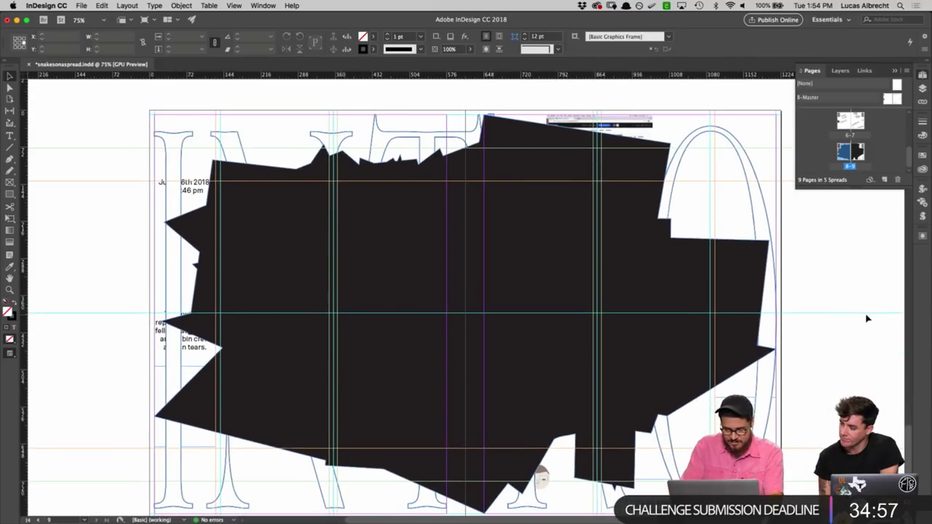
{"action": "key", "text": "w"}
{"action": "key", "text": "w"}
{"action": "key", "text": "w"}
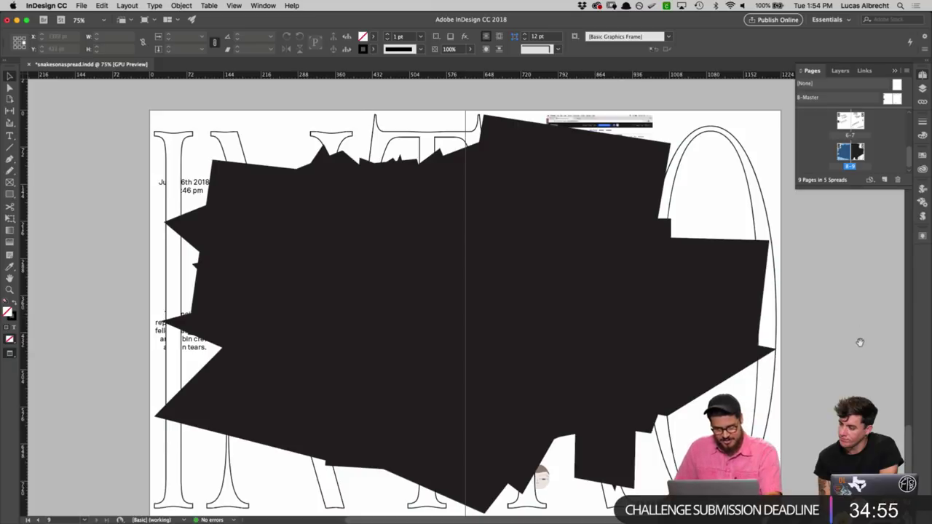
{"action": "left_click_drag", "start_coordinate": [860, 342], "coordinate": [859, 321]}
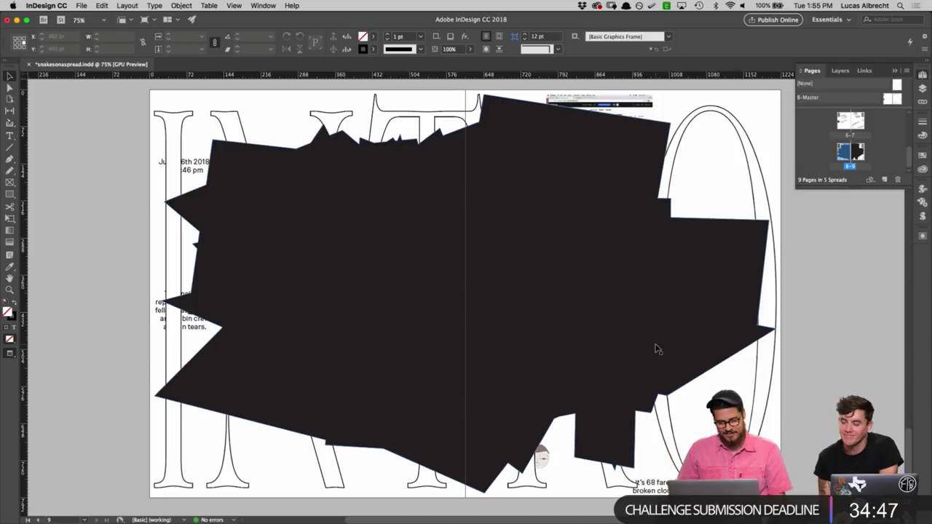
{"action": "mouse_move", "coordinate": [479, 522]}
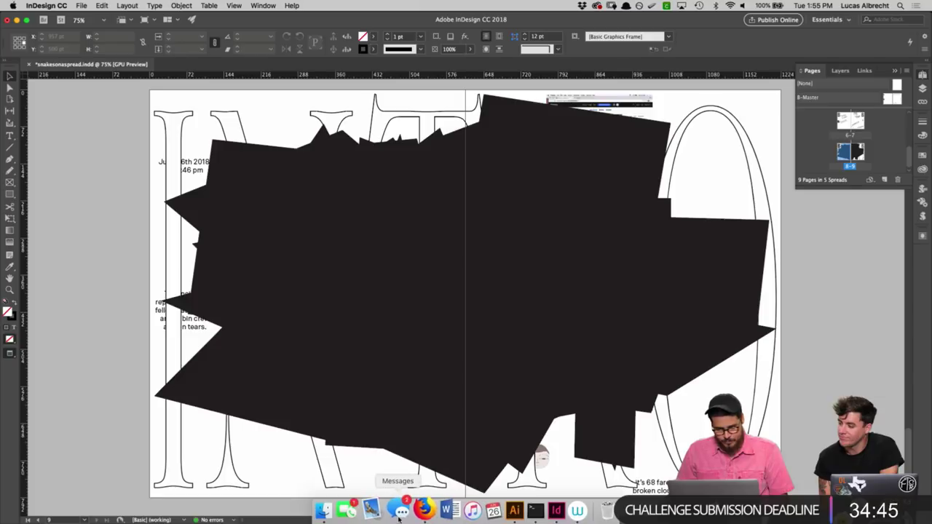
Step: In the ADOBEDITORIAL Google Doc, select the whole Intro paragraph and return to InDesign
{"action": "left_click", "coordinate": [421, 510]}
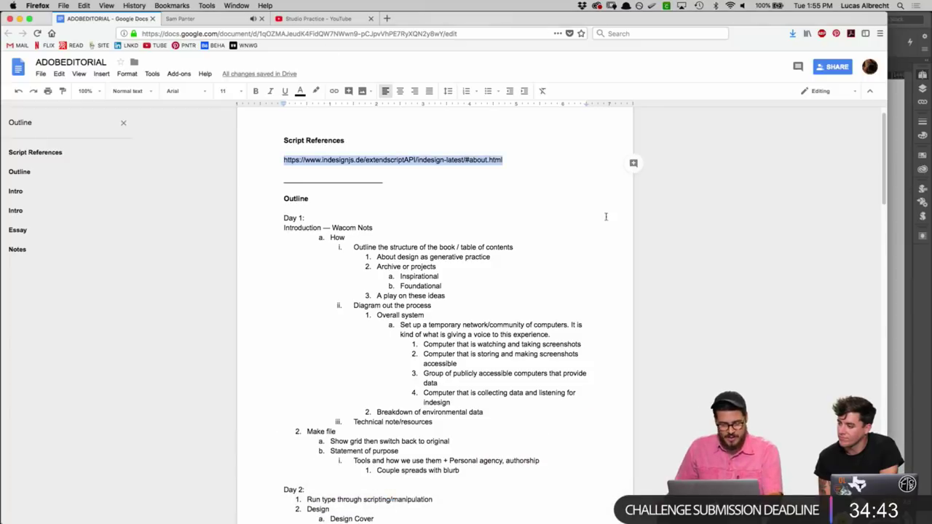
{"action": "scroll", "coordinate": [667, 316], "scroll_direction": "down", "scroll_amount": 10}
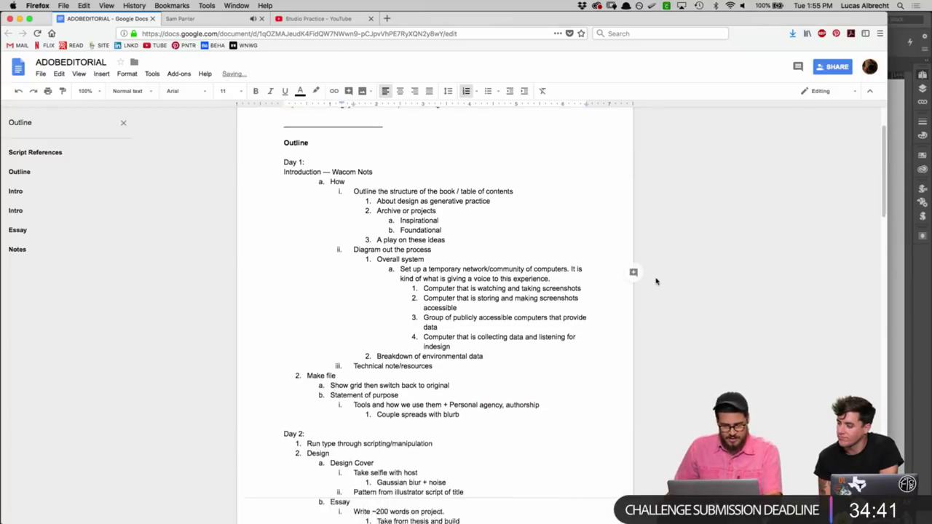
{"action": "scroll", "coordinate": [665, 292], "scroll_direction": "down", "scroll_amount": 5}
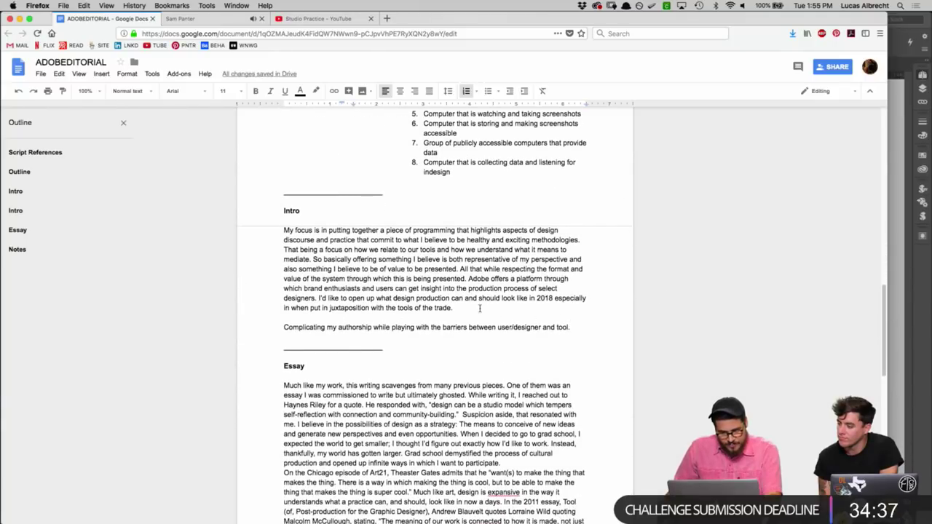
{"action": "left_click_drag", "start_coordinate": [455, 307], "coordinate": [269, 232]}
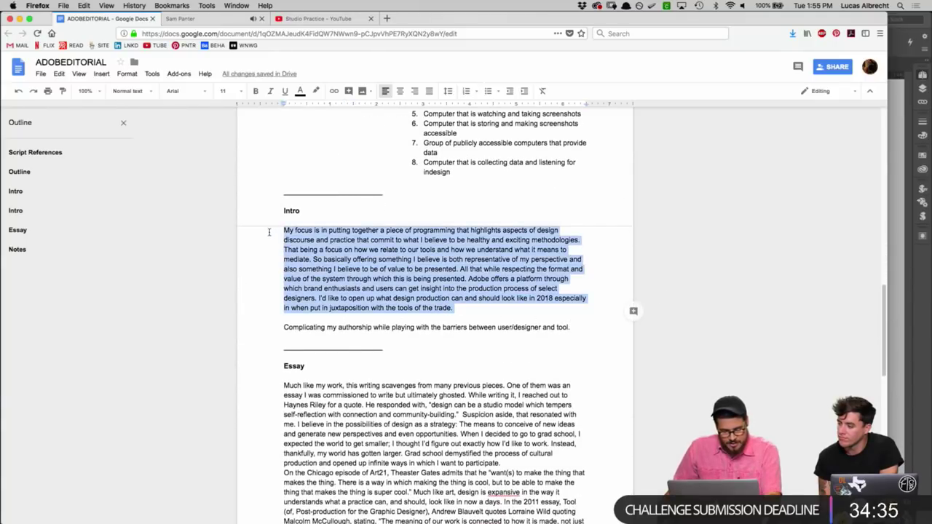
{"action": "key", "text": "super+Tab"}
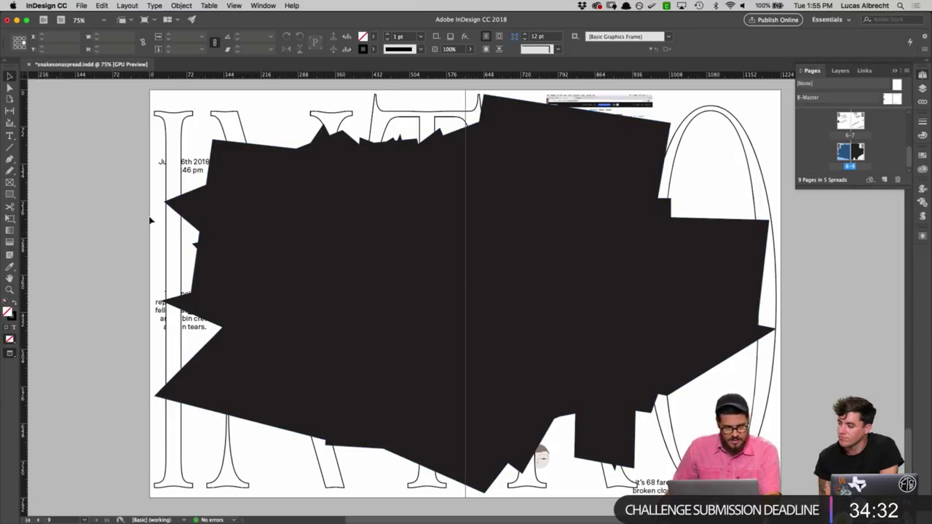
Step: Paste the Intro paragraph along the jagged black shape's outline with Type on a Path
{"action": "left_click", "coordinate": [335, 231]}
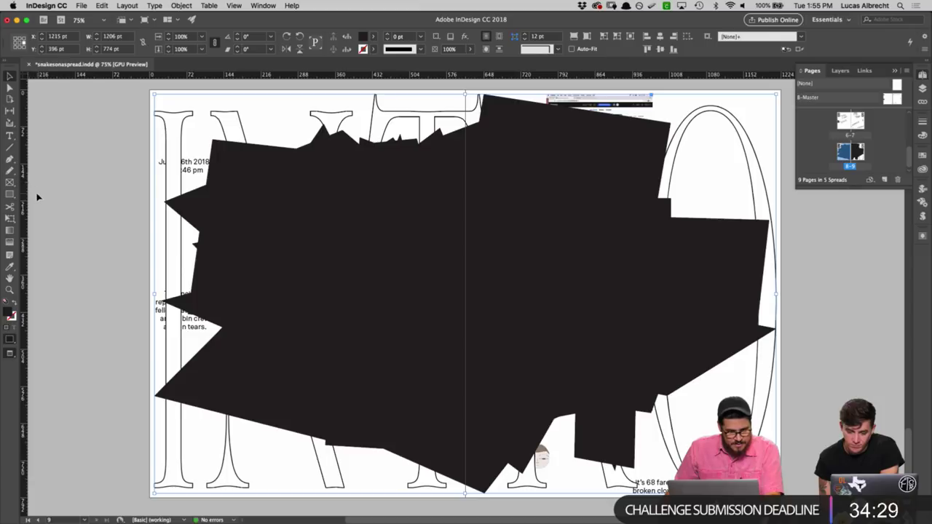
{"action": "left_click", "coordinate": [10, 136]}
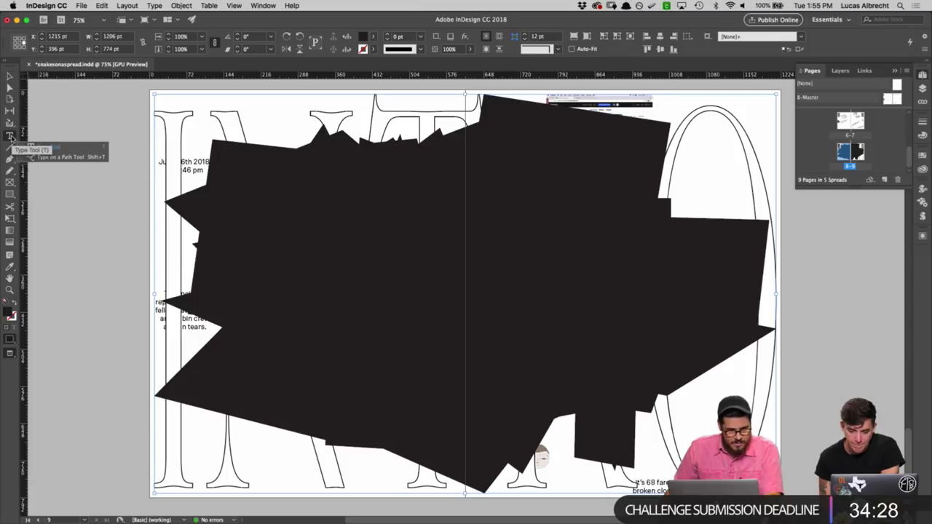
{"action": "left_click", "coordinate": [57, 157]}
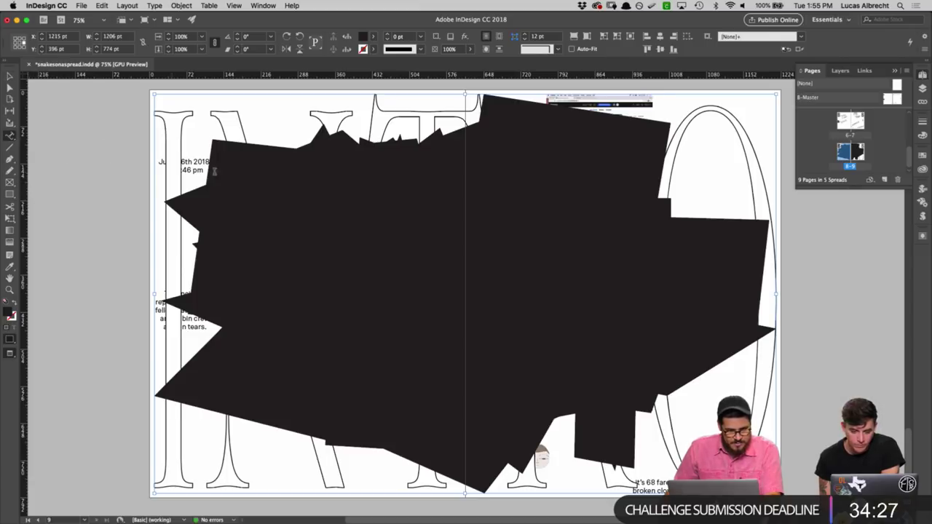
{"action": "left_click", "coordinate": [249, 142]}
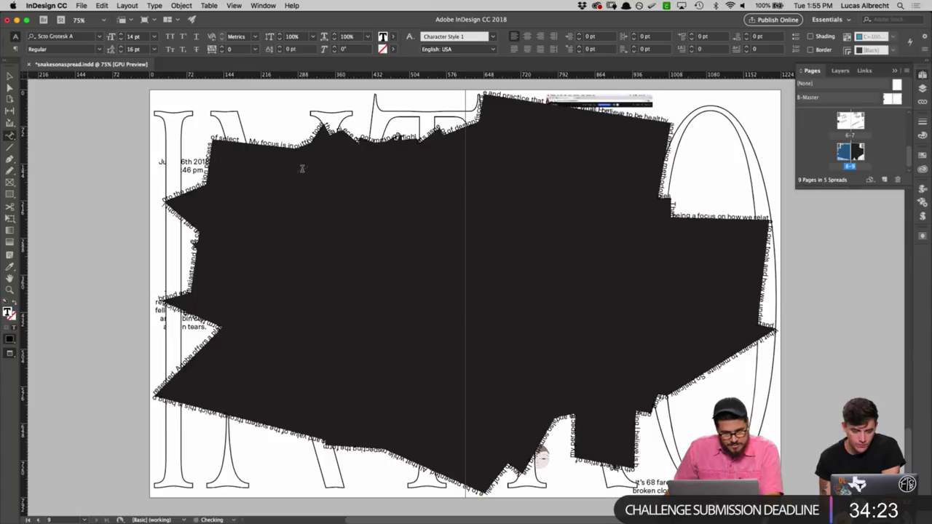
{"action": "left_click", "coordinate": [245, 143]}
{"action": "key", "text": "super+v"}
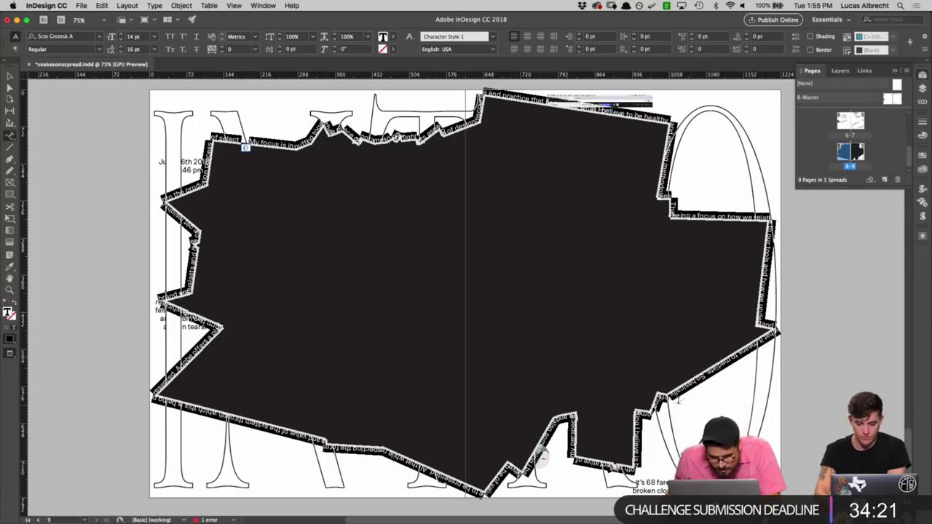
{"action": "key", "text": "Escape"}
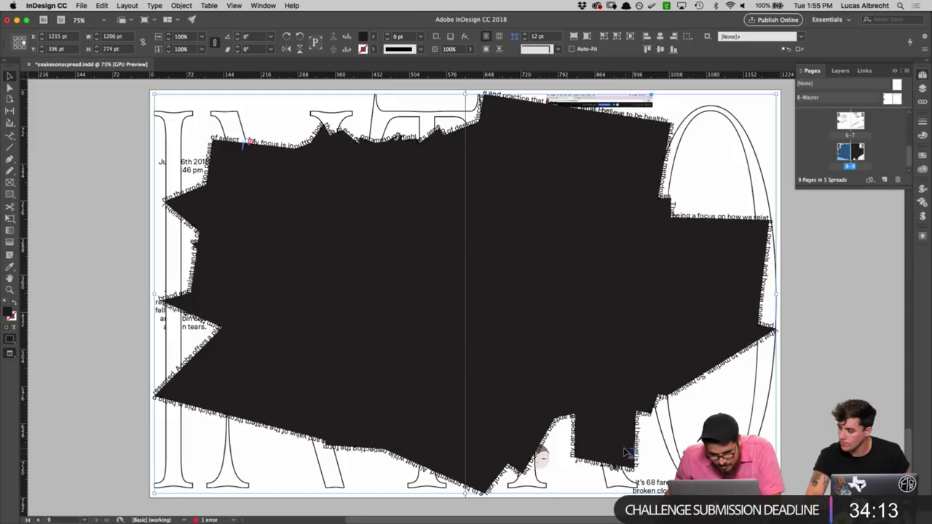
{"action": "key", "text": "cmd+z"}
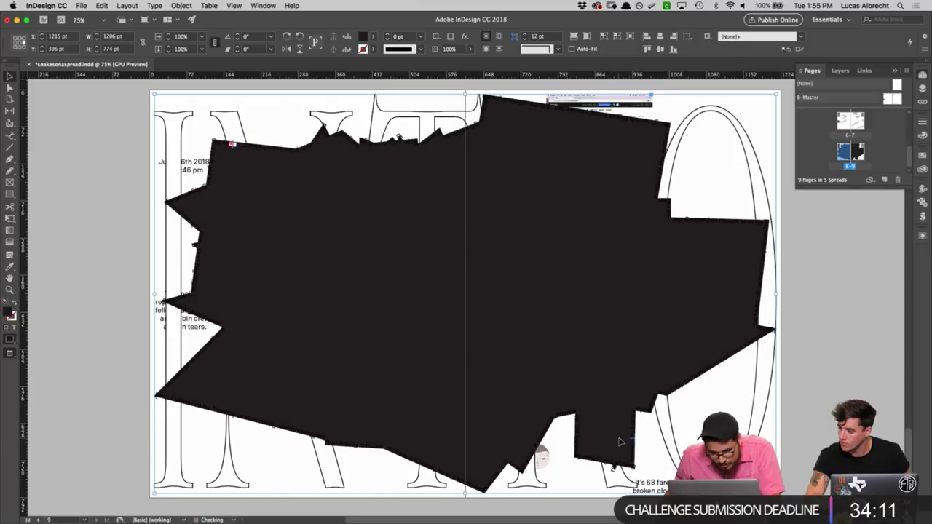
{"action": "key", "text": "cmd+shift+z"}
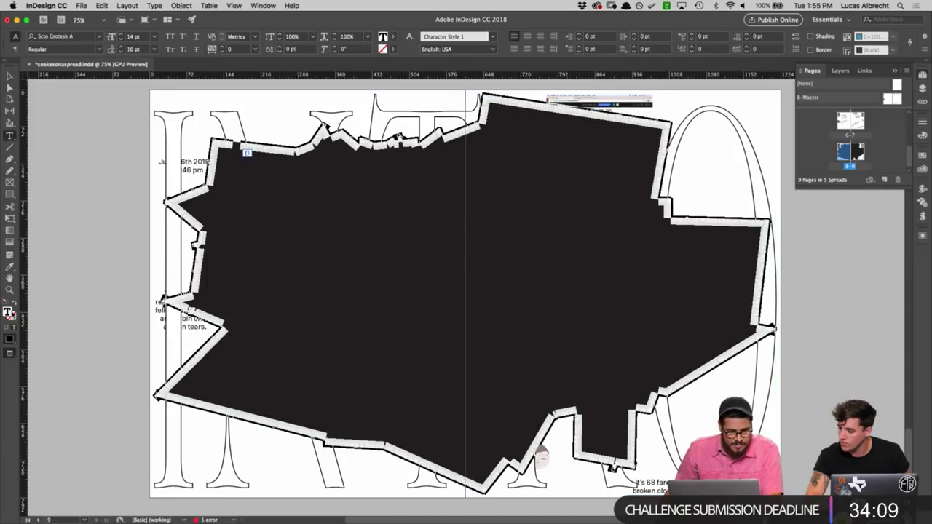
Step: Set the path text's fill swatch to [Paper] so it shows white on black
{"action": "double_click", "coordinate": [9, 311]}
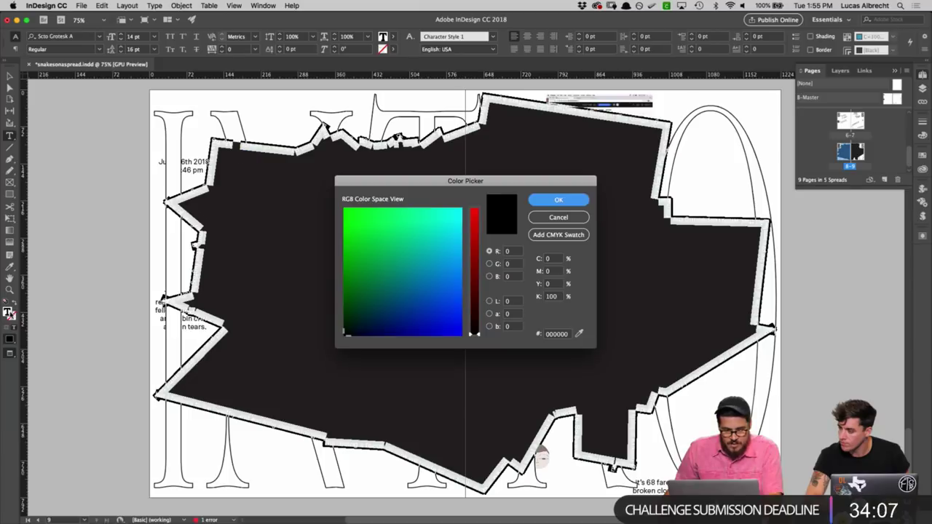
{"action": "left_click", "coordinate": [559, 217]}
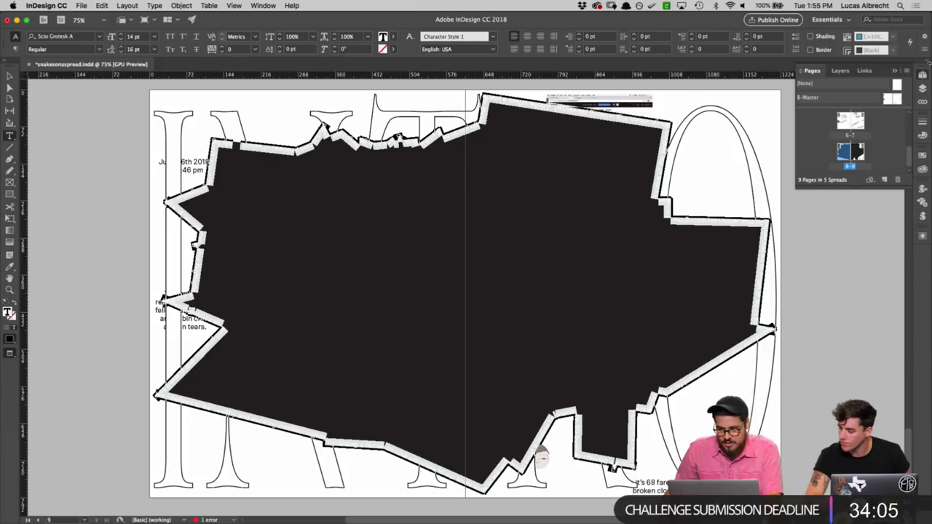
{"action": "left_click", "coordinate": [393, 37]}
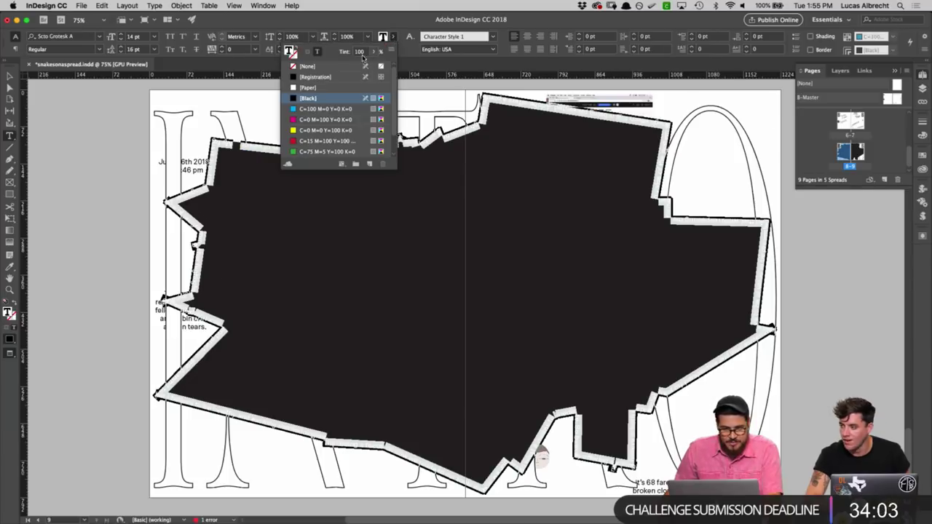
{"action": "left_click", "coordinate": [294, 87]}
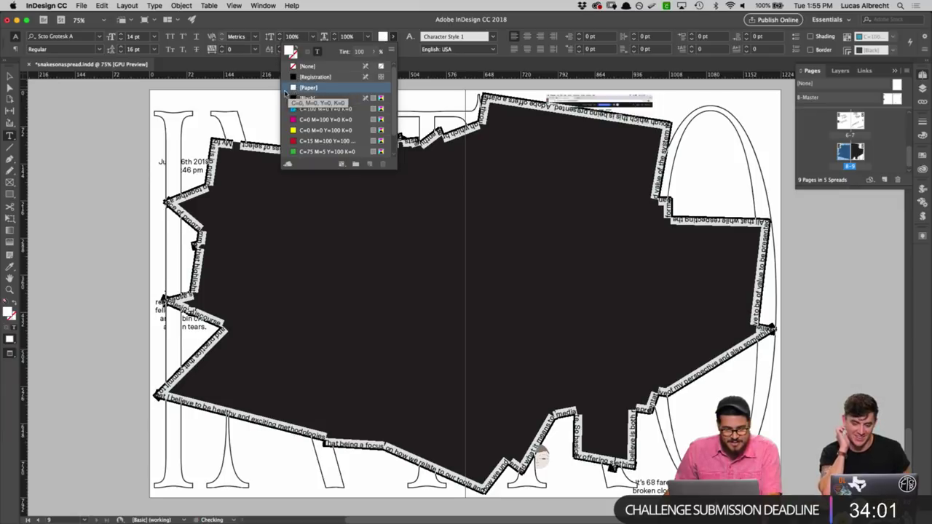
{"action": "key", "text": "Escape"}
{"action": "left_click", "coordinate": [87, 196]}
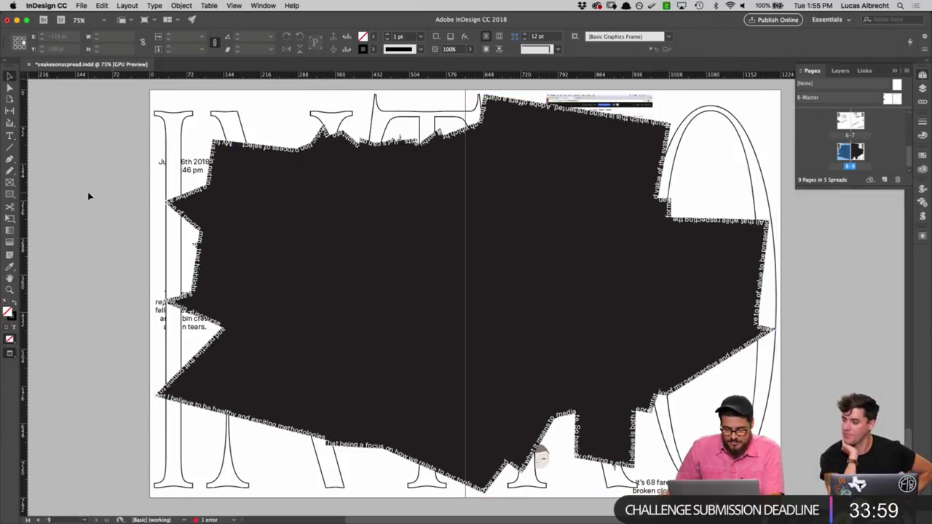
Step: Switch to Normal view and select the jagged black shape
{"action": "key", "text": "w"}
{"action": "key", "text": "w"}
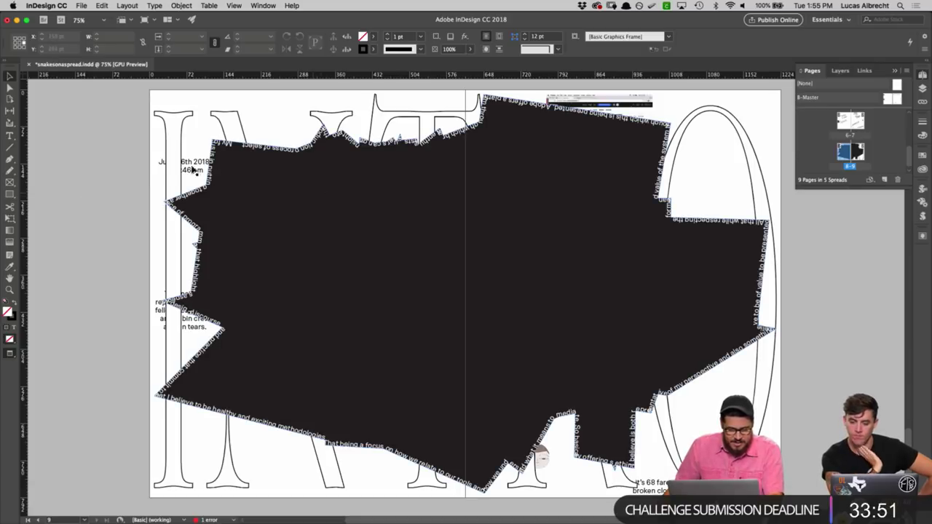
{"action": "left_click_drag", "start_coordinate": [10, 136], "coordinate": [92, 162]}
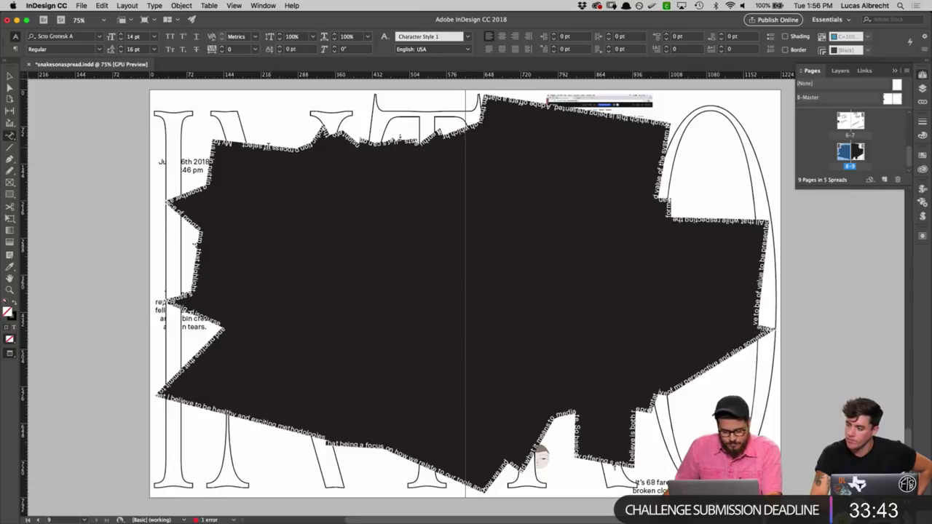
{"action": "key", "text": "v"}
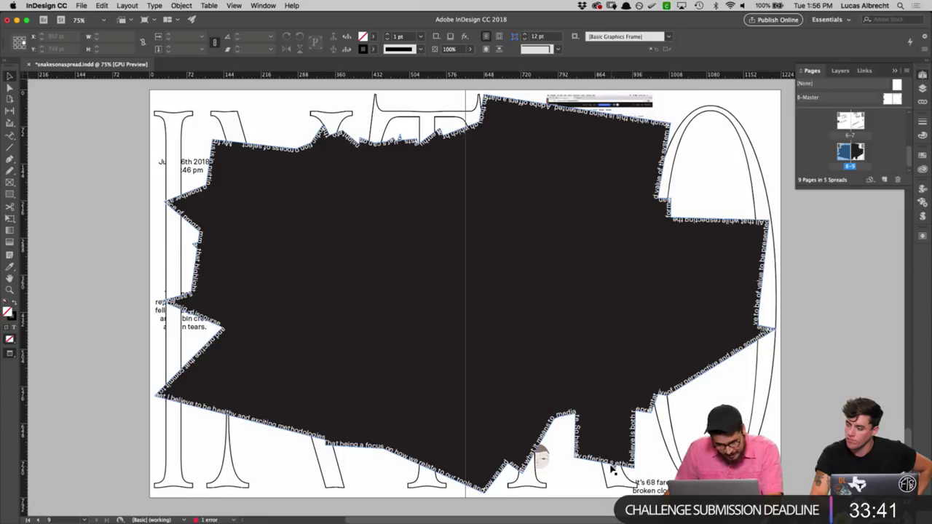
{"action": "left_click_drag", "start_coordinate": [599, 470], "coordinate": [483, 428]}
{"action": "key", "text": "t"}
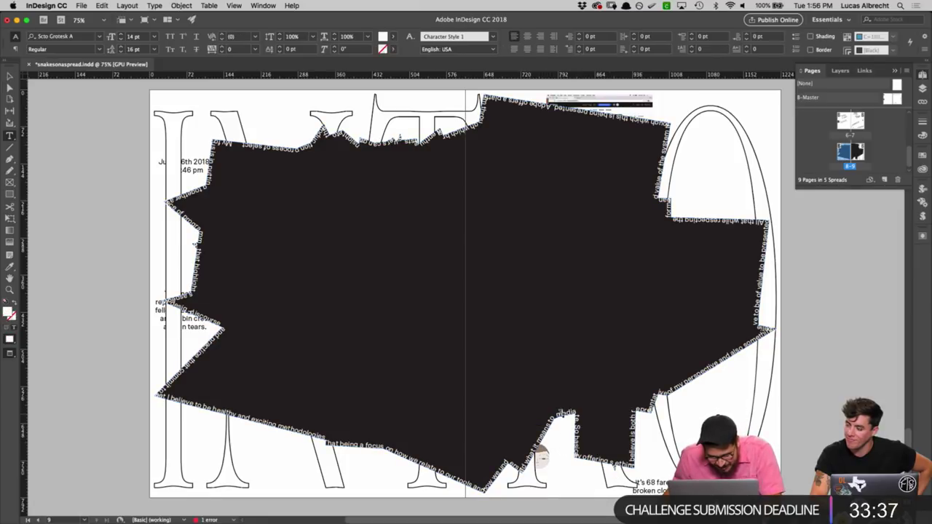
{"action": "key", "text": "v"}
{"action": "left_click", "coordinate": [627, 443]}
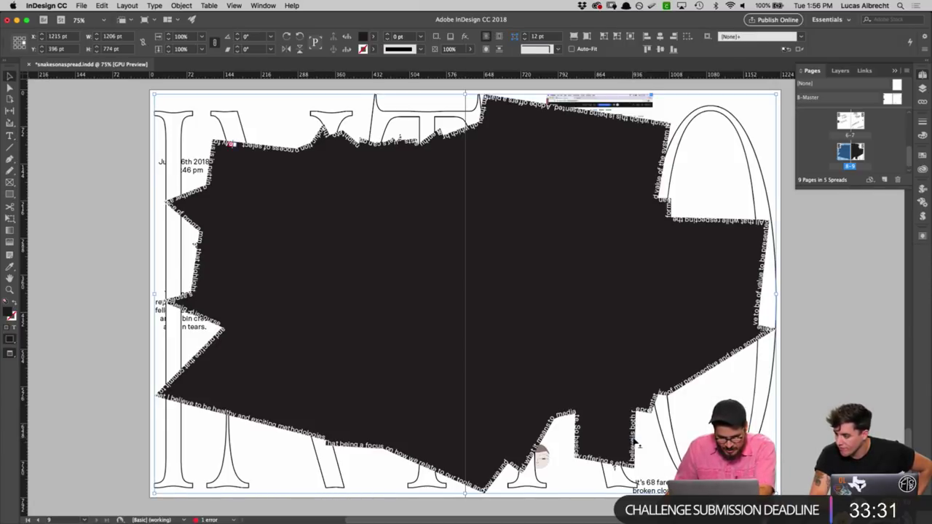
Step: Give the jagged shape a [Black] stroke from the Control panel's Stroke swatches
{"action": "key", "text": "super+z"}
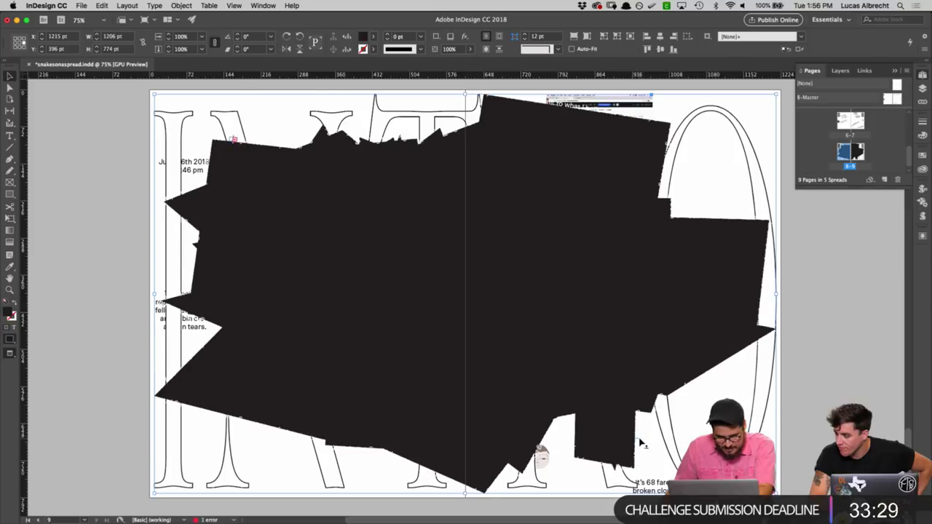
{"action": "key", "text": "super+shift+z"}
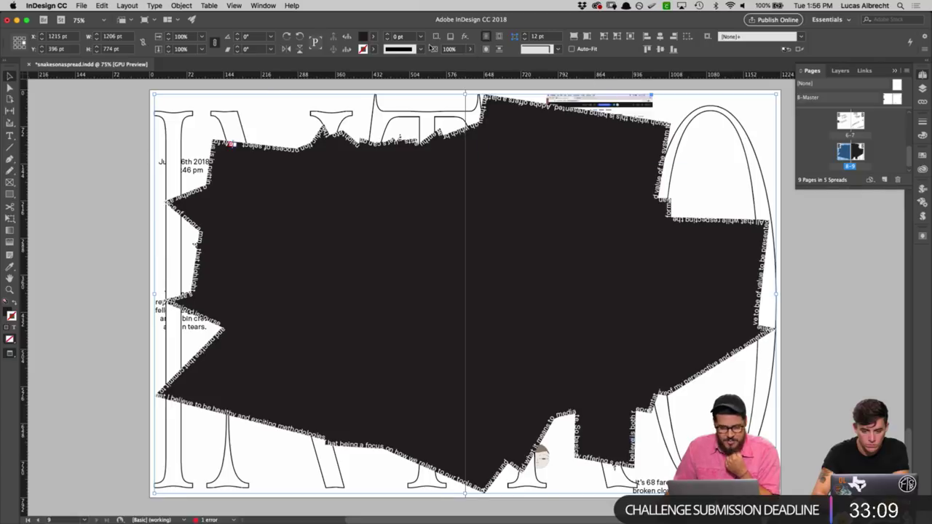
{"action": "left_click", "coordinate": [373, 49]}
{"action": "left_click", "coordinate": [318, 110]}
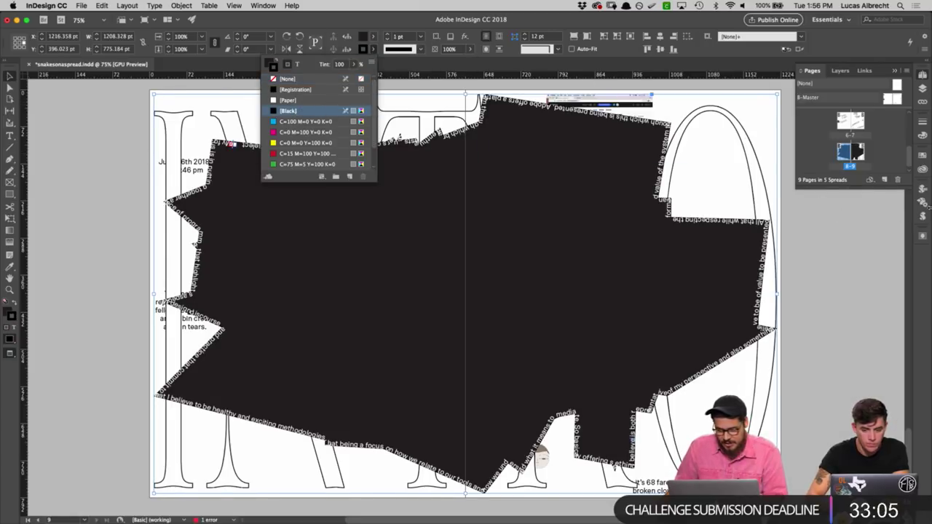
Step: Set the shape's stroke to 11 pt with round joins, aligned to the outside
{"action": "left_click", "coordinate": [923, 124]}
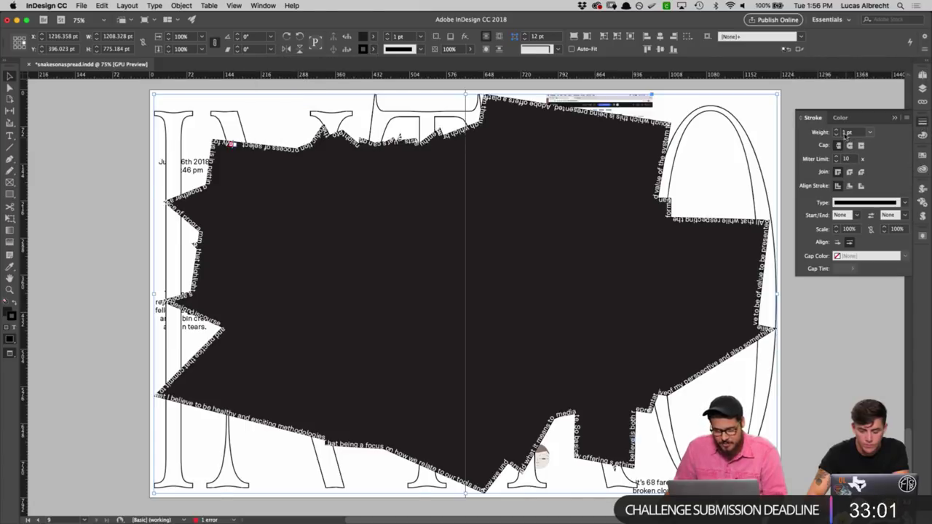
{"action": "left_click", "coordinate": [836, 130]}
{"action": "left_click", "coordinate": [837, 129]}
{"action": "left_click", "coordinate": [836, 129]}
{"action": "left_click", "coordinate": [836, 129]}
{"action": "left_click", "coordinate": [836, 130]}
{"action": "left_click", "coordinate": [836, 129]}
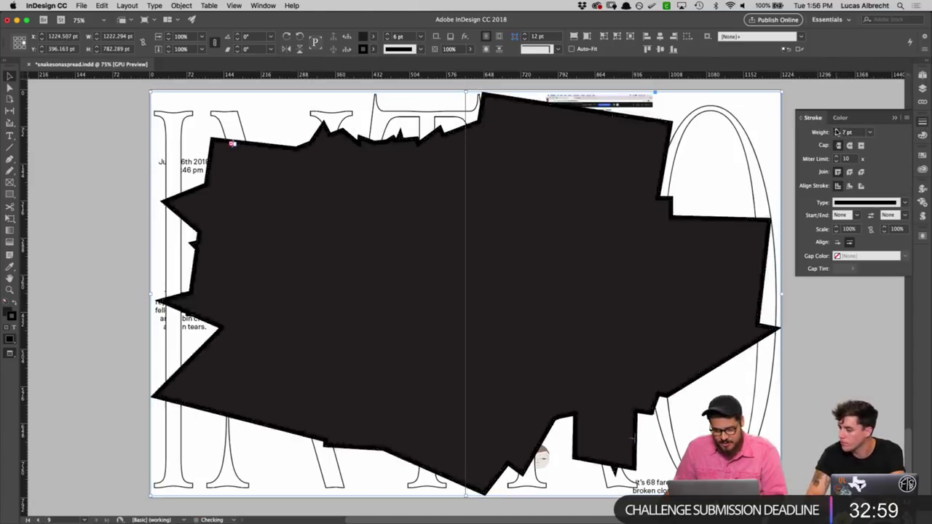
{"action": "left_click", "coordinate": [836, 130]}
{"action": "left_click", "coordinate": [836, 129]}
{"action": "left_click", "coordinate": [836, 130]}
{"action": "left_click", "coordinate": [836, 129]}
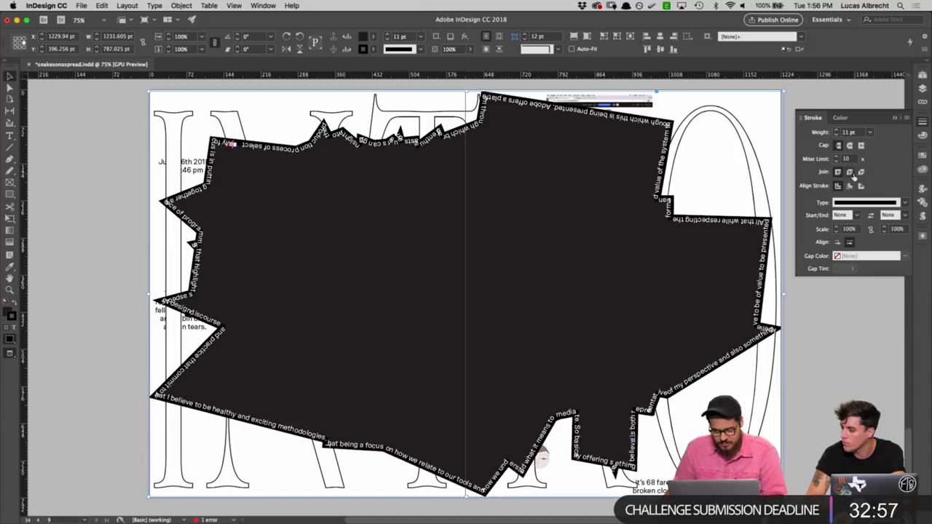
{"action": "left_click", "coordinate": [850, 172]}
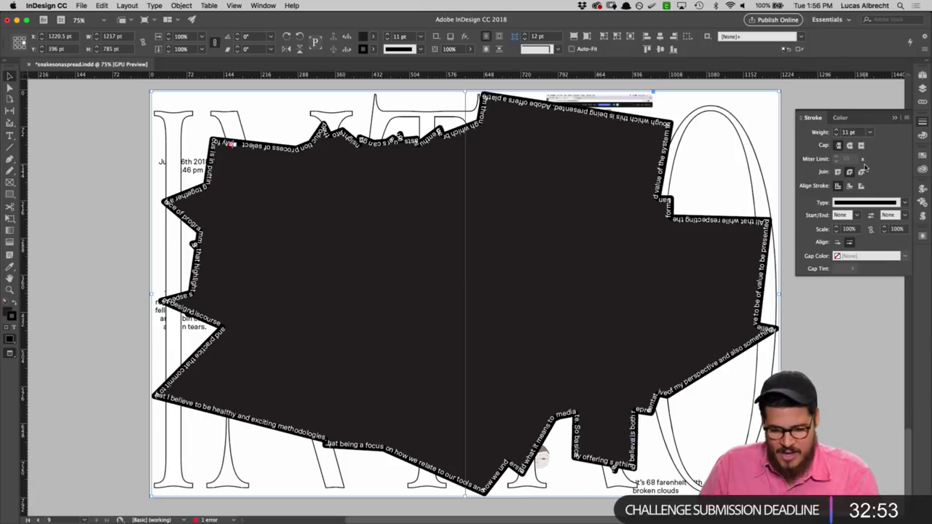
{"action": "left_click", "coordinate": [861, 189]}
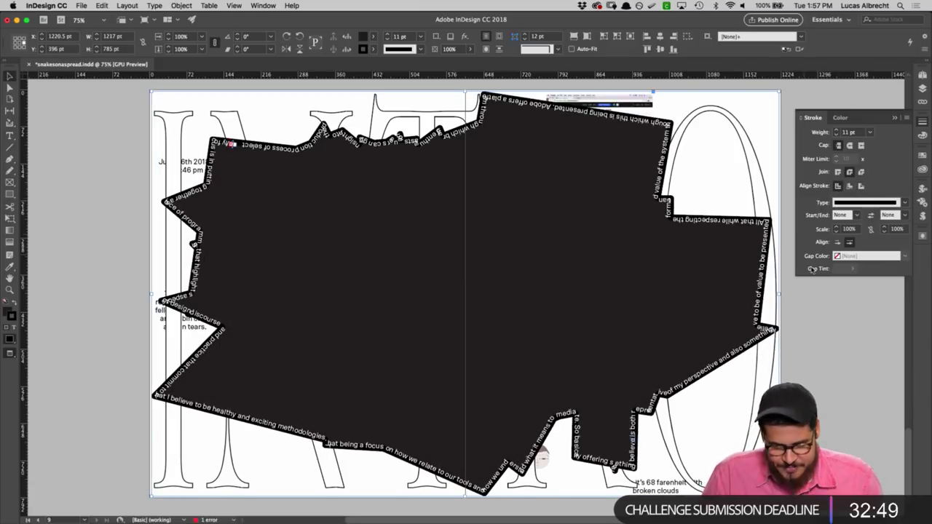
{"action": "left_click", "coordinate": [832, 340]}
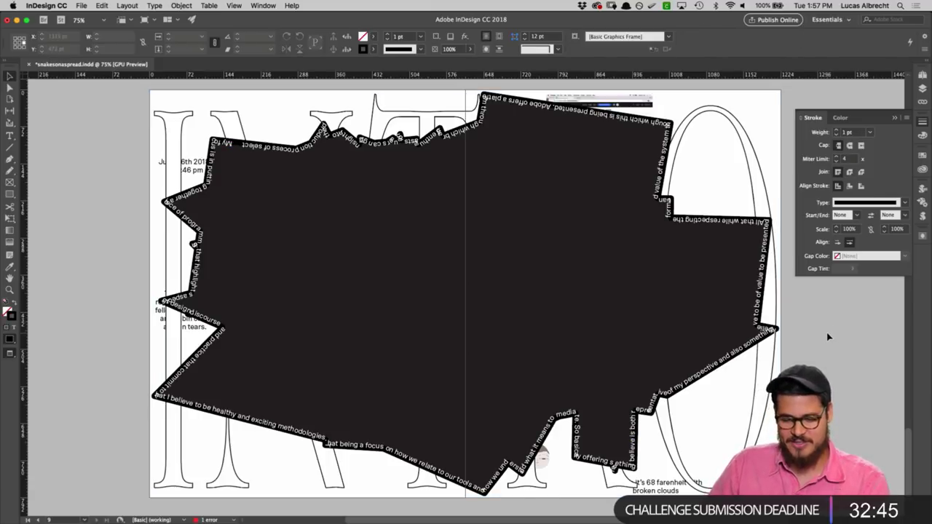
{"action": "scroll", "coordinate": [810, 334], "scroll_direction": "down", "scroll_amount": 3}
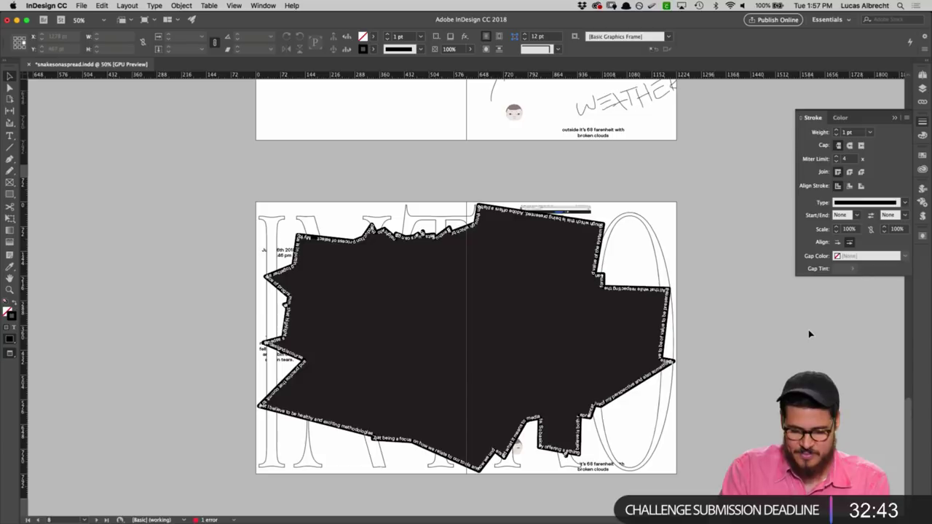
{"action": "scroll", "coordinate": [731, 331], "scroll_direction": "up", "scroll_amount": 3}
{"action": "scroll", "coordinate": [738, 343], "scroll_direction": "down", "scroll_amount": 2}
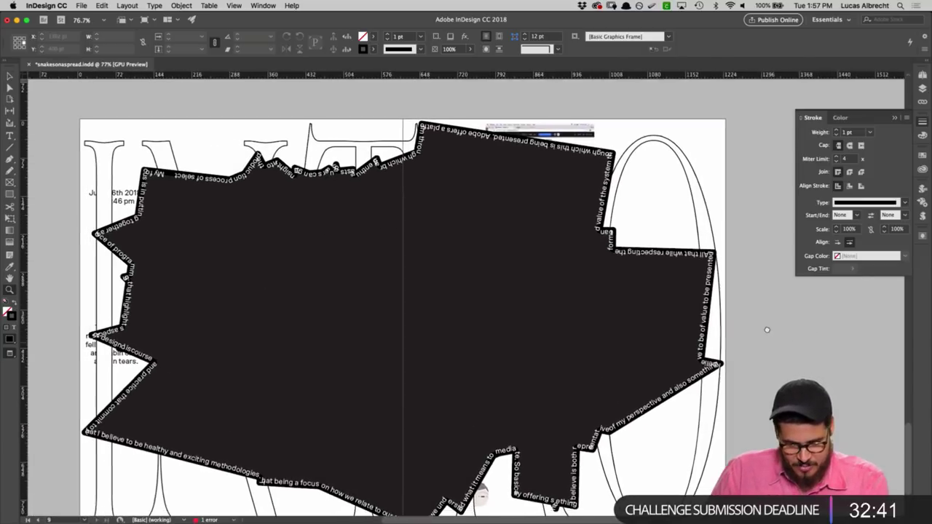
{"action": "scroll", "coordinate": [718, 357], "scroll_direction": "up", "scroll_amount": 5}
{"action": "scroll", "coordinate": [680, 348], "scroll_direction": "up", "scroll_amount": 3}
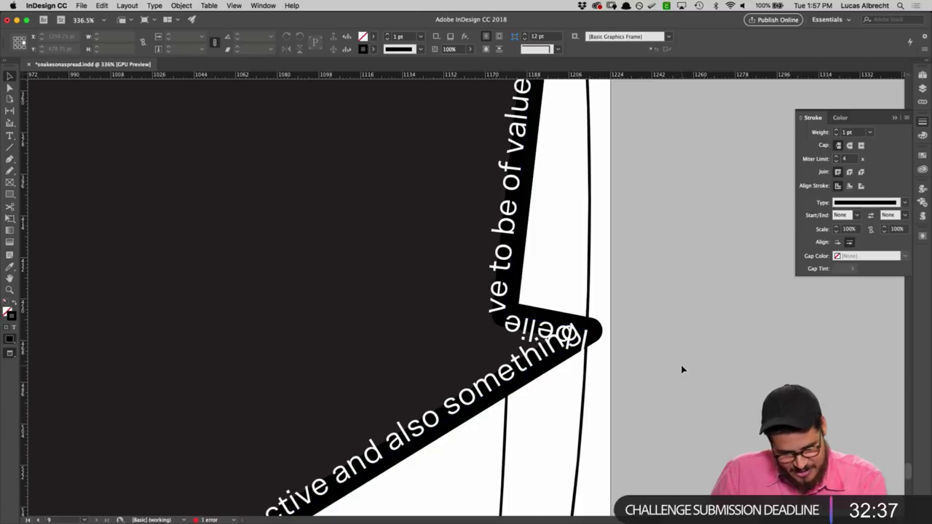
{"action": "scroll", "coordinate": [682, 368], "scroll_direction": "down", "scroll_amount": 8}
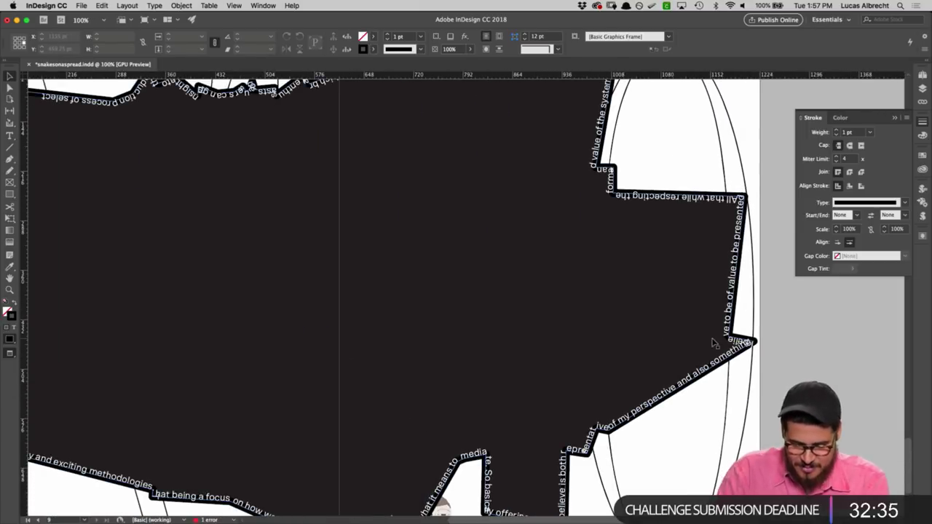
{"action": "scroll", "coordinate": [578, 354], "scroll_direction": "up", "scroll_amount": 2}
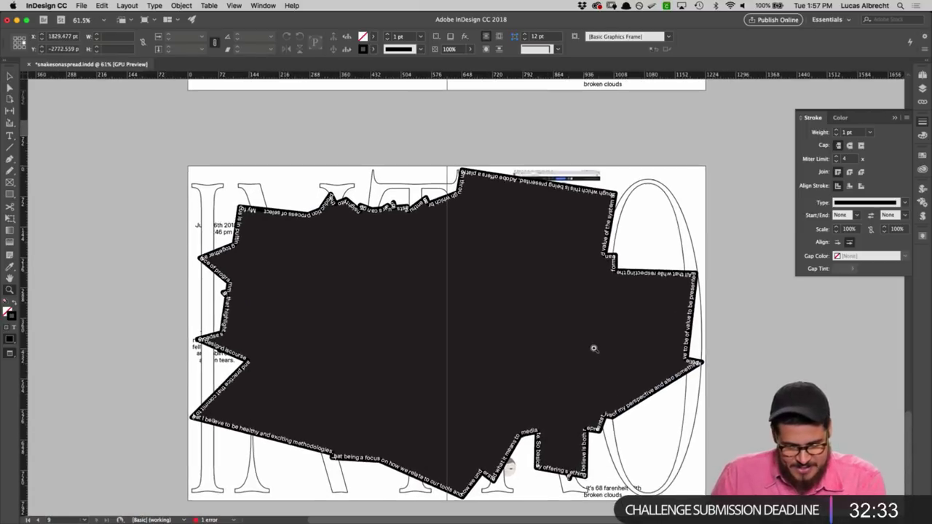
{"action": "scroll", "coordinate": [572, 314], "scroll_direction": "up", "scroll_amount": 2}
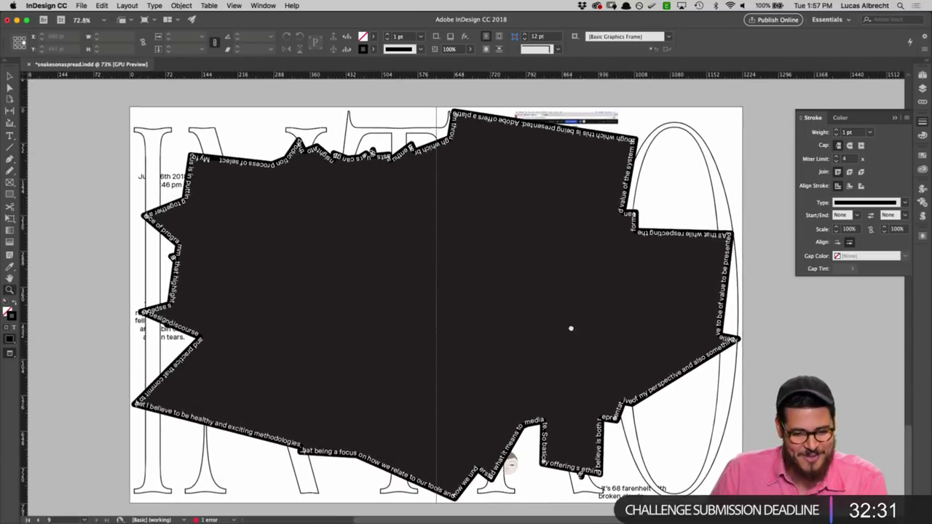
{"action": "mouse_move", "coordinate": [457, 520]}
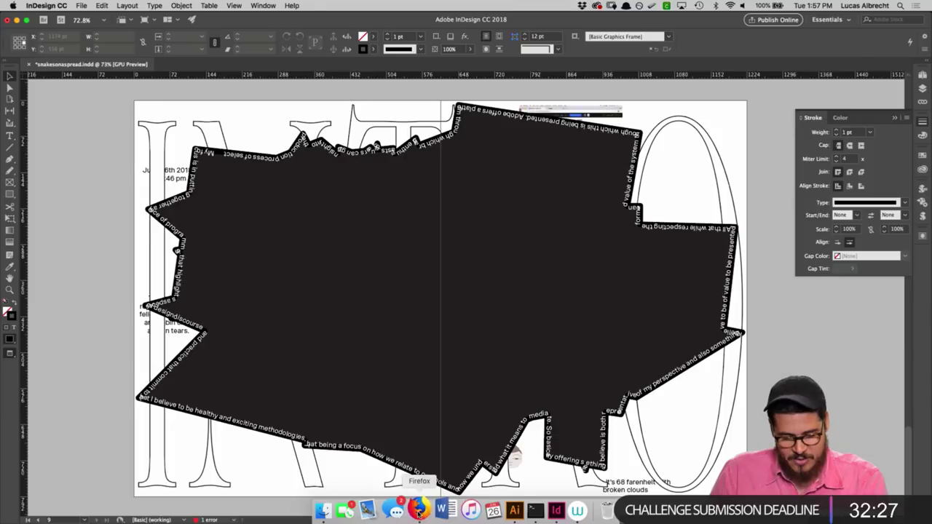
{"action": "left_click", "coordinate": [418, 514]}
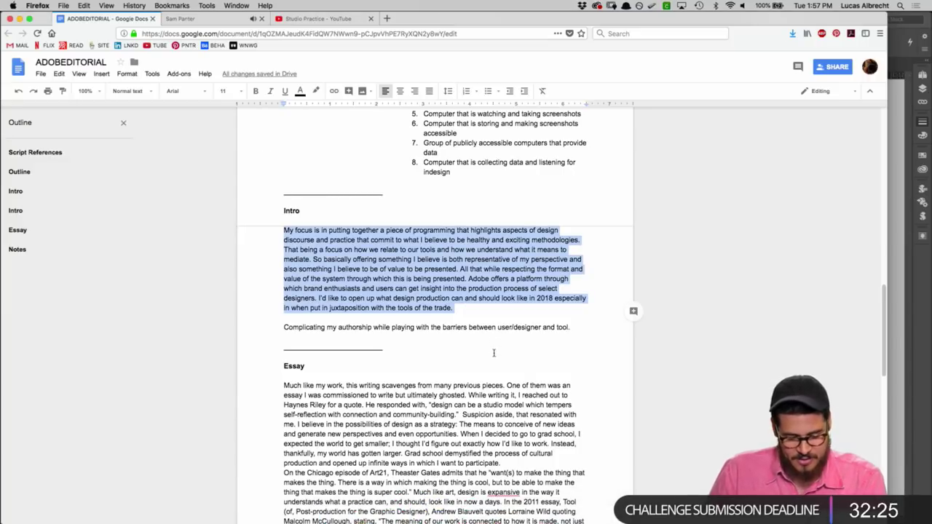
{"action": "key", "text": "super+Tab"}
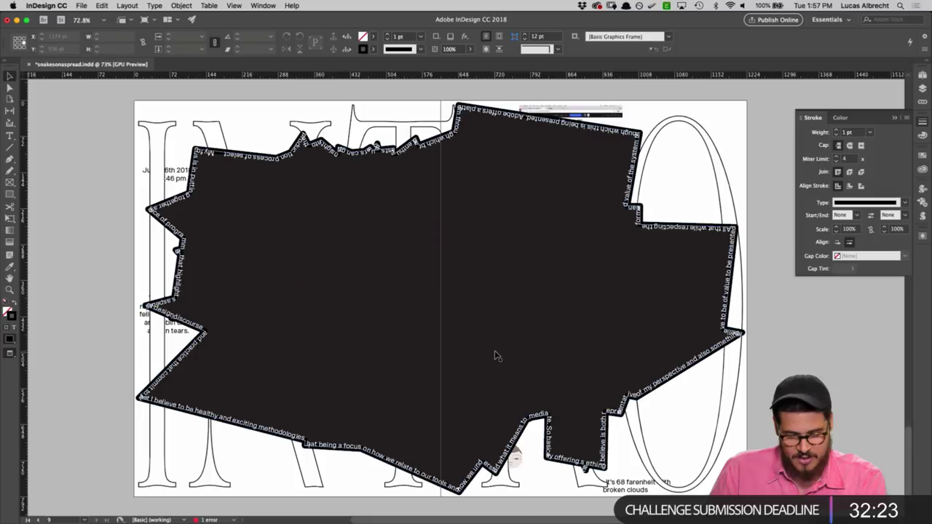
{"action": "left_click", "coordinate": [362, 169]}
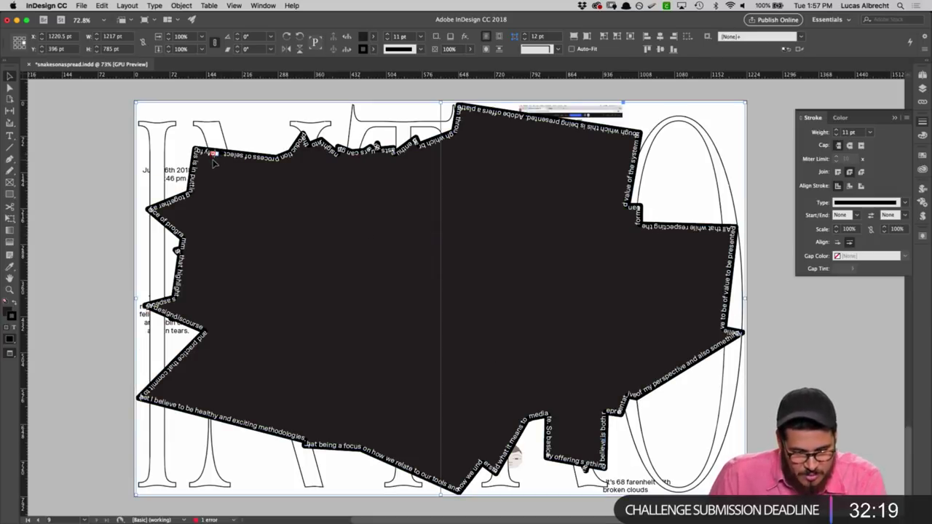
{"action": "key", "text": "super+Tab"}
{"action": "key", "text": "super+Tab"}
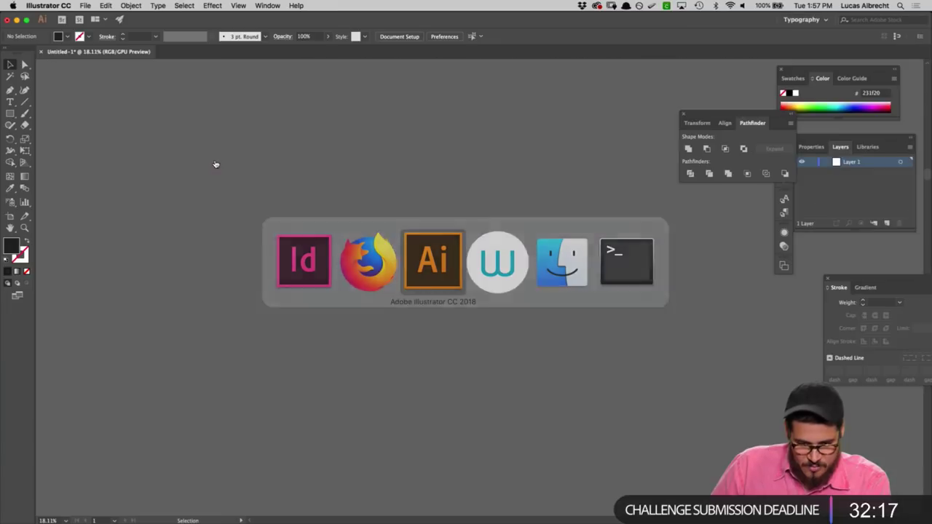
Step: Zoom out in Illustrator, select only the left jagged shape, copy it, and return to InDesign
{"action": "key", "text": "super+minus"}
{"action": "key", "text": "super+minus"}
{"action": "key", "text": "super+minus"}
{"action": "key", "text": "super+minus"}
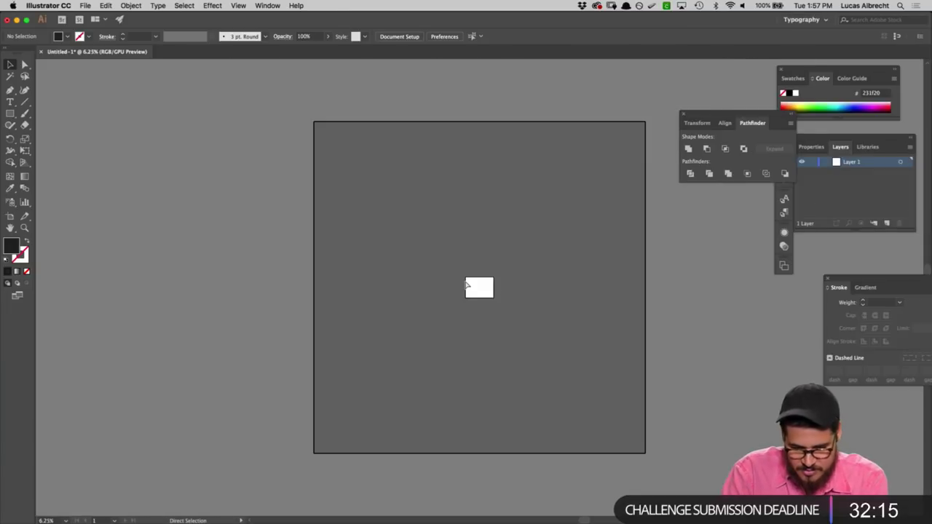
{"action": "key", "text": "super+v"}
{"action": "key", "text": "super+v"}
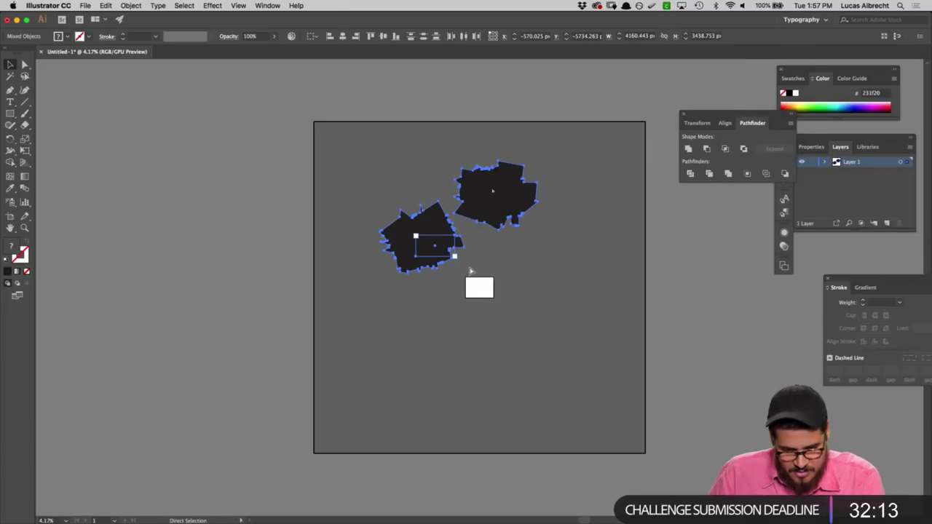
{"action": "left_click", "coordinate": [520, 267]}
{"action": "left_click", "coordinate": [403, 226]}
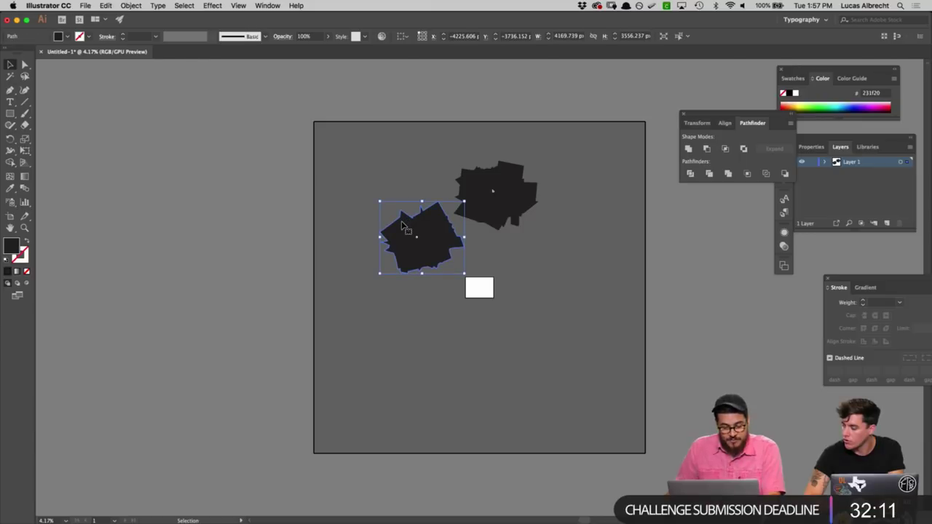
{"action": "key", "text": "a"}
{"action": "key", "text": "super+Tab"}
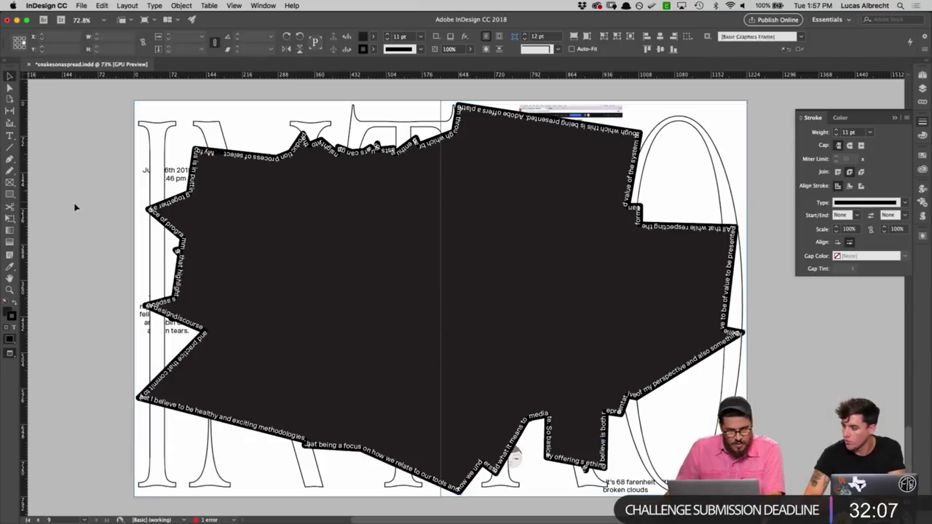
Step: Paste the left jagged shape and resize it to about 706 × 441 pt over spread 8–9
{"action": "left_click", "coordinate": [150, 233]}
{"action": "left_click_drag", "start_coordinate": [150, 233], "coordinate": [682, 258]}
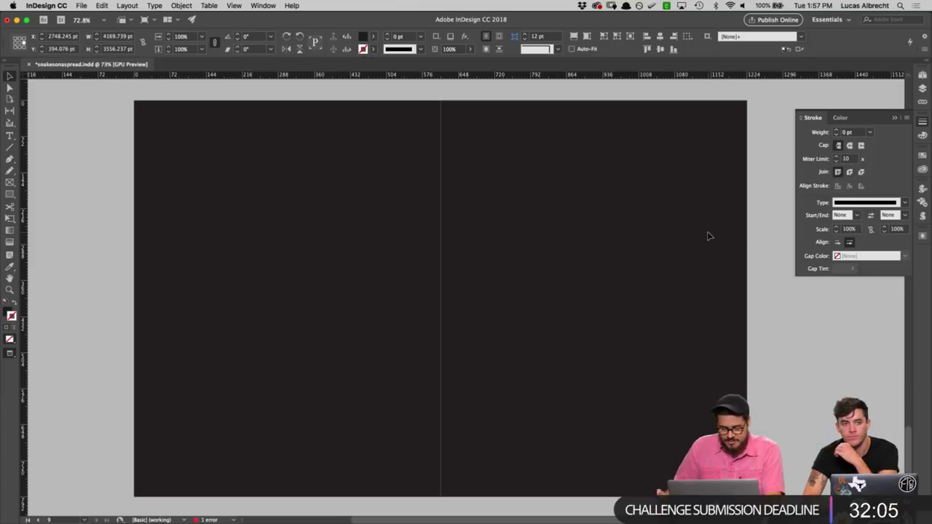
{"action": "key", "text": "super+minus"}
{"action": "key", "text": "super+minus"}
{"action": "key", "text": "super+minus"}
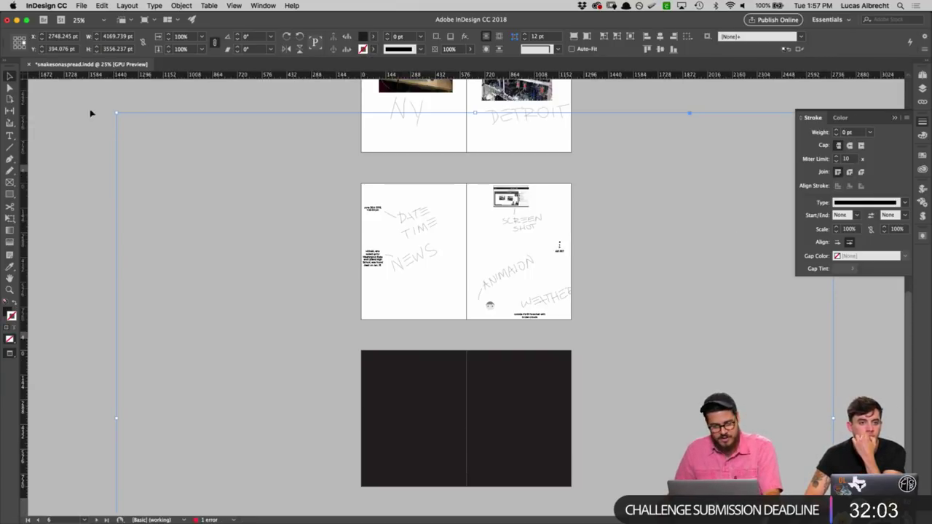
{"action": "left_click_drag", "start_coordinate": [114, 113], "coordinate": [430, 412]}
{"action": "key", "text": "z"}
{"action": "left_click", "coordinate": [416, 446]}
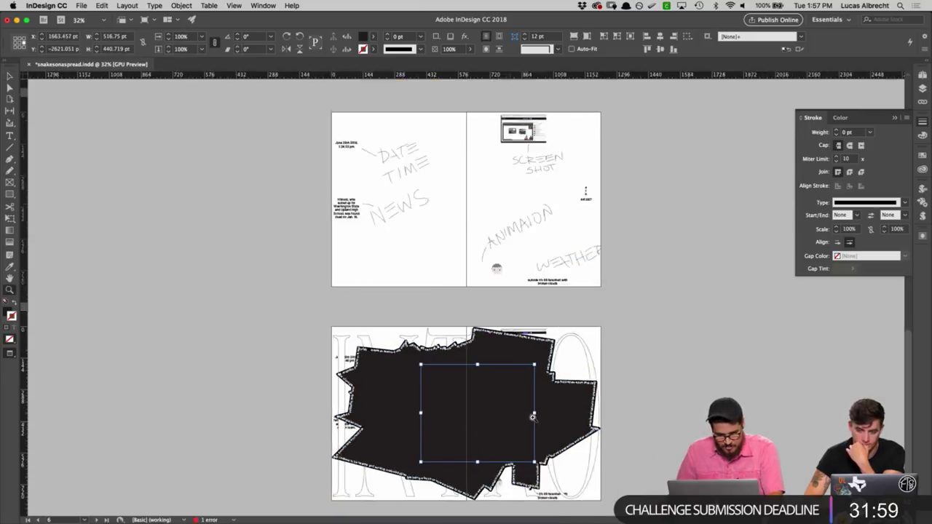
{"action": "scroll", "coordinate": [430, 320], "scroll_direction": "down", "scroll_amount": 3}
{"action": "left_click_drag", "start_coordinate": [452, 316], "coordinate": [381, 316]}
{"action": "left_click_drag", "start_coordinate": [666, 315], "coordinate": [675, 316]}
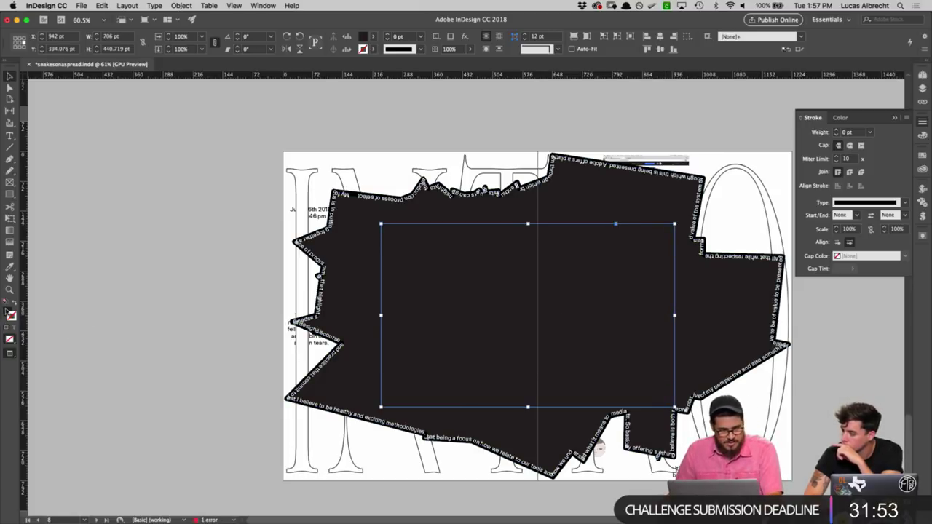
{"action": "double_click", "coordinate": [8, 313]}
Step: Fill the pasted shape bright red, then move and enlarge it mid-spread
{"action": "left_click_drag", "start_coordinate": [474, 217], "coordinate": [474, 203]}
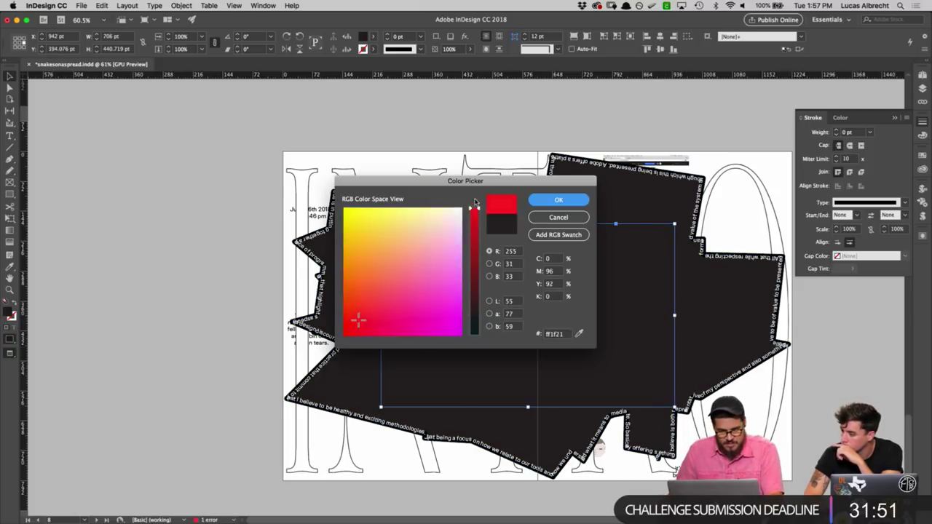
{"action": "left_click", "coordinate": [570, 206]}
{"action": "left_click_drag", "start_coordinate": [546, 302], "coordinate": [541, 291]}
{"action": "left_click_drag", "start_coordinate": [670, 212], "coordinate": [686, 202]}
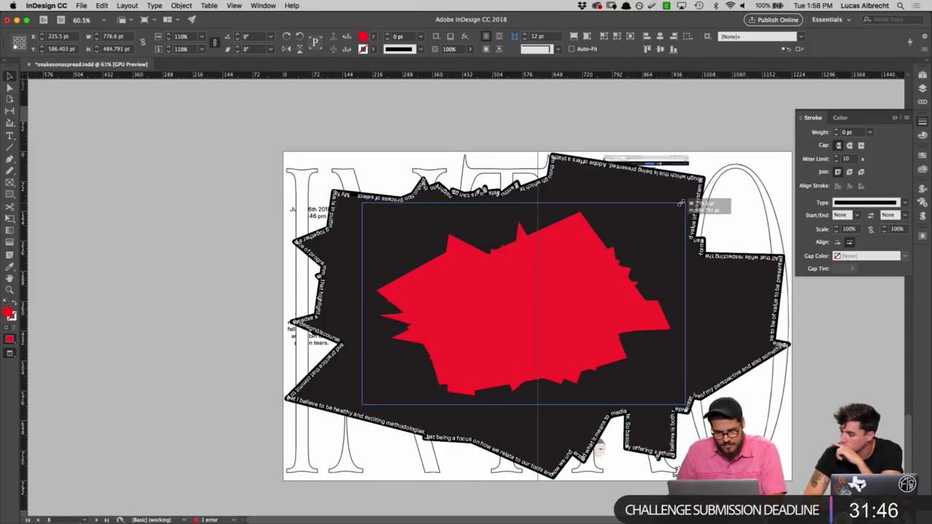
{"action": "left_click", "coordinate": [816, 324]}
Step: Thread the black shape's overflow text onto the red shape's edge as path text
{"action": "left_click", "coordinate": [348, 197]}
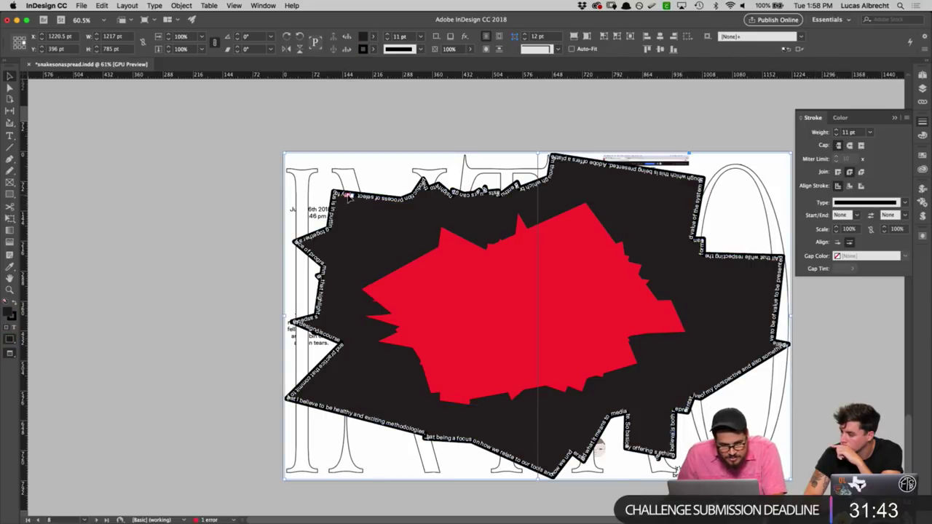
{"action": "left_click", "coordinate": [450, 239]}
{"action": "left_click_drag", "start_coordinate": [10, 137], "coordinate": [33, 151]}
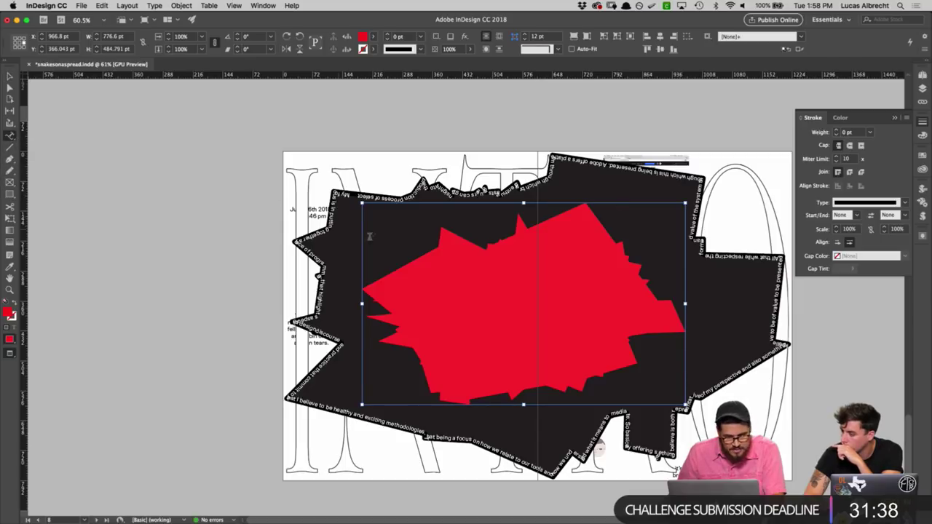
{"action": "left_click", "coordinate": [445, 229]}
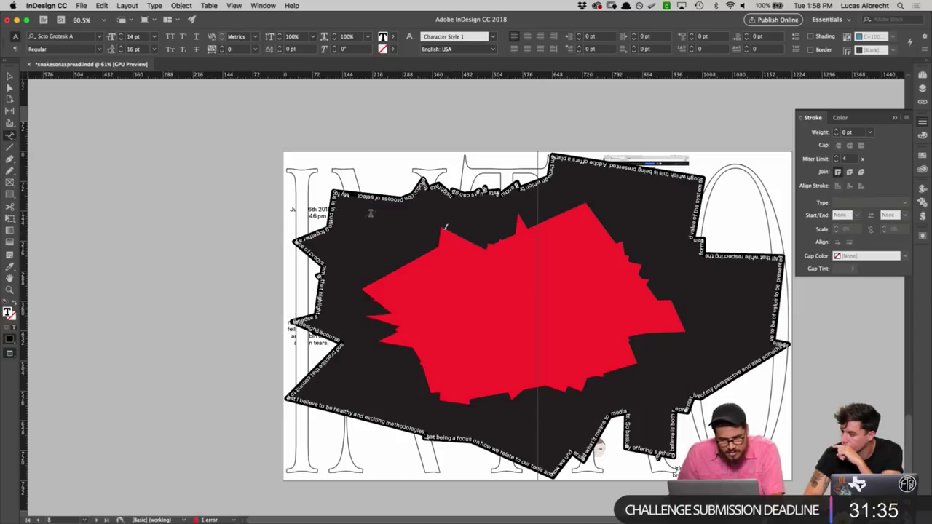
{"action": "key", "text": "cmd+z"}
{"action": "left_click", "coordinate": [341, 195]}
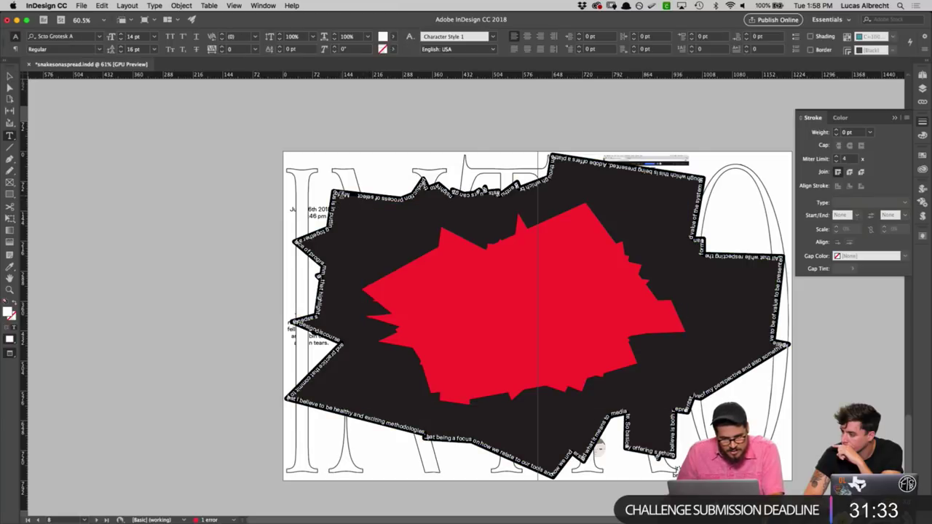
{"action": "key", "text": "Escape"}
{"action": "left_click", "coordinate": [348, 196]}
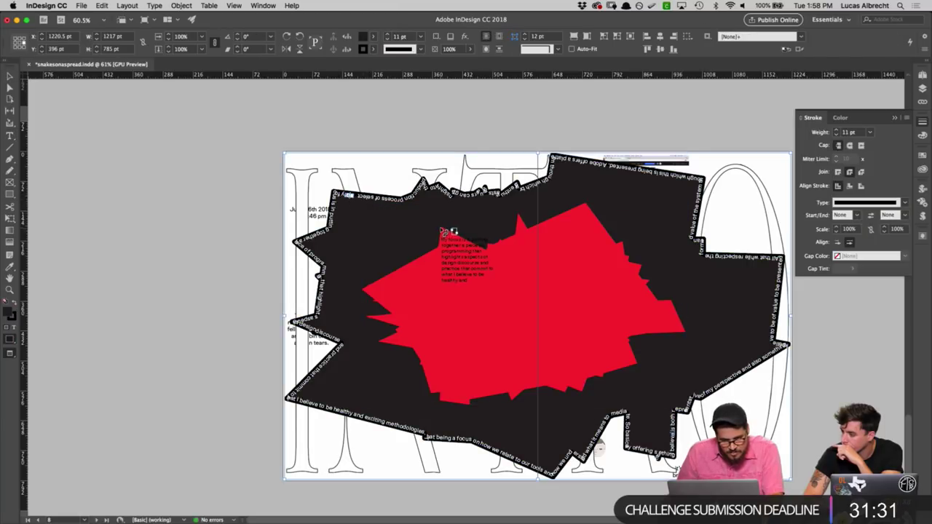
{"action": "left_click", "coordinate": [445, 228]}
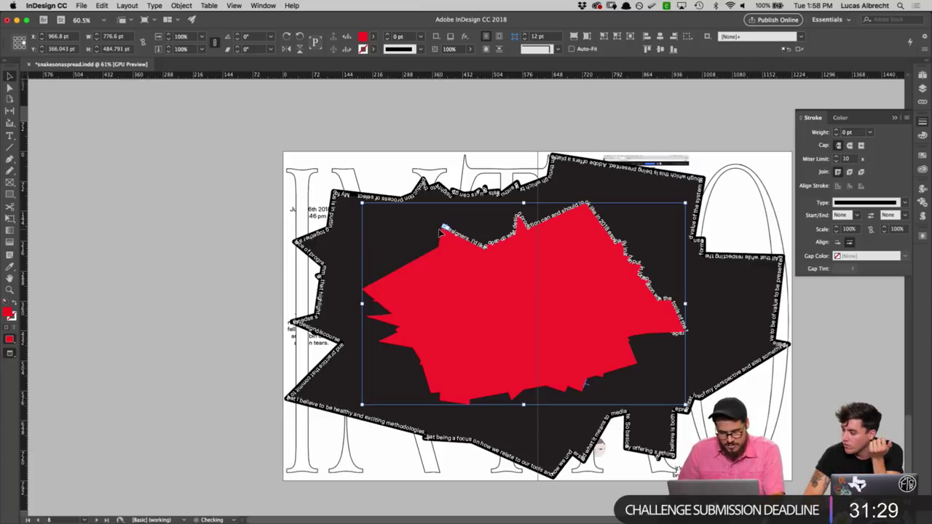
{"action": "left_click", "coordinate": [833, 348]}
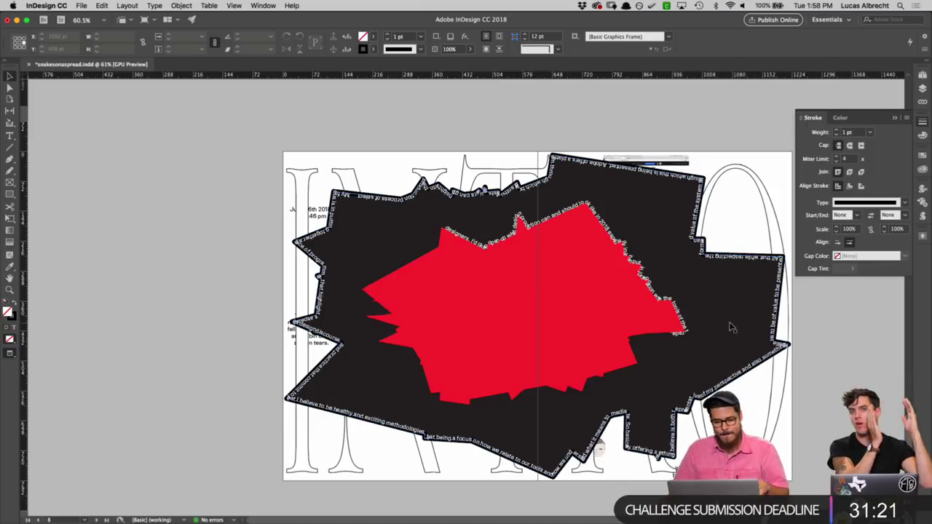
Step: Add two pages in the Pages panel to create spread 10-11
{"action": "scroll", "coordinate": [716, 324], "scroll_direction": "right", "scroll_amount": 5}
{"action": "key", "text": "t"}
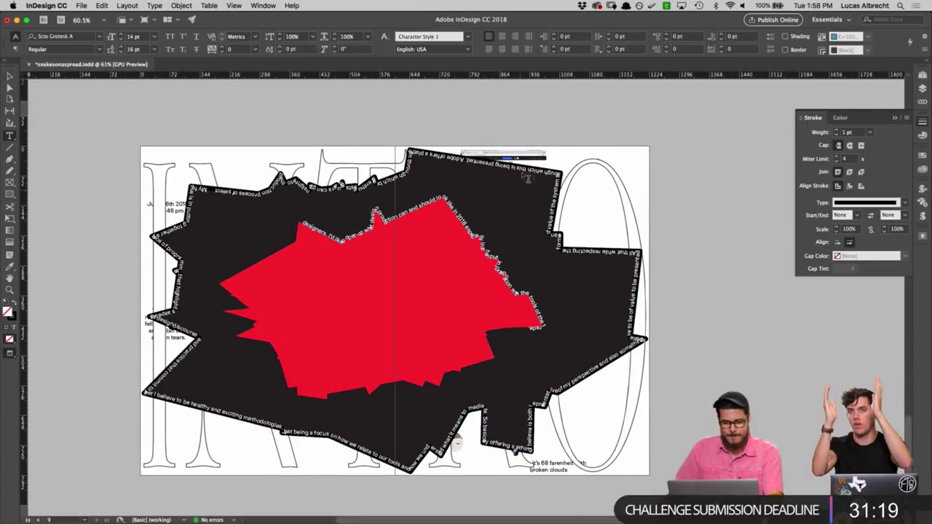
{"action": "key", "text": "v"}
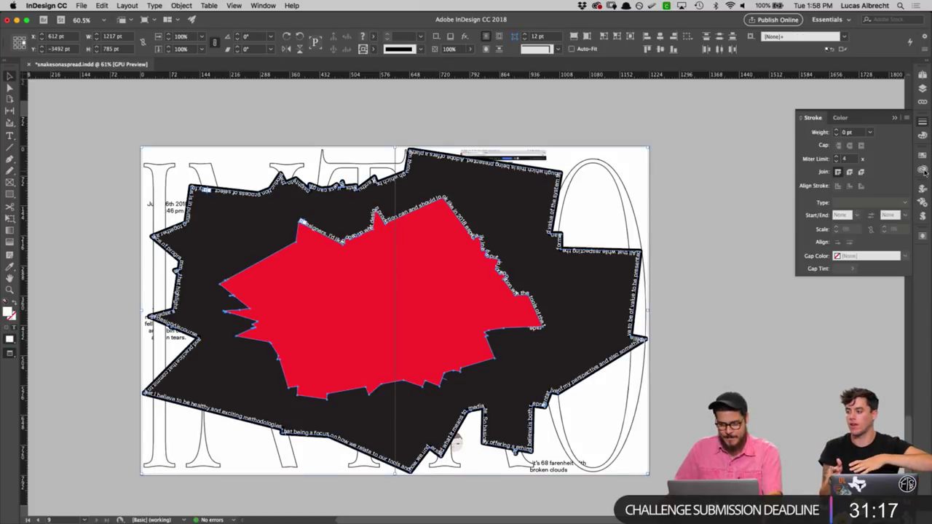
{"action": "key", "text": "ctrl+a"}
{"action": "left_click", "coordinate": [923, 79]}
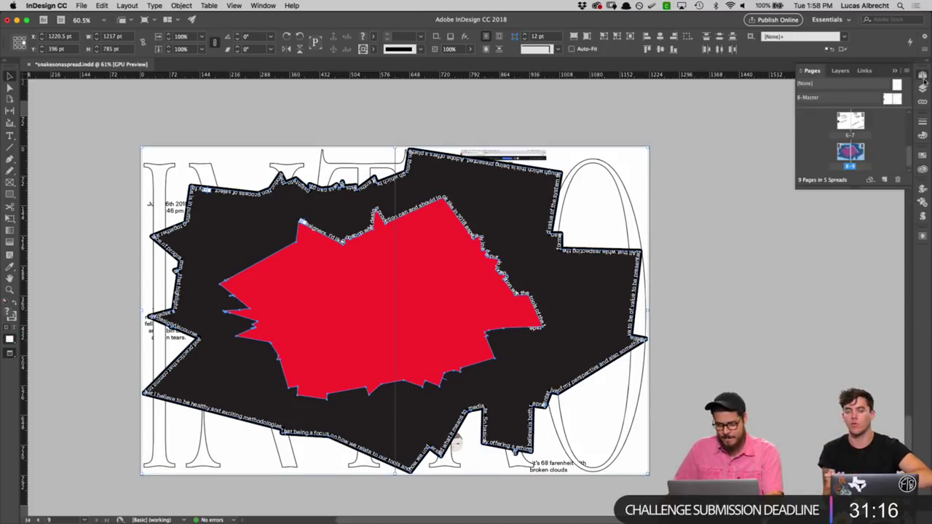
{"action": "left_click", "coordinate": [884, 179]}
{"action": "left_click", "coordinate": [884, 179]}
Step: Paste the paragraph into a new text frame on the left page, colour it [Black], and shorten the frame
{"action": "key", "text": "t"}
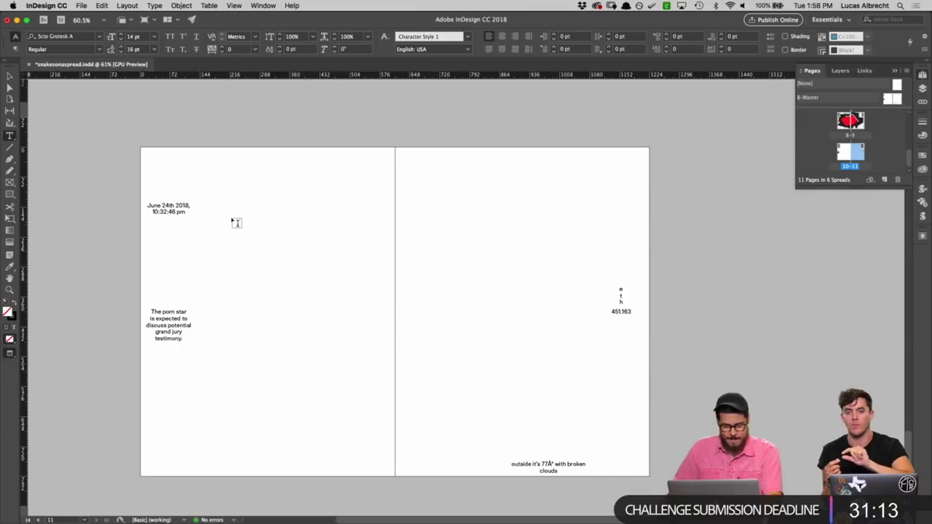
{"action": "left_click_drag", "start_coordinate": [233, 217], "coordinate": [383, 407]}
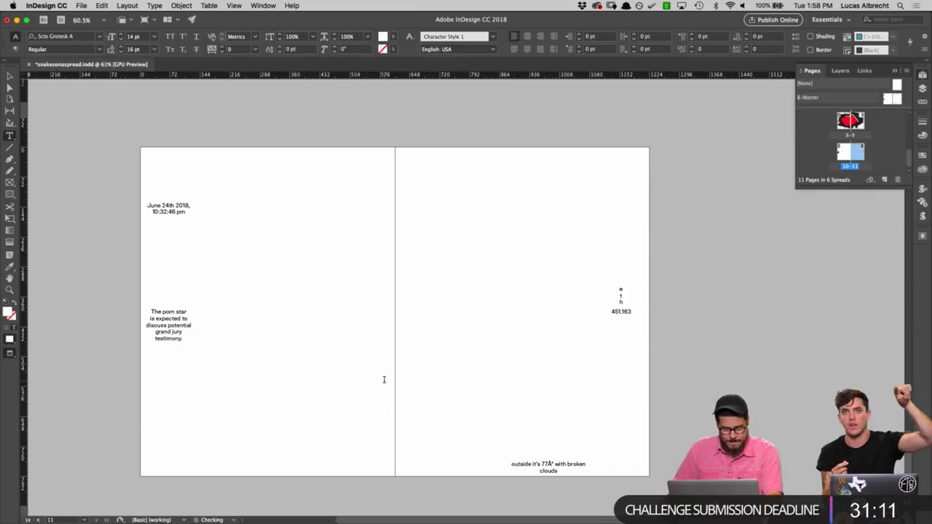
{"action": "key", "text": "super+v"}
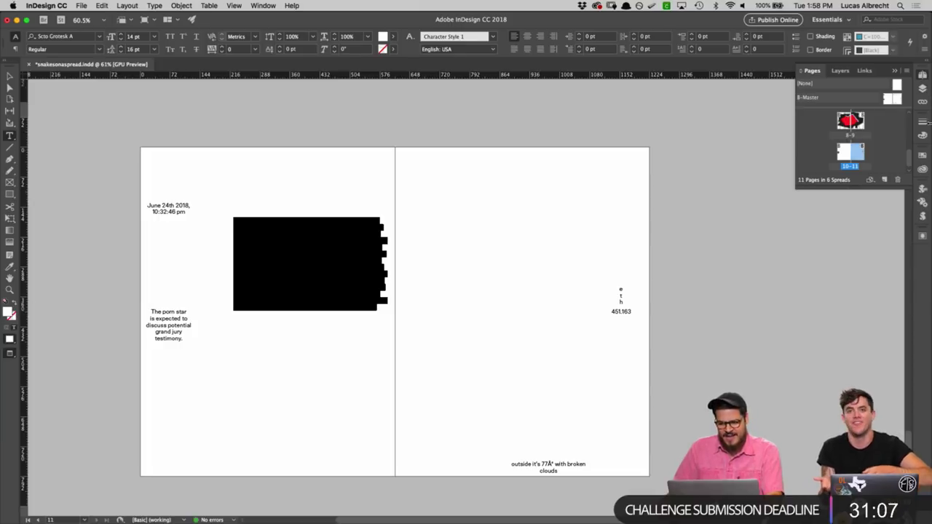
{"action": "left_click", "coordinate": [921, 157]}
{"action": "left_click", "coordinate": [819, 214]}
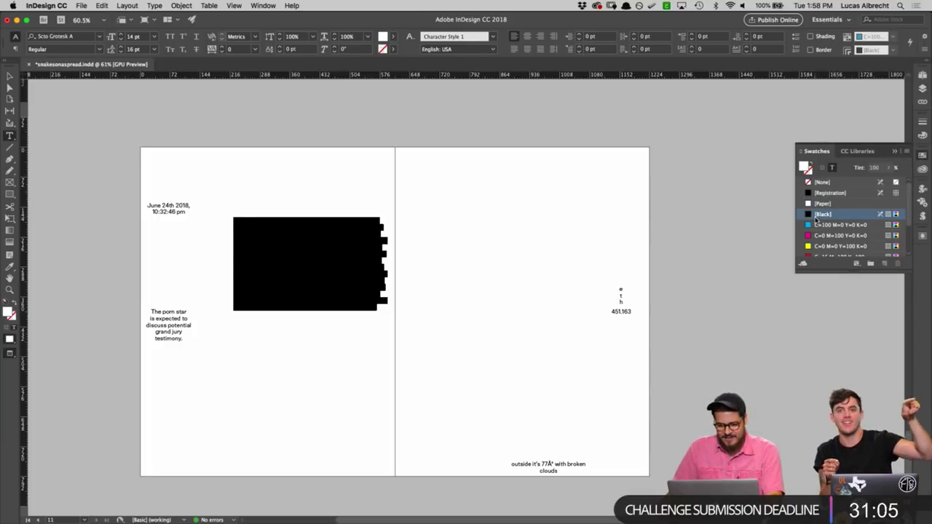
{"action": "key", "text": "Escape"}
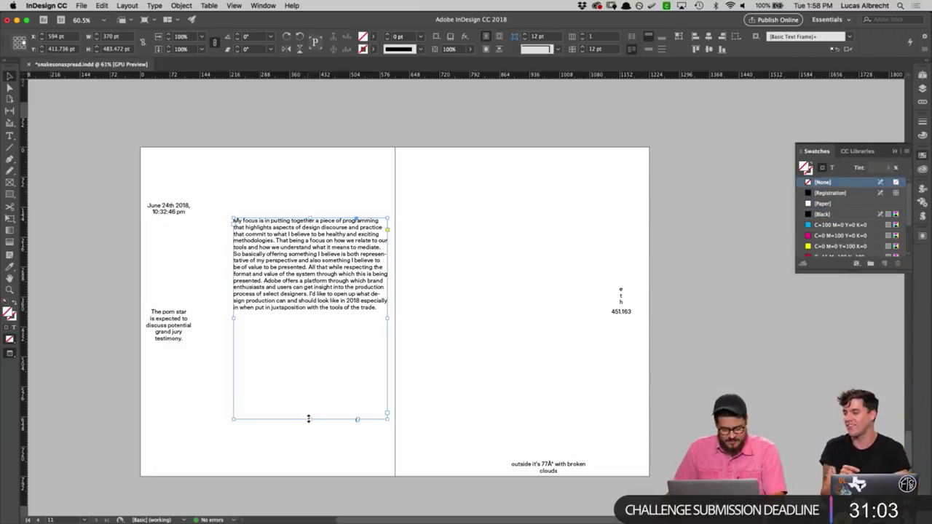
{"action": "left_click_drag", "start_coordinate": [309, 419], "coordinate": [316, 267]}
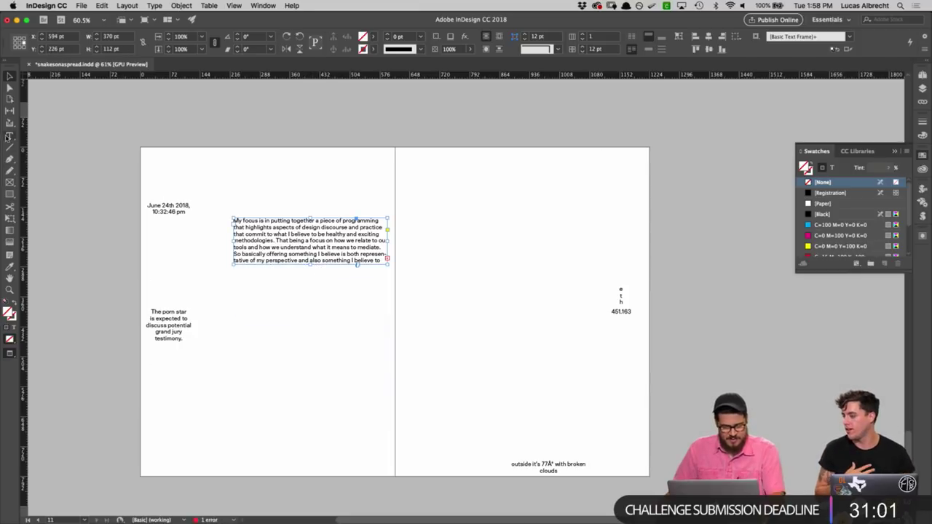
Step: Draw an empty second text frame on the right page, then reselect the left frame with guides shown
{"action": "key", "text": "super+equal"}
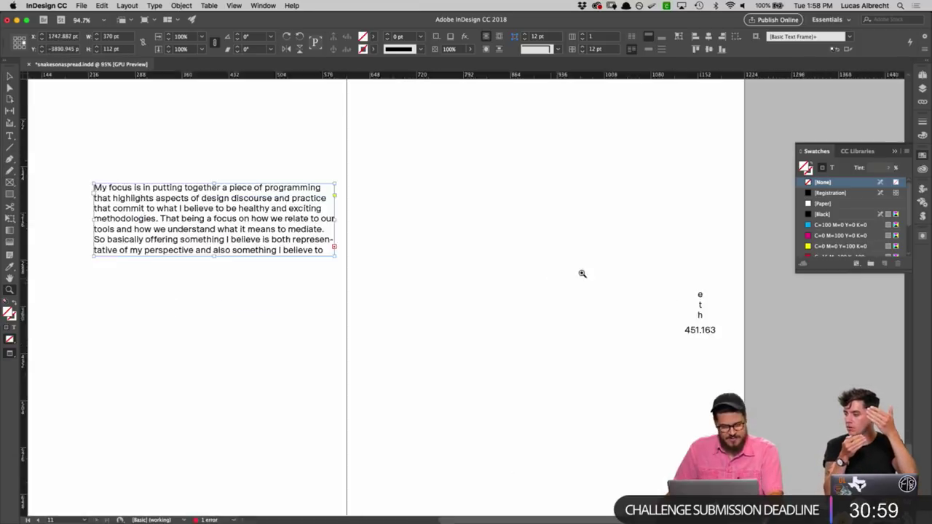
{"action": "scroll", "coordinate": [558, 266], "scroll_direction": "right", "scroll_amount": 2}
{"action": "scroll", "coordinate": [532, 281], "scroll_direction": "left", "scroll_amount": 3}
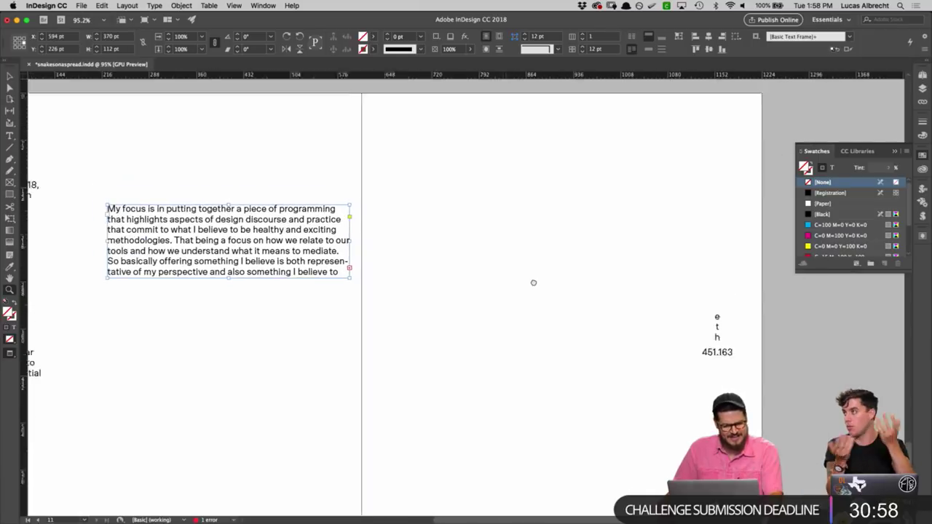
{"action": "left_click", "coordinate": [10, 137]}
{"action": "left_click_drag", "start_coordinate": [416, 218], "coordinate": [656, 364]}
{"action": "type", "text": "v"}
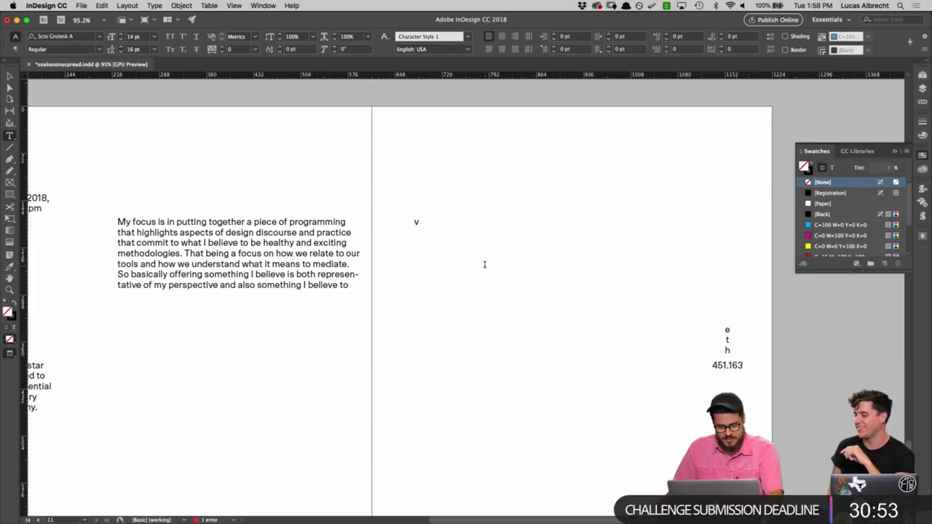
{"action": "key", "text": "BackSpace"}
{"action": "key", "text": "Escape"}
{"action": "left_click", "coordinate": [318, 275]}
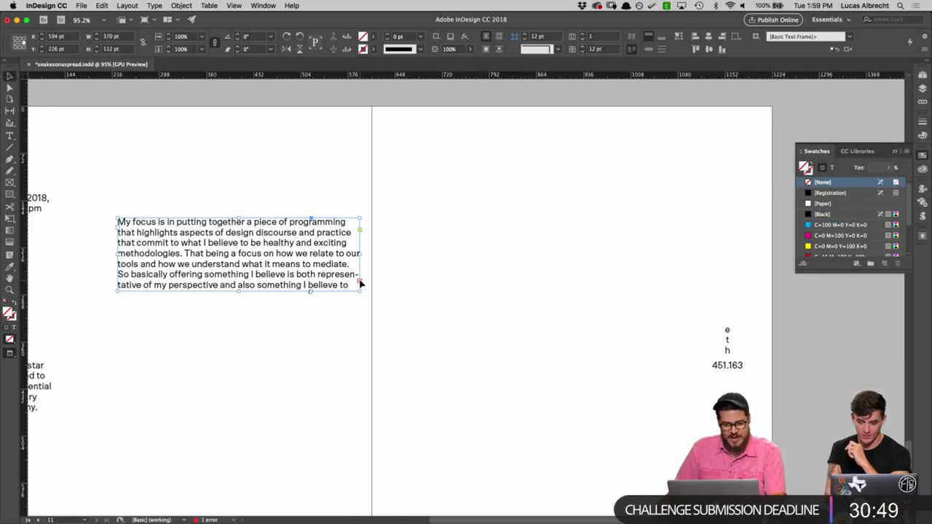
{"action": "key", "text": "w"}
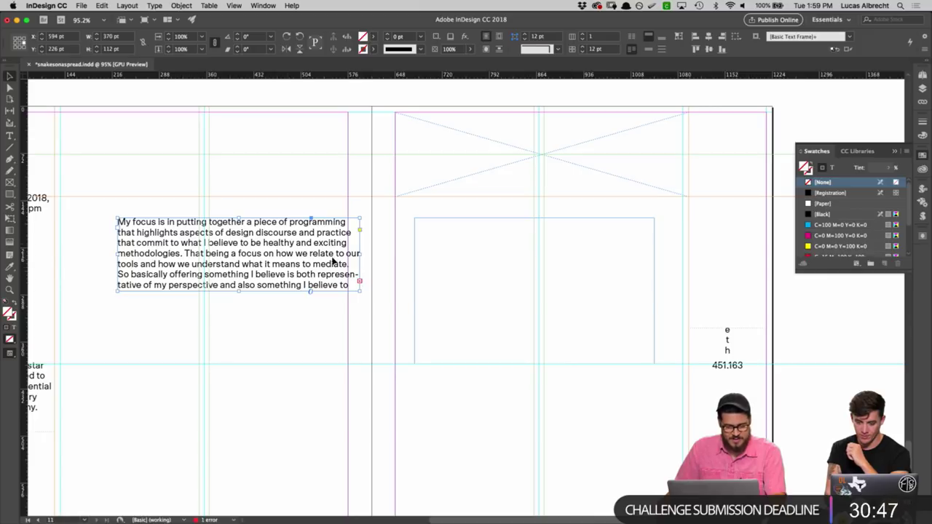
Step: Thread the left frame's overset text into the right-hand text frame
{"action": "left_click", "coordinate": [360, 283]}
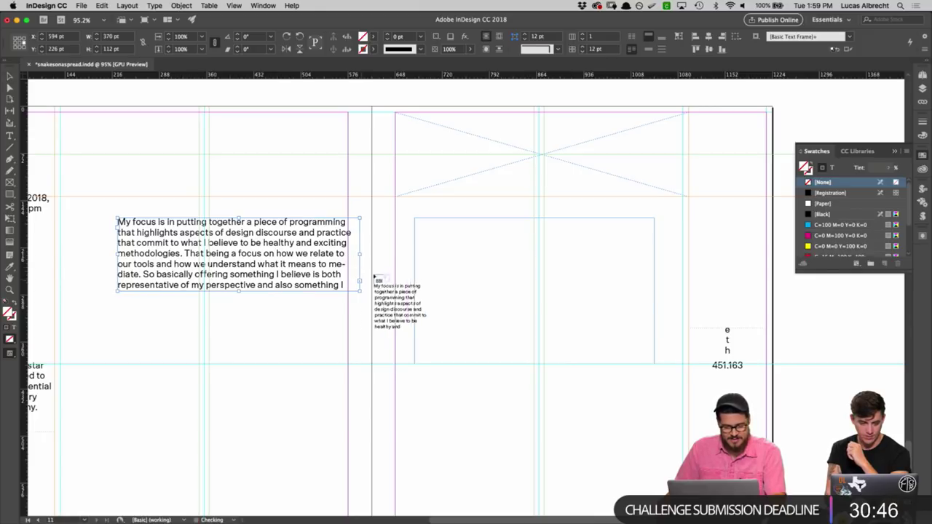
{"action": "left_click", "coordinate": [428, 227]}
{"action": "left_click", "coordinate": [351, 393]}
{"action": "key", "text": "w"}
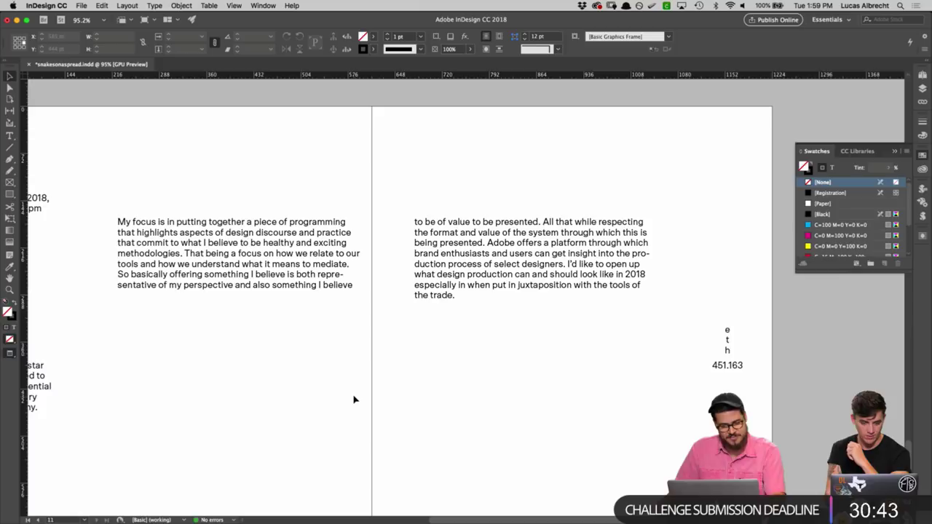
{"action": "key", "text": "w"}
Step: Move the left frame into the page column, reshape the Insight frame narrow, and extend the left frame
{"action": "left_click_drag", "start_coordinate": [308, 345], "coordinate": [478, 242]}
{"action": "left_click_drag", "start_coordinate": [292, 269], "coordinate": [197, 390]}
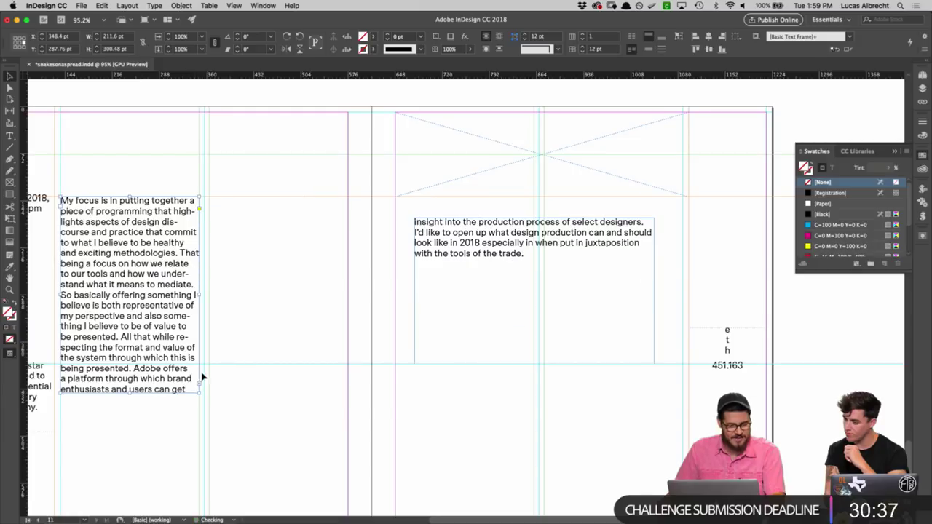
{"action": "left_click_drag", "start_coordinate": [506, 231], "coordinate": [304, 211]}
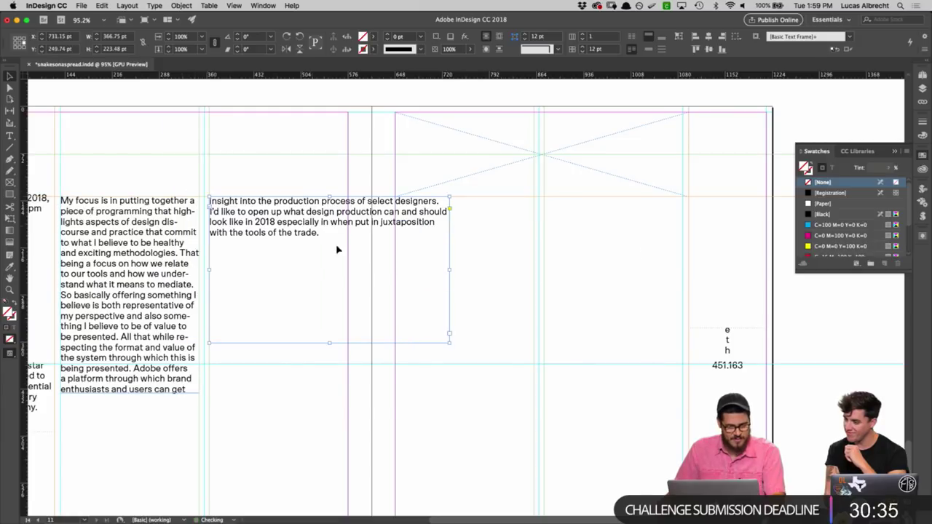
{"action": "left_click_drag", "start_coordinate": [448, 343], "coordinate": [347, 381]}
{"action": "left_click", "coordinate": [432, 367]}
{"action": "scroll", "coordinate": [433, 367], "scroll_direction": "down", "scroll_amount": 5}
{"action": "scroll", "coordinate": [433, 367], "scroll_direction": "left", "scroll_amount": 6}
{"action": "left_click", "coordinate": [325, 244]}
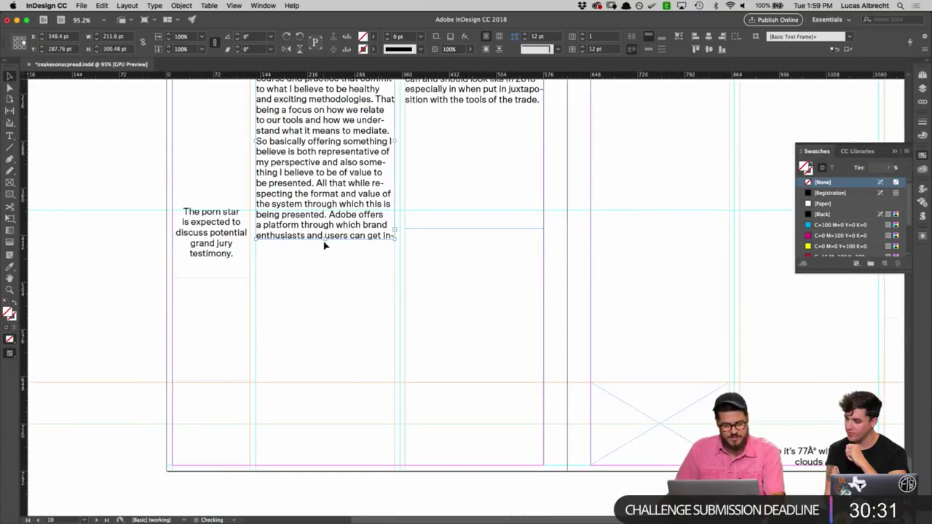
{"action": "left_click_drag", "start_coordinate": [326, 238], "coordinate": [329, 424]}
Step: Set the body text frame's first baseline offset to x Height in Text Frame Options
{"action": "scroll", "coordinate": [442, 245], "scroll_direction": "up", "scroll_amount": 5}
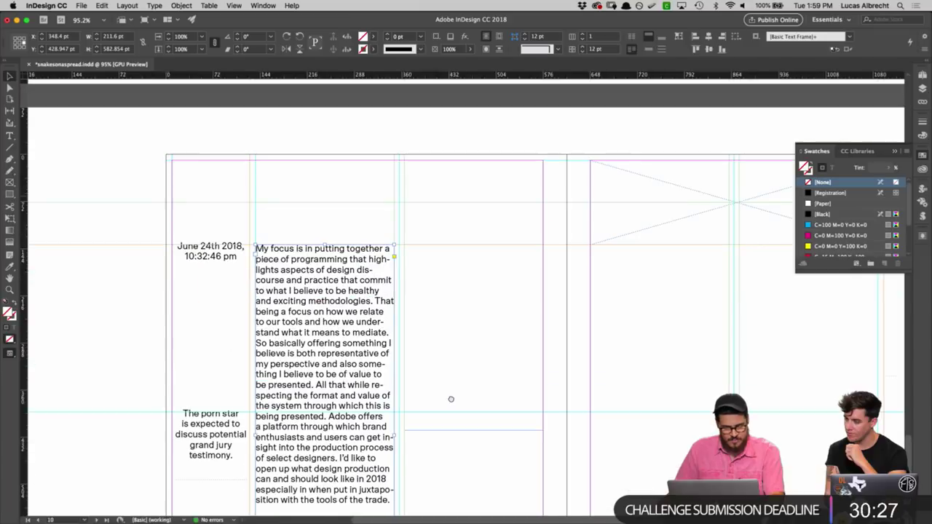
{"action": "left_click", "coordinate": [277, 220]}
{"action": "scroll", "coordinate": [260, 219], "scroll_direction": "up", "scroll_amount": 5}
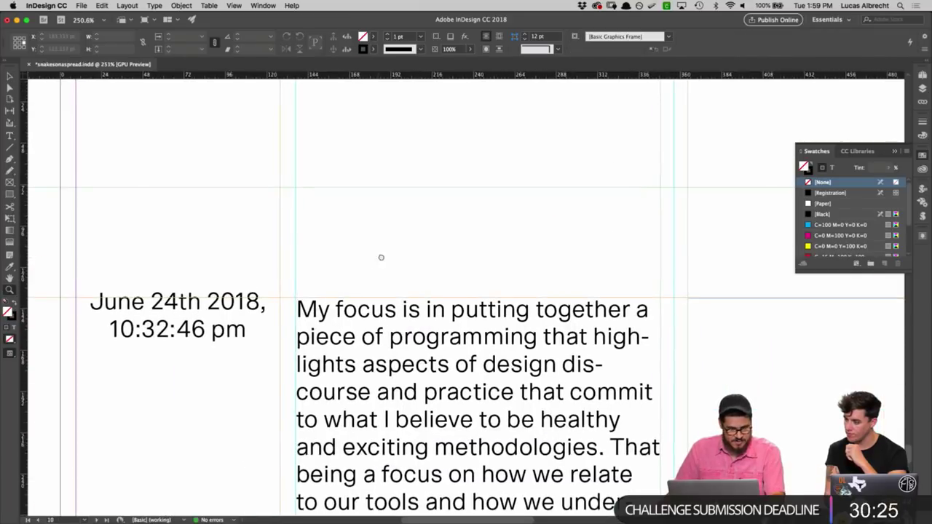
{"action": "scroll", "coordinate": [245, 383], "scroll_direction": "down", "scroll_amount": 3}
{"action": "scroll", "coordinate": [399, 170], "scroll_direction": "down", "scroll_amount": 7}
{"action": "left_click", "coordinate": [442, 237]}
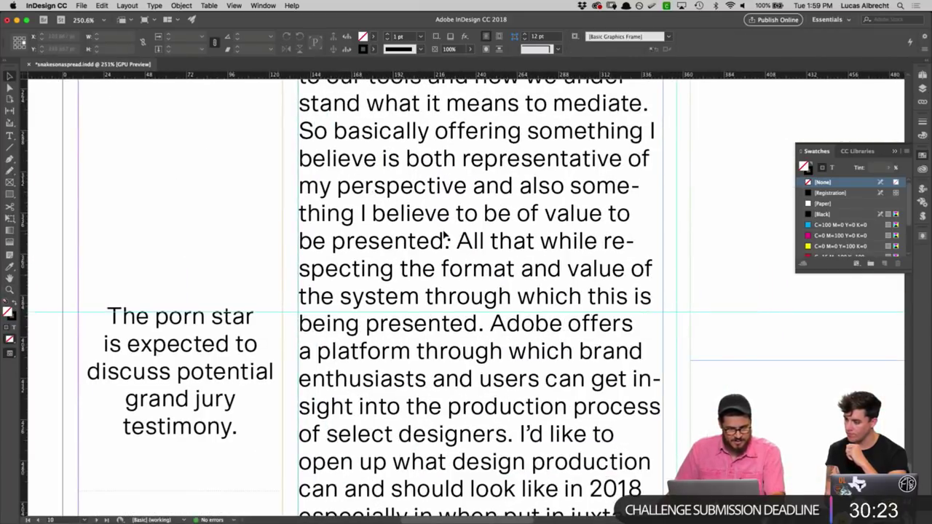
{"action": "key", "text": "super+b"}
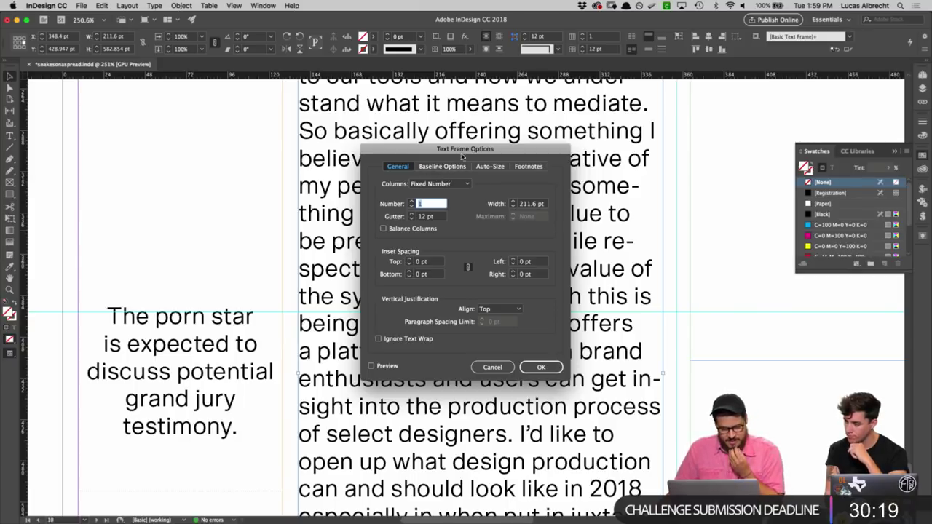
{"action": "left_click", "coordinate": [442, 166]}
{"action": "left_click", "coordinate": [429, 196]}
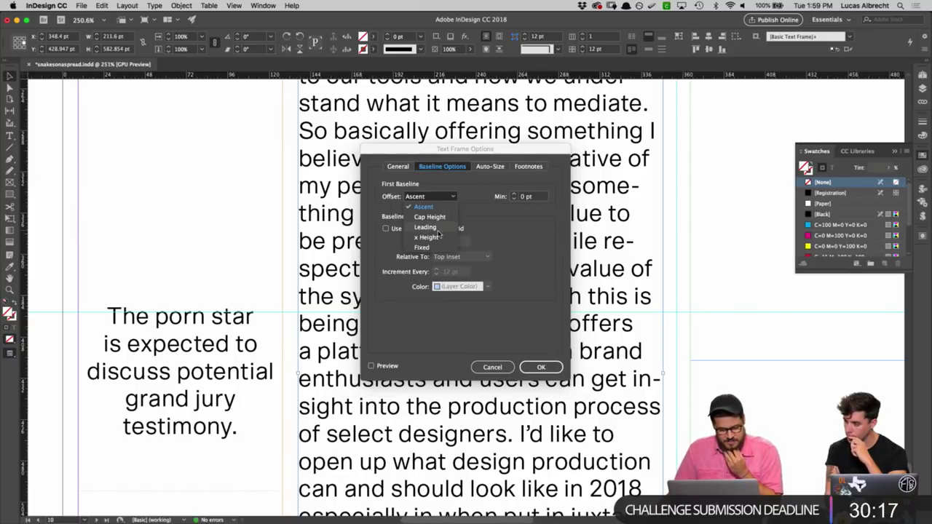
{"action": "left_click", "coordinate": [437, 232]}
{"action": "left_click", "coordinate": [541, 368]}
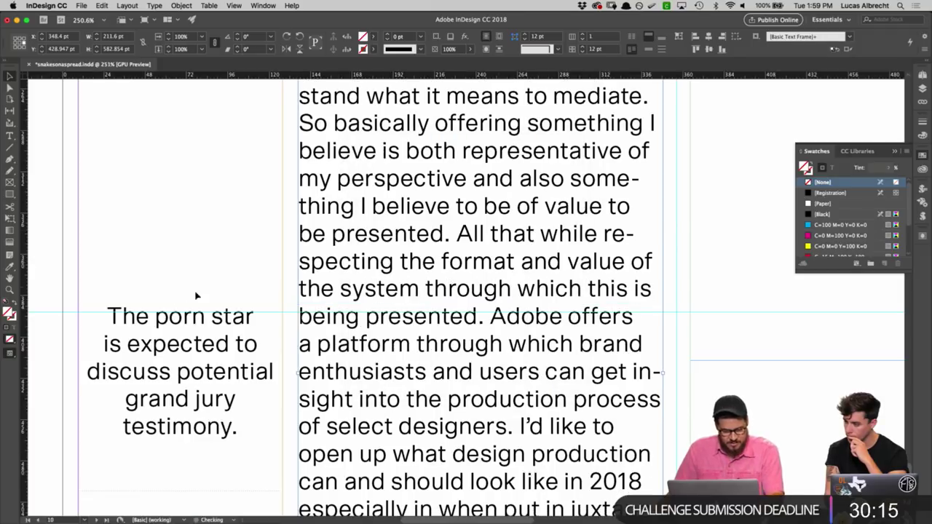
Step: Delete the body text frame from page 10
{"action": "scroll", "coordinate": [406, 310], "scroll_direction": "up", "scroll_amount": 10}
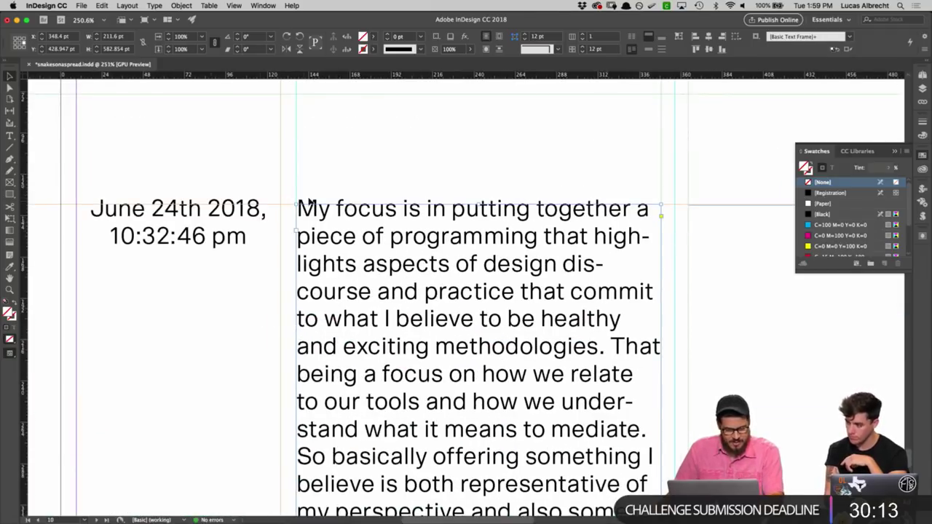
{"action": "key", "text": "super+0"}
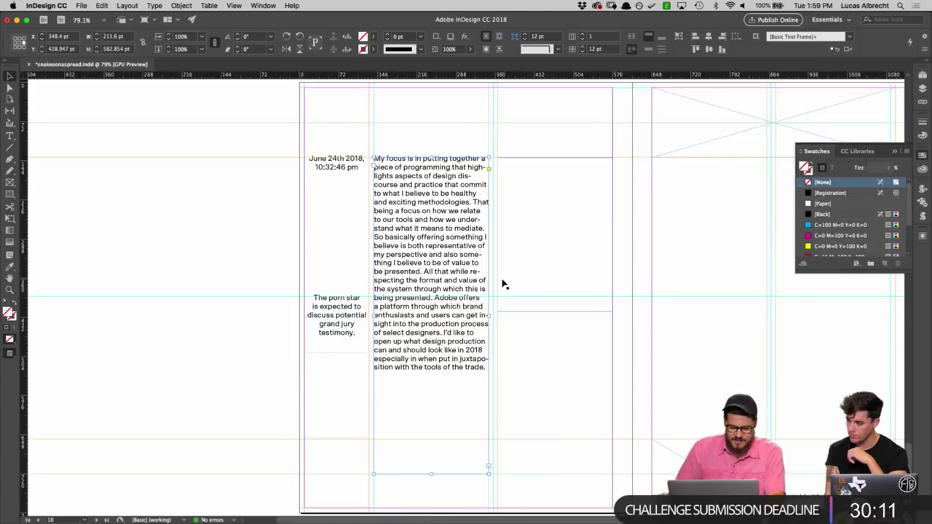
{"action": "scroll", "coordinate": [550, 306], "scroll_direction": "up", "scroll_amount": 2}
{"action": "left_click", "coordinate": [547, 341]}
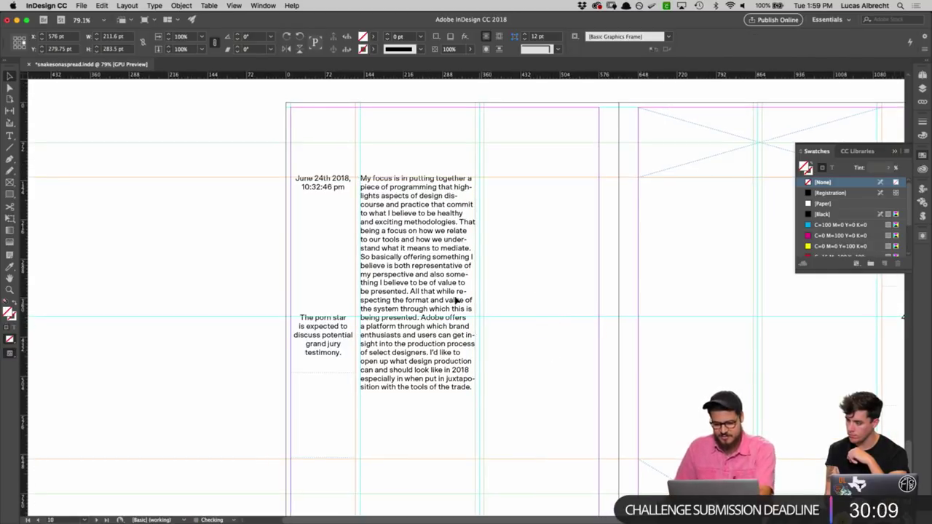
{"action": "key", "text": "Delete"}
Step: Delete the temporary spread 10-11 and reselect the red polygon on spread 8-9
{"action": "left_click", "coordinate": [923, 76]}
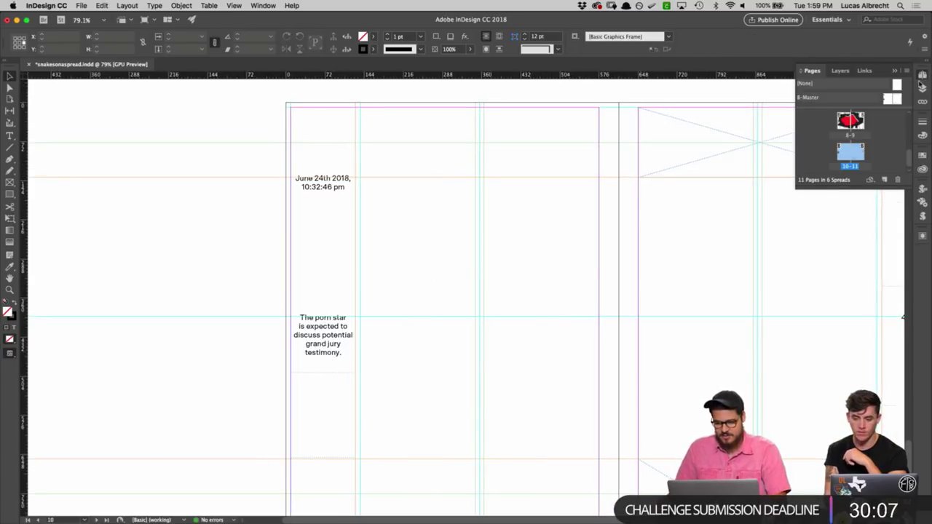
{"action": "left_click", "coordinate": [898, 180]}
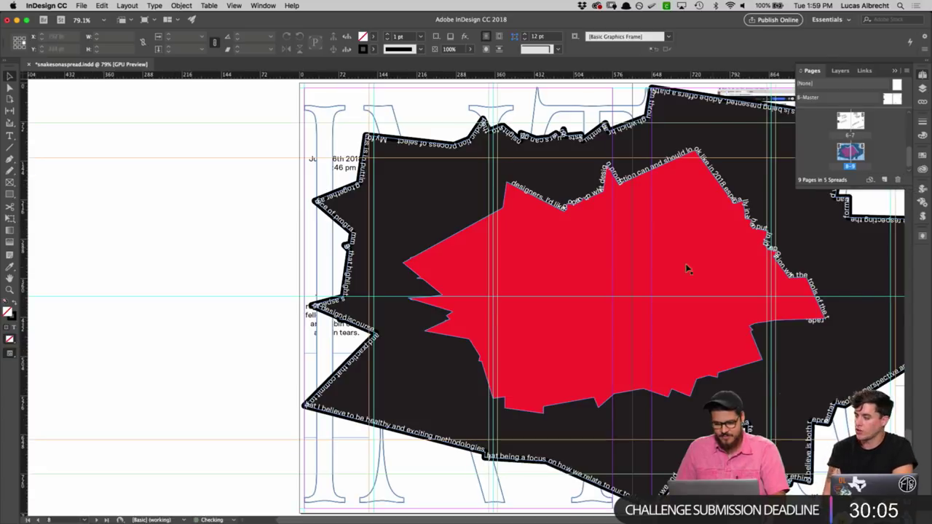
{"action": "scroll", "coordinate": [517, 233], "scroll_direction": "right", "scroll_amount": 5}
{"action": "left_click", "coordinate": [465, 248]}
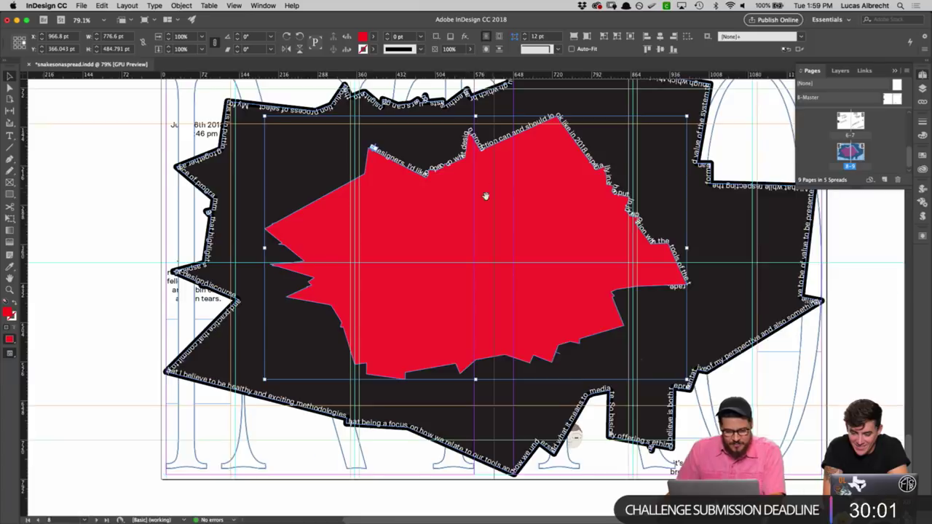
Step: Set all the text along the paths to 20 pt
{"action": "scroll", "coordinate": [486, 196], "scroll_direction": "up", "scroll_amount": 3}
{"action": "scroll", "coordinate": [486, 196], "scroll_direction": "right", "scroll_amount": 2}
{"action": "key", "text": "t"}
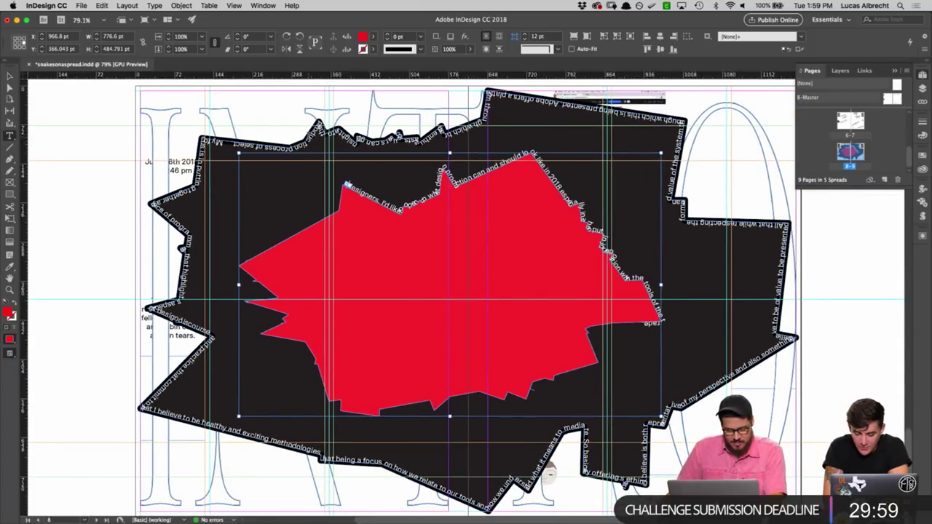
{"action": "left_click", "coordinate": [649, 325]}
{"action": "key", "text": "ctrl+a"}
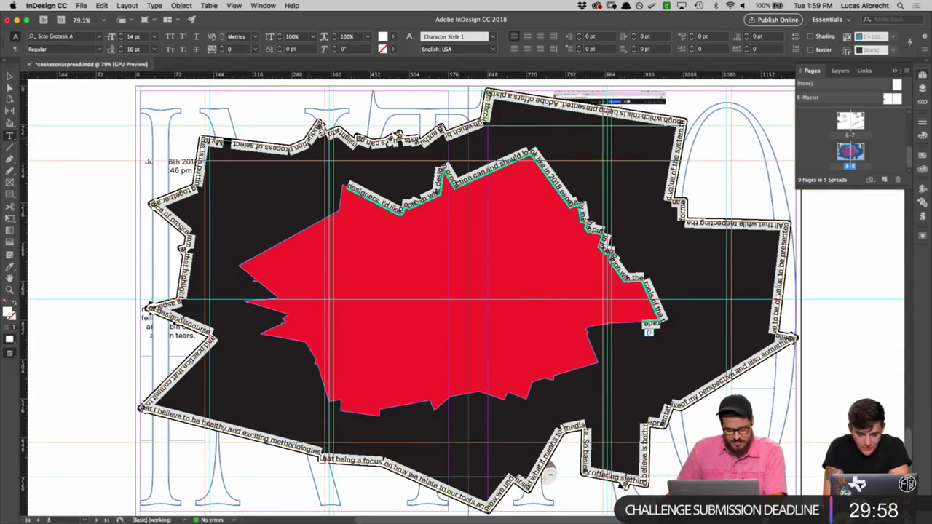
{"action": "left_click", "coordinate": [139, 37]}
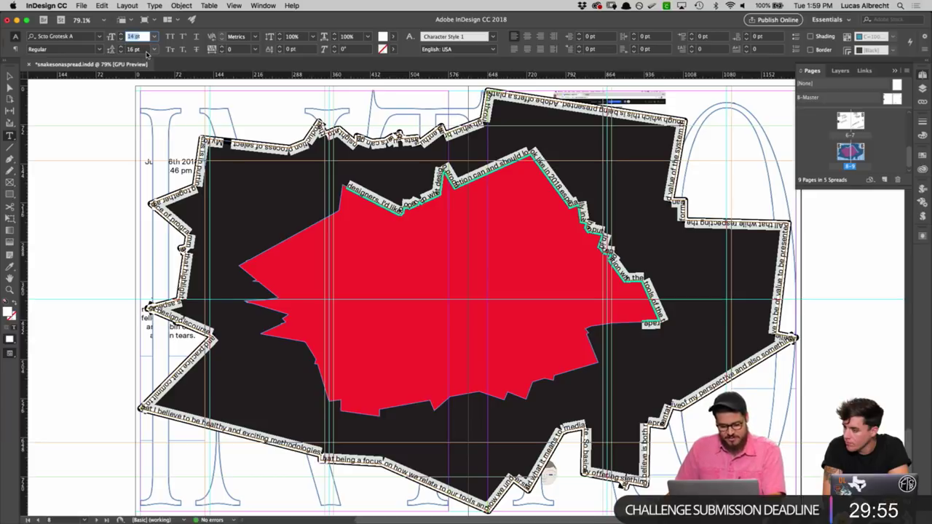
{"action": "key", "text": "Return"}
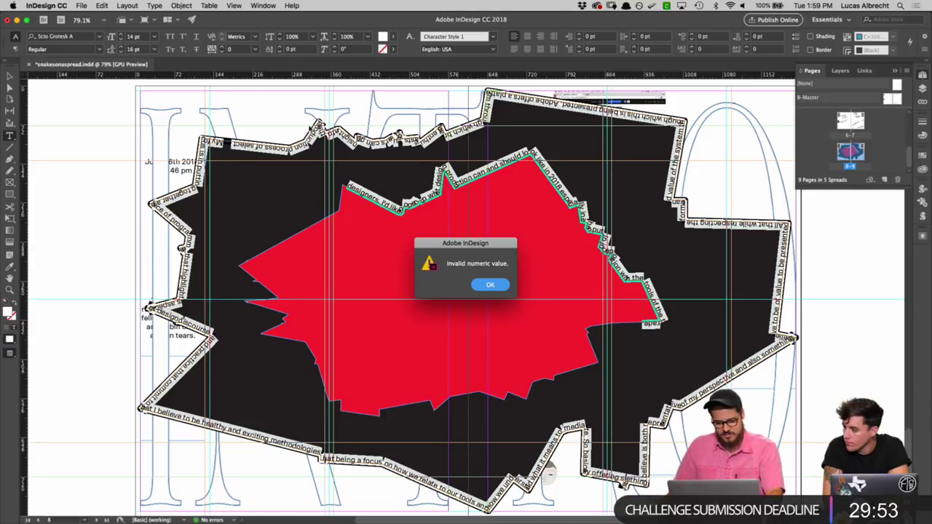
{"action": "left_click", "coordinate": [502, 289]}
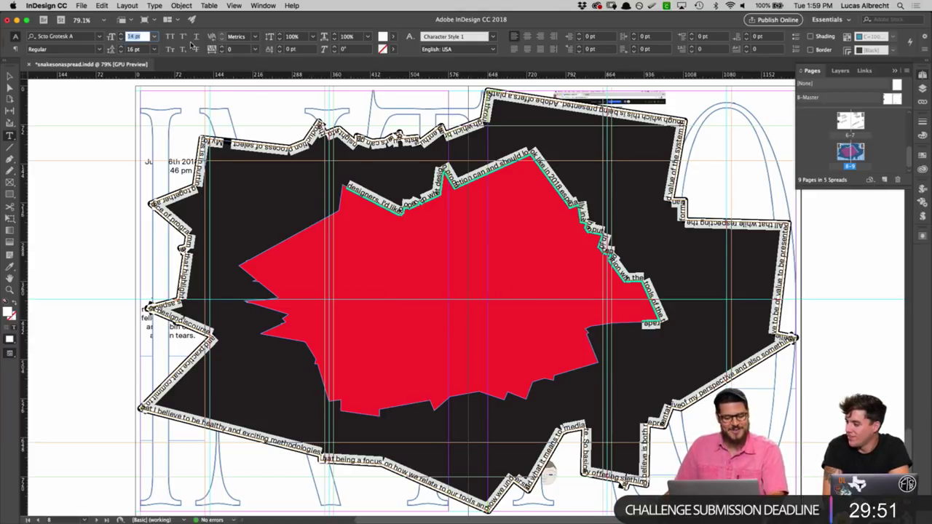
{"action": "key", "text": "Return"}
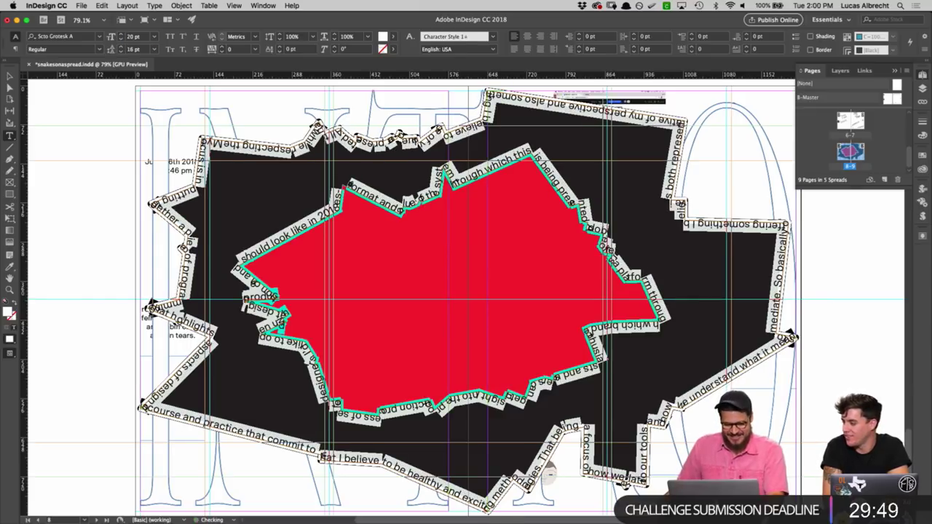
{"action": "key", "text": "Escape"}
Step: Enlarge the red shape around its centre to about 871 × 544 pt
{"action": "left_click", "coordinate": [850, 326]}
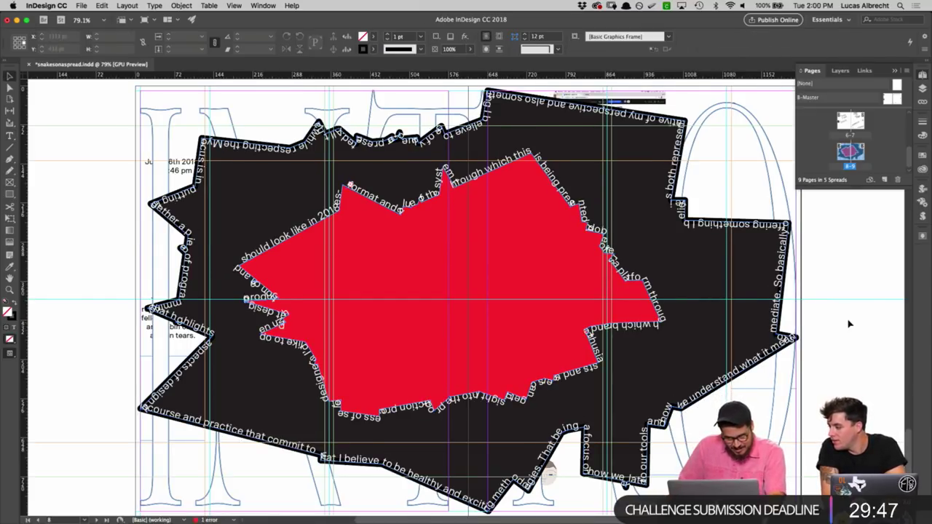
{"action": "key", "text": "w"}
{"action": "left_click", "coordinate": [570, 267]}
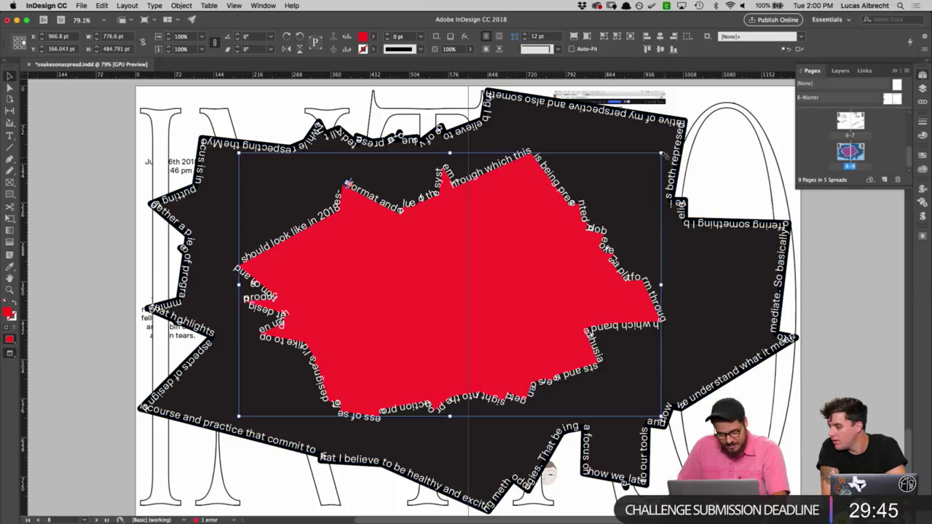
{"action": "left_click_drag", "start_coordinate": [661, 154], "coordinate": [687, 137]}
Step: In Illustrator, paste another copy of the dark blob and copy it
{"action": "key", "text": "super+Tab"}
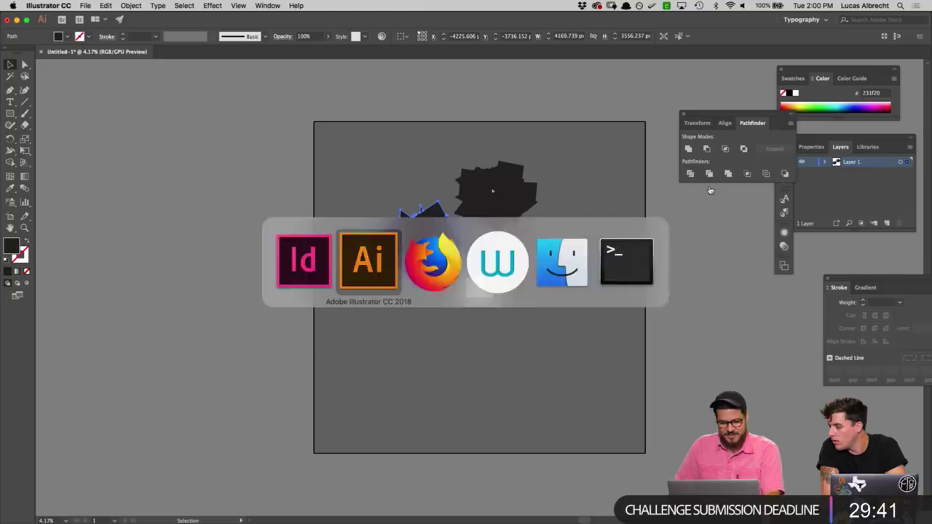
{"action": "key", "text": "super+v"}
{"action": "key", "text": "v"}
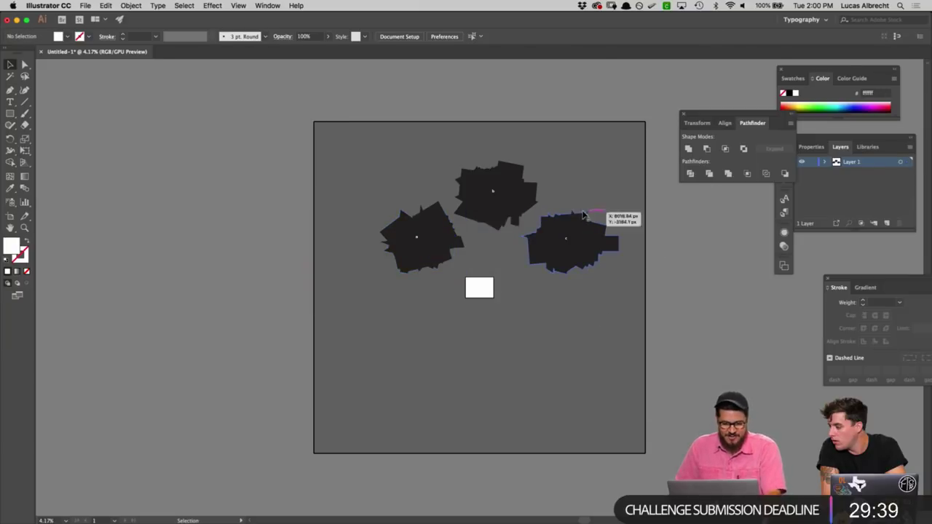
{"action": "key", "text": "a"}
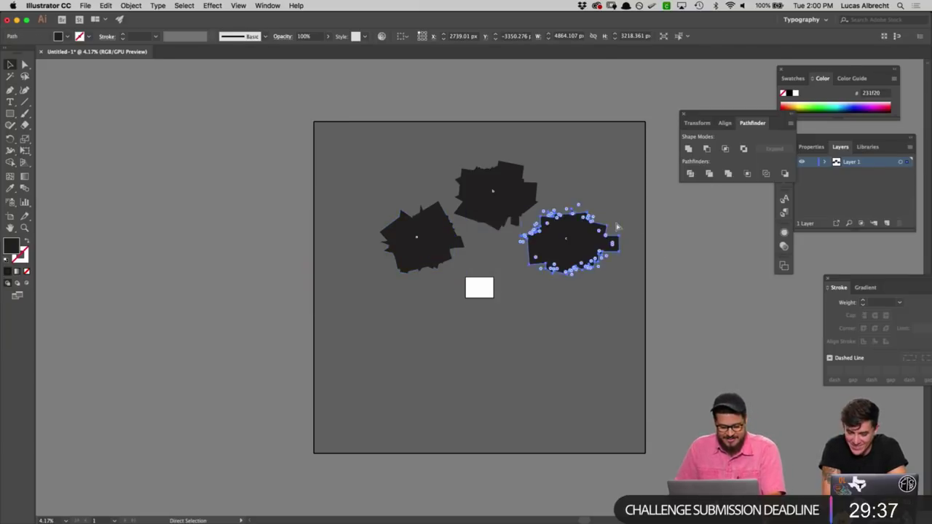
{"action": "key", "text": "super+Tab"}
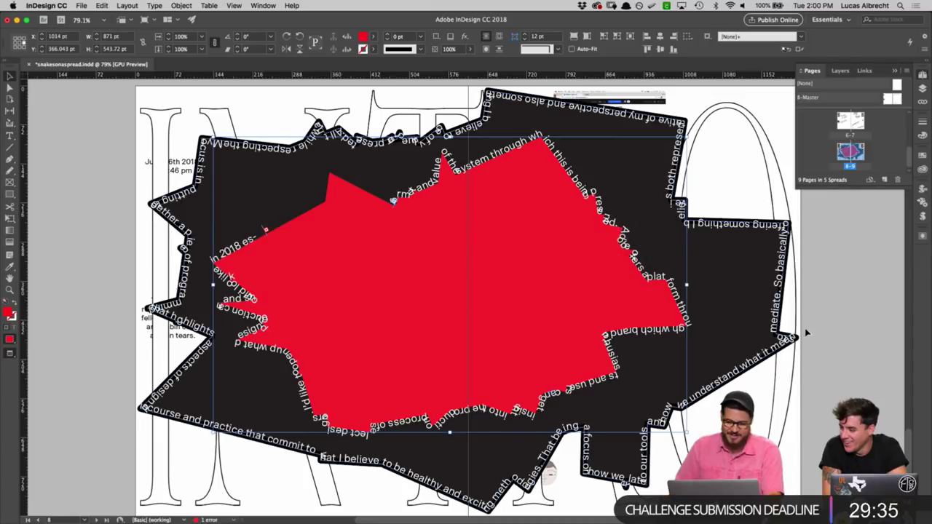
Step: Paste the Illustrator blob into the spread and shrink it to about 534 pt wide
{"action": "key", "text": "ctrl+z"}
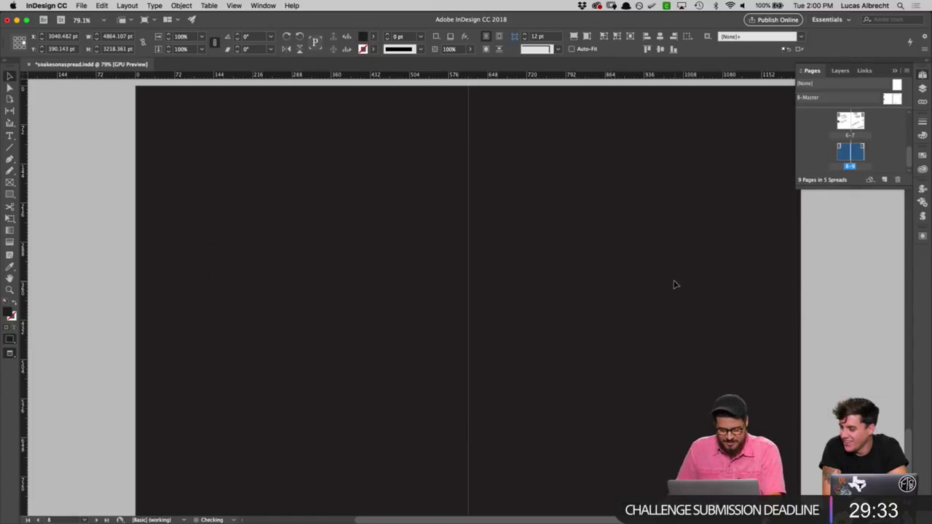
{"action": "key", "text": "super+minus"}
{"action": "key", "text": "super+minus"}
{"action": "key", "text": "super+minus"}
{"action": "key", "text": "super+minus"}
{"action": "key", "text": "super+minus"}
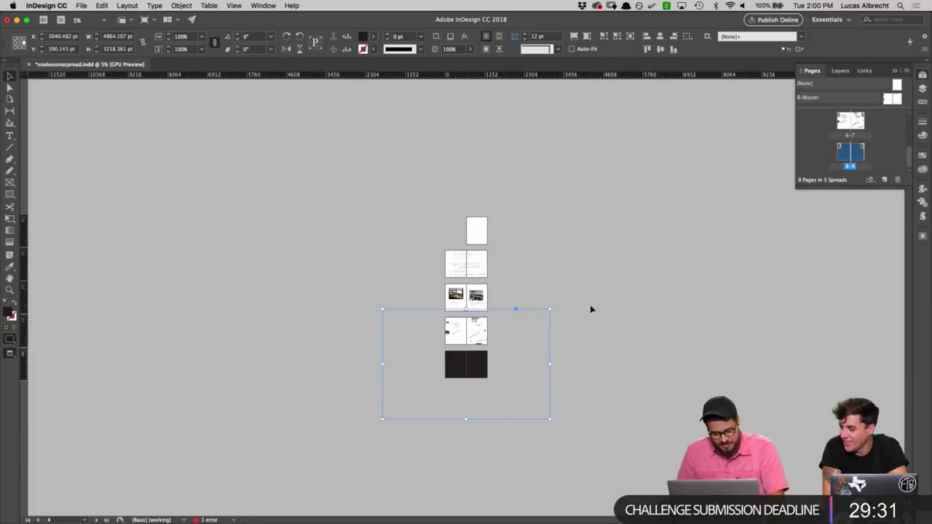
{"action": "left_click_drag", "start_coordinate": [550, 310], "coordinate": [742, 295]}
{"action": "left_click", "coordinate": [501, 382]}
Step: Give the red shape the black fill and stroke using the Eyedropper
{"action": "key", "text": "z"}
{"action": "left_click_drag", "start_coordinate": [346, 331], "coordinate": [553, 487]}
{"action": "left_click_drag", "start_coordinate": [743, 308], "coordinate": [598, 310]}
{"action": "left_click", "coordinate": [583, 259]}
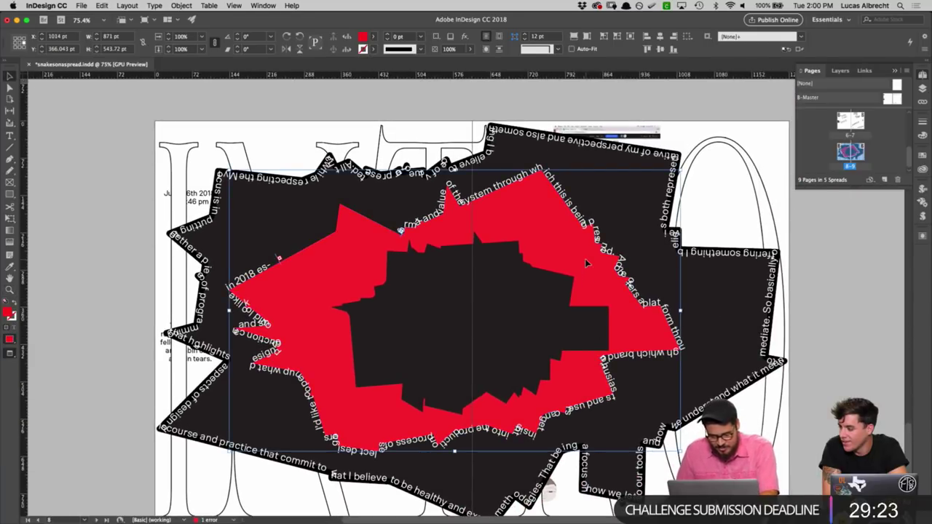
{"action": "key", "text": "i"}
{"action": "left_click", "coordinate": [643, 174]}
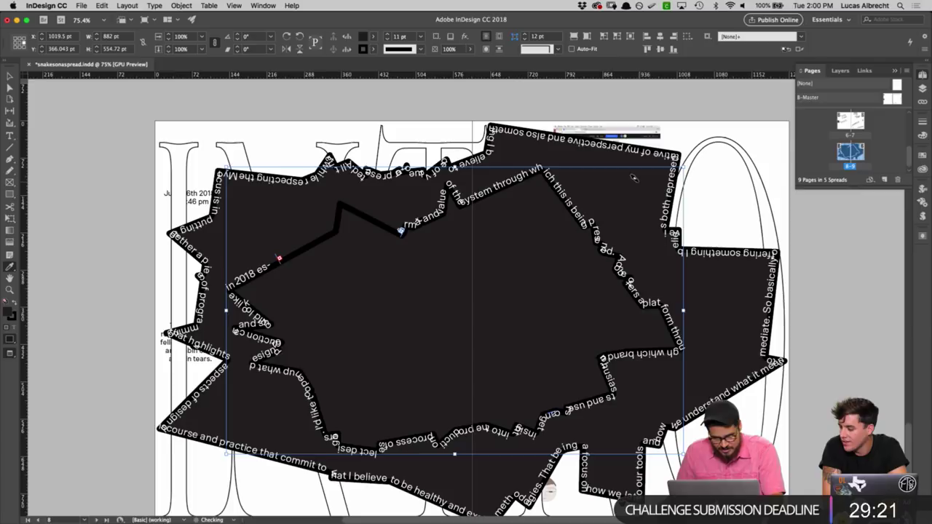
{"action": "key", "text": "v"}
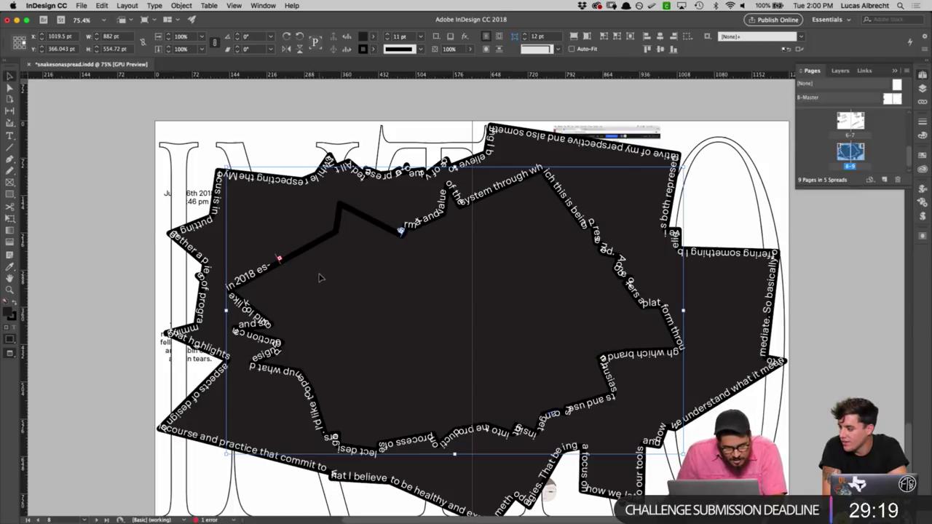
Step: Fill the large outer shape and the larger text-path shape with Black
{"action": "left_click", "coordinate": [216, 227]}
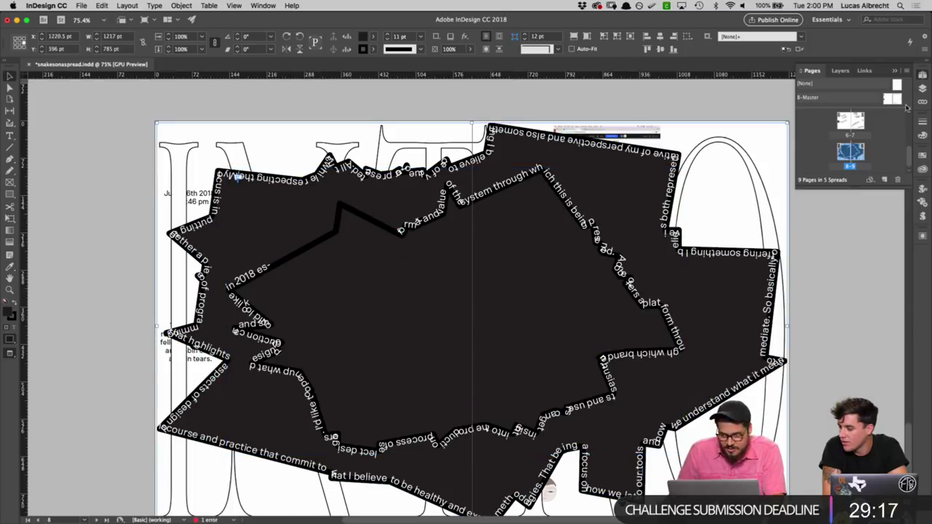
{"action": "left_click", "coordinate": [923, 154]}
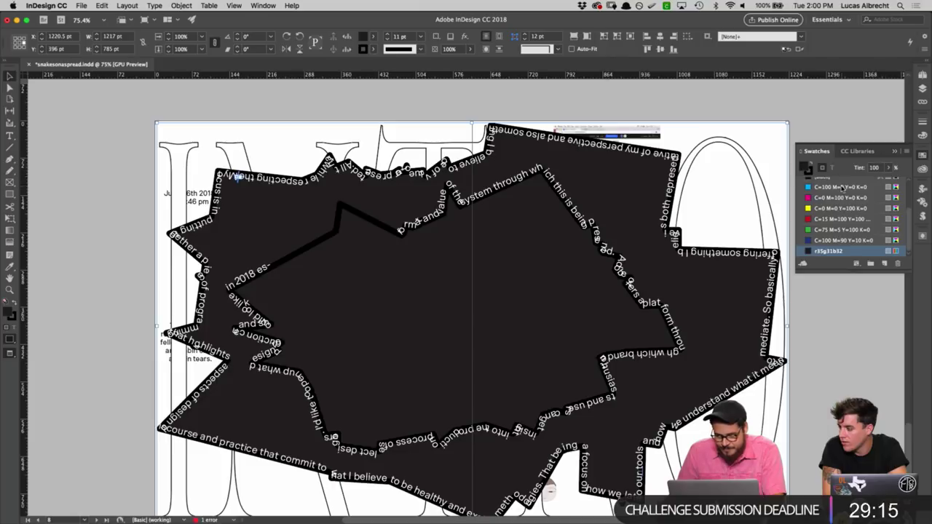
{"action": "left_click", "coordinate": [830, 215]}
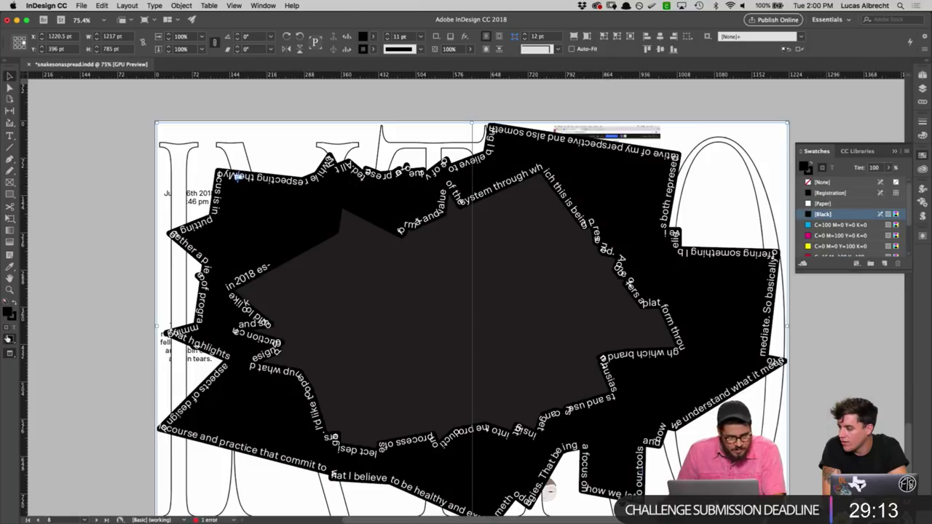
{"action": "left_click", "coordinate": [14, 320]}
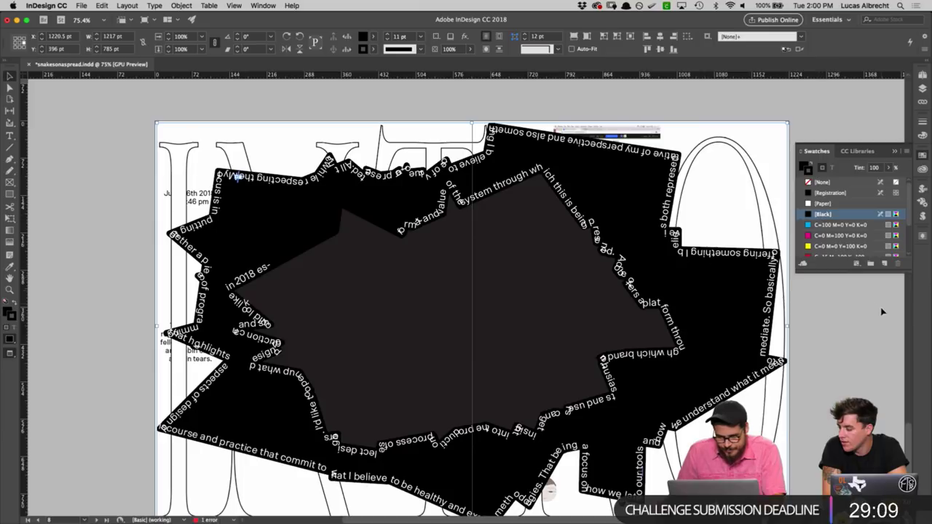
{"action": "left_click", "coordinate": [801, 320]}
{"action": "left_click", "coordinate": [531, 295]}
{"action": "left_click", "coordinate": [554, 231]}
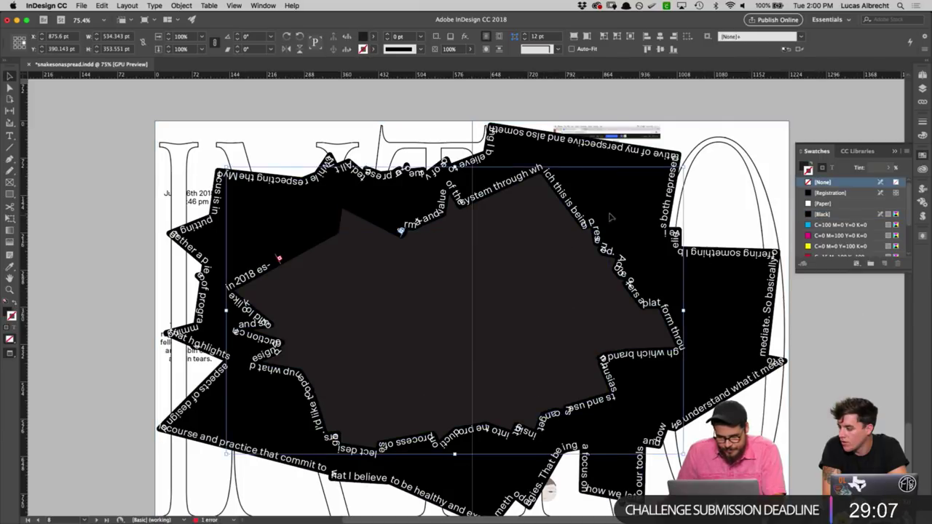
{"action": "left_click", "coordinate": [806, 167]}
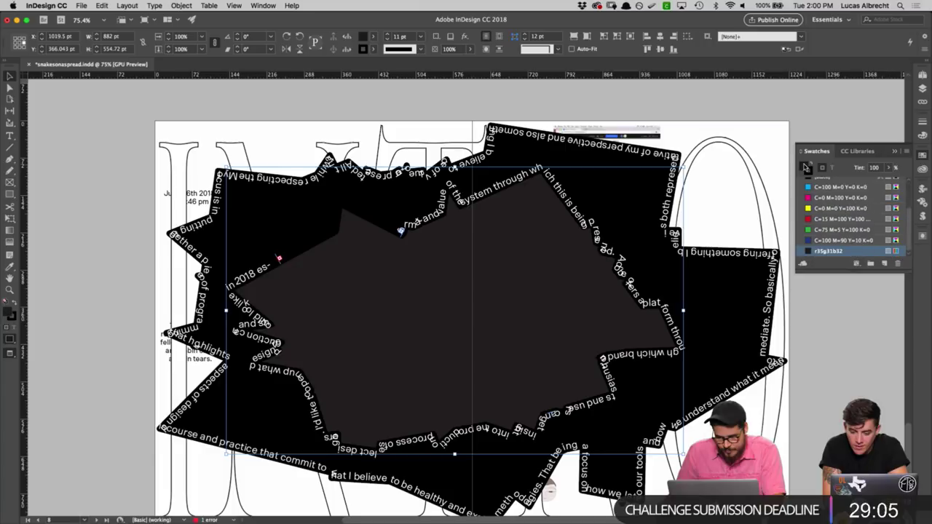
{"action": "scroll", "coordinate": [830, 218], "scroll_direction": "up", "scroll_amount": 3}
{"action": "left_click", "coordinate": [822, 214]}
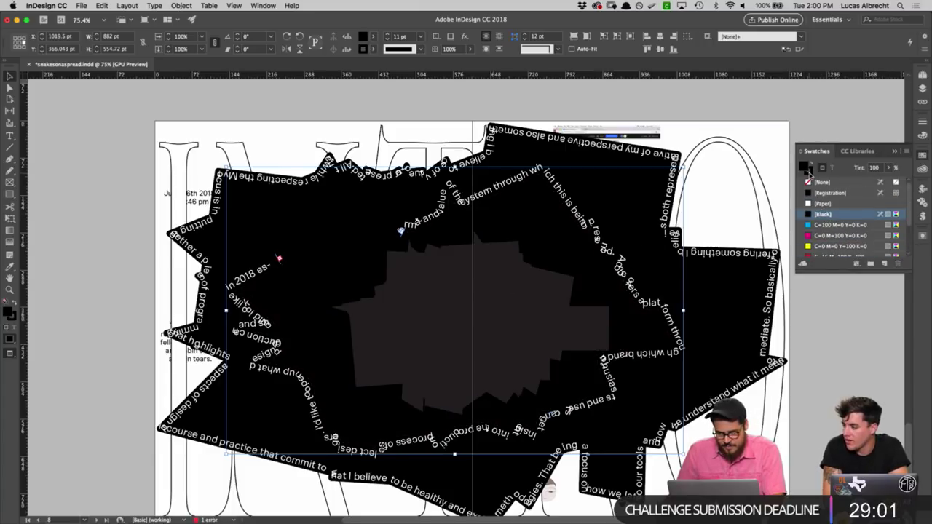
Step: Give the inner blob a Black stroke and remove its grey fill
{"action": "left_click", "coordinate": [844, 325]}
{"action": "left_click", "coordinate": [553, 312]}
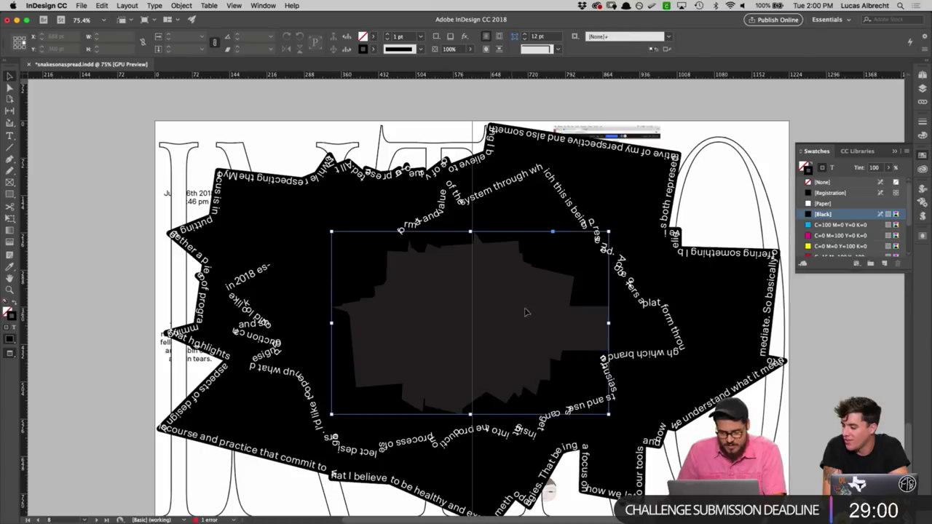
{"action": "scroll", "coordinate": [845, 244], "scroll_direction": "down", "scroll_amount": 3}
{"action": "scroll", "coordinate": [844, 244], "scroll_direction": "up", "scroll_amount": 3}
{"action": "left_click", "coordinate": [836, 215]}
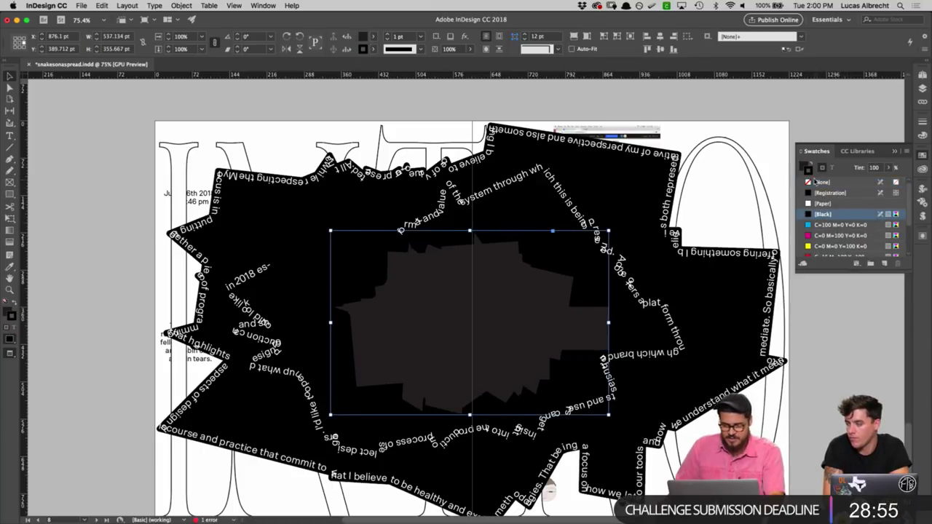
{"action": "scroll", "coordinate": [838, 212], "scroll_direction": "down", "scroll_amount": 3}
{"action": "scroll", "coordinate": [844, 215], "scroll_direction": "up", "scroll_amount": 3}
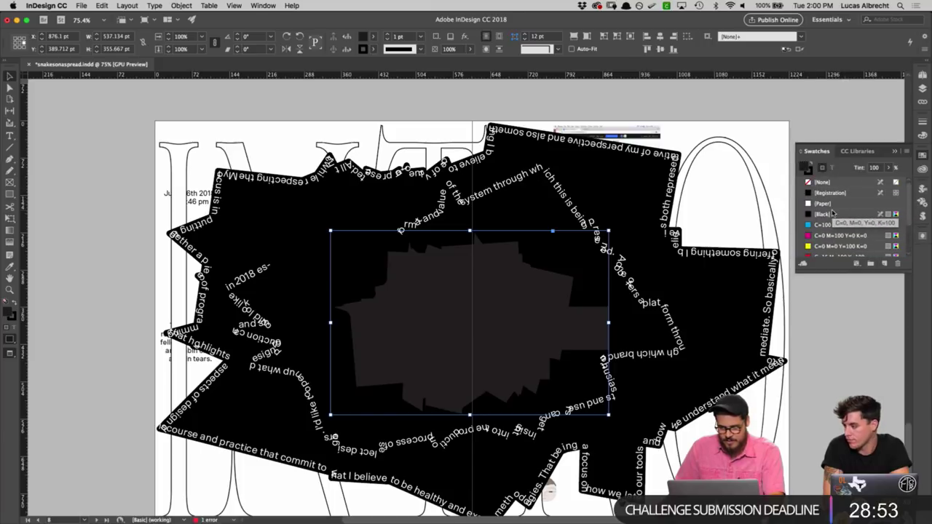
{"action": "left_click", "coordinate": [823, 181]}
Step: Nudge the inner blob slightly and fill it with magenta
{"action": "key", "text": "shift+super+a"}
{"action": "left_click", "coordinate": [469, 266]}
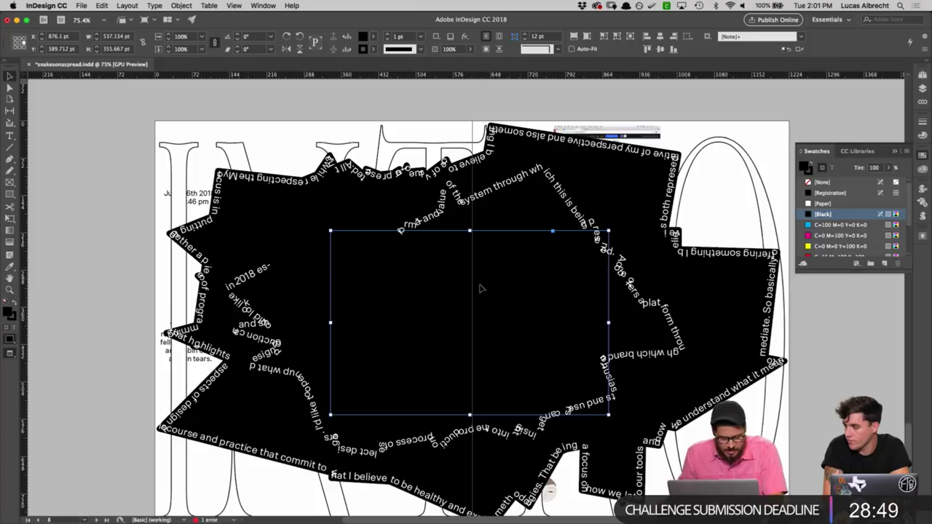
{"action": "left_click_drag", "start_coordinate": [441, 297], "coordinate": [436, 300]}
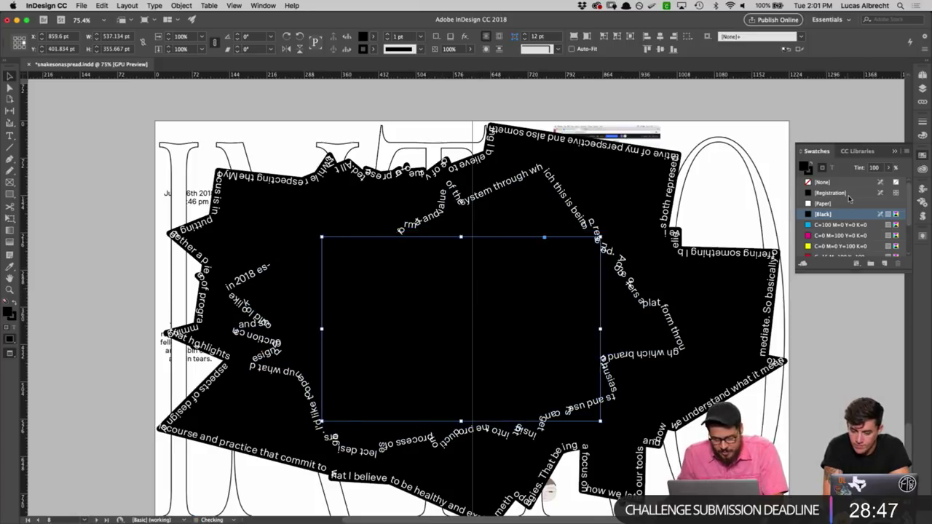
{"action": "left_click", "coordinate": [838, 235]}
{"action": "key", "text": "shift+super+a"}
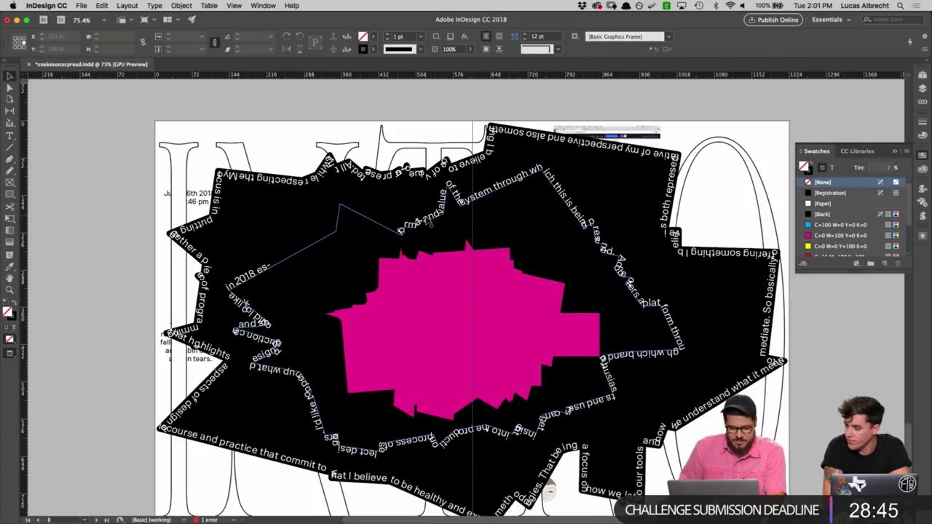
Step: Select all the path text and step its font size up to 26 pt
{"action": "double_click", "coordinate": [273, 277]}
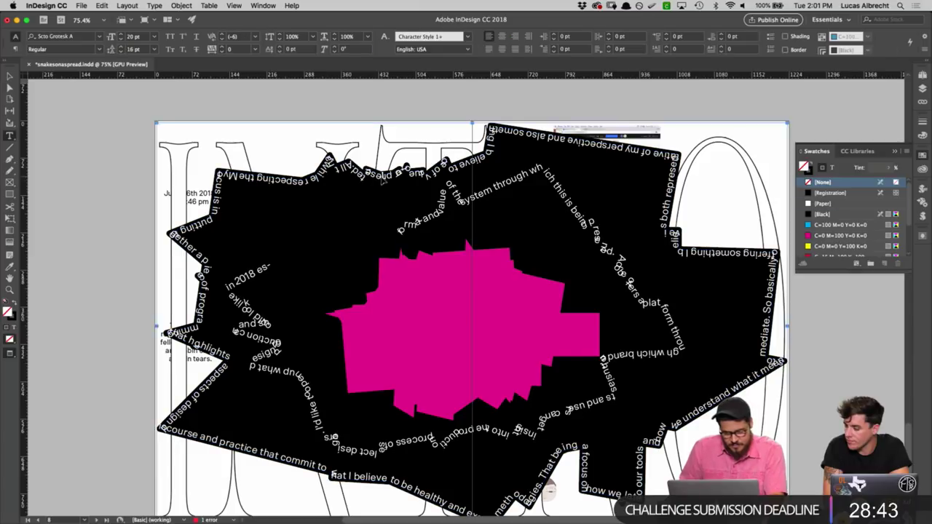
{"action": "key", "text": "super+a"}
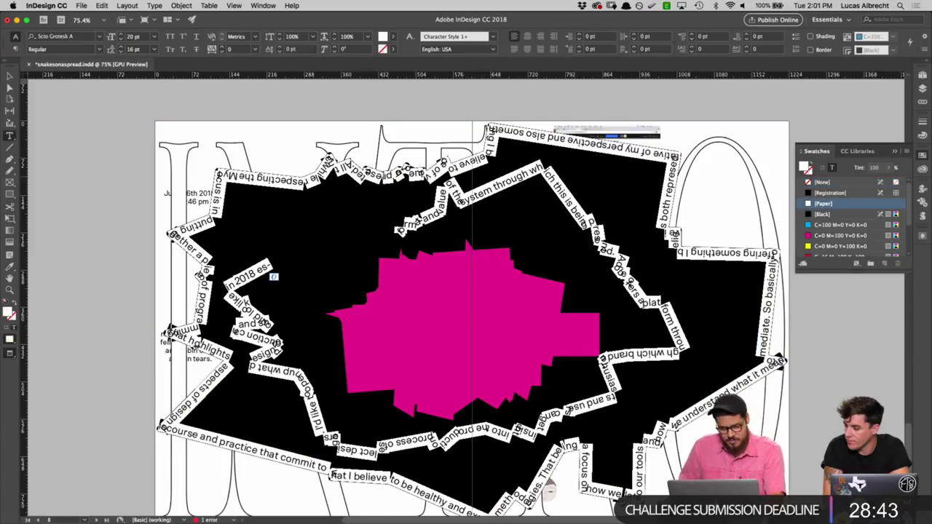
{"action": "left_click", "coordinate": [120, 34]}
{"action": "left_click", "coordinate": [121, 34]}
{"action": "left_click", "coordinate": [121, 34]}
{"action": "left_click", "coordinate": [121, 35]}
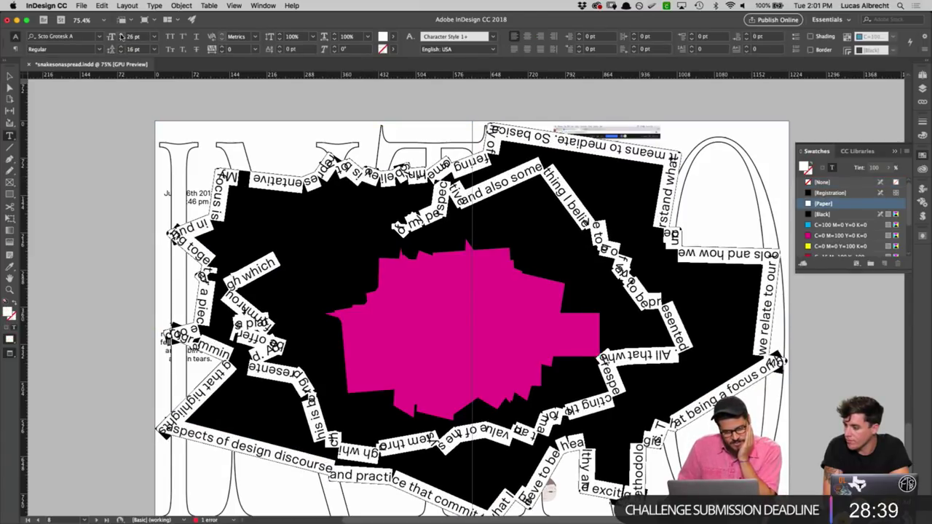
{"action": "key", "text": "Escape"}
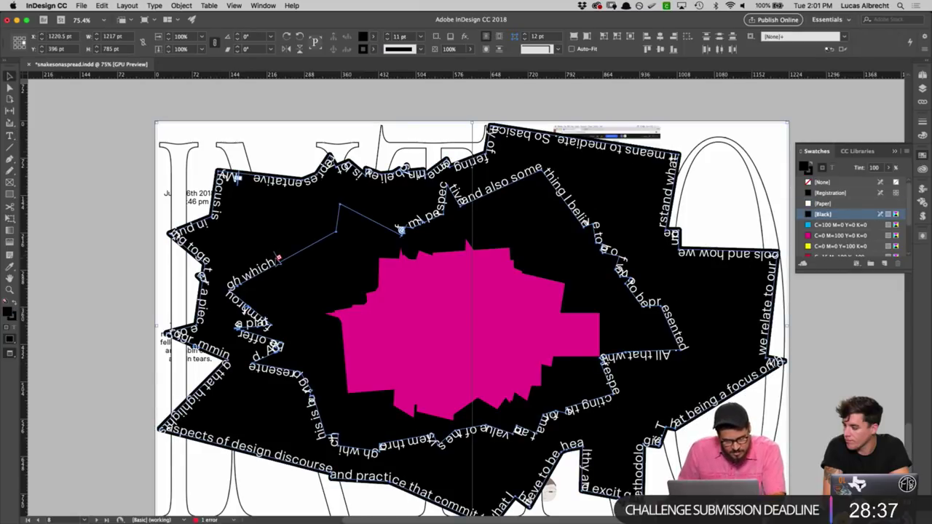
Step: Add type on the magenta shape's outline and thread the black path's overflow text onto it
{"action": "left_click_drag", "start_coordinate": [280, 264], "coordinate": [391, 234]}
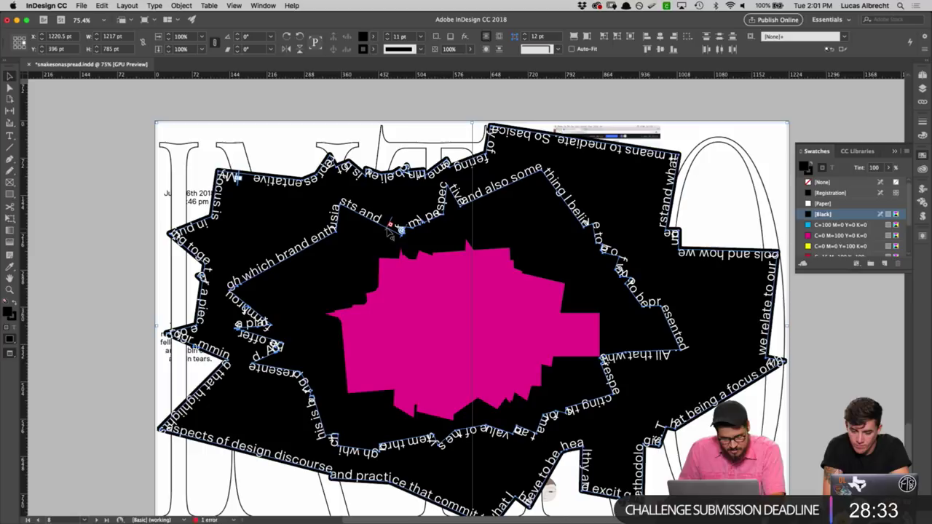
{"action": "left_click", "coordinate": [394, 270]}
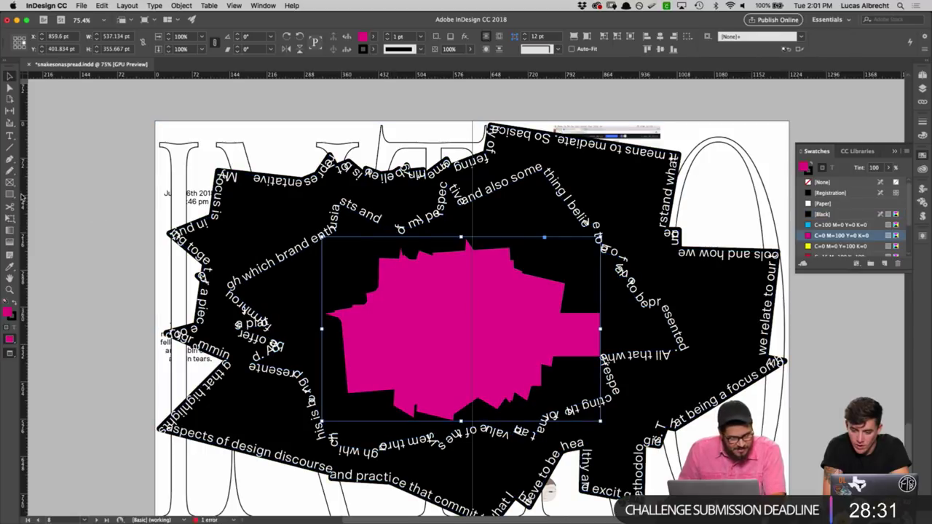
{"action": "left_click_drag", "start_coordinate": [9, 136], "coordinate": [62, 156]}
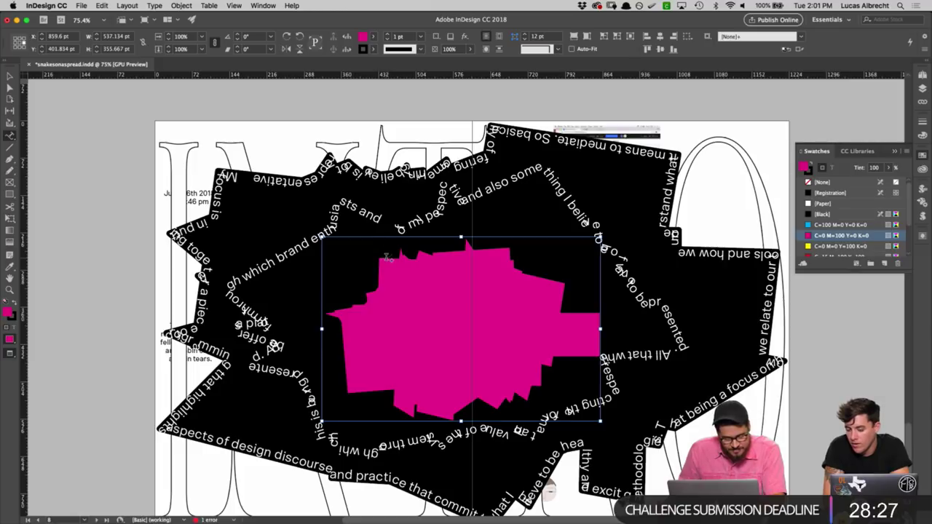
{"action": "left_click", "coordinate": [387, 255]}
{"action": "key", "text": "Escape"}
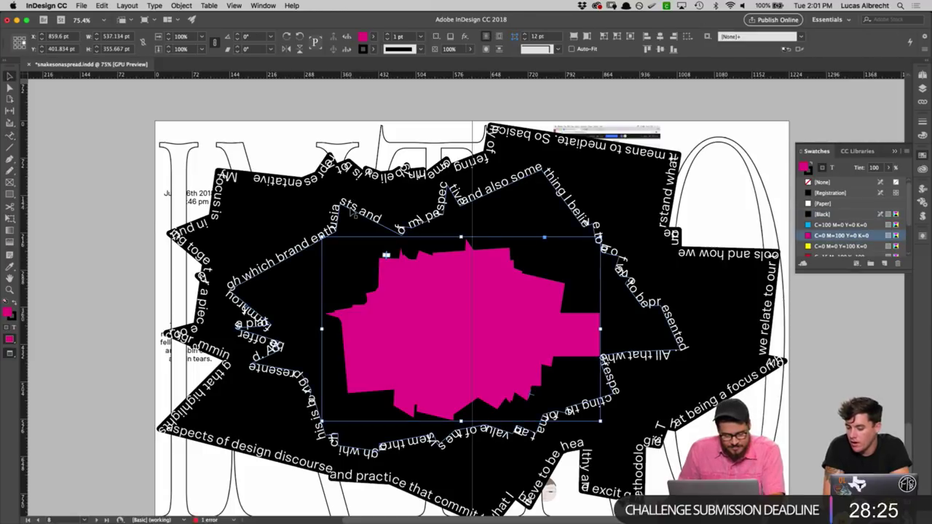
{"action": "left_click", "coordinate": [399, 230]}
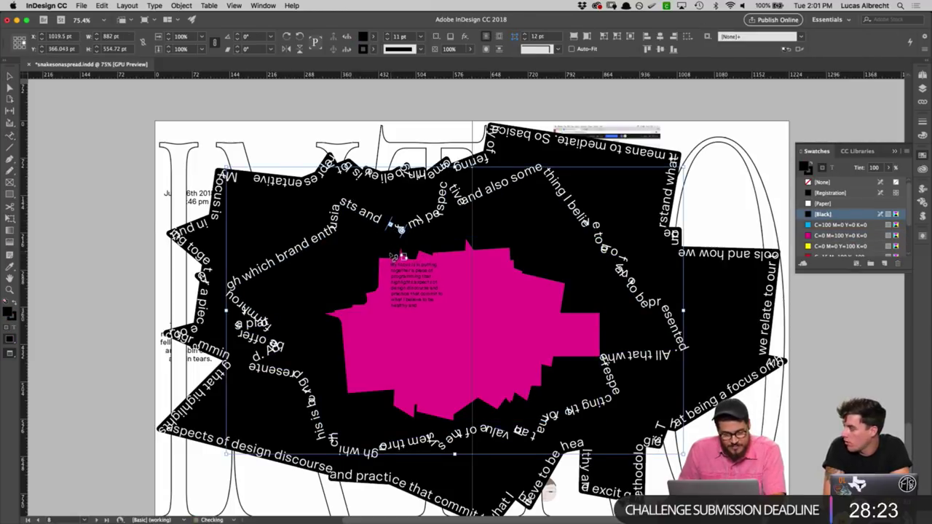
{"action": "left_click", "coordinate": [386, 259]}
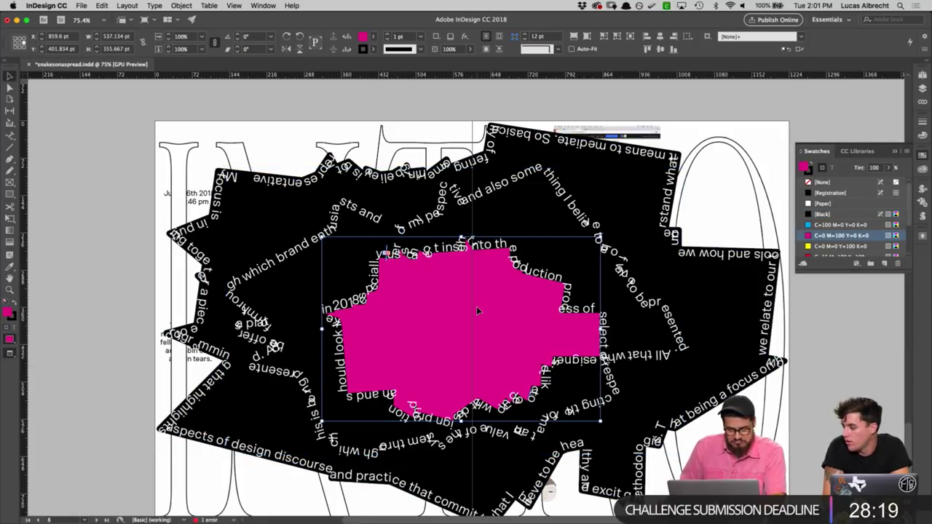
Step: Nudge the magenta shape up-left and widen the black text-path shape slightly
{"action": "left_click_drag", "start_coordinate": [429, 285], "coordinate": [414, 276]}
{"action": "left_click", "coordinate": [400, 229]}
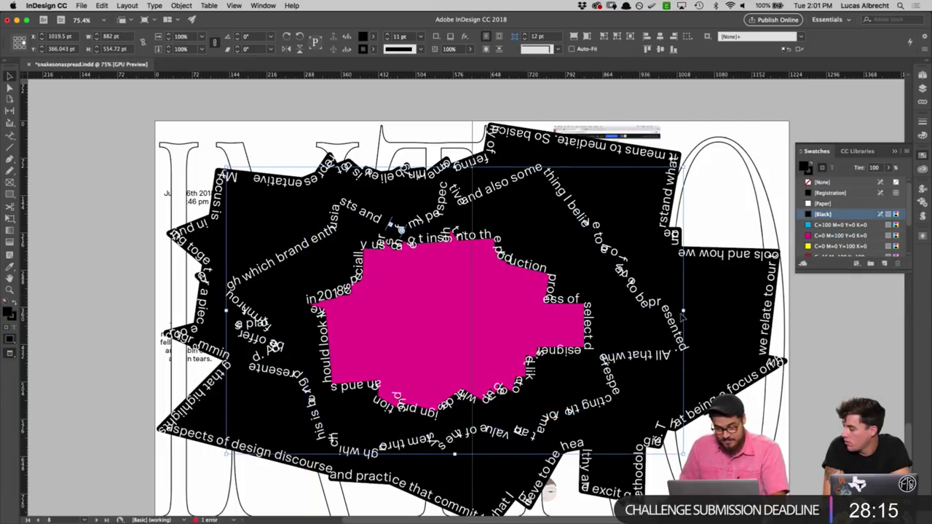
{"action": "left_click_drag", "start_coordinate": [684, 311], "coordinate": [689, 312]}
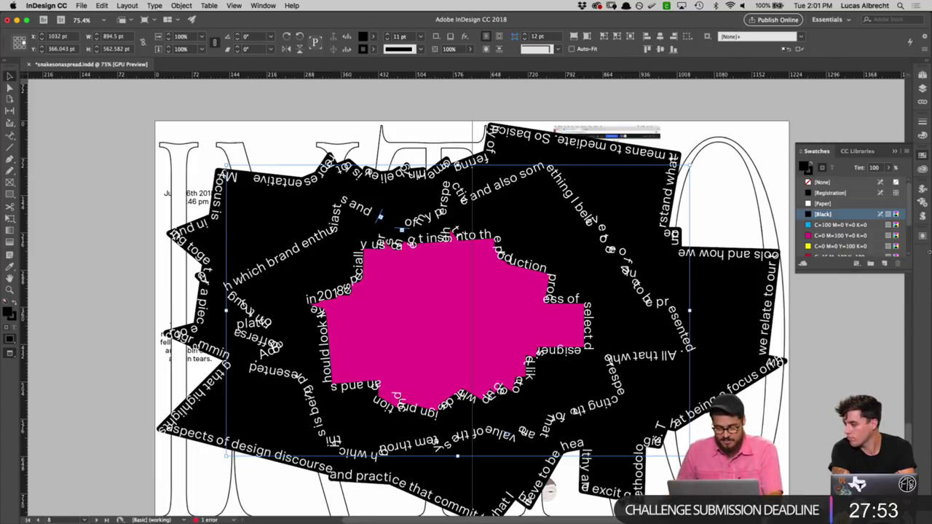
Step: Lengthen a shape's bottom edge and widen the magenta shape to the left and right
{"action": "left_click", "coordinate": [864, 354]}
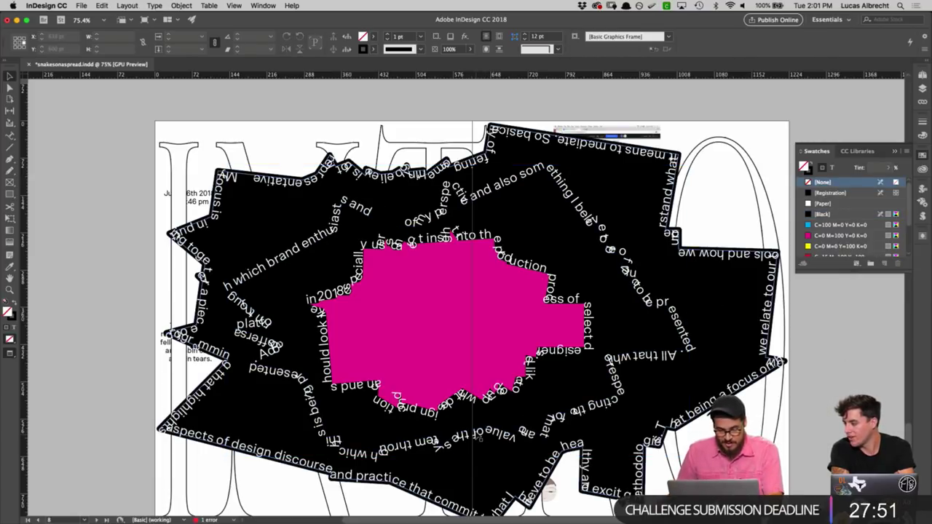
{"action": "left_click_drag", "start_coordinate": [457, 456], "coordinate": [457, 463]}
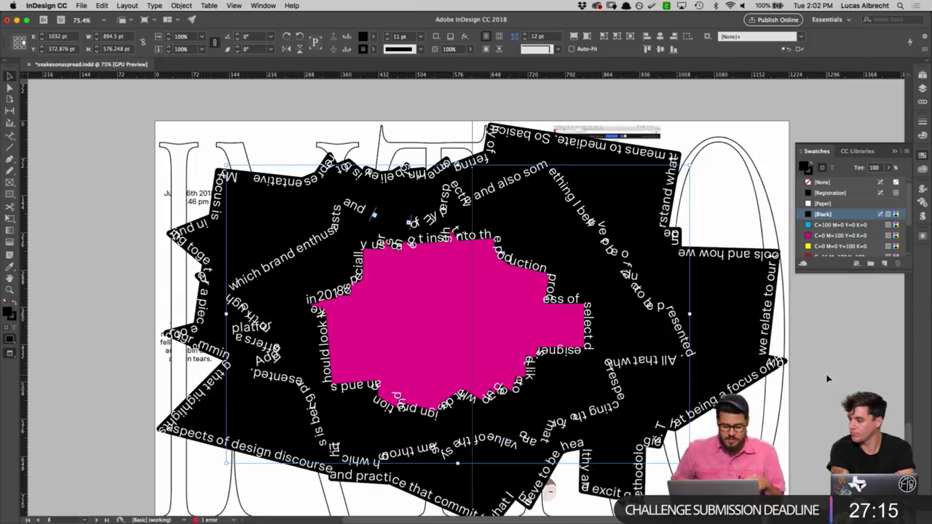
{"action": "key", "text": "super+shift+a"}
{"action": "left_click", "coordinate": [501, 291]}
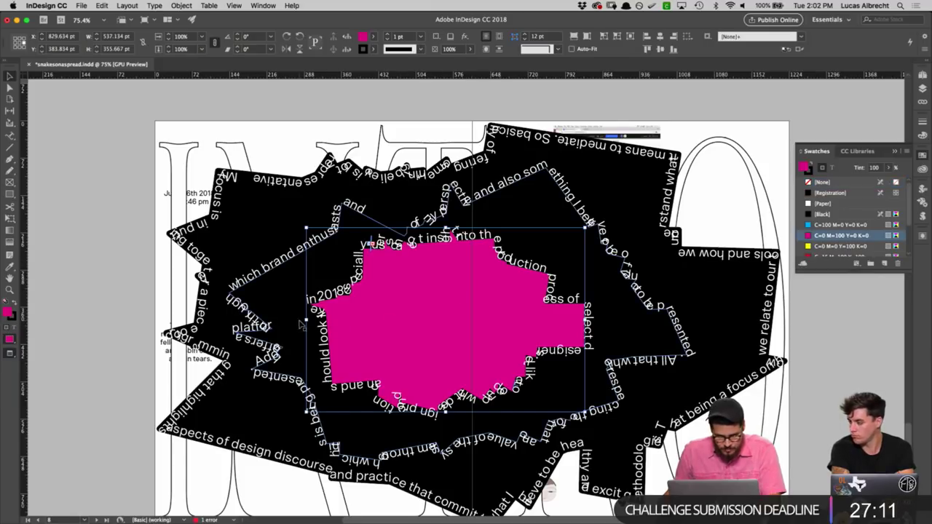
{"action": "left_click_drag", "start_coordinate": [307, 321], "coordinate": [290, 319]}
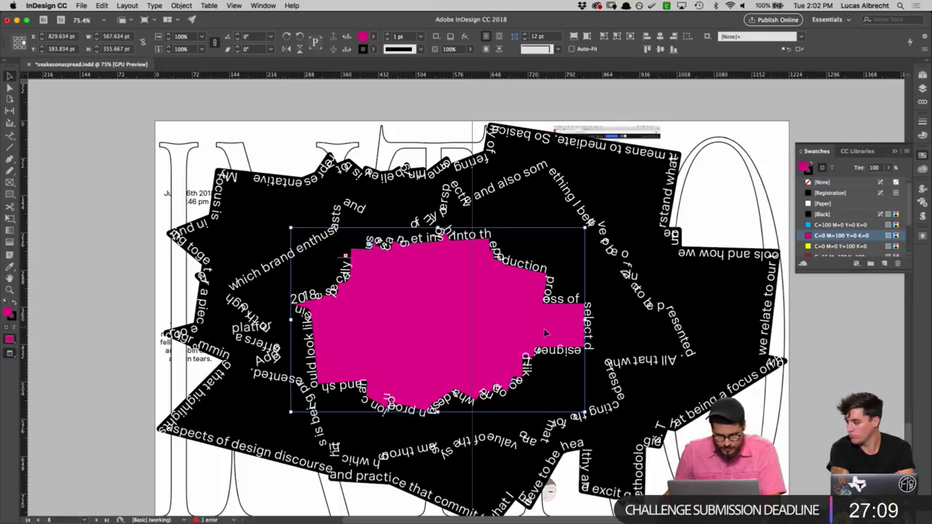
{"action": "left_click_drag", "start_coordinate": [585, 321], "coordinate": [605, 320]}
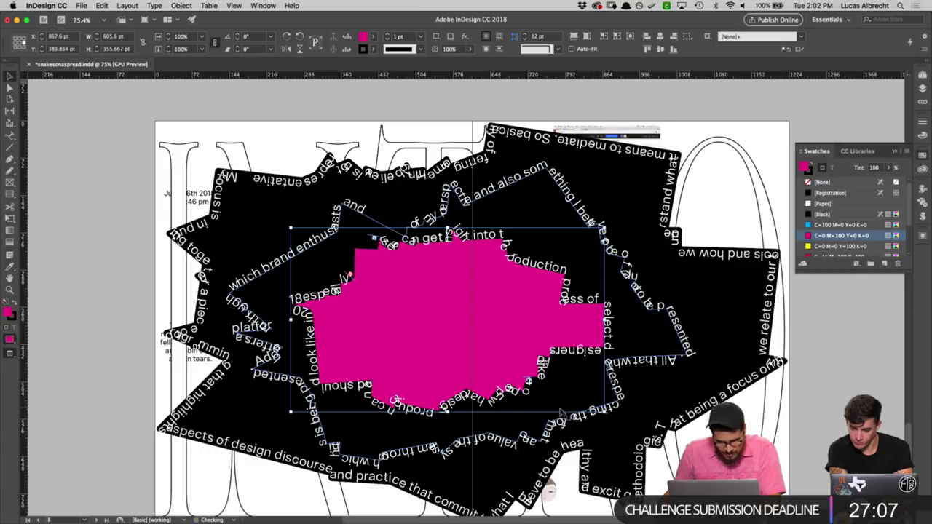
{"action": "scroll", "coordinate": [691, 382], "scroll_direction": "down", "scroll_amount": 1}
{"action": "left_click", "coordinate": [842, 398]}
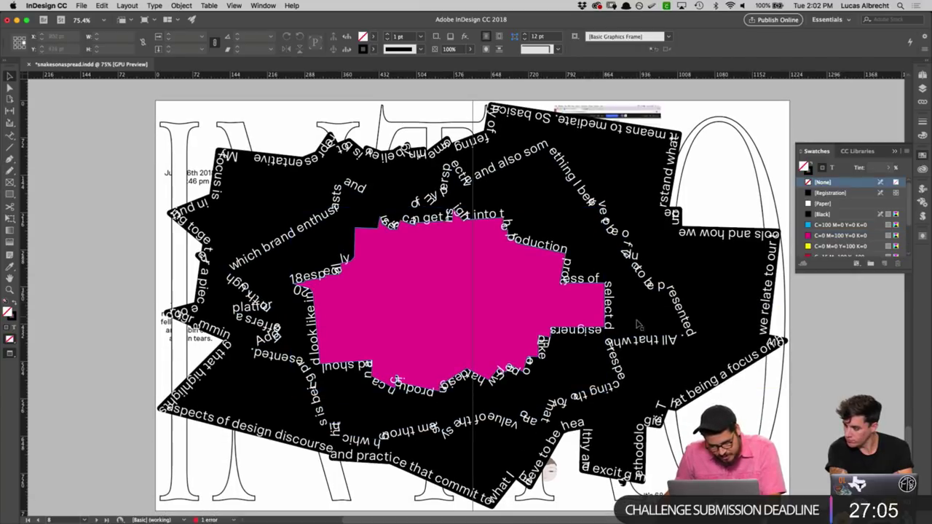
Step: Enlarge the black text-path shape on every side, nudge it left and up, and reflow its threaded text
{"action": "left_click", "coordinate": [691, 300]}
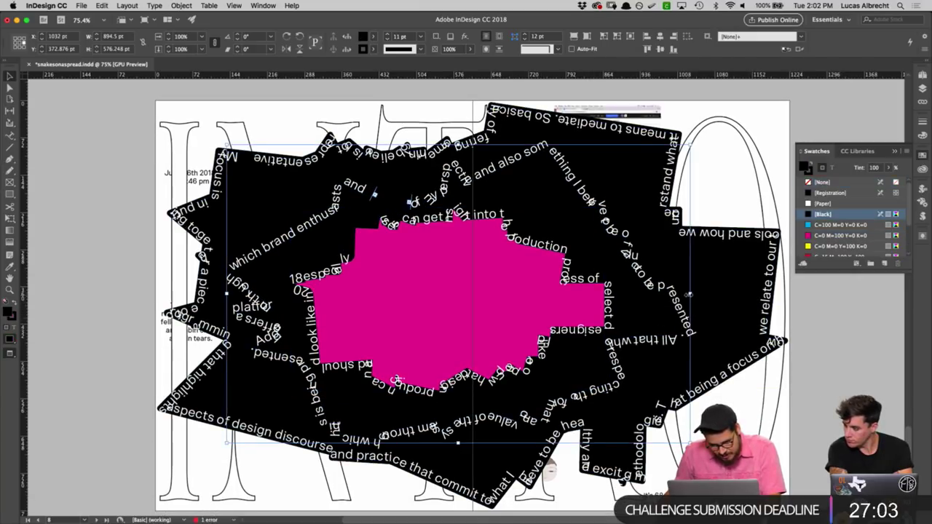
{"action": "left_click_drag", "start_coordinate": [691, 300], "coordinate": [703, 299]}
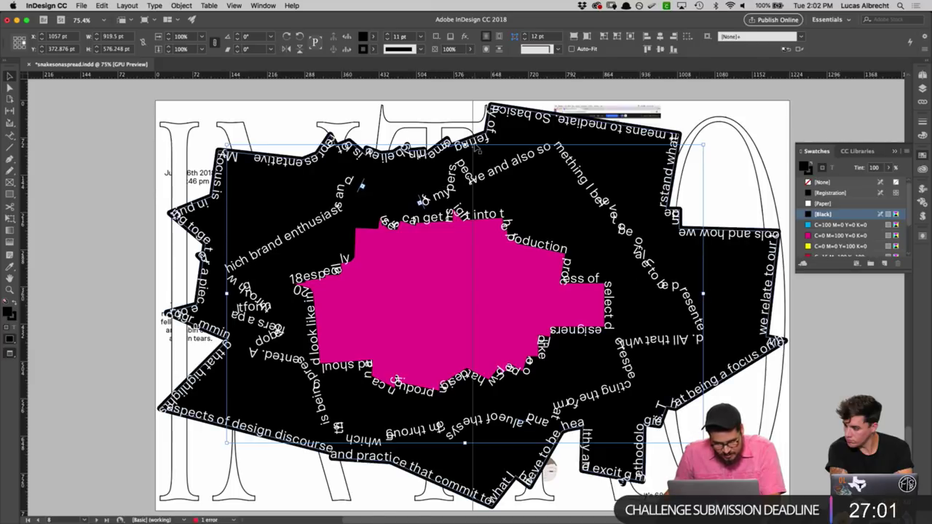
{"action": "left_click_drag", "start_coordinate": [466, 155], "coordinate": [467, 150]}
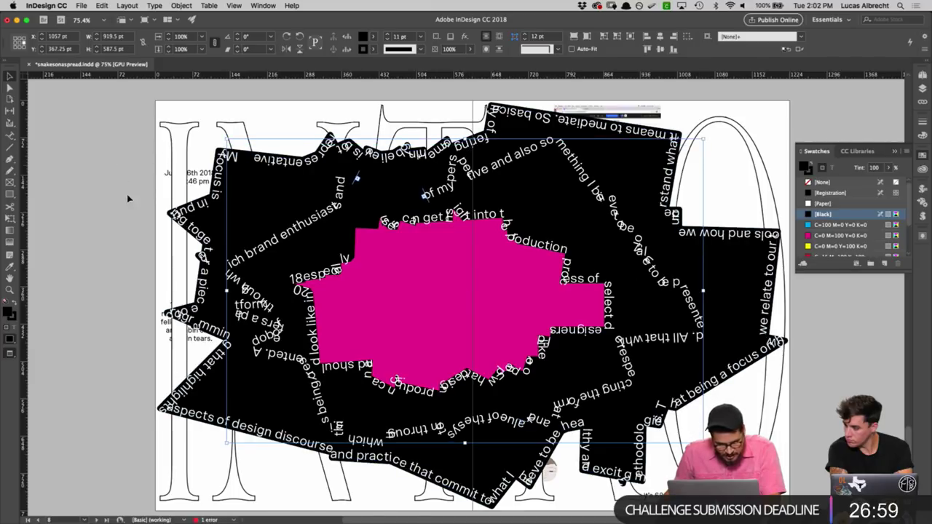
{"action": "left_click_drag", "start_coordinate": [228, 291], "coordinate": [218, 290]}
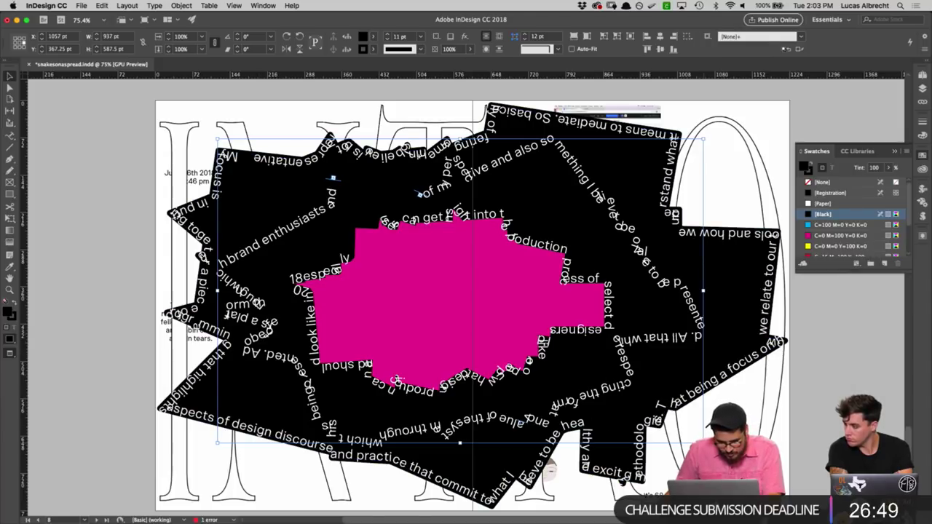
{"action": "left_click_drag", "start_coordinate": [703, 442], "coordinate": [709, 446]}
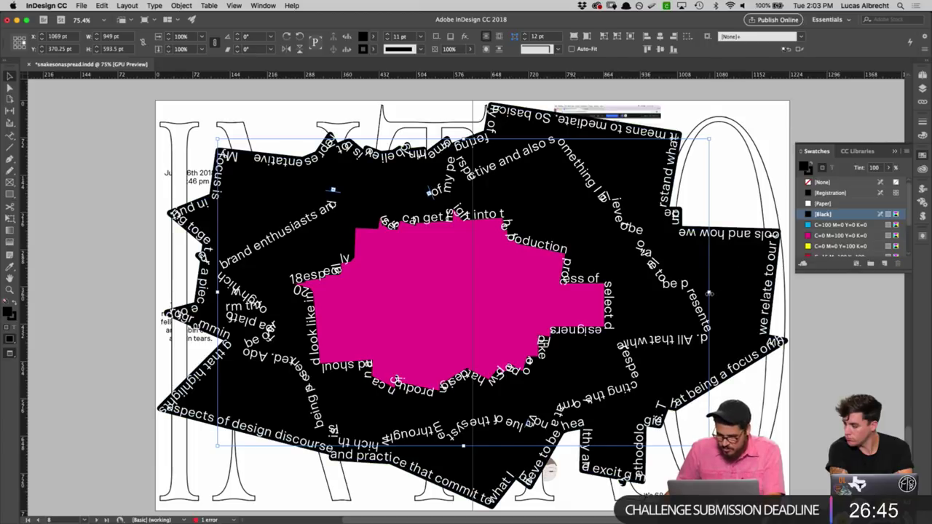
{"action": "left_click_drag", "start_coordinate": [710, 292], "coordinate": [713, 292]}
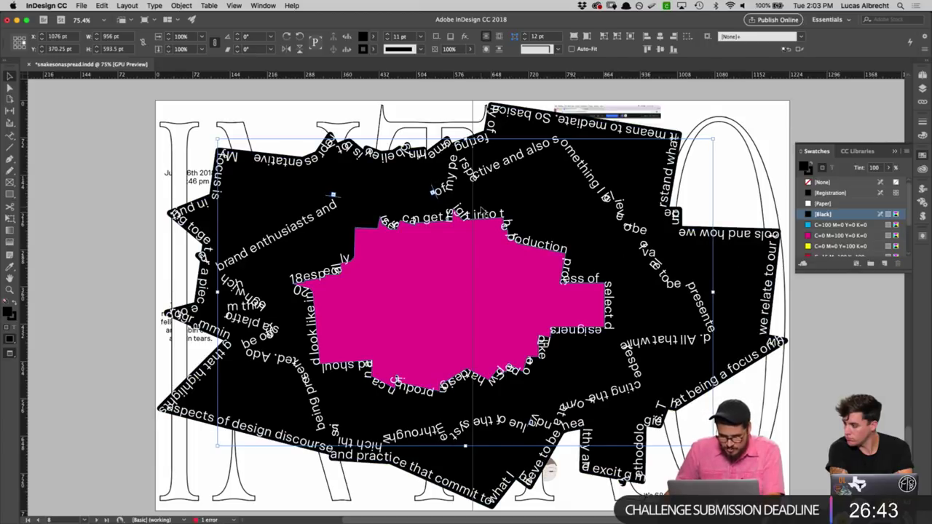
{"action": "key", "text": "Left"}
{"action": "key", "text": "Left"}
{"action": "key", "text": "Left"}
{"action": "key", "text": "Up"}
{"action": "key", "text": "Up"}
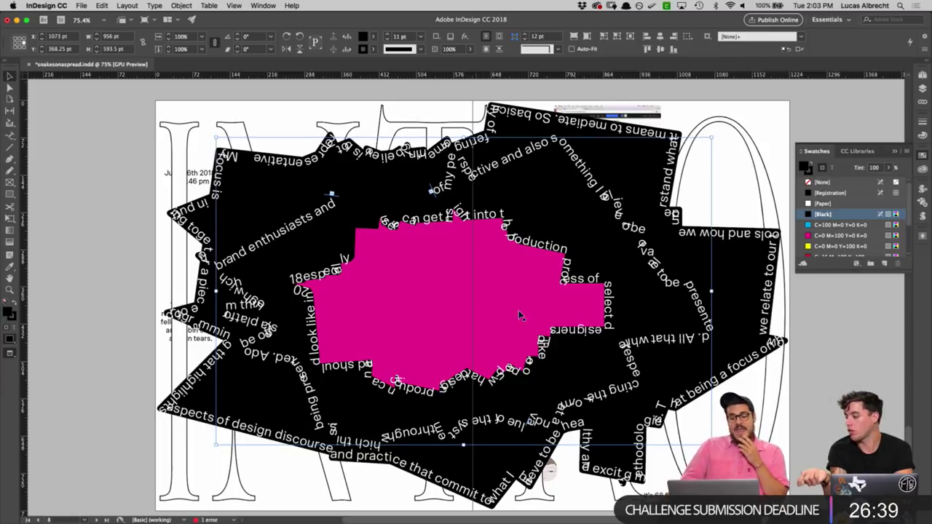
{"action": "left_click", "coordinate": [823, 391]}
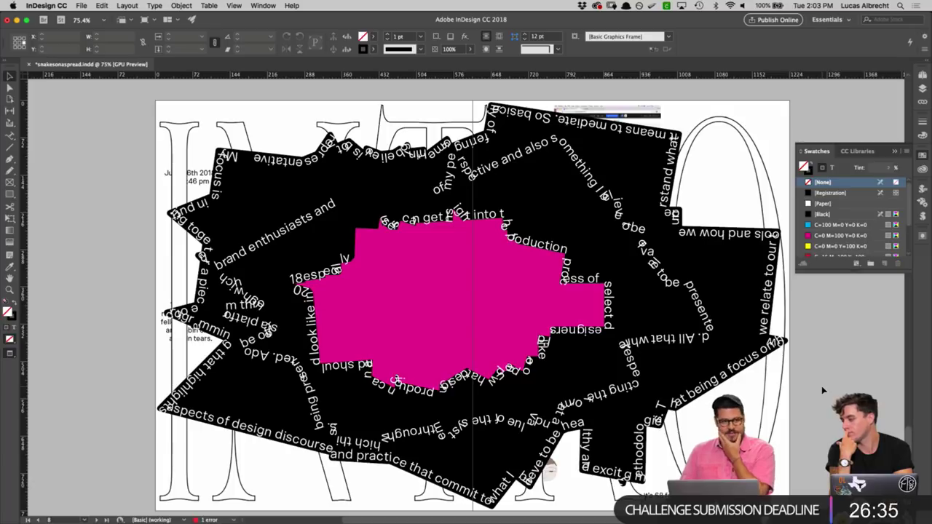
{"action": "left_click", "coordinate": [346, 207]}
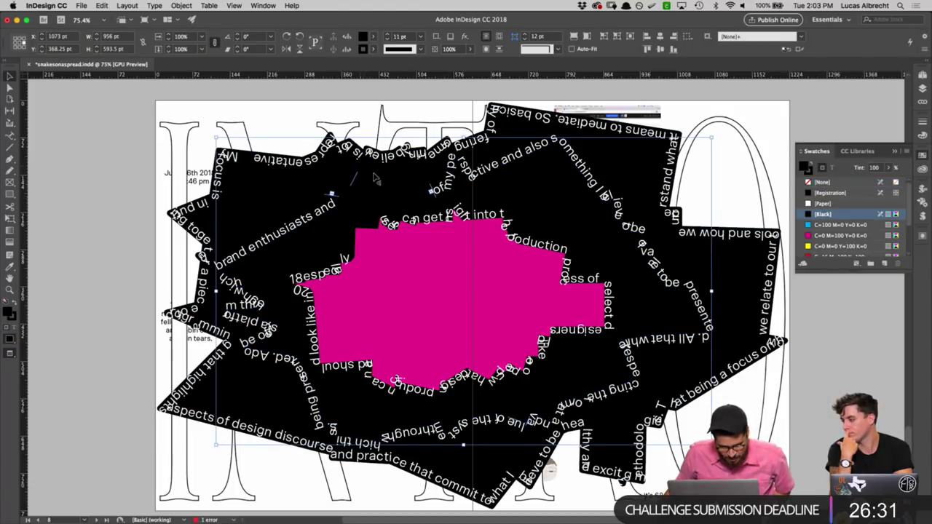
{"action": "key", "text": "super+z"}
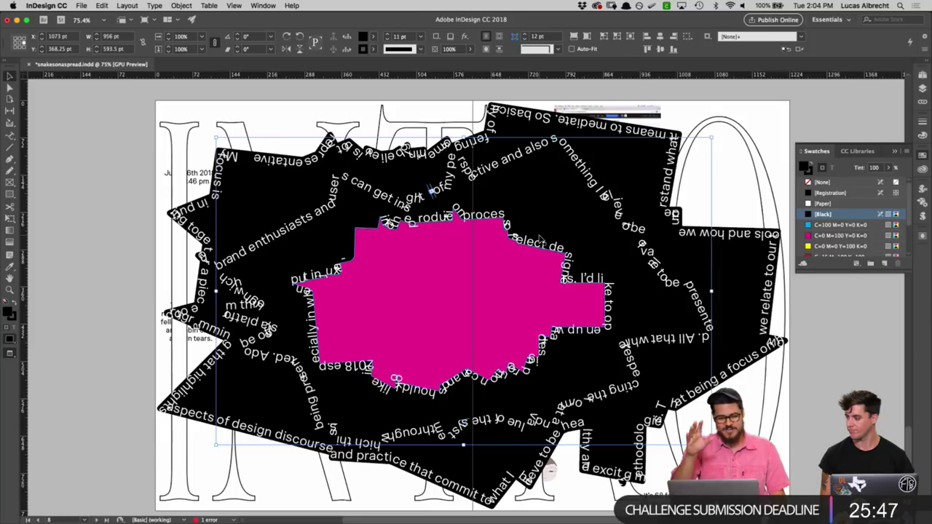
{"action": "left_click", "coordinate": [838, 322]}
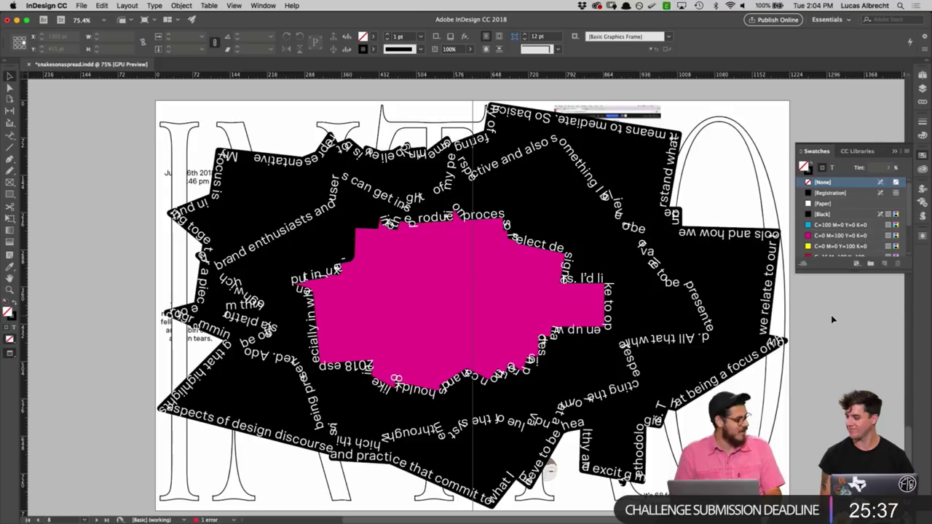
Step: Stretch the magenta shape taller and wider to the right, and delete a stray text-path point
{"action": "left_click", "coordinate": [459, 302]}
{"action": "left_click_drag", "start_coordinate": [448, 397], "coordinate": [448, 405]}
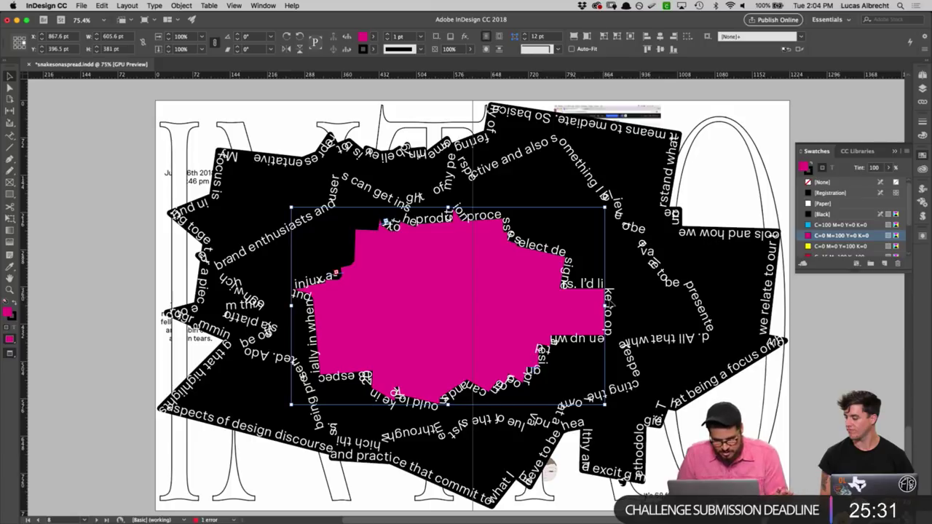
{"action": "left_click_drag", "start_coordinate": [606, 306], "coordinate": [610, 306]}
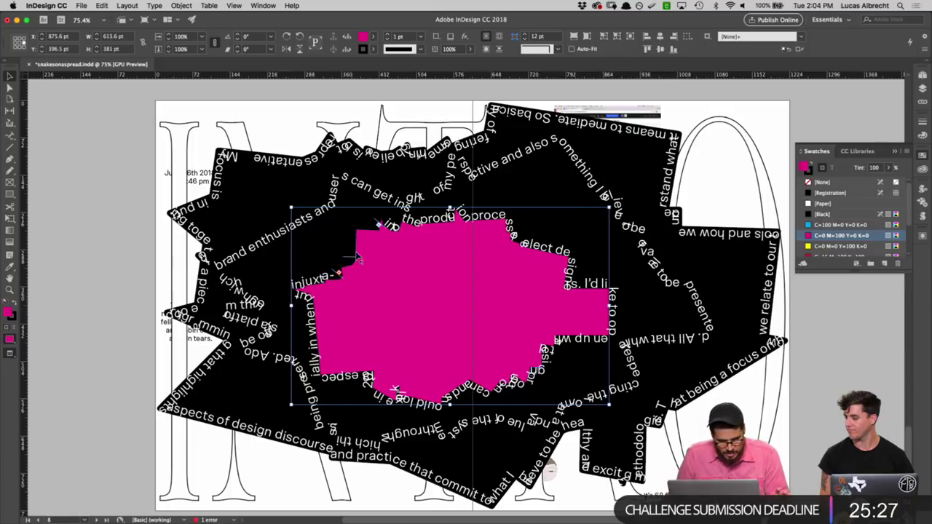
{"action": "key", "text": "Delete"}
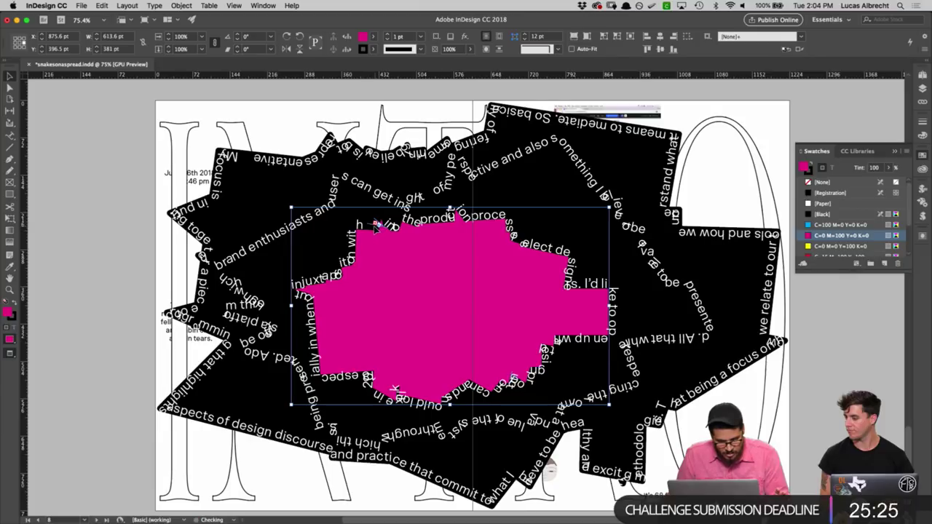
Step: Draw a new empty text frame, about 139 × 189 pt, on the pasteboard beside the spread
{"action": "left_click", "coordinate": [836, 358]}
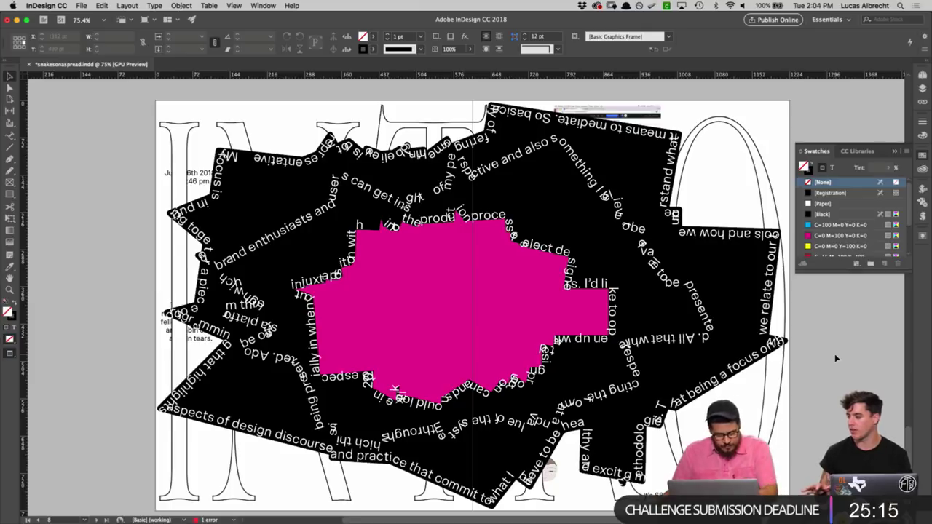
{"action": "left_click", "coordinate": [407, 250]}
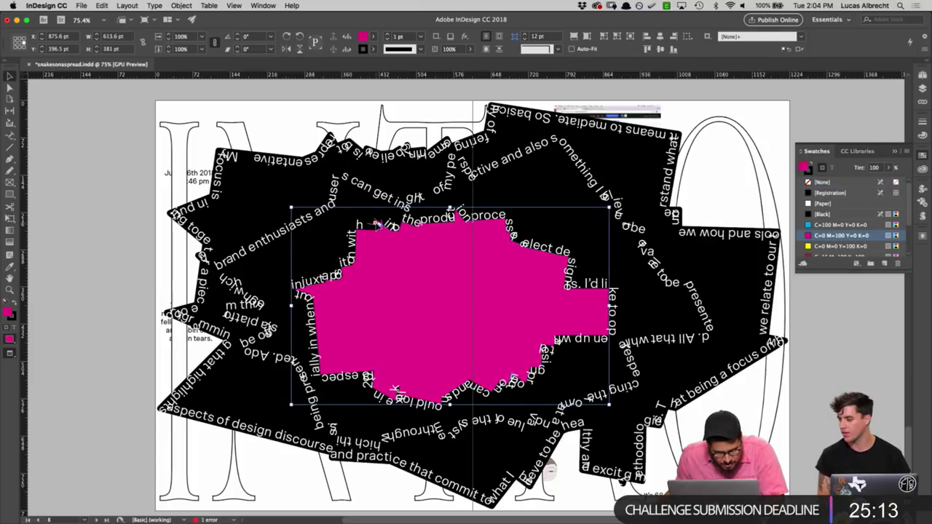
{"action": "left_click_drag", "start_coordinate": [814, 302], "coordinate": [887, 400]}
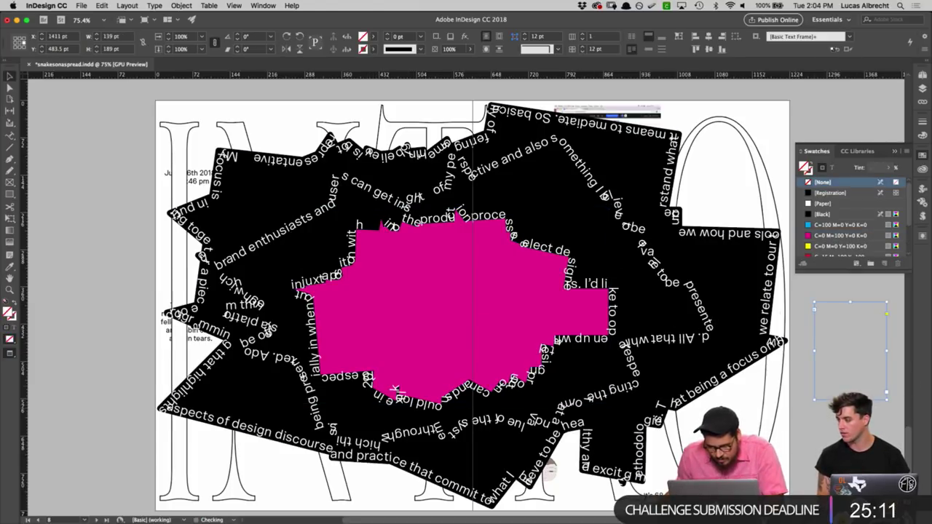
Step: Toggle Preview mode and enlarge the empty text frame to the right of the artwork
{"action": "scroll", "coordinate": [667, 333], "scroll_direction": "right", "scroll_amount": 5}
{"action": "scroll", "coordinate": [668, 333], "scroll_direction": "down", "scroll_amount": 1}
{"action": "key", "text": "w"}
{"action": "key", "text": "super+alt+c"}
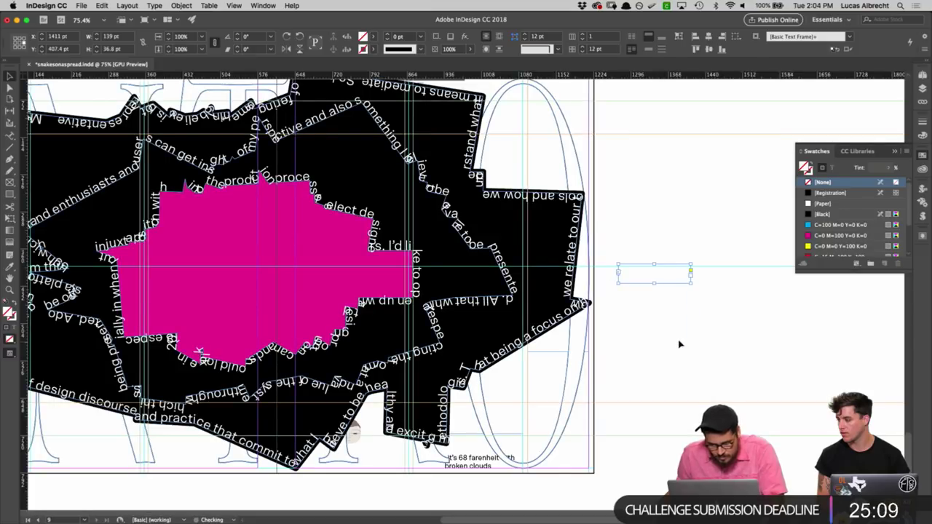
{"action": "scroll", "coordinate": [429, 289], "scroll_direction": "left", "scroll_amount": 5}
{"action": "key", "text": "w"}
{"action": "key", "text": "w"}
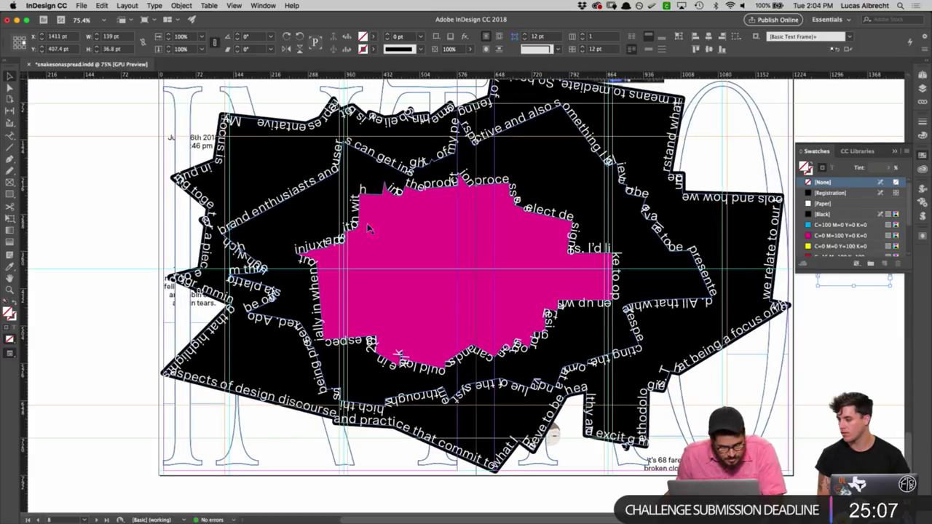
{"action": "left_click", "coordinate": [379, 225]}
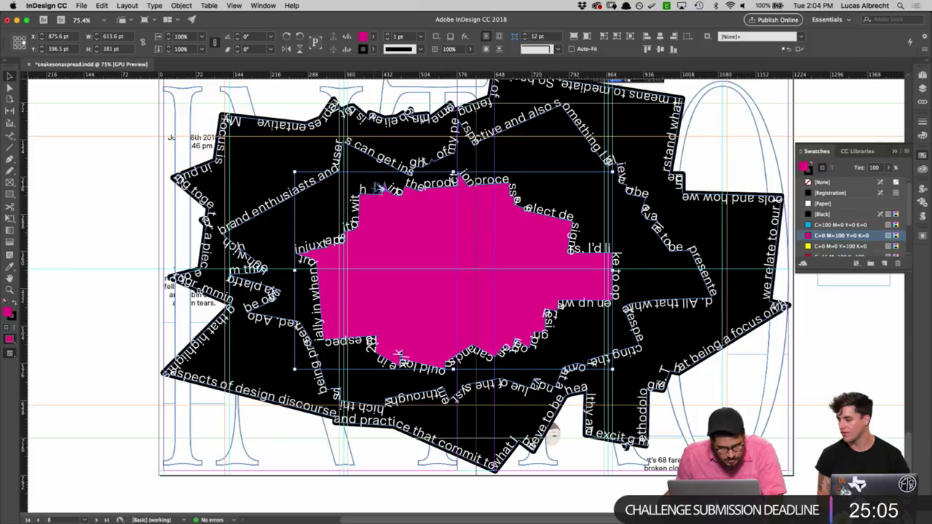
{"action": "left_click_drag", "start_coordinate": [663, 286], "coordinate": [457, 283]}
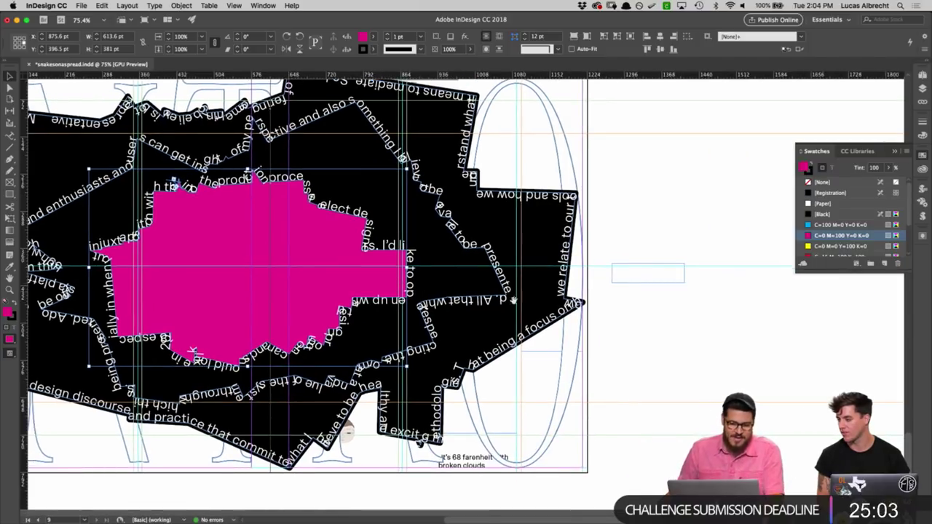
{"action": "left_click", "coordinate": [684, 282]}
{"action": "left_click_drag", "start_coordinate": [685, 282], "coordinate": [816, 397]}
Step: Try white then black for the frame's 'tools of the trade.' text, then delete the text frame
{"action": "double_click", "coordinate": [716, 328]}
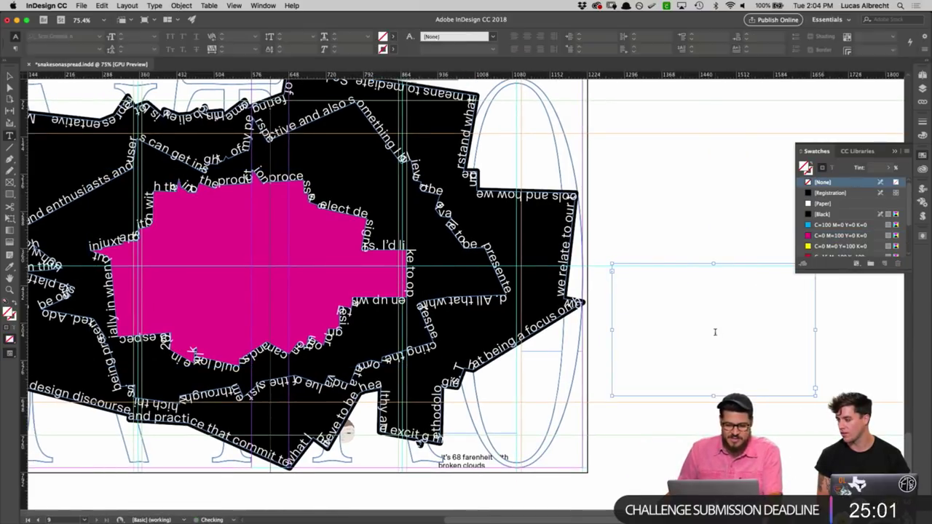
{"action": "key", "text": "ctrl+a"}
{"action": "left_click", "coordinate": [722, 275]}
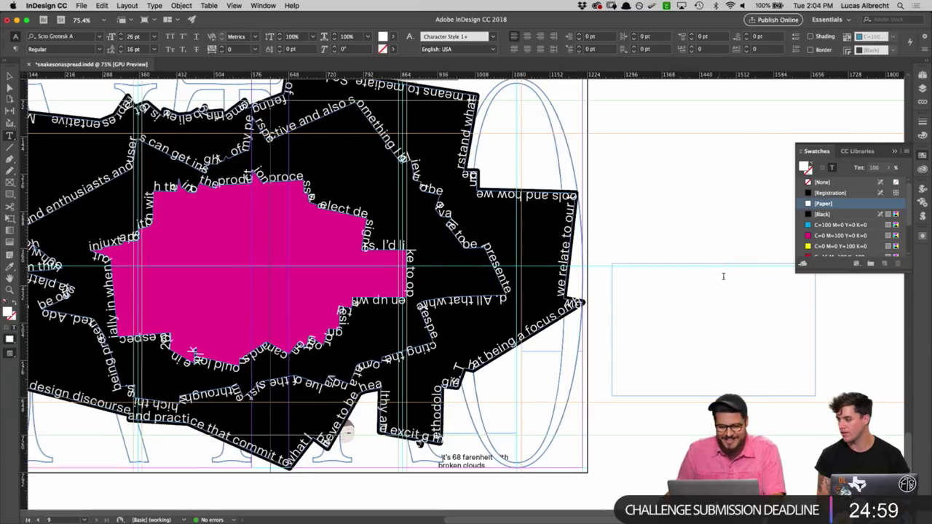
{"action": "left_click", "coordinate": [823, 214]}
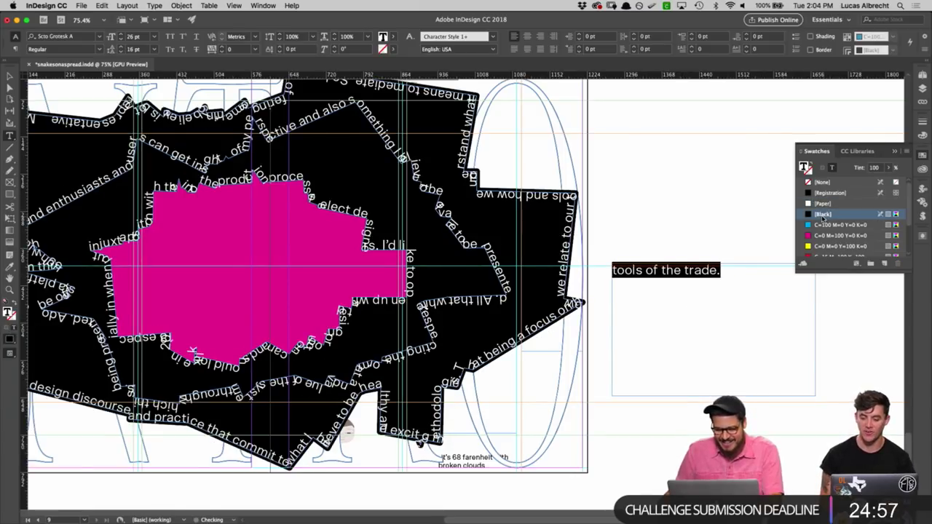
{"action": "key", "text": "Escape"}
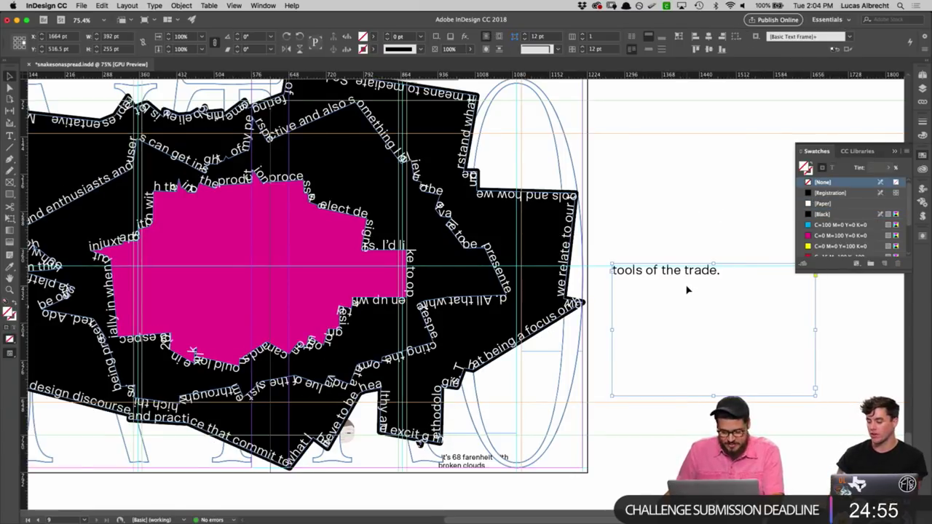
{"action": "key", "text": "Delete"}
{"action": "left_click_drag", "start_coordinate": [658, 255], "coordinate": [733, 283]}
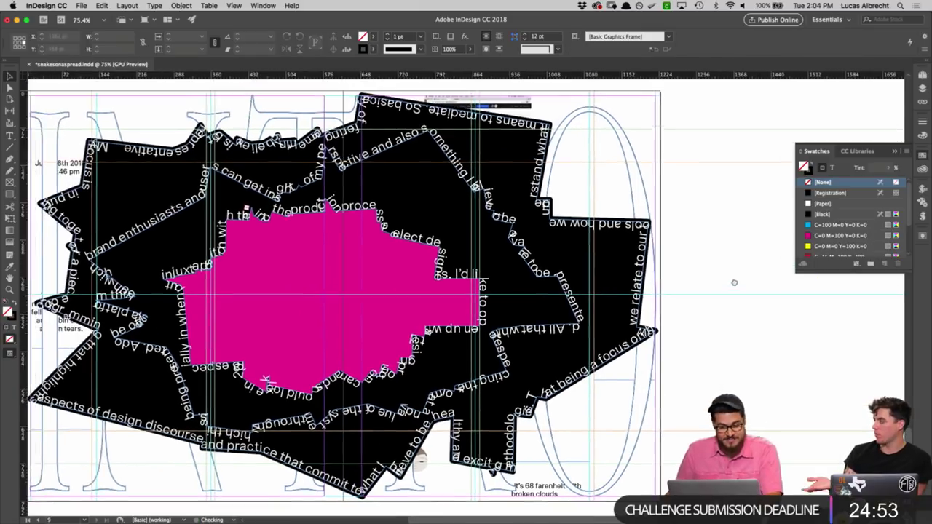
Step: Stretch the magenta shape slightly taller and pull one of its anchor points up and right
{"action": "left_click", "coordinate": [428, 321]}
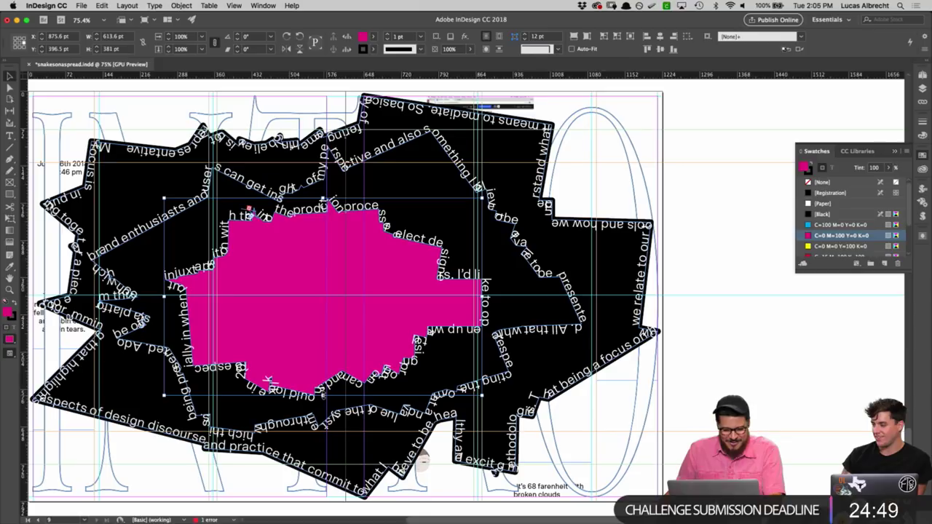
{"action": "left_click_drag", "start_coordinate": [322, 395], "coordinate": [326, 399]}
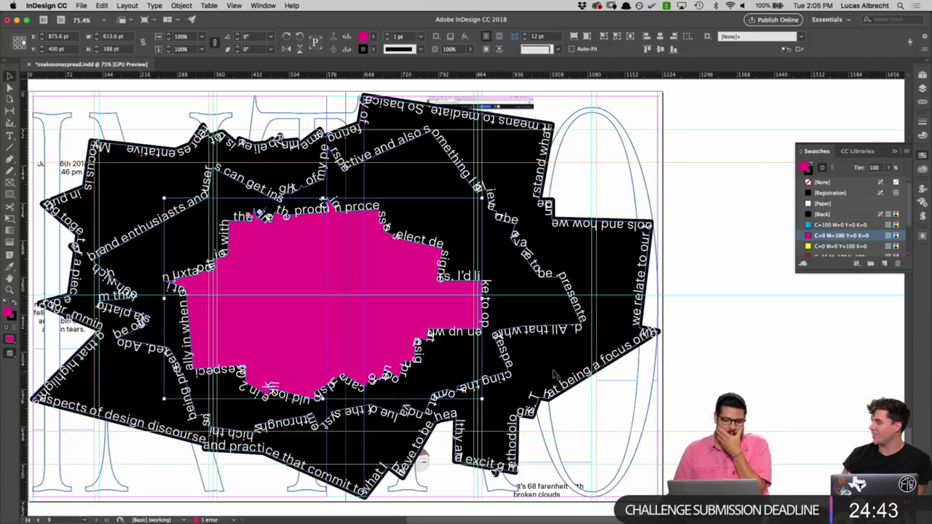
{"action": "left_click", "coordinate": [780, 382]}
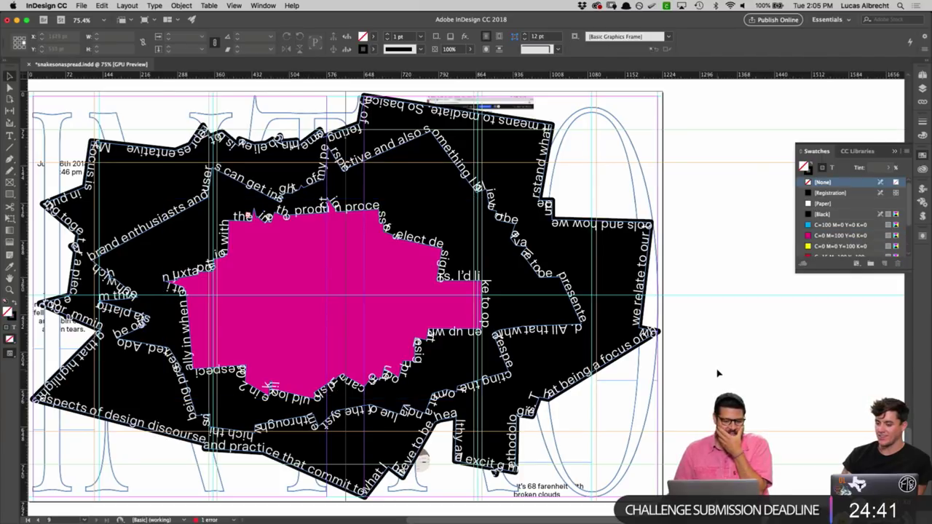
{"action": "key", "text": "a"}
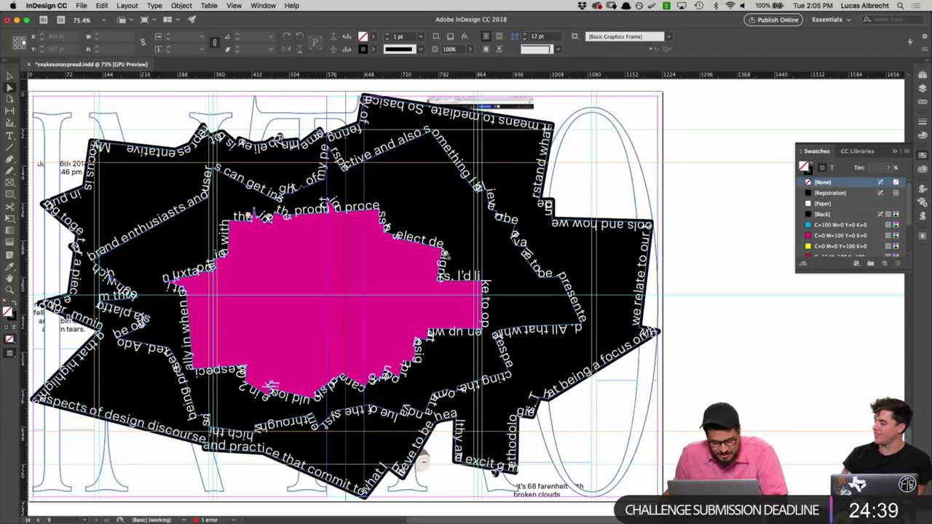
{"action": "left_click", "coordinate": [444, 255]}
{"action": "left_click_drag", "start_coordinate": [444, 255], "coordinate": [482, 217]}
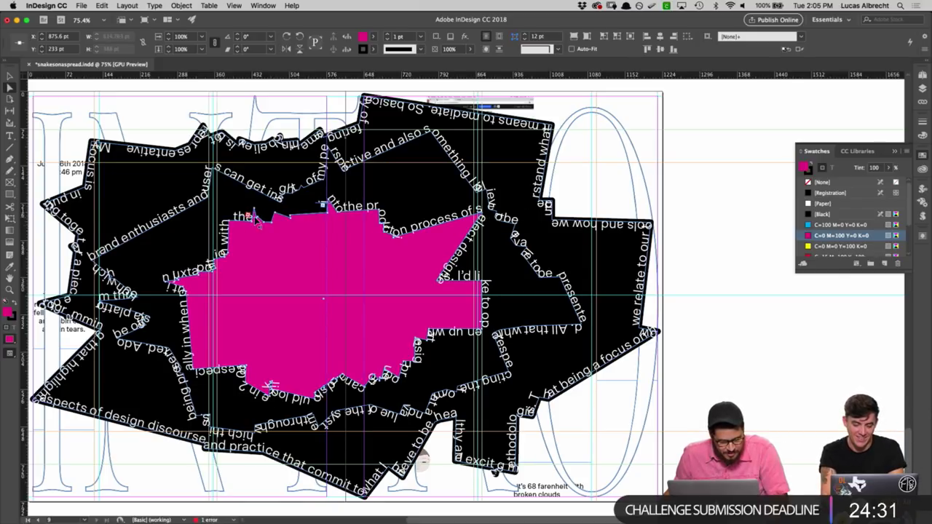
Step: Colour all the magenta shape's edge text white with [Paper], then reselect the shape
{"action": "key", "text": "t"}
{"action": "left_click", "coordinate": [299, 220]}
{"action": "key", "text": "super+a"}
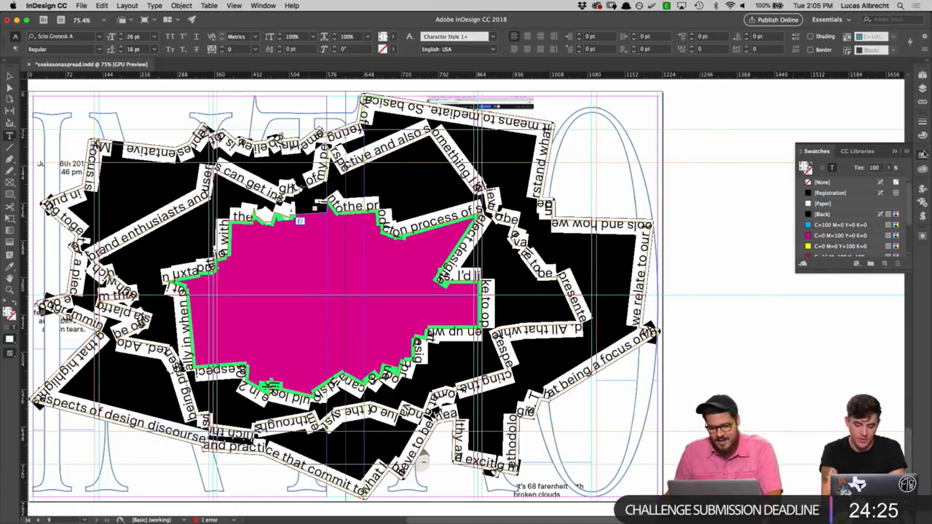
{"action": "left_click", "coordinate": [829, 204]}
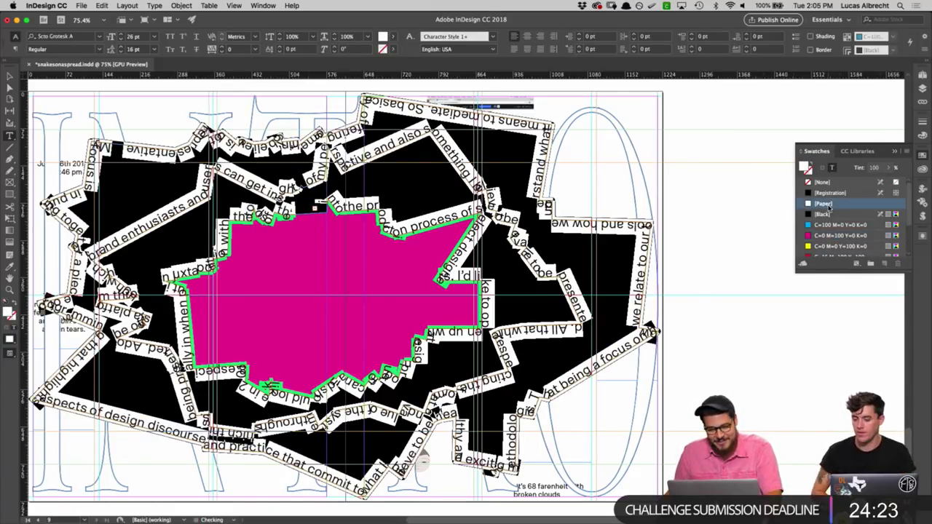
{"action": "key", "text": "Escape"}
{"action": "left_click", "coordinate": [774, 235]}
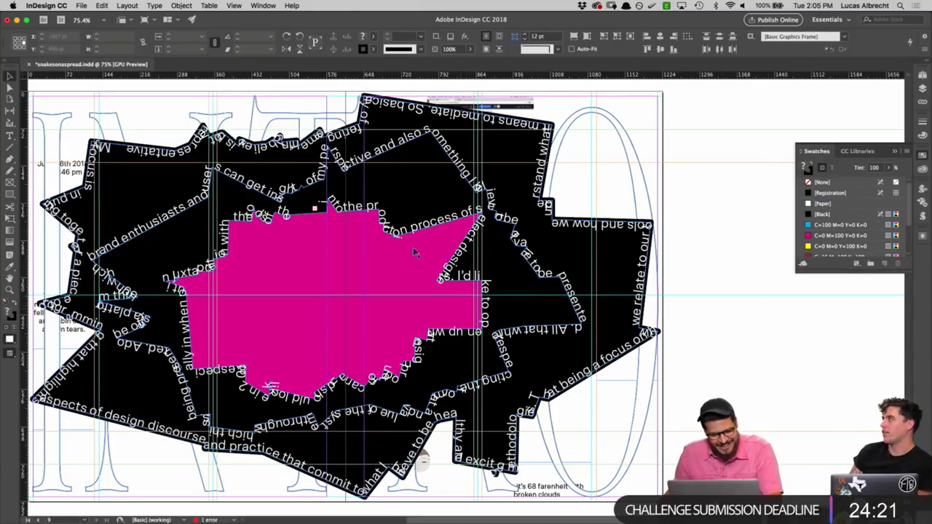
{"action": "left_click", "coordinate": [295, 232]}
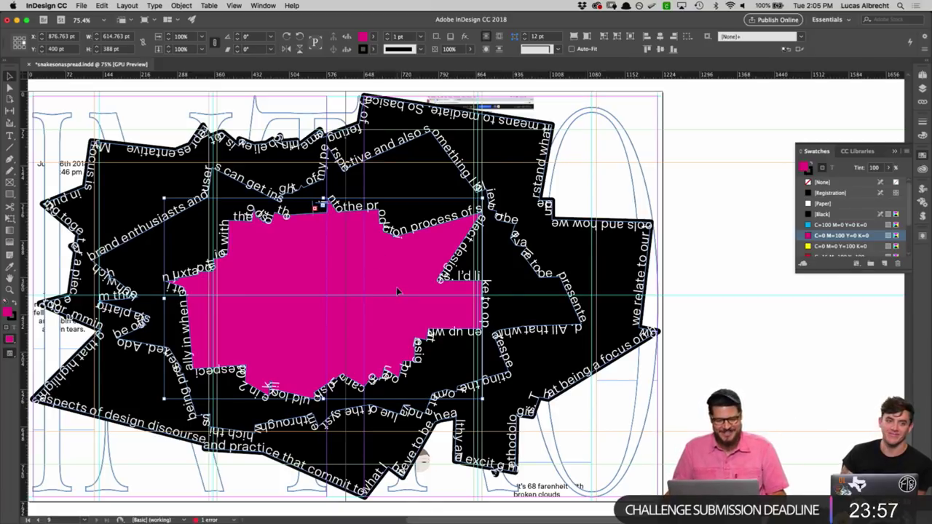
{"action": "left_click", "coordinate": [826, 347]}
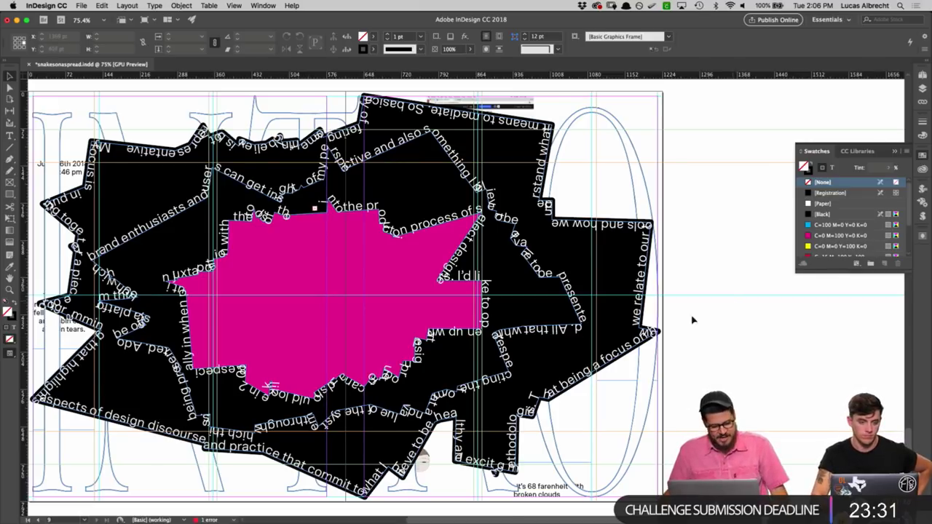
{"action": "mouse_move", "coordinate": [523, 511]}
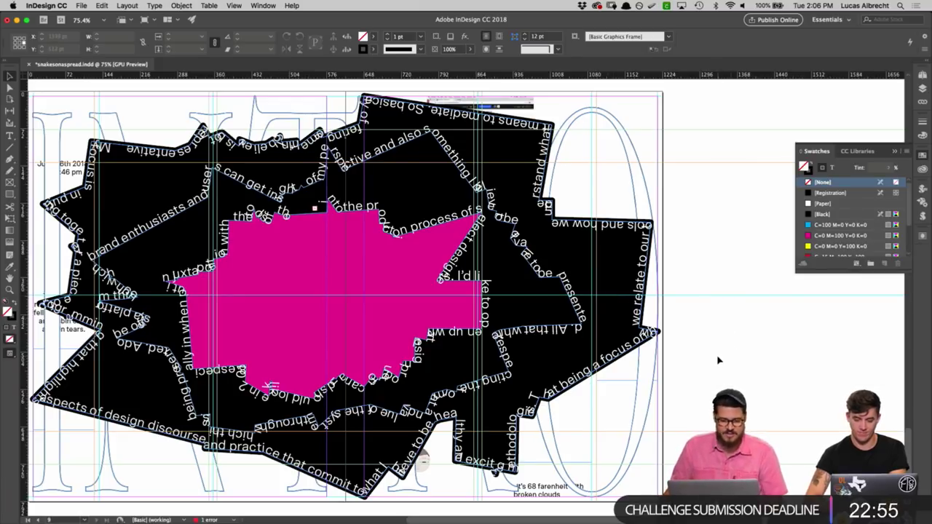
Step: Drag several magenta shape anchors so its left edge juts into a long sharp point and its right tip pulls inward
{"action": "left_click", "coordinate": [360, 291]}
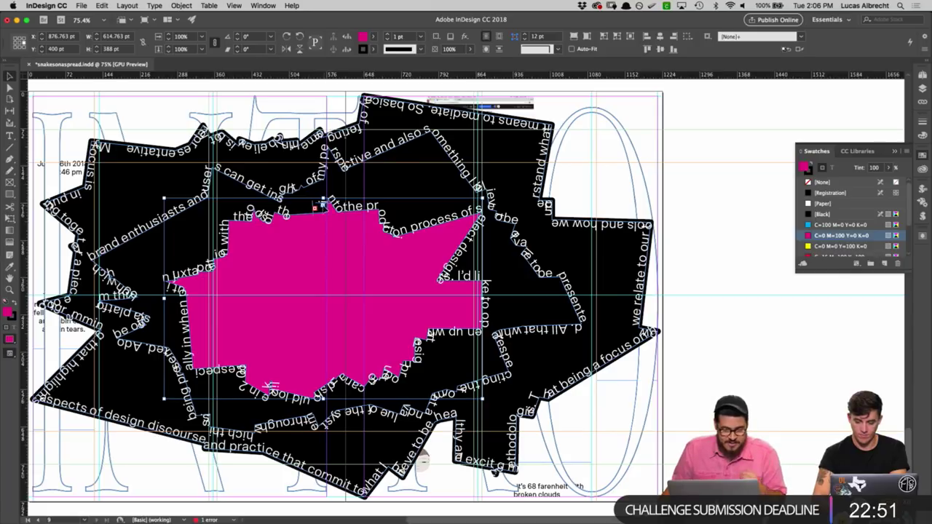
{"action": "key", "text": "a"}
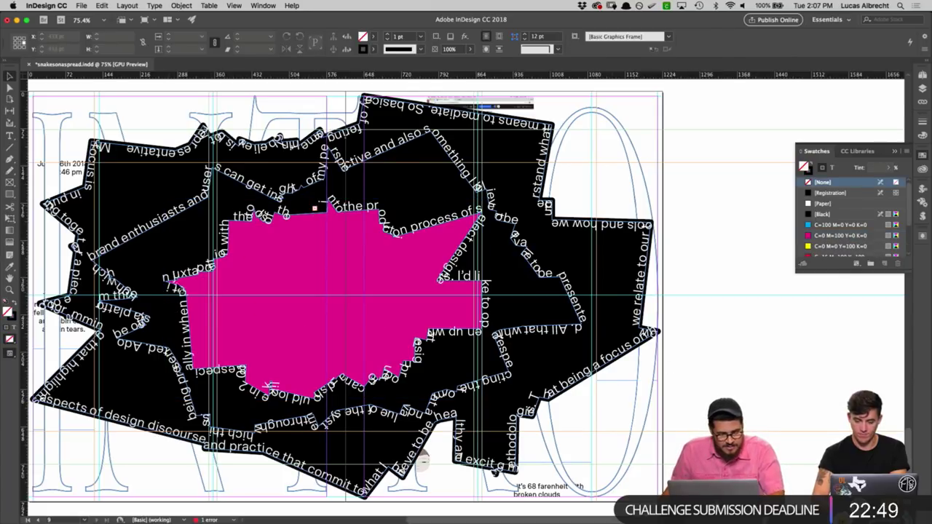
{"action": "left_click", "coordinate": [136, 269]}
{"action": "left_click_drag", "start_coordinate": [137, 269], "coordinate": [106, 261]}
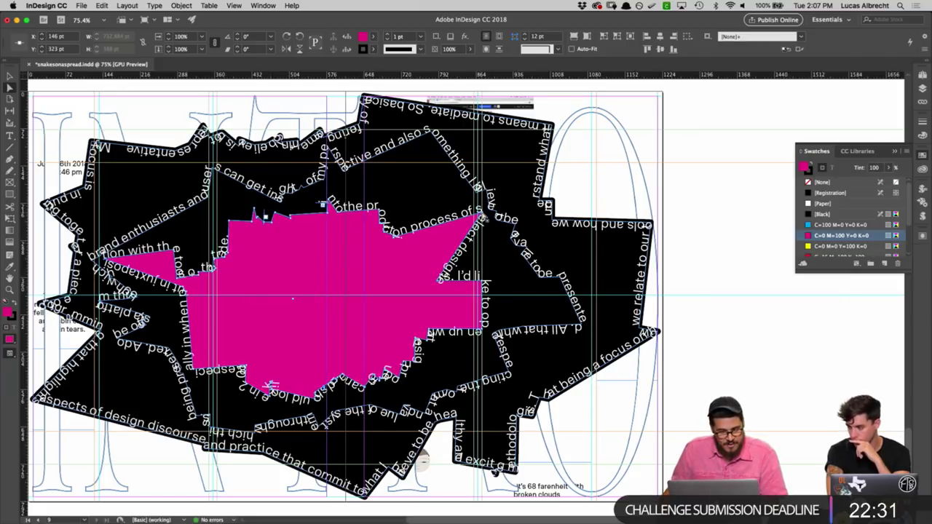
{"action": "left_click_drag", "start_coordinate": [482, 217], "coordinate": [453, 237]}
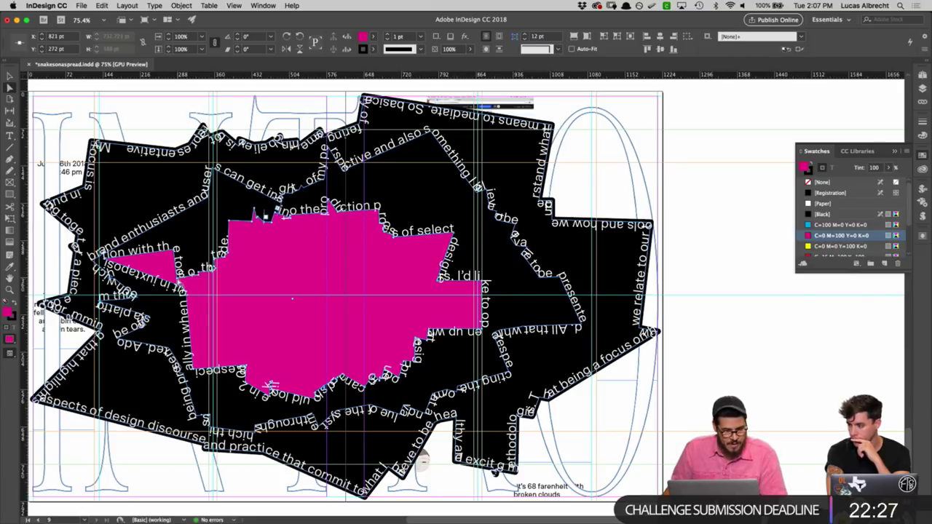
{"action": "left_click_drag", "start_coordinate": [182, 281], "coordinate": [207, 273]}
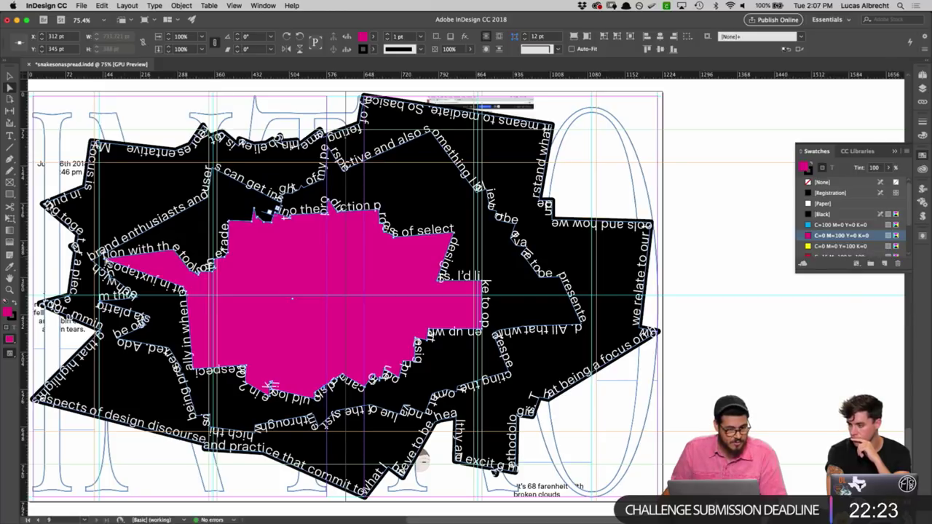
{"action": "left_click_drag", "start_coordinate": [108, 262], "coordinate": [153, 260]}
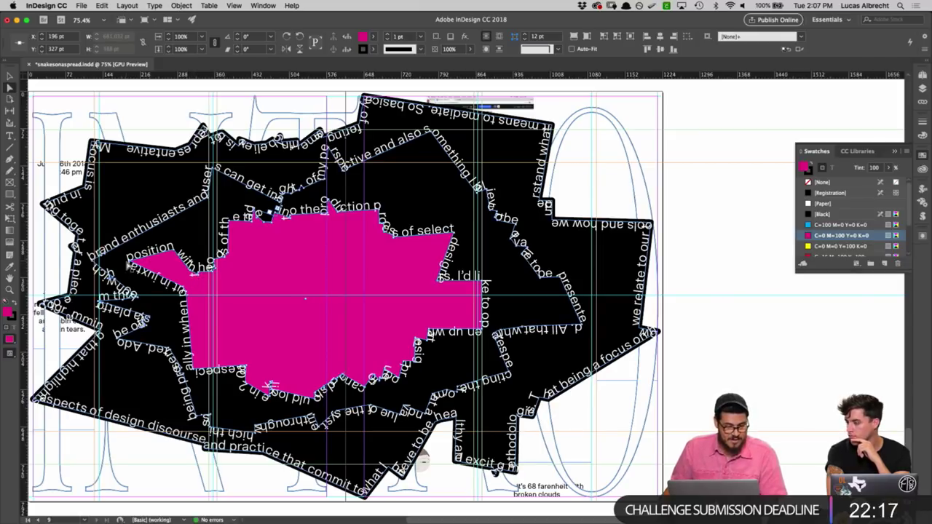
{"action": "left_click_drag", "start_coordinate": [130, 262], "coordinate": [135, 274]}
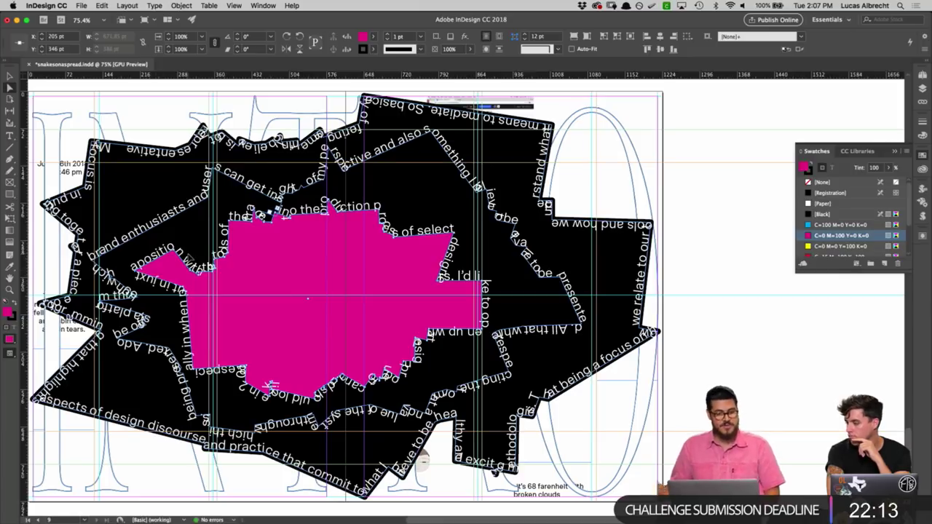
Step: Apply the [Black] swatch to the magenta centre shape and view the spread in Preview mode
{"action": "key", "text": "v"}
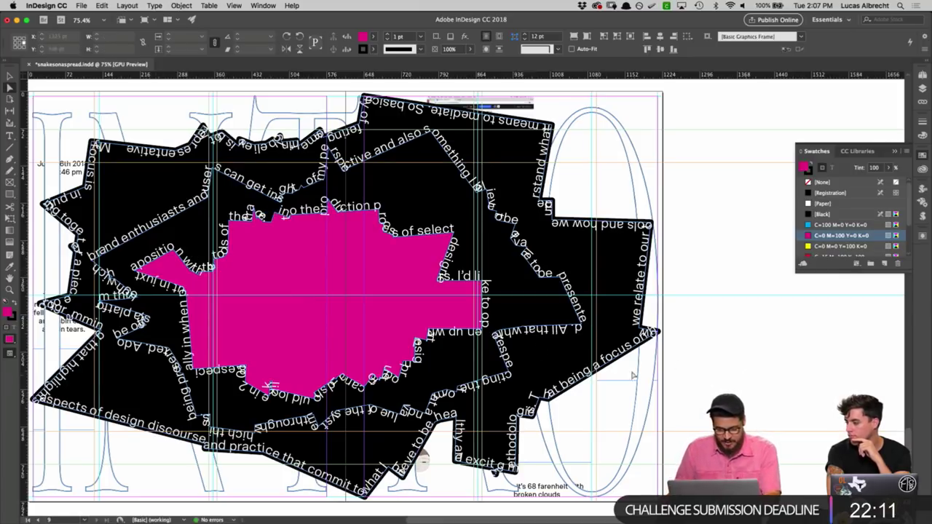
{"action": "left_click", "coordinate": [403, 307]}
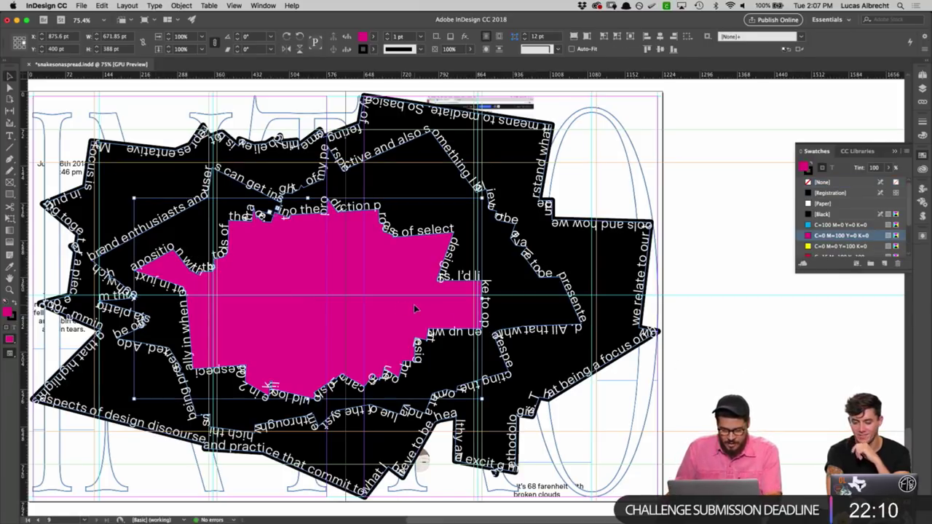
{"action": "left_click", "coordinate": [838, 215]}
{"action": "left_click", "coordinate": [677, 273]}
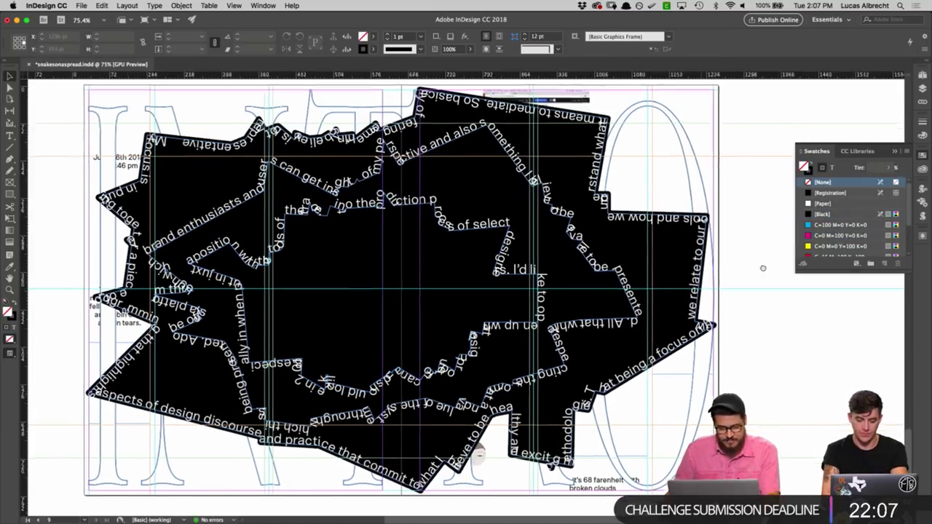
{"action": "key", "text": "w"}
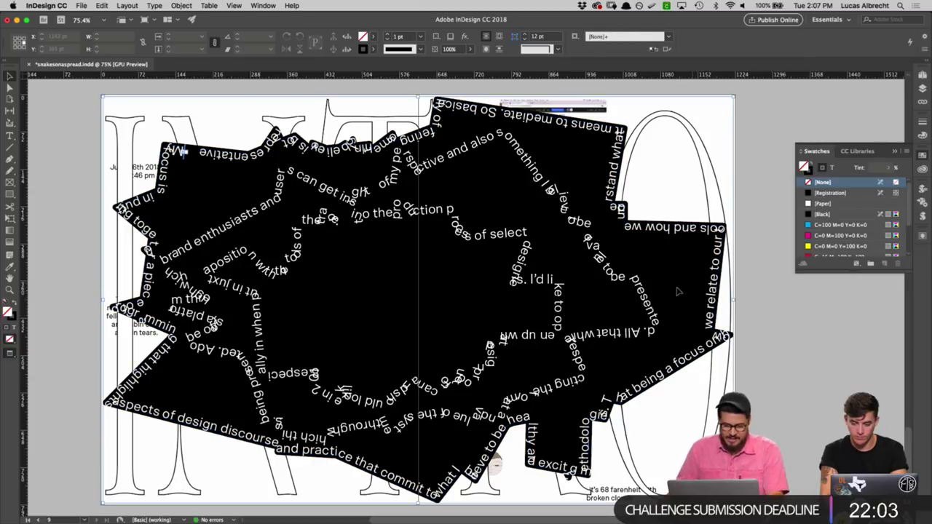
{"action": "left_click", "coordinate": [680, 293]}
{"action": "left_click", "coordinate": [806, 333]}
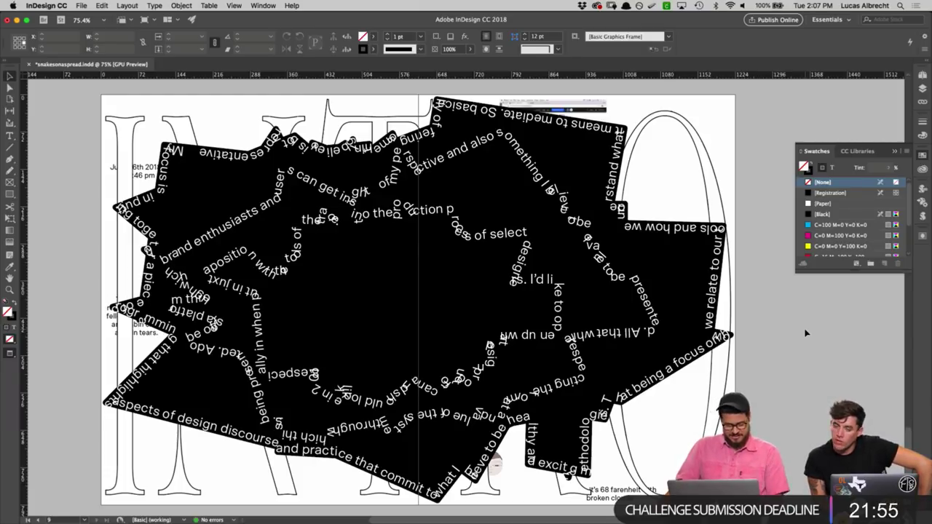
{"action": "mouse_move", "coordinate": [525, 508]}
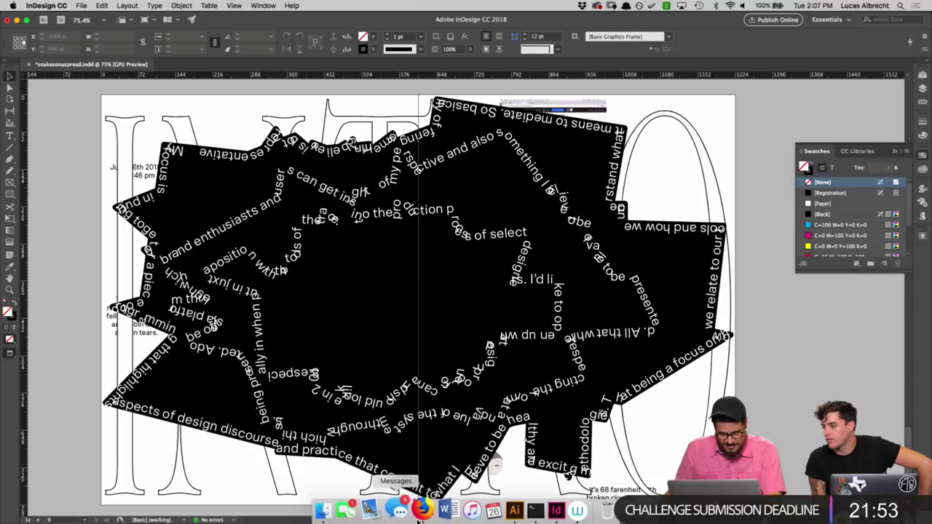
{"action": "key", "text": "super+Tab"}
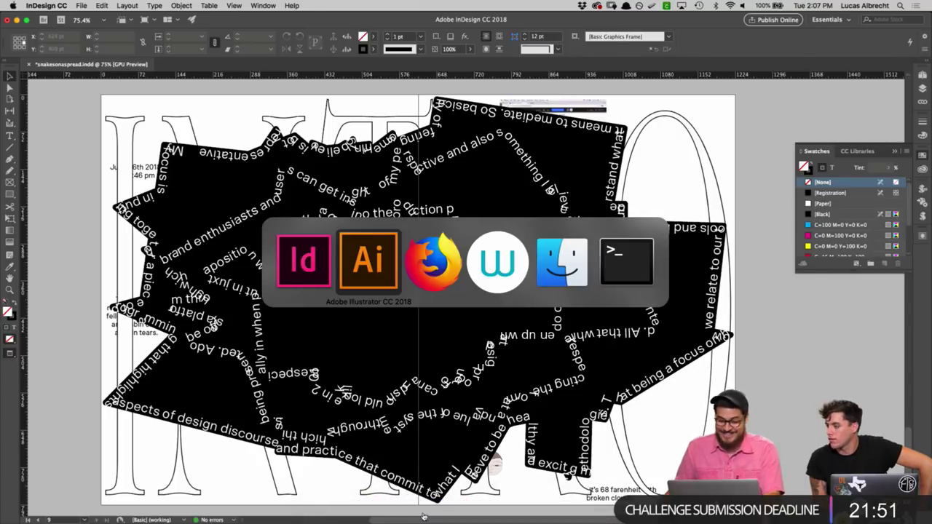
{"action": "key", "text": "super+Tab"}
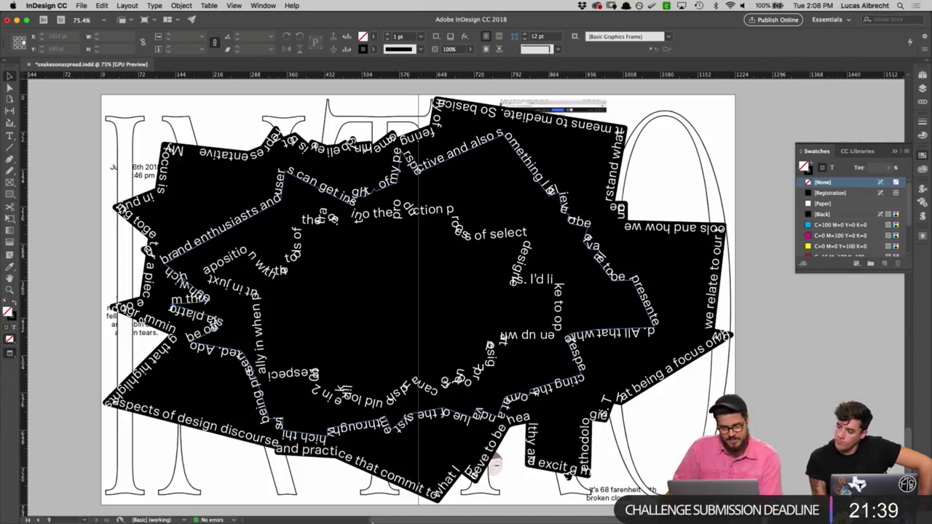
{"action": "mouse_move", "coordinate": [378, 518]}
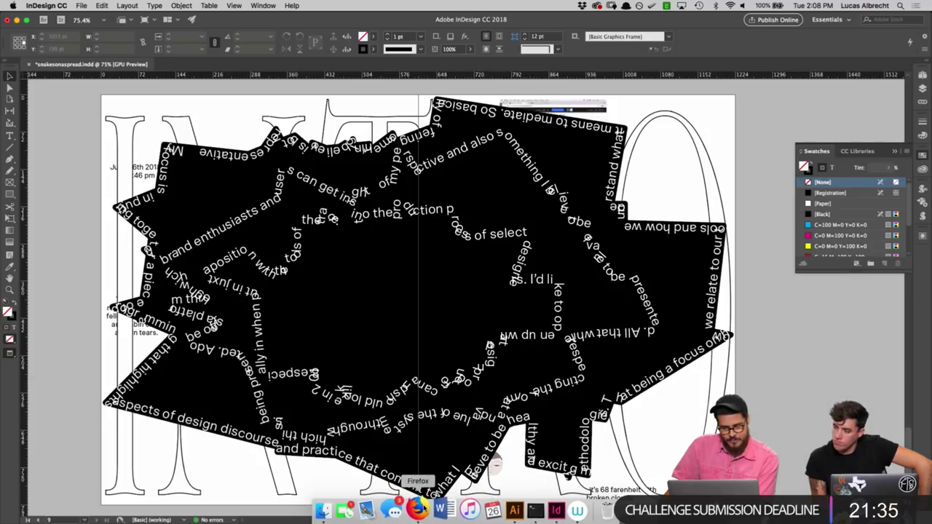
Step: In the ADOBEDITORIAL Google Doc, select the 'Complicating my authorship…' Intro sentence and copy it
{"action": "left_click", "coordinate": [419, 508]}
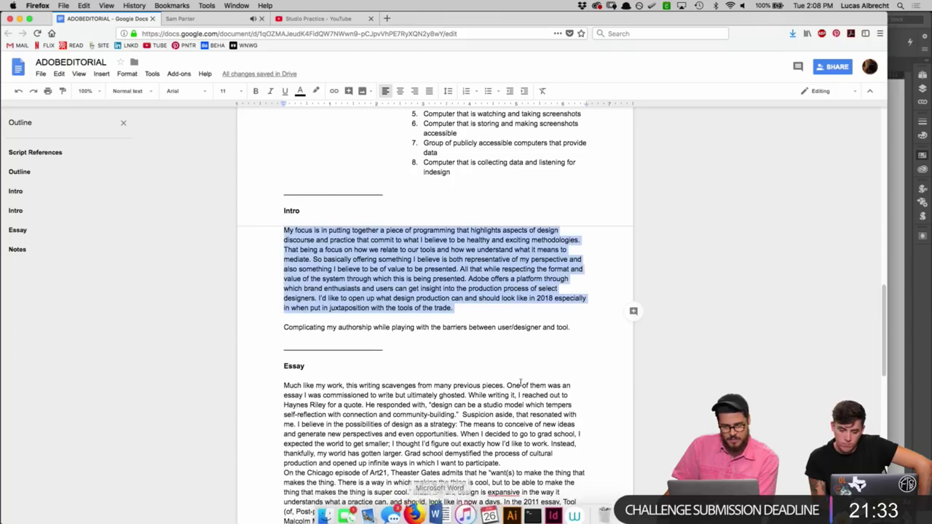
{"action": "left_click_drag", "start_coordinate": [575, 327], "coordinate": [285, 328]}
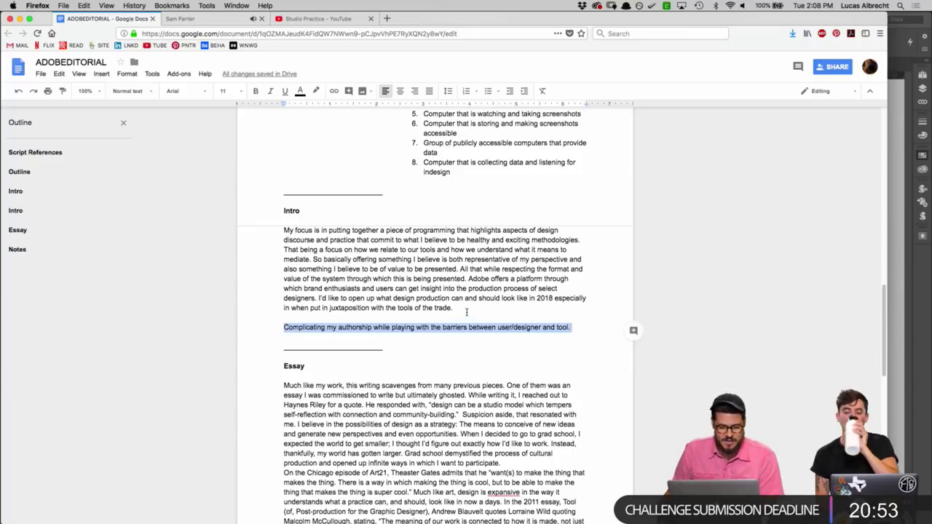
{"action": "left_click_drag", "start_coordinate": [466, 310], "coordinate": [251, 232]}
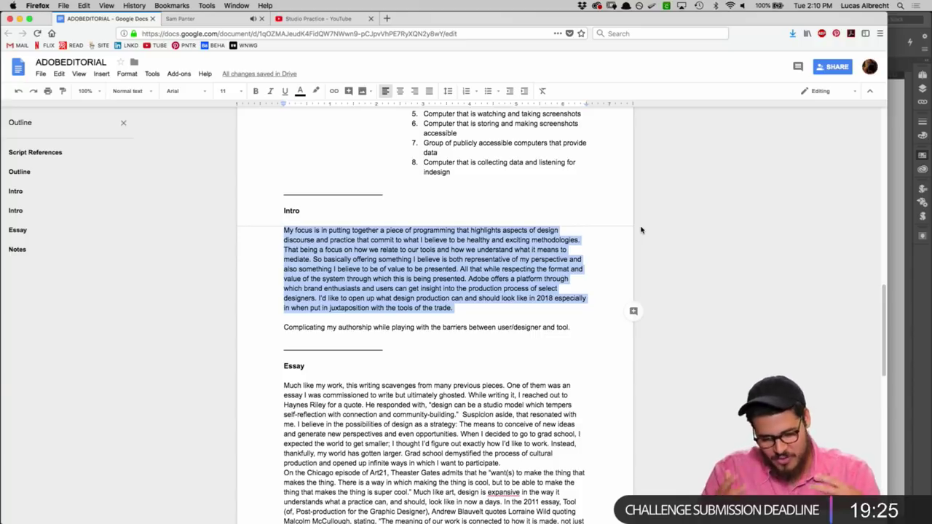
{"action": "key", "text": "super+Tab"}
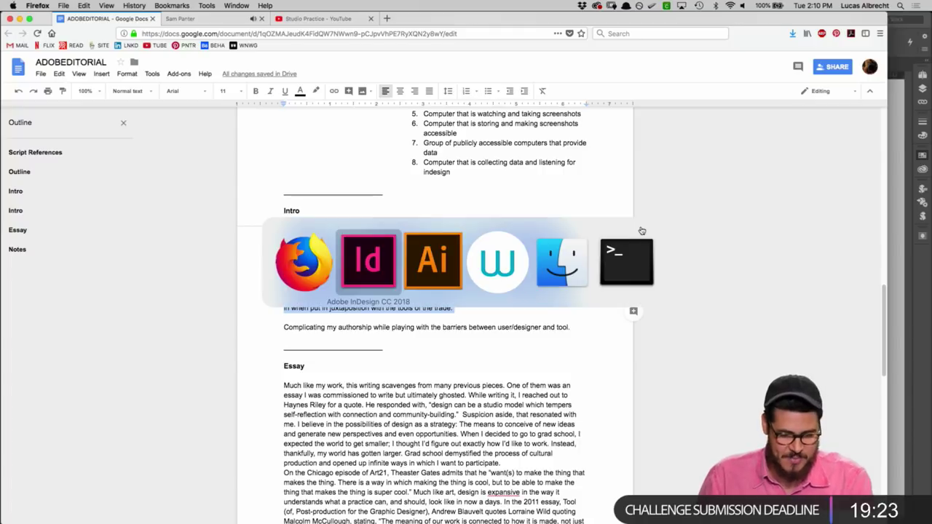
{"action": "key", "text": "super+Tab"}
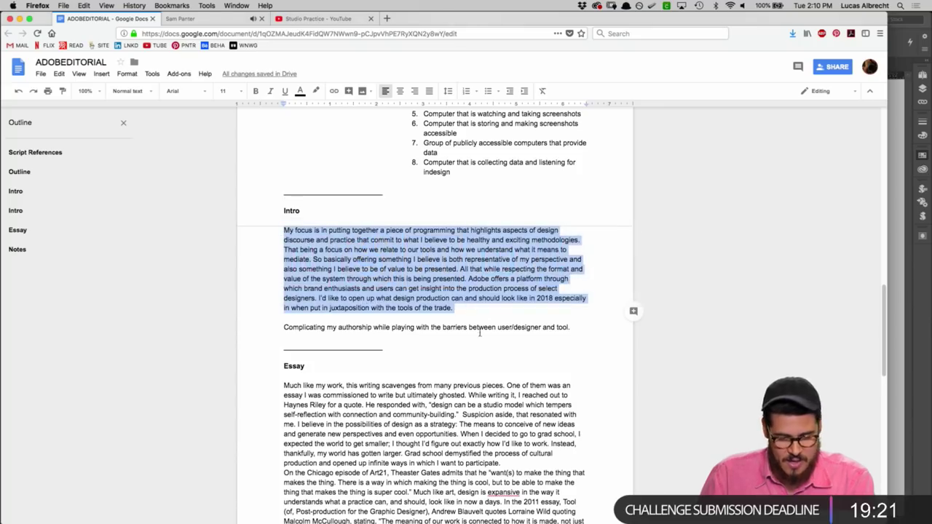
{"action": "left_click_drag", "start_coordinate": [576, 328], "coordinate": [285, 320]}
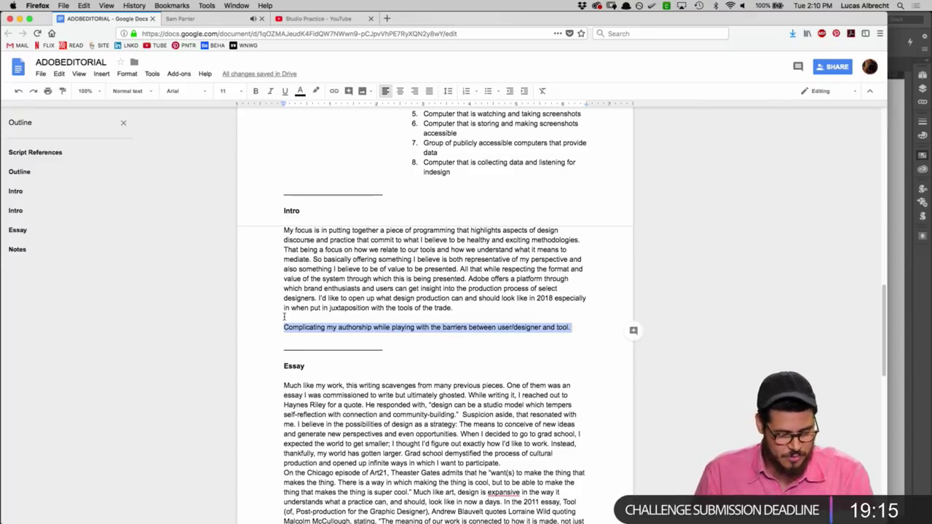
{"action": "key", "text": "super+c"}
Step: Paste the copied sentence into InDesign, colour it white with the Paper swatch, and enlarge it
{"action": "key", "text": "super+Tab"}
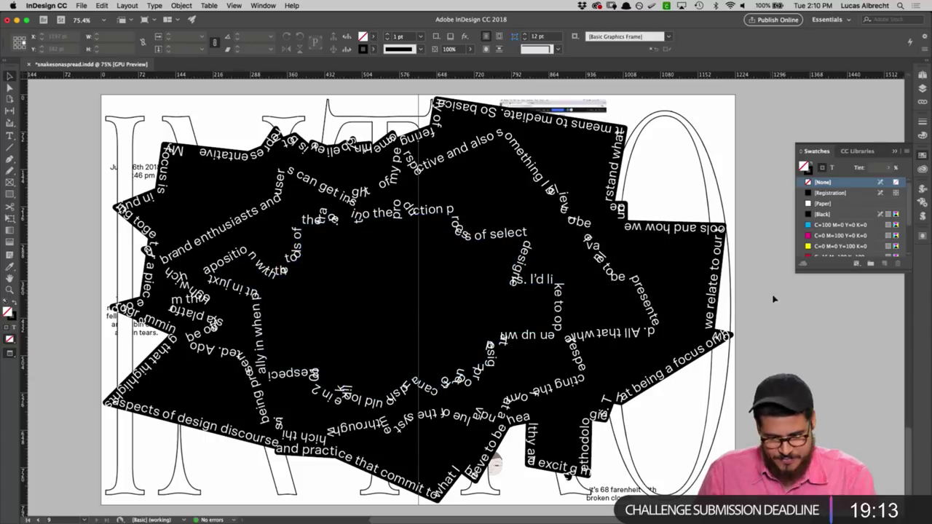
{"action": "key", "text": "super+v"}
{"action": "double_click", "coordinate": [465, 279]}
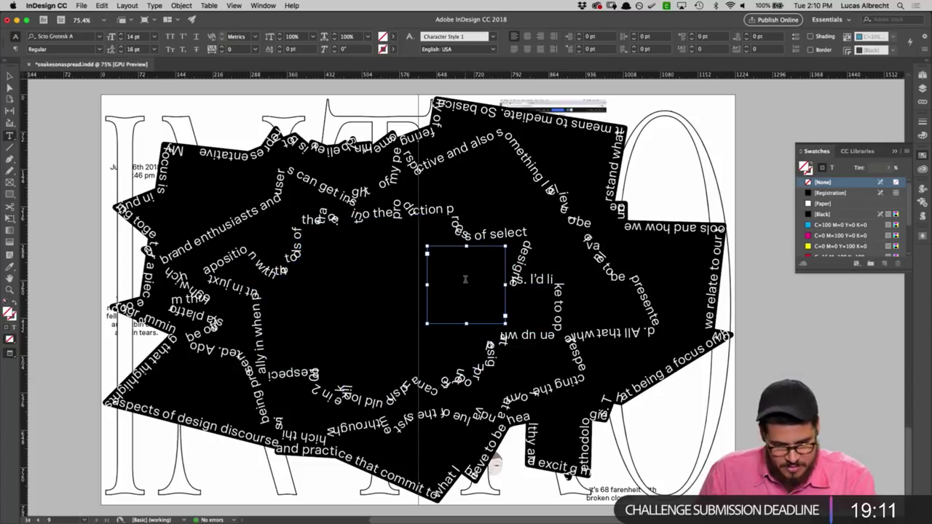
{"action": "key", "text": "super+a"}
{"action": "left_click", "coordinate": [827, 204]}
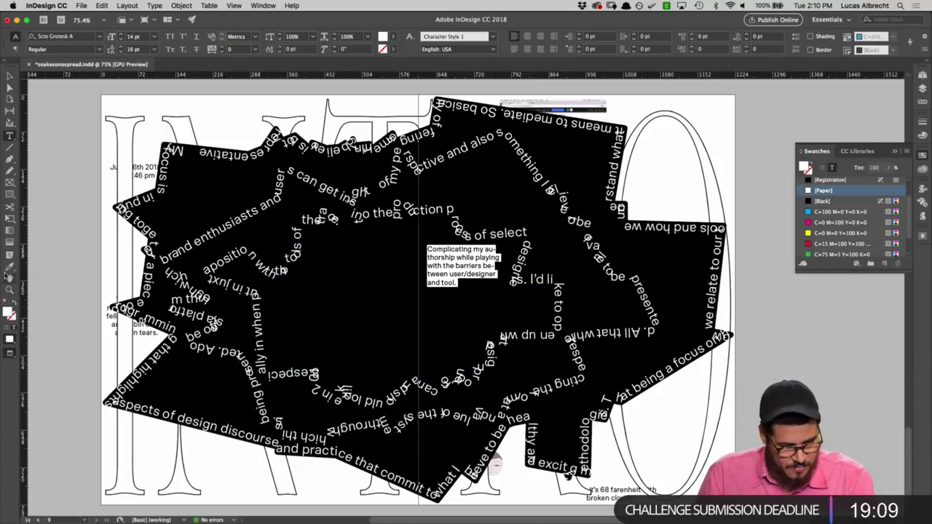
{"action": "key", "text": "super+shift+period"}
{"action": "key", "text": "super+shift+period"}
{"action": "key", "text": "super+shift+period"}
{"action": "key", "text": "super+shift+period"}
{"action": "key", "text": "super+shift+period"}
{"action": "key", "text": "super+shift+period"}
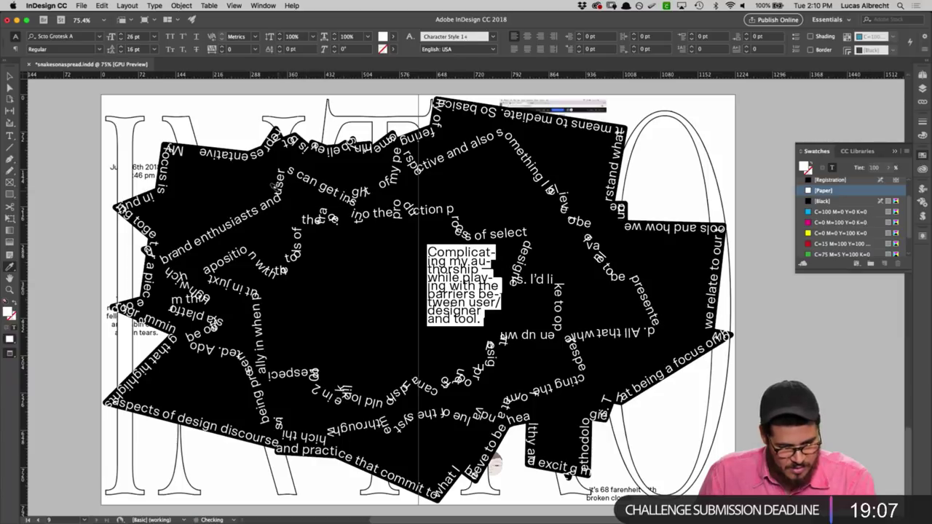
{"action": "key", "text": "Escape"}
Step: Move the text frame toward the centre, widen it, and set the text to 14 pt with 16 pt leading
{"action": "left_click_drag", "start_coordinate": [473, 284], "coordinate": [354, 294]}
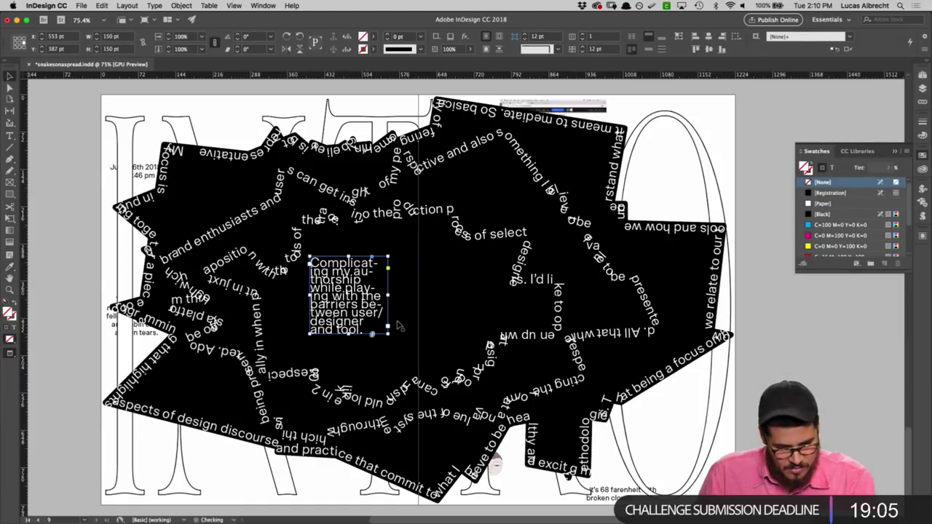
{"action": "left_click_drag", "start_coordinate": [388, 332], "coordinate": [490, 328]}
{"action": "double_click", "coordinate": [359, 290]}
{"action": "key", "text": "super+a"}
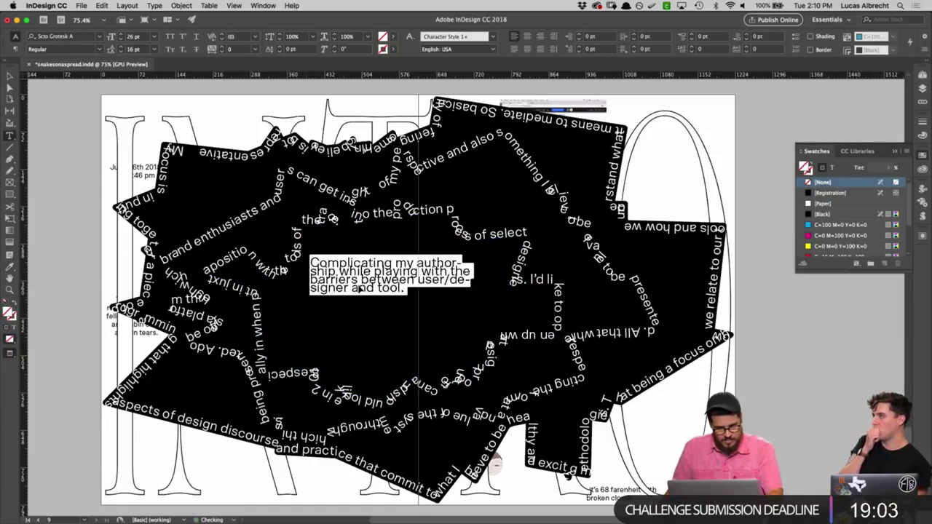
{"action": "double_click", "coordinate": [144, 36]}
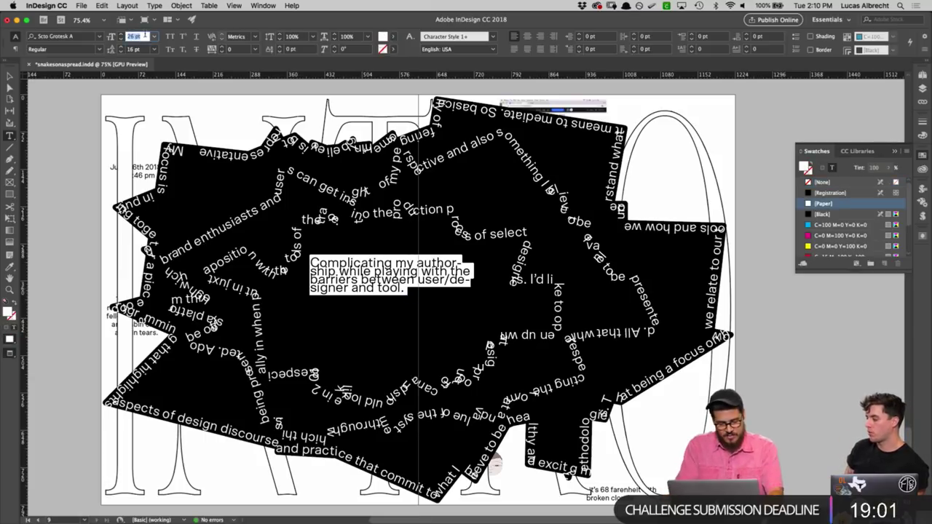
{"action": "type", "text": "14"}
{"action": "key", "text": "Tab"}
{"action": "type", "text": "16"}
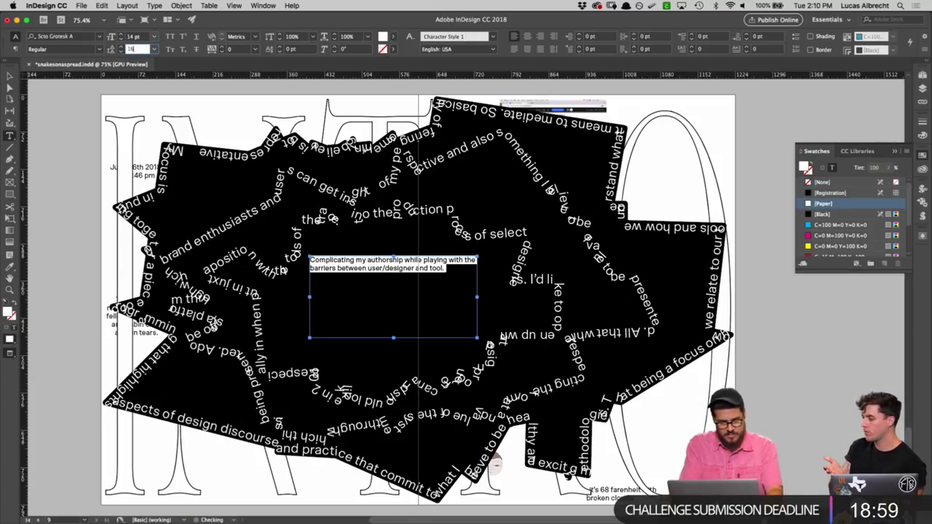
{"action": "key", "text": "Escape"}
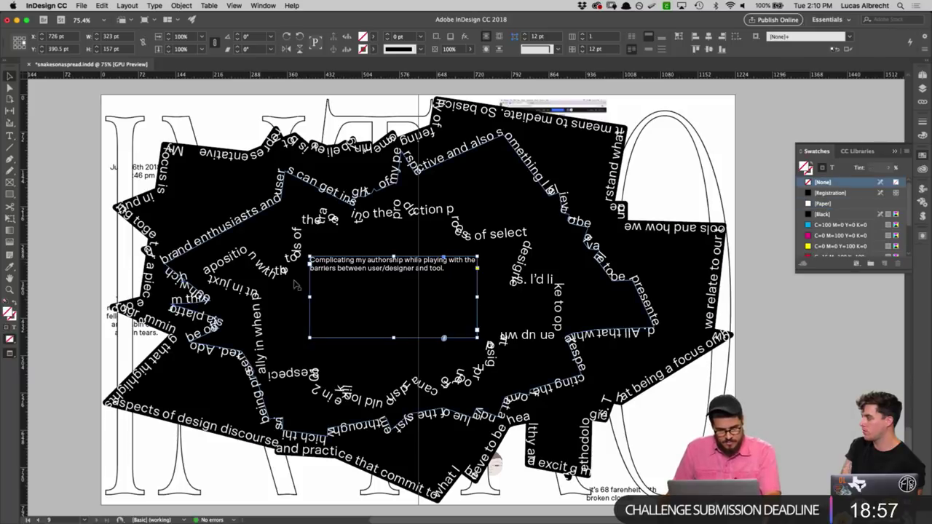
Step: Move the quote frame down to the shape's centre and narrow it to W 305 pt, wrapping onto two lines
{"action": "left_click_drag", "start_coordinate": [356, 266], "coordinate": [367, 309]}
{"action": "key", "text": "t"}
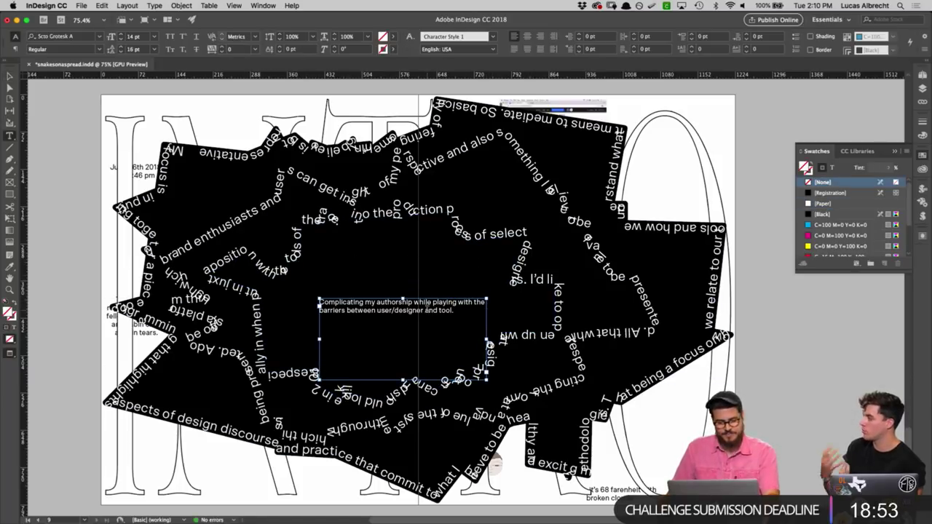
{"action": "key", "text": "super+a"}
{"action": "key", "text": "Escape"}
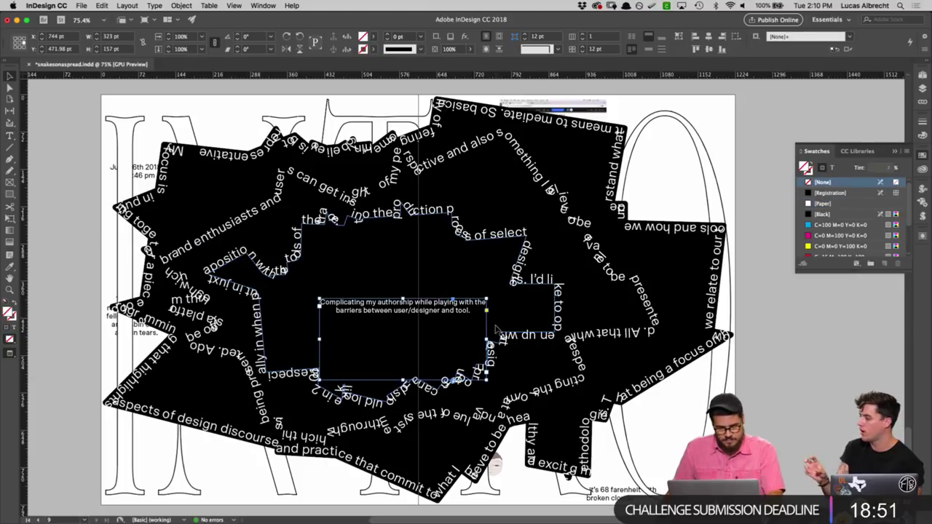
{"action": "left_click_drag", "start_coordinate": [487, 339], "coordinate": [477, 340]}
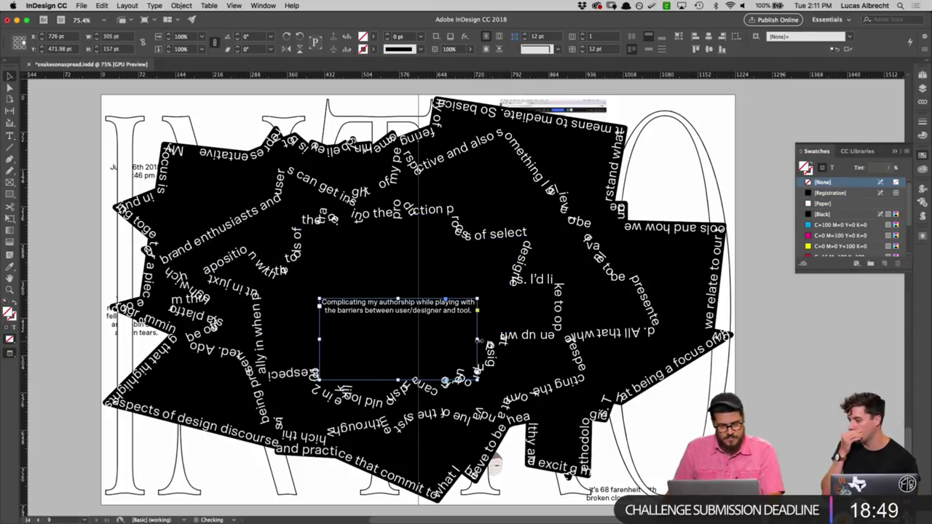
{"action": "left_click", "coordinate": [767, 359]}
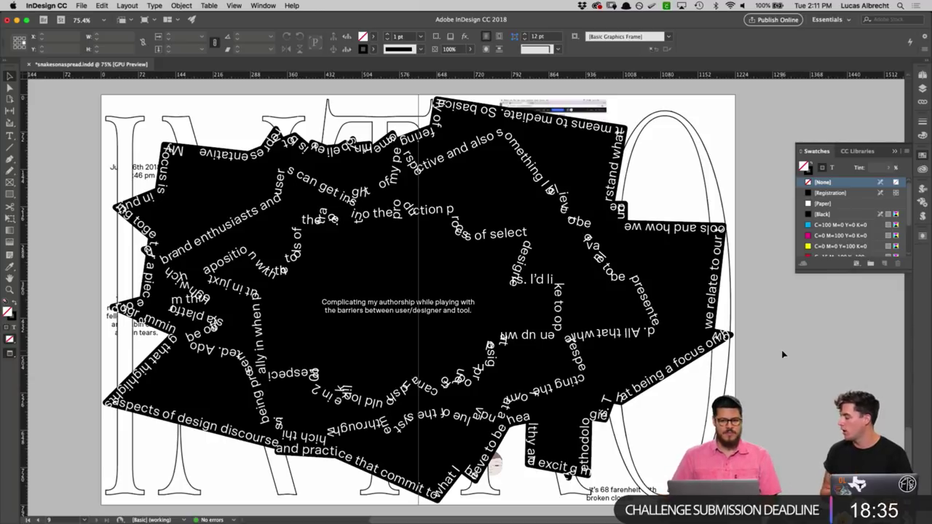
{"action": "left_click", "coordinate": [459, 309]}
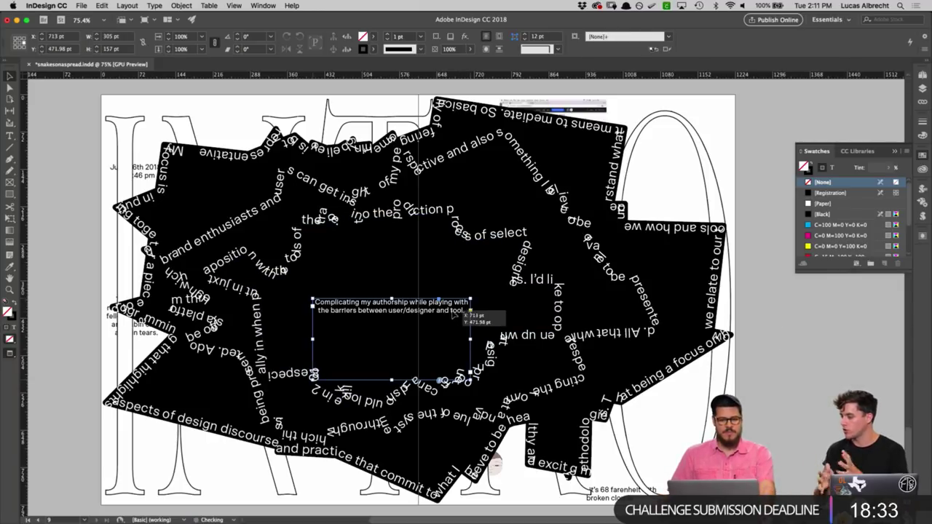
{"action": "left_click", "coordinate": [786, 358]}
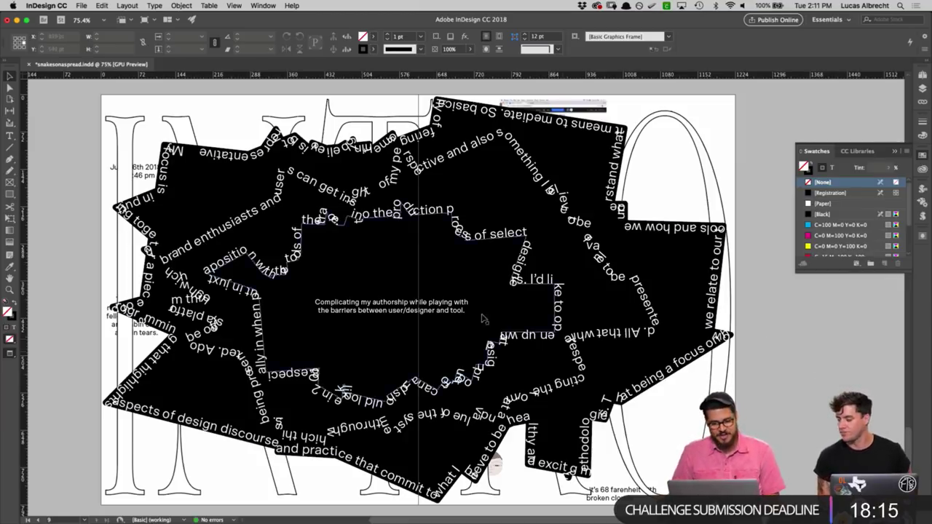
{"action": "left_click", "coordinate": [466, 337]}
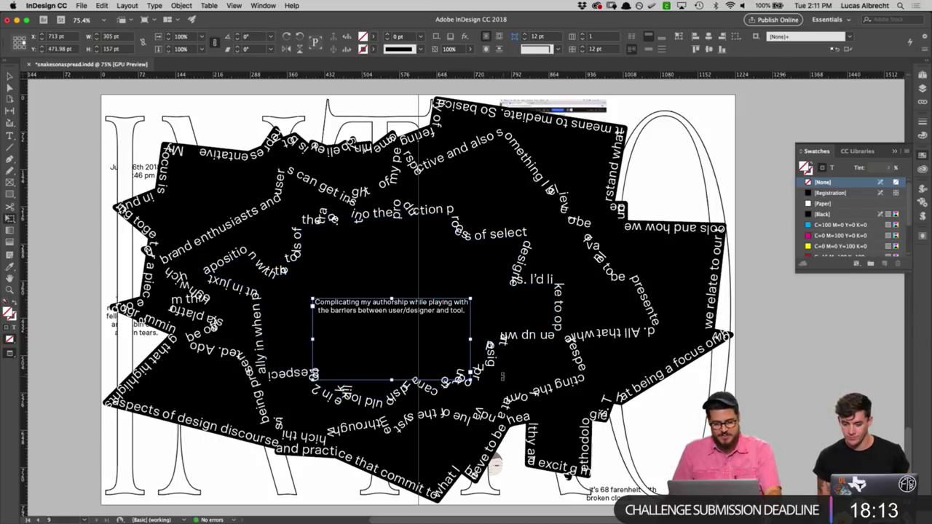
{"action": "left_click_drag", "start_coordinate": [500, 367], "coordinate": [525, 314]}
{"action": "mouse_move", "coordinate": [400, 324]}
{"action": "left_mouse_down"}
{"action": "mouse_move", "coordinate": [413, 305]}
{"action": "mouse_move", "coordinate": [401, 313]}
{"action": "left_mouse_up"}
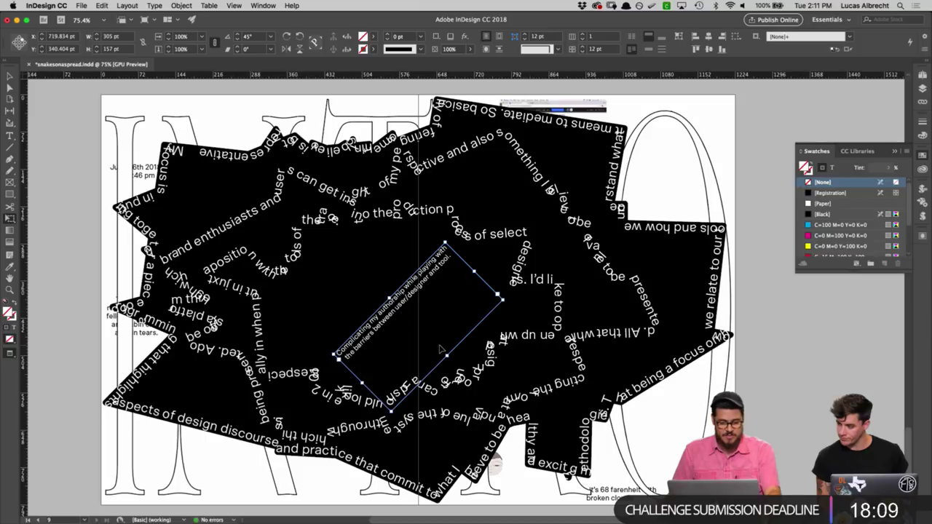
{"action": "key", "text": "Delete"}
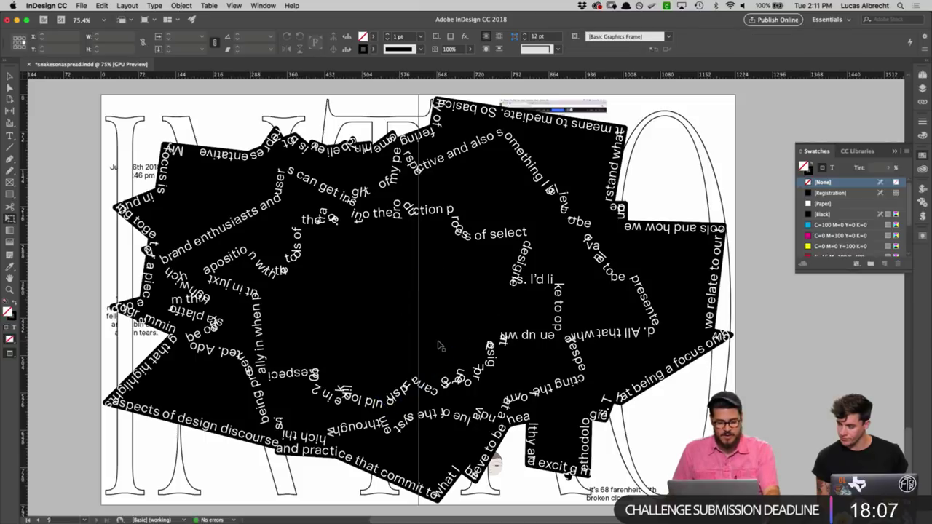
{"action": "key", "text": "super+z"}
{"action": "key", "text": "super+z"}
{"action": "key", "text": "super+z"}
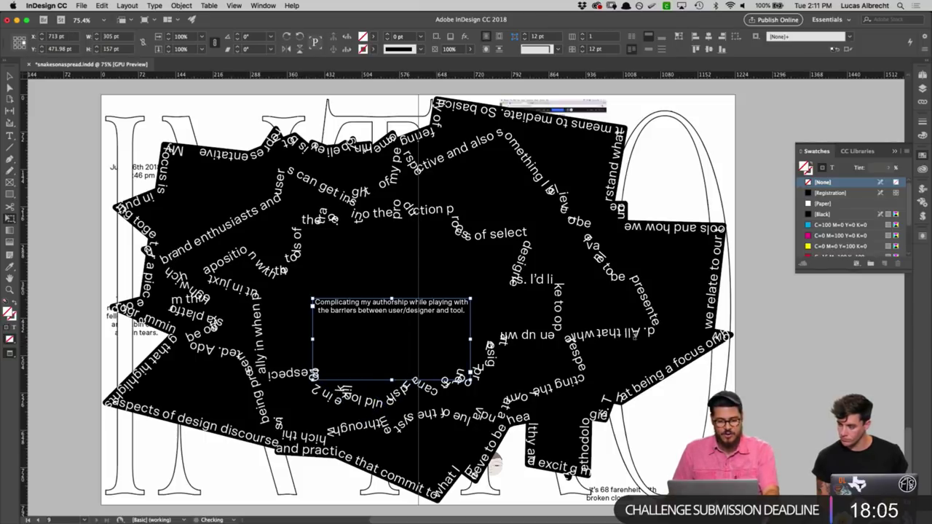
{"action": "left_click", "coordinate": [850, 333]}
{"action": "scroll", "coordinate": [796, 340], "scroll_direction": "left", "scroll_amount": 2}
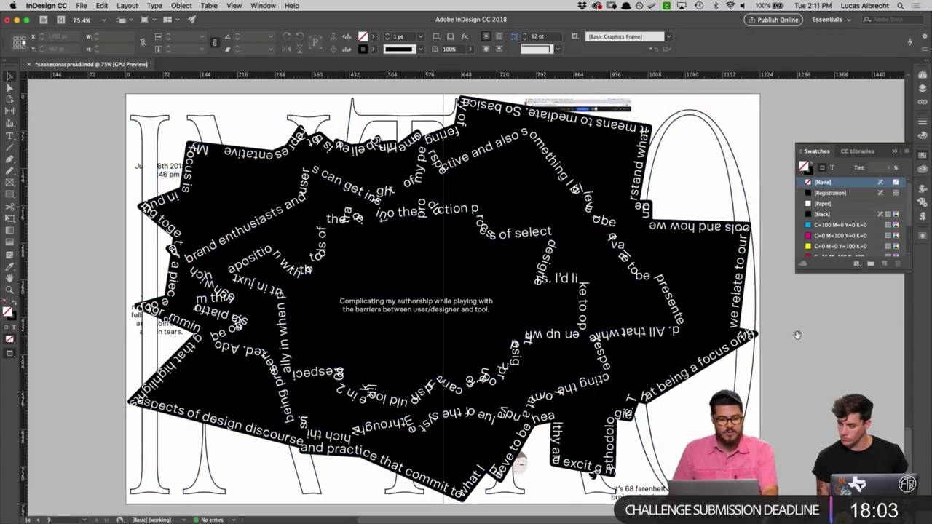
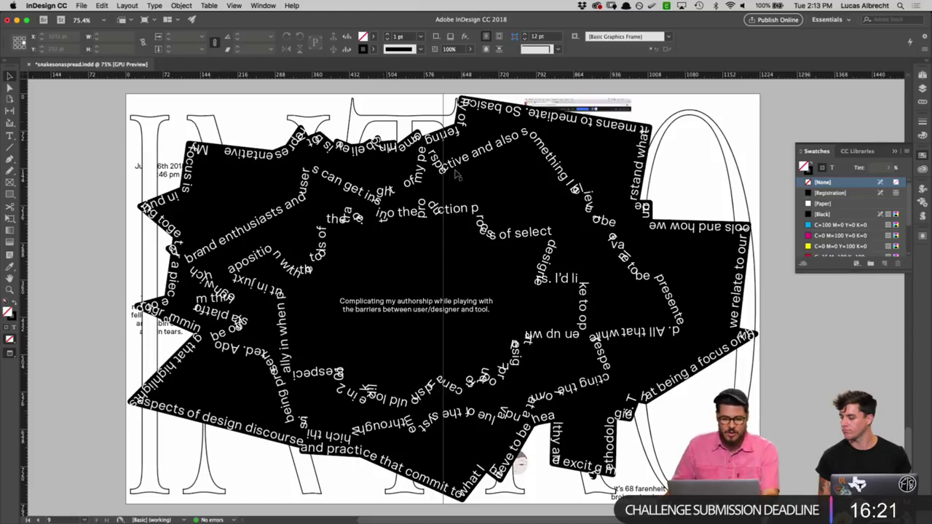
Step: Zoom in on 'process' and screen-capture the overlapping 'roces' letters
{"action": "scroll", "coordinate": [466, 211], "scroll_direction": "up", "scroll_amount": 5}
{"action": "scroll", "coordinate": [536, 312], "scroll_direction": "up", "scroll_amount": 2}
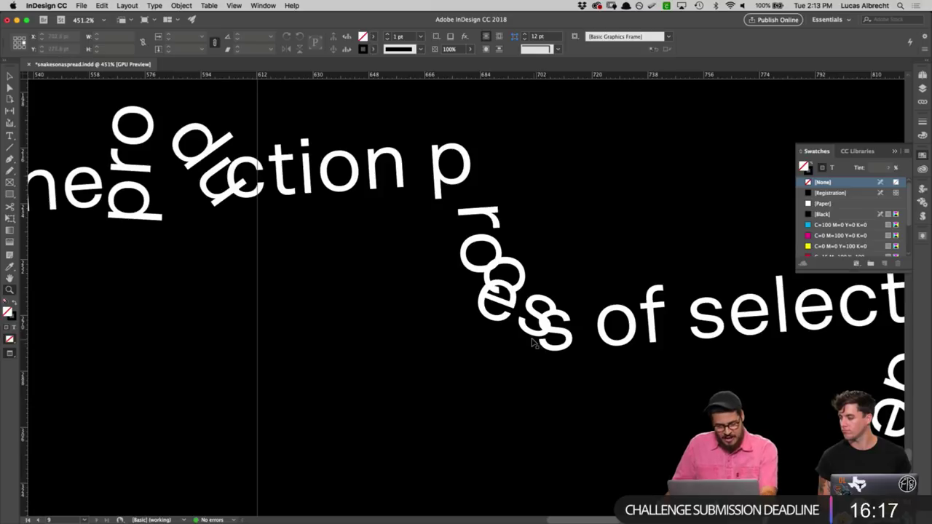
{"action": "left_click_drag", "start_coordinate": [441, 198], "coordinate": [542, 327]}
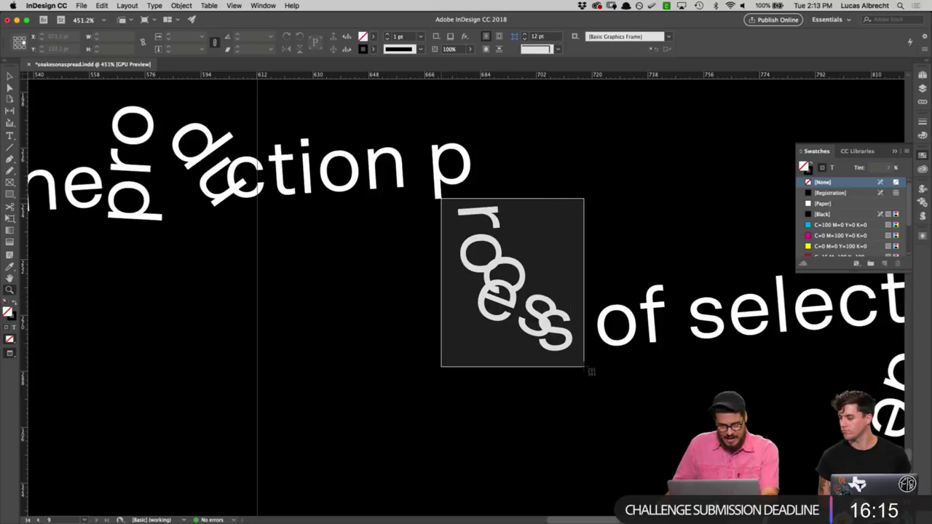
Step: Return to the Selection tool and check the new screenshot in the Dropbox notifications
{"action": "key", "text": "v"}
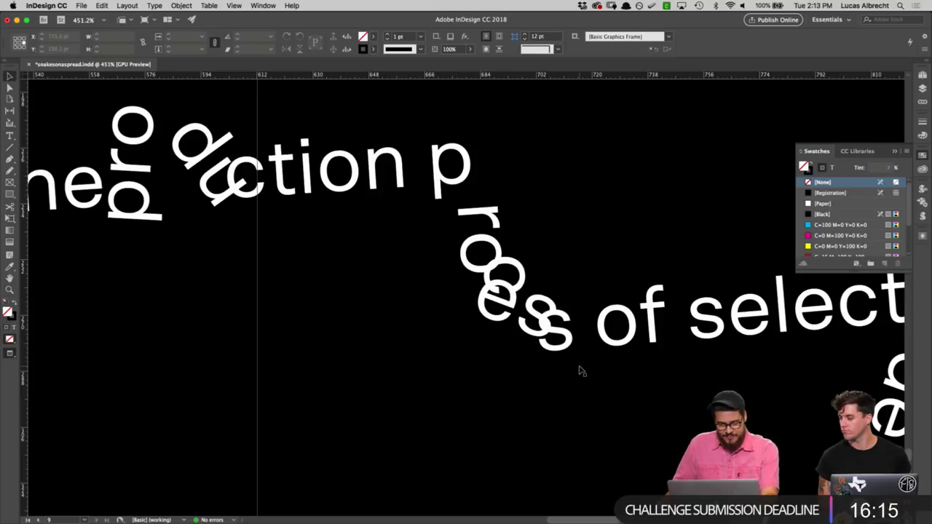
{"action": "left_click", "coordinate": [582, 6]}
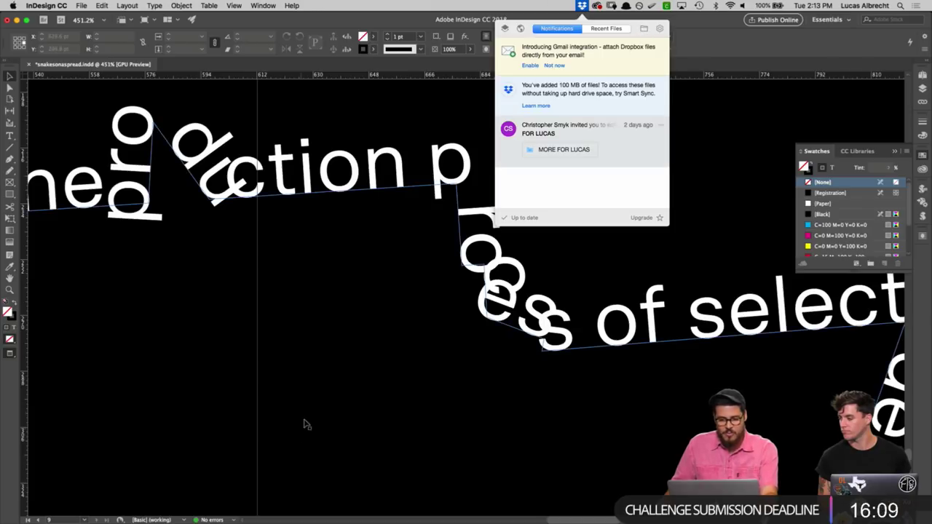
{"action": "left_click", "coordinate": [447, 333]}
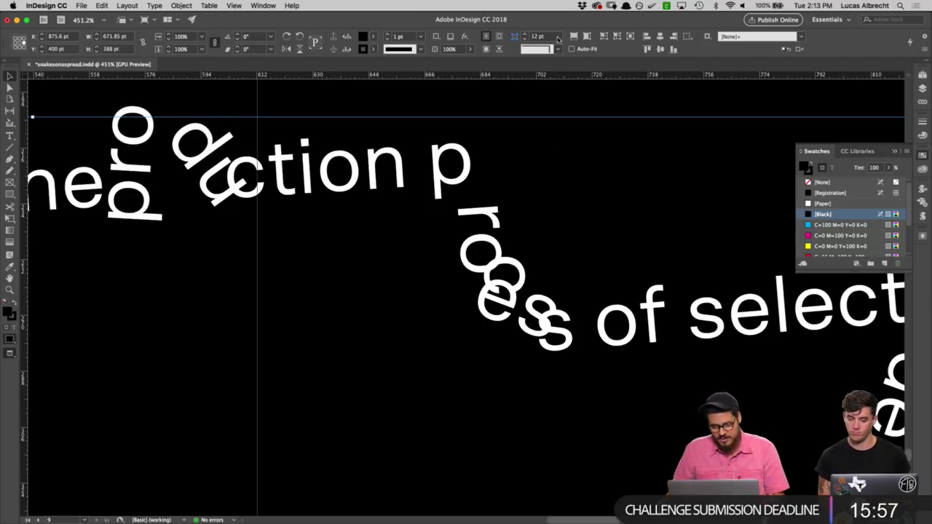
Step: Open the Dropbox Screenshots folder in Finder
{"action": "left_click", "coordinate": [582, 5]}
{"action": "left_click", "coordinate": [645, 30]}
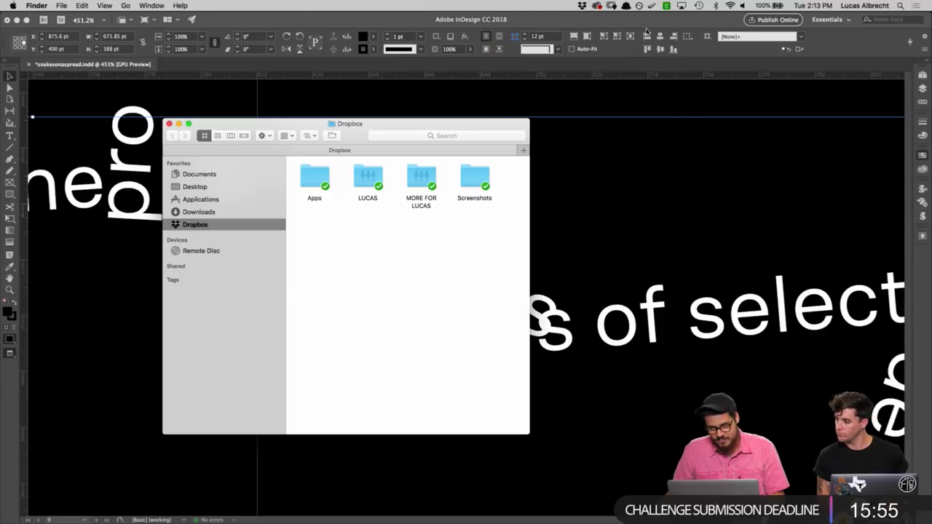
{"action": "double_click", "coordinate": [472, 184]}
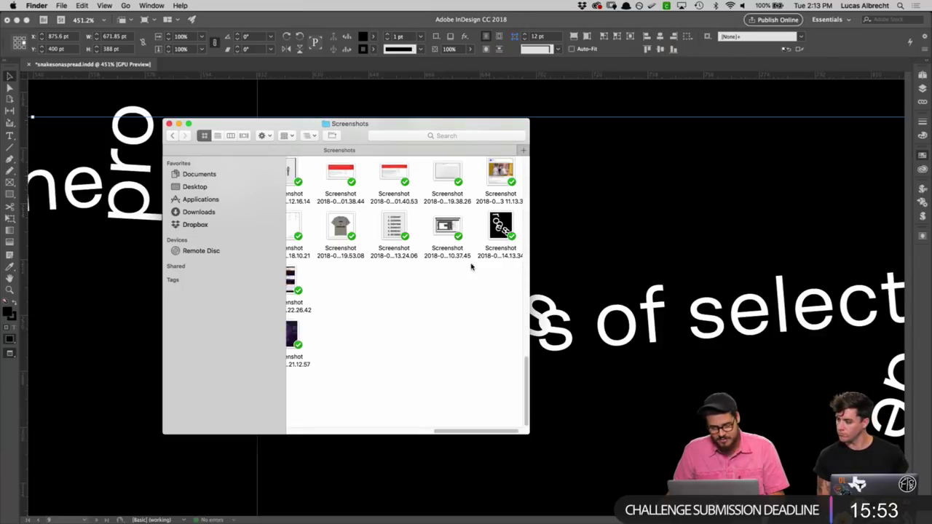
{"action": "left_click_drag", "start_coordinate": [499, 226], "coordinate": [488, 256]}
Step: Launch Photoshop via Alfred, open the latest screenshot in it, and return to InDesign
{"action": "key", "text": "alt+space"}
{"action": "type", "text": "photo"}
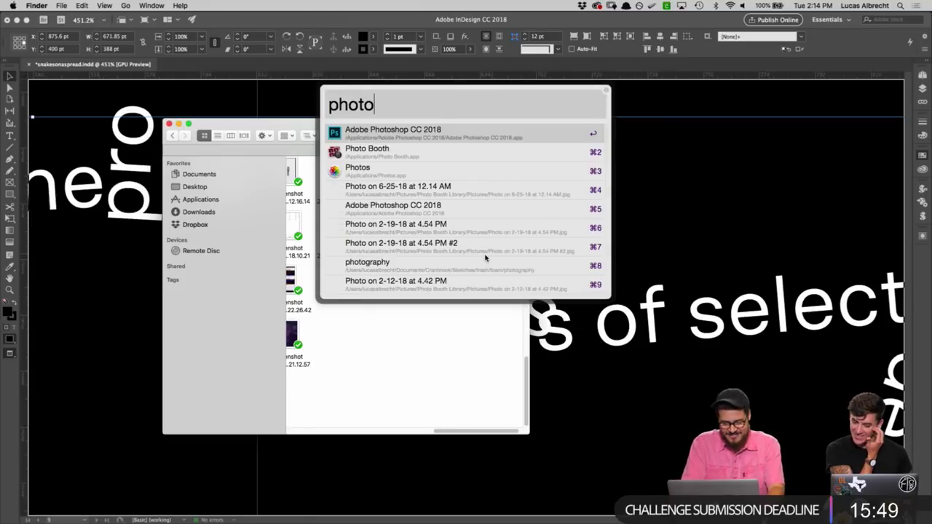
{"action": "key", "text": "Return"}
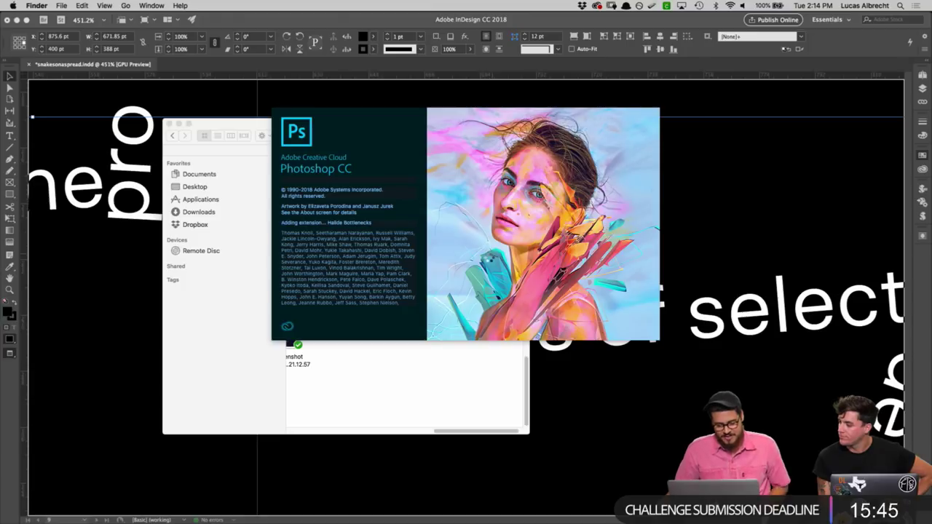
{"action": "left_click", "coordinate": [474, 403]}
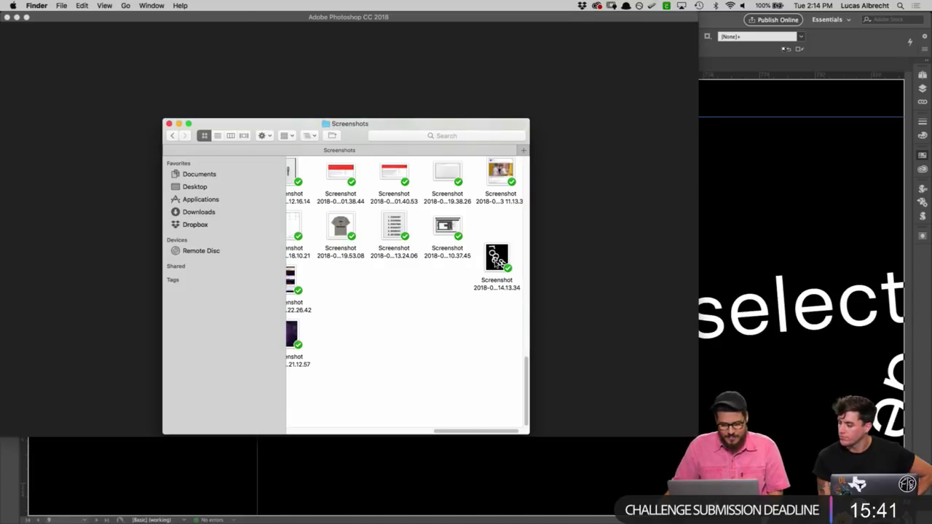
{"action": "left_click_drag", "start_coordinate": [496, 262], "coordinate": [575, 507]}
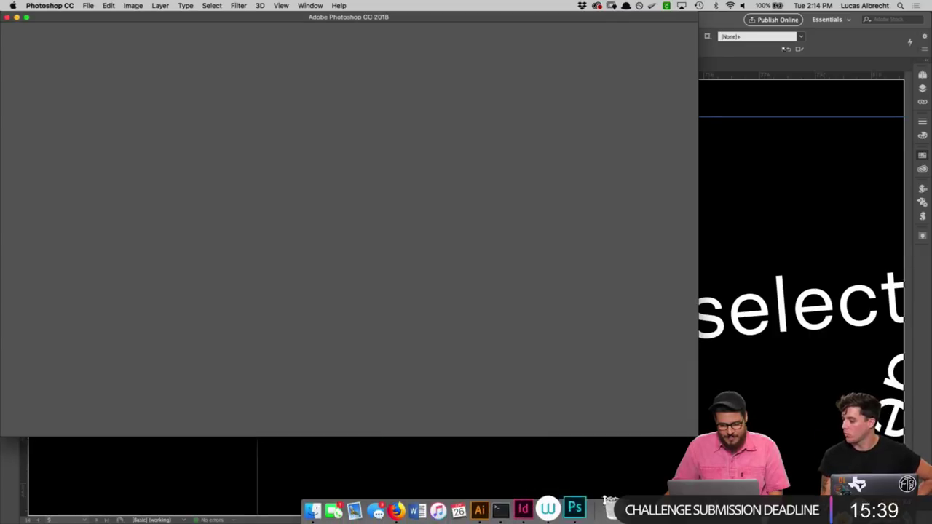
{"action": "key", "text": "super+Tab"}
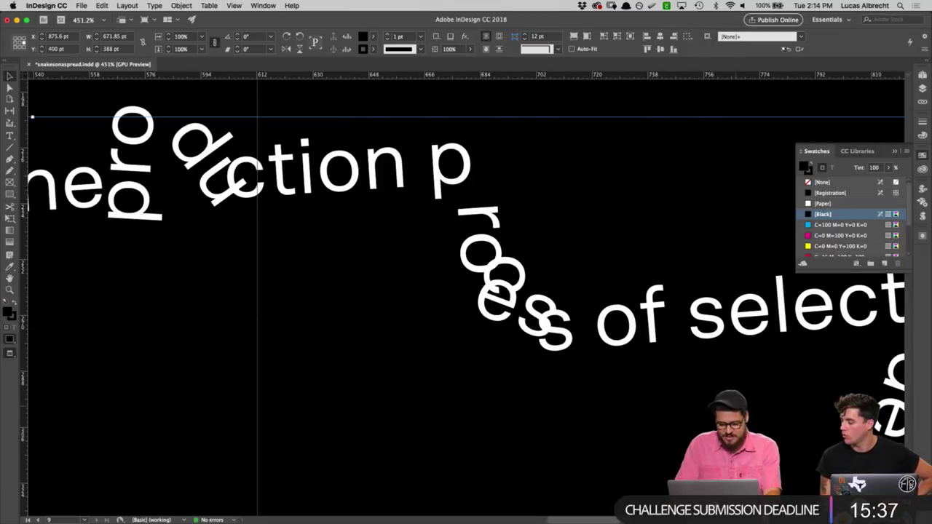
Step: Fit the whole snake-text spread in the window and deselect the black background frame
{"action": "key", "text": "super+0"}
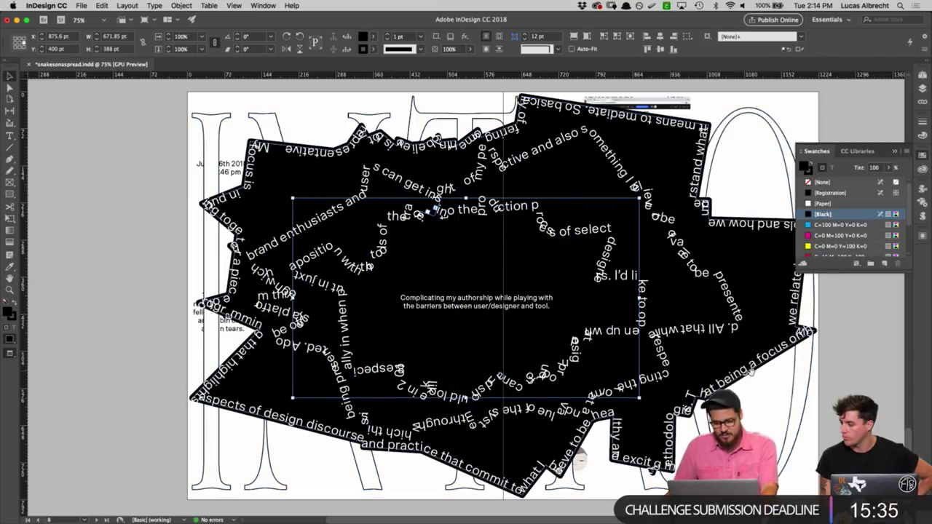
{"action": "scroll", "coordinate": [810, 362], "scroll_direction": "right", "scroll_amount": 2}
{"action": "left_click", "coordinate": [810, 363]}
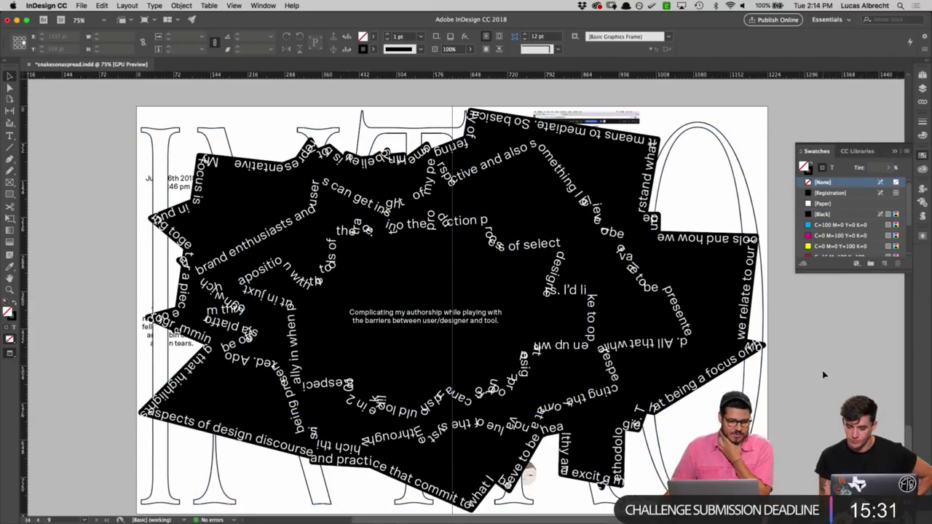
{"action": "mouse_move", "coordinate": [554, 510]}
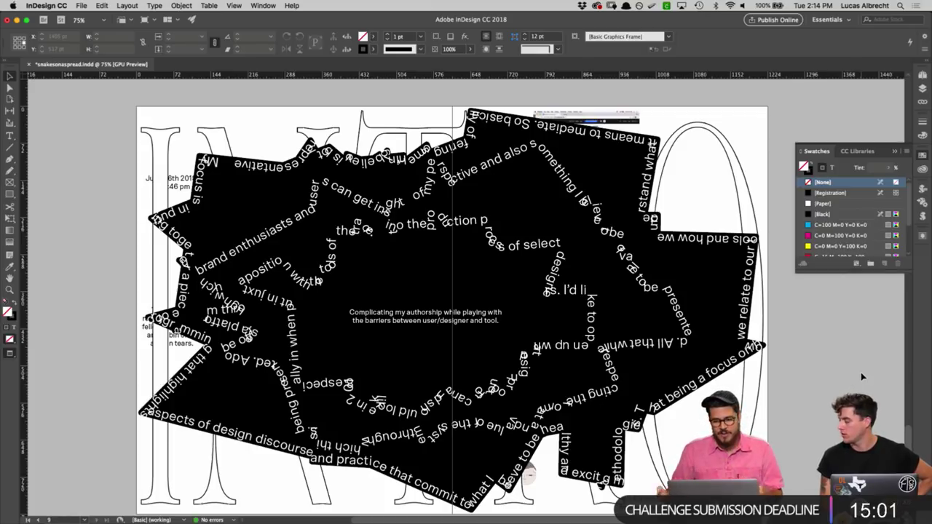
Step: Bring Photoshop forward and maximise its window to fill the screen
{"action": "left_click", "coordinate": [575, 509]}
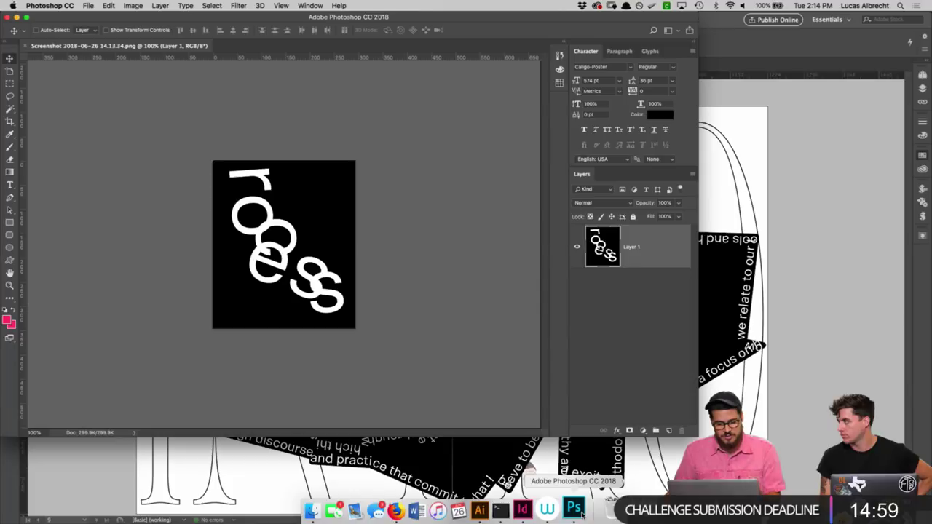
{"action": "left_click_drag", "start_coordinate": [696, 435], "coordinate": [697, 435]}
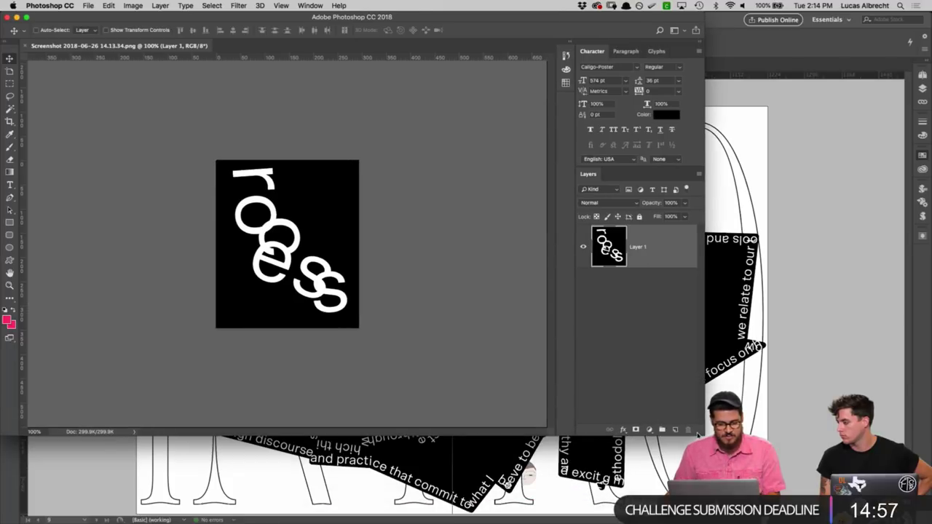
{"action": "double_click", "coordinate": [437, 17]}
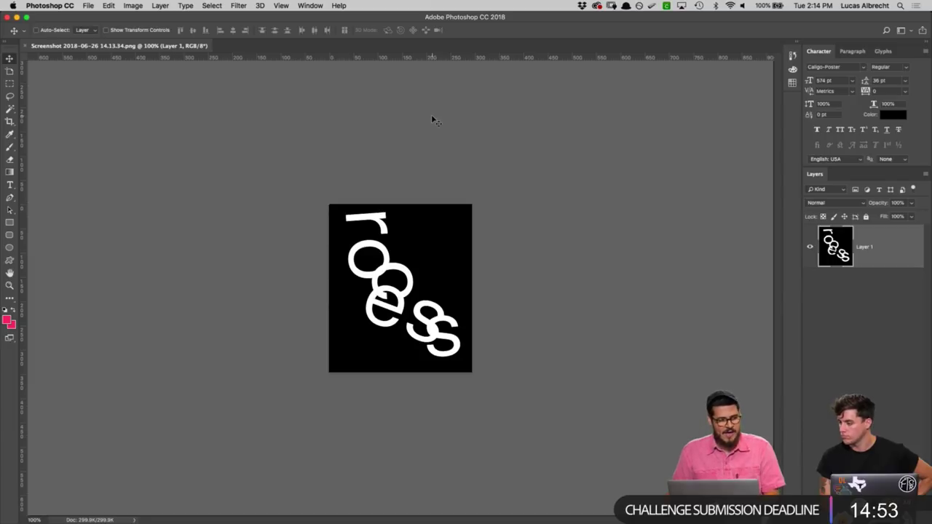
Step: Resize the screenshot to 17 × 11 inches at 300 pixels/inch
{"action": "left_click", "coordinate": [135, 6]}
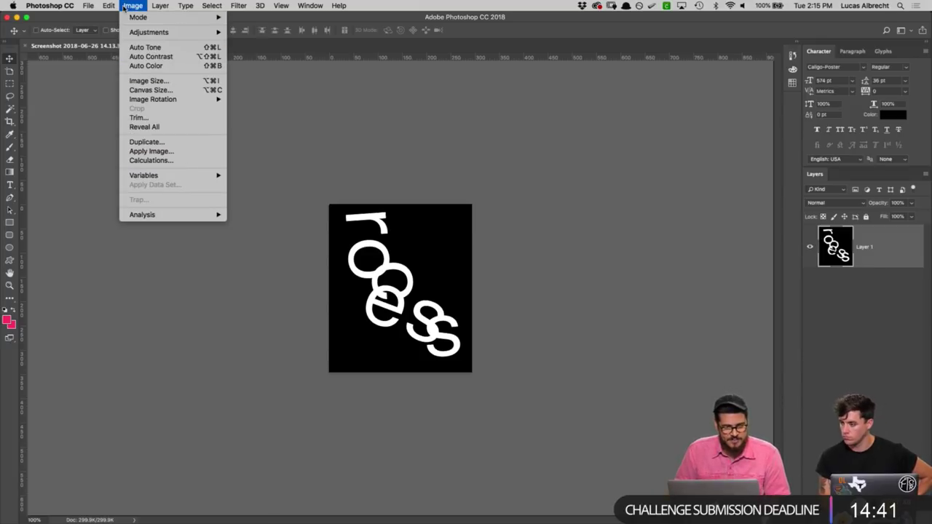
{"action": "left_click", "coordinate": [149, 80]}
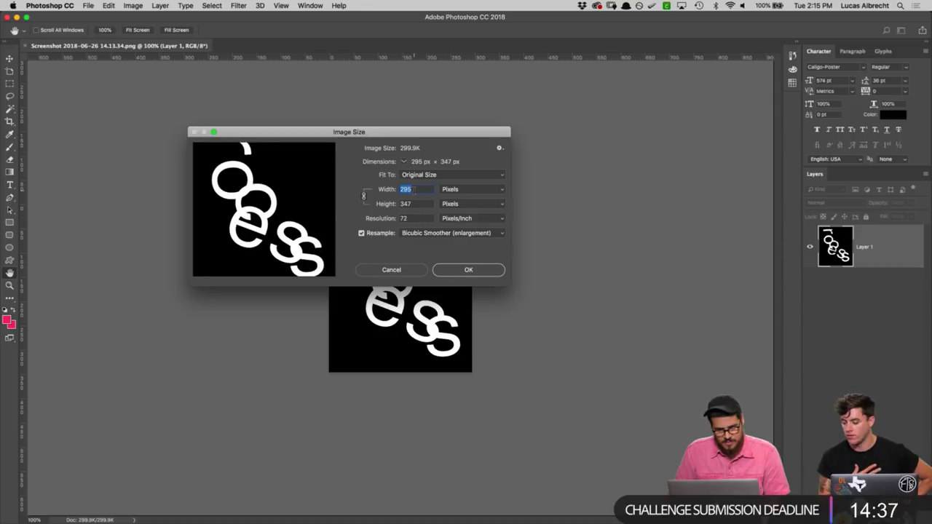
{"action": "left_click", "coordinate": [457, 192]}
{"action": "left_click", "coordinate": [472, 199]}
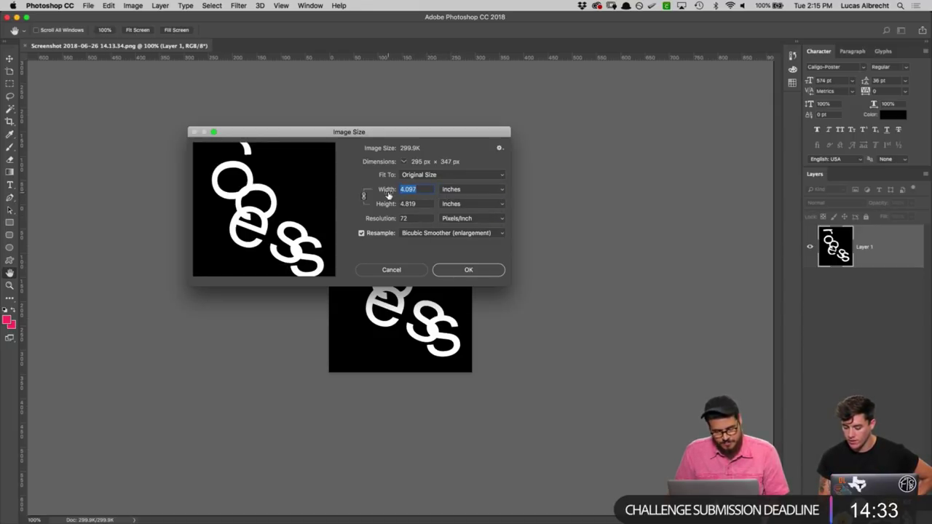
{"action": "type", "text": "17"}
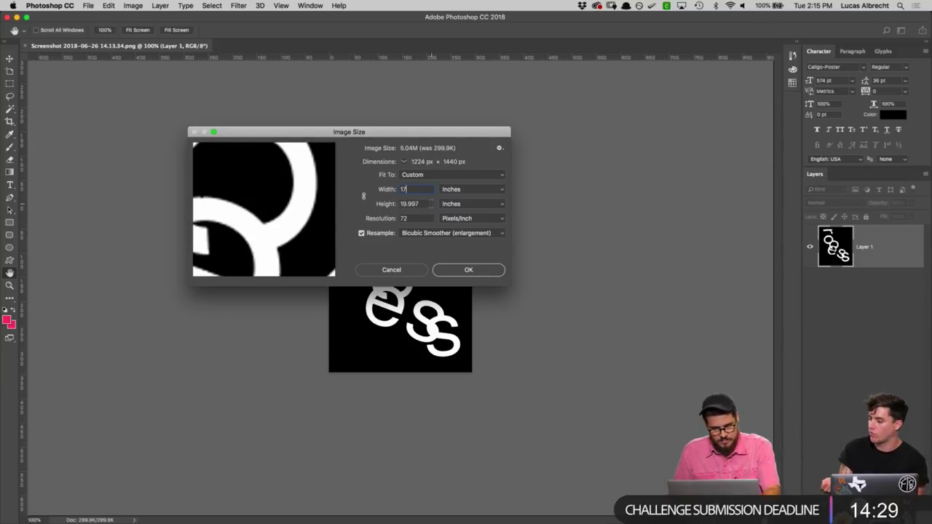
{"action": "type", "text": "11"}
{"action": "key", "text": "Tab"}
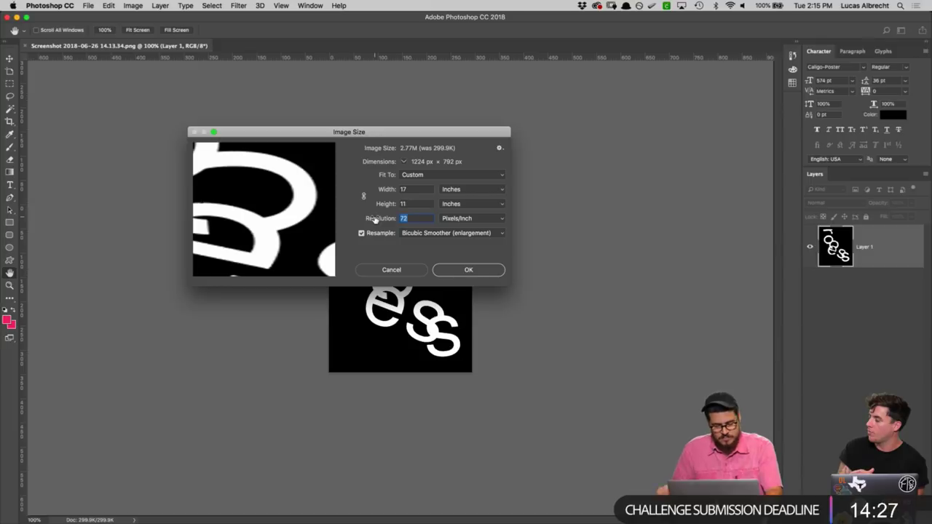
{"action": "type", "text": "300"}
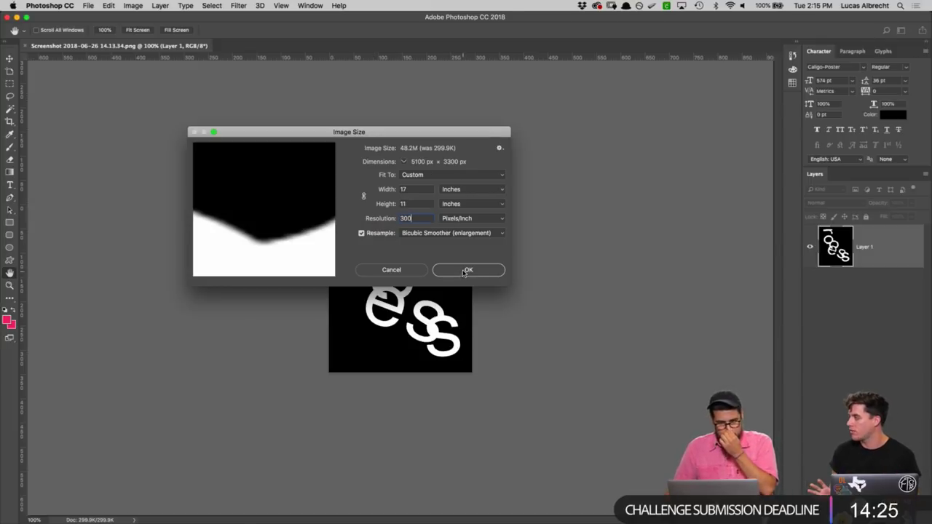
{"action": "left_click", "coordinate": [467, 270]}
{"action": "key", "text": "super+minus"}
{"action": "key", "text": "super+minus"}
{"action": "key", "text": "super+minus"}
{"action": "key", "text": "super+minus"}
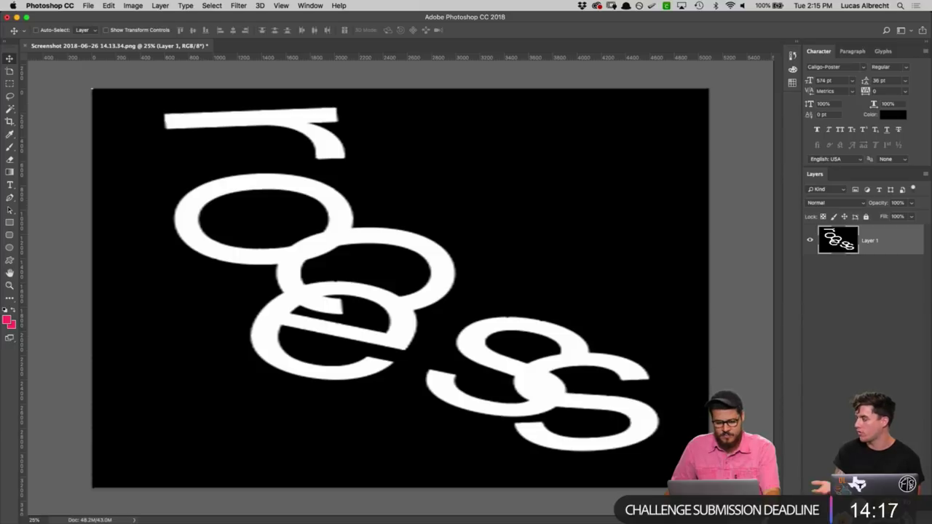
Step: Apply a strong 123.6-pixel Gaussian Blur to the letters image
{"action": "left_click", "coordinate": [245, 6]}
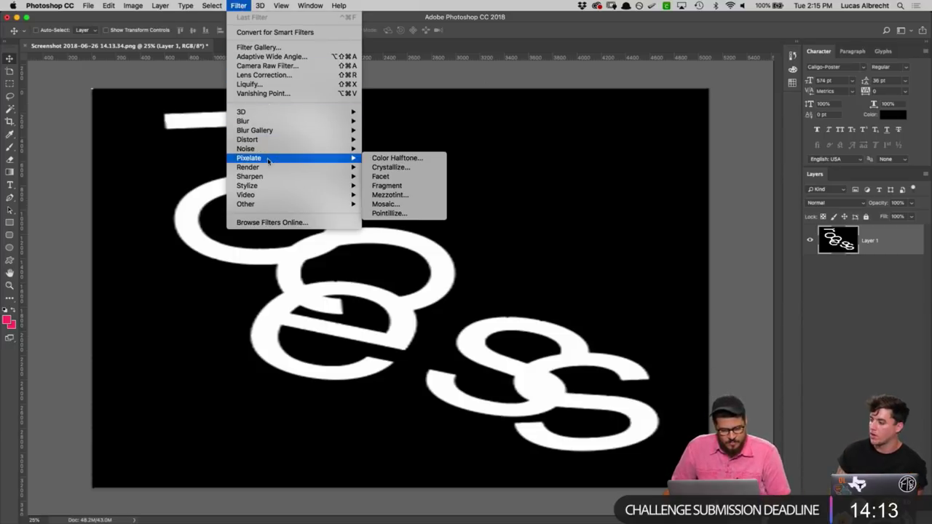
{"action": "mouse_move", "coordinate": [268, 168]}
{"action": "mouse_move", "coordinate": [252, 121]}
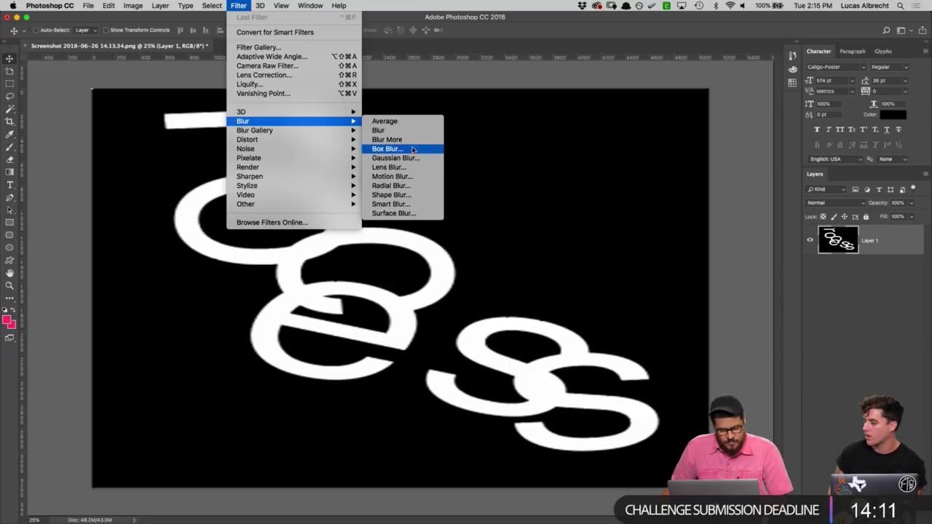
{"action": "left_click", "coordinate": [397, 158]}
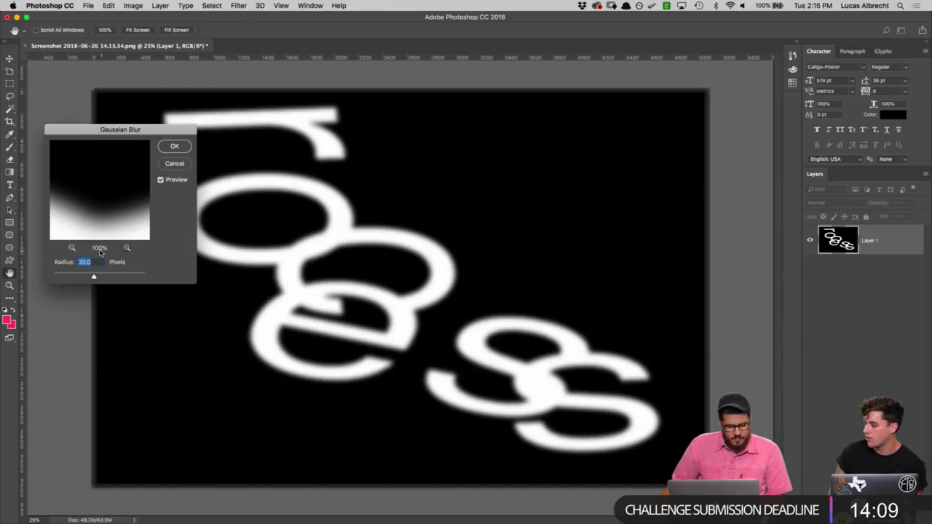
{"action": "mouse_move", "coordinate": [118, 278]}
{"action": "left_mouse_down"}
{"action": "mouse_move", "coordinate": [135, 295]}
{"action": "mouse_move", "coordinate": [117, 279]}
{"action": "left_mouse_up"}
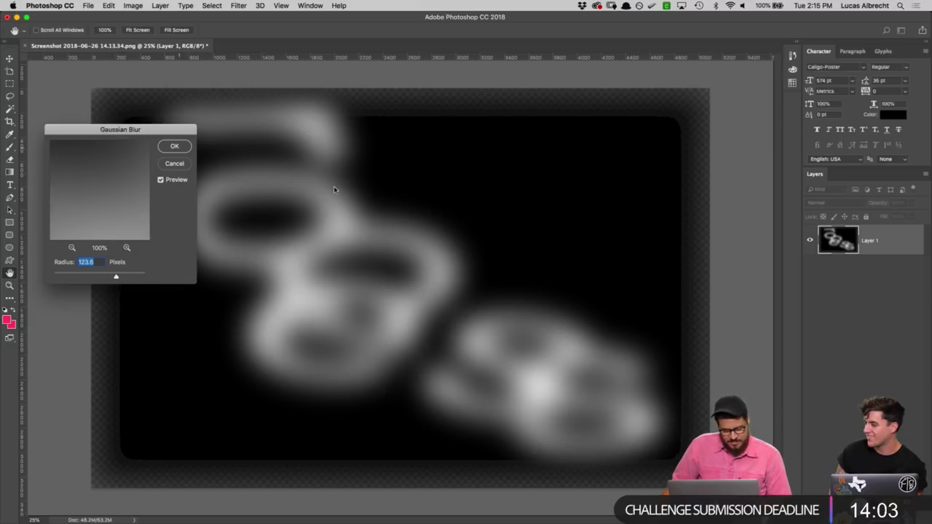
{"action": "key", "text": "Return"}
Step: Scale the blurred layer up to about 118% with Free Transform
{"action": "key", "text": "super+t"}
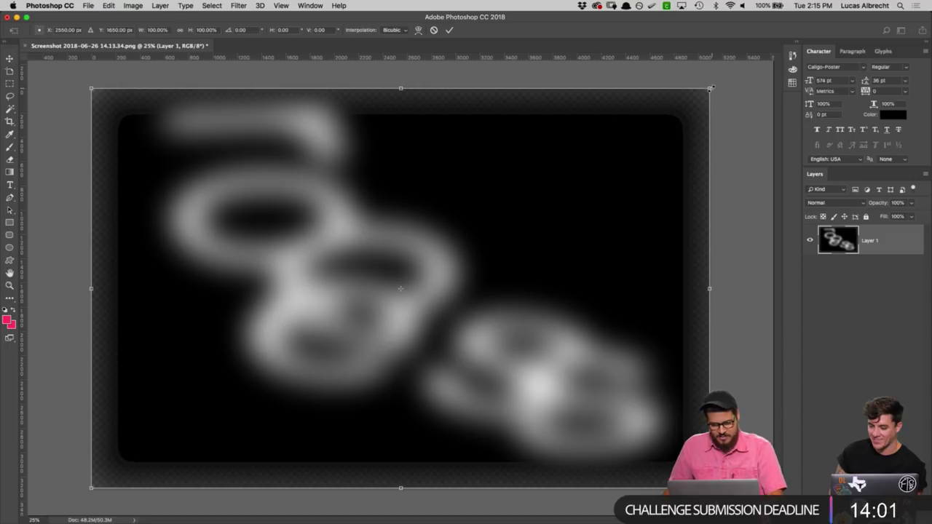
{"action": "left_click_drag", "start_coordinate": [710, 88], "coordinate": [767, 56]}
{"action": "key", "text": "Return"}
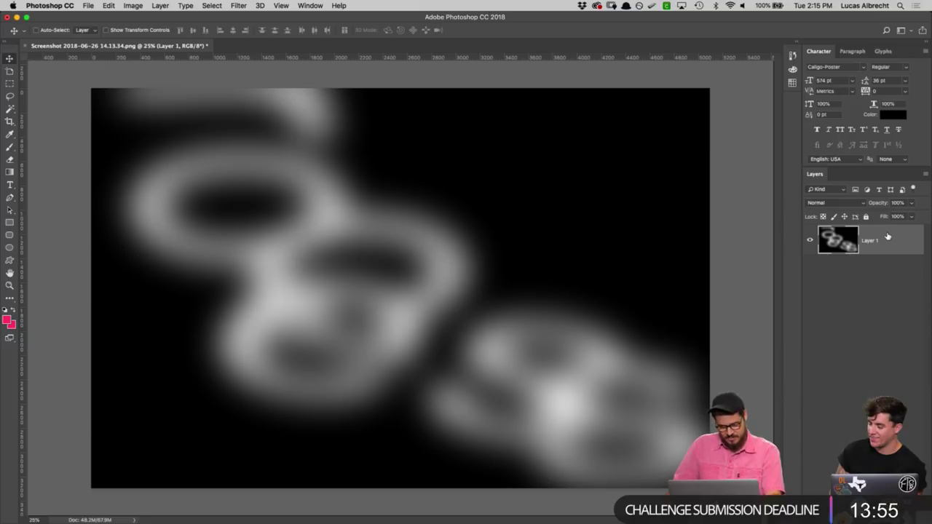
{"action": "left_click", "coordinate": [882, 510]}
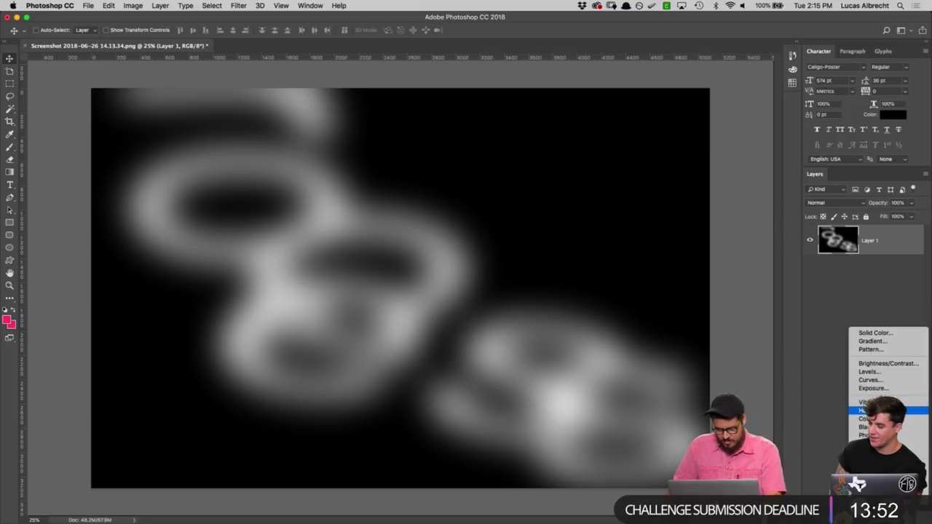
Step: Add a Curves adjustment layer bowed upward to brighten the grey blobs
{"action": "left_click", "coordinate": [872, 381]}
{"action": "left_click_drag", "start_coordinate": [581, 180], "coordinate": [577, 158]}
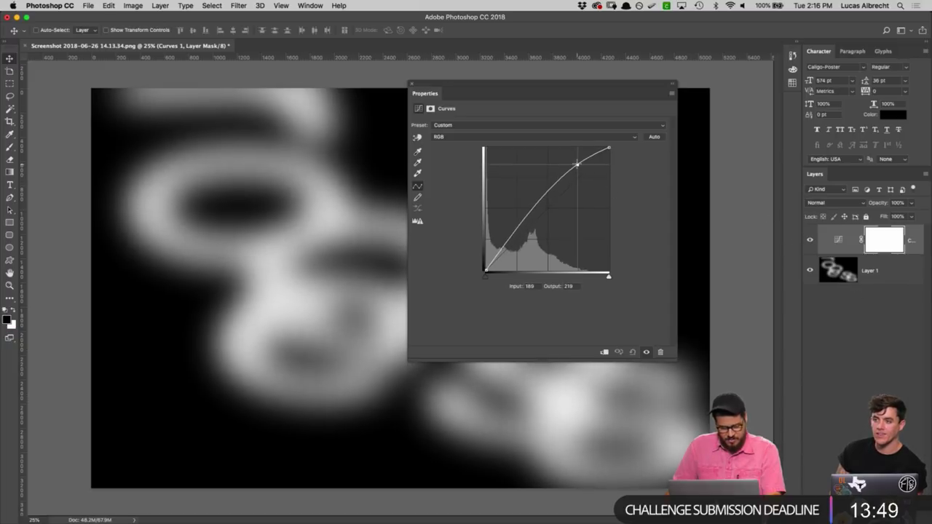
{"action": "left_click_drag", "start_coordinate": [502, 243], "coordinate": [495, 243]}
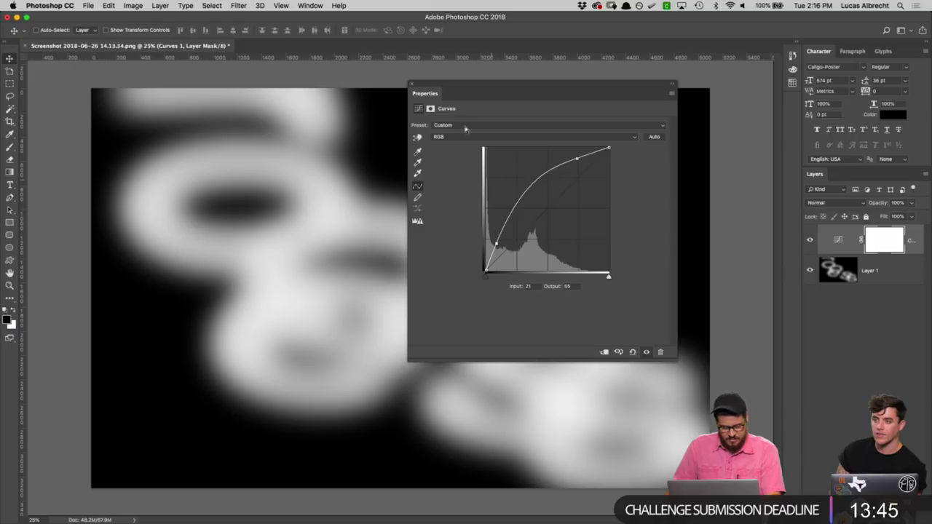
{"action": "left_click_drag", "start_coordinate": [632, 87], "coordinate": [776, 71]}
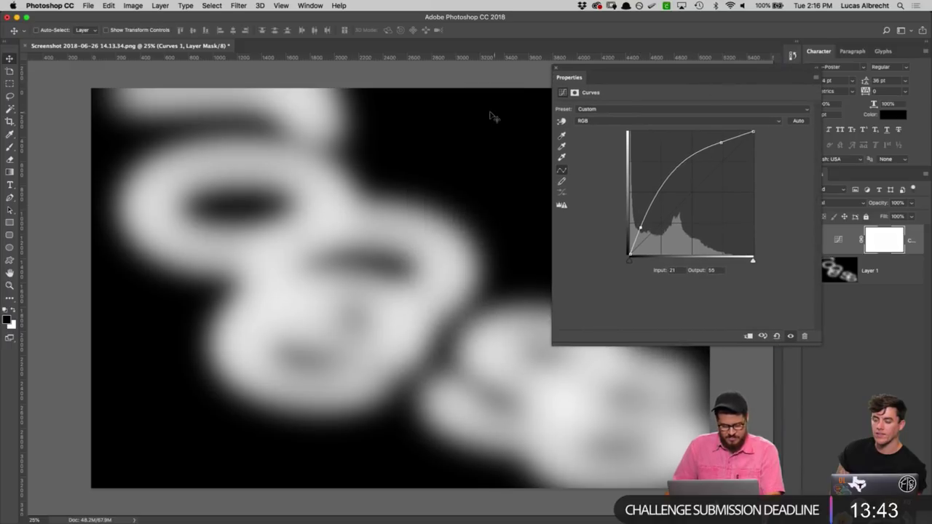
{"action": "left_click", "coordinate": [557, 70]}
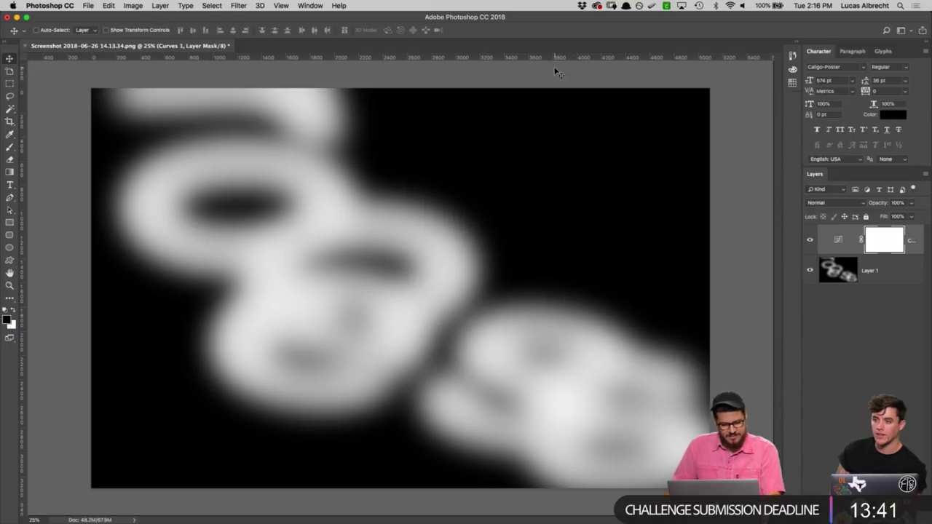
Step: Merge the Curves adjustment with Layer 1 into a single Curves 1 layer
{"action": "right_click", "coordinate": [883, 280]}
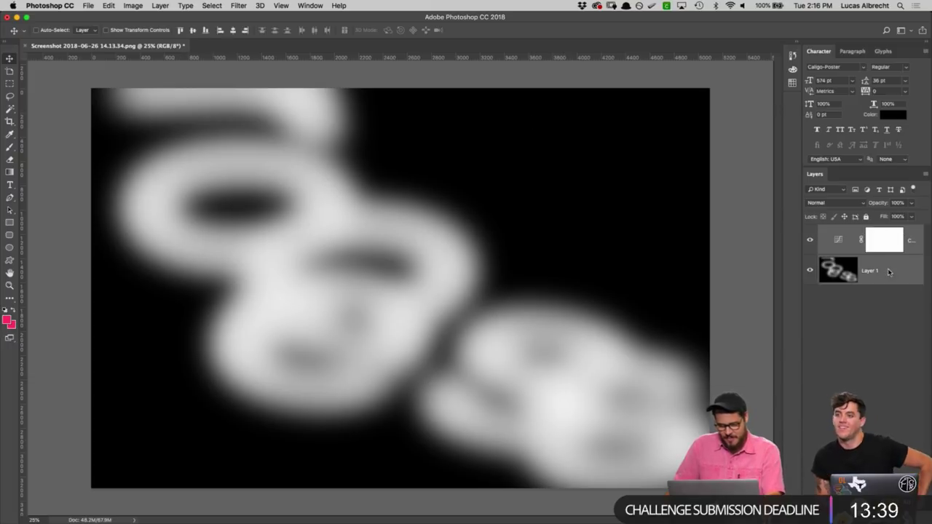
{"action": "left_click", "coordinate": [835, 389]}
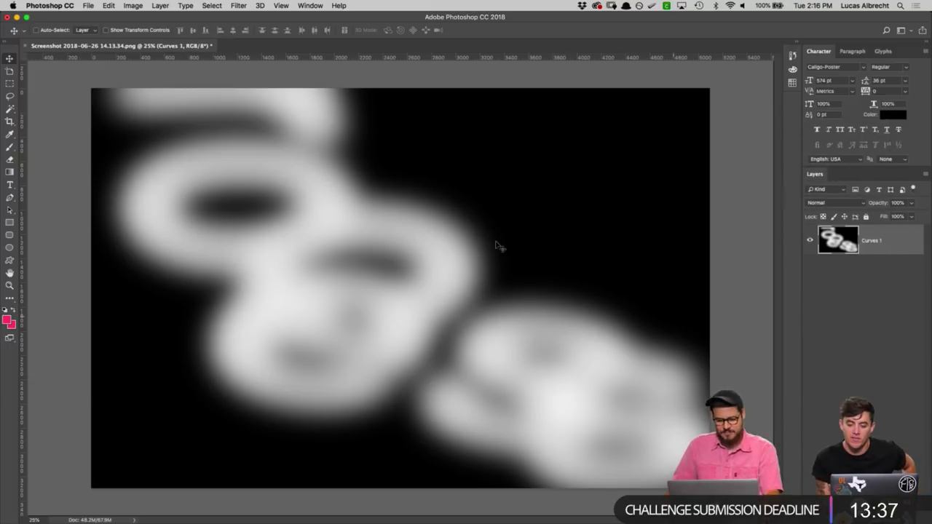
{"action": "left_click", "coordinate": [132, 5]}
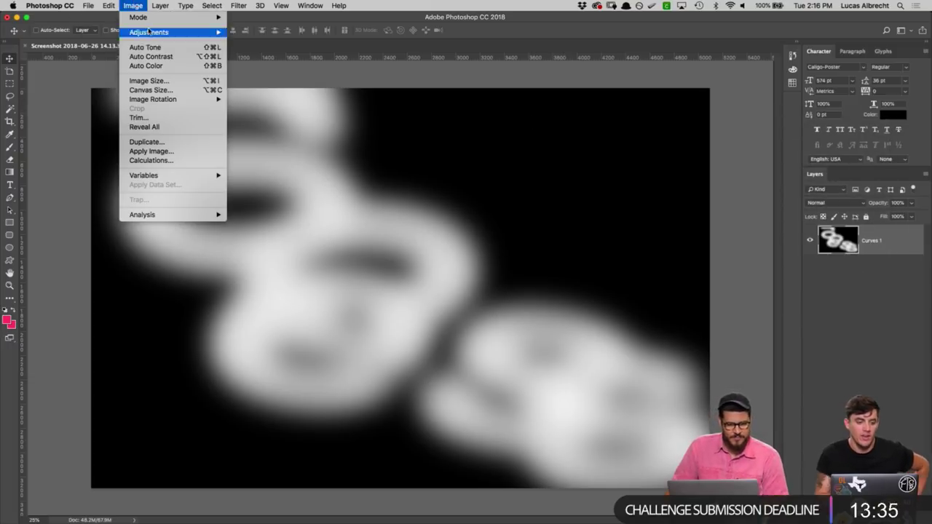
Step: Apply a Gradient Map, trying several presets before settling on Chrome
{"action": "mouse_move", "coordinate": [190, 32]}
{"action": "left_click", "coordinate": [309, 175]}
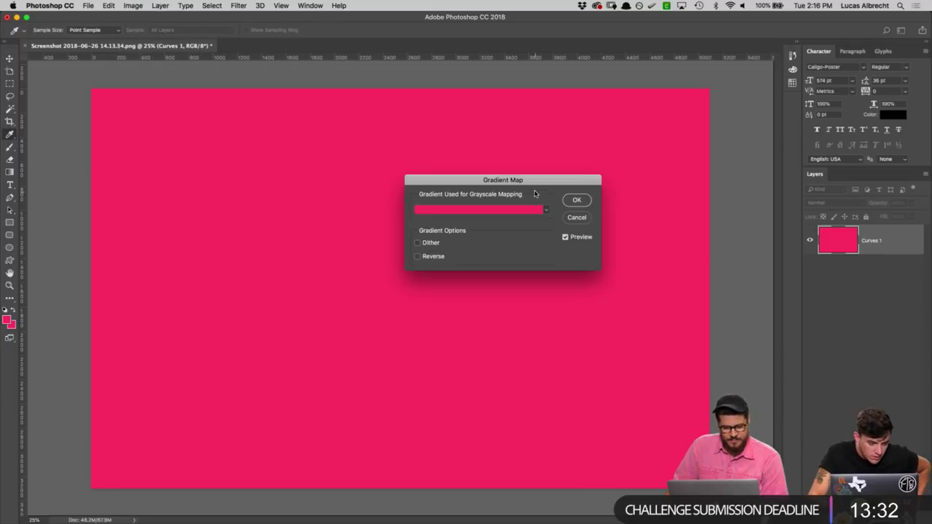
{"action": "left_click_drag", "start_coordinate": [534, 194], "coordinate": [731, 78]}
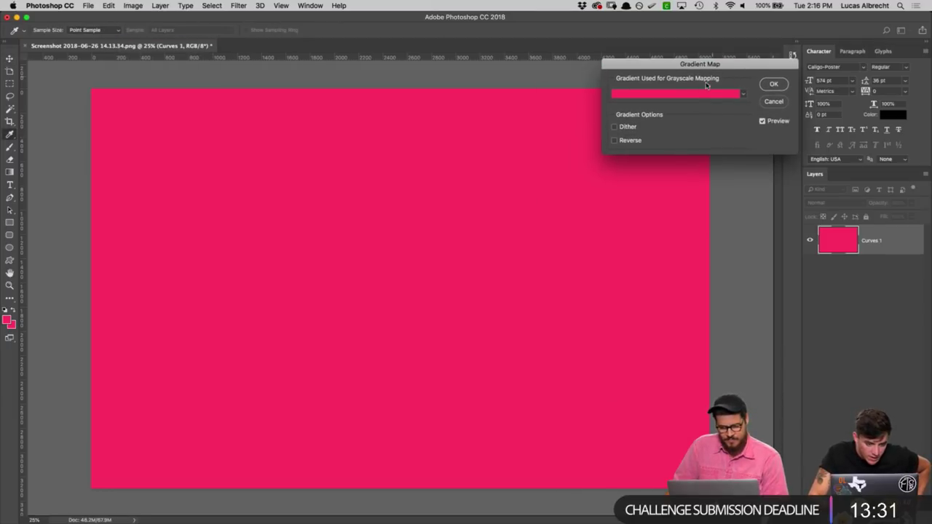
{"action": "left_click", "coordinate": [695, 93]}
{"action": "left_click", "coordinate": [470, 138]}
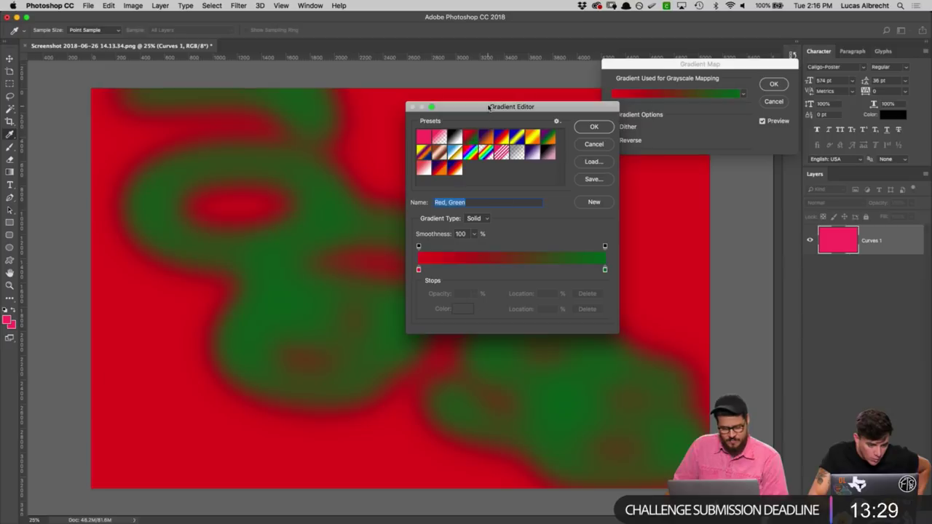
{"action": "left_click_drag", "start_coordinate": [510, 106], "coordinate": [730, 76]}
{"action": "left_click", "coordinate": [662, 140]}
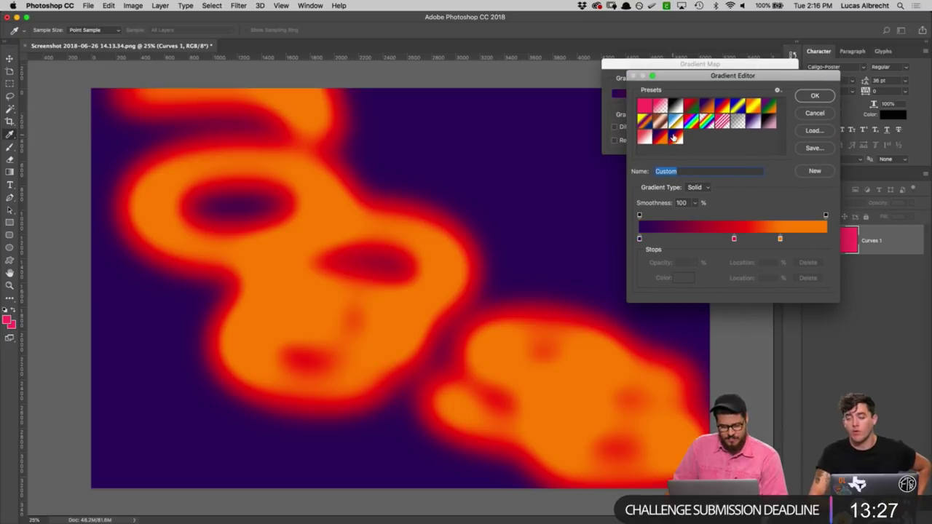
{"action": "left_click", "coordinate": [674, 137]}
{"action": "left_click", "coordinate": [676, 124]}
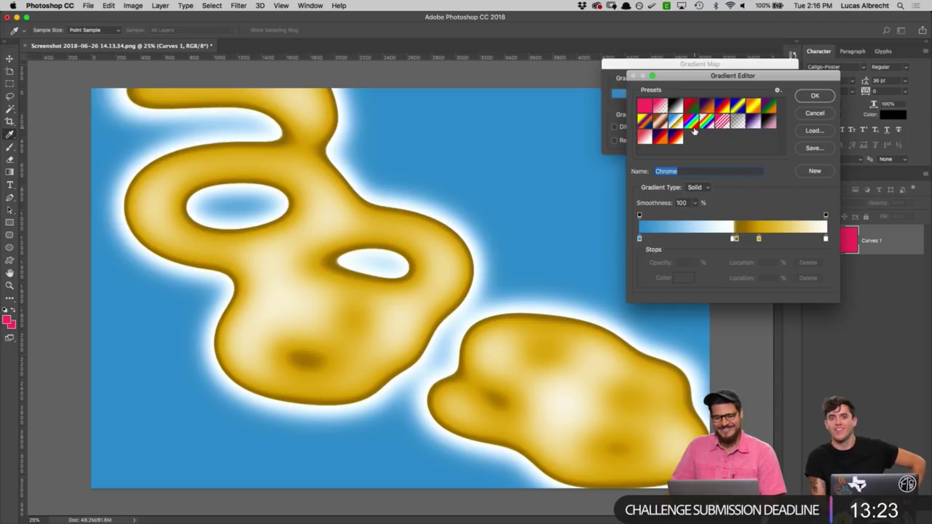
{"action": "left_click", "coordinate": [815, 96]}
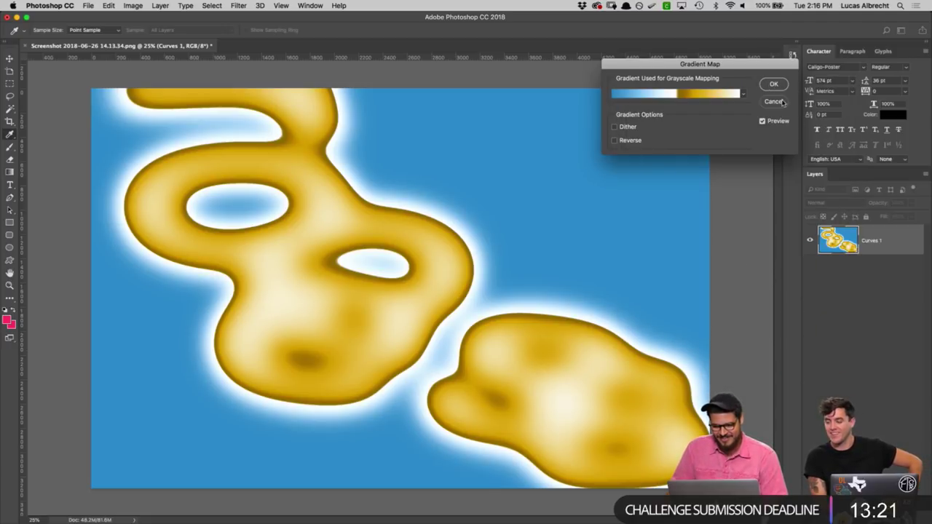
Step: Confirm the Chrome gradient map and add a Hue/Saturation layer with Saturation -100
{"action": "key", "text": "Return"}
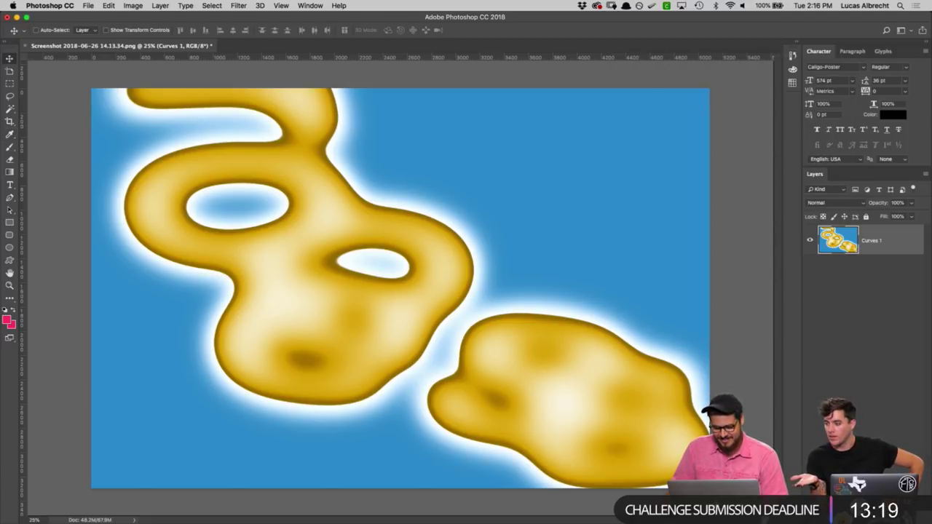
{"action": "left_click", "coordinate": [850, 508]}
{"action": "left_click", "coordinate": [892, 414]}
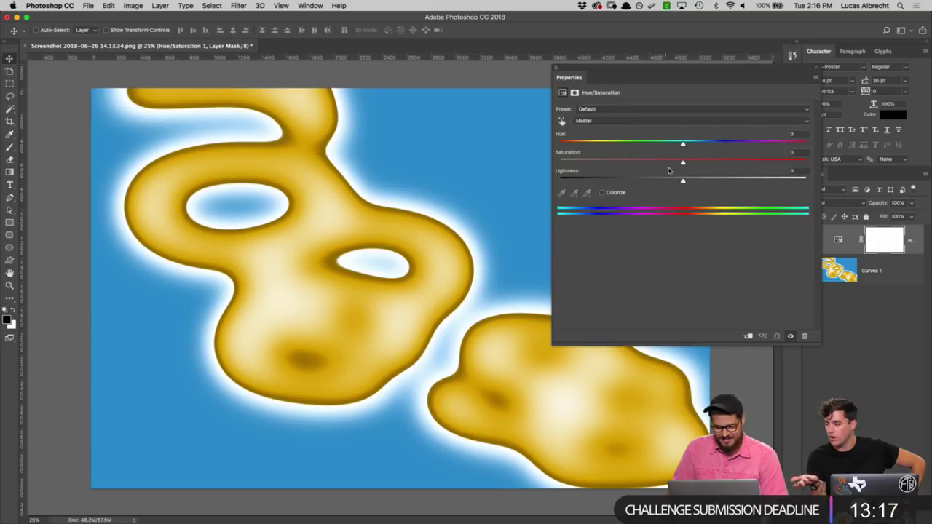
{"action": "left_click_drag", "start_coordinate": [682, 163], "coordinate": [490, 166]}
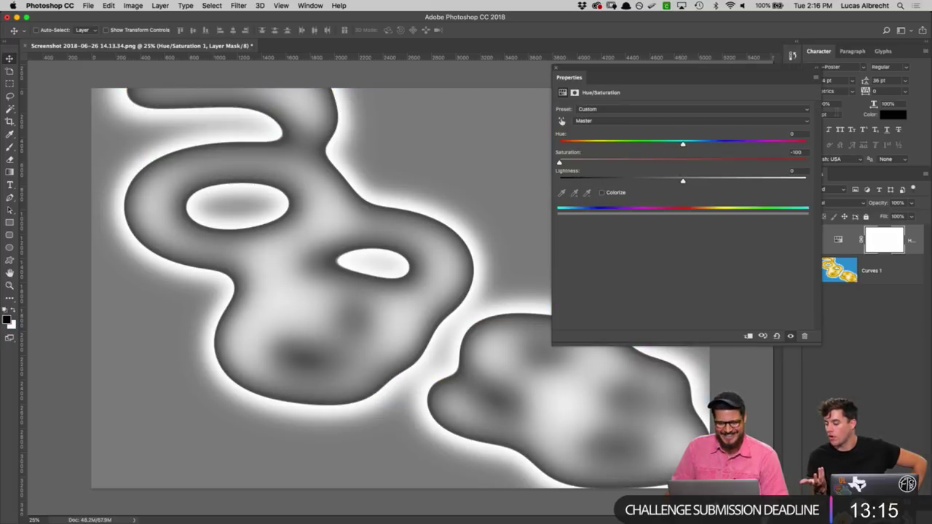
{"action": "left_click_drag", "start_coordinate": [562, 70], "coordinate": [619, 88]}
{"action": "left_click", "coordinate": [612, 87]}
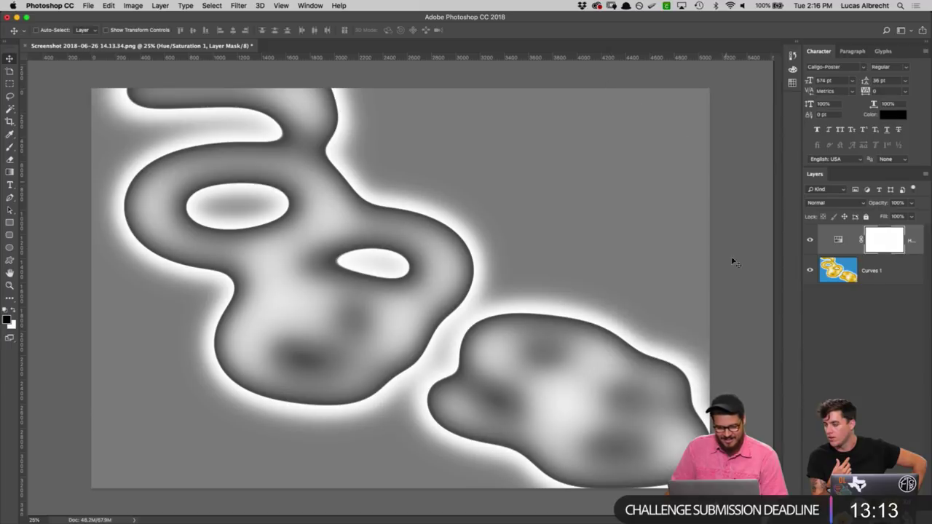
Step: Flatten into one Background layer, then preview Add Noise and cancel it
{"action": "right_click", "coordinate": [892, 284]}
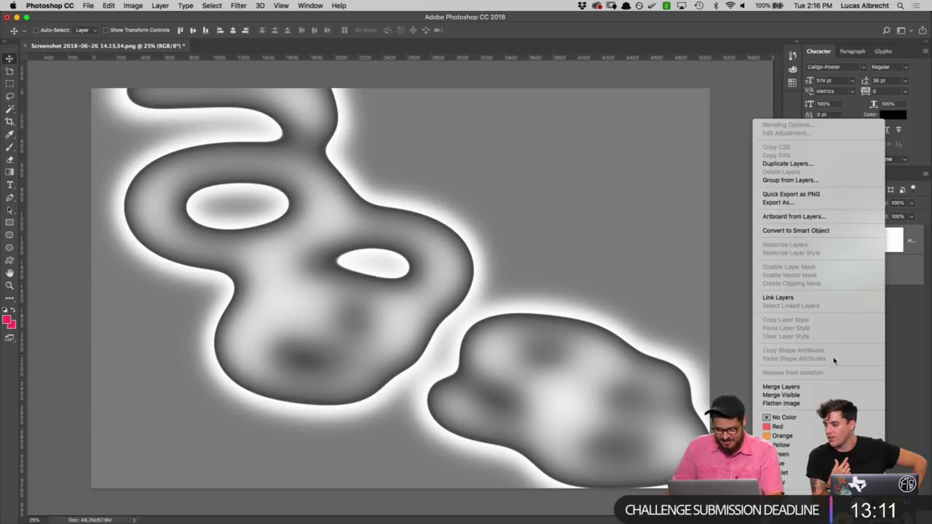
{"action": "left_click", "coordinate": [822, 403]}
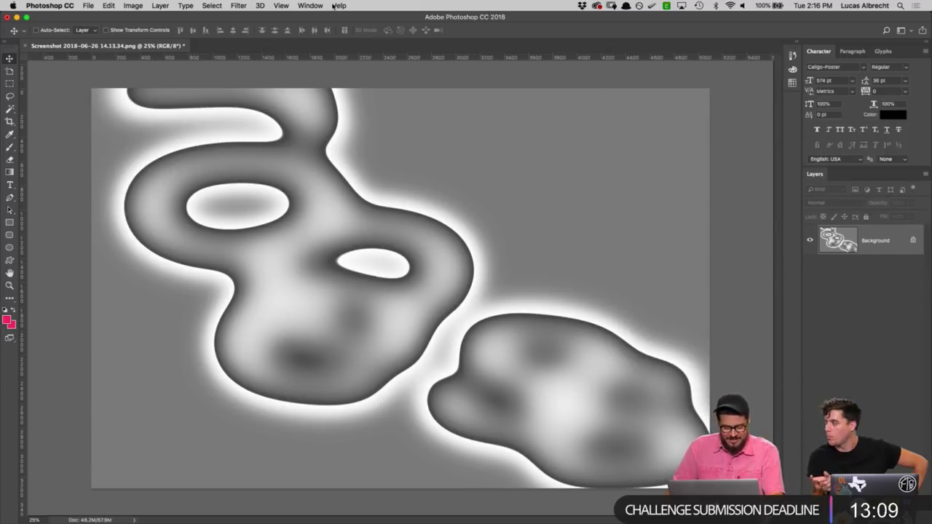
{"action": "left_click", "coordinate": [281, 5]}
{"action": "mouse_move", "coordinate": [238, 5]}
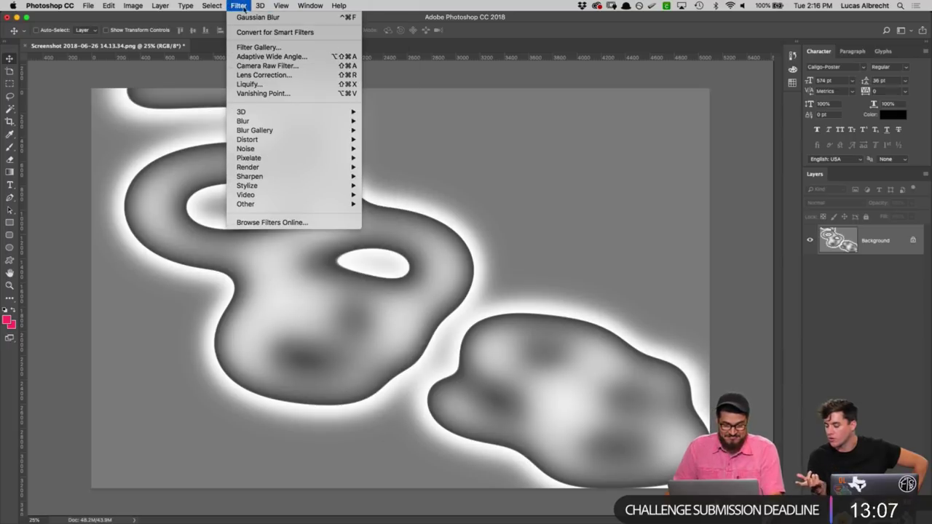
{"action": "mouse_move", "coordinate": [278, 169]}
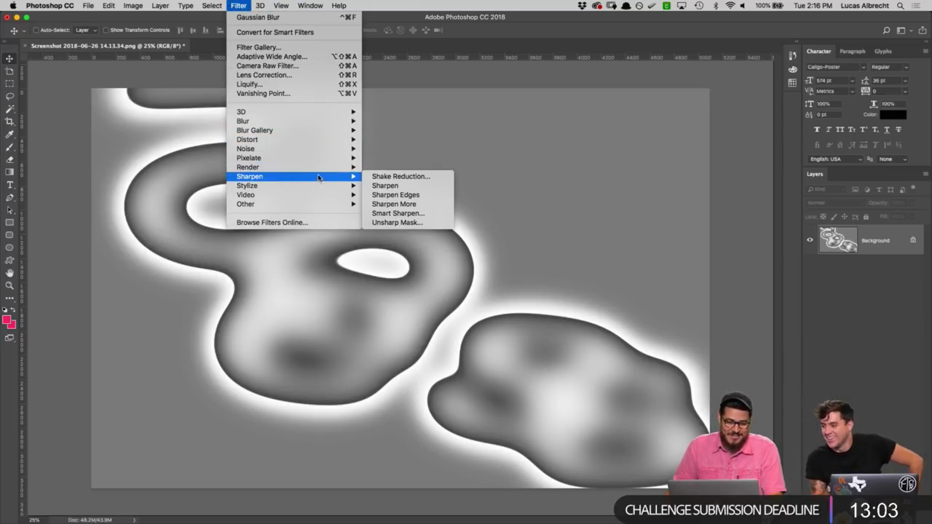
{"action": "mouse_move", "coordinate": [320, 149]}
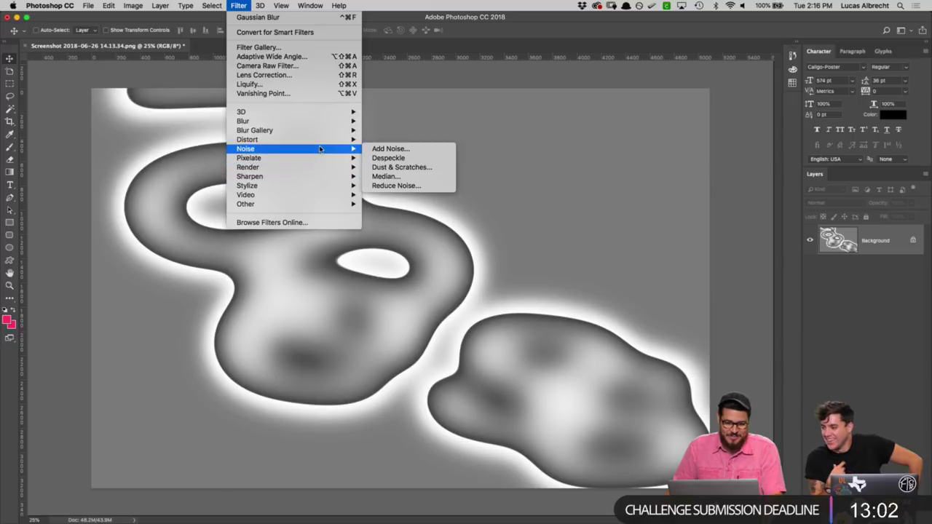
{"action": "left_click", "coordinate": [418, 150]}
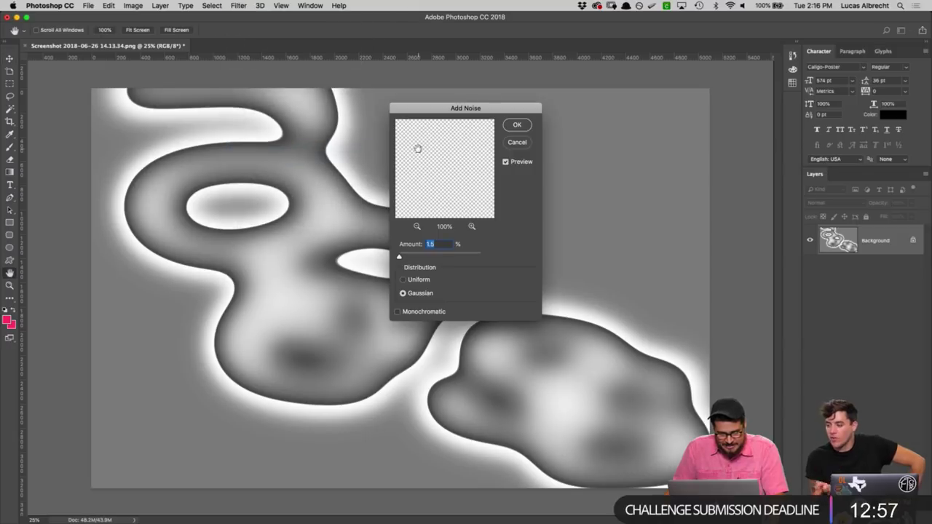
{"action": "left_click_drag", "start_coordinate": [463, 255], "coordinate": [416, 261]}
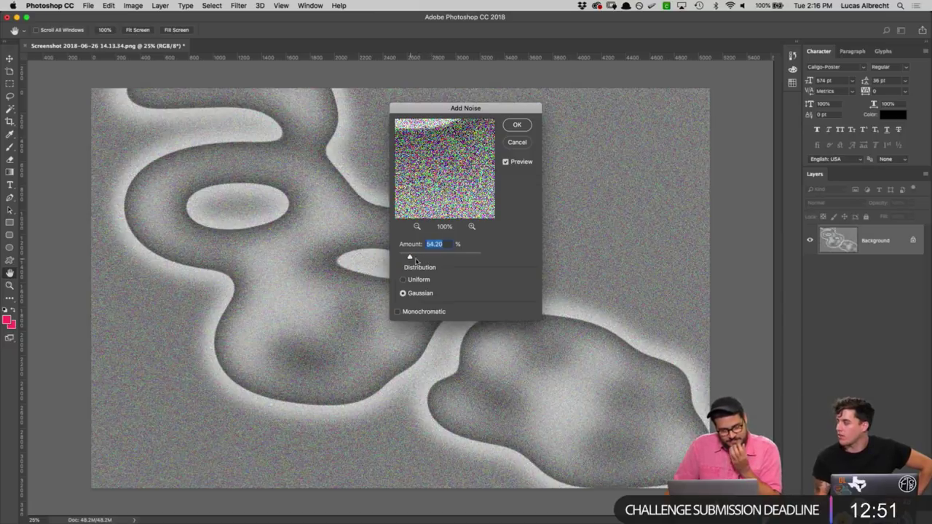
{"action": "left_click", "coordinate": [517, 144]}
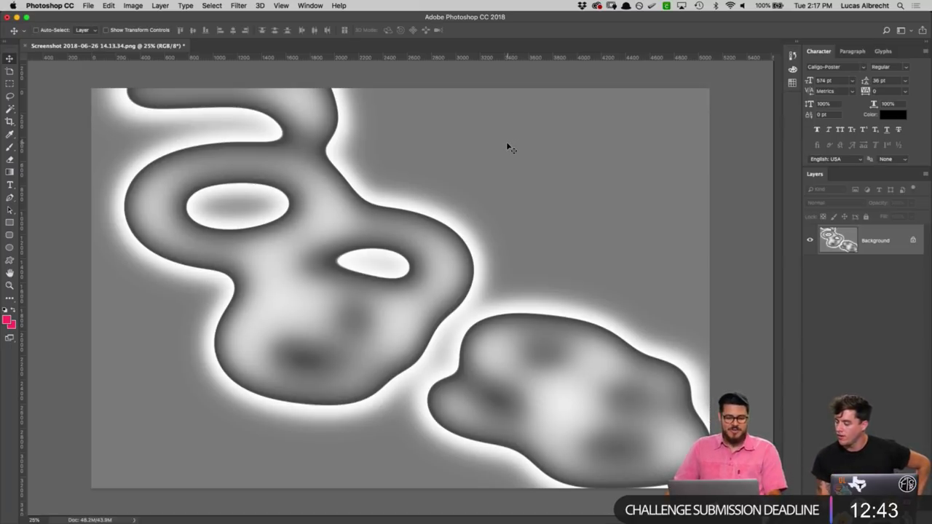
Step: Export the image as PNG-24 to the Desktop as Screenshot-2018-06-26-14.13.34.png
{"action": "key", "text": "super+s"}
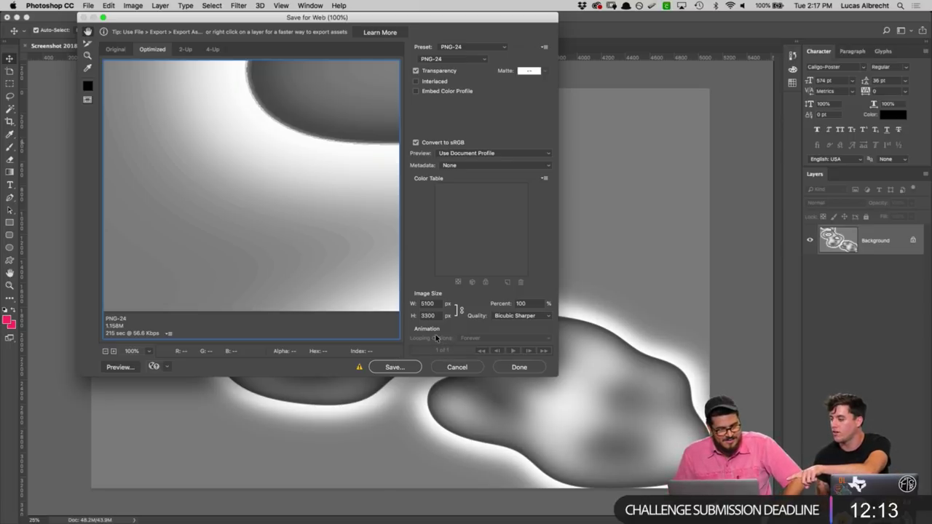
{"action": "left_click", "coordinate": [399, 368]}
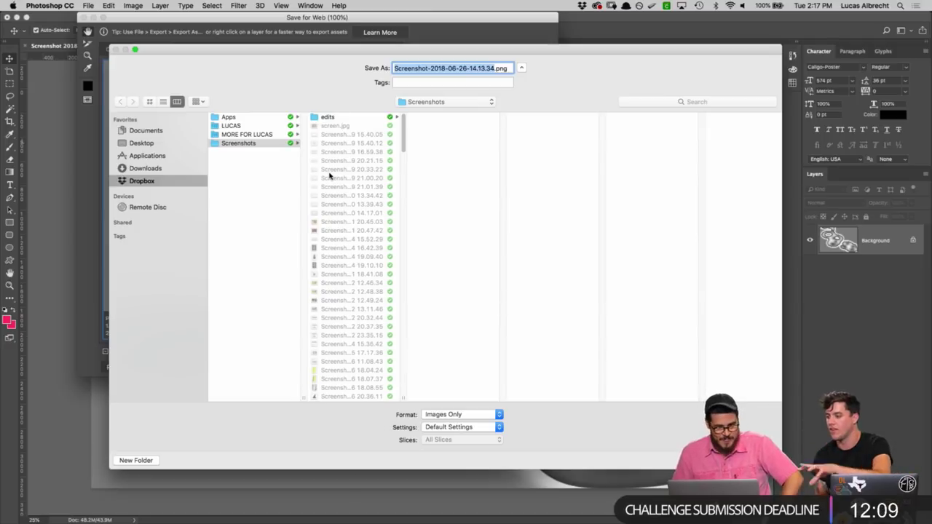
{"action": "left_click", "coordinate": [160, 143]}
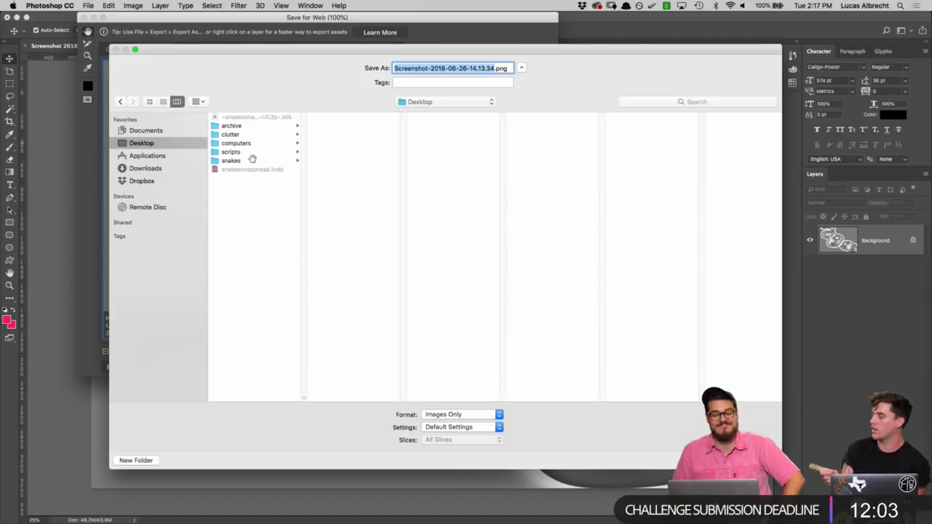
{"action": "left_click", "coordinate": [468, 274]}
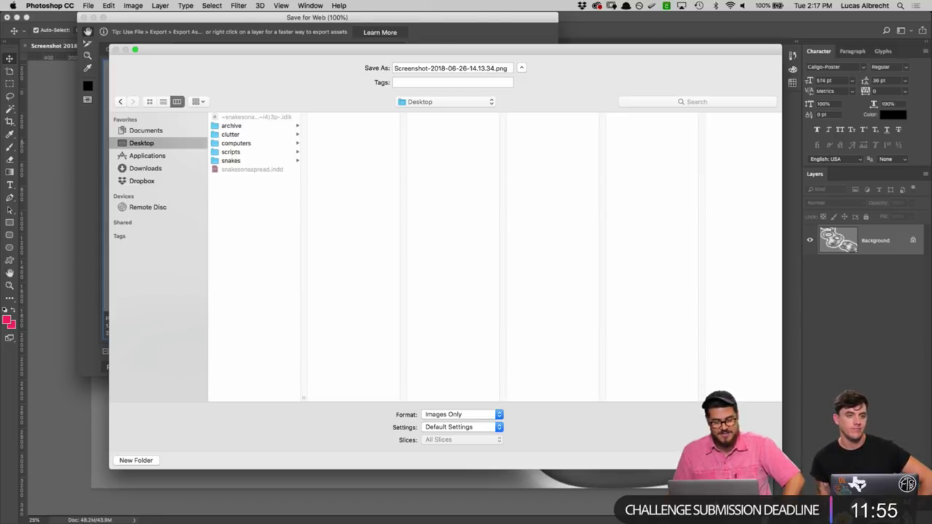
{"action": "key", "text": "Return"}
{"action": "mouse_move", "coordinate": [597, 515]}
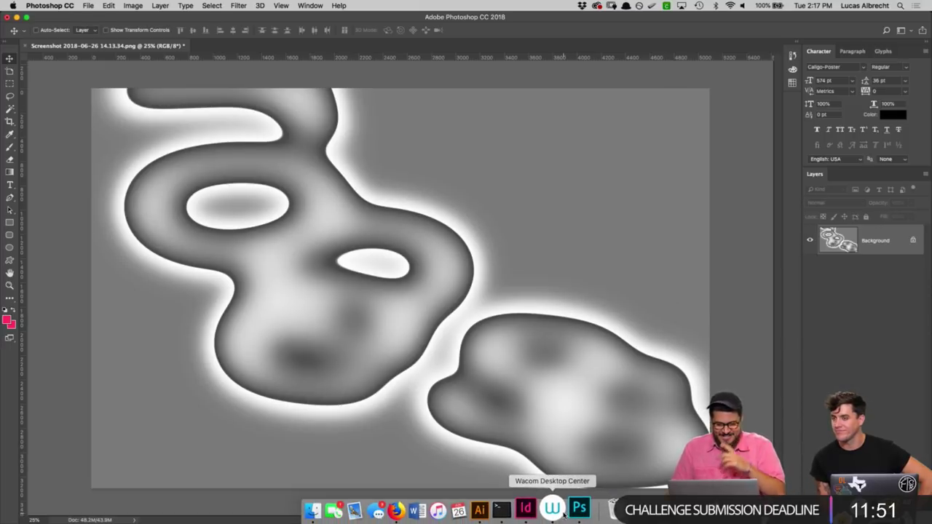
Step: Place Screenshot-2018-06-26-14.13.34.png from the Desktop into the page-sized background frame
{"action": "left_click", "coordinate": [537, 512]}
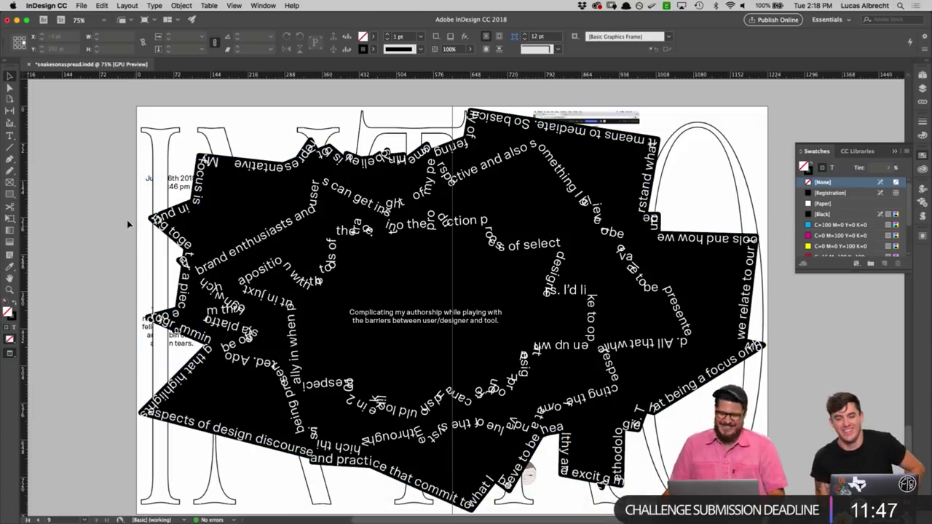
{"action": "key", "text": "super+d"}
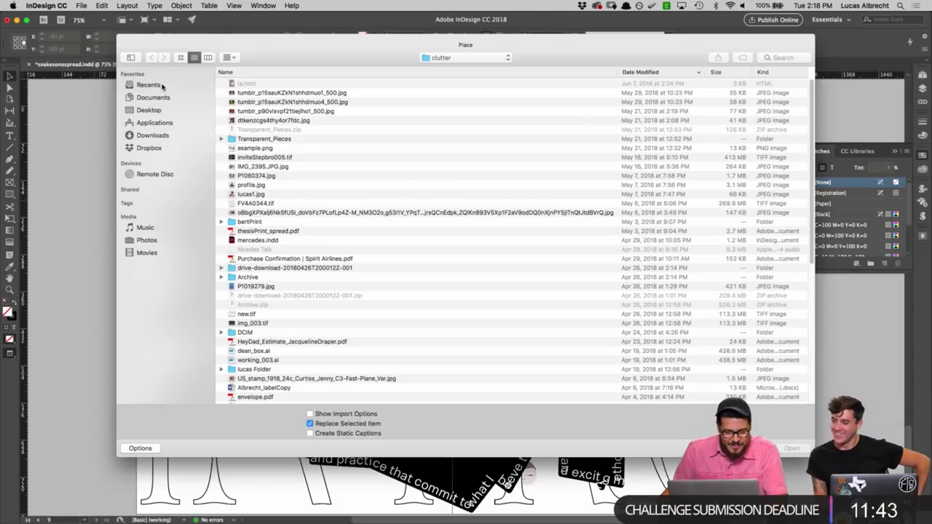
{"action": "left_click", "coordinate": [150, 111]}
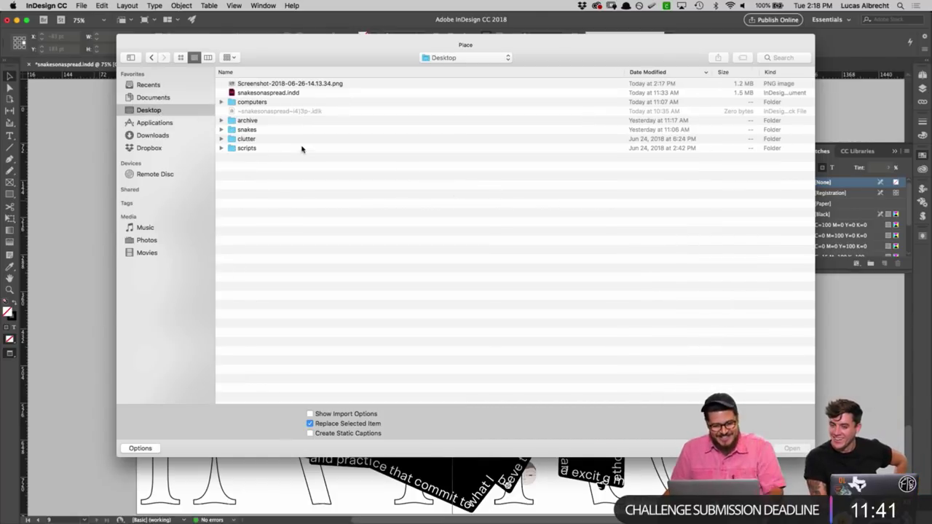
{"action": "left_click", "coordinate": [327, 84]}
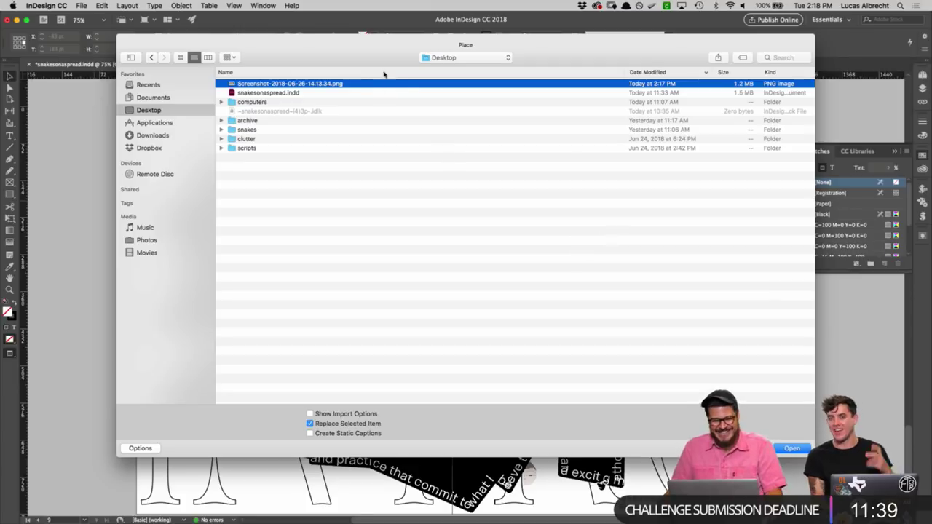
{"action": "left_click", "coordinate": [791, 449]}
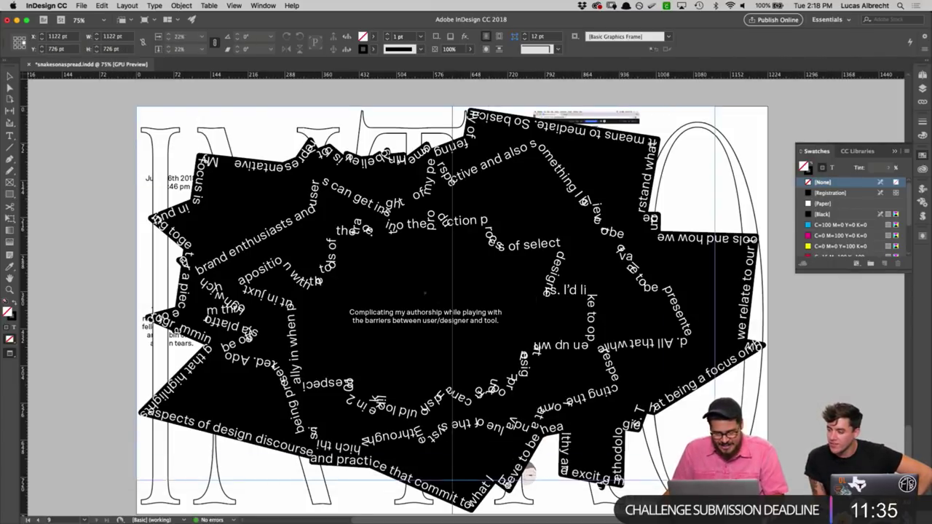
{"action": "scroll", "coordinate": [342, 193], "scroll_direction": "down", "scroll_amount": 2}
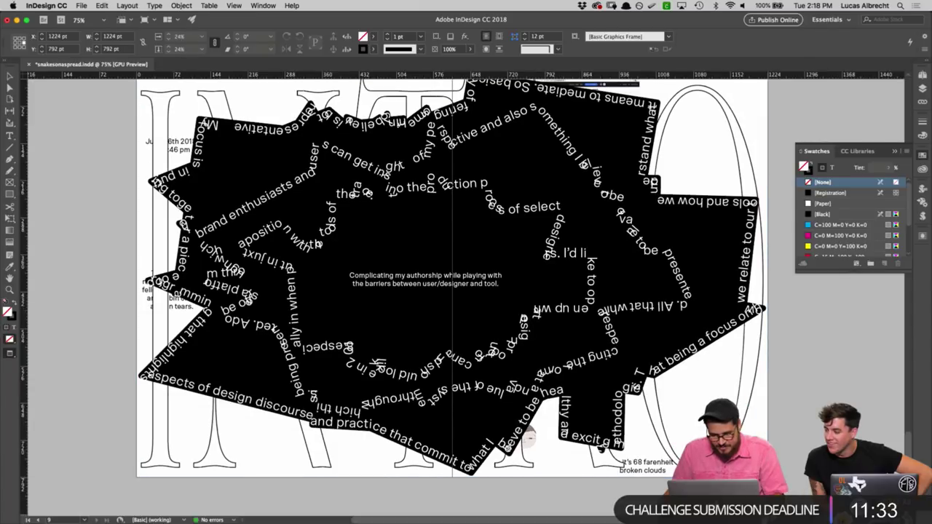
{"action": "left_click", "coordinate": [530, 435]}
Step: Deselect the background image frame and briefly check the pages list
{"action": "key", "text": "ctrl+z"}
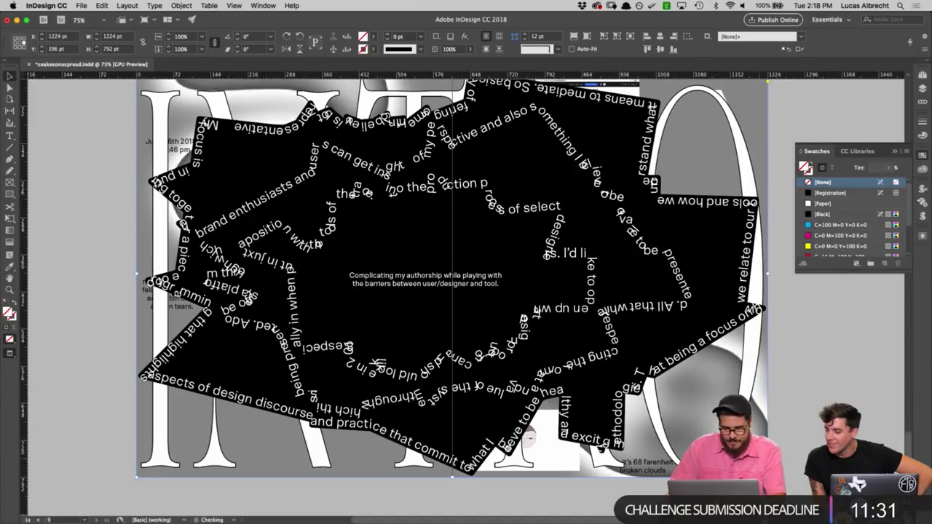
{"action": "scroll", "coordinate": [771, 413], "scroll_direction": "up", "scroll_amount": 1}
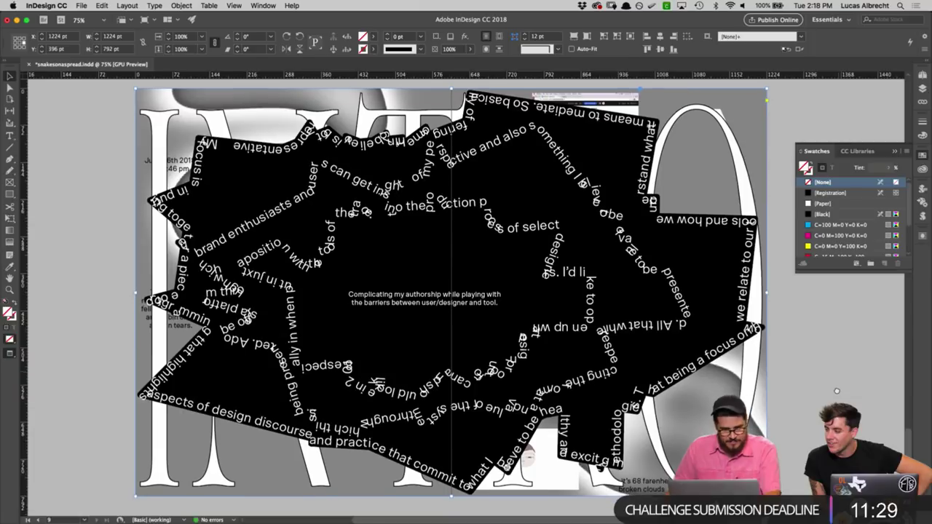
{"action": "left_click", "coordinate": [837, 394]}
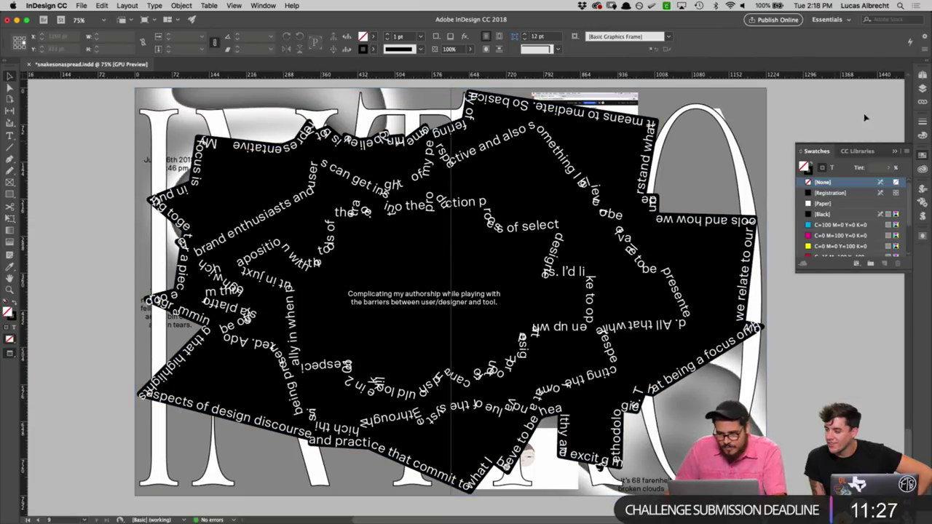
{"action": "left_click", "coordinate": [922, 76]}
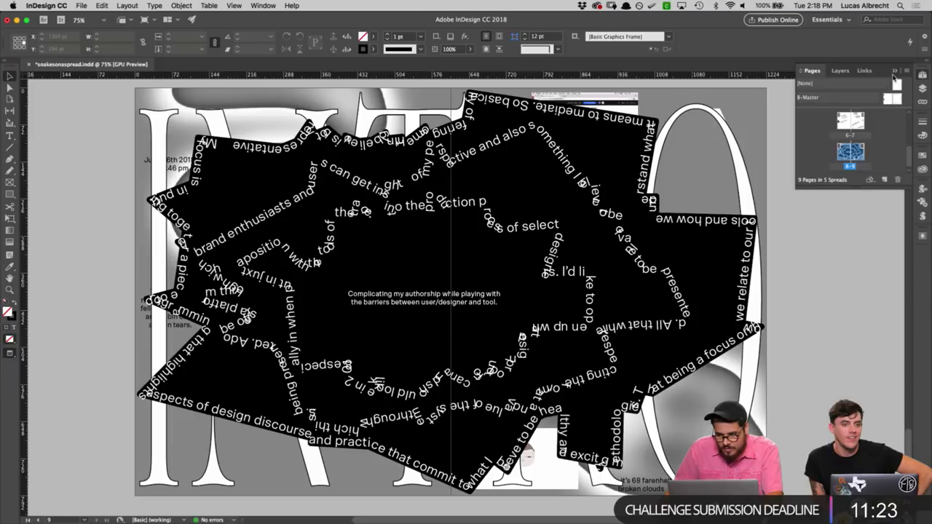
{"action": "left_click", "coordinate": [860, 219]}
{"action": "scroll", "coordinate": [852, 241], "scroll_direction": "up", "scroll_amount": 2}
{"action": "scroll", "coordinate": [852, 240], "scroll_direction": "left", "scroll_amount": 2}
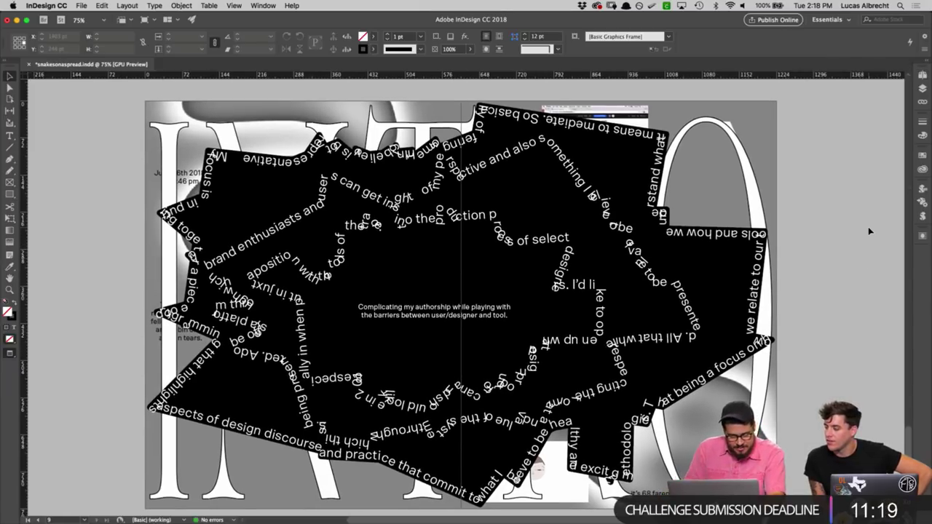
Step: After a full-screen preview, set the large path-text shape's stroke weight to 50 pt
{"action": "key", "text": "shift+w"}
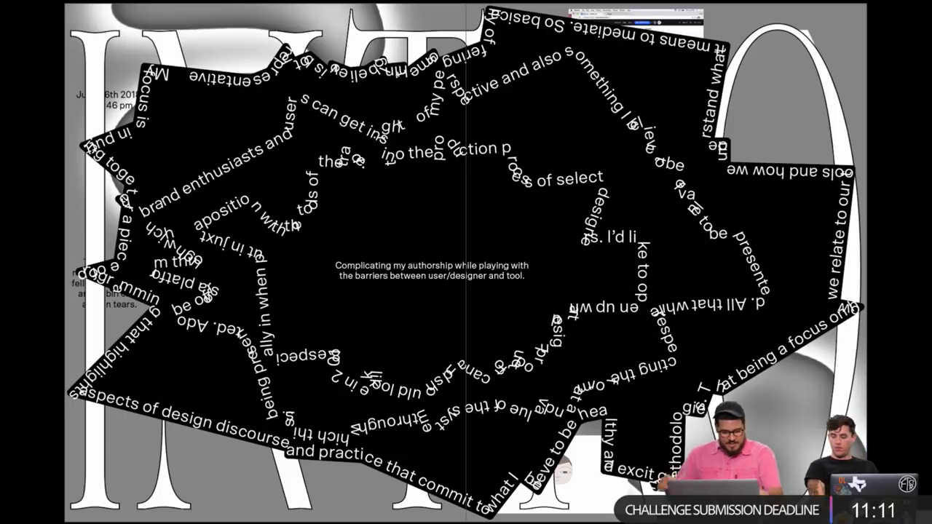
{"action": "key", "text": "Escape"}
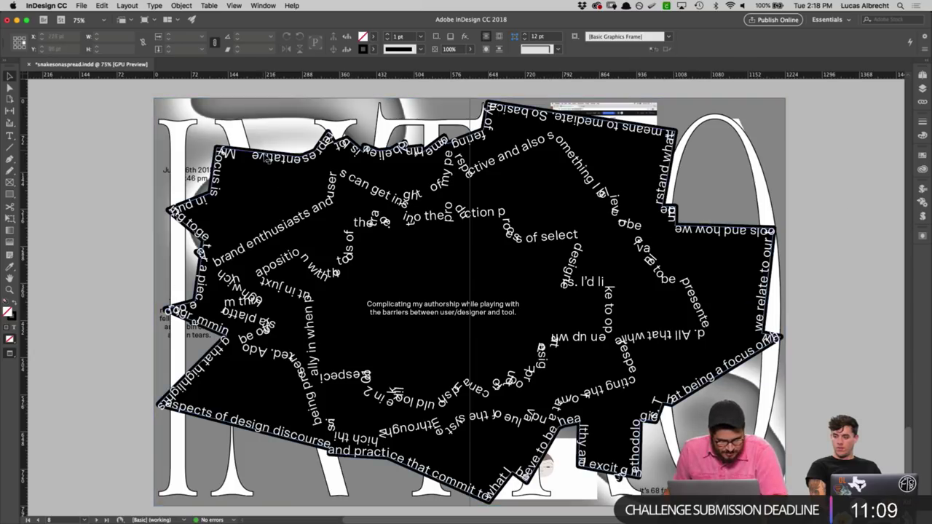
{"action": "left_click", "coordinate": [597, 211]}
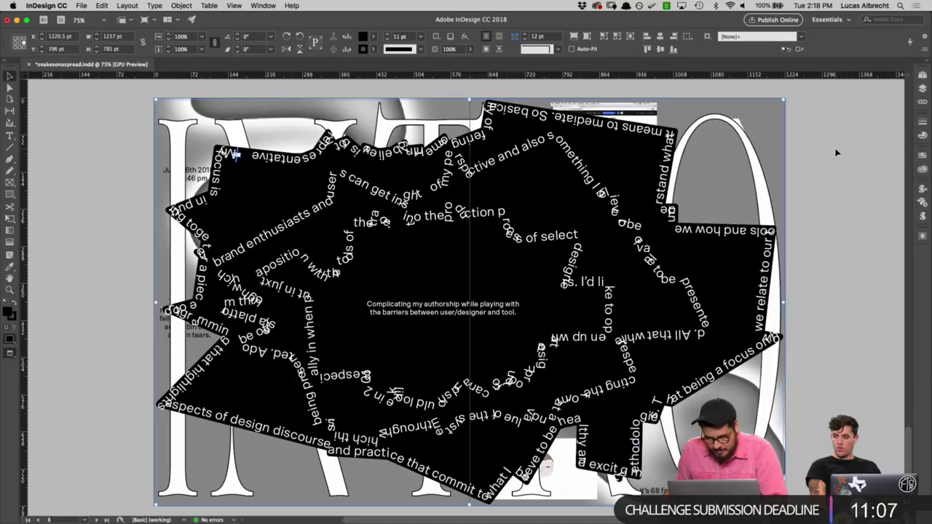
{"action": "left_click", "coordinate": [923, 116]}
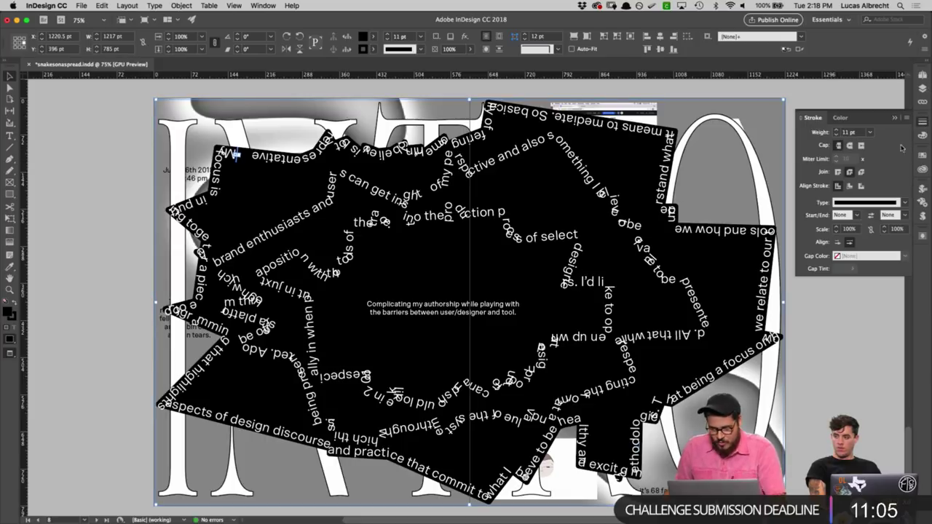
{"action": "left_click", "coordinate": [852, 132]}
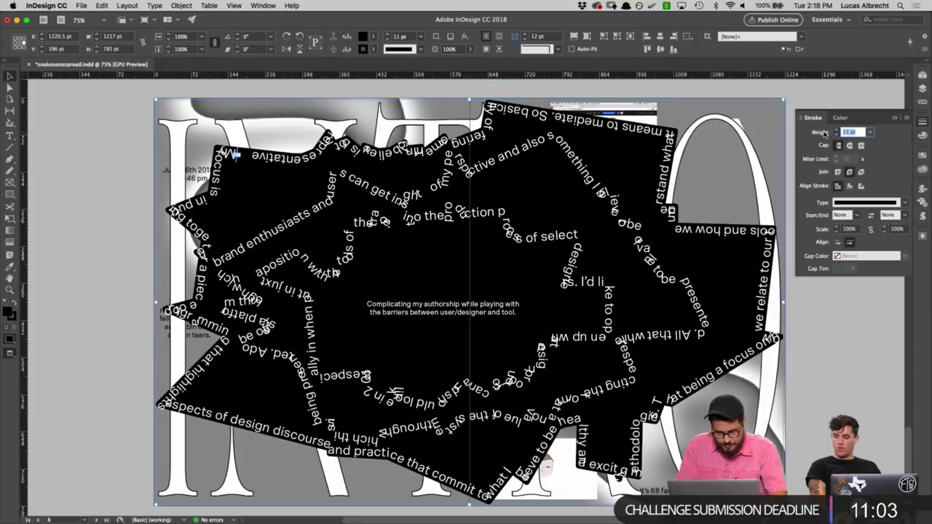
{"action": "type", "text": "50"}
{"action": "key", "text": "Return"}
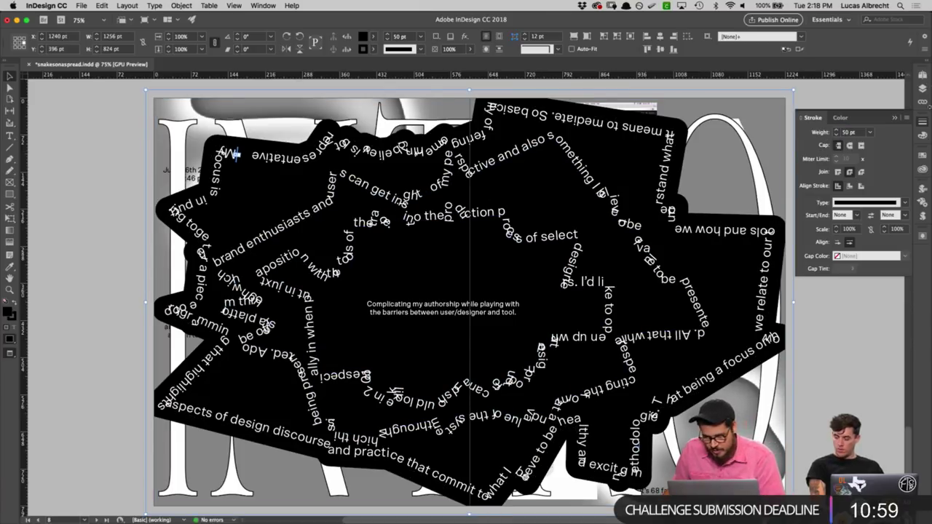
Step: Set the first shape's fill to None, then try a Paper fill on another shape and undo it
{"action": "left_click", "coordinate": [924, 155]}
{"action": "left_click", "coordinate": [819, 182]}
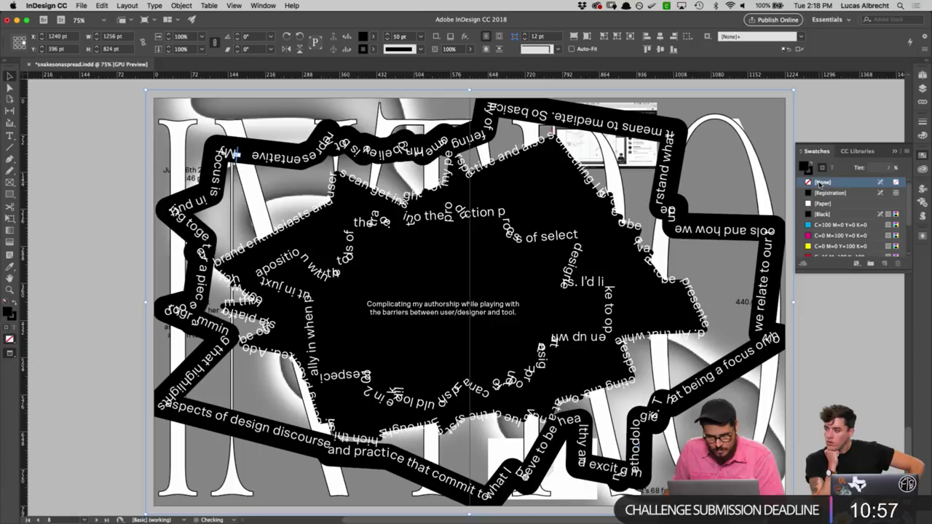
{"action": "key", "text": "super+shift+a"}
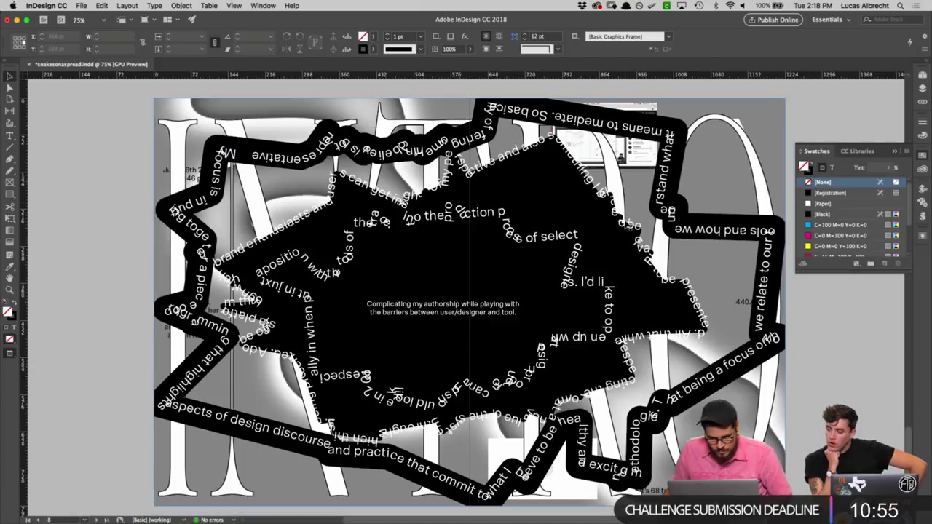
{"action": "left_click", "coordinate": [630, 226]}
{"action": "key", "text": "i"}
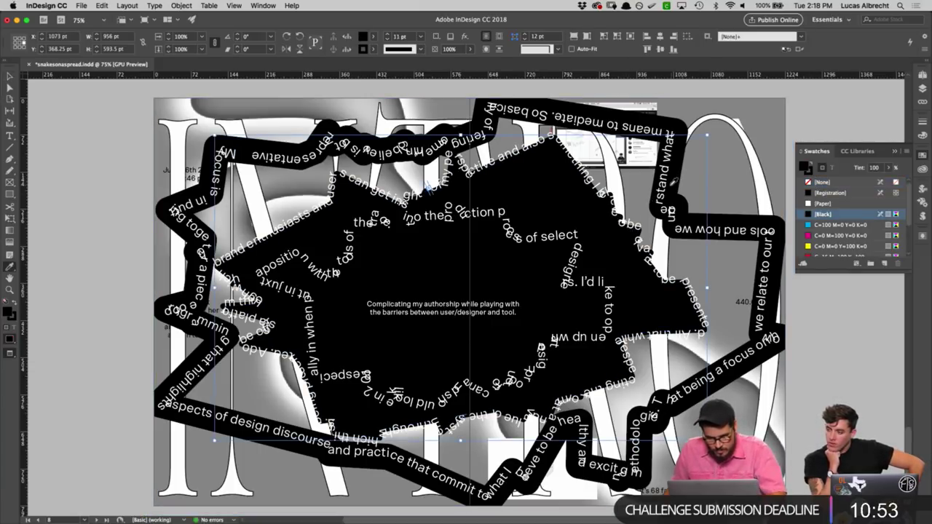
{"action": "left_click", "coordinate": [656, 183]}
{"action": "key", "text": "super+z"}
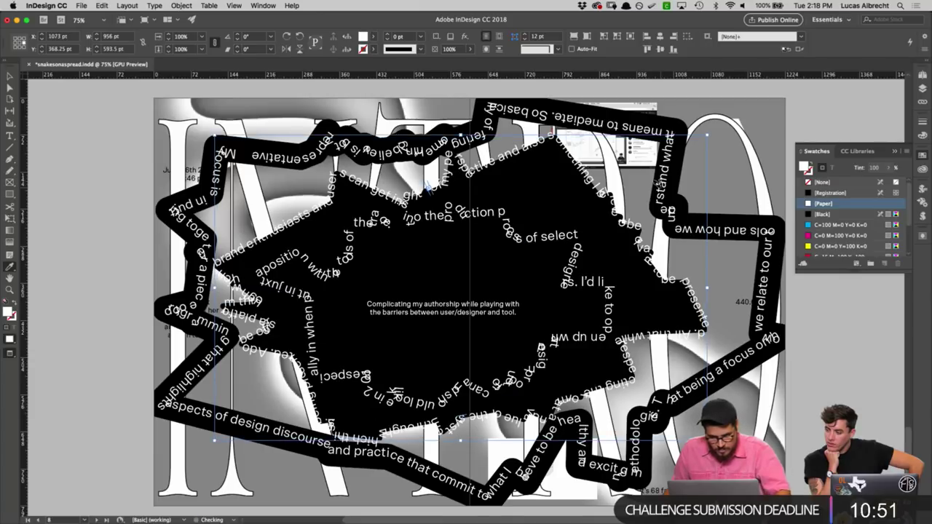
{"action": "key", "text": "v"}
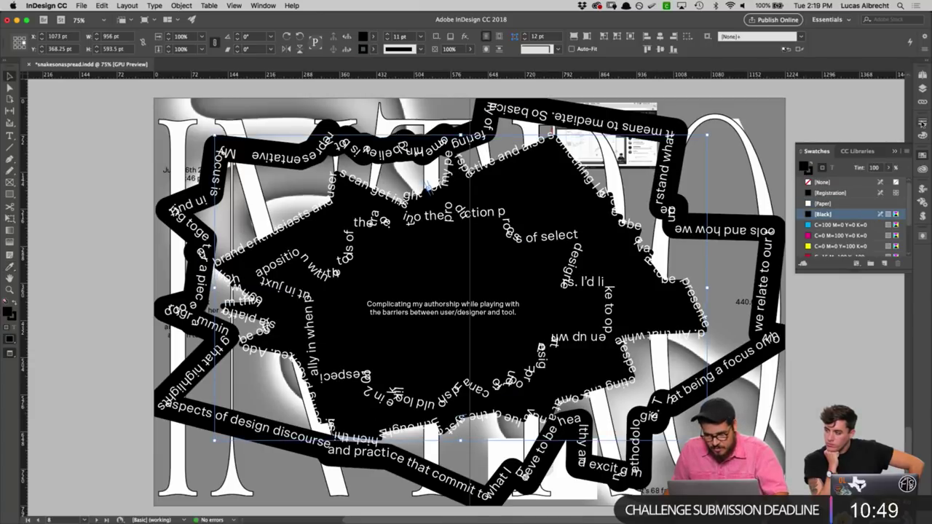
Step: Give the second path-text shape a 50 pt stroke and a None fill
{"action": "left_click", "coordinate": [922, 123]}
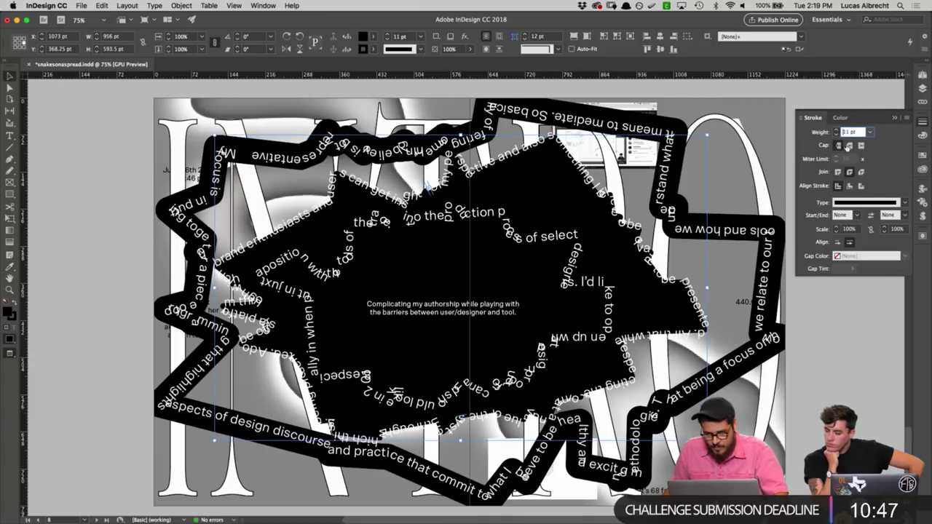
{"action": "type", "text": "50"}
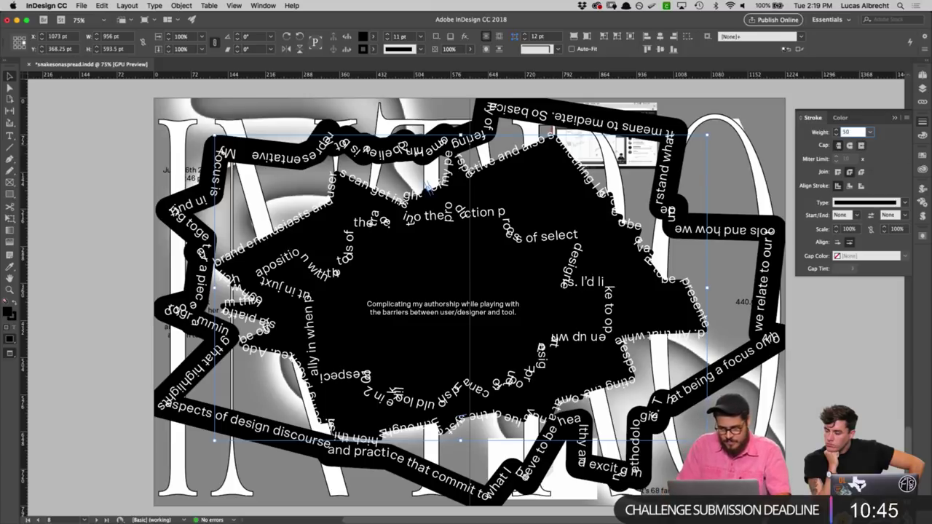
{"action": "key", "text": "Return"}
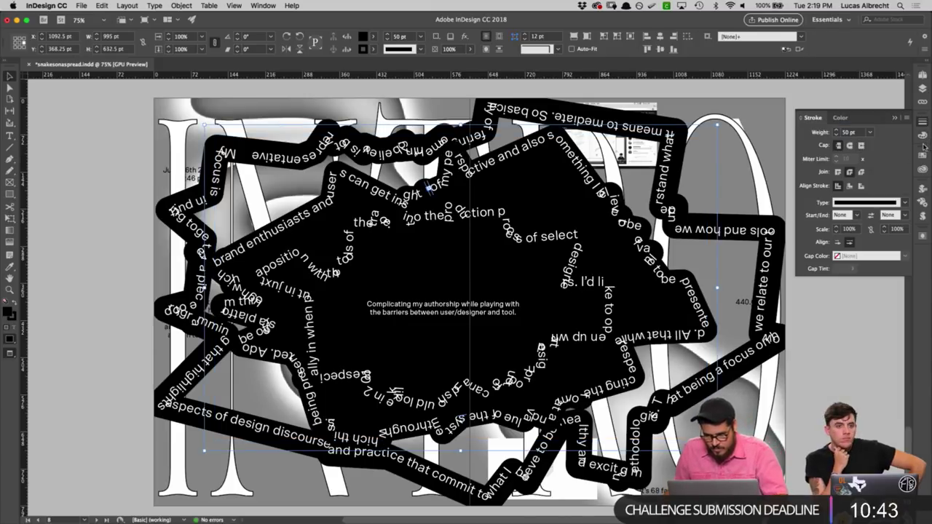
{"action": "left_click", "coordinate": [923, 156]}
{"action": "left_click", "coordinate": [823, 183]}
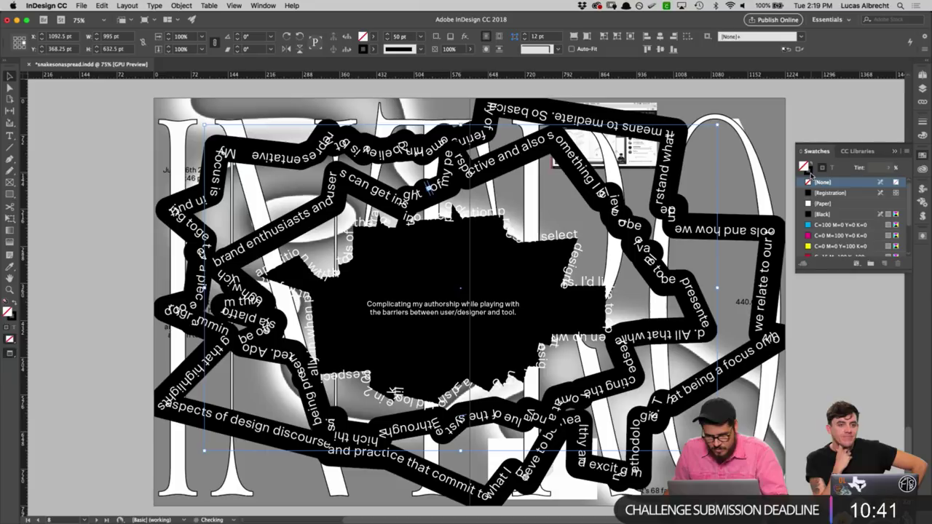
Step: Give the central black blob a 50 pt stroke with Round Join and a None fill
{"action": "key", "text": "alt+super+bracketleft"}
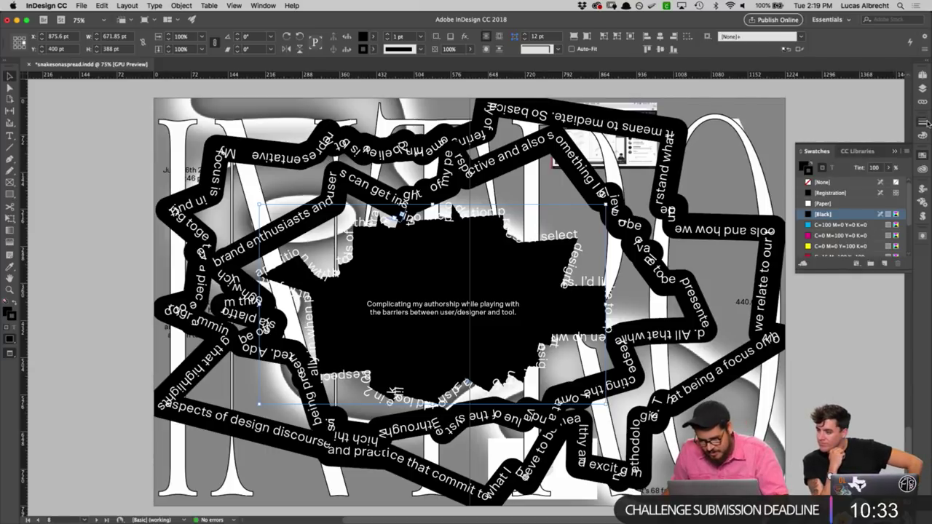
{"action": "left_click", "coordinate": [924, 122]}
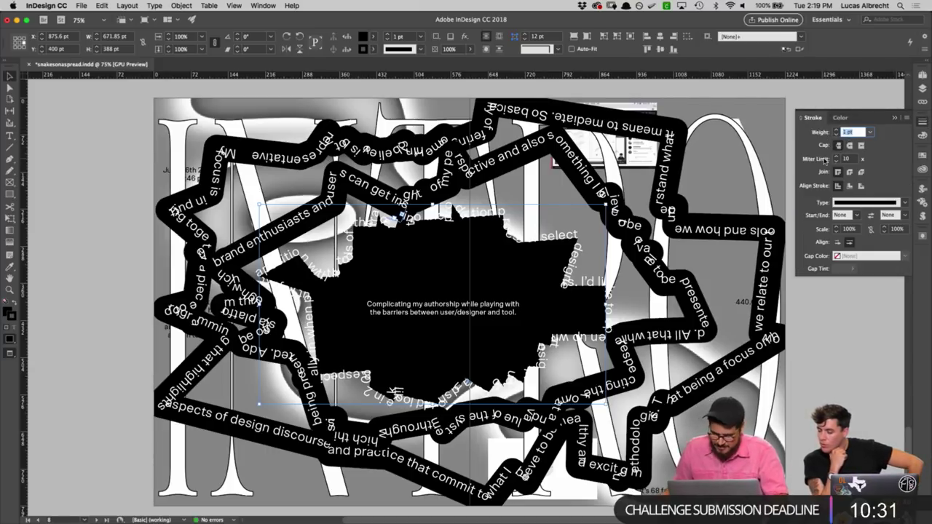
{"action": "type", "text": "50"}
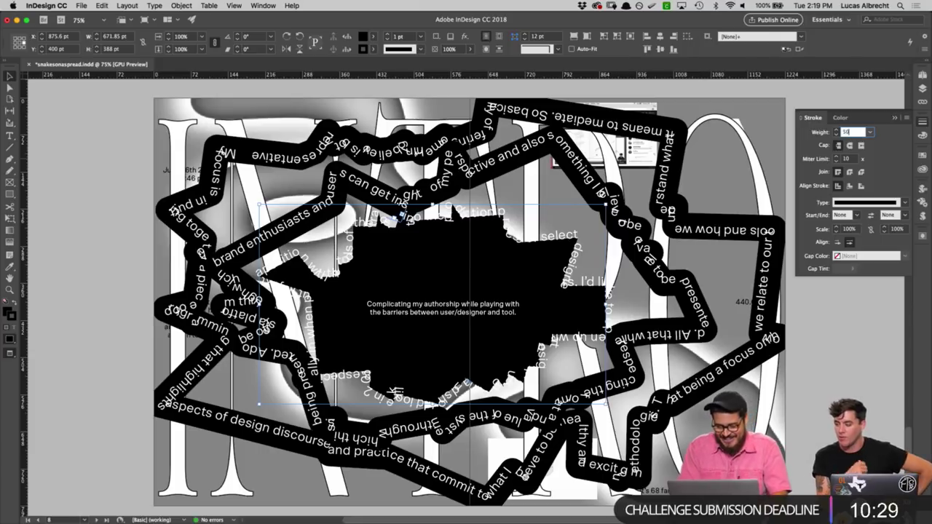
{"action": "key", "text": "Return"}
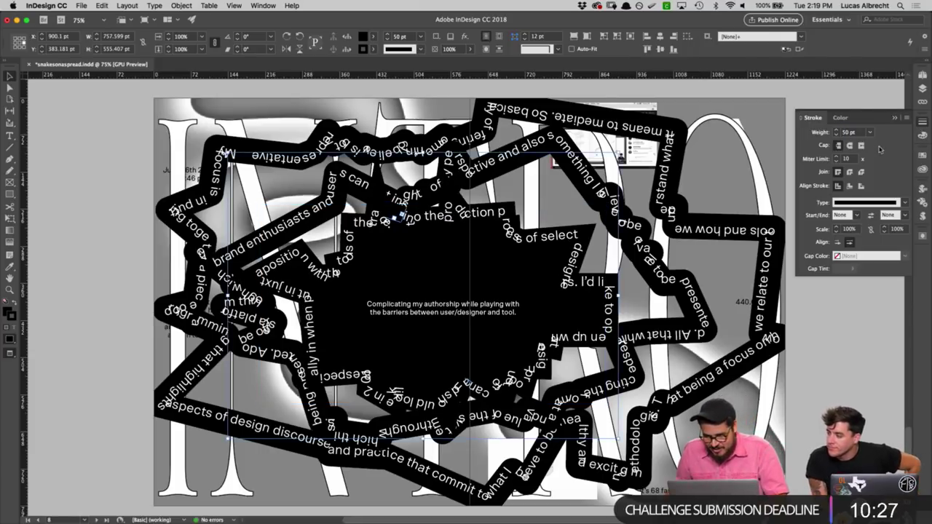
{"action": "left_click", "coordinate": [849, 172]}
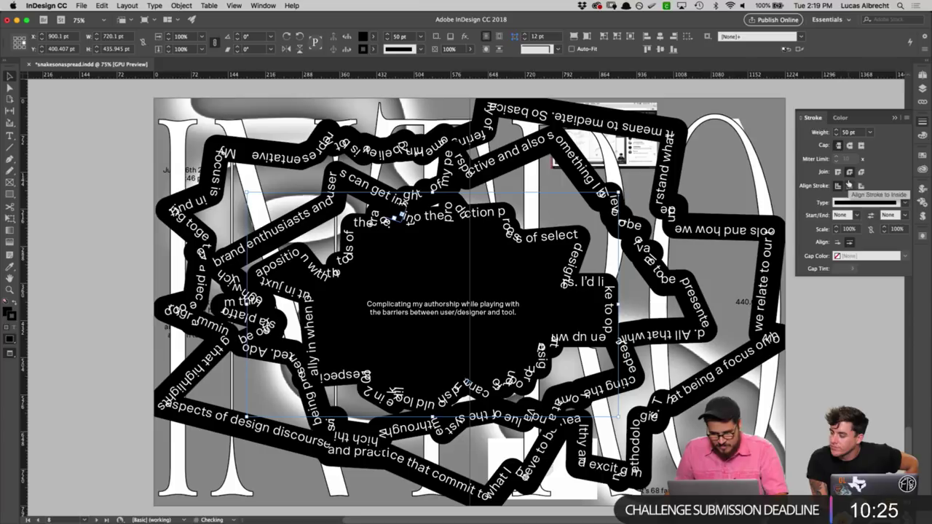
{"action": "left_click", "coordinate": [837, 172]}
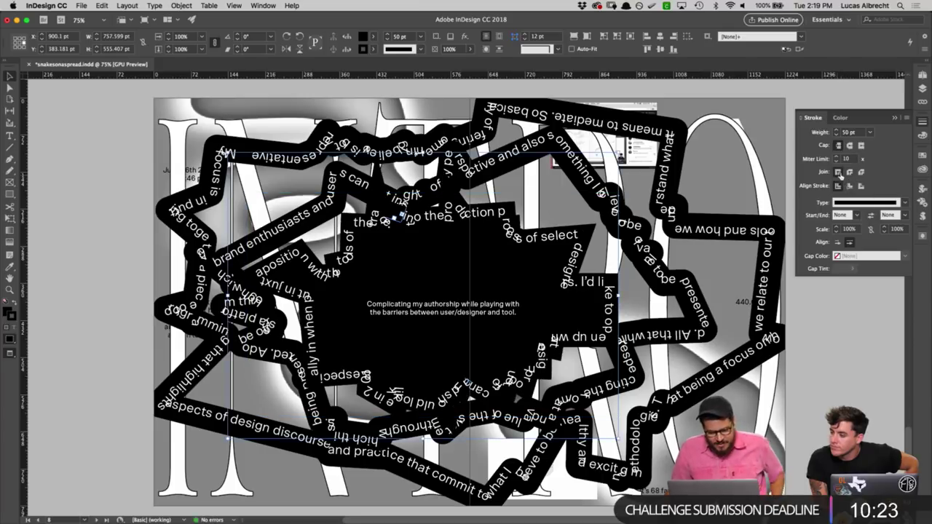
{"action": "left_click", "coordinate": [847, 172]}
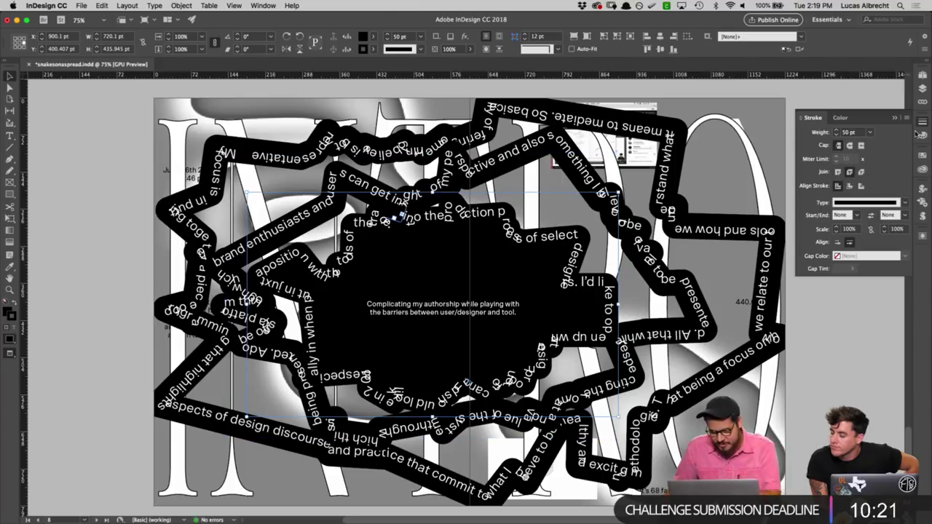
{"action": "left_click", "coordinate": [923, 156]}
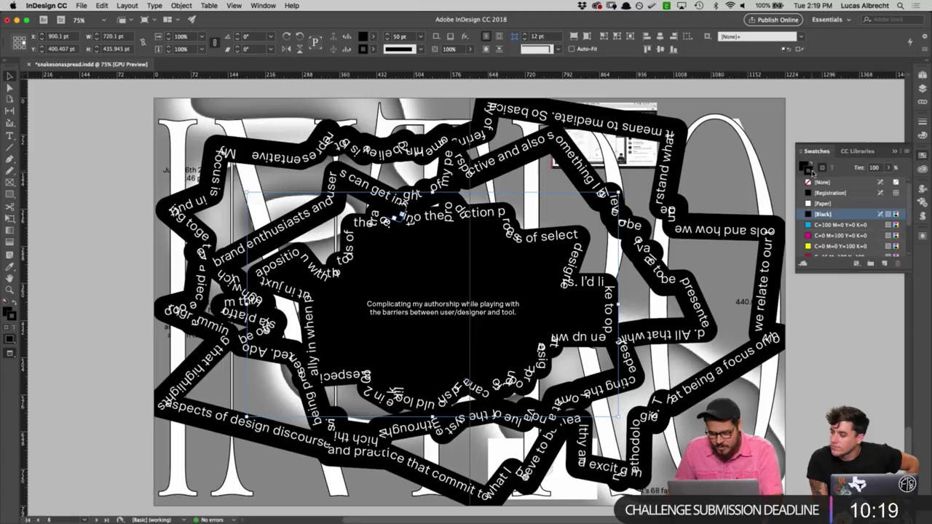
{"action": "left_click", "coordinate": [821, 182]}
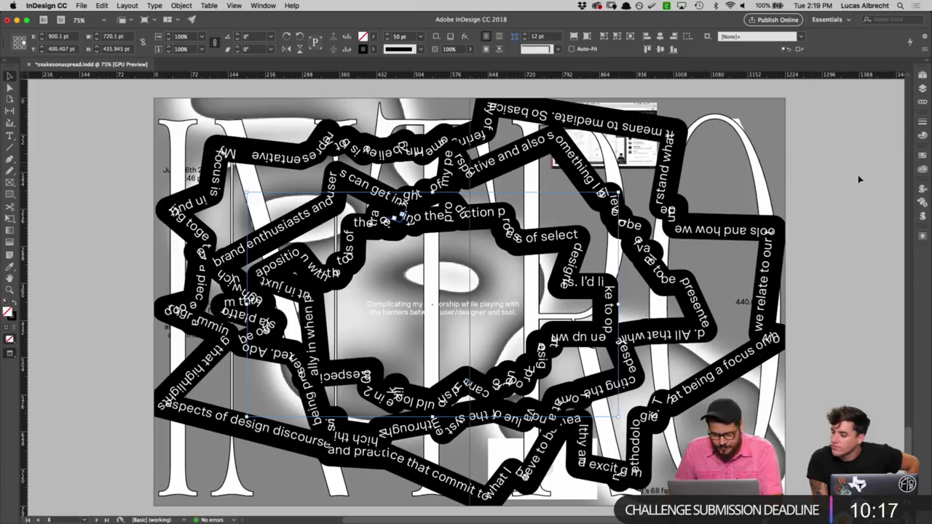
{"action": "left_click", "coordinate": [840, 308]}
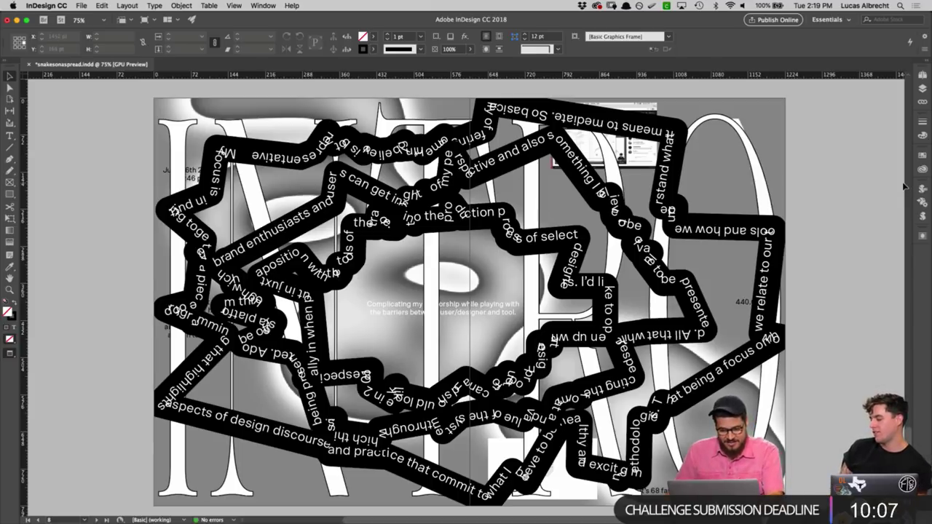
Step: Rotate the 'Complicating my authorship' caption frame 90° and check its text colour
{"action": "left_click", "coordinate": [493, 311]}
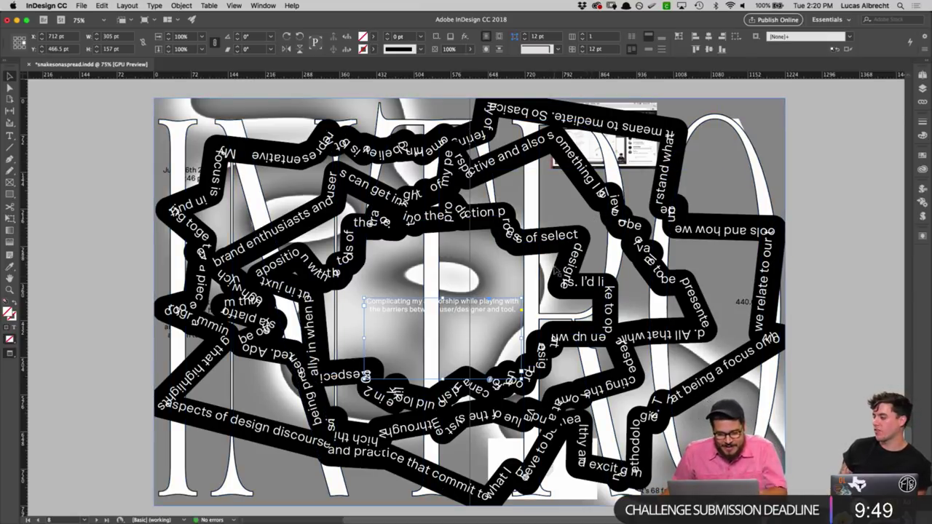
{"action": "key", "text": "e"}
{"action": "left_click_drag", "start_coordinate": [515, 301], "coordinate": [434, 311]}
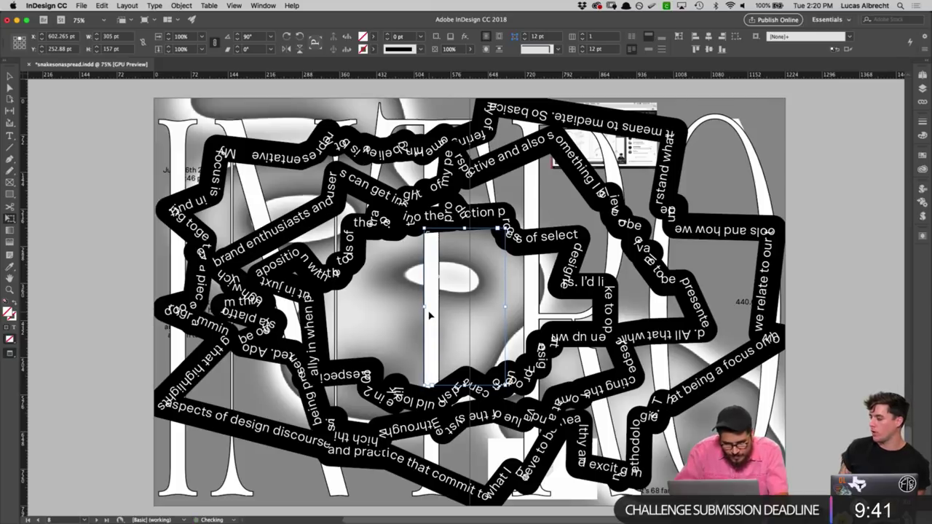
{"action": "key", "text": "t"}
{"action": "left_click", "coordinate": [421, 311]}
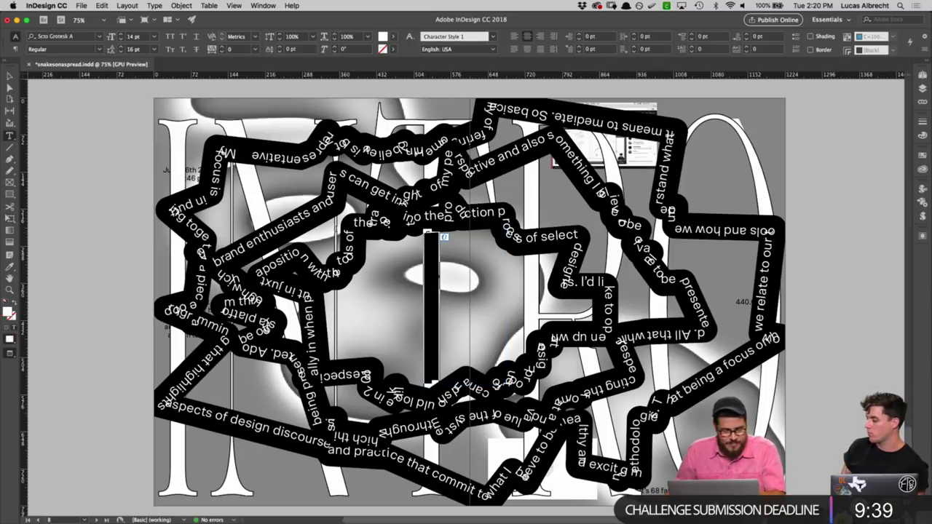
{"action": "left_click", "coordinate": [922, 155]}
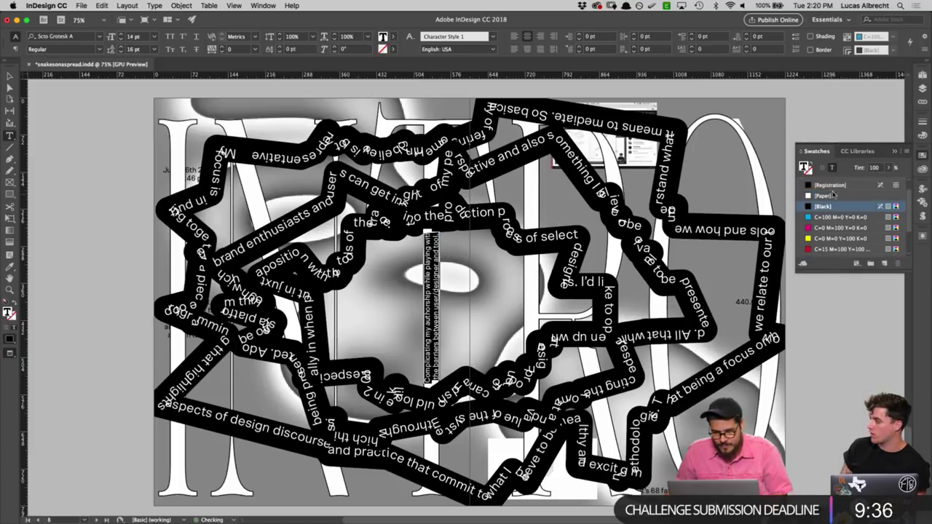
{"action": "left_click", "coordinate": [895, 151]}
{"action": "left_click", "coordinate": [889, 155]}
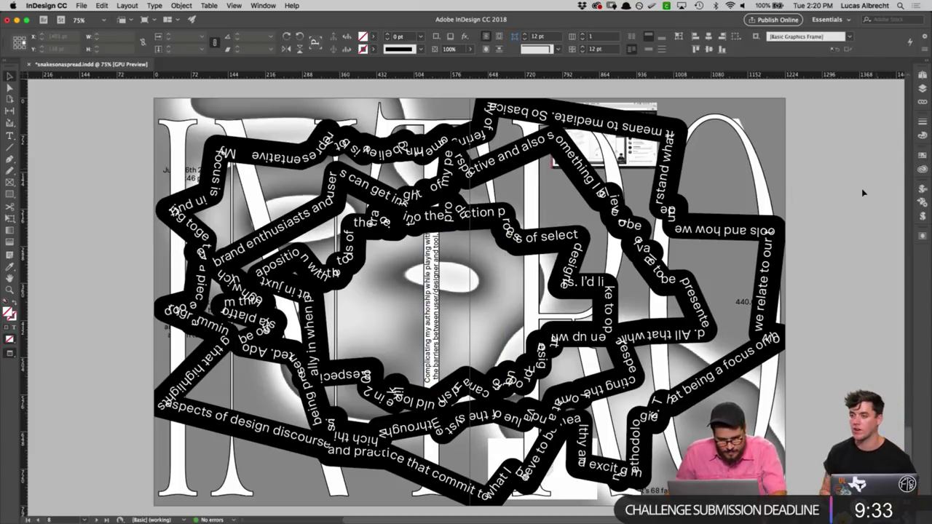
Step: Nudge the vertical caption down and left, show frame edges, and zoom out
{"action": "scroll", "coordinate": [553, 256], "scroll_direction": "up", "scroll_amount": 3}
{"action": "scroll", "coordinate": [553, 256], "scroll_direction": "up", "scroll_amount": 3}
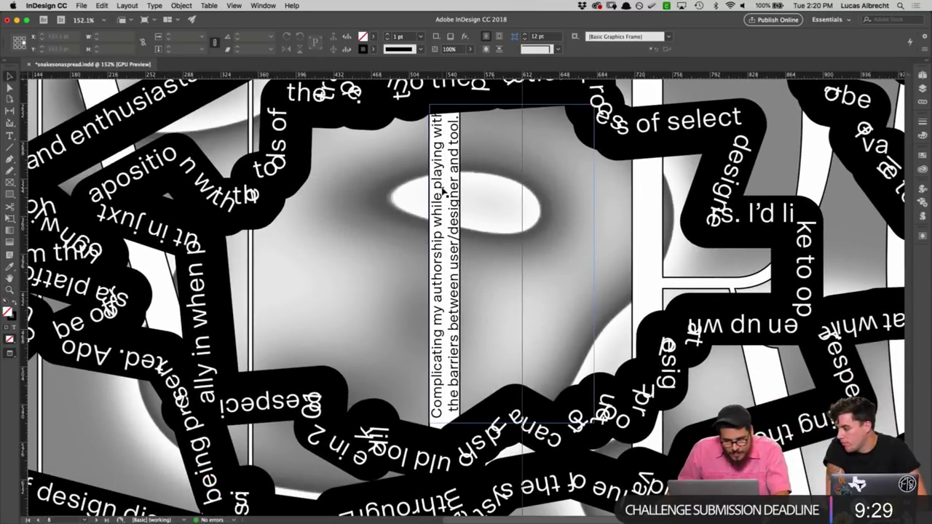
{"action": "left_click", "coordinate": [453, 193]}
{"action": "key", "text": "Down"}
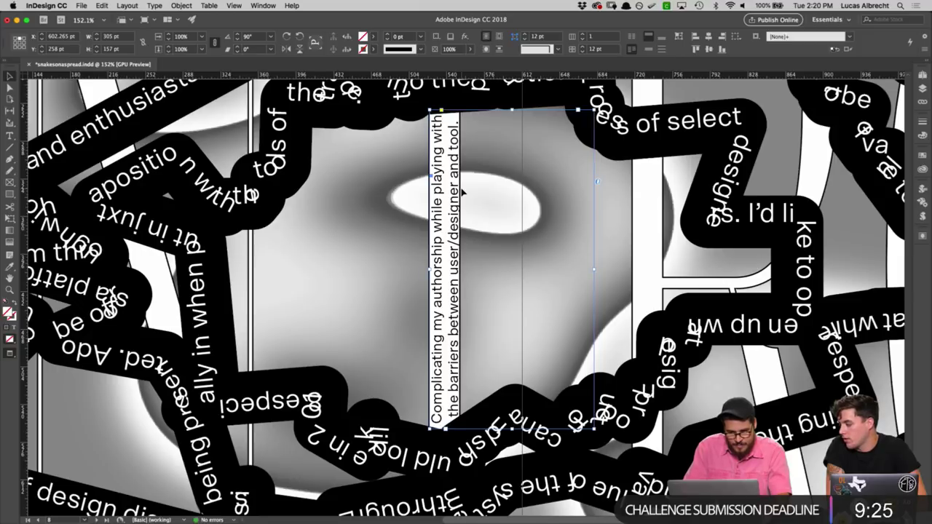
{"action": "key", "text": "super+Left"}
{"action": "key", "text": "super+Left"}
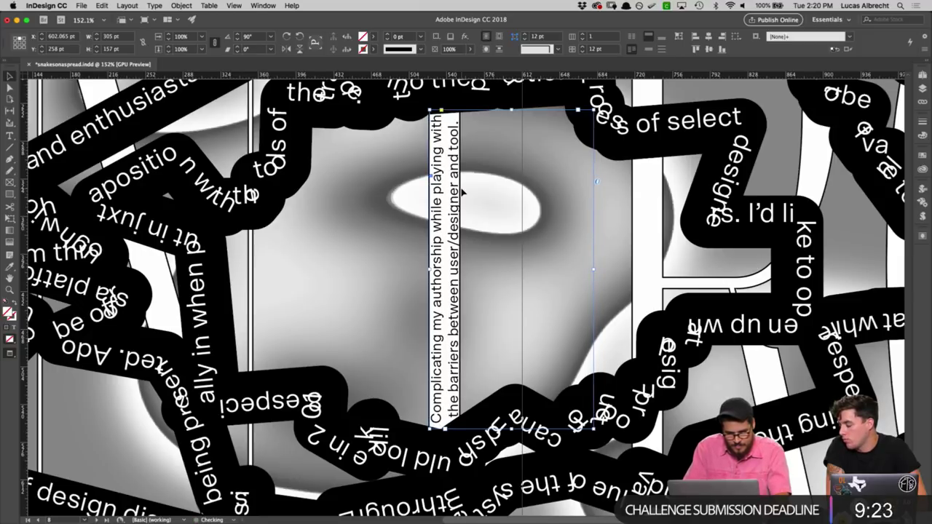
{"action": "key", "text": "w"}
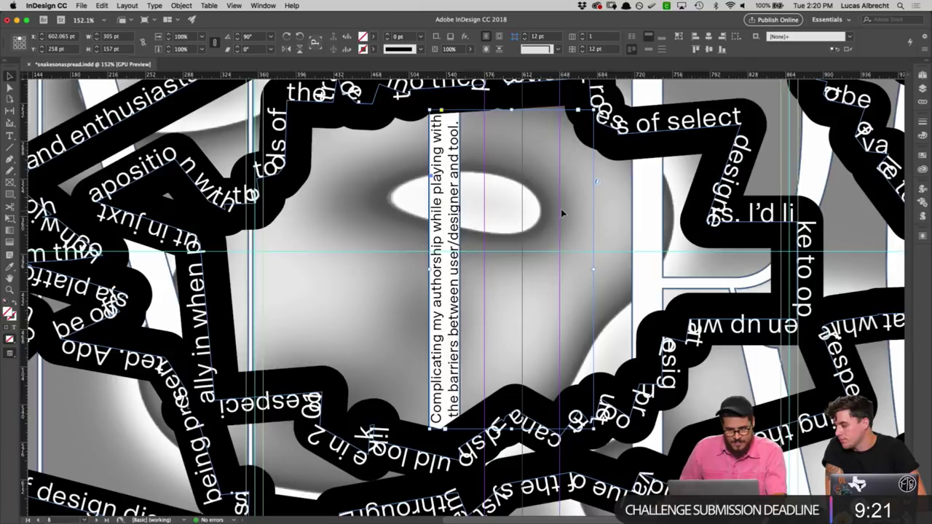
{"action": "left_click", "coordinate": [383, 212]}
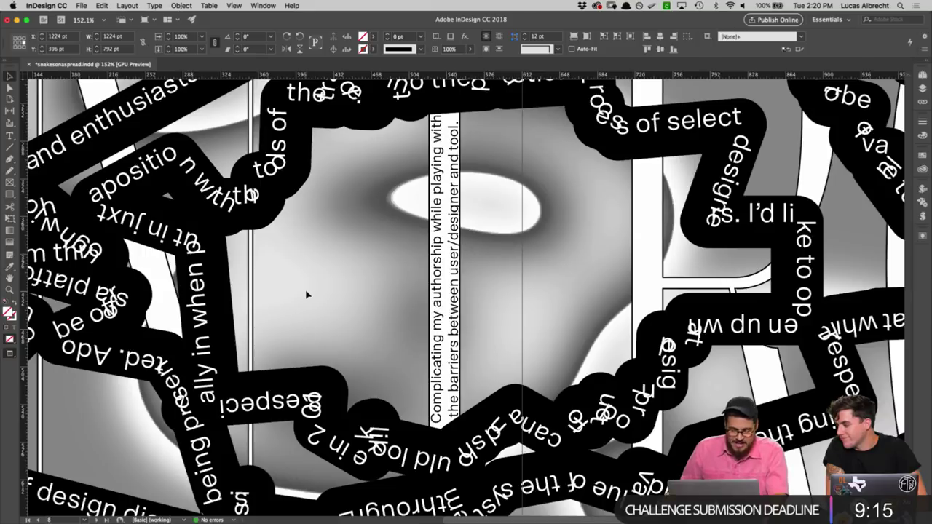
{"action": "key", "text": "super+minus"}
{"action": "scroll", "coordinate": [305, 289], "scroll_direction": "right", "scroll_amount": 2}
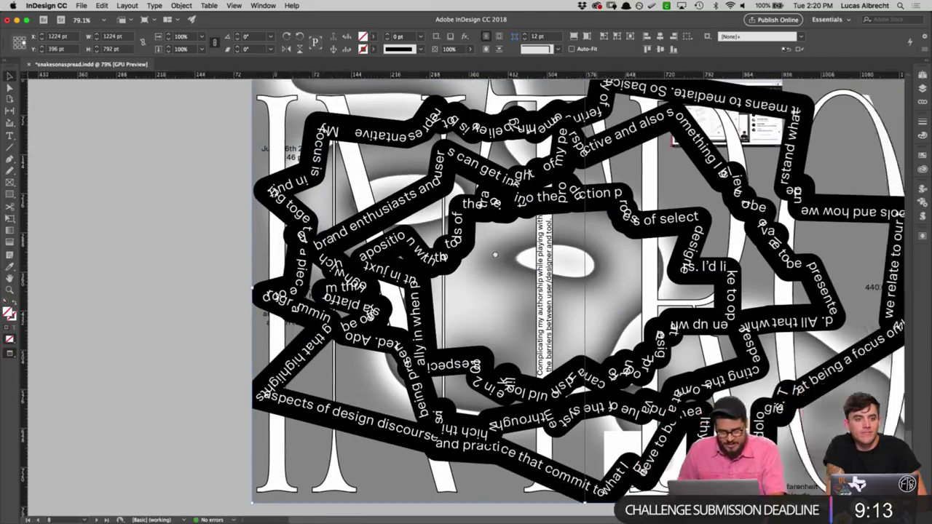
{"action": "scroll", "coordinate": [503, 292], "scroll_direction": "right", "scroll_amount": 4}
{"action": "left_click", "coordinate": [824, 246]}
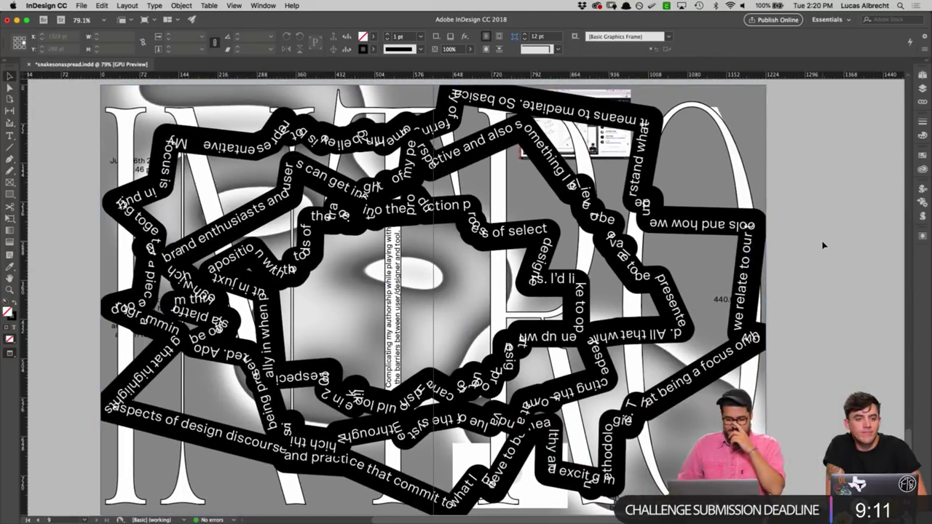
{"action": "key", "text": "w"}
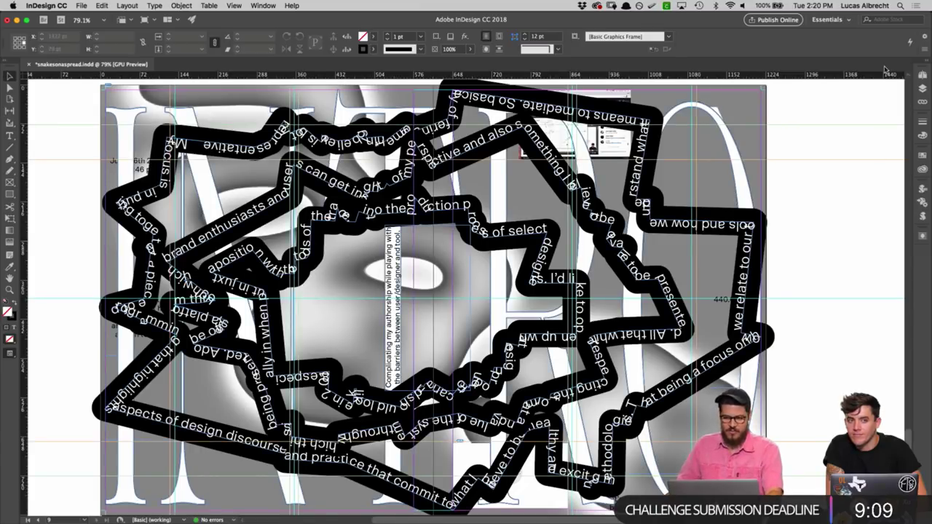
{"action": "scroll", "coordinate": [845, 277], "scroll_direction": "left", "scroll_amount": 1}
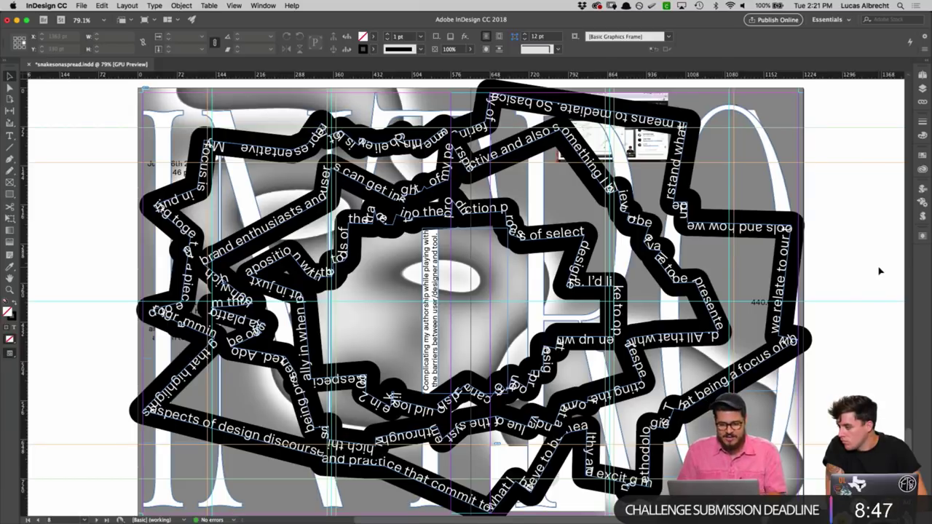
{"action": "key", "text": "w"}
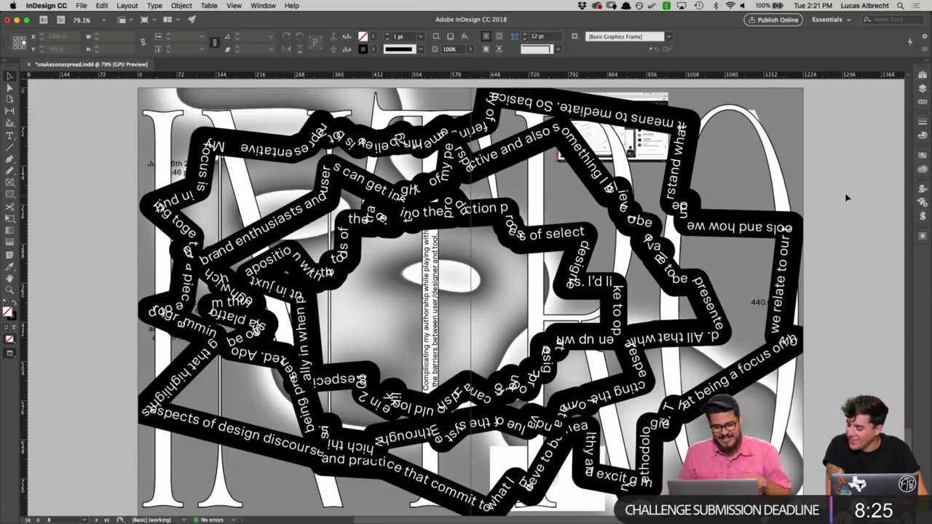
Step: Turn the caption back to horizontal and move it near the spread's centre
{"action": "left_click", "coordinate": [433, 279]}
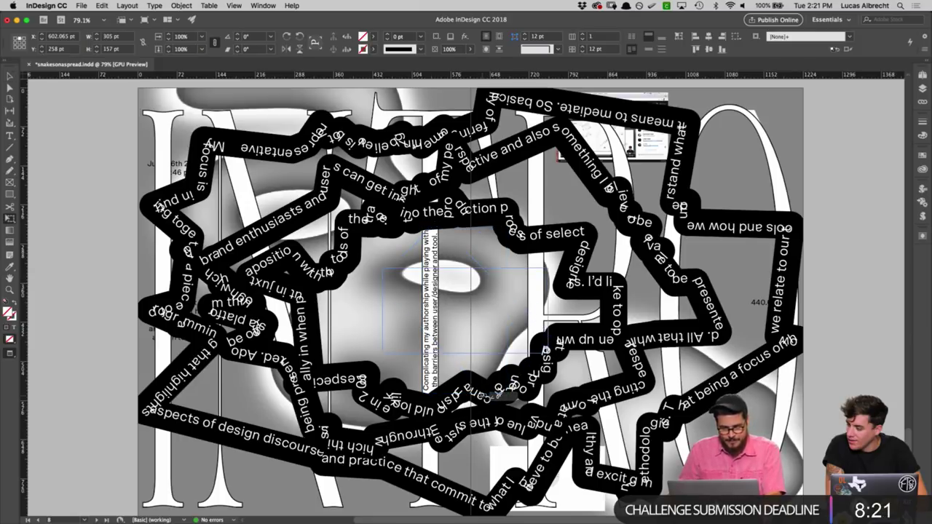
{"action": "key", "text": "super+z"}
{"action": "left_click_drag", "start_coordinate": [447, 290], "coordinate": [423, 313]}
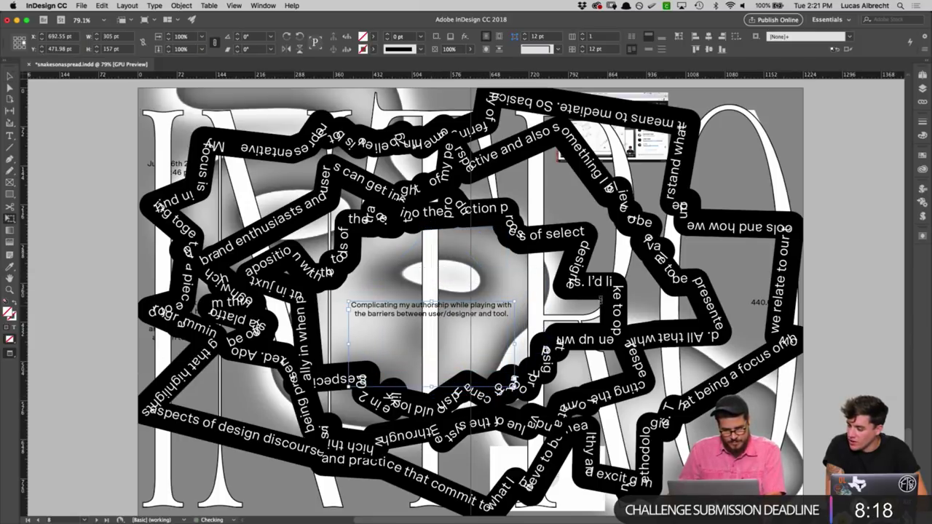
{"action": "left_click", "coordinate": [852, 273]}
{"action": "key", "text": "a"}
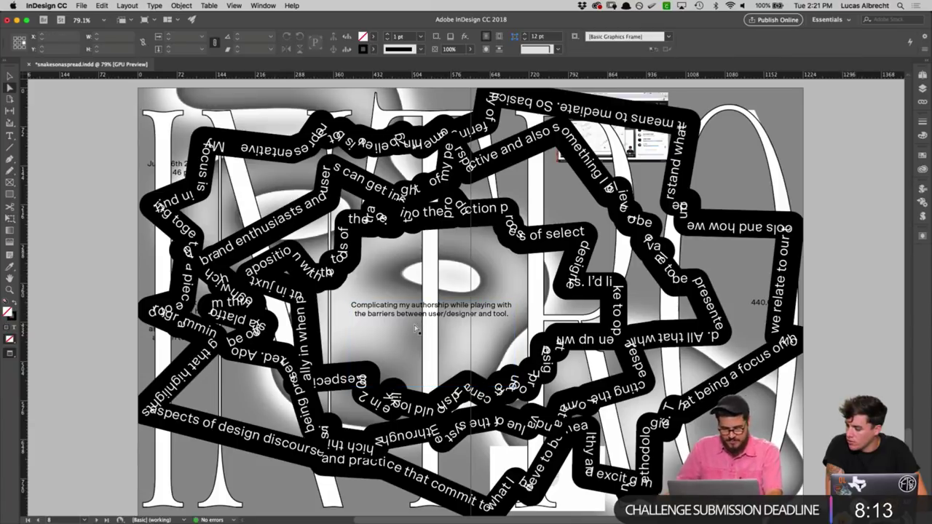
{"action": "key", "text": "w"}
{"action": "key", "text": "v"}
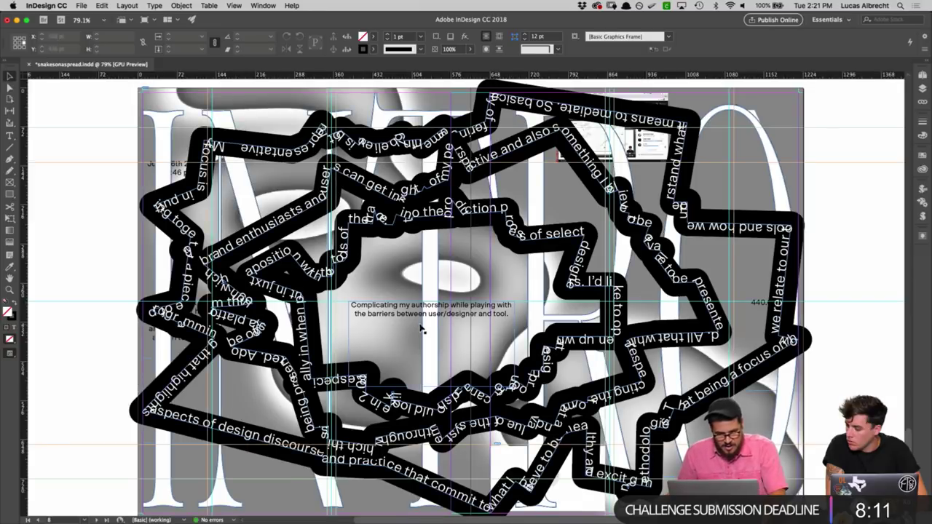
Step: Set the caption frame's first baseline offset to x Height and view the spread in Preview
{"action": "left_click", "coordinate": [421, 320]}
{"action": "key", "text": "super+b"}
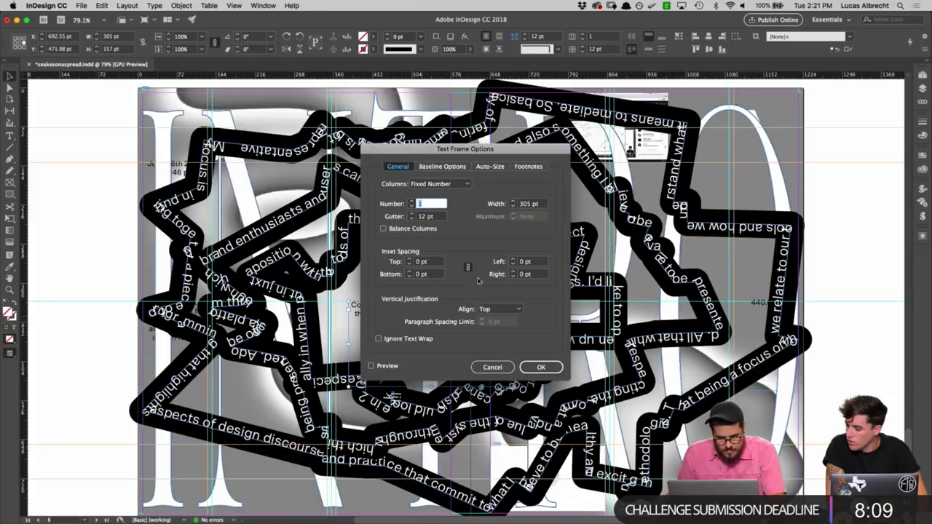
{"action": "left_click", "coordinate": [444, 167]}
{"action": "left_click", "coordinate": [430, 196]}
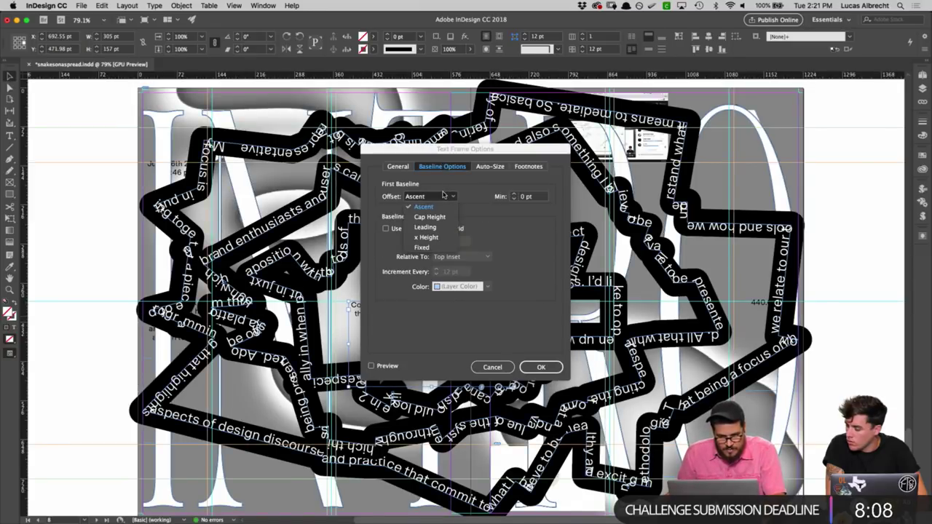
{"action": "left_click", "coordinate": [444, 235]}
{"action": "left_click", "coordinate": [541, 367]}
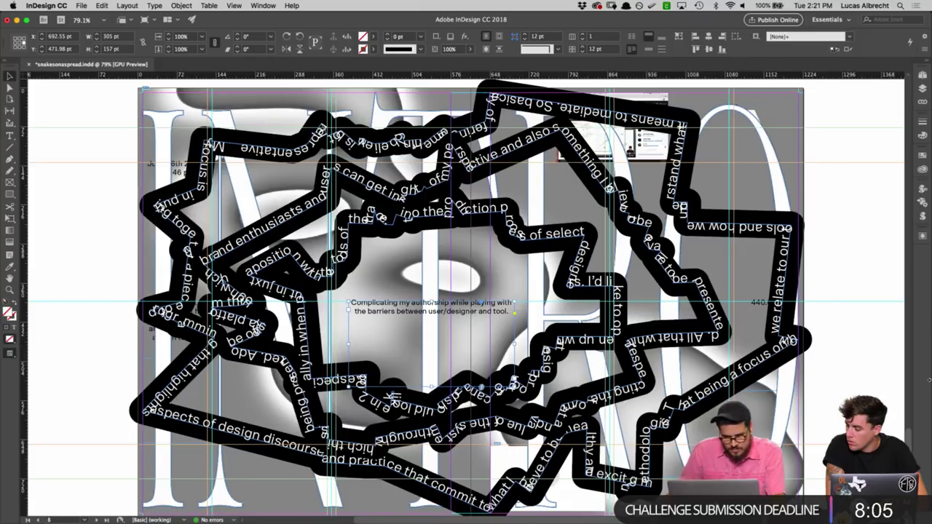
{"action": "key", "text": "w"}
{"action": "left_click", "coordinate": [862, 332]}
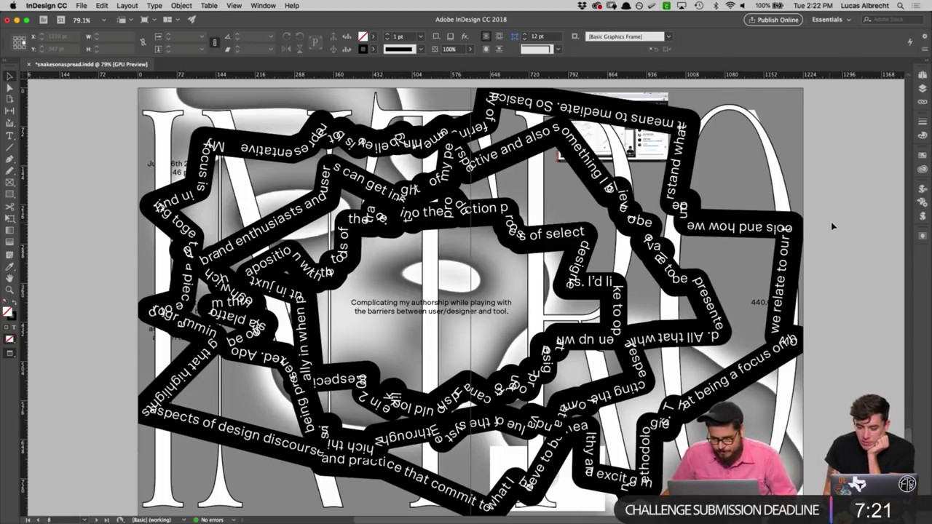
Step: Try Outside and Inside stroke alignment on the snake path, then settle on Center
{"action": "left_click", "coordinate": [922, 122]}
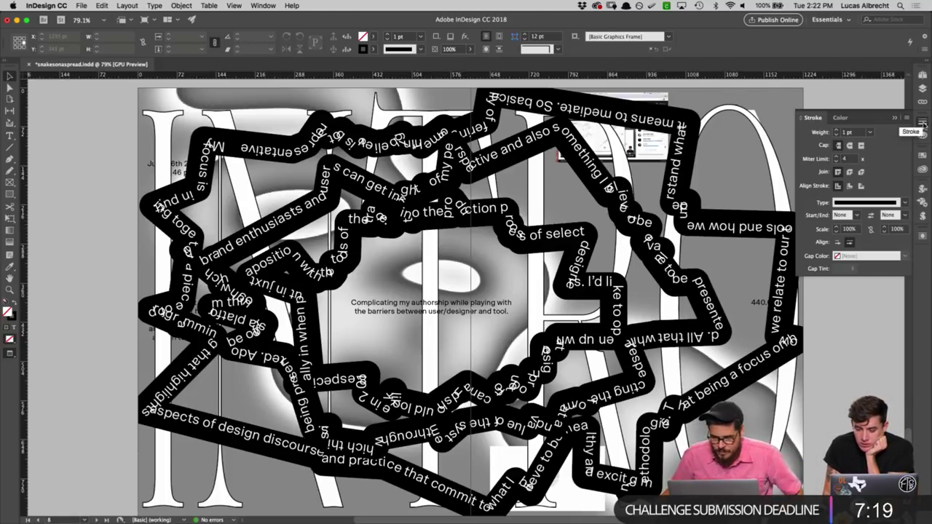
{"action": "left_click", "coordinate": [758, 227]}
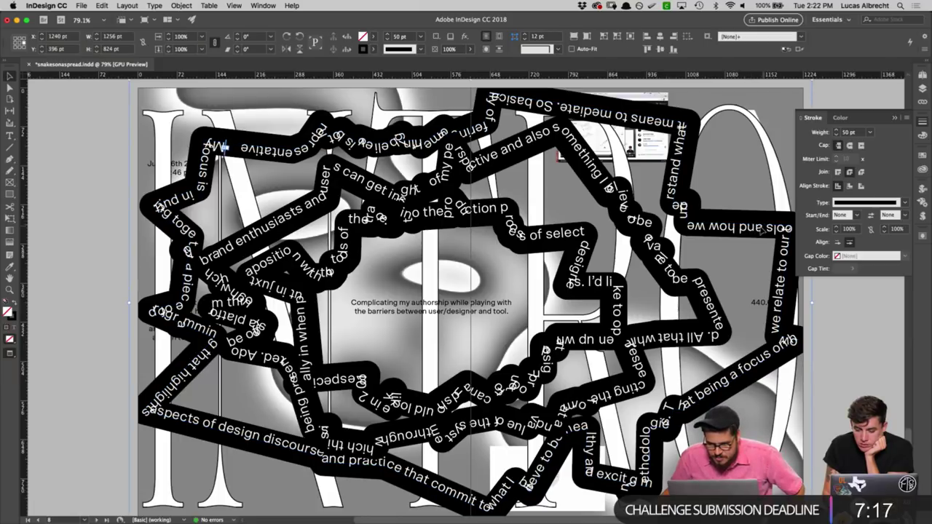
{"action": "left_click", "coordinate": [862, 187]}
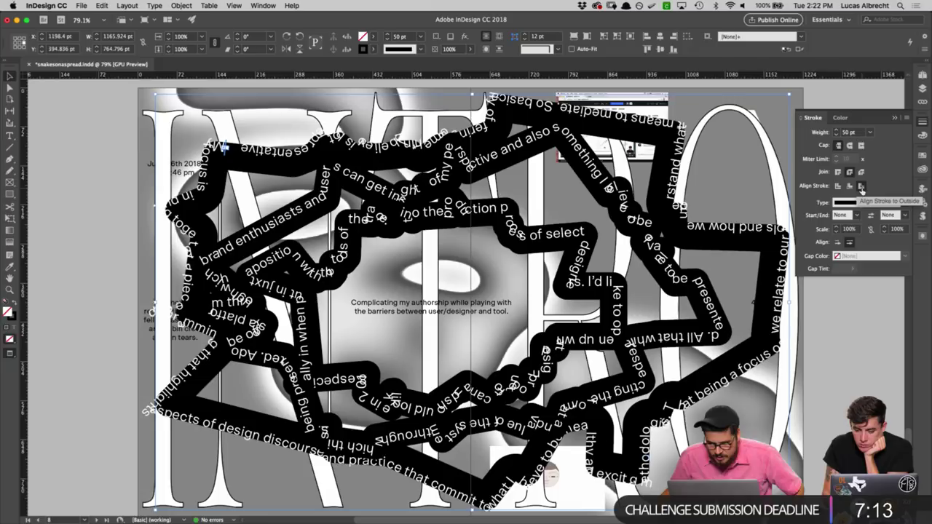
{"action": "left_click", "coordinate": [849, 187]}
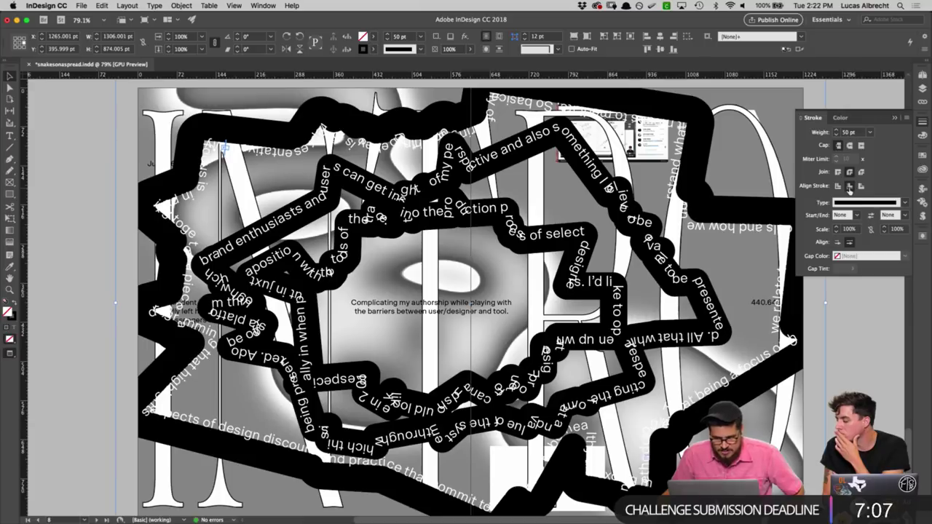
{"action": "left_click", "coordinate": [850, 186]}
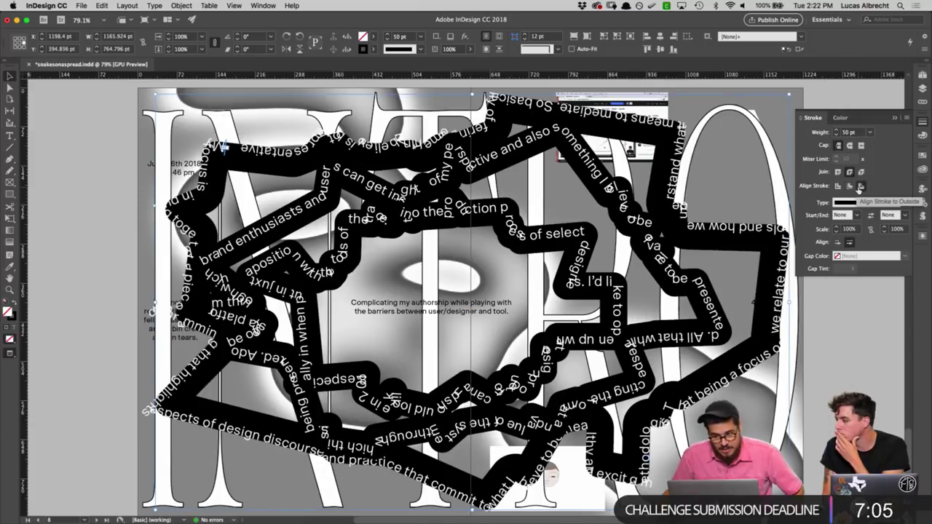
{"action": "left_click", "coordinate": [839, 187]}
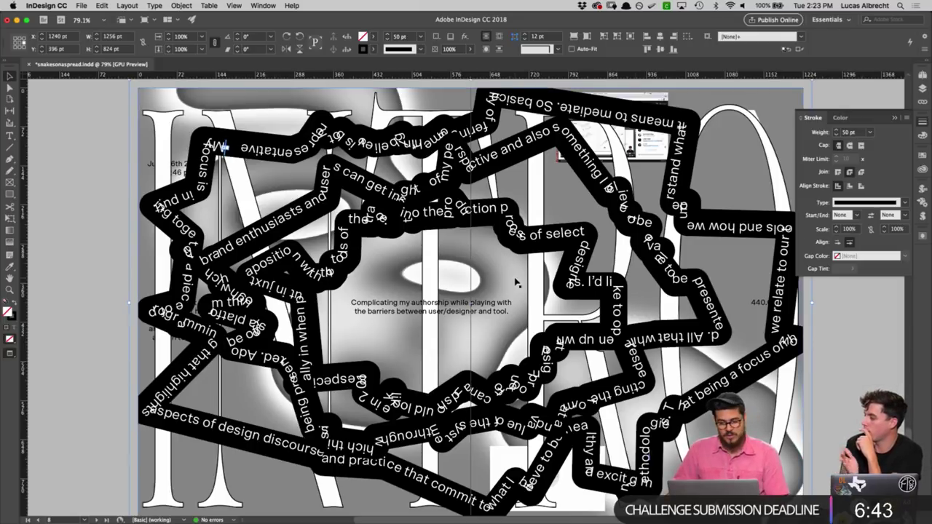
{"action": "left_click", "coordinate": [826, 316]}
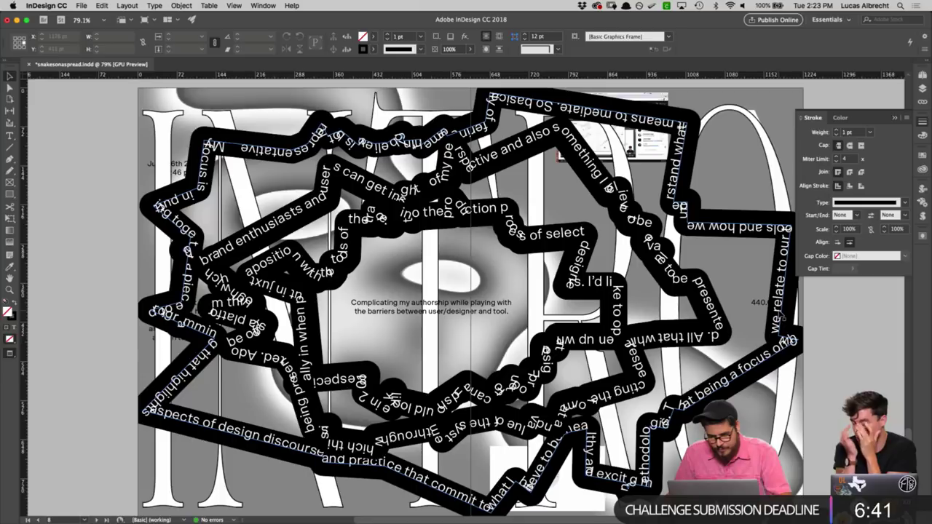
{"action": "left_click", "coordinate": [781, 313]}
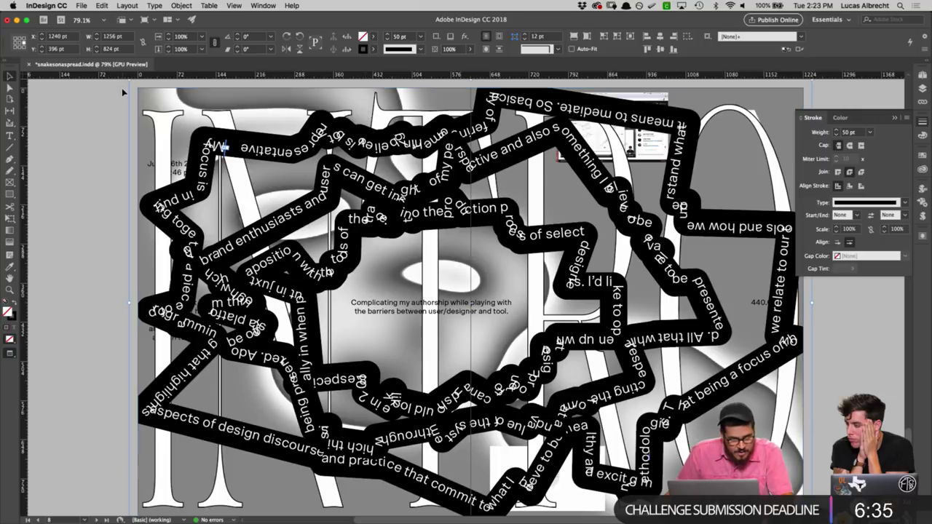
{"action": "key", "text": "Escape"}
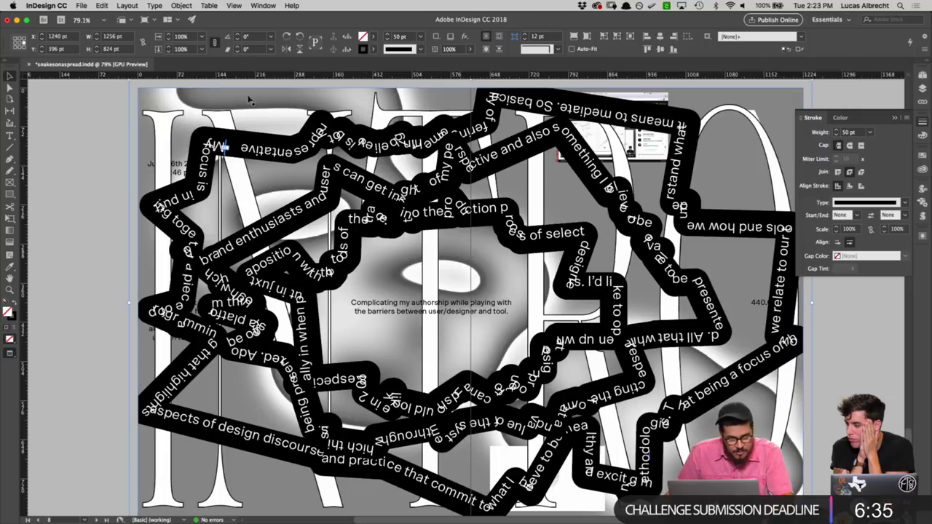
Step: Open the Character panel from the Window menu and dock it on the right
{"action": "left_click", "coordinate": [255, 5]}
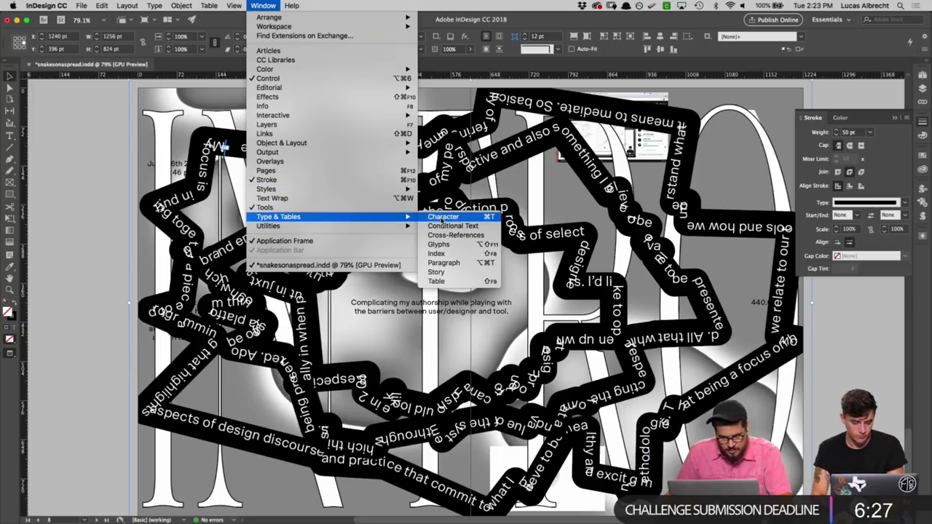
{"action": "left_click", "coordinate": [441, 219]}
{"action": "mouse_move", "coordinate": [361, 189]}
{"action": "left_mouse_down"}
{"action": "mouse_move", "coordinate": [703, 239]}
{"action": "mouse_move", "coordinate": [919, 305]}
{"action": "left_mouse_up"}
{"action": "left_click", "coordinate": [828, 310]}
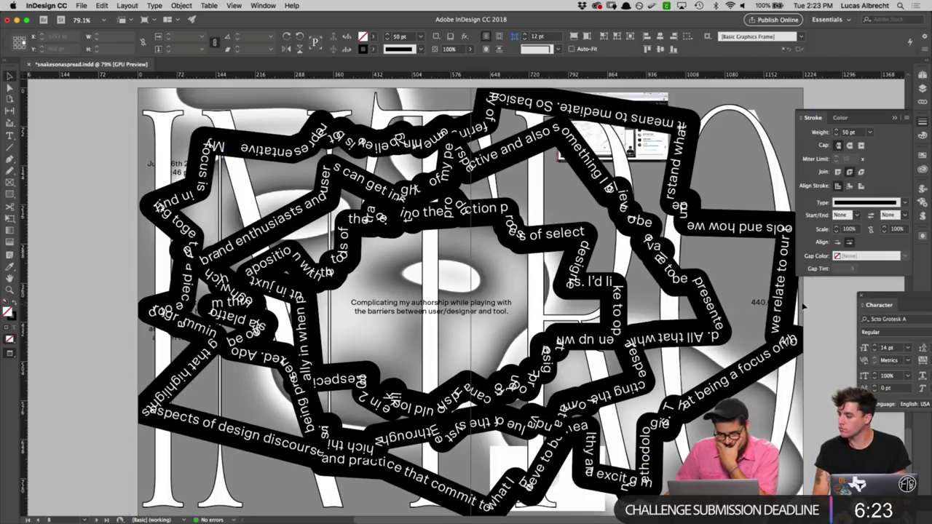
{"action": "left_click", "coordinate": [784, 303]}
{"action": "left_click_drag", "start_coordinate": [907, 297], "coordinate": [811, 299]}
Step: Select all the snake's path text and tighten its tracking, settling at -8
{"action": "key", "text": "t"}
{"action": "key", "text": "ctrl+a"}
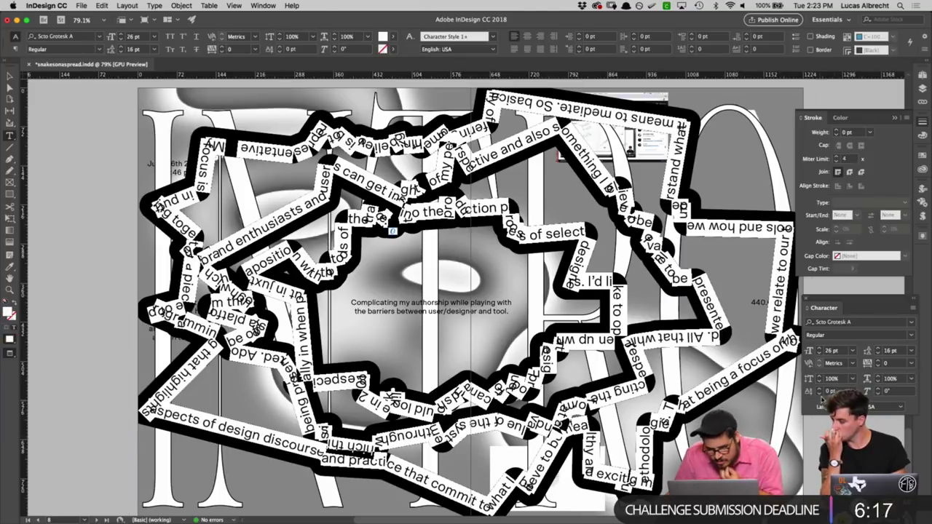
{"action": "left_click", "coordinate": [819, 394]}
{"action": "left_click", "coordinate": [820, 394]}
{"action": "left_click", "coordinate": [819, 394]}
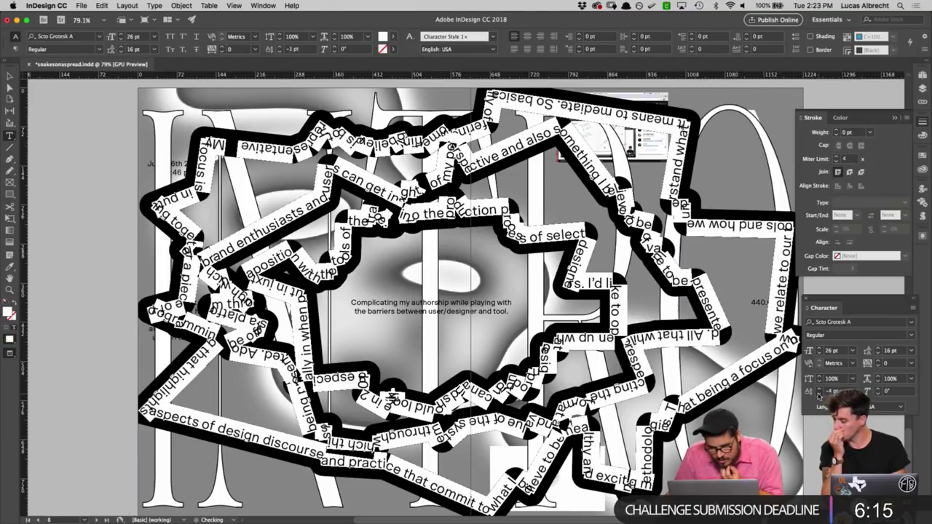
{"action": "left_click", "coordinate": [819, 394]}
{"action": "left_click", "coordinate": [819, 394]}
{"action": "left_click", "coordinate": [819, 394]}
{"action": "left_click", "coordinate": [819, 394]}
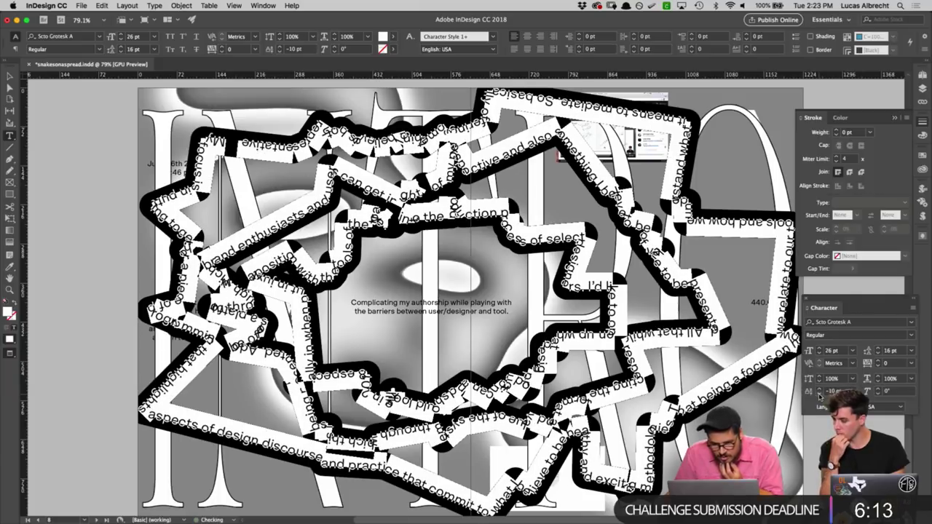
{"action": "key", "text": "Escape"}
{"action": "key", "text": "super+shift+a"}
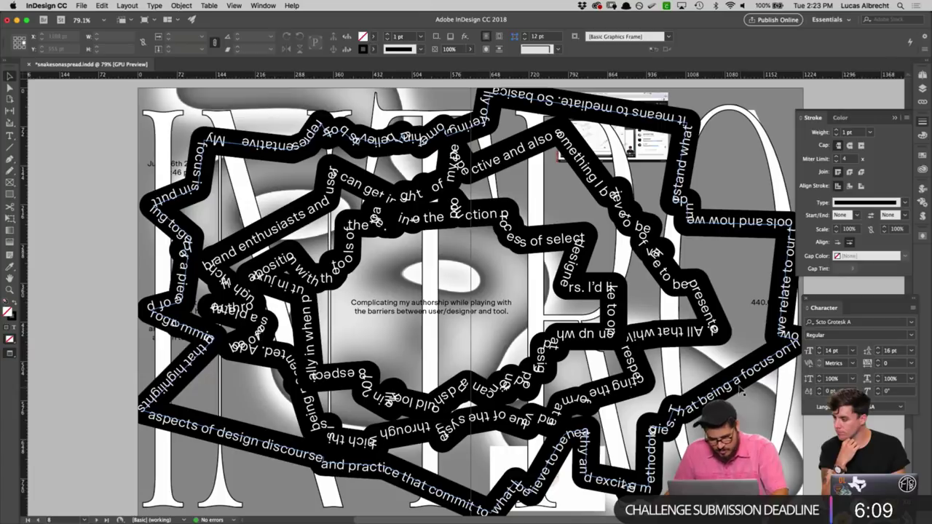
{"action": "key", "text": "t"}
{"action": "key", "text": "super+z"}
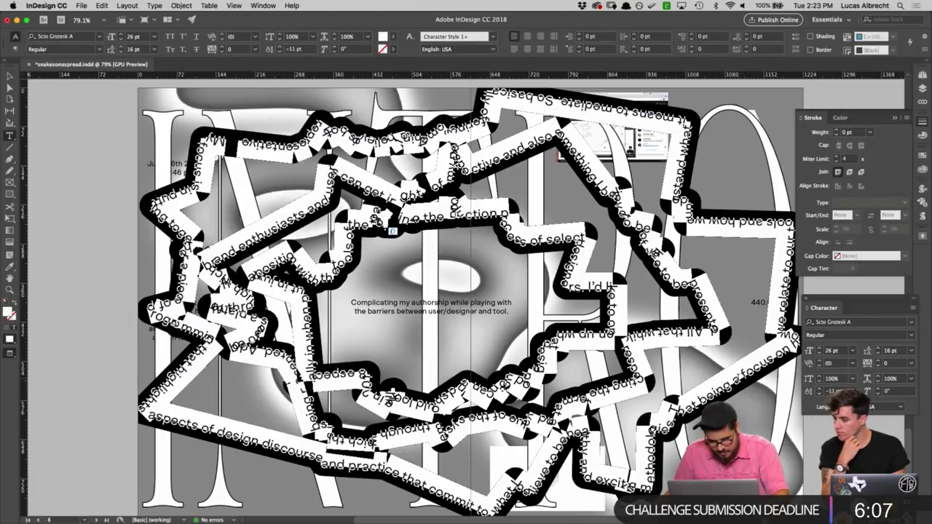
{"action": "left_click", "coordinate": [819, 389]}
{"action": "left_click", "coordinate": [820, 389]}
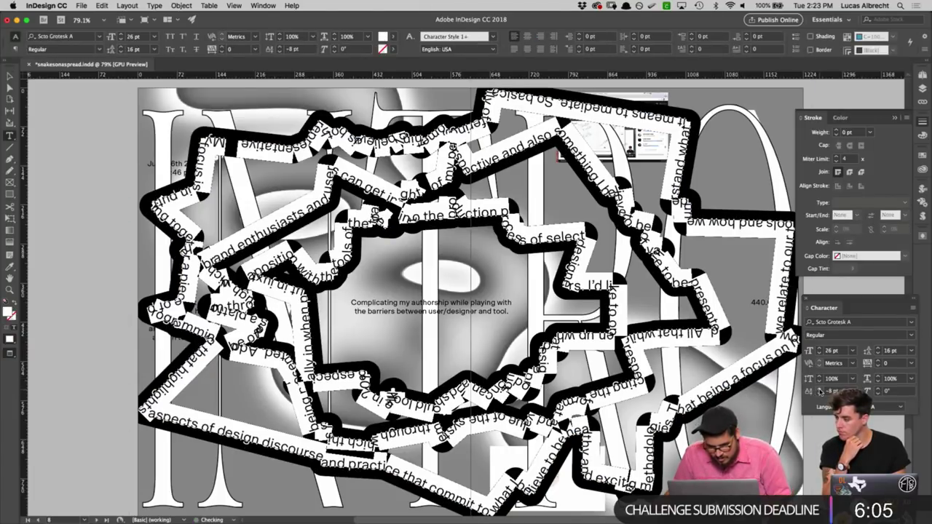
{"action": "left_click", "coordinate": [819, 389]}
{"action": "key", "text": "super+z"}
{"action": "key", "text": "super+z"}
{"action": "key", "text": "super+z"}
{"action": "key", "text": "super+z"}
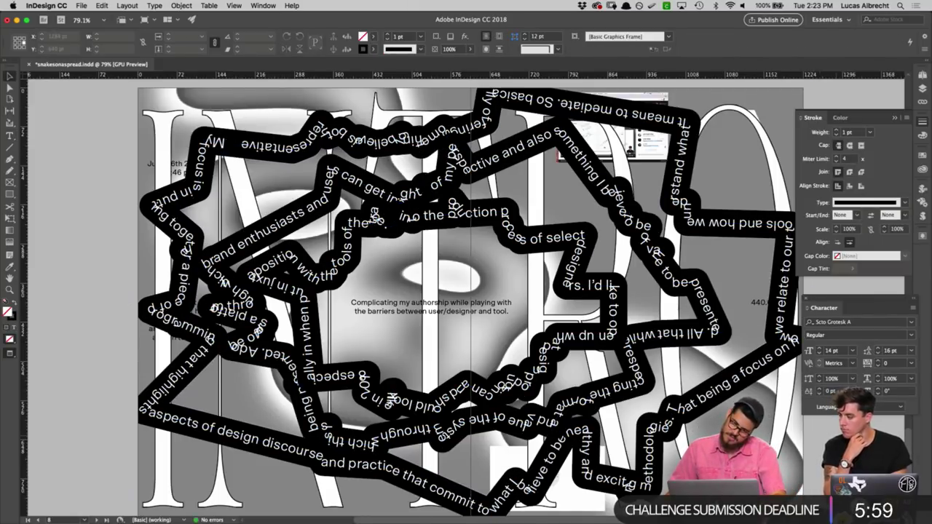
Step: Apply Metrics kerning to all the snake path text, then zoom back to fit the spread
{"action": "scroll", "coordinate": [700, 388], "scroll_direction": "up", "scroll_amount": 5}
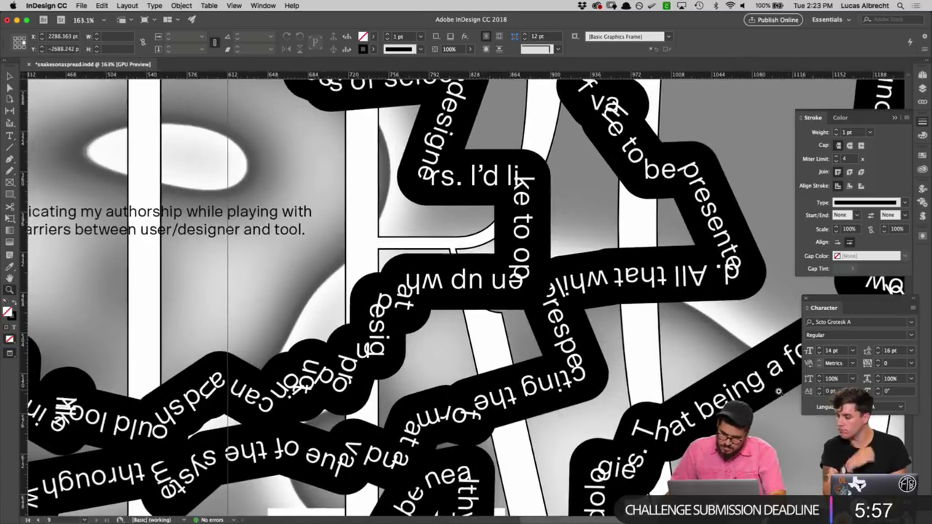
{"action": "scroll", "coordinate": [701, 388], "scroll_direction": "down", "scroll_amount": 2}
{"action": "key", "text": "t"}
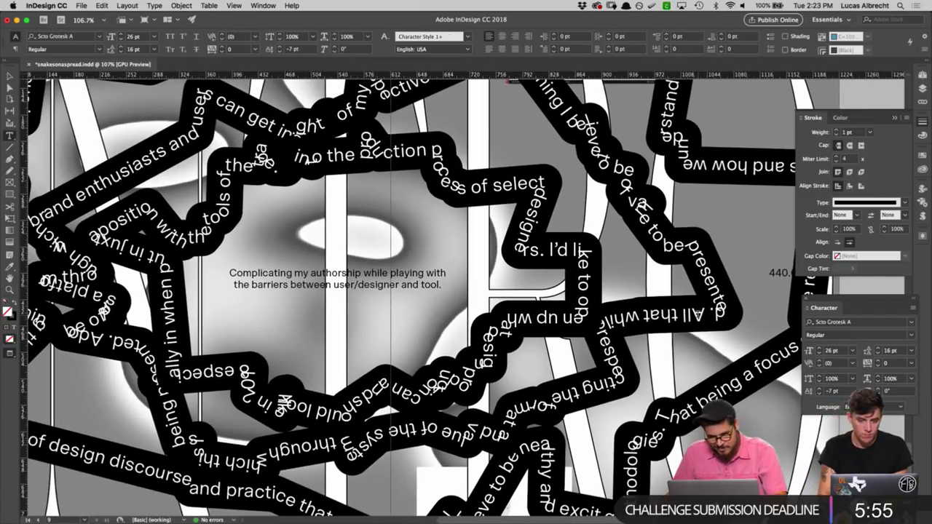
{"action": "left_click", "coordinate": [764, 394]}
{"action": "key", "text": "ctrl+a"}
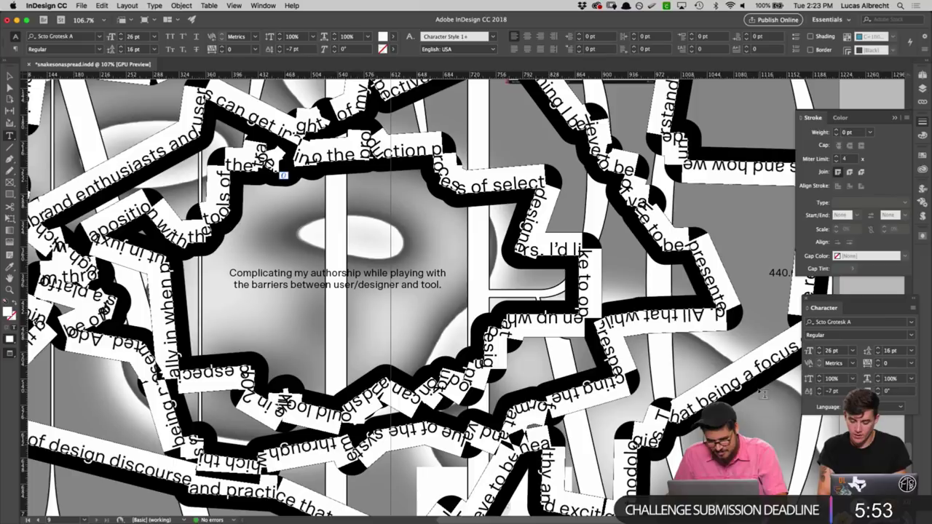
{"action": "key", "text": "Escape"}
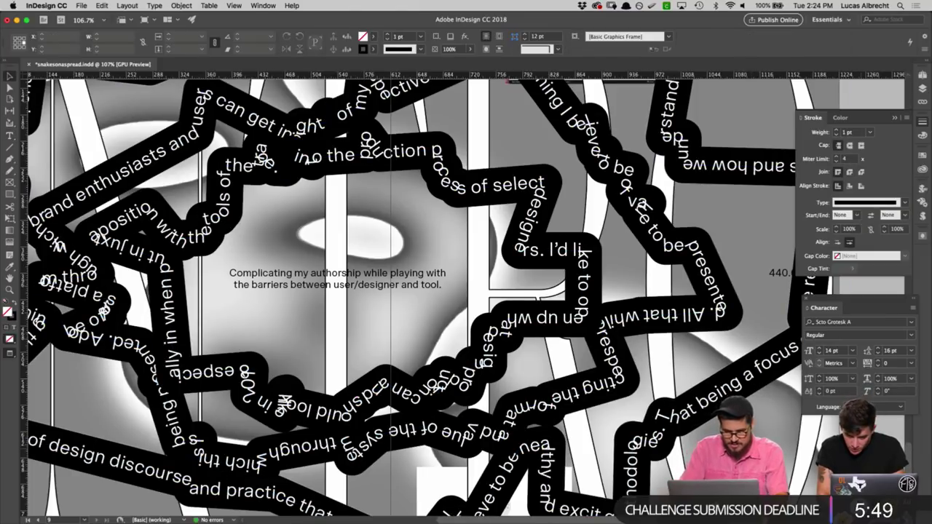
{"action": "key", "text": "super+1"}
{"action": "key", "text": "super+minus"}
{"action": "key", "text": "super+minus"}
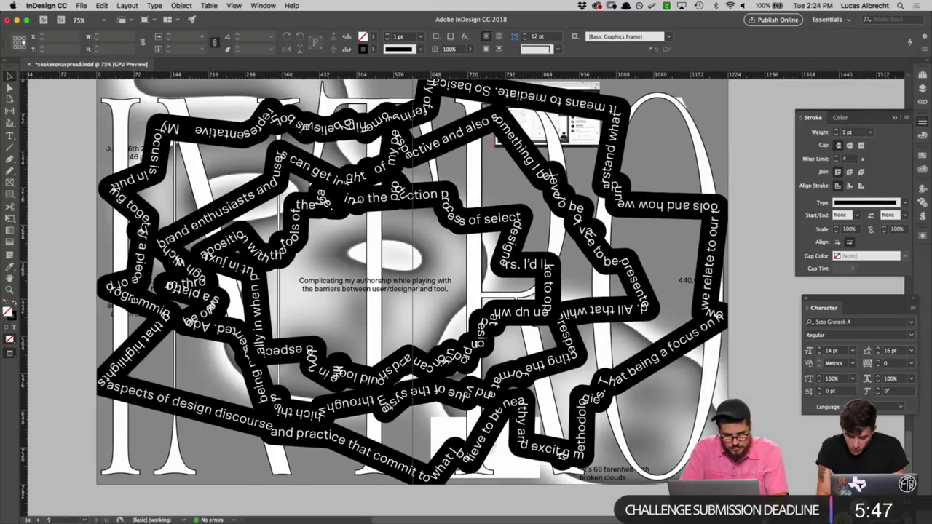
{"action": "key", "text": "z"}
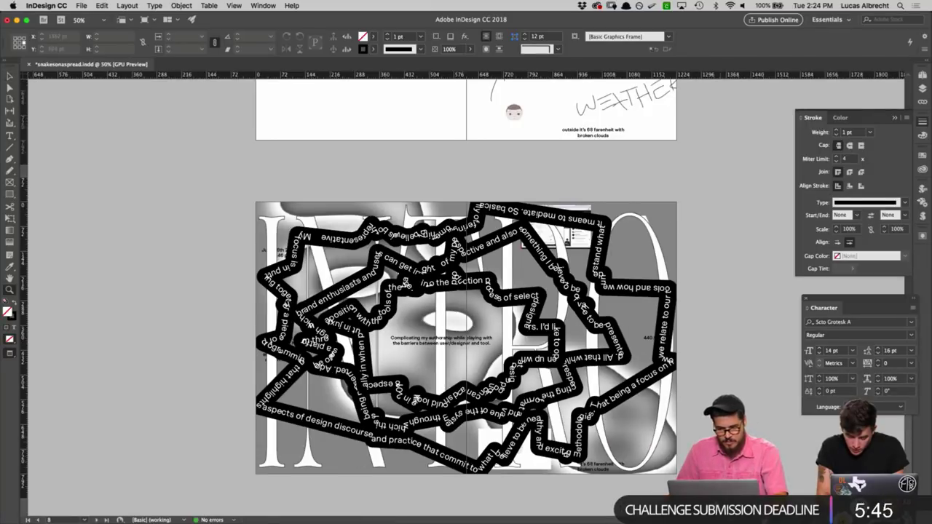
{"action": "left_click_drag", "start_coordinate": [721, 423], "coordinate": [757, 407]}
{"action": "key", "text": "v"}
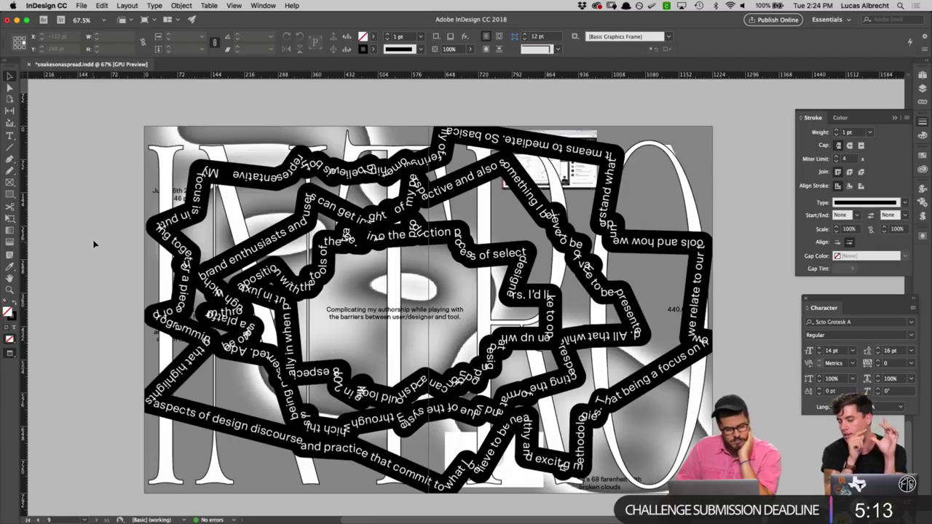
Step: Show the Pages panel with the document's 9 pages in 5 spreads
{"action": "left_click", "coordinate": [922, 75]}
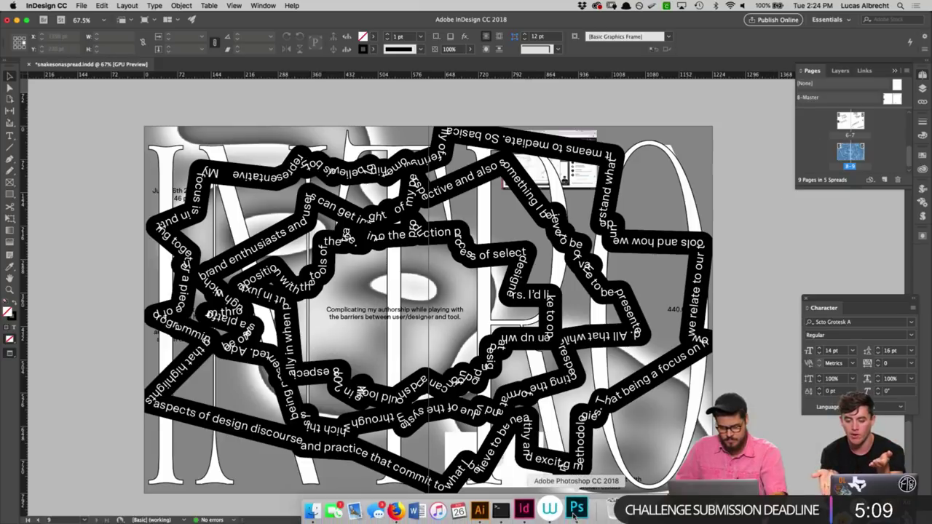
Step: In Photoshop, restore the adjustment layers and hide the Hue/Saturation adjustment
{"action": "left_click", "coordinate": [575, 508]}
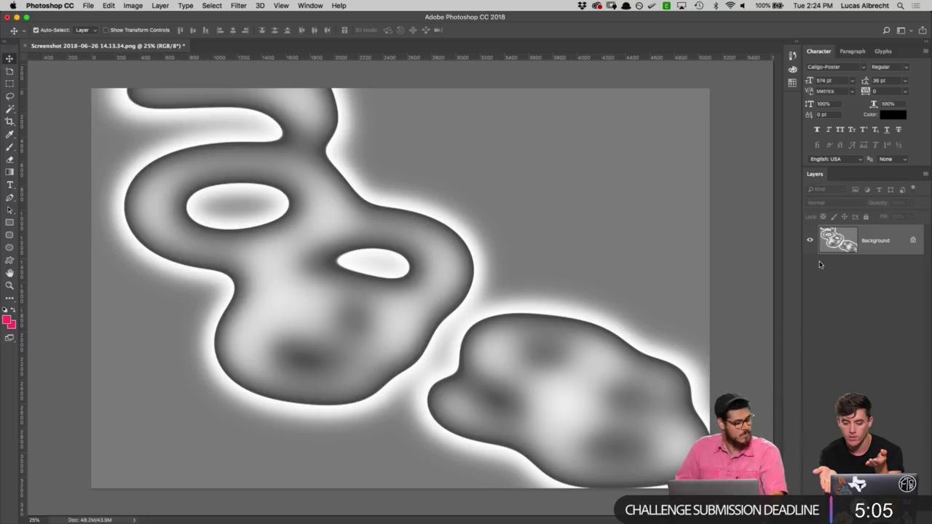
{"action": "key", "text": "super+z"}
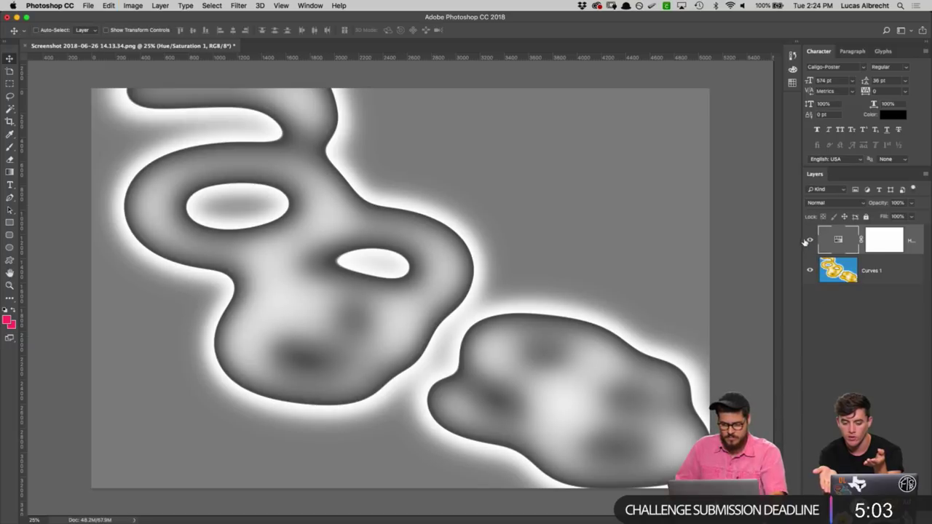
{"action": "left_click", "coordinate": [809, 240]}
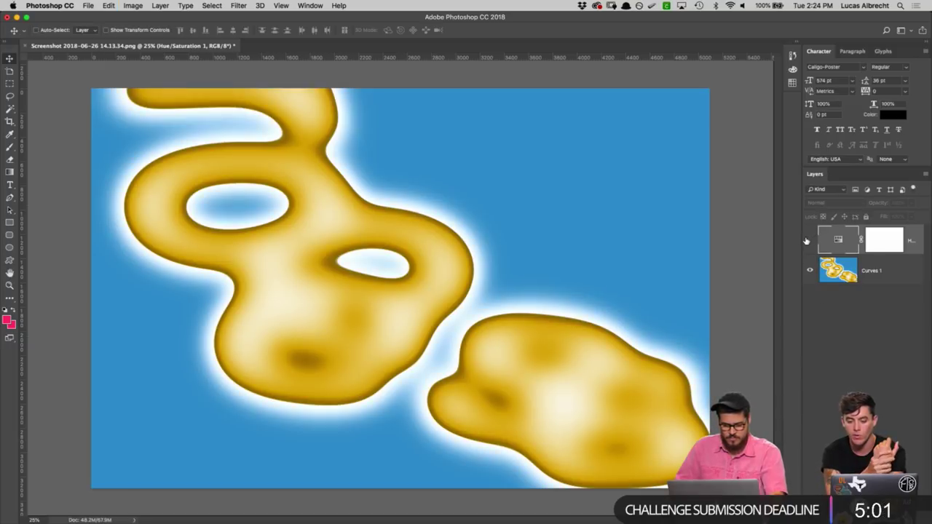
Step: Export the blob image as PNG-24, replacing Screenshot-2018-06-26-14.13.34.png, and return to InDesign
{"action": "key", "text": "super"}
{"action": "key", "text": "super+s"}
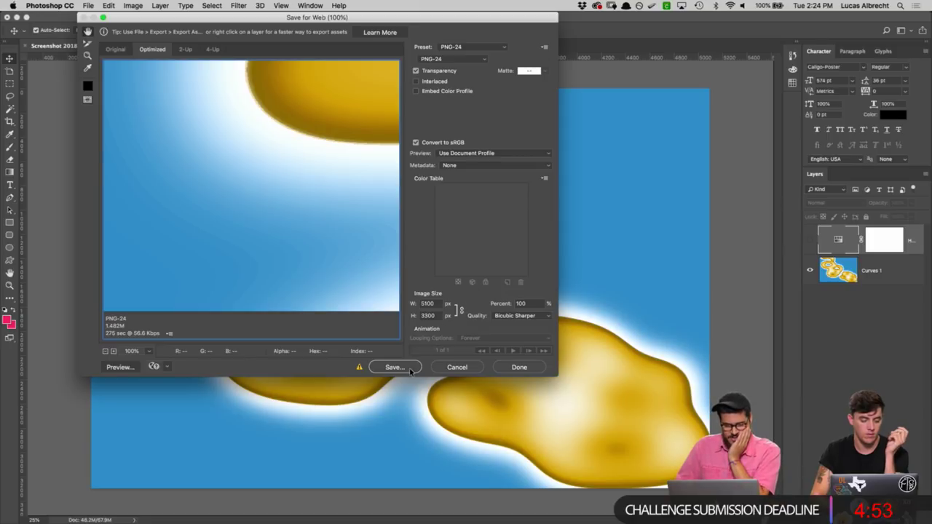
{"action": "left_click", "coordinate": [394, 367]}
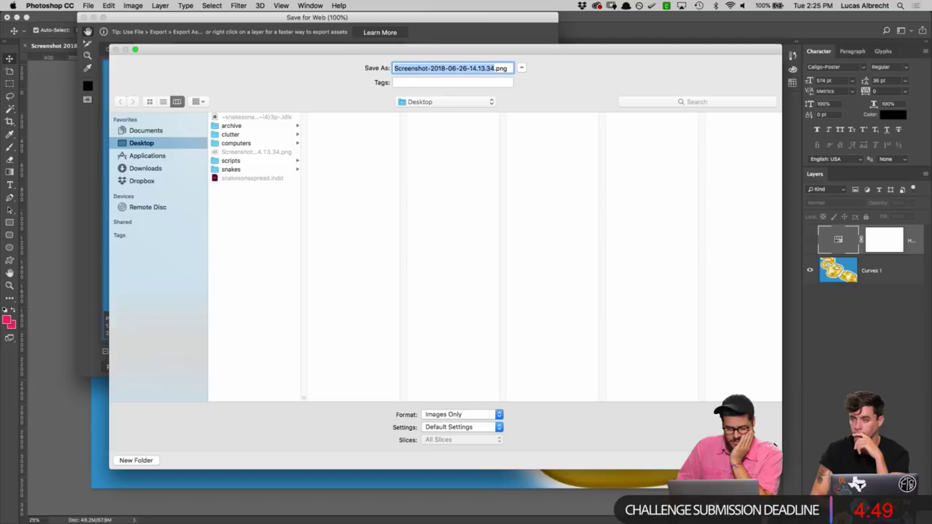
{"action": "key", "text": "Return"}
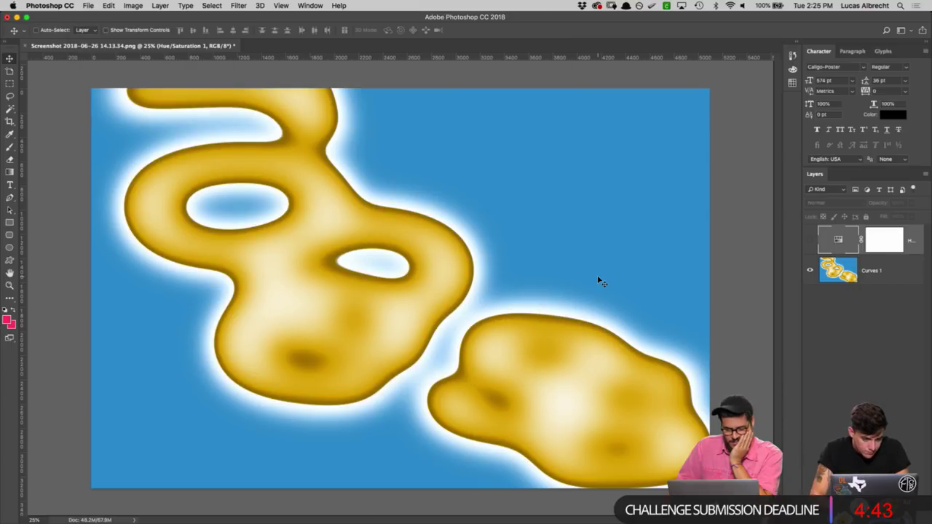
{"action": "mouse_move", "coordinate": [573, 512]}
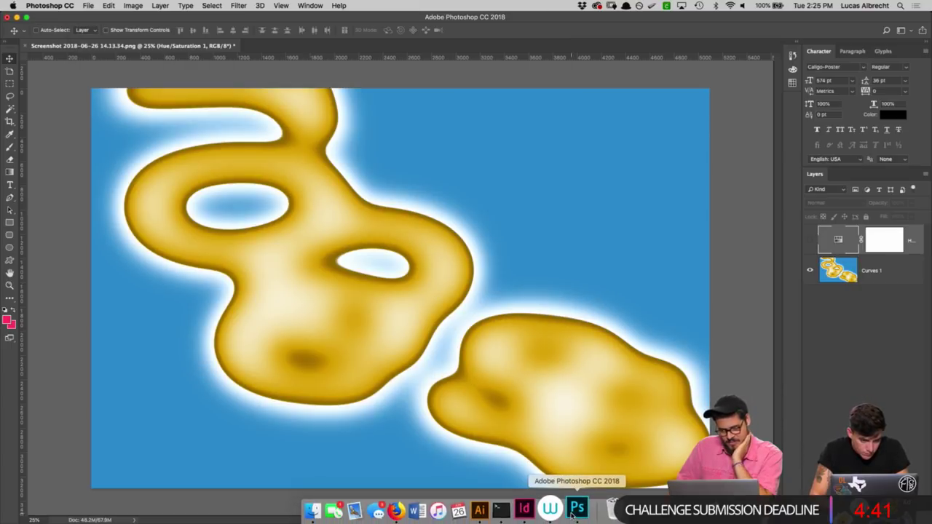
{"action": "left_click", "coordinate": [524, 510]}
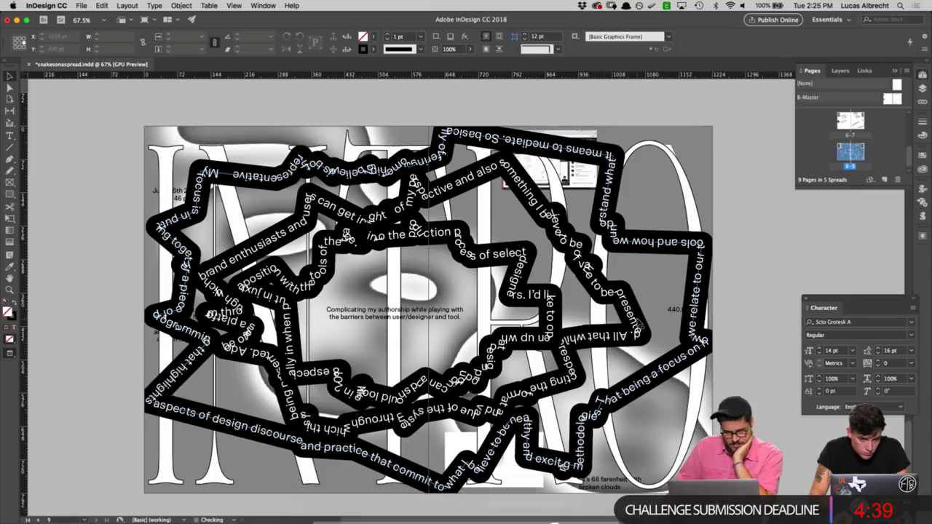
Step: Place Screenshot-2018-06-26-14.13.34.png into the spread's background frame, replacing its current image
{"action": "left_click", "coordinate": [701, 144]}
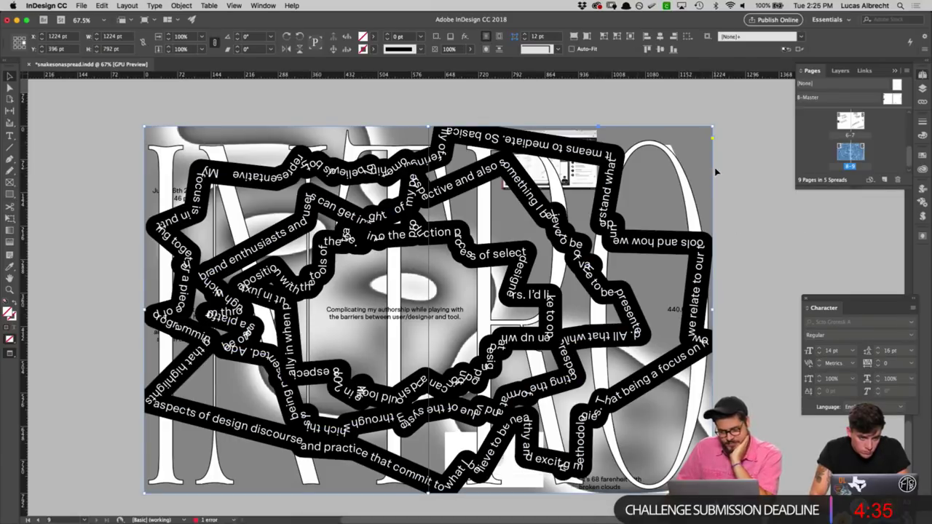
{"action": "key", "text": "super+d"}
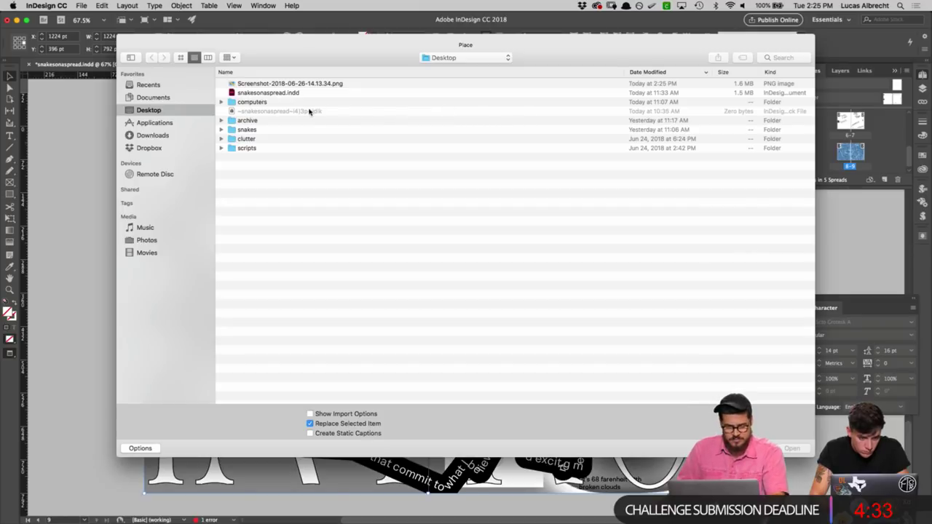
{"action": "left_click", "coordinate": [301, 85]}
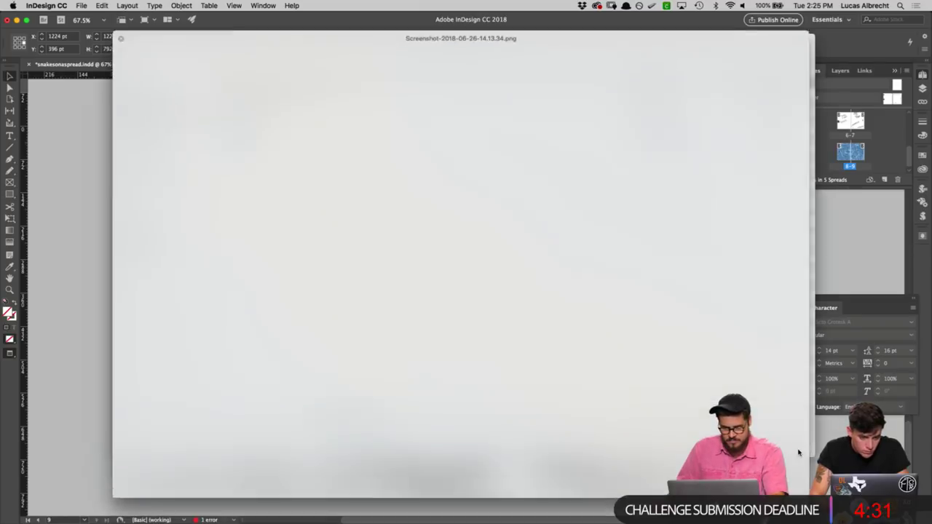
{"action": "key", "text": "space"}
{"action": "key", "text": "space"}
{"action": "left_click", "coordinate": [796, 449]}
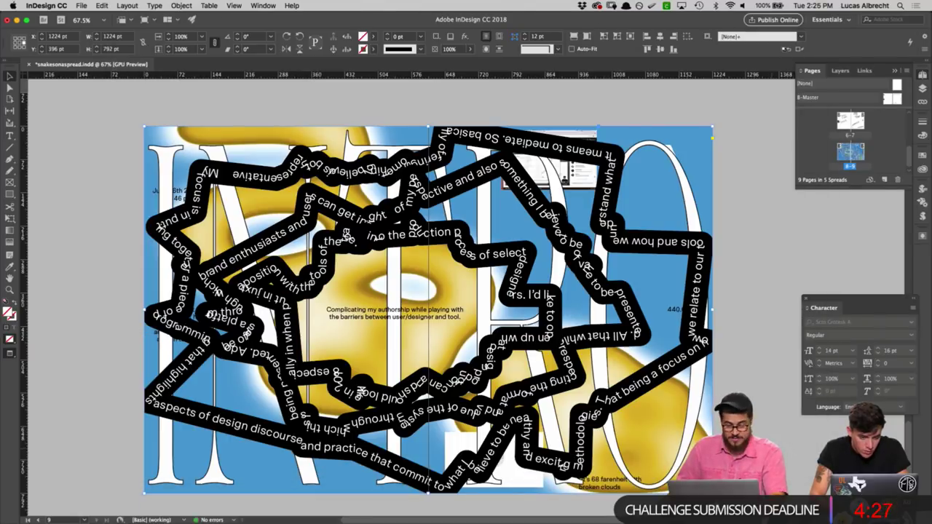
{"action": "left_click", "coordinate": [794, 450]}
{"action": "scroll", "coordinate": [793, 450], "scroll_direction": "left", "scroll_amount": 1}
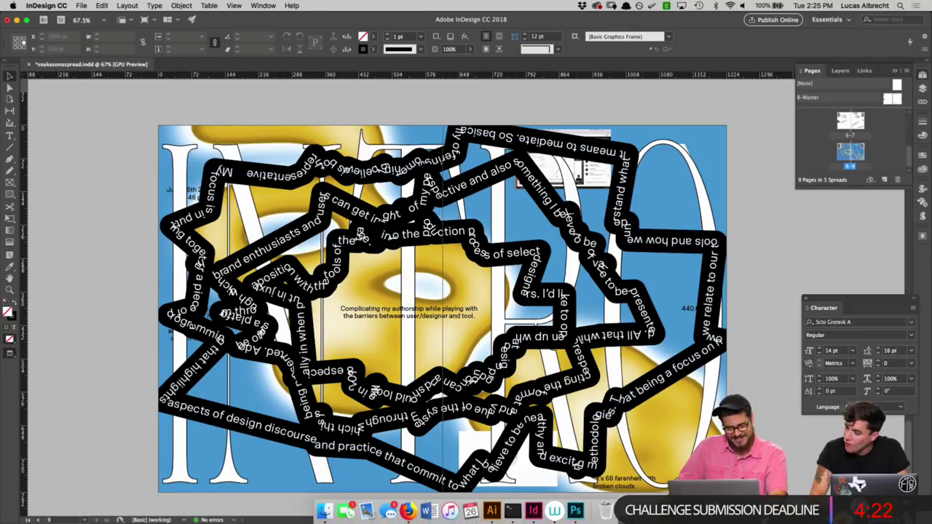
Step: Enable the Hue/Saturation layer in Photoshop and set Saturation 0, Hue -112
{"action": "left_click", "coordinate": [575, 511]}
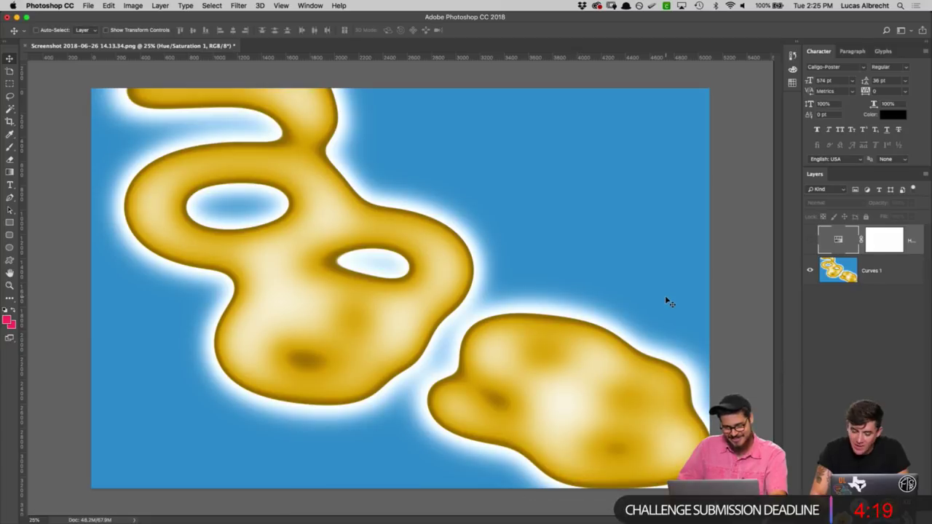
{"action": "left_click", "coordinate": [810, 241]}
{"action": "double_click", "coordinate": [810, 241]}
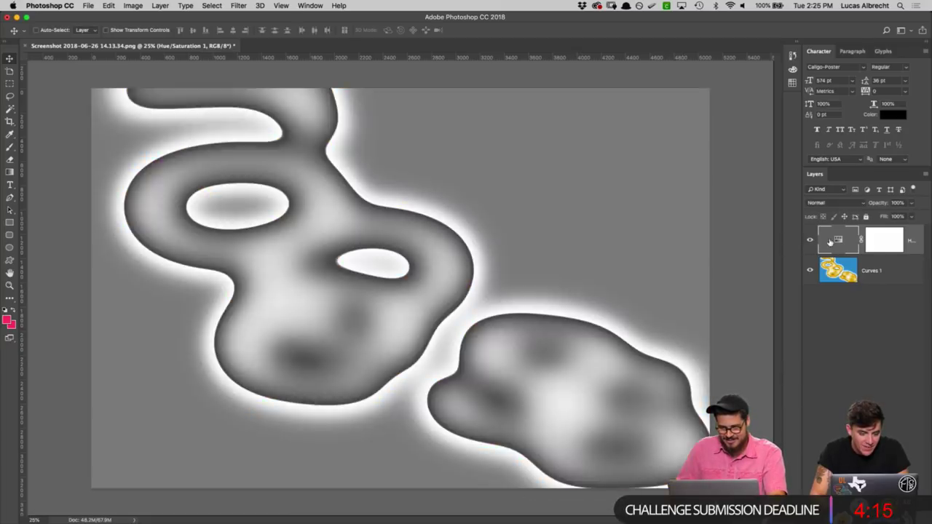
{"action": "double_click", "coordinate": [834, 240]}
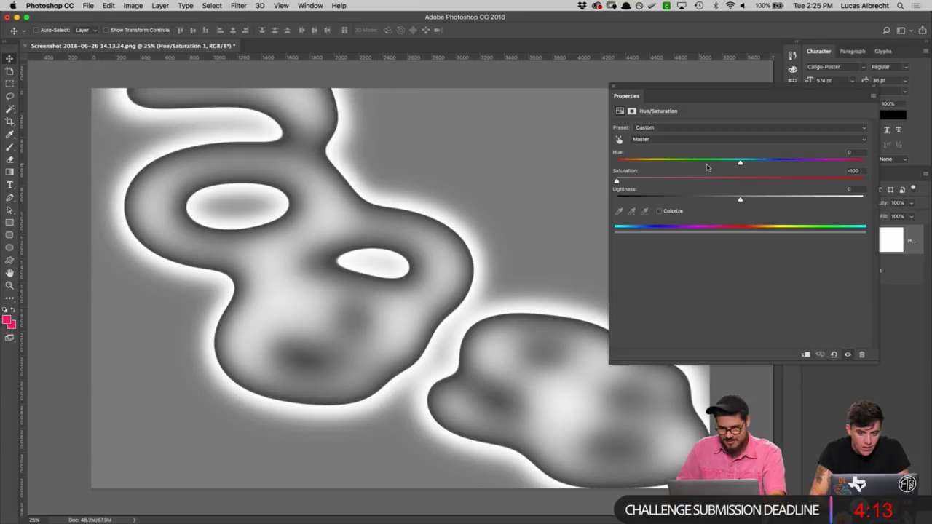
{"action": "left_click_drag", "start_coordinate": [618, 182], "coordinate": [867, 181]}
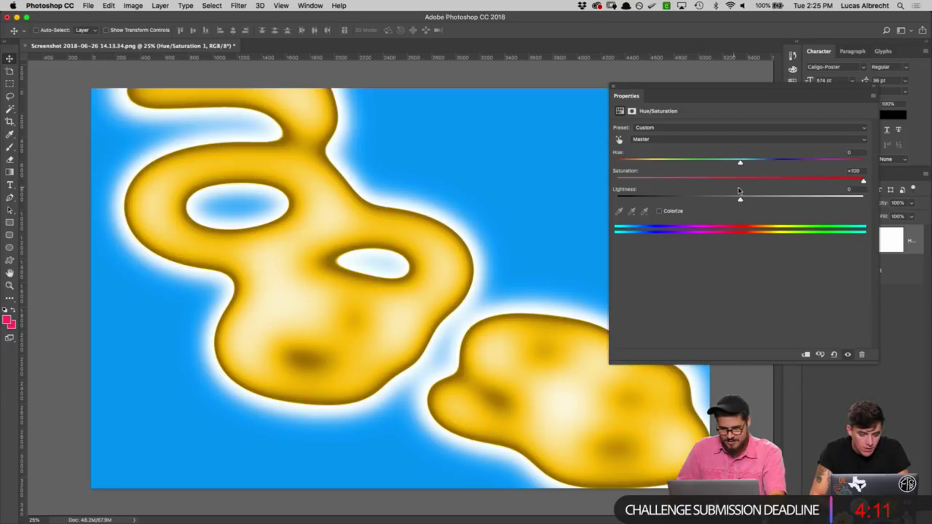
{"action": "left_click", "coordinate": [854, 170]}
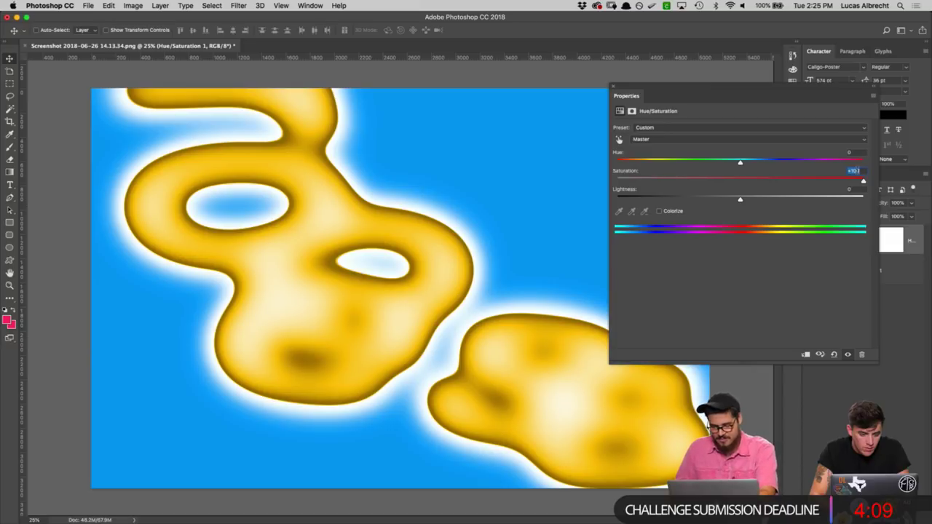
{"action": "type", "text": "0"}
{"action": "key", "text": "Return"}
{"action": "left_click_drag", "start_coordinate": [740, 162], "coordinate": [652, 175]}
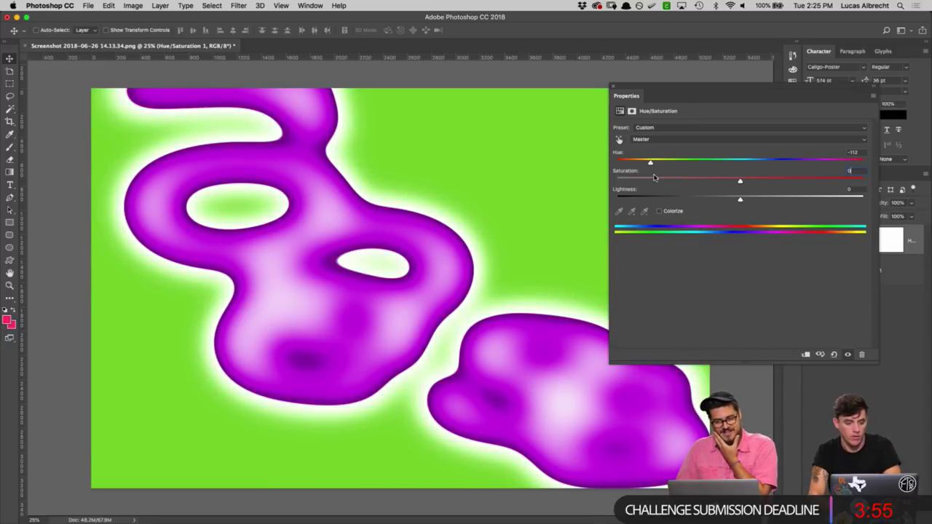
{"action": "left_click", "coordinate": [614, 88]}
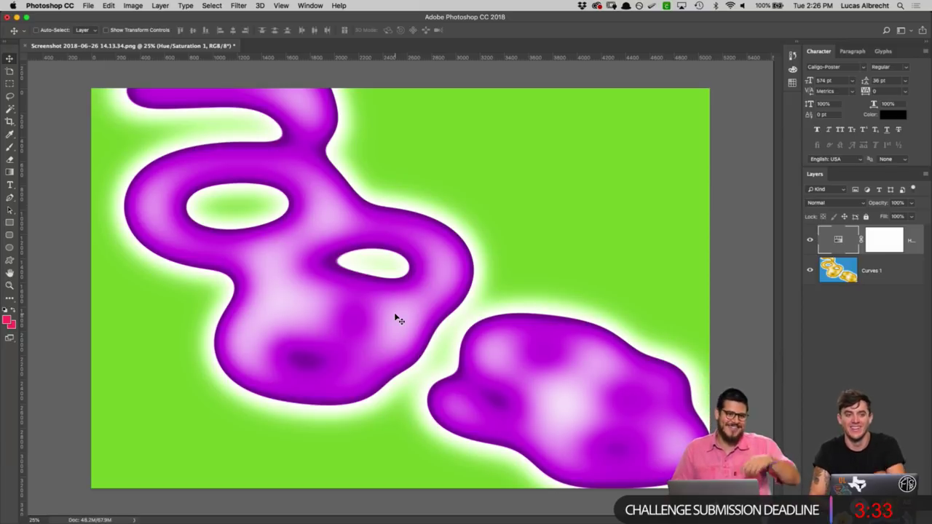
Step: Export the recoloured image via Save for Web, overwriting Screenshot-2018-06-26-14.13.34.png on the Desktop
{"action": "key", "text": "super+s"}
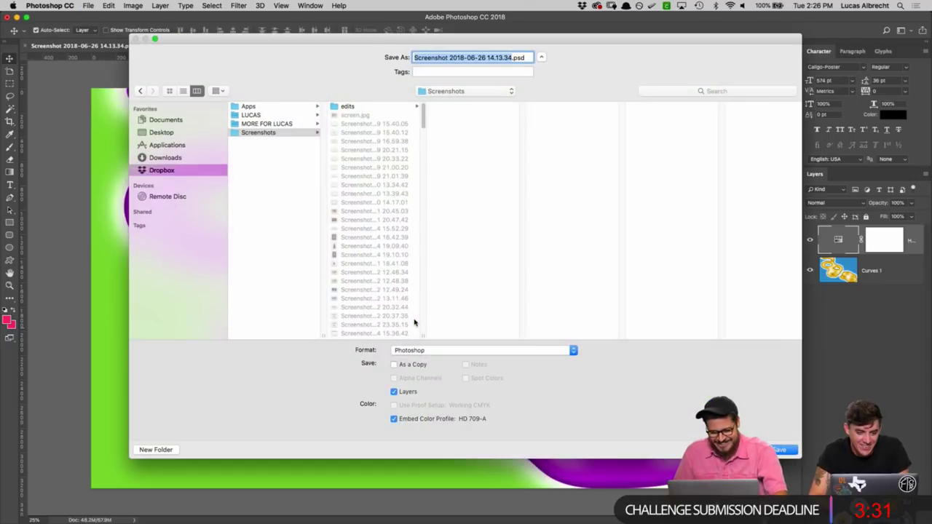
{"action": "key", "text": "Return"}
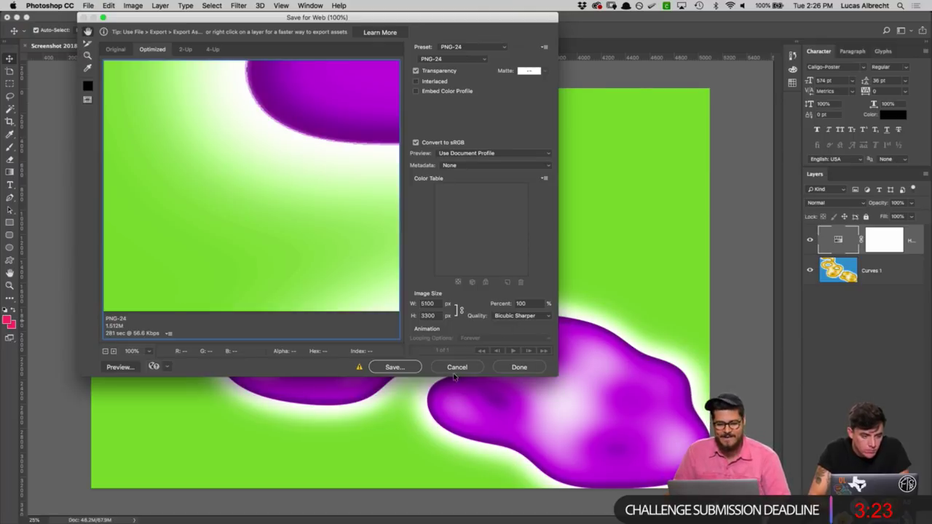
{"action": "left_click", "coordinate": [393, 367]}
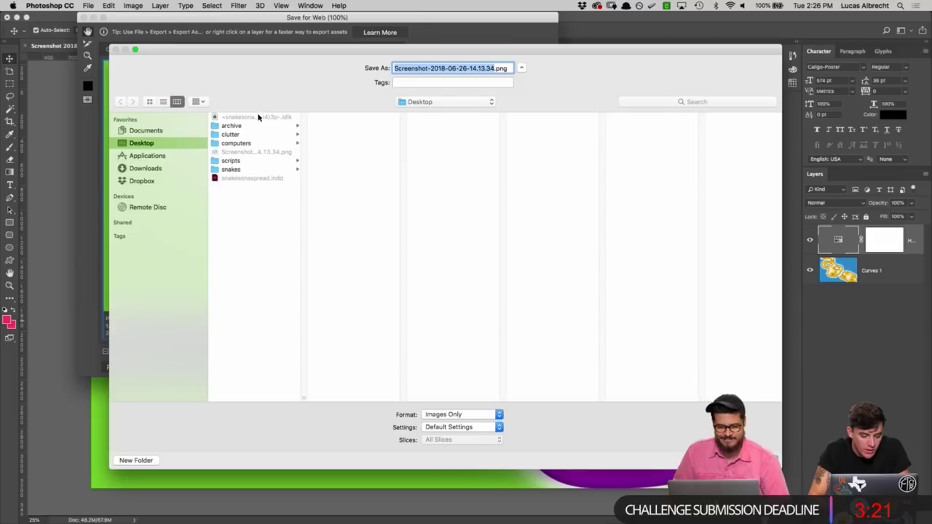
{"action": "left_click", "coordinate": [582, 245]}
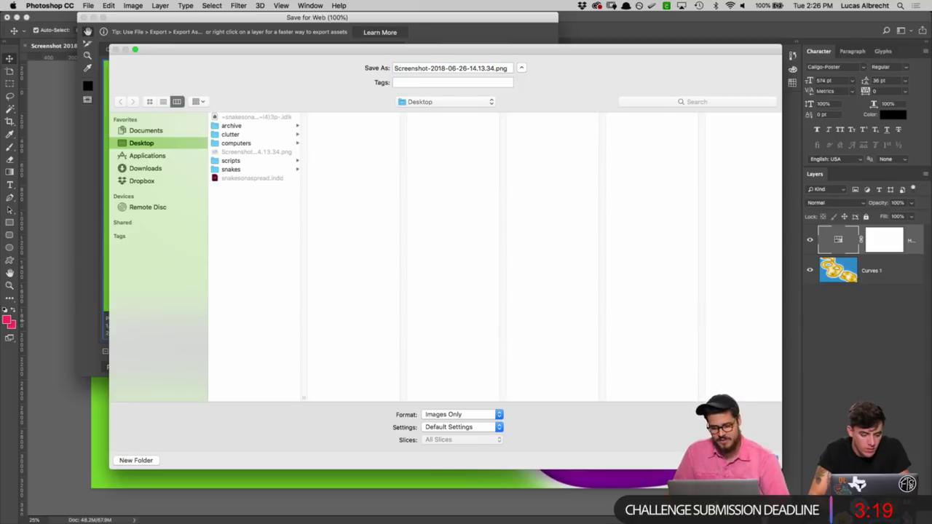
{"action": "left_click", "coordinate": [750, 460]}
{"action": "left_click", "coordinate": [596, 272]}
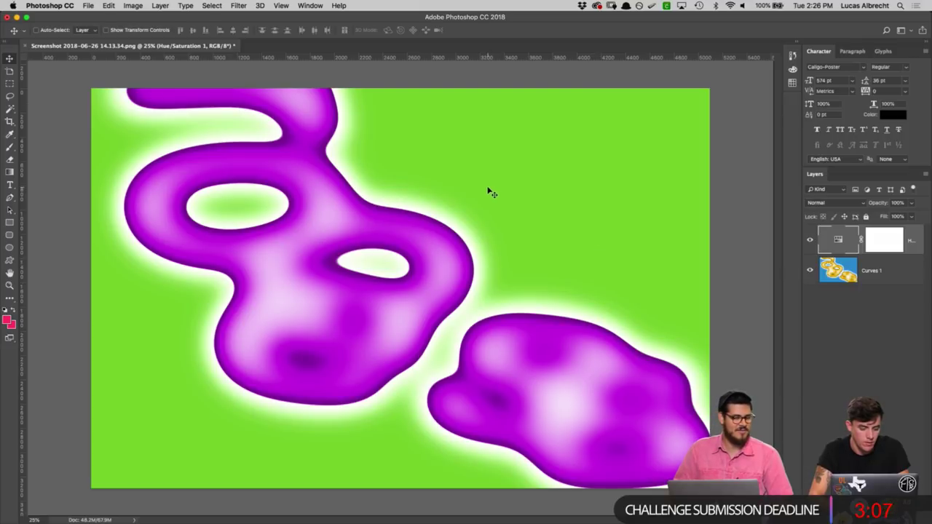
Step: Back in InDesign, place the updated screenshot PNG into the spread's background frame
{"action": "mouse_move", "coordinate": [482, 511]}
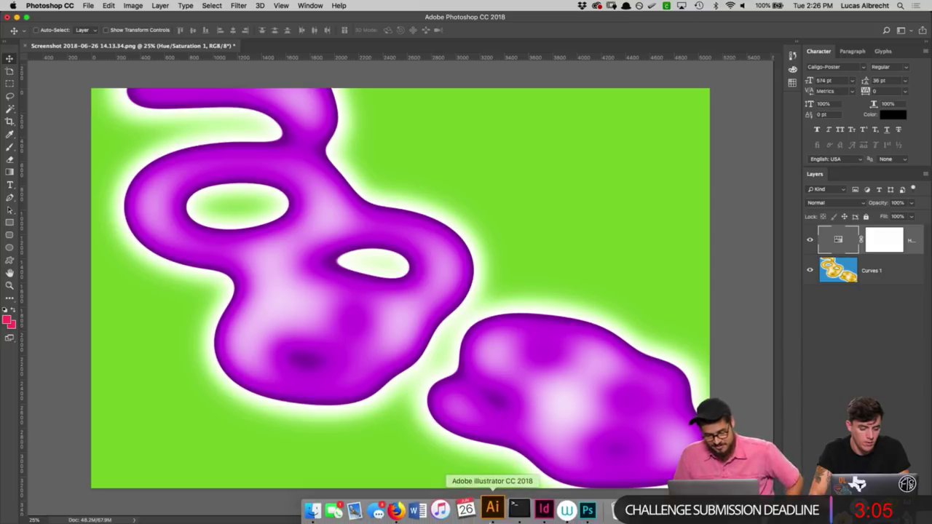
{"action": "left_click", "coordinate": [522, 510]}
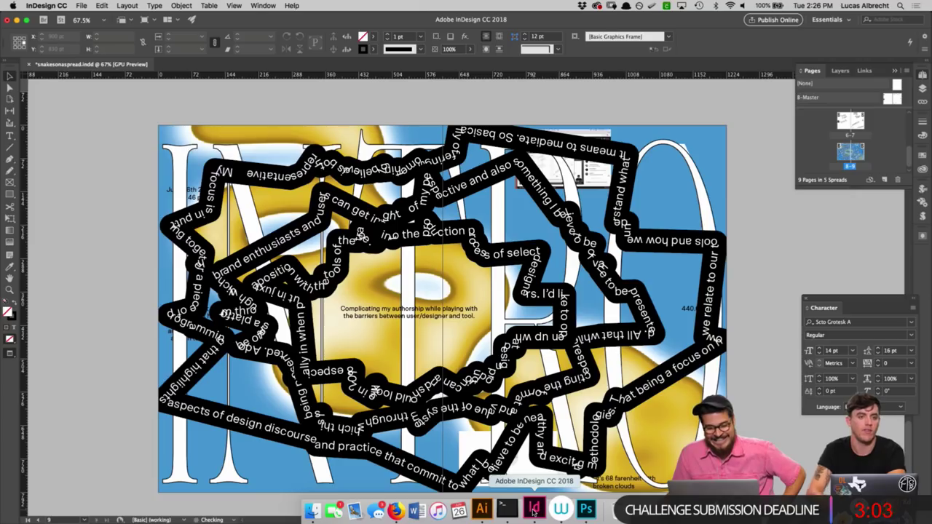
{"action": "left_click", "coordinate": [720, 146]}
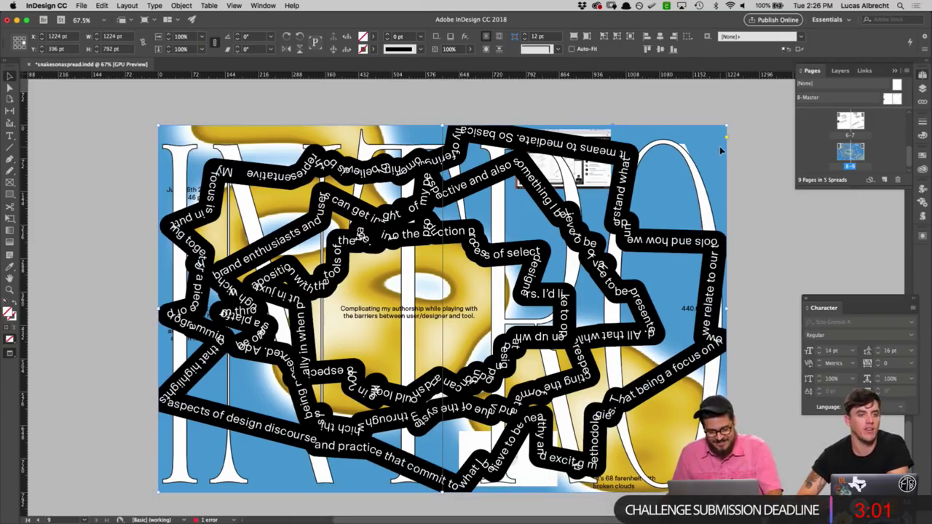
{"action": "key", "text": "super+d"}
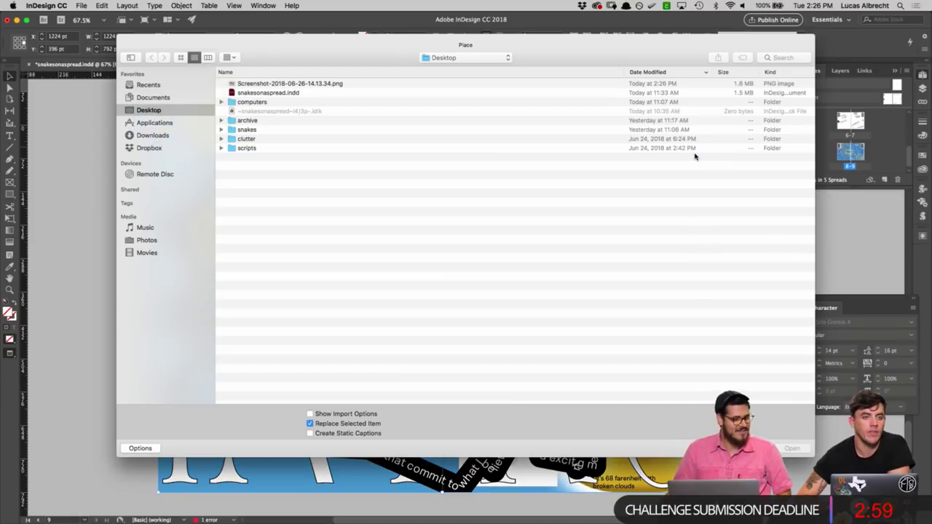
{"action": "left_click", "coordinate": [279, 83]}
{"action": "left_click", "coordinate": [793, 448]}
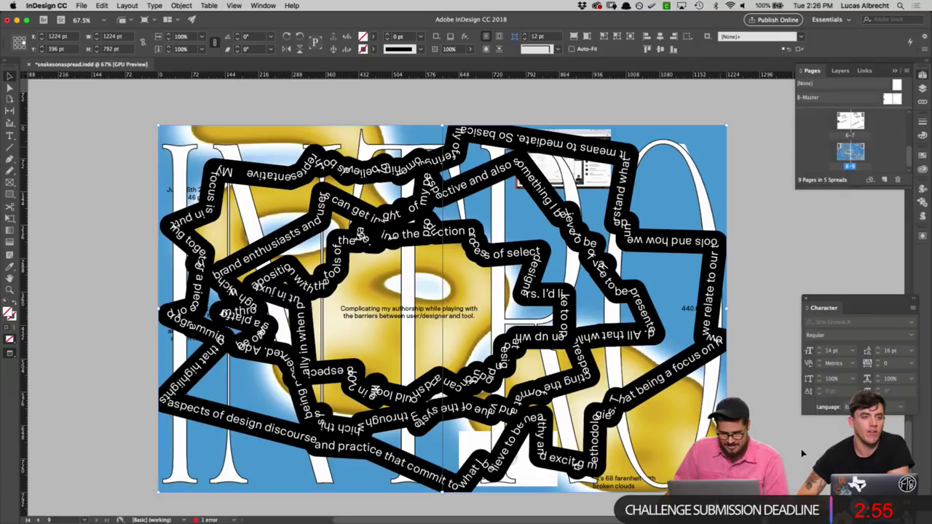
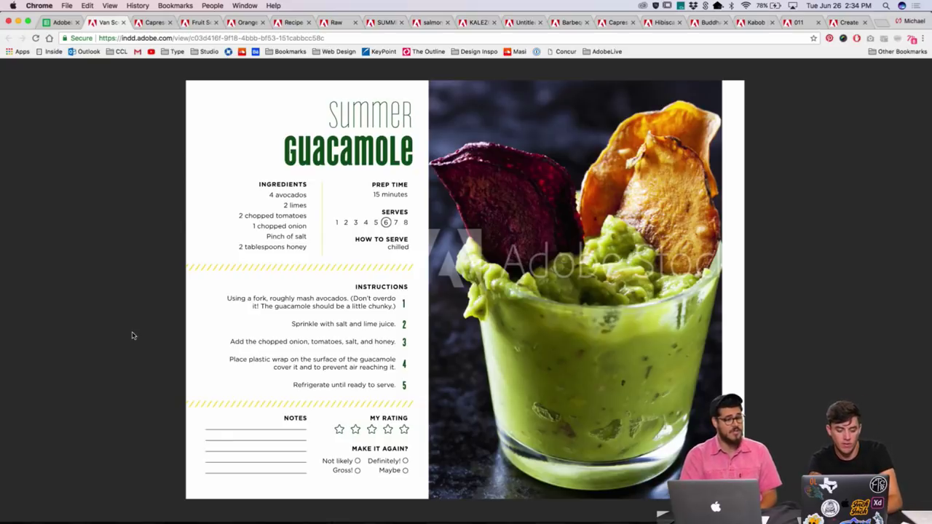
Step: Switch to the next browser tab to view the Fruit Soup recipe card
{"action": "key", "text": "ctrl+Tab"}
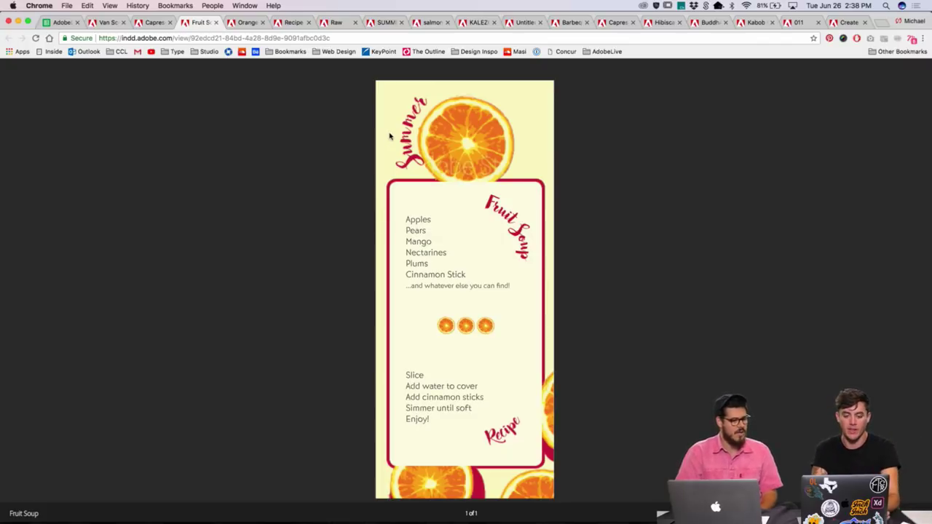
Step: Open the 'Orange' tab to view the four-ingredient Orange Smoothie card
{"action": "left_click", "coordinate": [237, 23]}
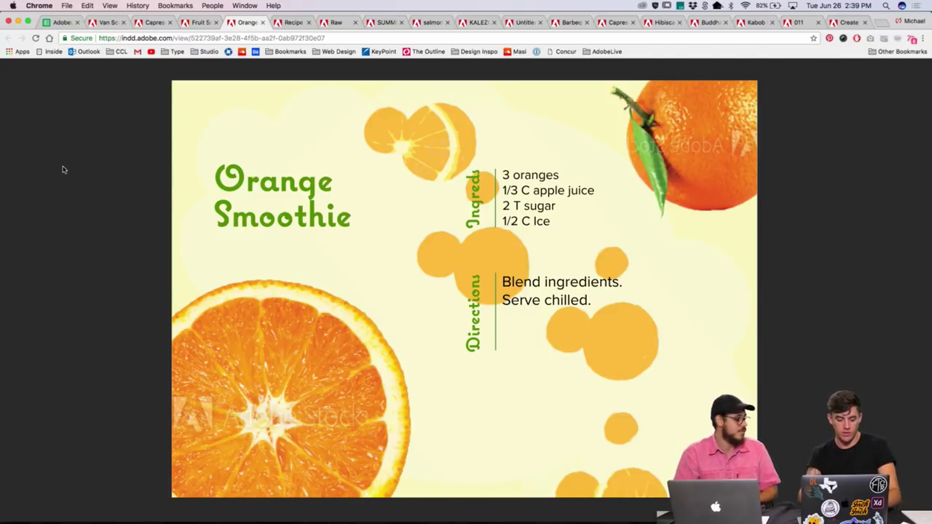
Step: Move to the 'Recipe' tab showing the hand-drawn Lemonade sketch
{"action": "key", "text": "ctrl+Tab"}
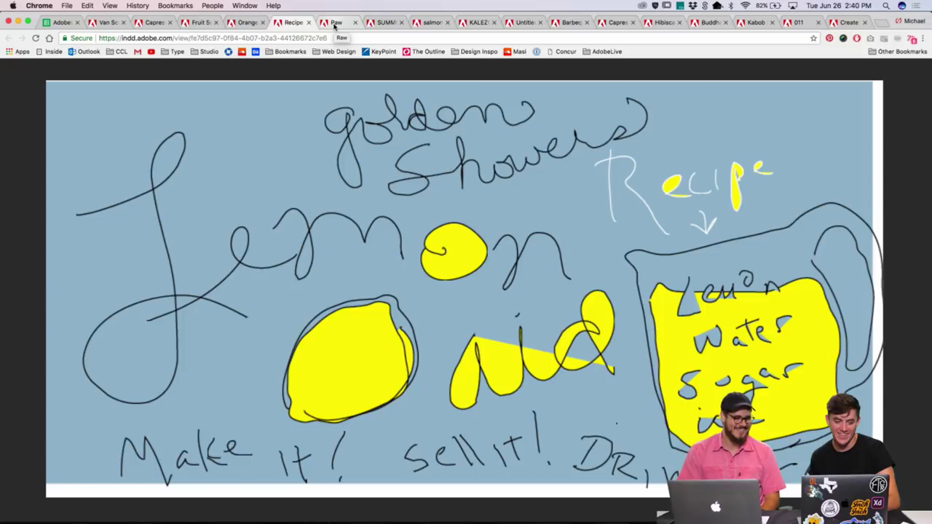
Step: Open the 'Raw' tab to view the Aww Shucks! oyster cover
{"action": "left_click", "coordinate": [335, 23]}
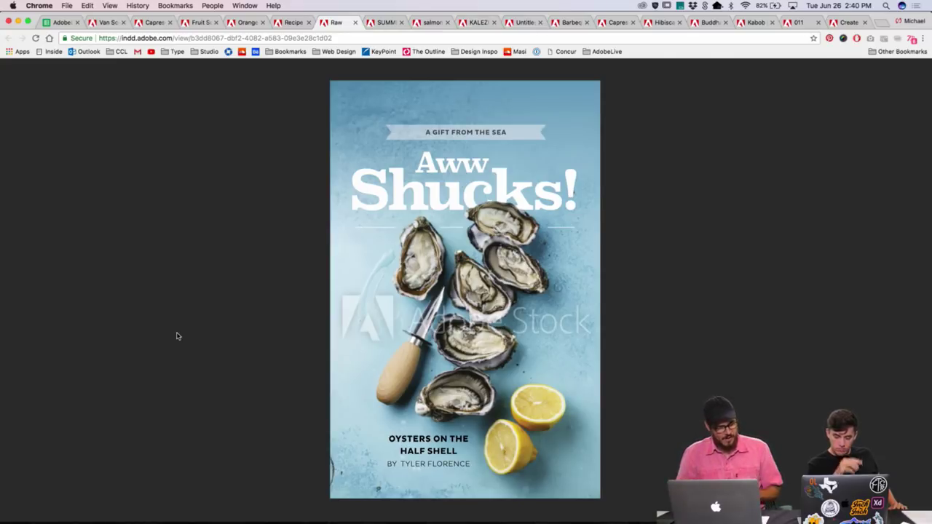
Step: View the oyster recipe's Ingredients and Directions page, then go back to the cover
{"action": "left_click", "coordinate": [914, 282]}
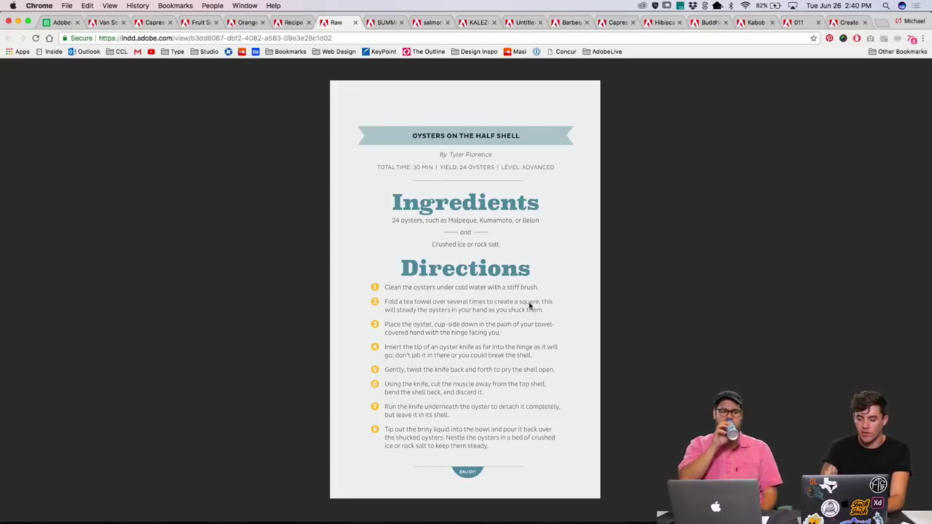
{"action": "mouse_move", "coordinate": [17, 254]}
{"action": "left_click", "coordinate": [16, 279]}
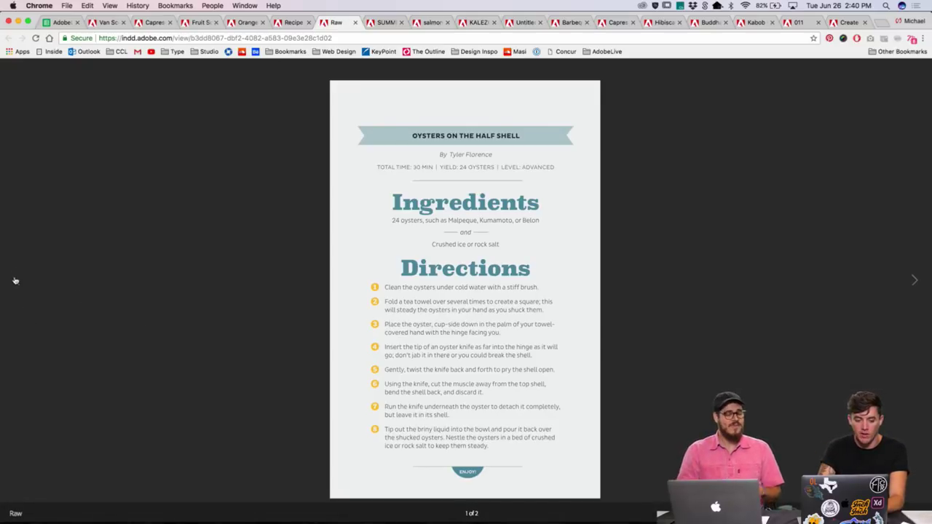
Step: Open the SUMMER tab and page between the lemon and mango juice pages, ending on Mango
{"action": "left_click", "coordinate": [374, 26]}
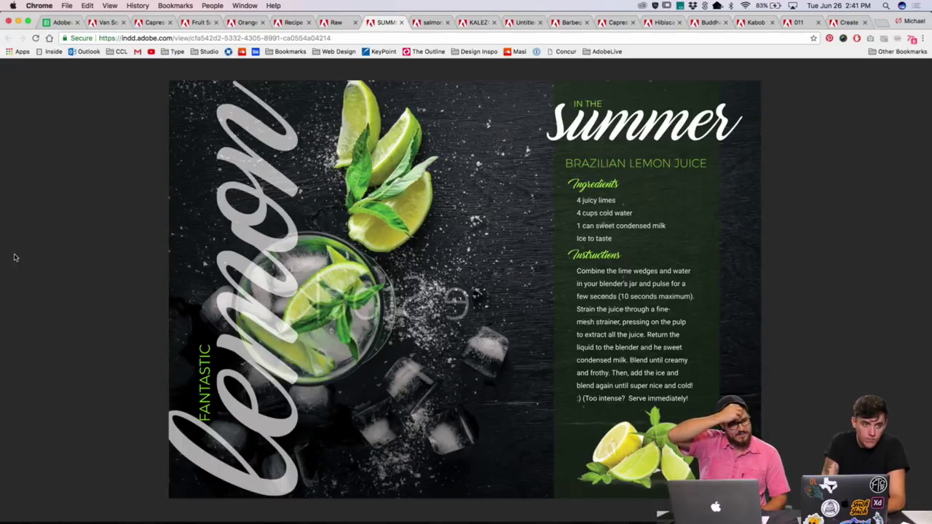
{"action": "mouse_move", "coordinate": [777, 325]}
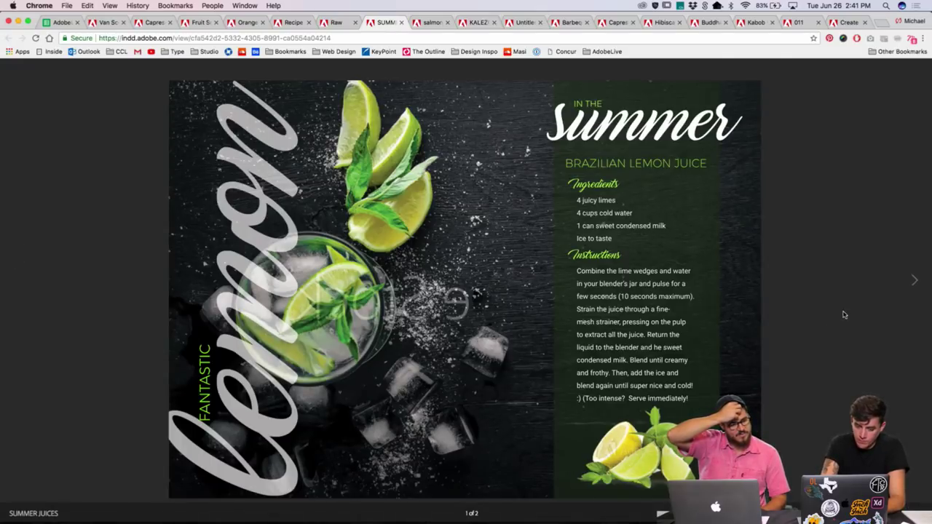
{"action": "left_click", "coordinate": [915, 281]}
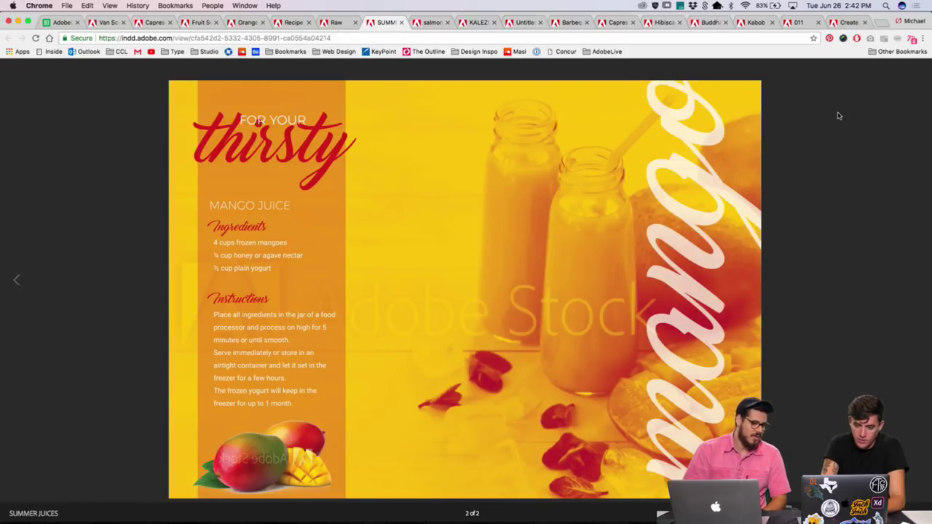
{"action": "left_click", "coordinate": [18, 281]}
{"action": "left_click", "coordinate": [913, 285]}
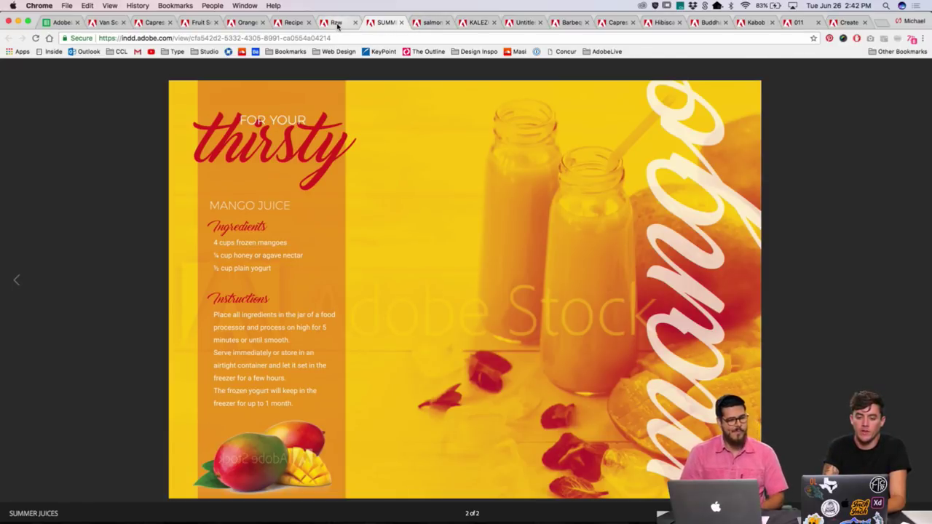
Step: Open the salmon poke tab to view its one-page recipe card
{"action": "left_click", "coordinate": [431, 27]}
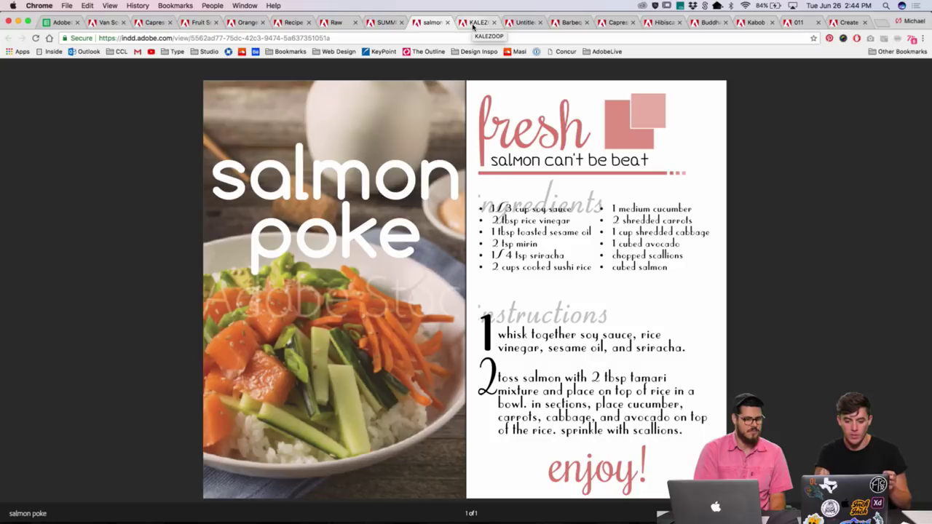
Step: Open the KALEZOOP tab showing the Kale Incorporated recipe card
{"action": "left_click", "coordinate": [473, 27]}
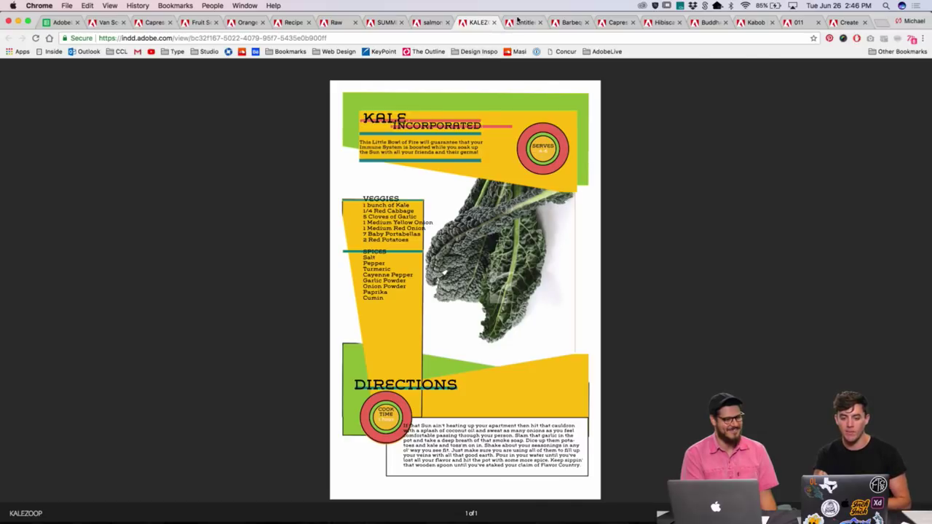
Step: Open the Untitled-3 tab to view the Strawberry Three Layered Cake recipe
{"action": "left_click", "coordinate": [517, 24]}
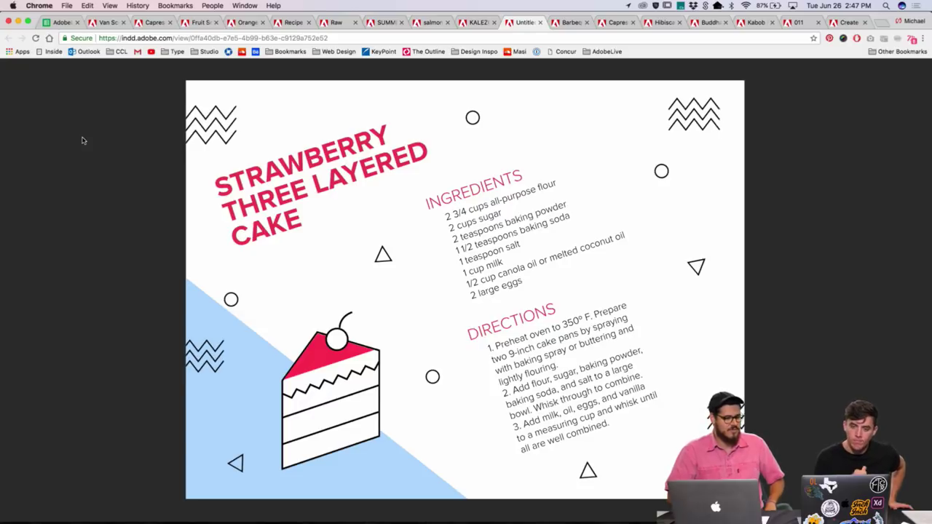
Step: Page through the Barbeque Balls card's recipe, then open and close the Caprese Tomatoes tab
{"action": "left_click", "coordinate": [562, 22]}
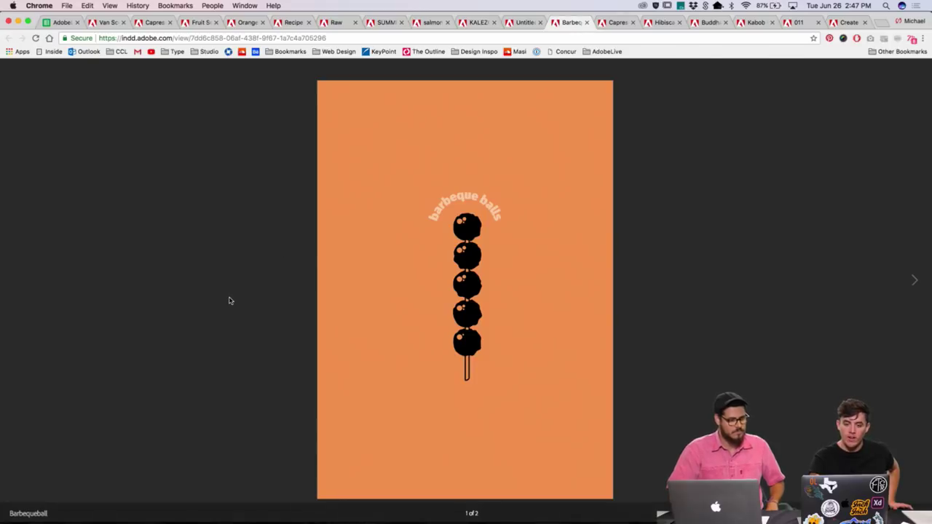
{"action": "left_click", "coordinate": [914, 282]}
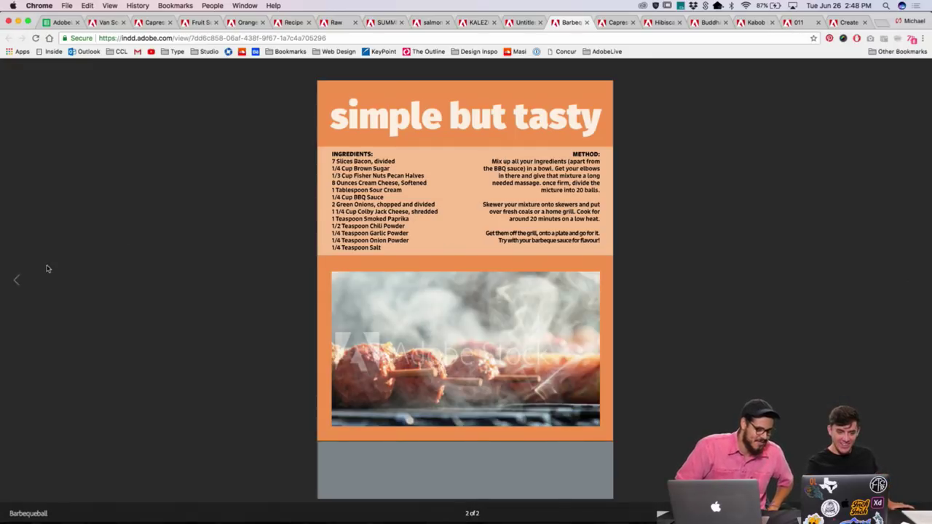
{"action": "left_click", "coordinate": [19, 280]}
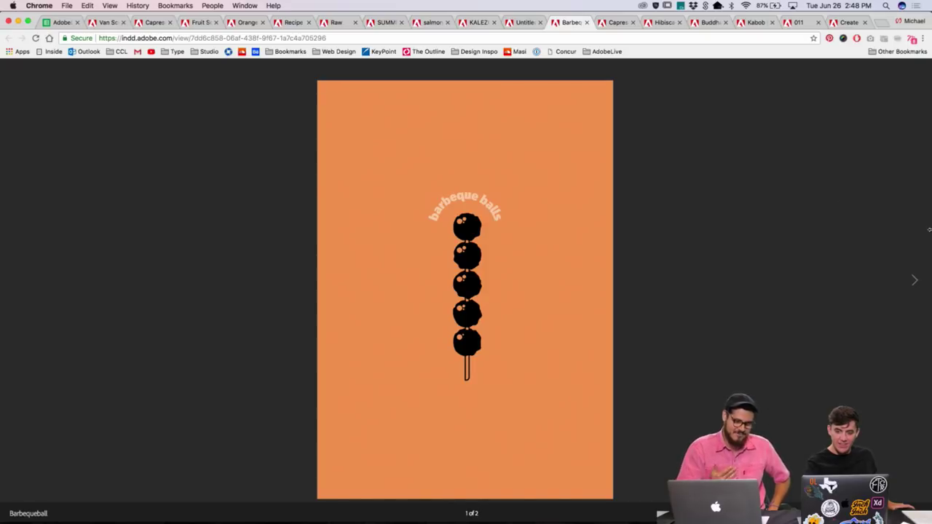
{"action": "left_click", "coordinate": [915, 281]}
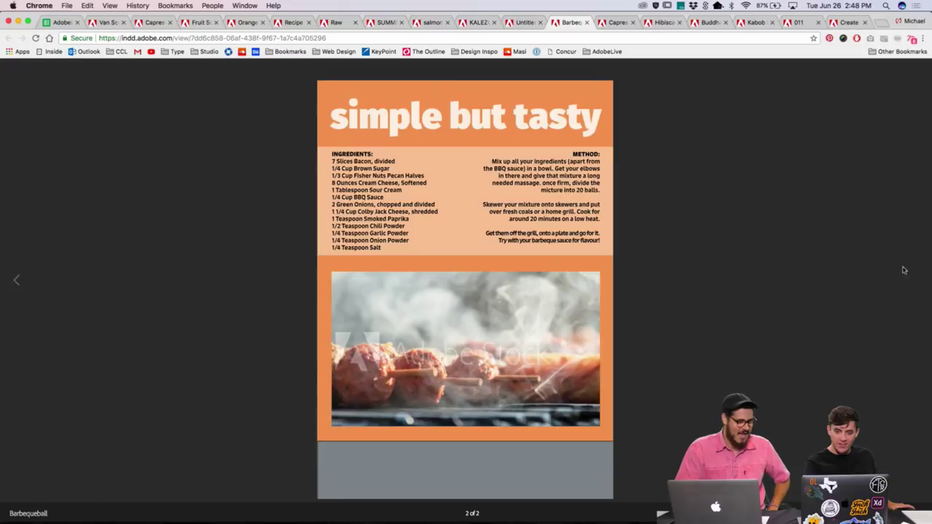
{"action": "left_click", "coordinate": [614, 23]}
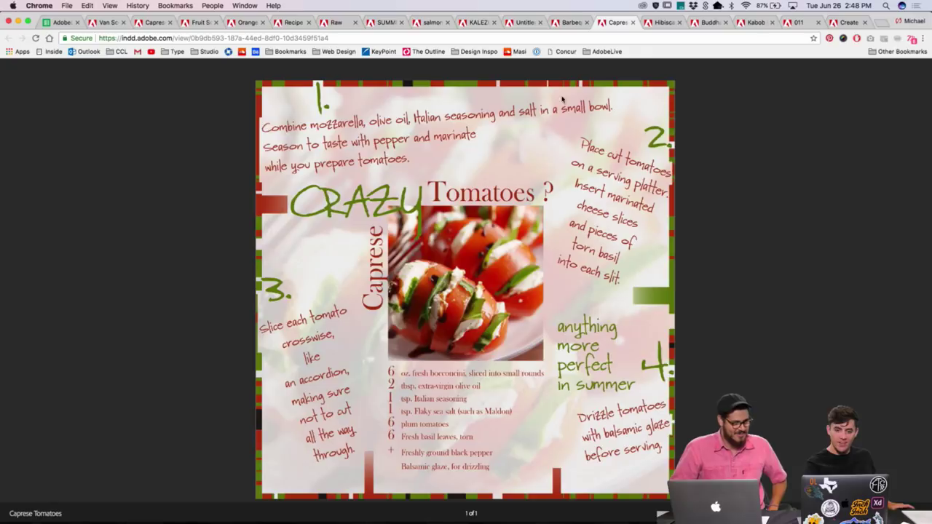
{"action": "left_click", "coordinate": [632, 22]}
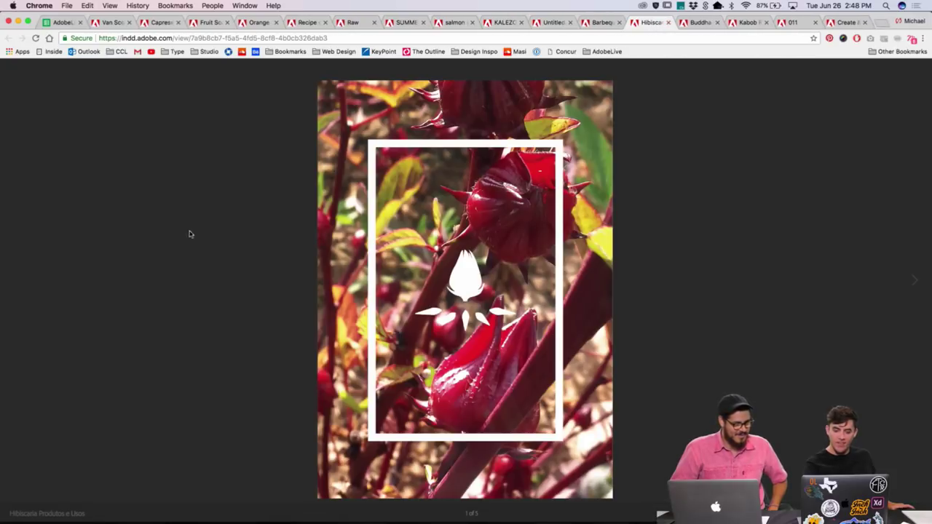
Step: Advance the Hibiscus document to page 2, the NUTRIENTES and ANTIOX spread
{"action": "left_click", "coordinate": [915, 280]}
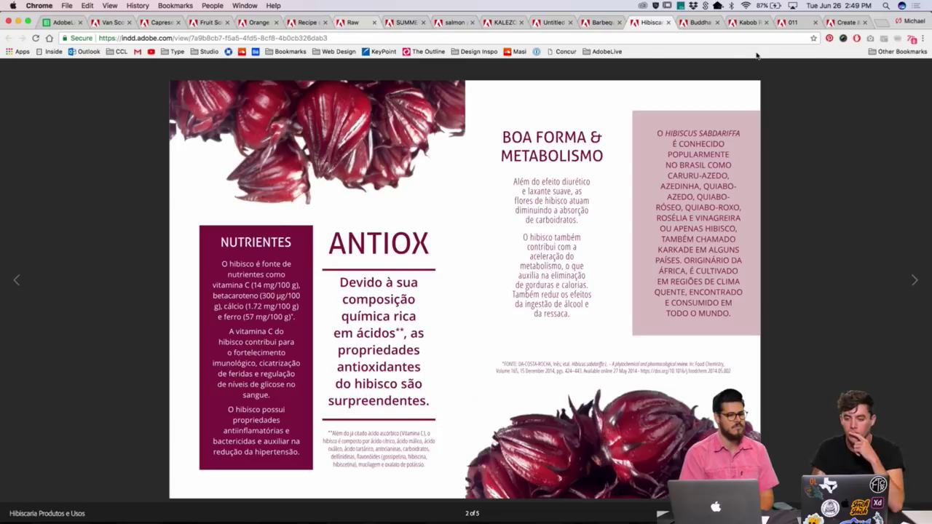
Step: Page through both Vegan Buddha Bowl pages, then switch to the Curried Pork and Orange Kabobs card
{"action": "left_click", "coordinate": [698, 22]}
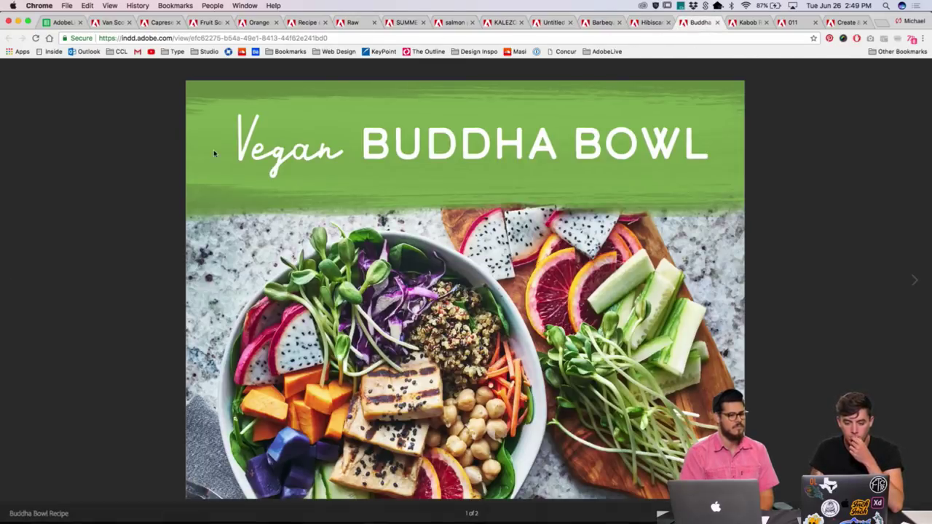
{"action": "left_click", "coordinate": [916, 282]}
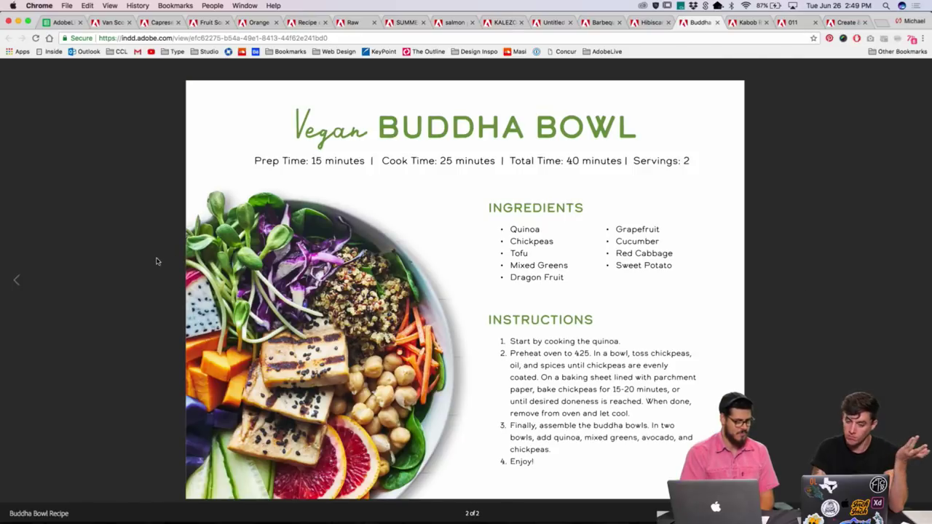
{"action": "left_click", "coordinate": [21, 285]}
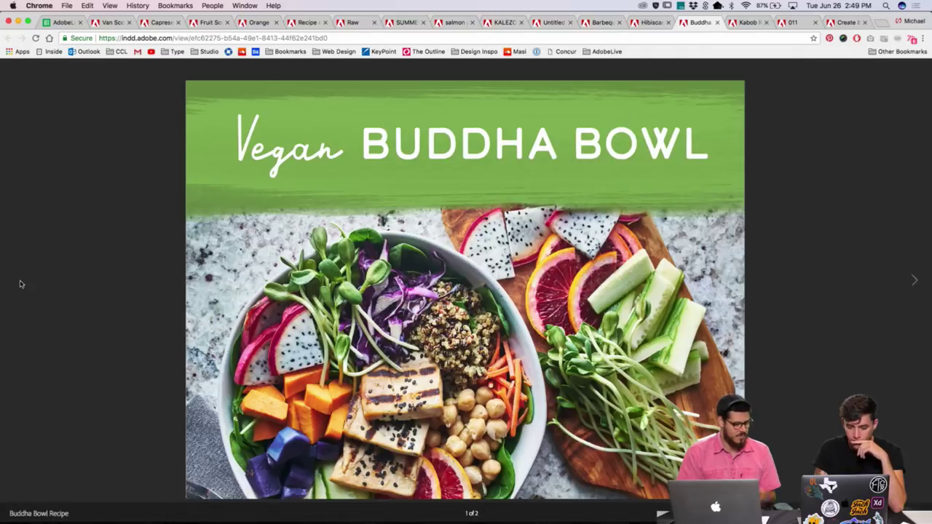
{"action": "left_click", "coordinate": [20, 284]}
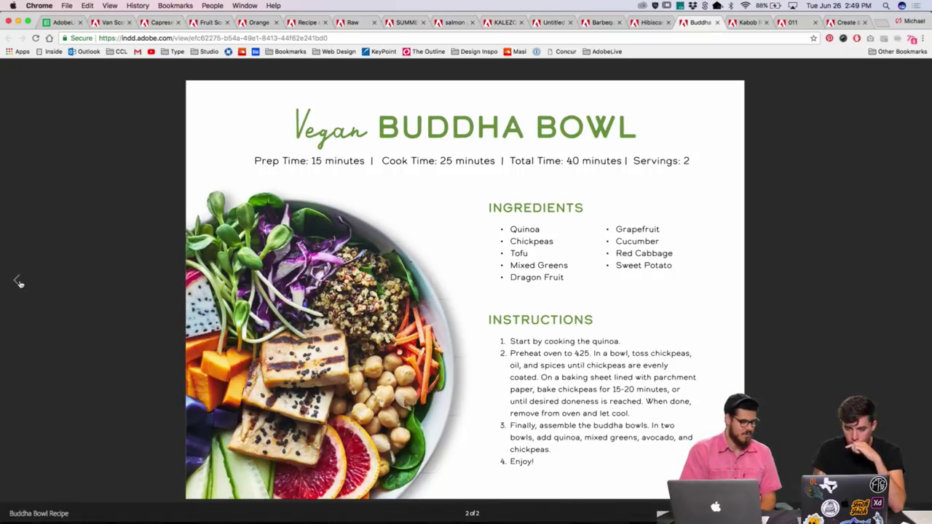
{"action": "left_click", "coordinate": [743, 30]}
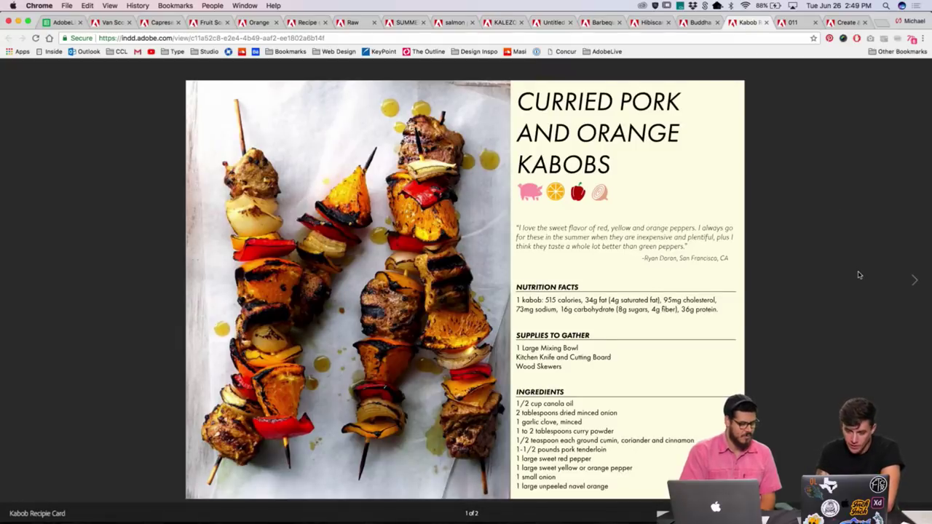
{"action": "left_click", "coordinate": [915, 281]}
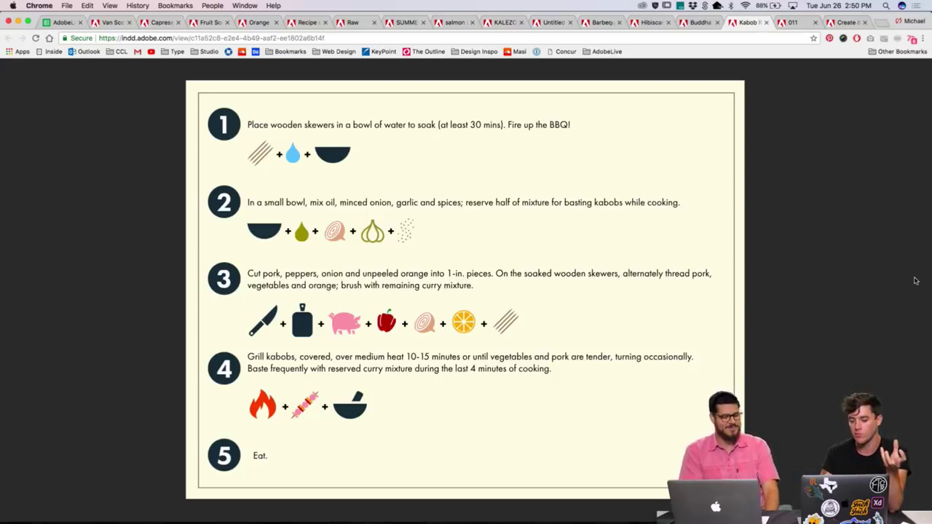
{"action": "key", "text": "Left"}
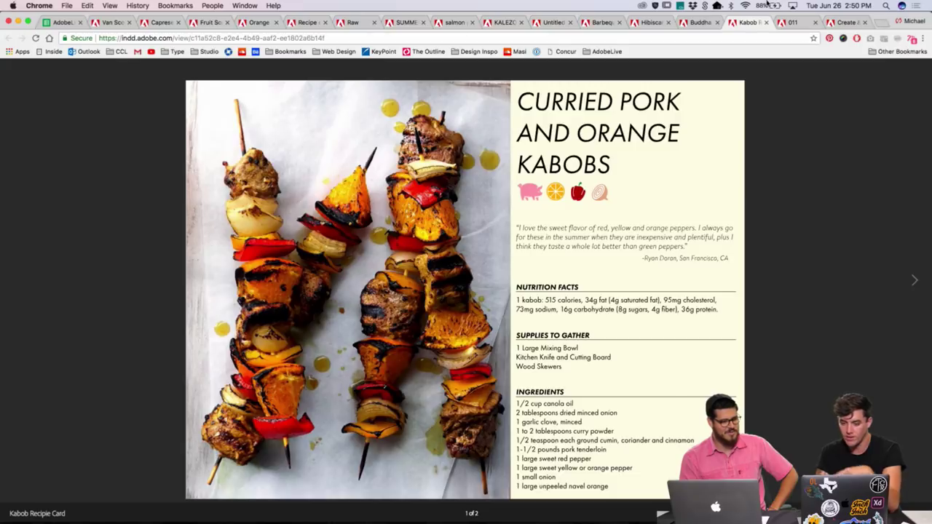
Step: View the Tea to Tango card, then switch to the Basil Gimlet card
{"action": "left_click", "coordinate": [793, 24]}
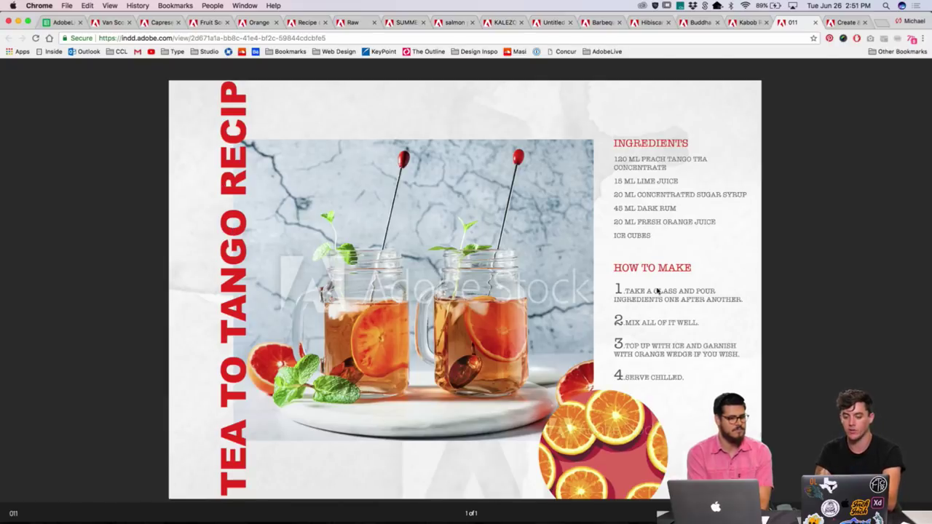
{"action": "left_click", "coordinate": [839, 27]}
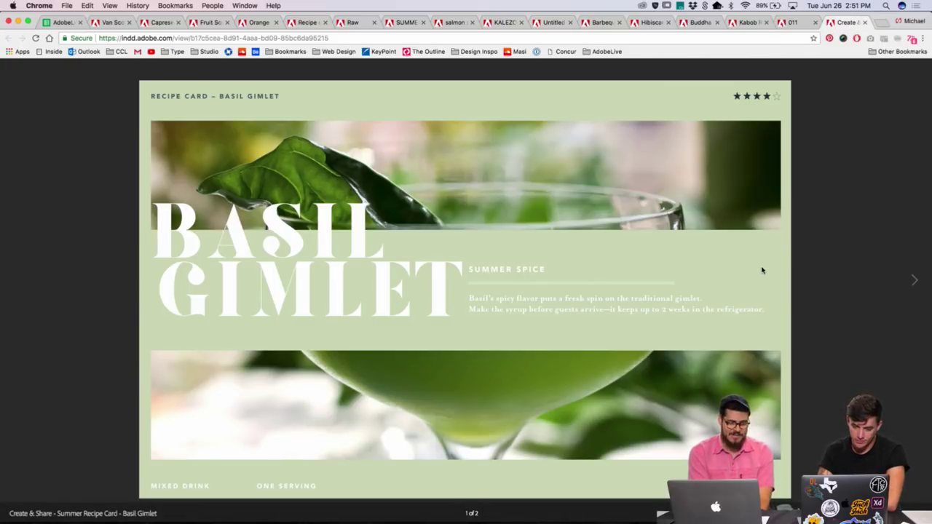
{"action": "left_click", "coordinate": [911, 280]}
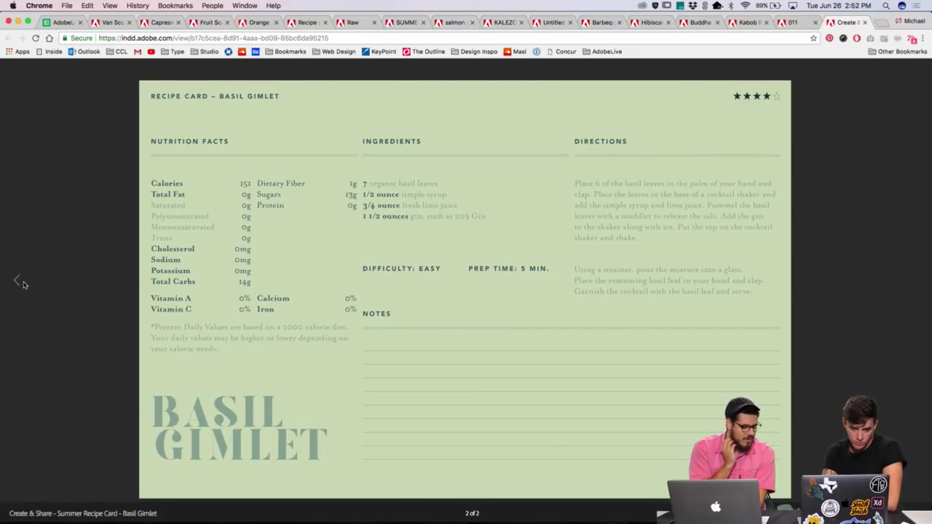
{"action": "left_click", "coordinate": [17, 281]}
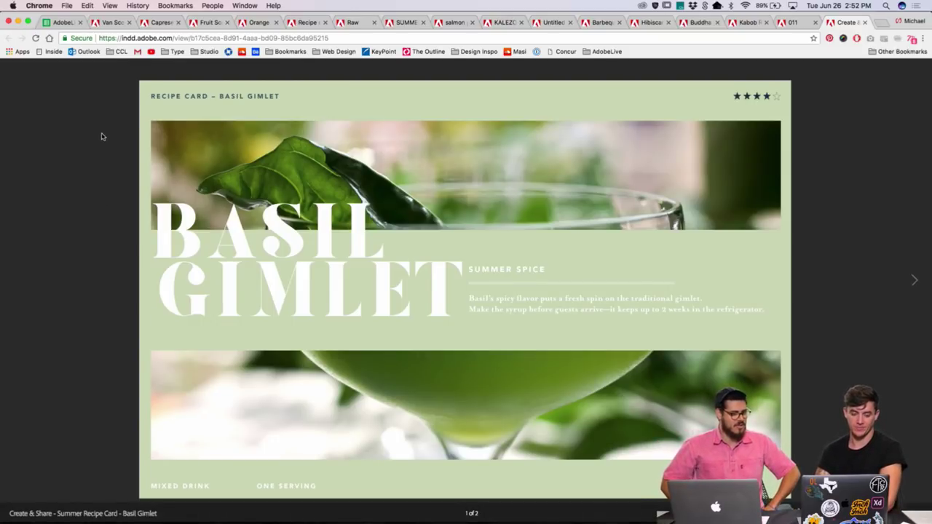
Step: Open the row 54 and row 53 submission links from the contest responses sheet in new tabs
{"action": "left_click", "coordinate": [56, 23]}
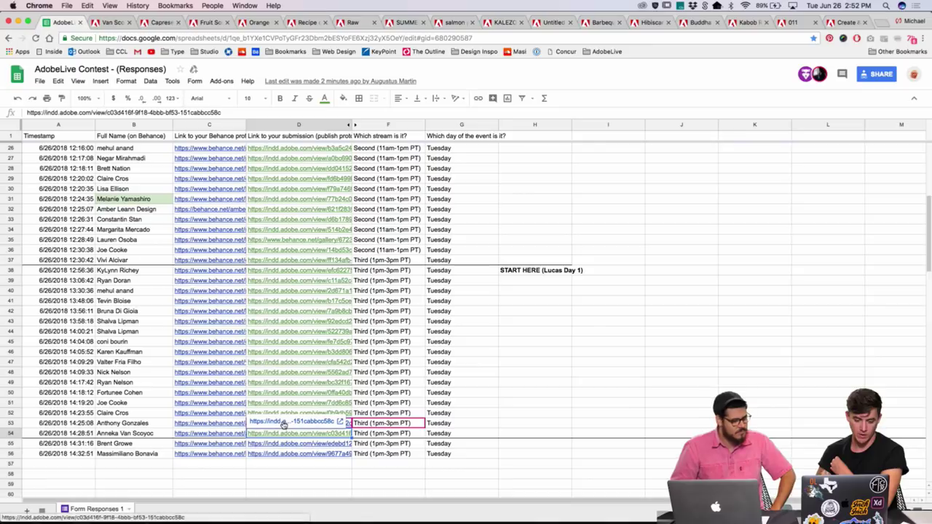
{"action": "left_click", "coordinate": [284, 424]}
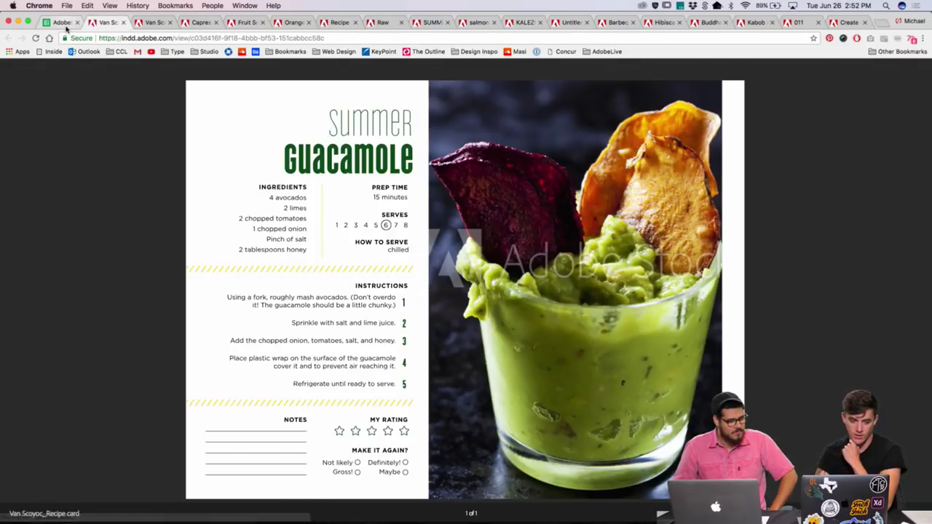
{"action": "left_click", "coordinate": [64, 23]}
{"action": "left_click", "coordinate": [274, 423]}
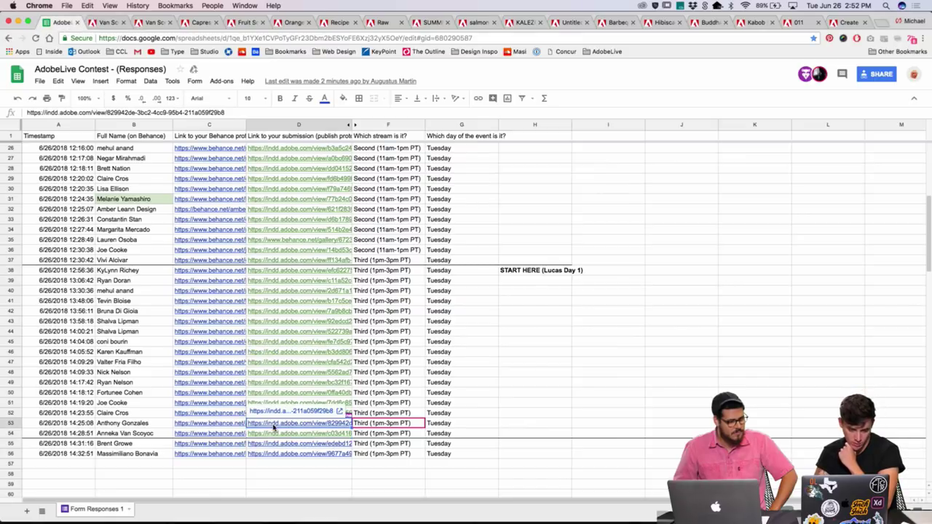
{"action": "left_click", "coordinate": [273, 414]}
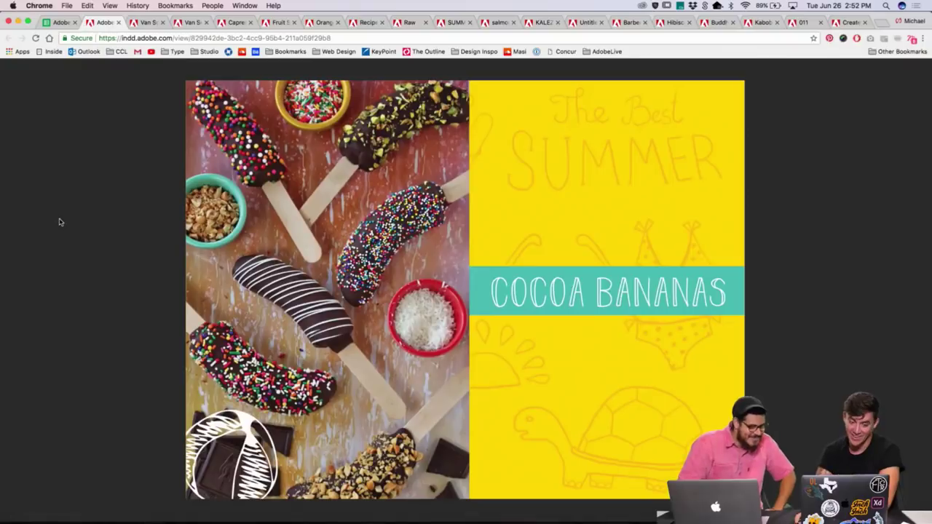
Step: Flip repeatedly between the Cocoa Bananas cover and its Let's Make It! recipe page
{"action": "key", "text": "Right"}
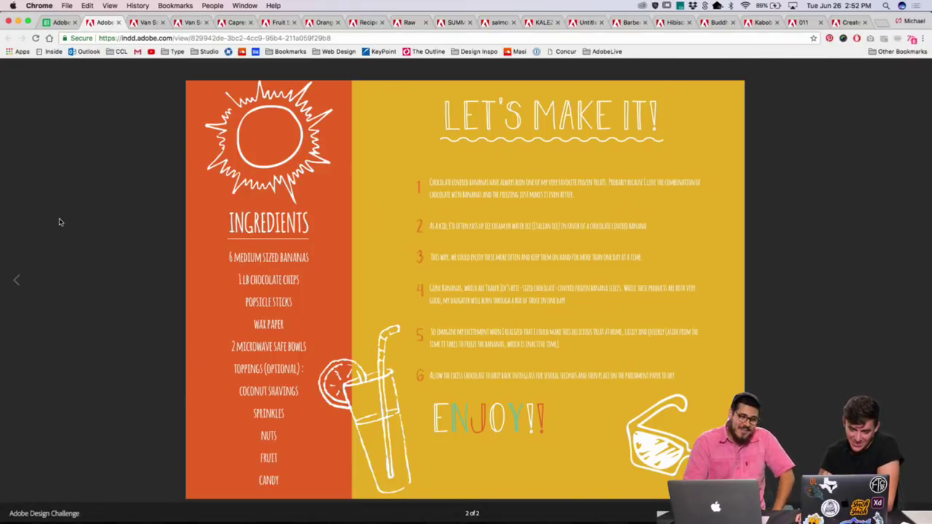
{"action": "key", "text": "Left"}
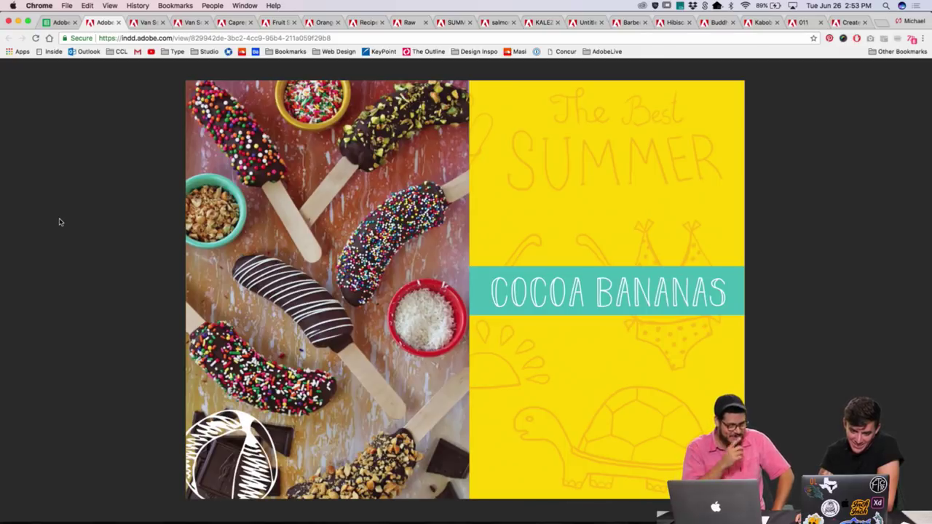
{"action": "key", "text": "Right"}
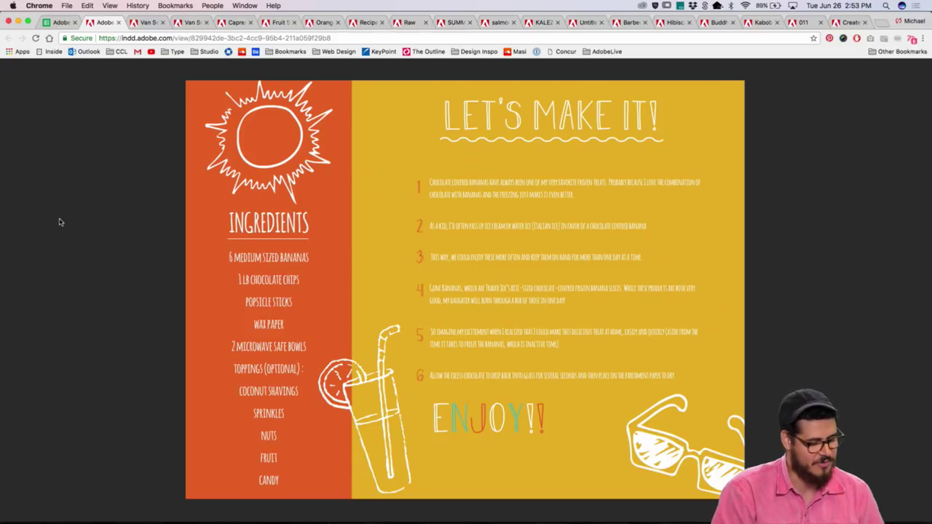
{"action": "key", "text": "Left"}
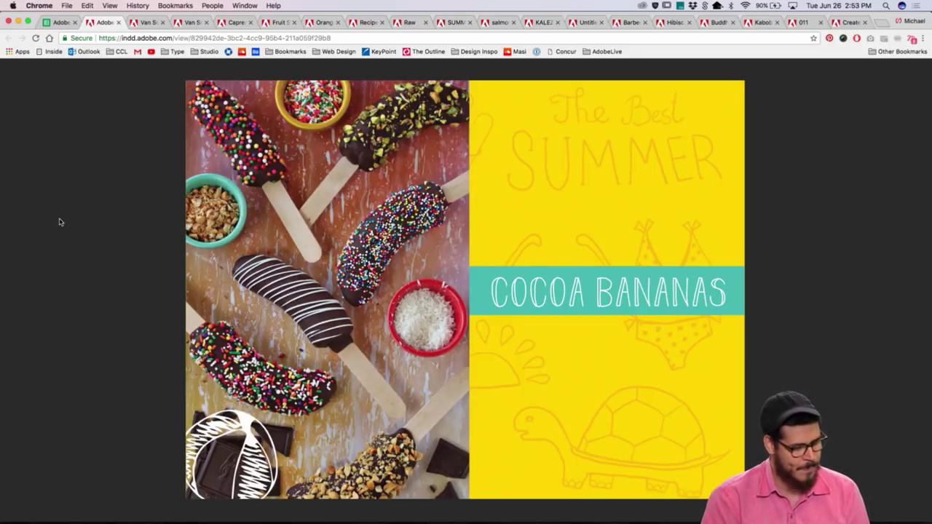
{"action": "key", "text": "Right"}
{"action": "key", "text": "Left"}
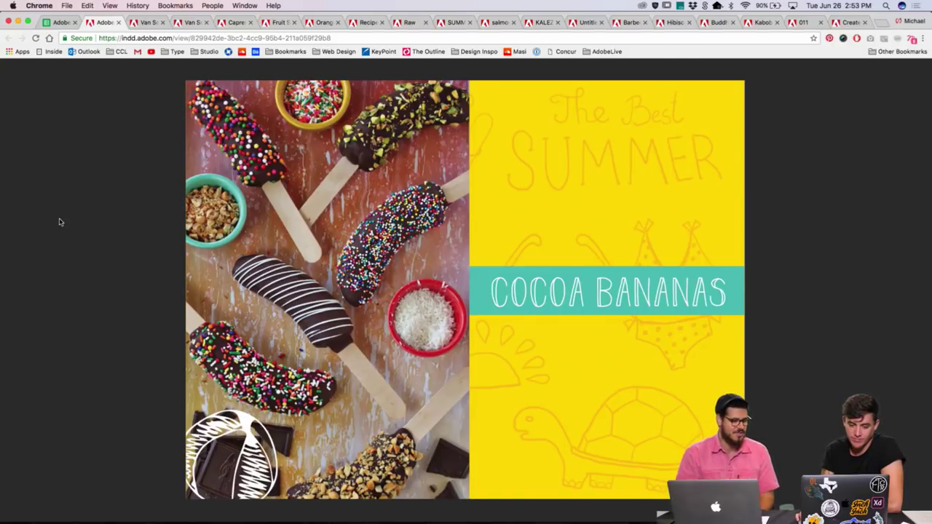
{"action": "key", "text": "Right"}
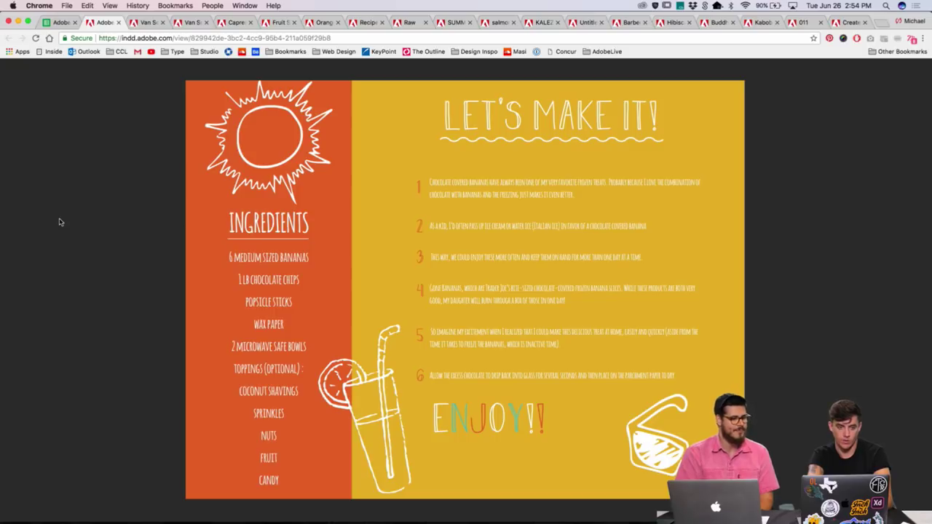
{"action": "key", "text": "Left"}
Step: Close the duplicate Summer Guacamole tab
{"action": "key", "text": "ctrl+Tab"}
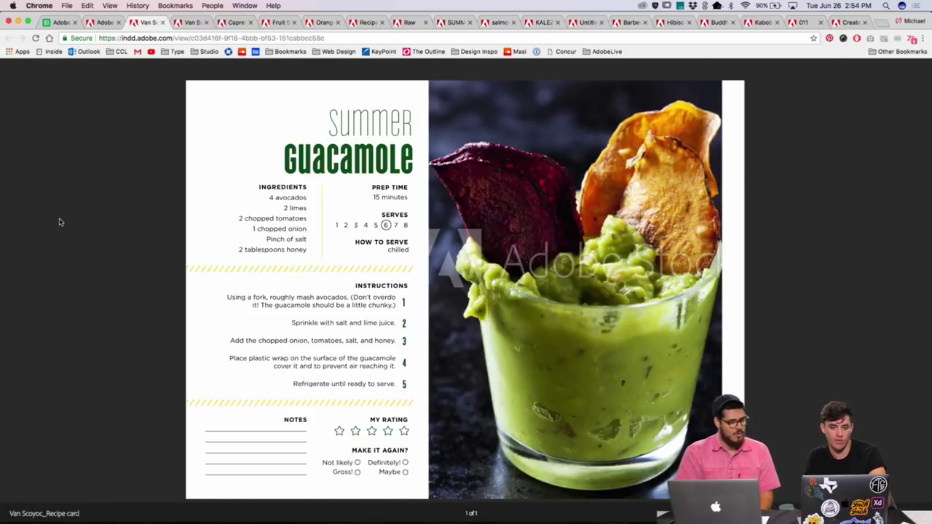
{"action": "key", "text": "ctrl+Tab"}
{"action": "key", "text": "ctrl+Tab"}
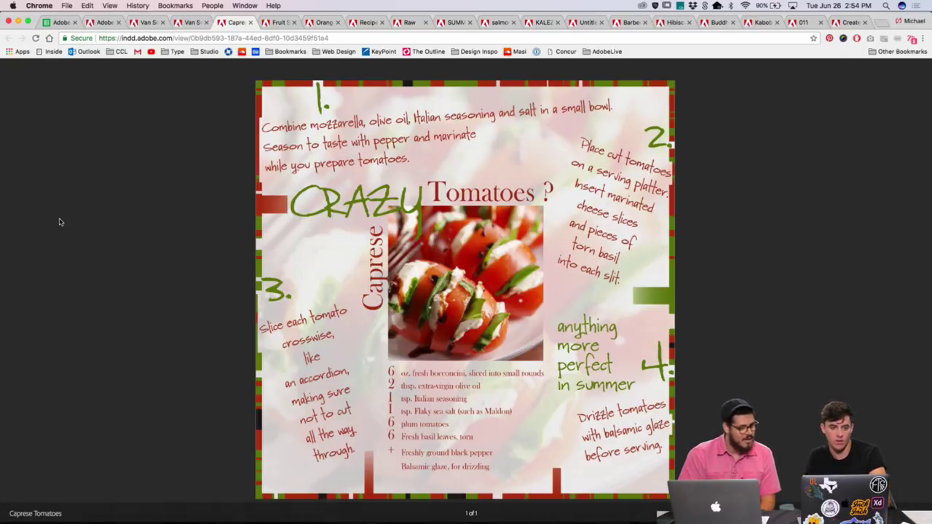
{"action": "key", "text": "ctrl+shift+Tab"}
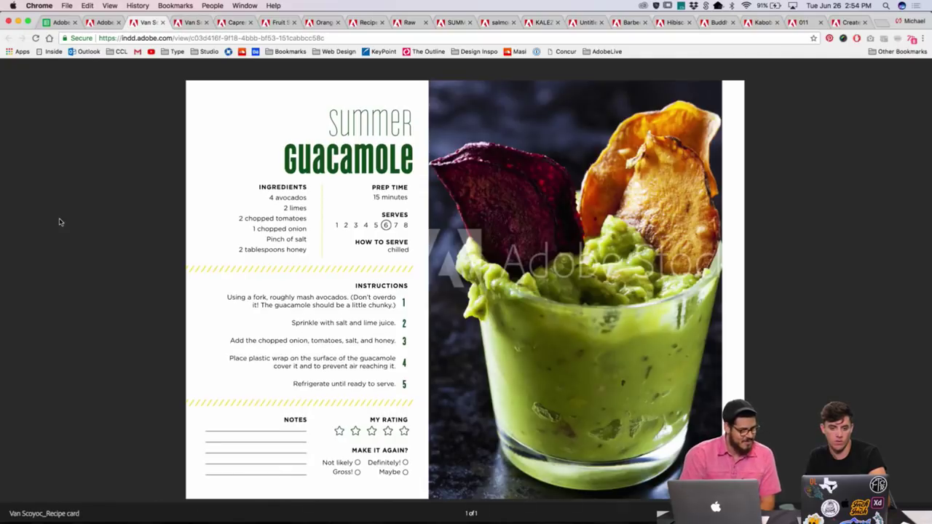
{"action": "key", "text": "ctrl+shift+Tab"}
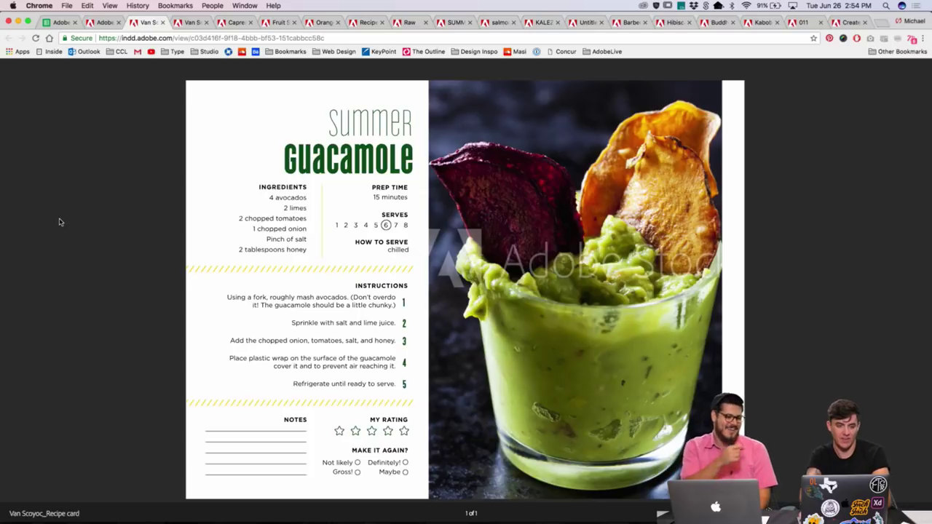
{"action": "left_click", "coordinate": [206, 22]}
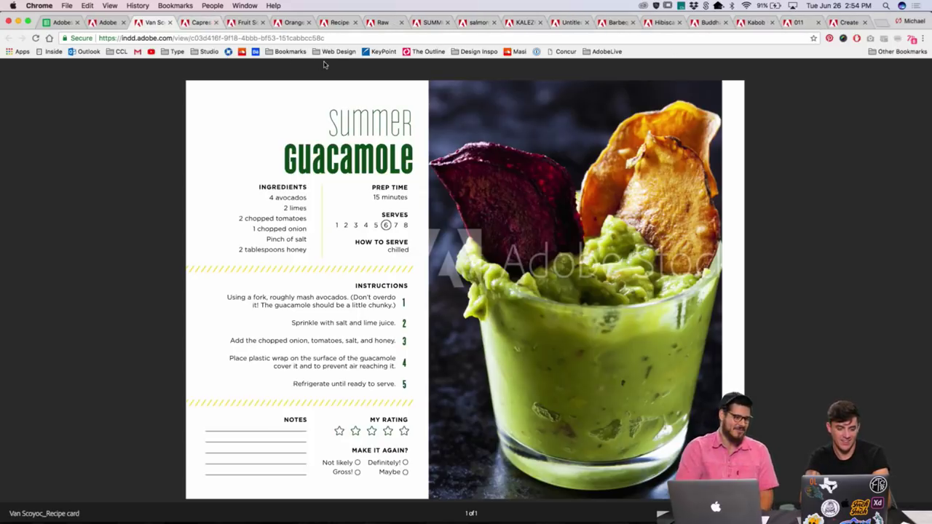
Step: Cycle through the recipe tabs from Caprese Crazy Tomatoes to Basil Gimlet and back to Kabobs
{"action": "key", "text": "ctrl+Tab"}
{"action": "key", "text": "ctrl+Tab"}
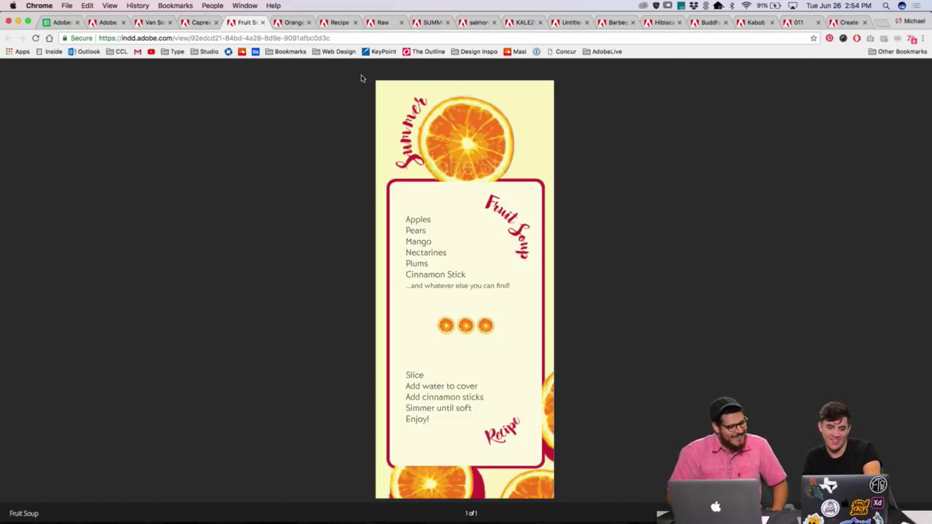
{"action": "key", "text": "ctrl+Tab"}
{"action": "key", "text": "ctrl+Tab"}
{"action": "key", "text": "ctrl+Tab"}
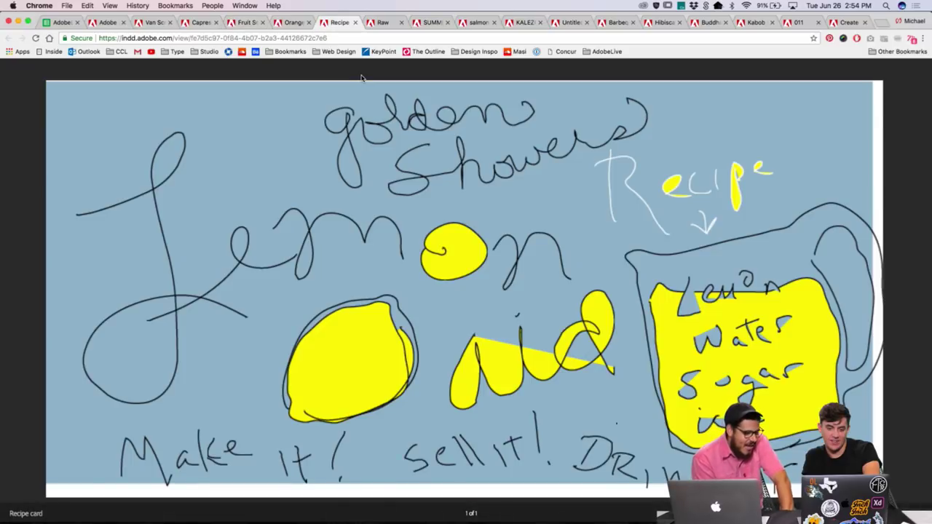
{"action": "key", "text": "ctrl+Tab"}
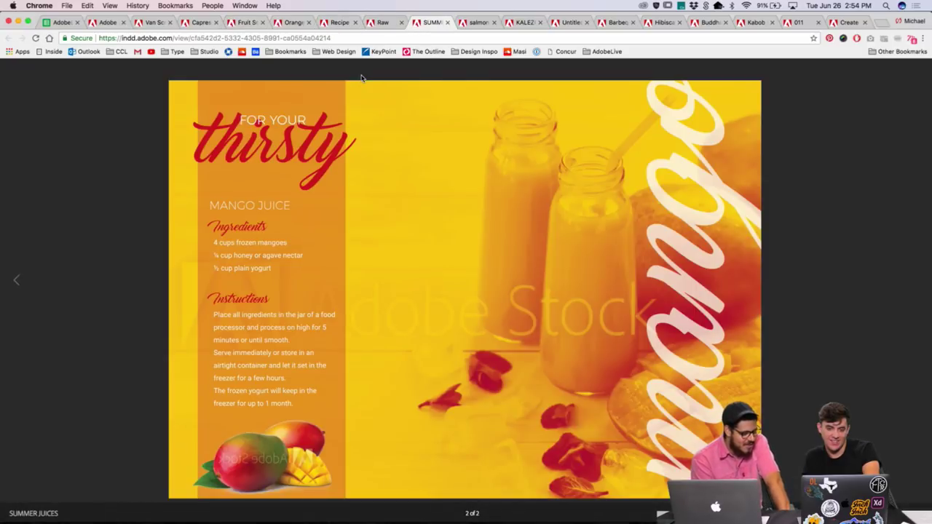
{"action": "key", "text": "ctrl+Tab"}
{"action": "key", "text": "ctrl+Tab"}
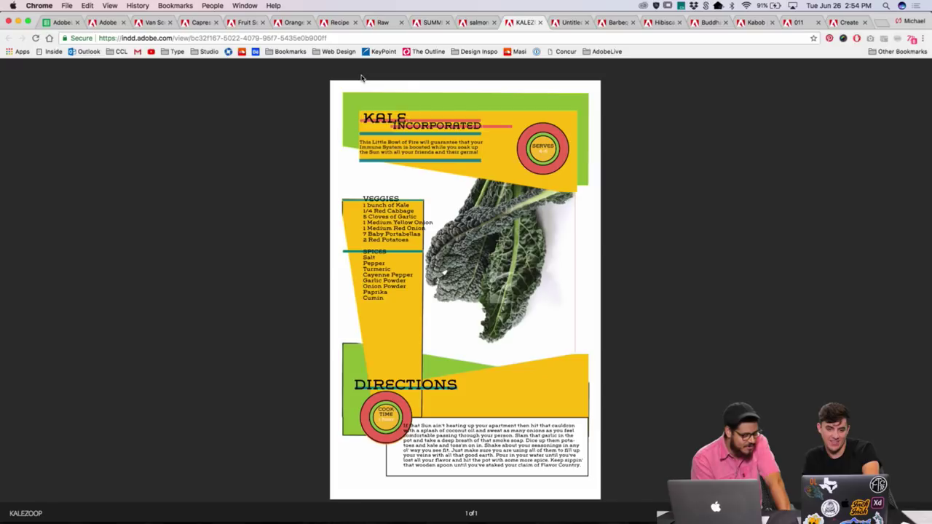
{"action": "key", "text": "ctrl+Tab"}
{"action": "key", "text": "ctrl+Tab"}
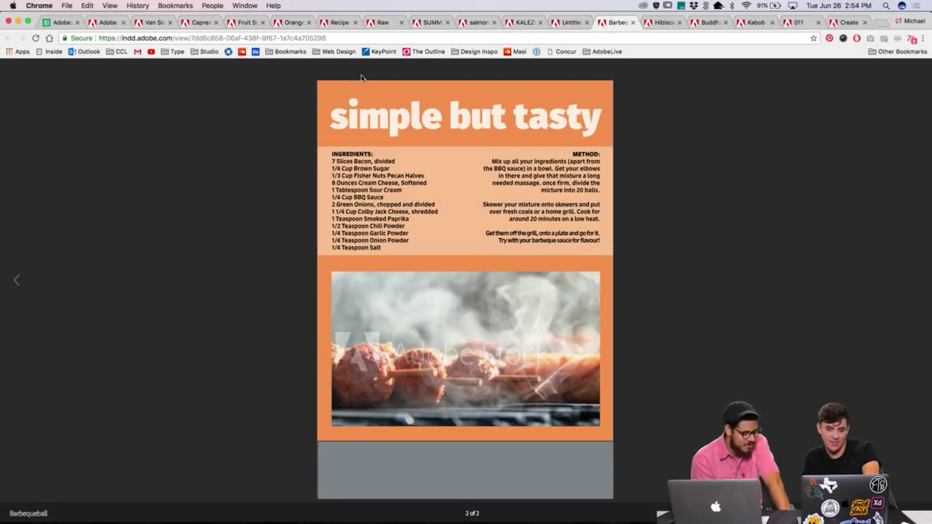
{"action": "key", "text": "ctrl+Tab"}
{"action": "key", "text": "ctrl+Tab"}
{"action": "key", "text": "ctrl+Tab"}
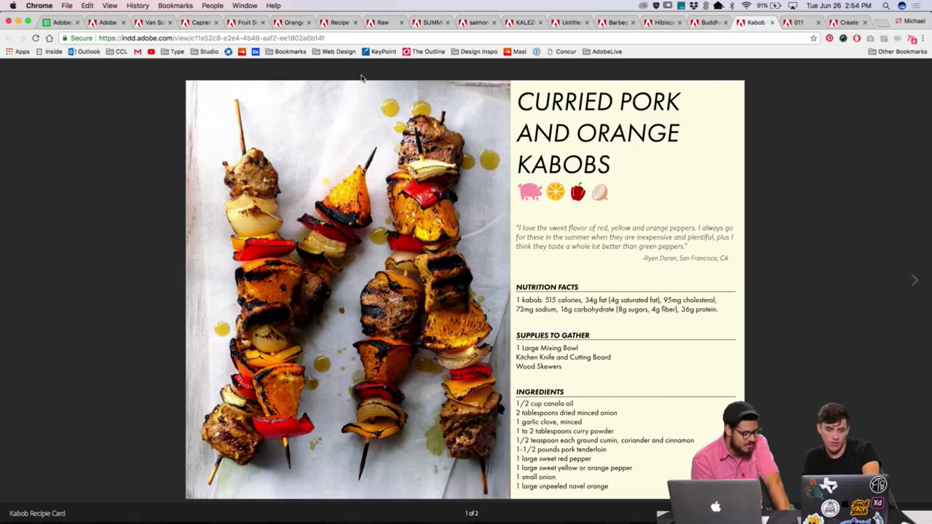
{"action": "key", "text": "ctrl+shift+Tab"}
{"action": "key", "text": "ctrl+Tab"}
{"action": "key", "text": "ctrl+Tab"}
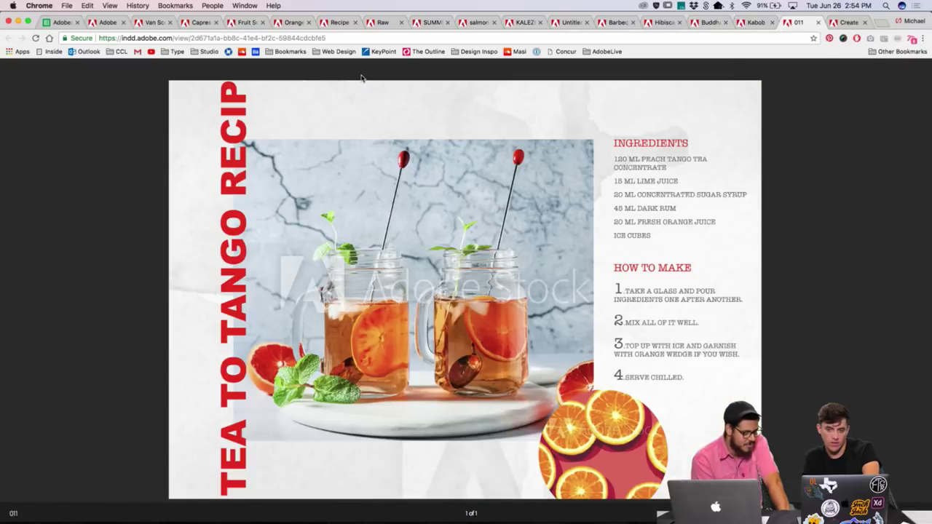
{"action": "key", "text": "ctrl+Tab"}
{"action": "key", "text": "ctrl+shift+Tab"}
{"action": "key", "text": "ctrl+shift+Tab"}
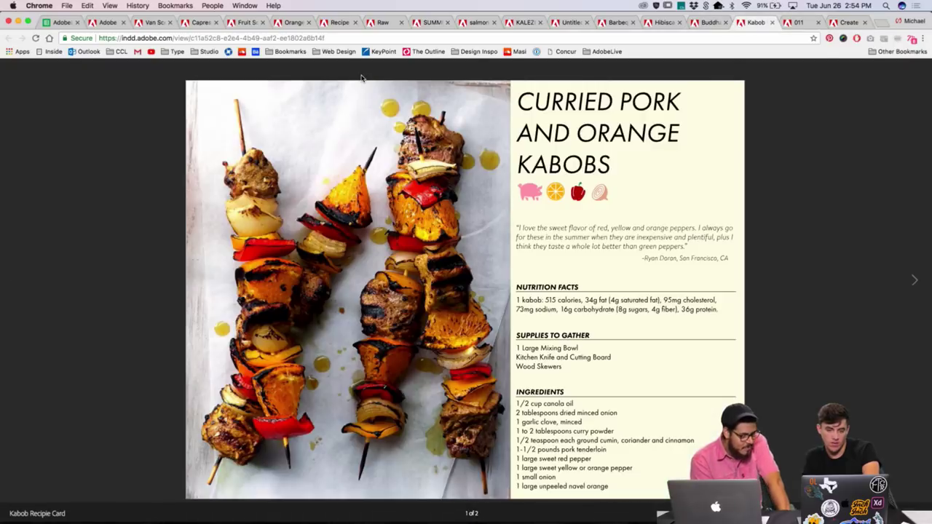
{"action": "key", "text": "ctrl+shift+Tab"}
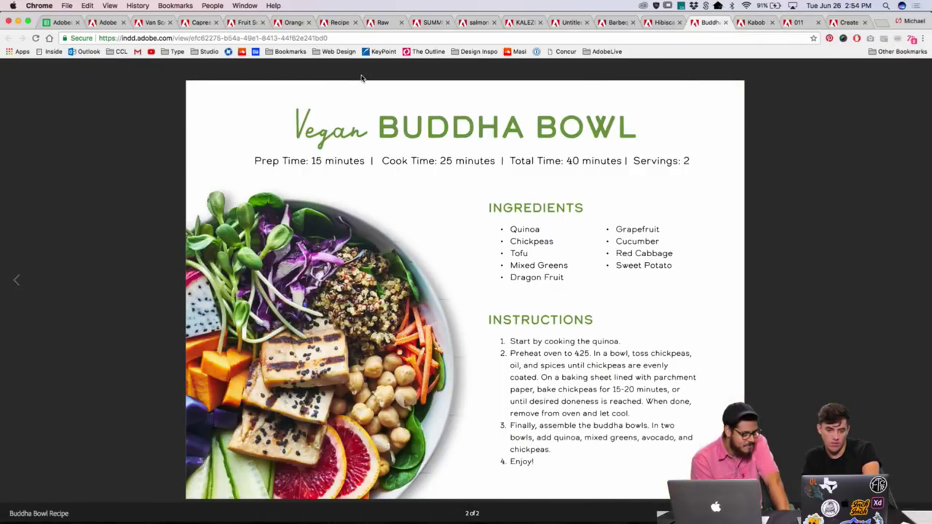
Step: Revisit the lemonade, Aww Shucks oyster and Buddha Bowl cards, turning to the oyster directions page
{"action": "left_click", "coordinate": [16, 279]}
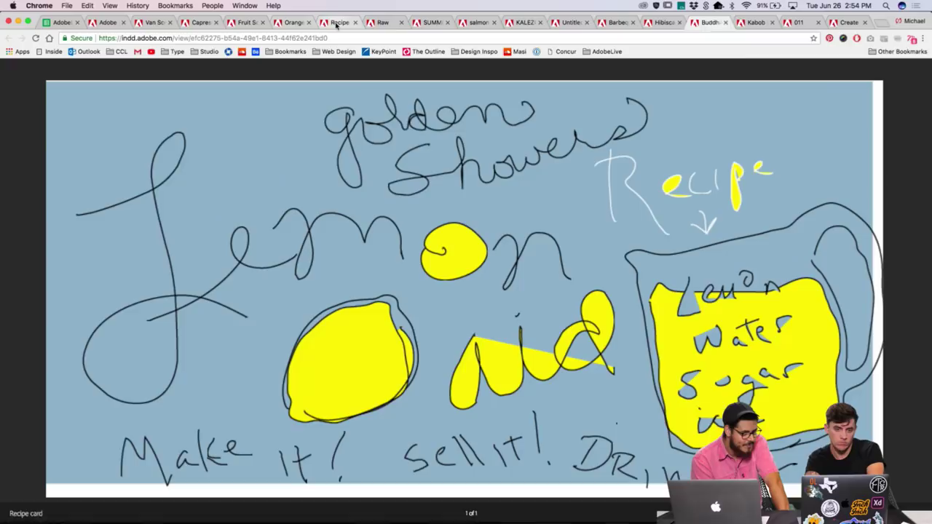
{"action": "left_click", "coordinate": [335, 25]}
{"action": "left_click", "coordinate": [376, 25]}
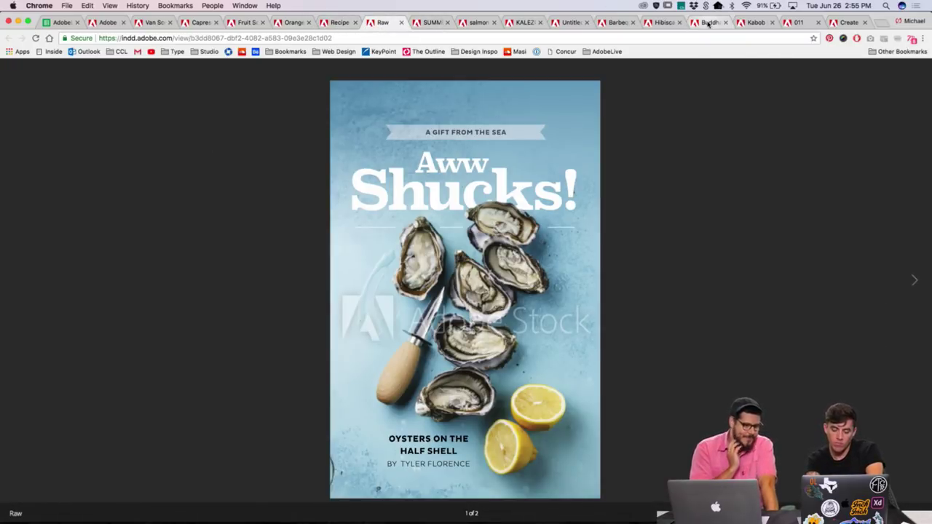
{"action": "left_click", "coordinate": [708, 23]}
{"action": "left_click", "coordinate": [340, 24]}
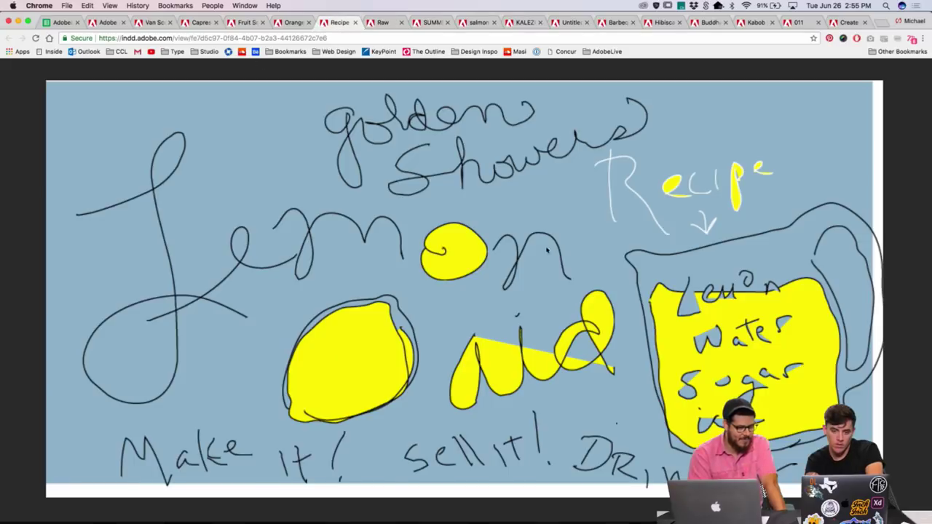
{"action": "left_click", "coordinate": [382, 23]}
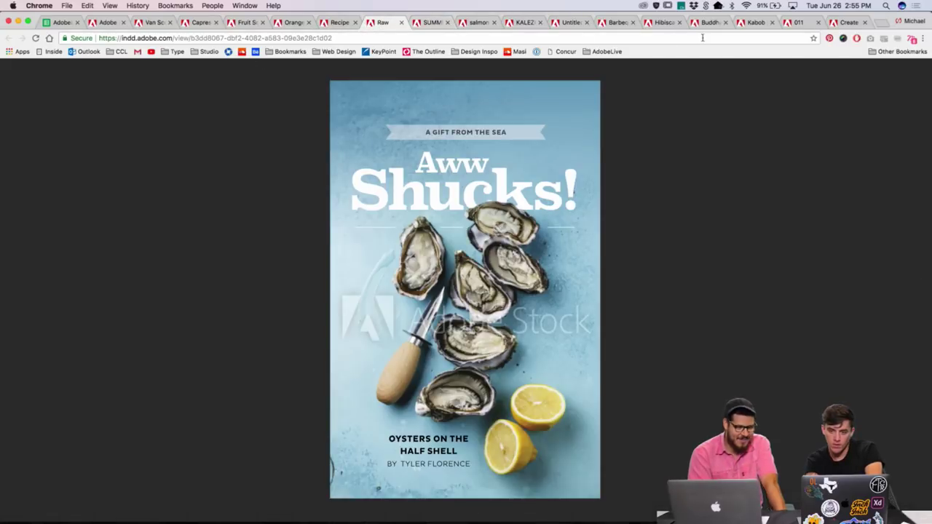
{"action": "left_click", "coordinate": [654, 194]}
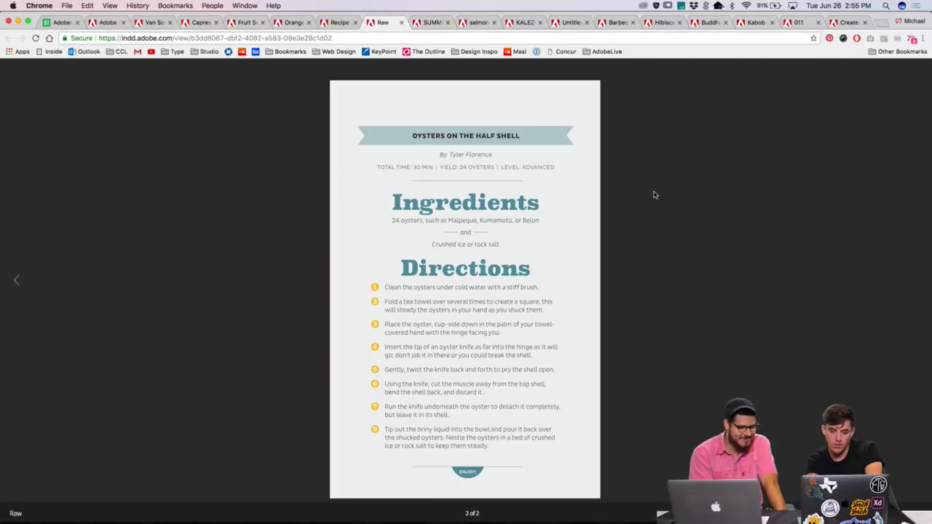
Step: Revisit Tea to Tango, Basil Gimlet and Kabobs, then flip through both Buddha Bowl pages
{"action": "left_click", "coordinate": [790, 22]}
{"action": "left_click", "coordinate": [847, 23]}
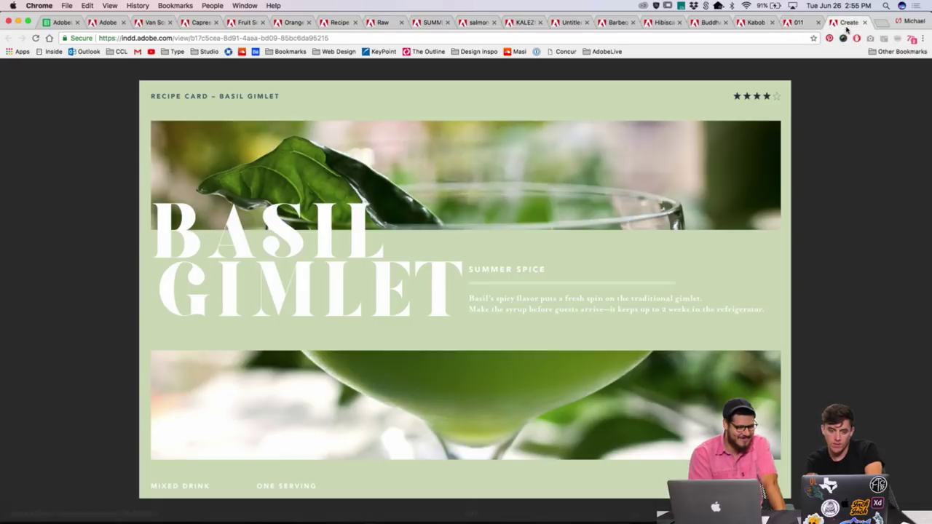
{"action": "left_click", "coordinate": [795, 23]}
{"action": "left_click", "coordinate": [754, 22]}
{"action": "left_click", "coordinate": [705, 22]}
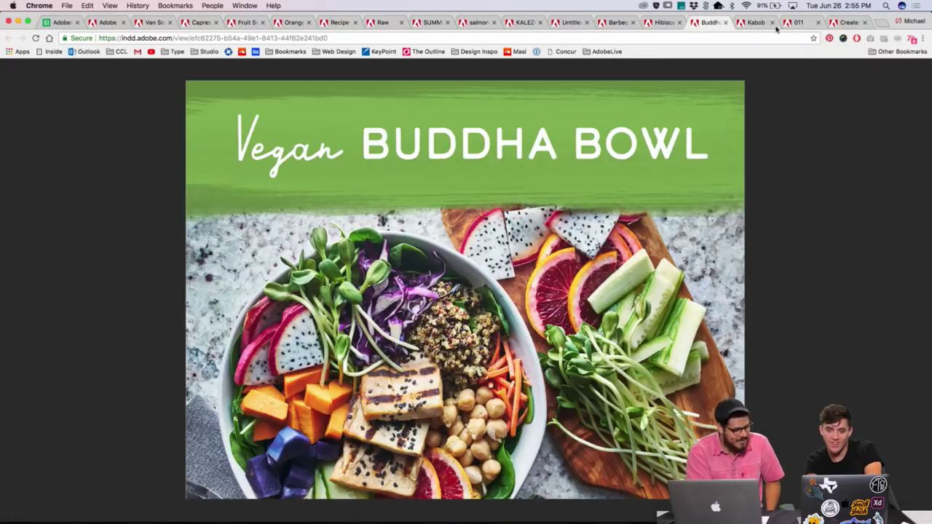
{"action": "left_click", "coordinate": [683, 211]}
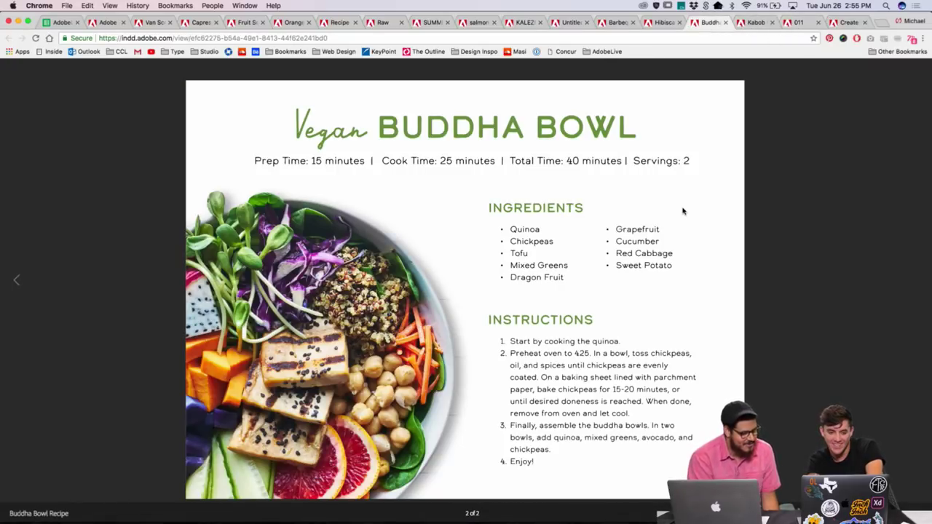
{"action": "left_click", "coordinate": [684, 212]}
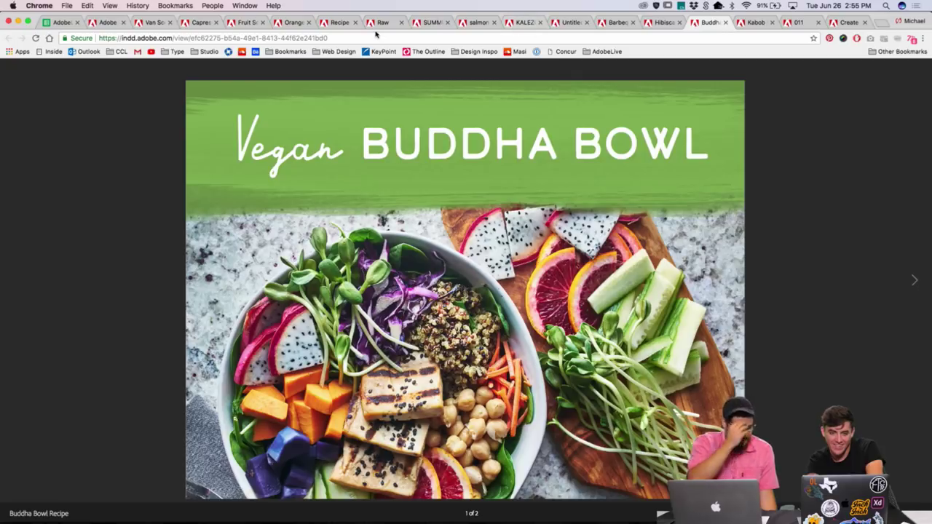
Step: Move the Aww Shucks oysters tab next to the Vegan Buddha Bowl tab
{"action": "left_click_drag", "start_coordinate": [380, 22], "coordinate": [644, 27]}
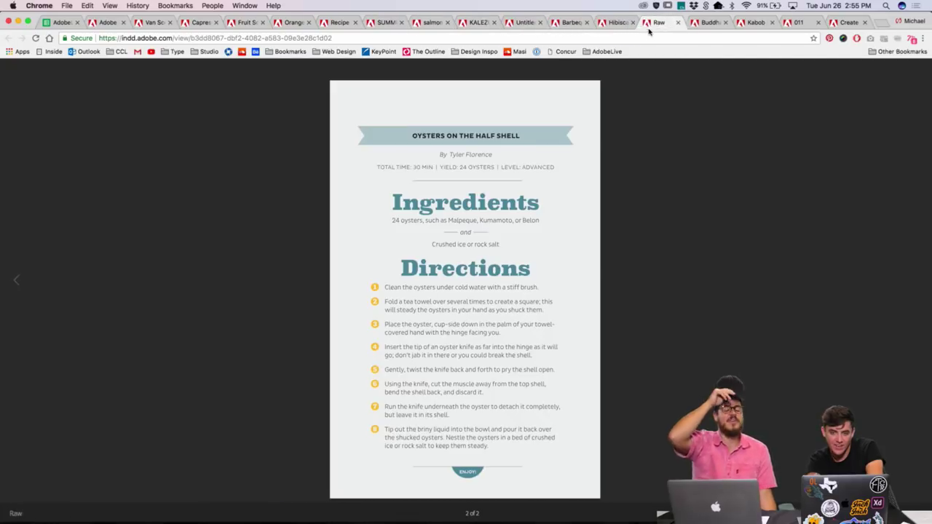
{"action": "left_click", "coordinate": [704, 24]}
{"action": "key", "text": "ctrl+shift+Tab"}
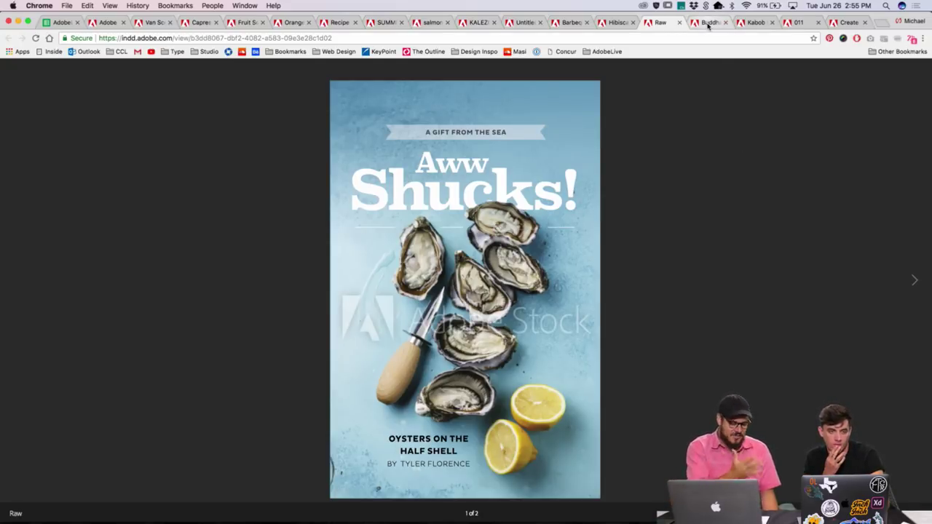
{"action": "left_click", "coordinate": [708, 24]}
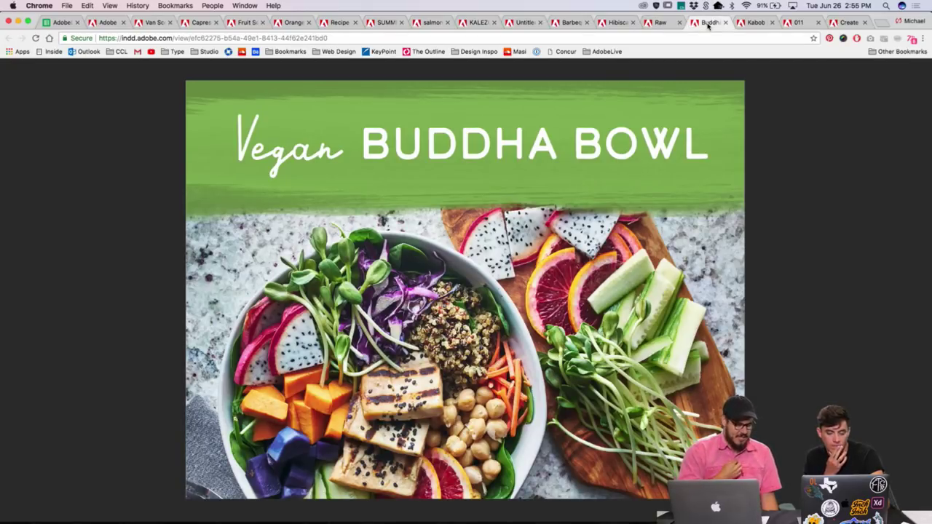
Step: Show the Buddha Bowl recipe page, then step through Kabobs, Tea to Tango and Basil Gimlet
{"action": "left_click", "coordinate": [912, 281]}
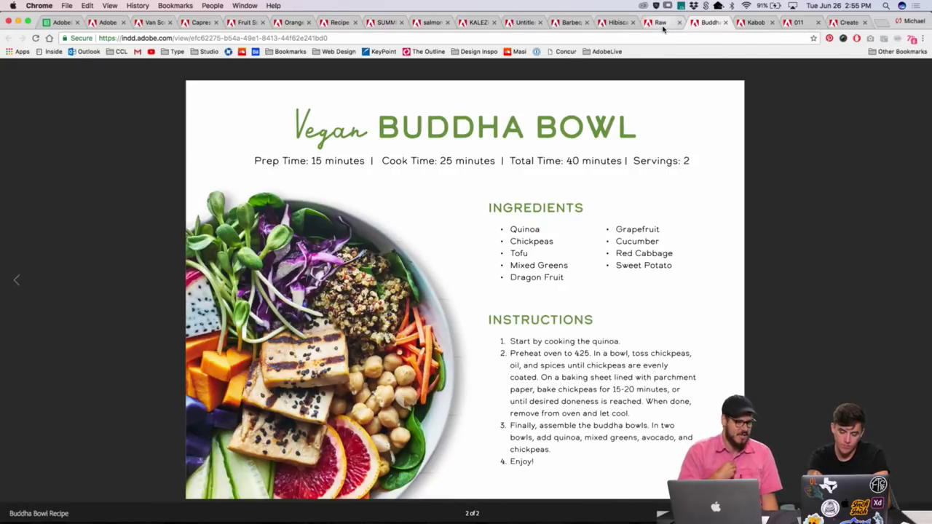
{"action": "left_click", "coordinate": [752, 27]}
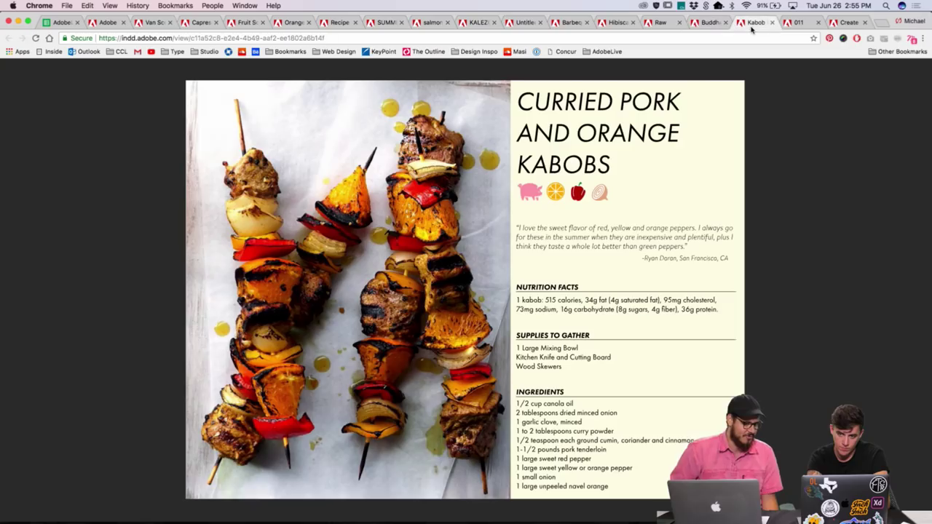
{"action": "left_click", "coordinate": [812, 21]}
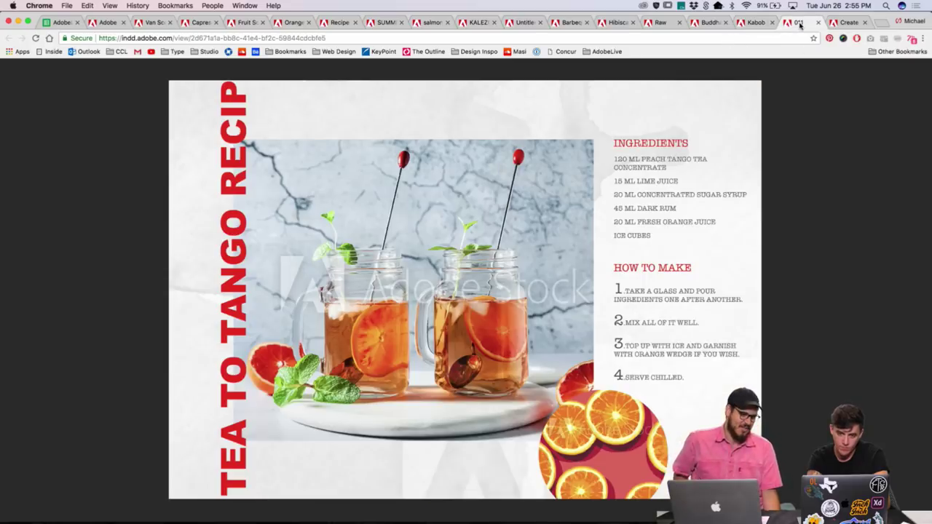
{"action": "left_click", "coordinate": [845, 22]}
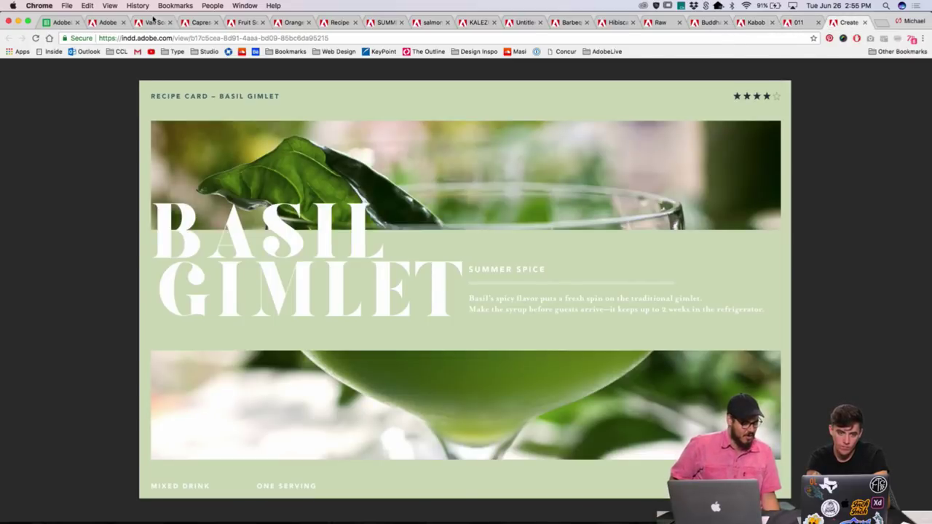
Step: Cycle backward through all recipe tabs, via meatballs, Summer Juices, Fruit Soup and Cocoa Bananas, wrapping to Tea to Tango
{"action": "left_click", "coordinate": [649, 25]}
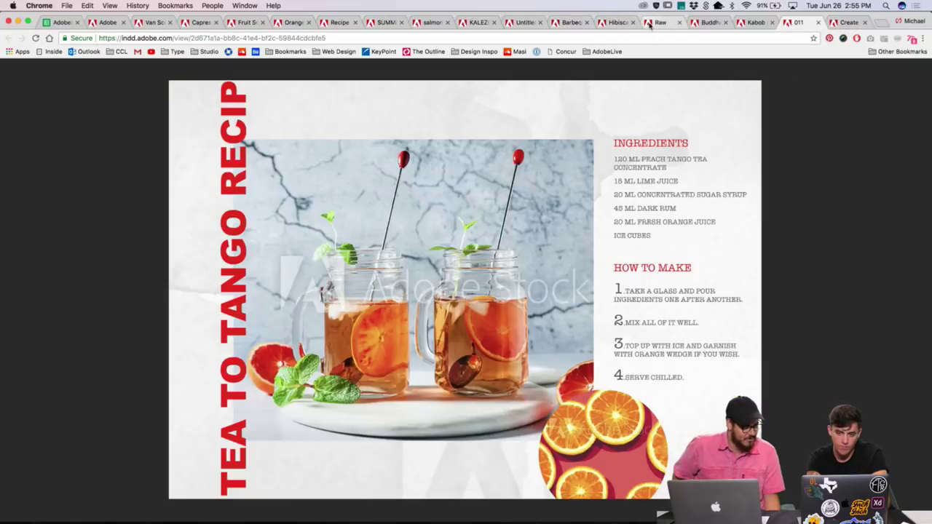
{"action": "key", "text": "ctrl+Tab"}
{"action": "key", "text": "ctrl+Tab"}
{"action": "key", "text": "ctrl+shift+Tab"}
{"action": "key", "text": "ctrl+shift+Tab"}
{"action": "key", "text": "ctrl+shift+Tab"}
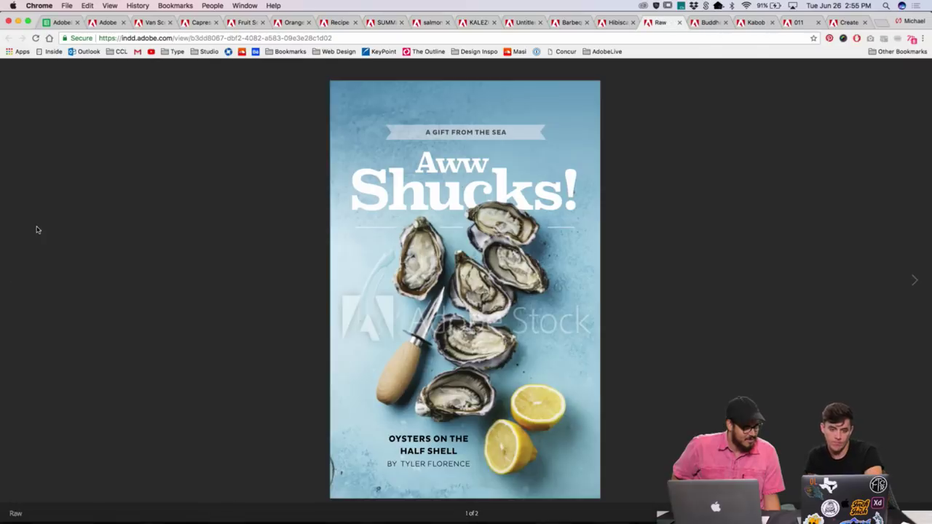
{"action": "key", "text": "ctrl+shift+Tab"}
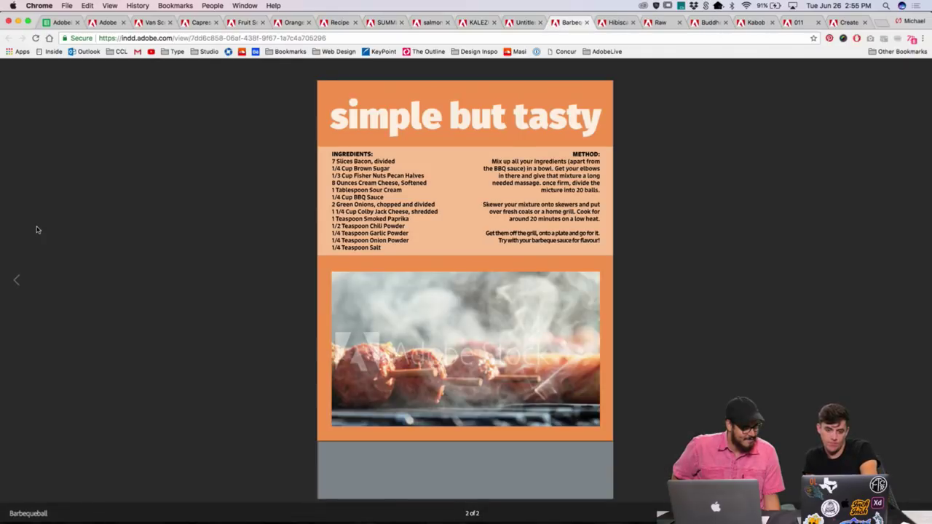
{"action": "key", "text": "ctrl+shift+Tab"}
{"action": "key", "text": "ctrl+shift+Tab"}
{"action": "key", "text": "ctrl+shift+Tab"}
{"action": "key", "text": "ctrl+shift+Tab"}
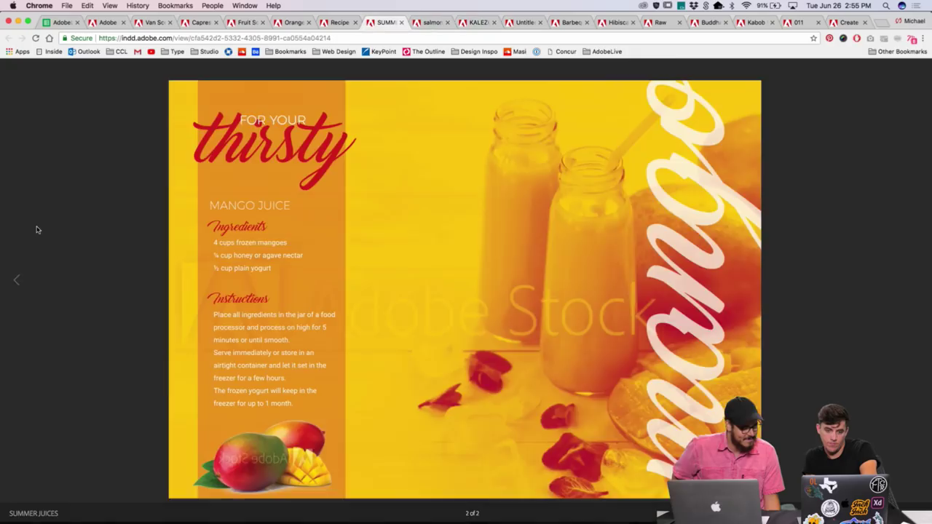
{"action": "key", "text": "ctrl+shift+Tab"}
{"action": "key", "text": "ctrl+shift+Tab"}
{"action": "key", "text": "ctrl+shift+Tab"}
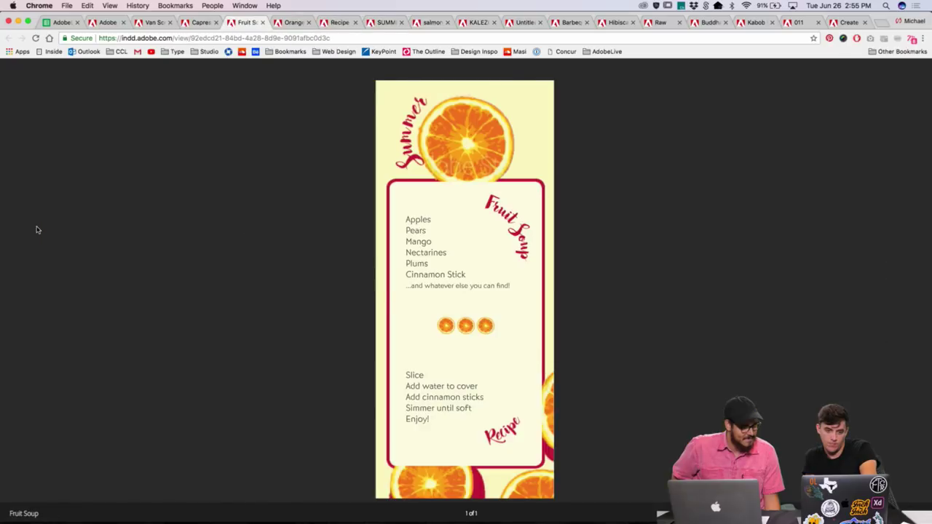
{"action": "key", "text": "ctrl+shift+Tab"}
{"action": "key", "text": "ctrl+shift+Tab"}
{"action": "key", "text": "ctrl+shift+Tab"}
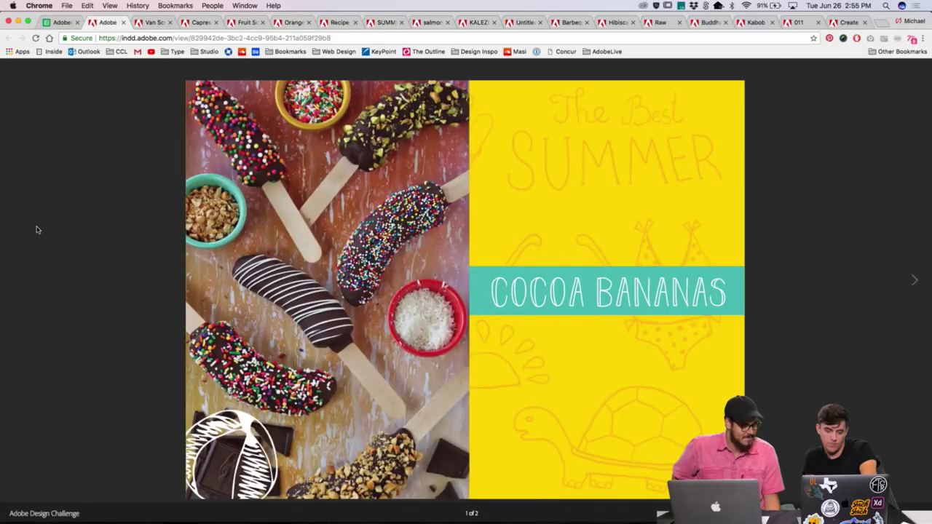
{"action": "key", "text": "ctrl+shift+Tab"}
{"action": "key", "text": "ctrl+shift+Tab"}
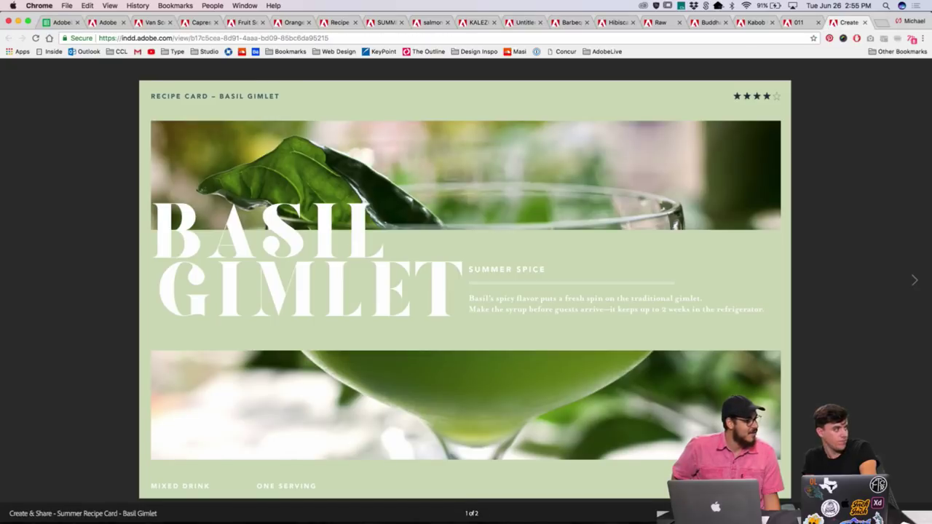
{"action": "key", "text": "ctrl+shift+Tab"}
{"action": "key", "text": "ctrl+shift+Tab"}
{"action": "key", "text": "ctrl+shift+Tab"}
{"action": "key", "text": "ctrl+shift+Tab"}
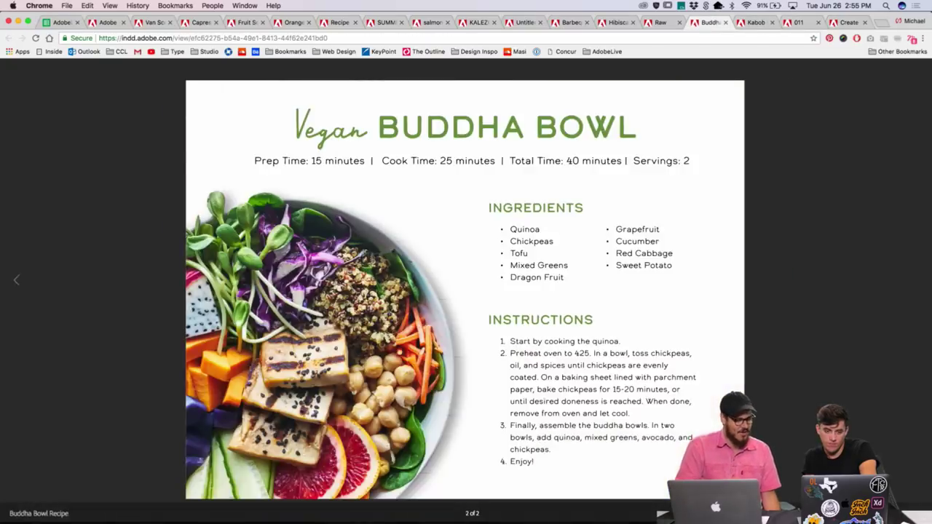